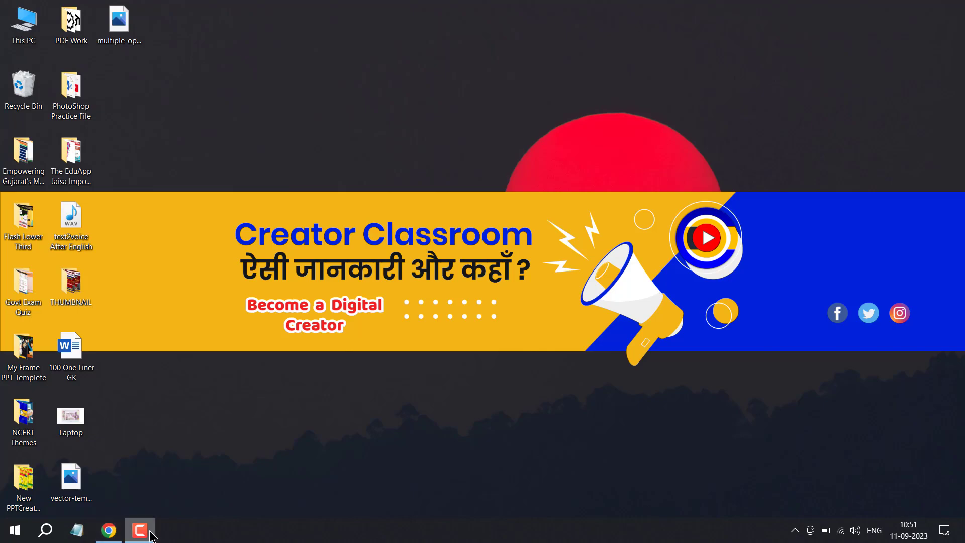
Return to Chrome's Google Images quiz-template results and scroll through the silver-framed banner designs
click(109, 530)
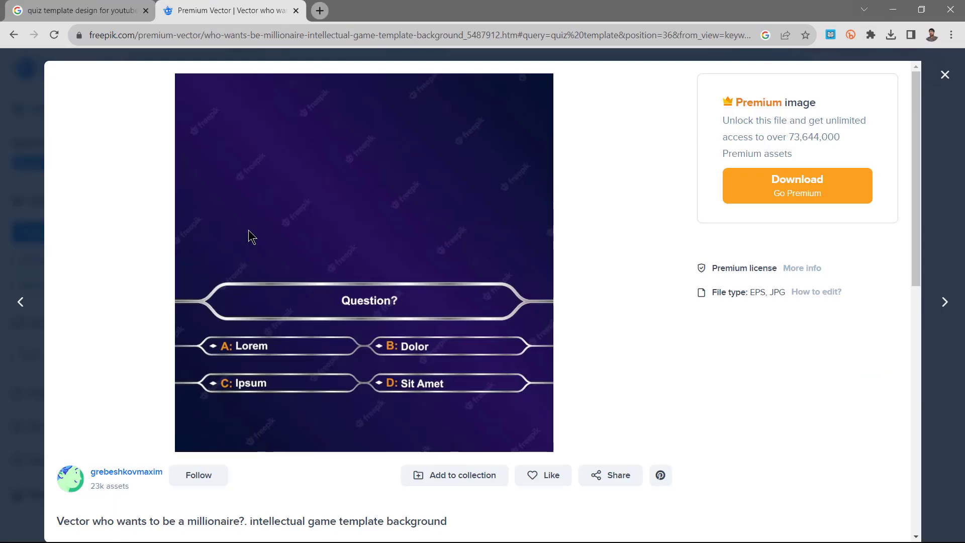
click(102, 15)
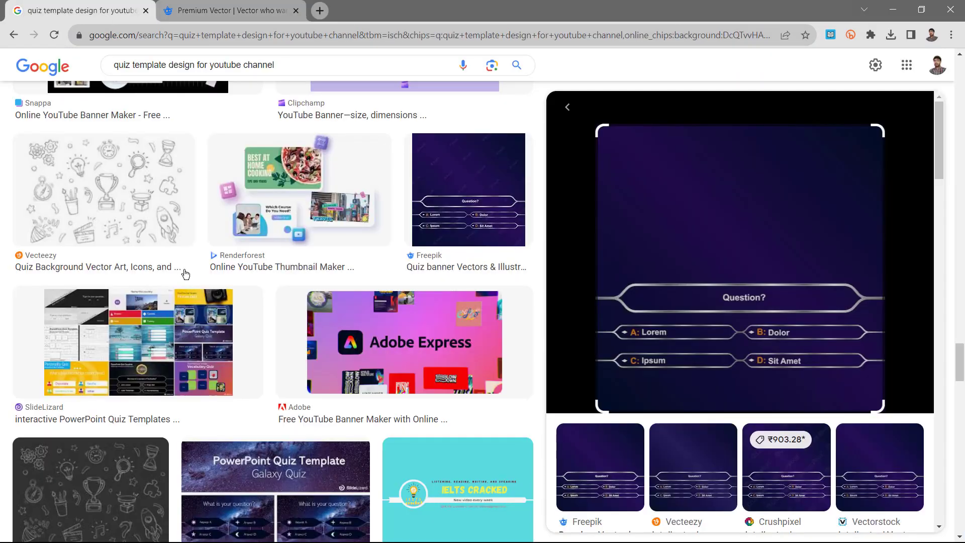
scroll(185, 274, up, 5)
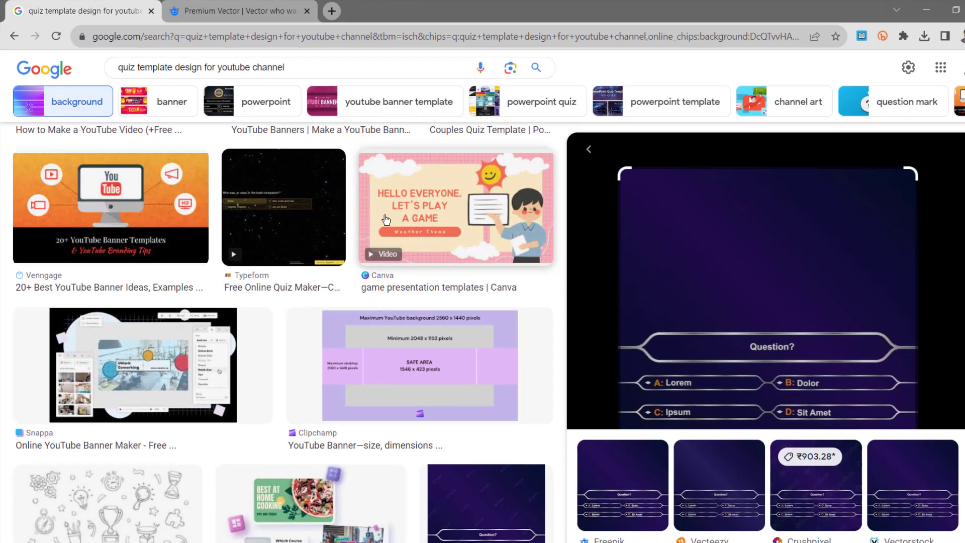
scroll(319, 228, down, 3)
scroll(320, 228, up, 3)
scroll(326, 221, up, 2)
scroll(334, 214, up, 3)
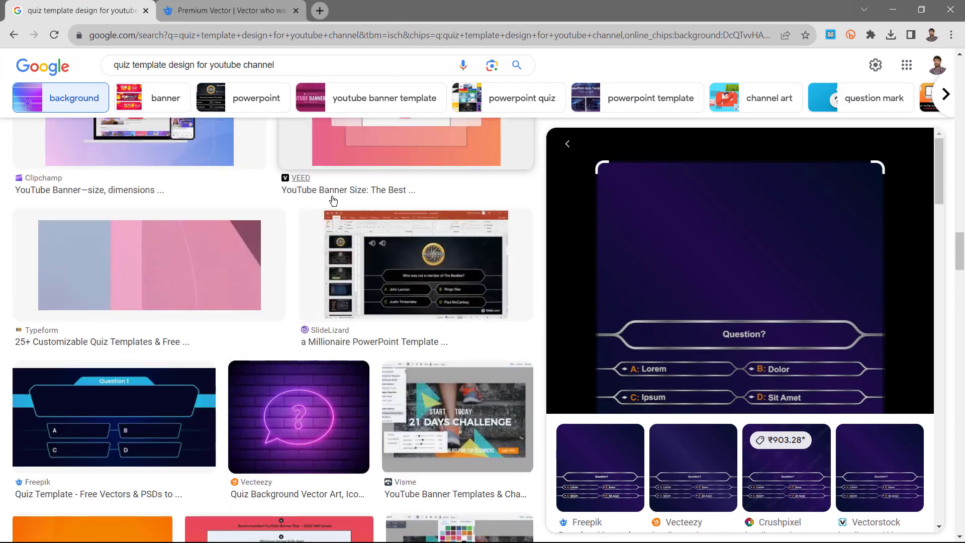
scroll(342, 207, up, 2)
scroll(342, 207, up, 4)
scroll(347, 206, up, 3)
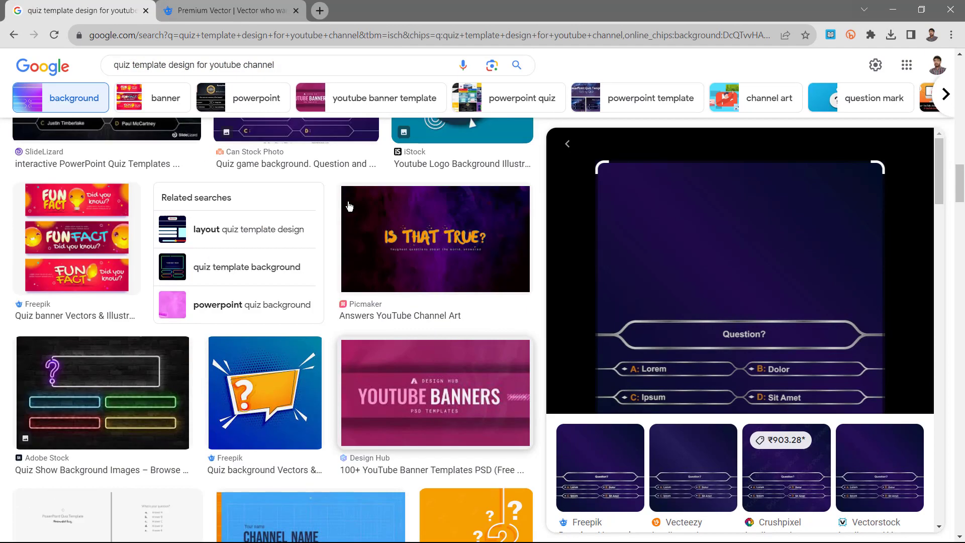
scroll(350, 206, up, 2)
scroll(350, 209, up, 7)
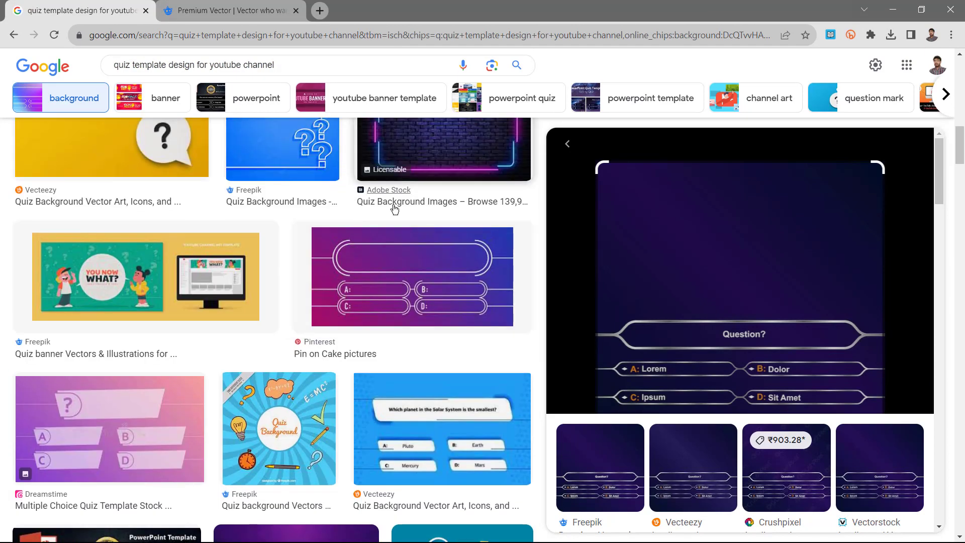
scroll(352, 207, down, 5)
scroll(696, 200, down, 1)
scroll(697, 200, down, 2)
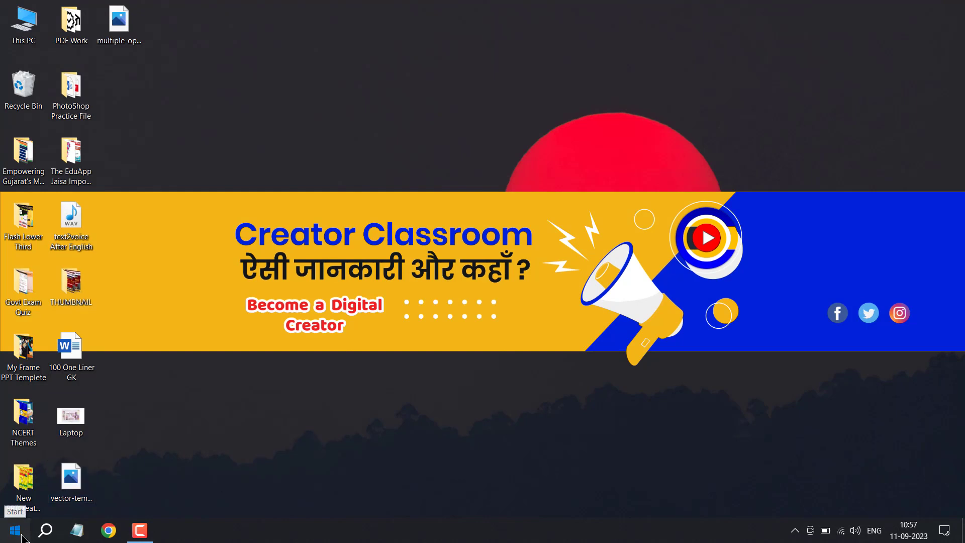
Launch PowerPoint from the Start menu, maximize it, and create a Blank Presentation
click(22, 538)
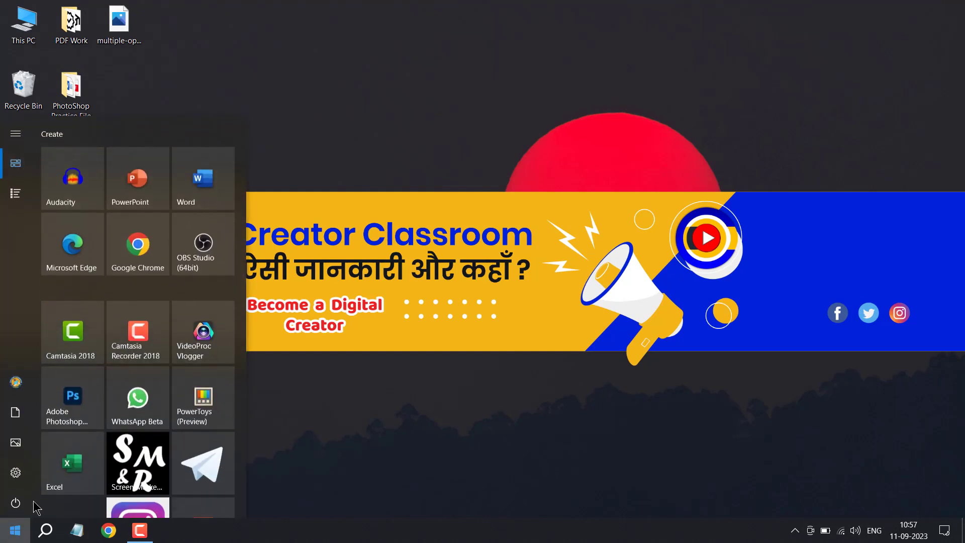
click(138, 187)
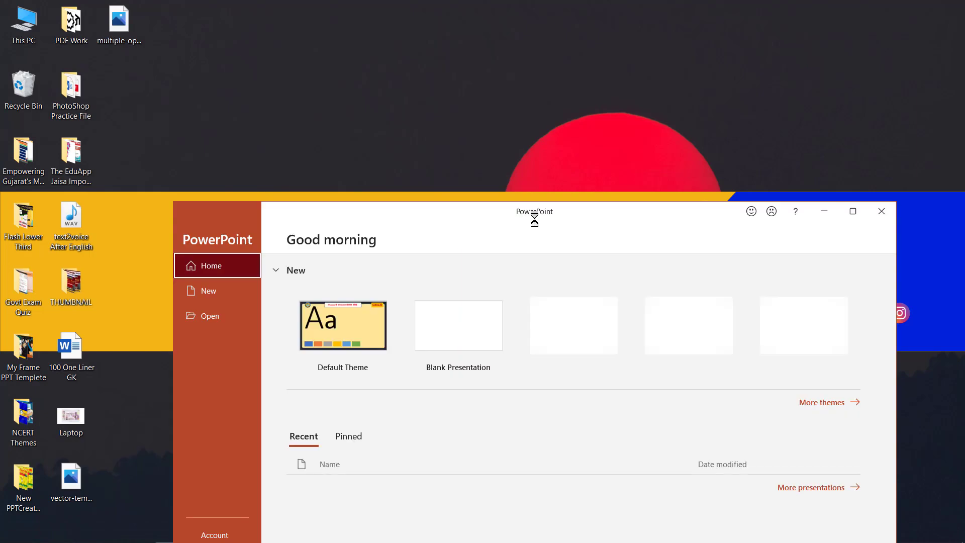
click(853, 211)
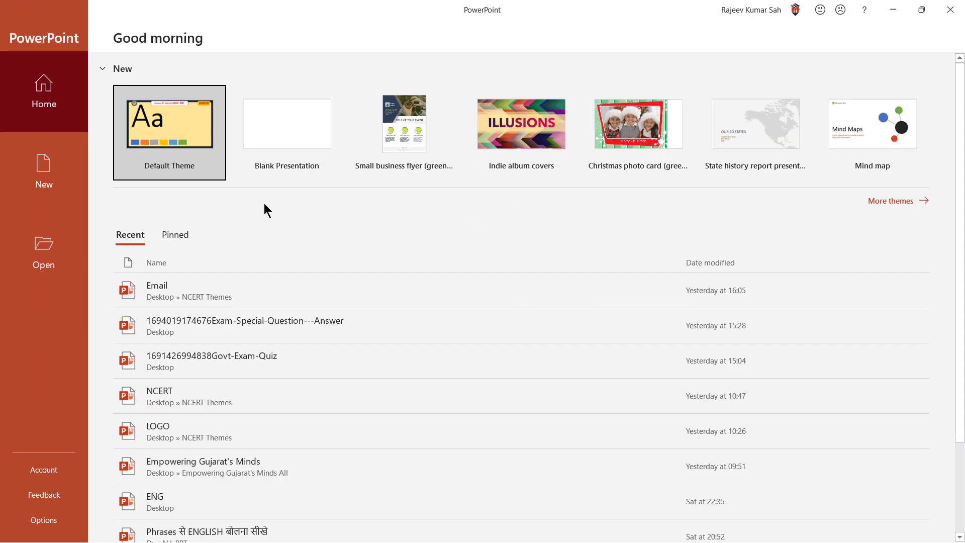
click(283, 122)
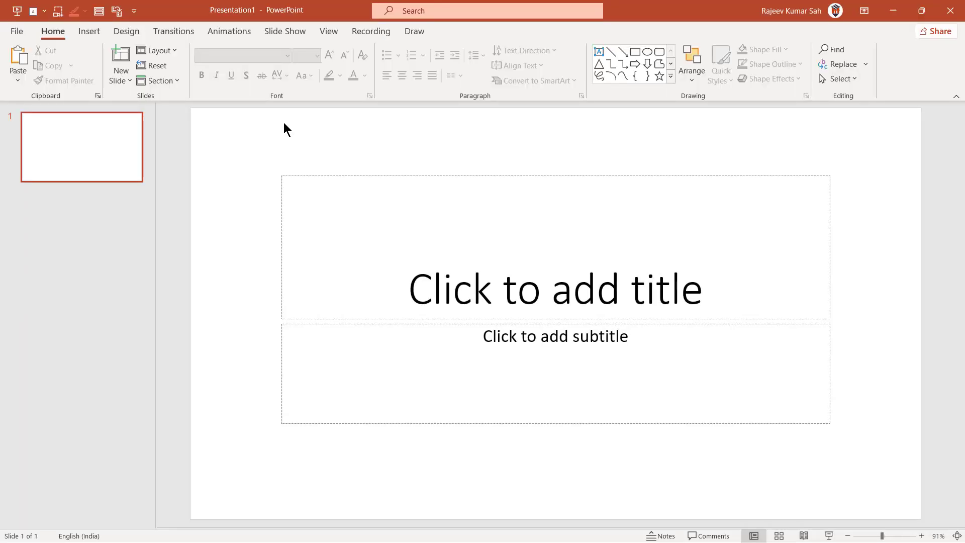
Switch to Slide Master view from the View tab and select the content layout thumbnail
click(331, 33)
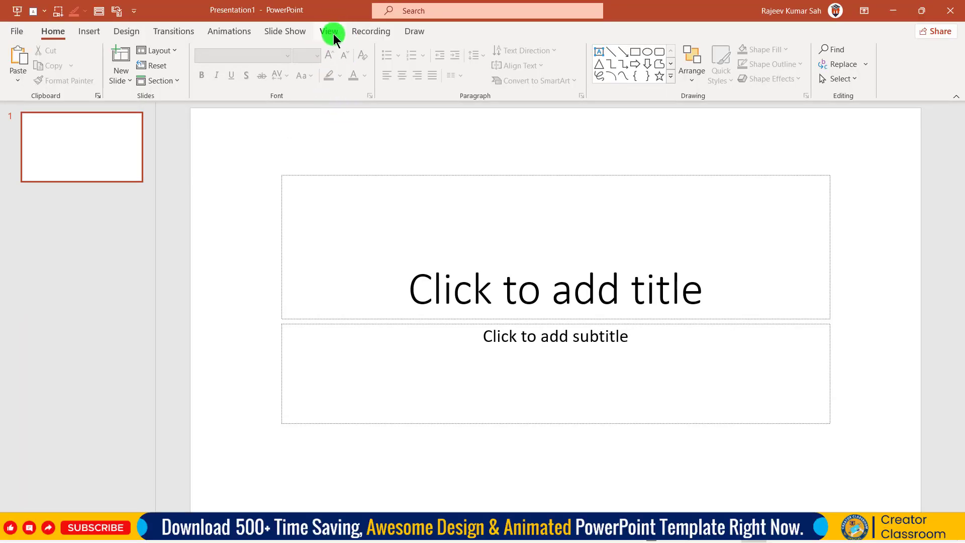
click(330, 33)
click(176, 57)
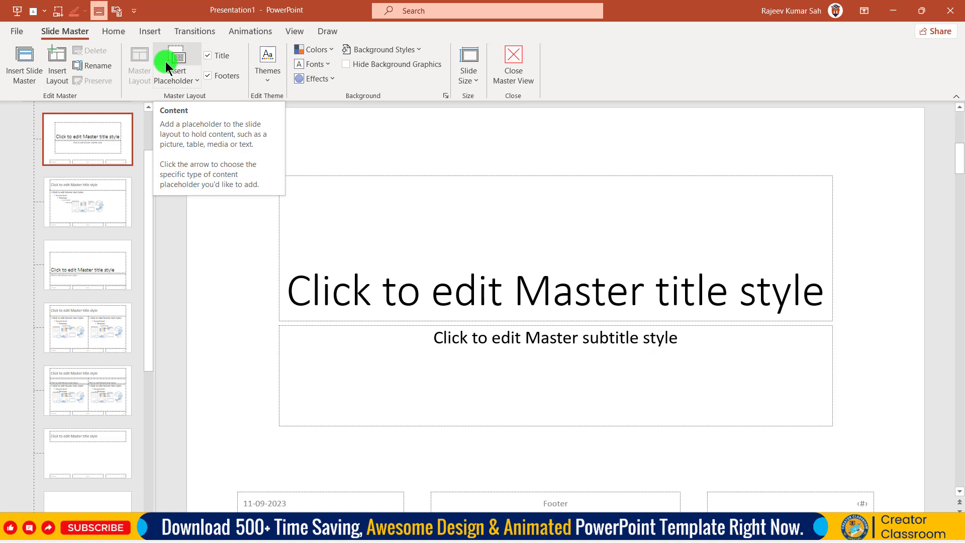
click(104, 201)
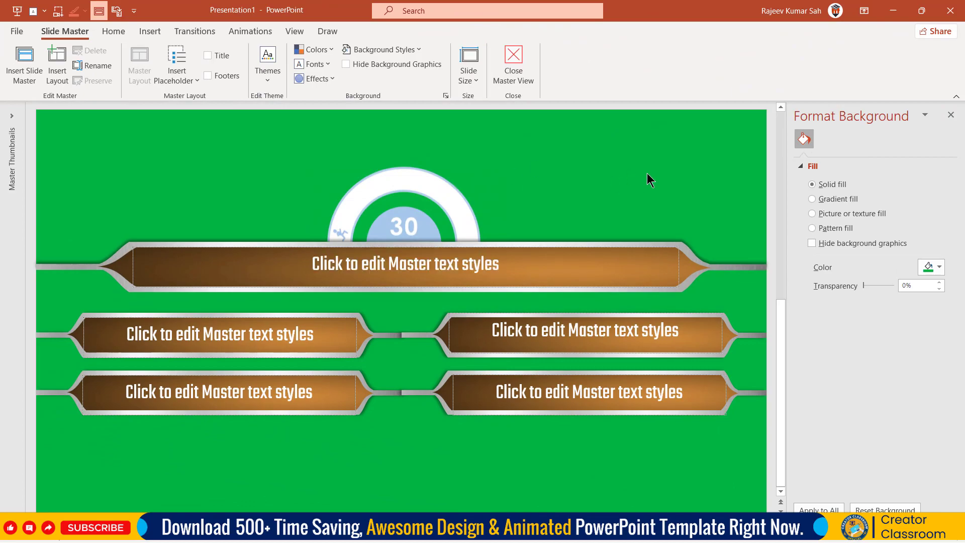
Close Format Background, leaving the green quiz layout with its '30' countdown video
click(950, 115)
click(402, 249)
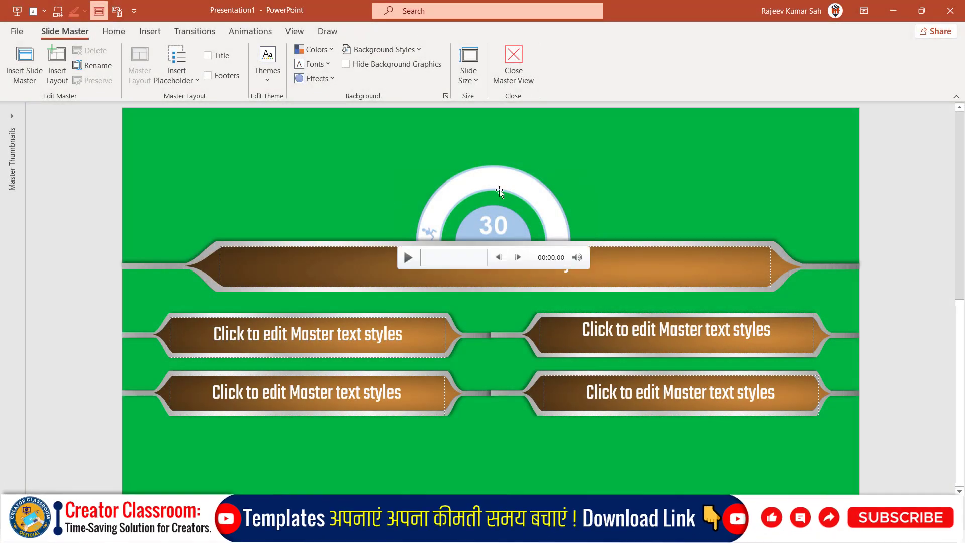
click(769, 150)
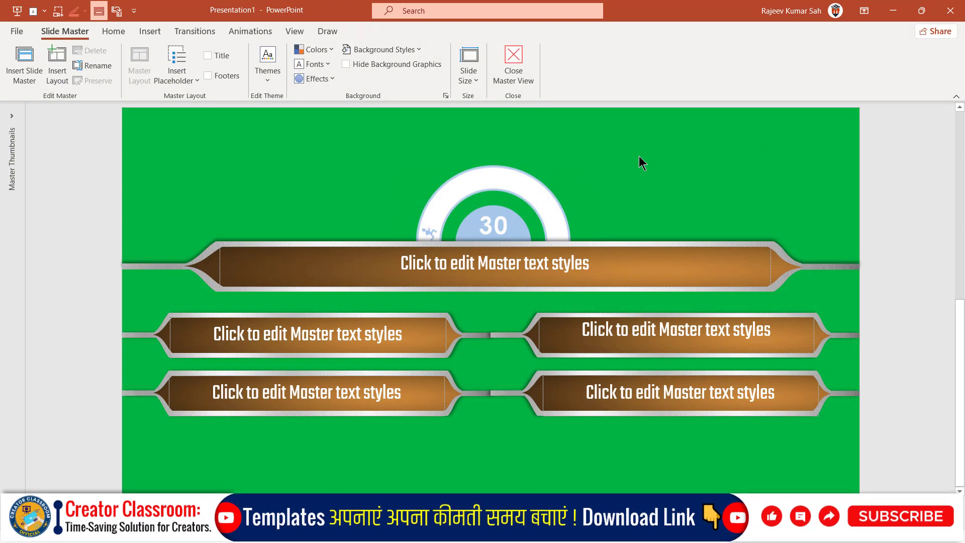
Give the countdown timer video an Appear animation that starts After Previous
click(12, 166)
click(432, 248)
click(250, 31)
click(700, 50)
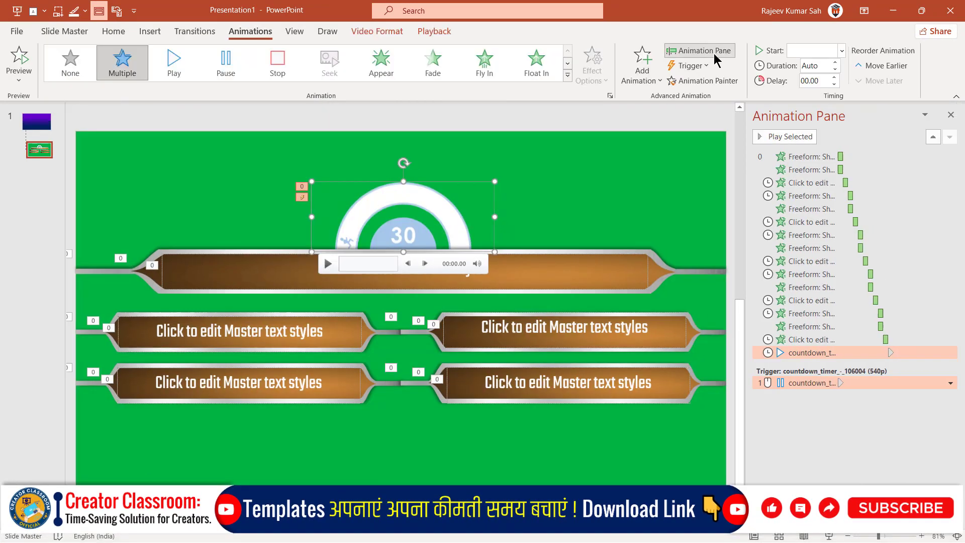
click(380, 65)
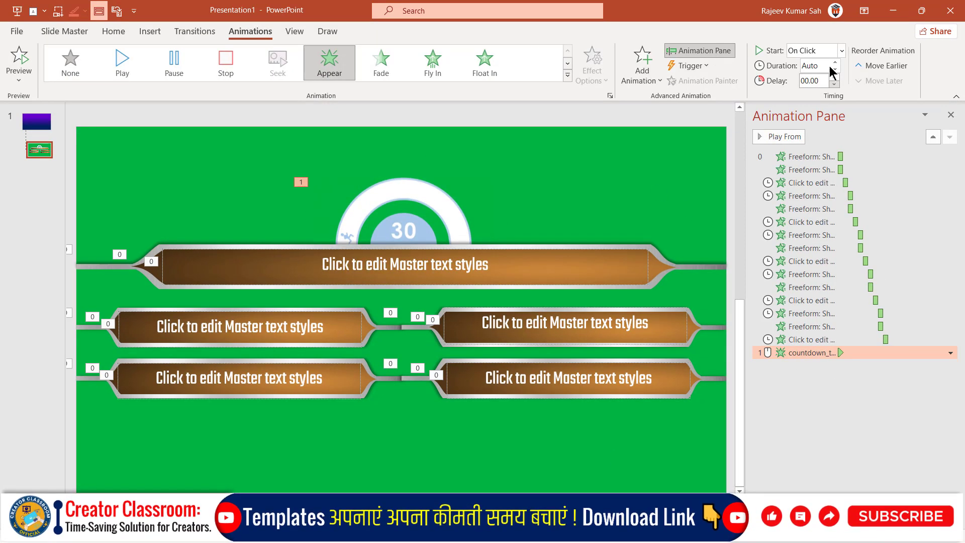
click(841, 50)
click(828, 98)
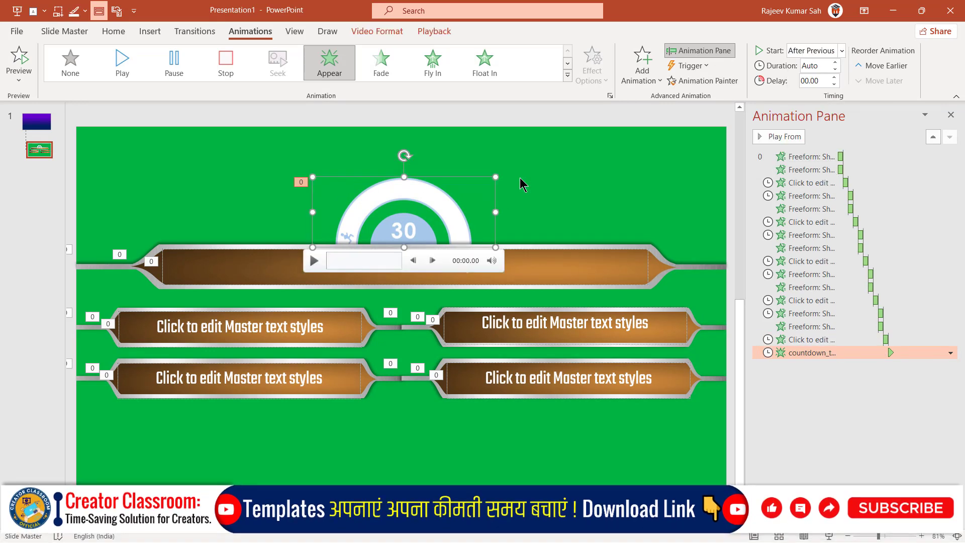
click(841, 50)
click(601, 190)
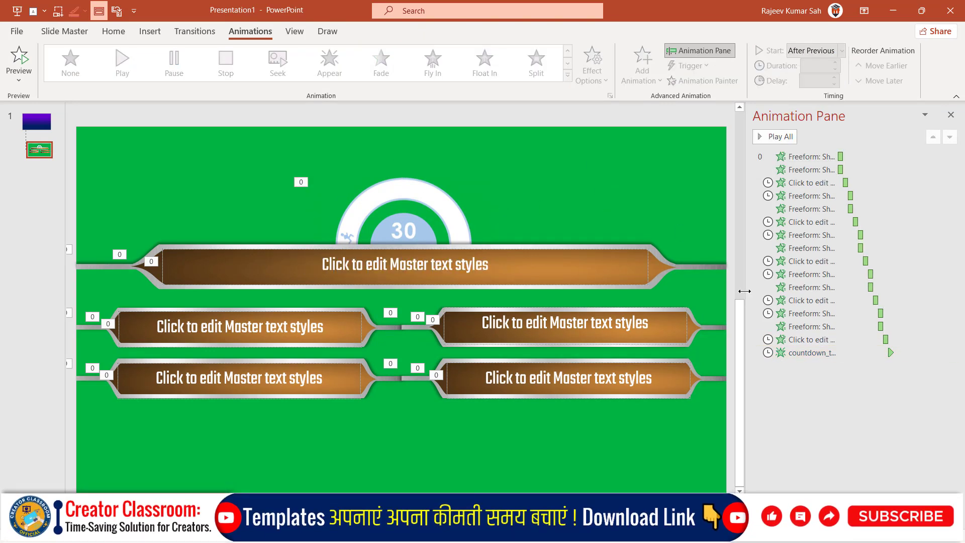
Apply the quiz layout to the slide from Normal view's Layout list
ctrl+scroll(86, 215, up, 2)
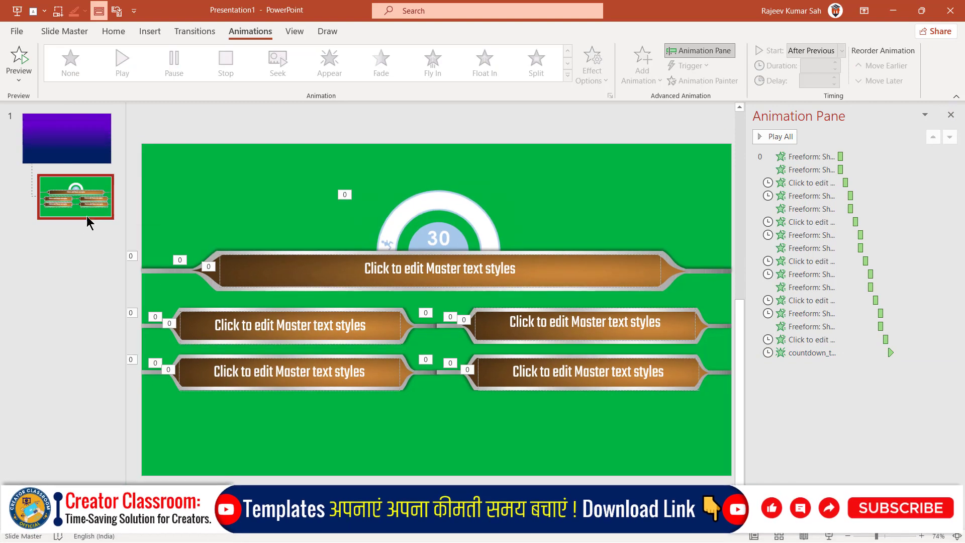
click(66, 138)
click(75, 196)
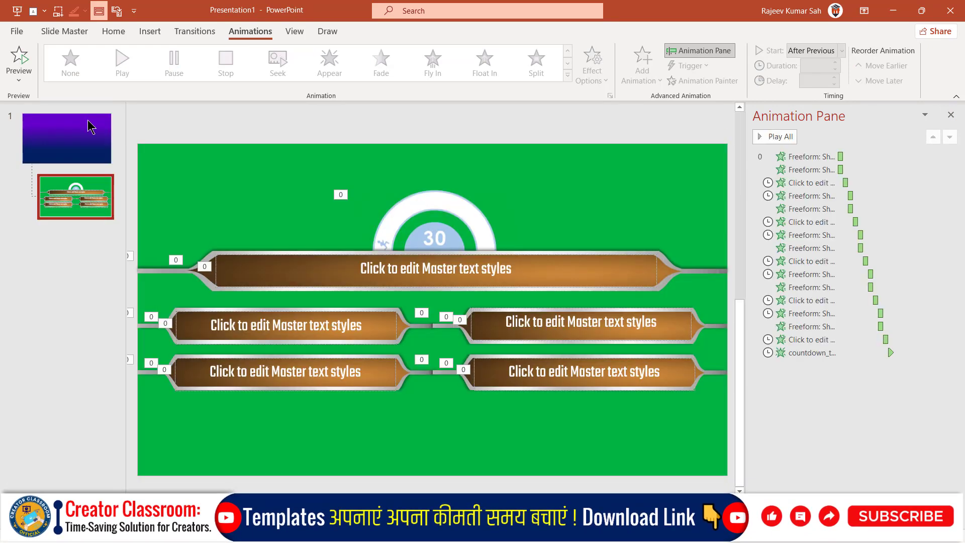
click(113, 31)
click(160, 50)
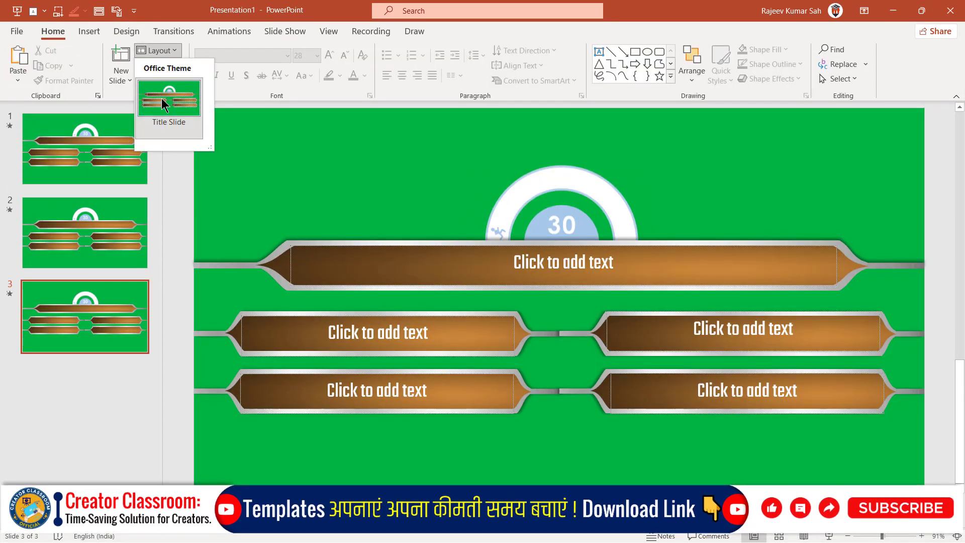
click(161, 98)
click(160, 50)
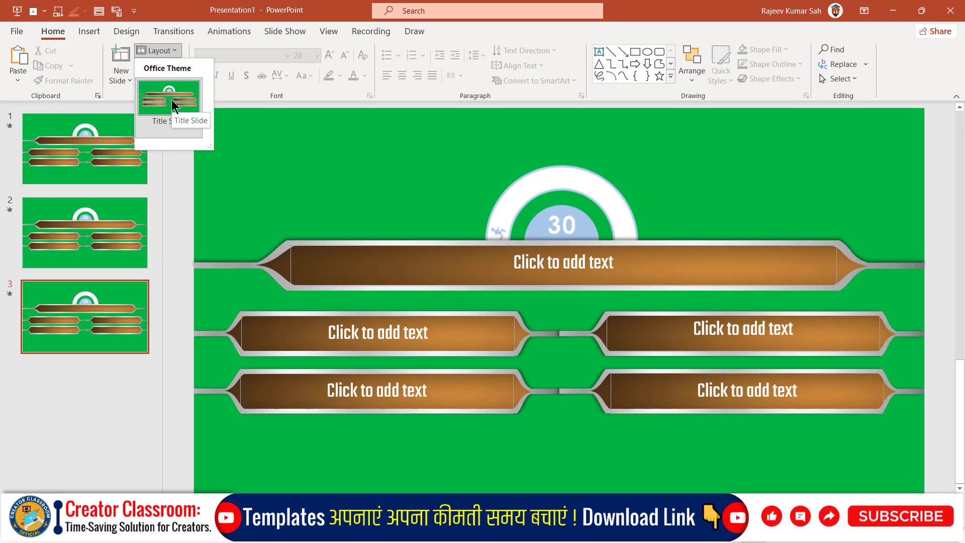
Rename the layout in Slide Master to 'A corect answer'
click(151, 50)
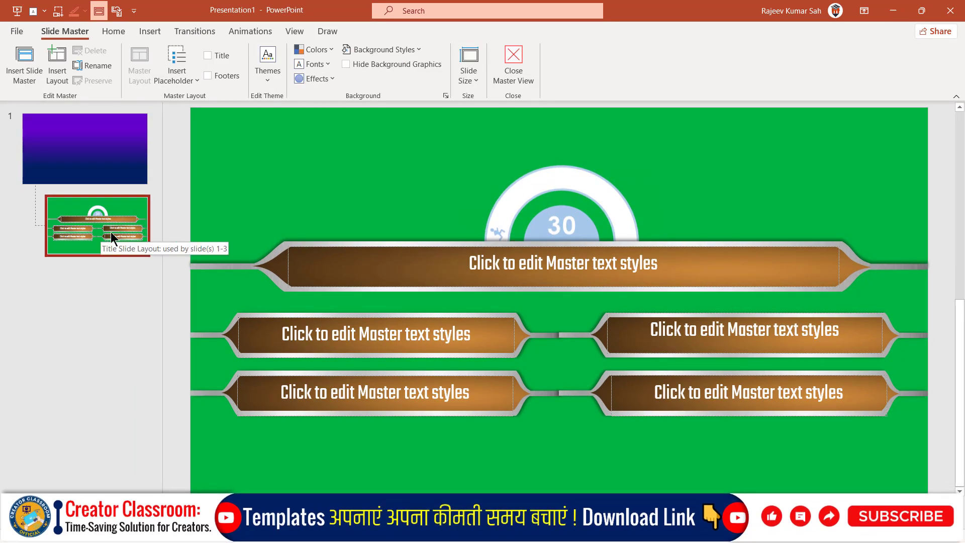
right_click(98, 222)
click(133, 379)
text(A co)
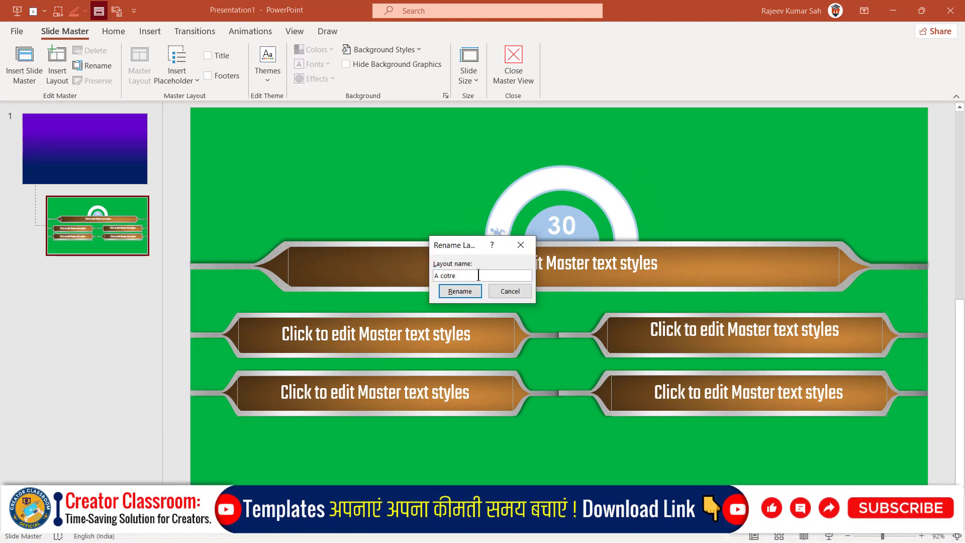
text(rect answer)
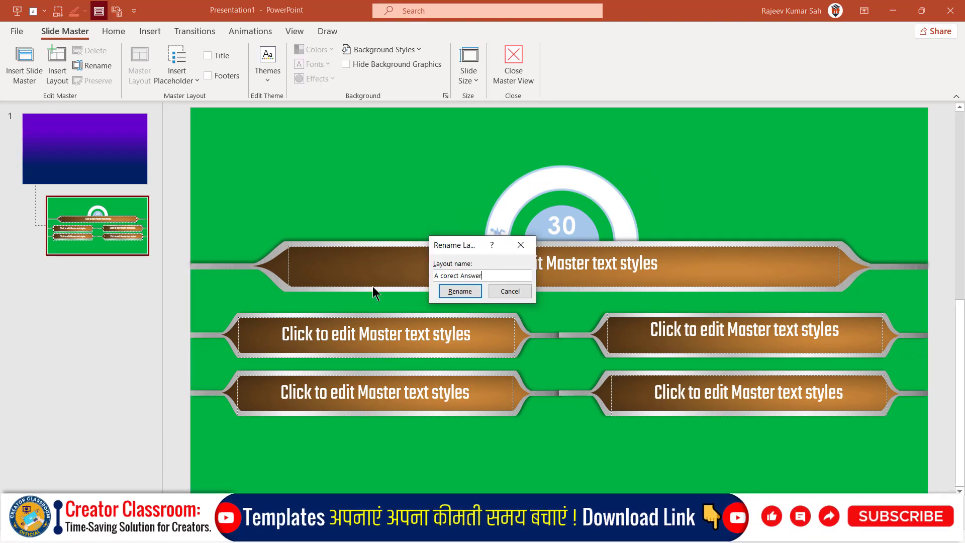
key(Return)
click(155, 51)
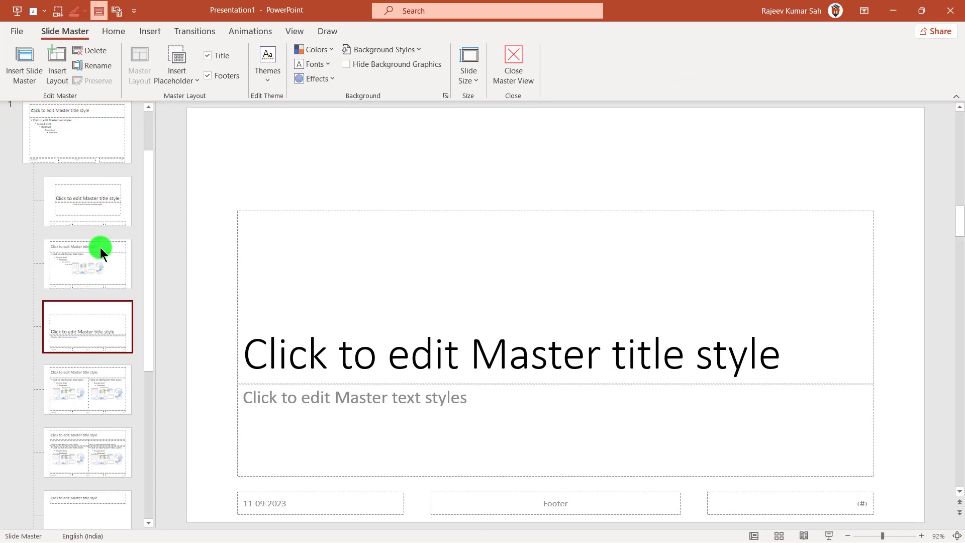
Delete the Title and Content layout and every other layout below Title Slide
scroll(76, 231, up, 1)
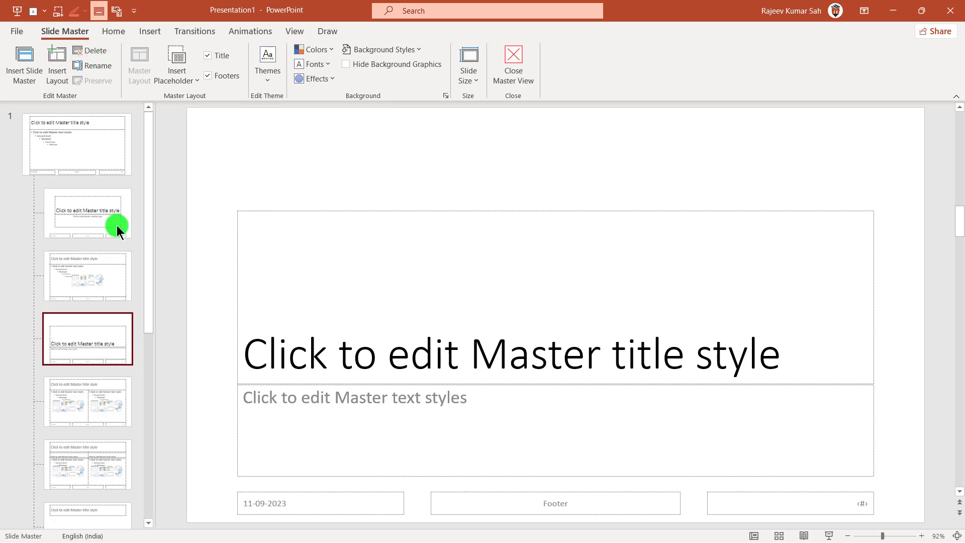
click(59, 136)
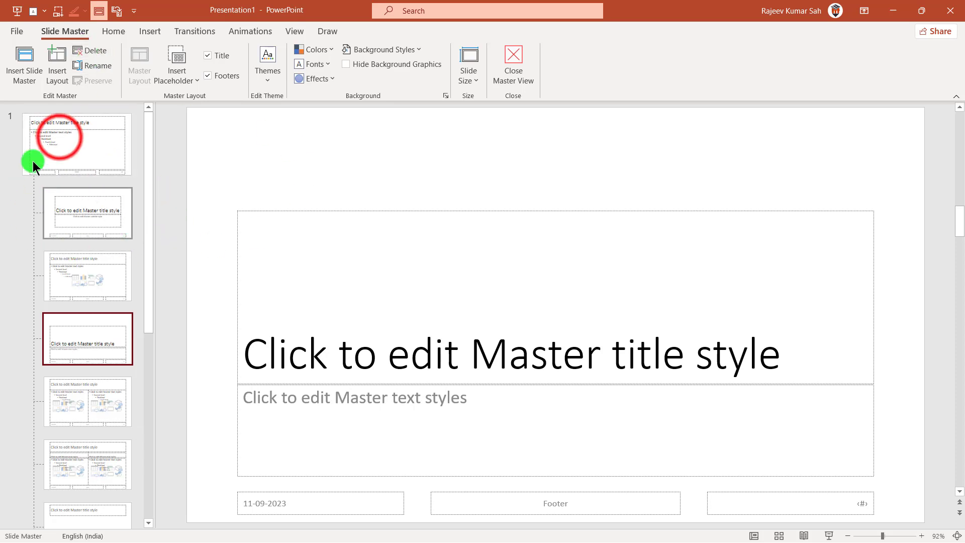
click(59, 137)
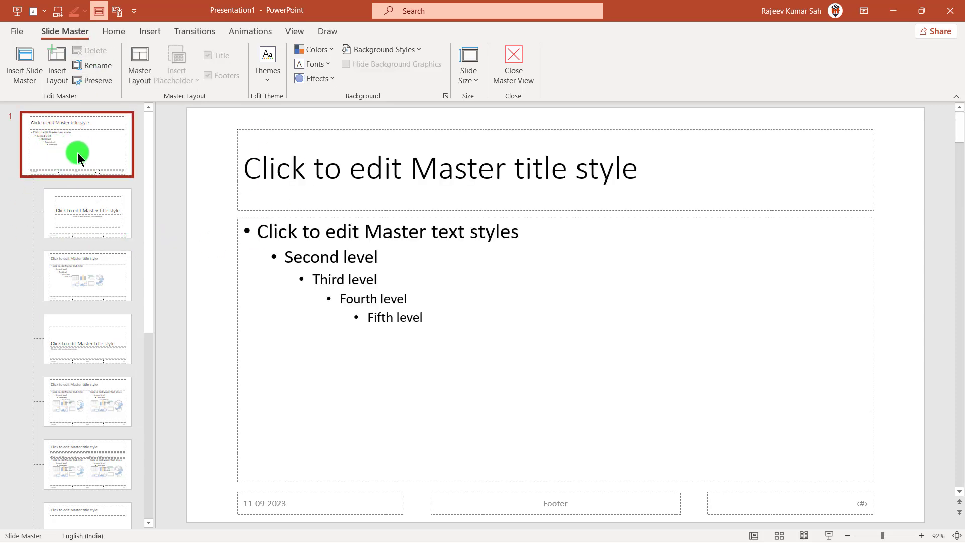
click(77, 207)
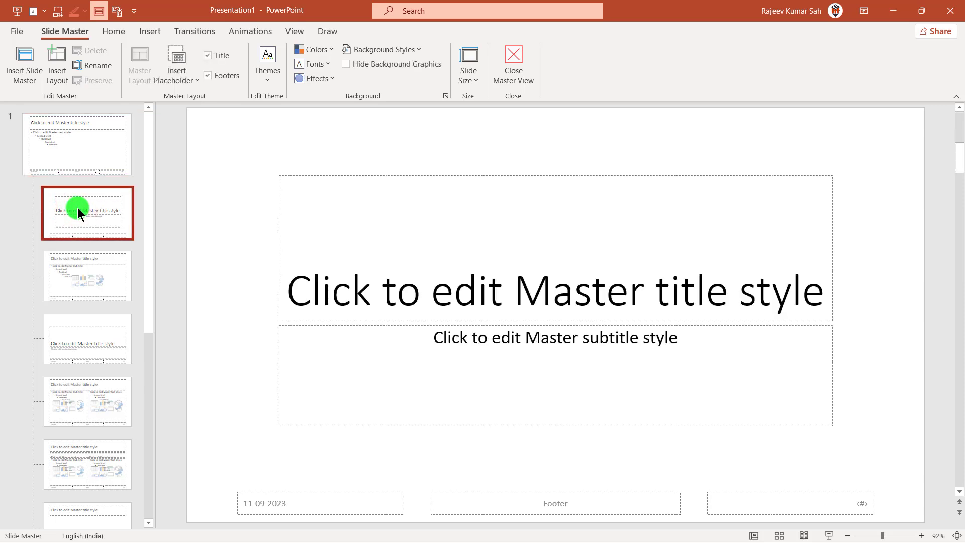
click(101, 275)
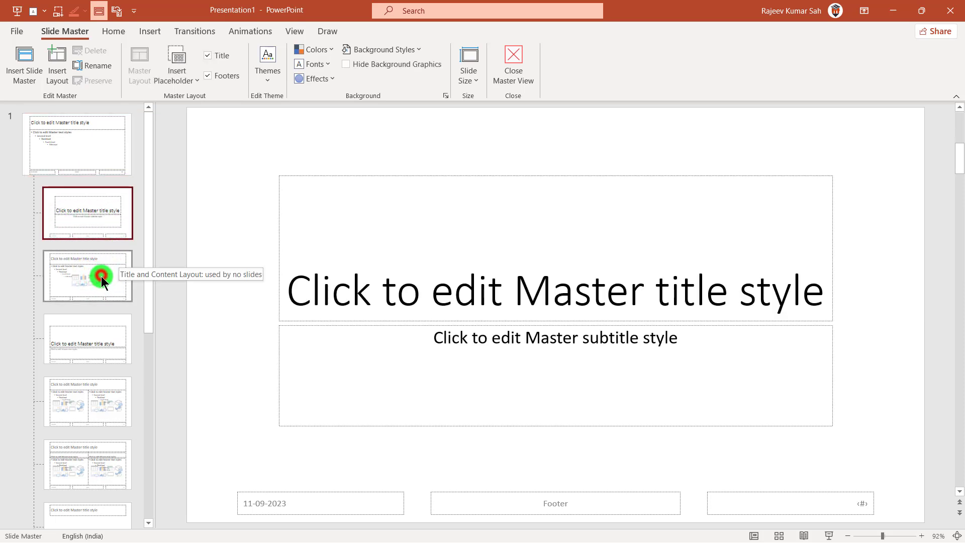
key(Delete)
key(Delete)
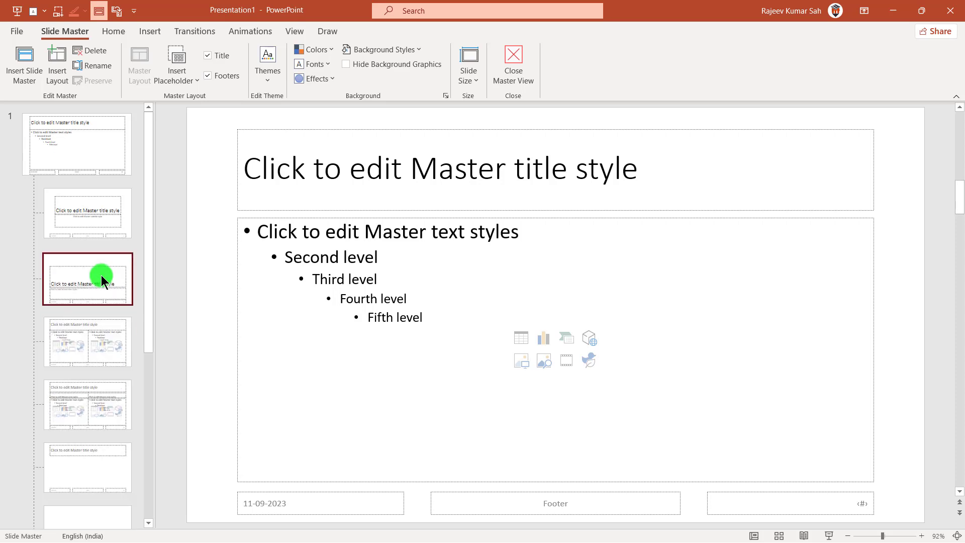
key(Delete)
key(Delete)
key(Delete)
key(Delete)
key(Delete)
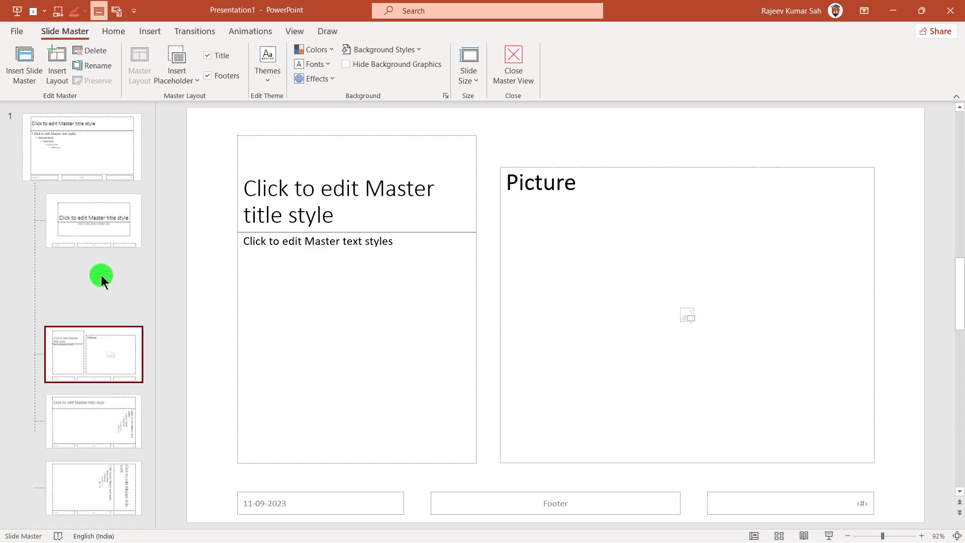
key(Delete)
key(Delete)
key(Delete)
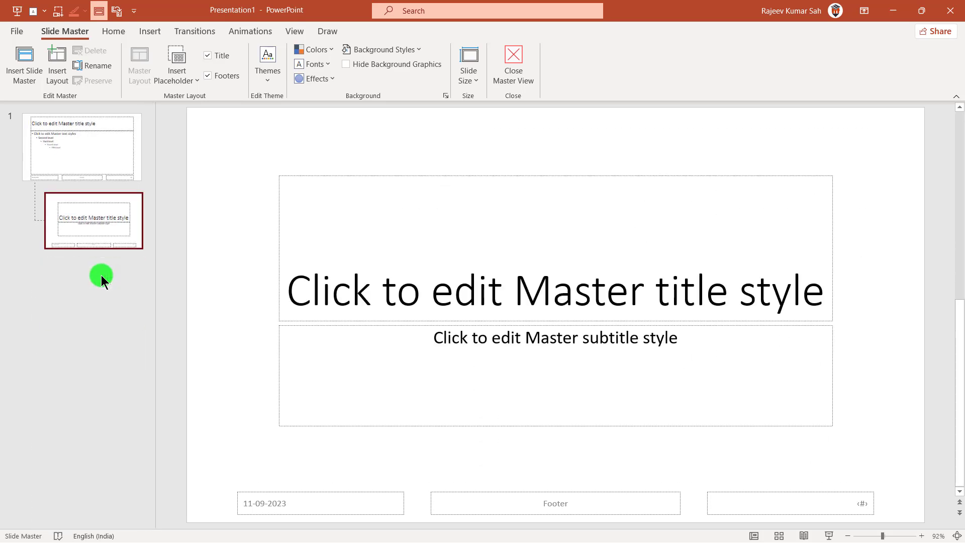
click(111, 228)
Select all placeholders on the slide master and delete them, then select the Title Slide layout
click(89, 157)
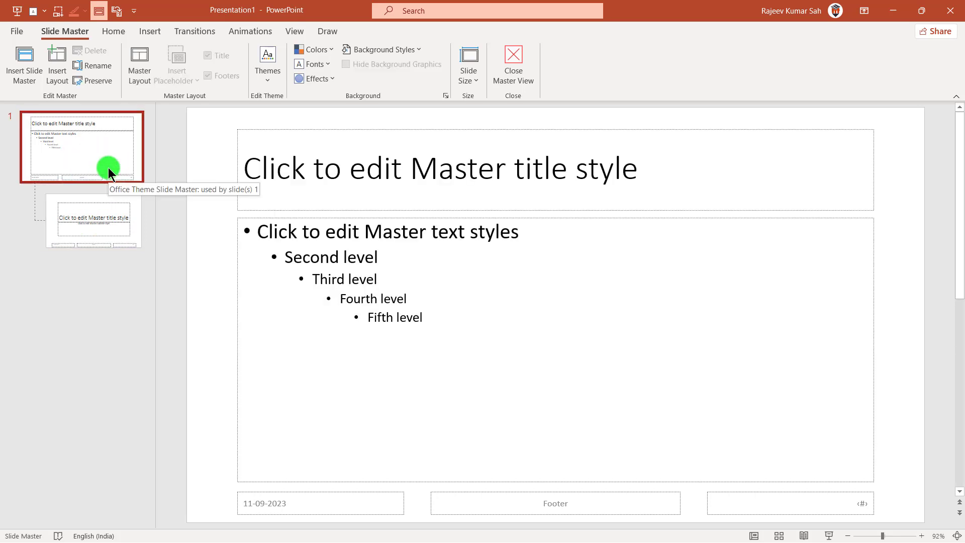
click(202, 172)
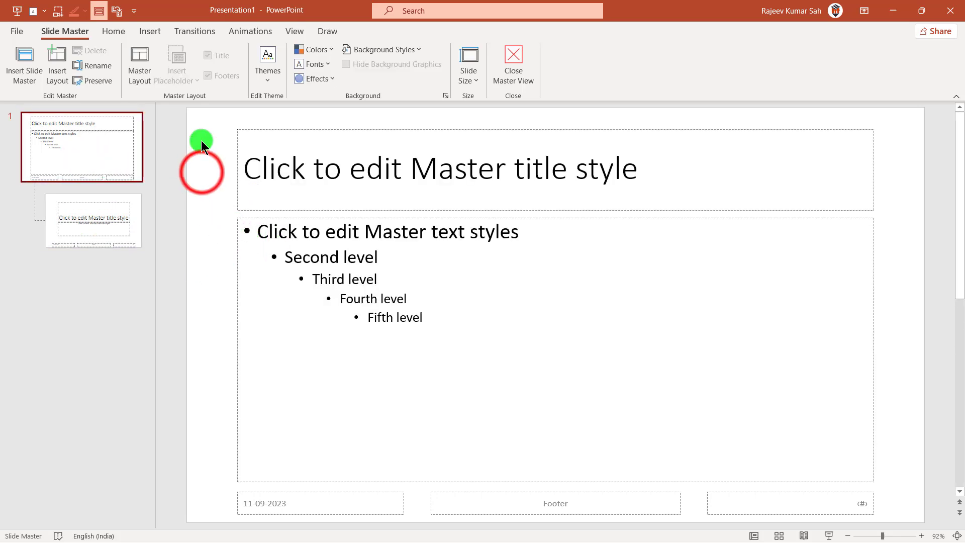
click(201, 172)
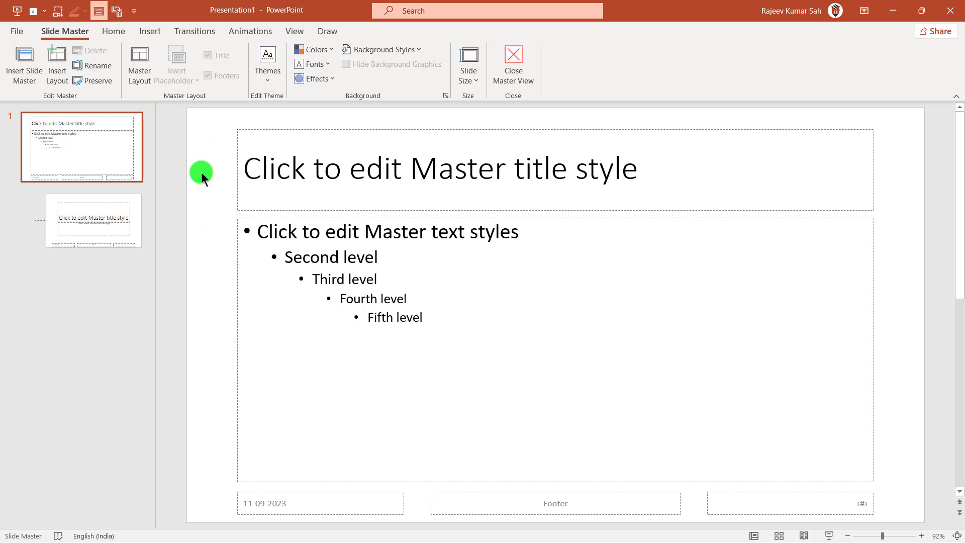
key(ctrl+a)
key(Delete)
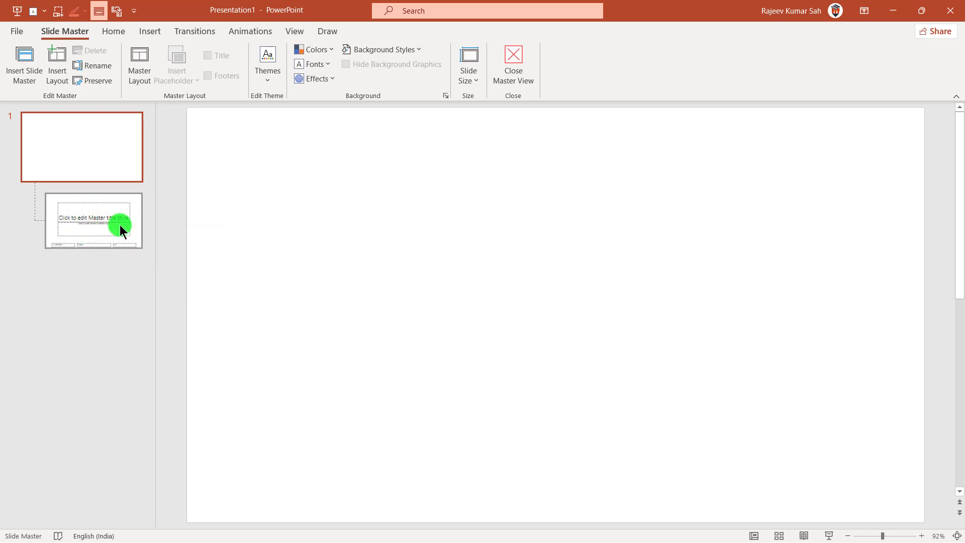
click(93, 225)
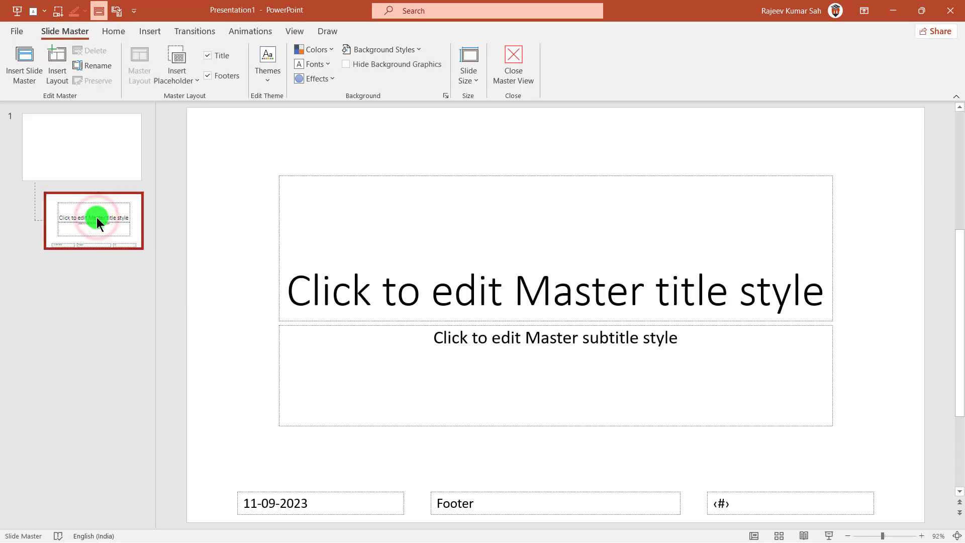
click(207, 206)
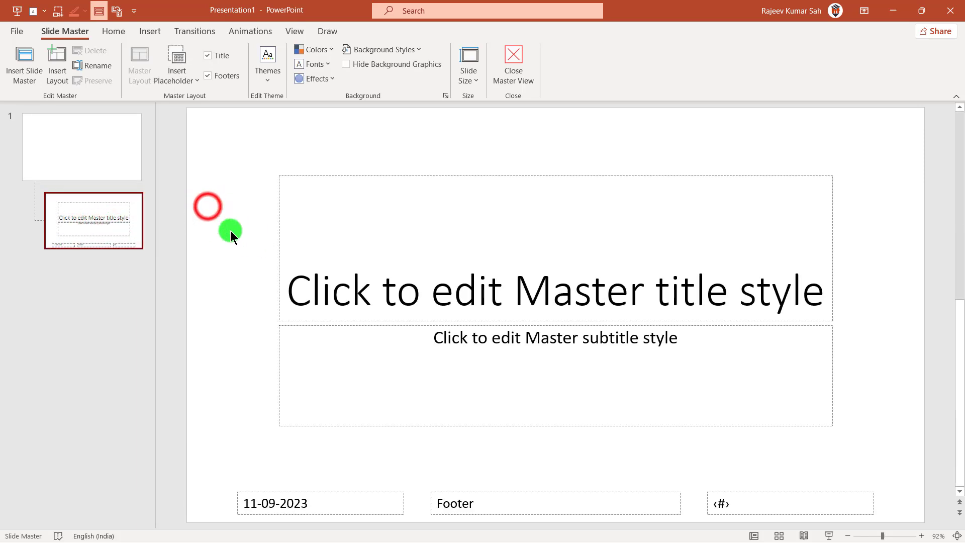
Delete the title, subtitle, date, footer and number placeholders from the Title Slide layout
key(ctrl+a)
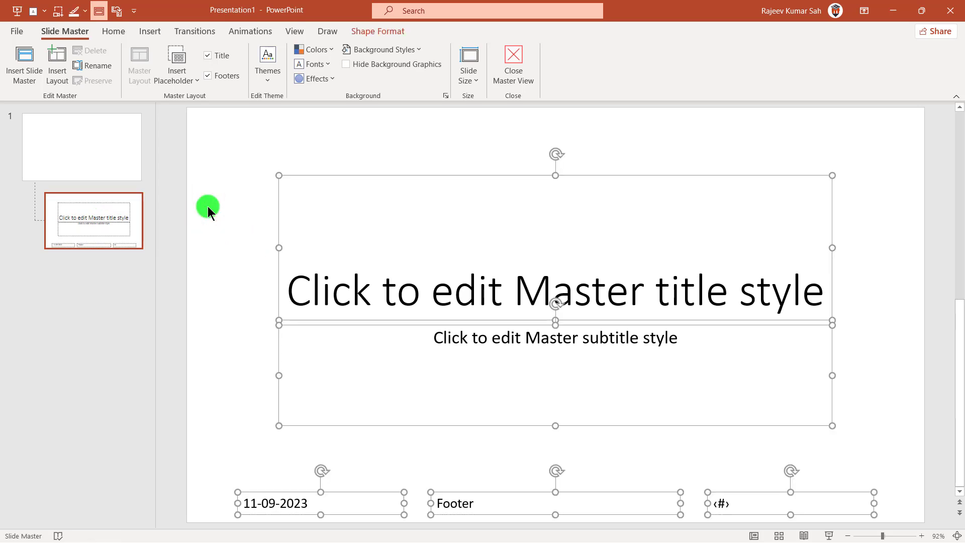
key(Delete)
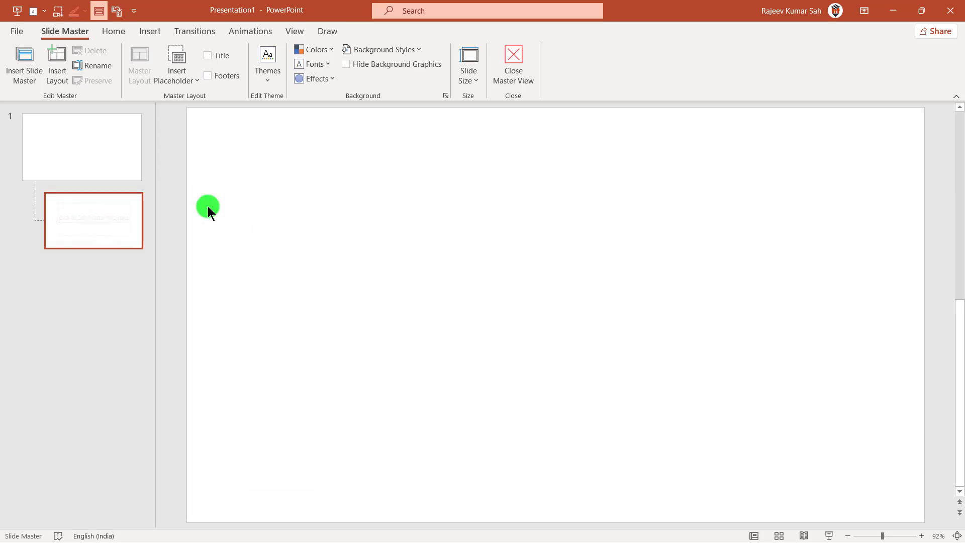
click(63, 164)
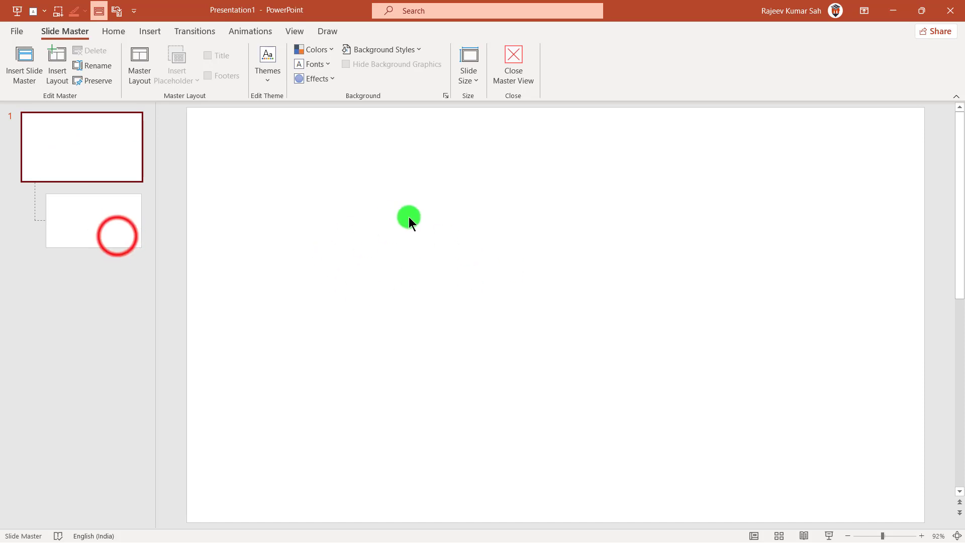
click(117, 235)
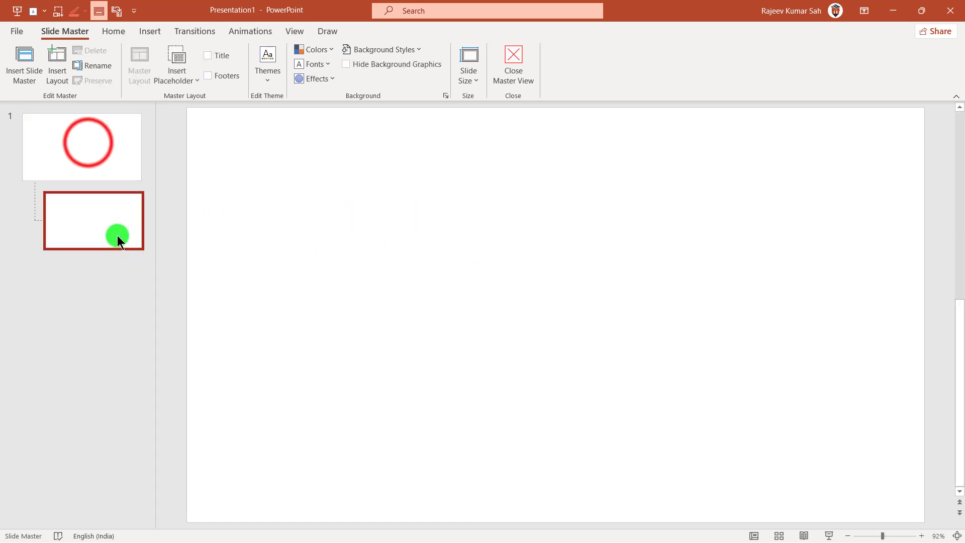
click(88, 146)
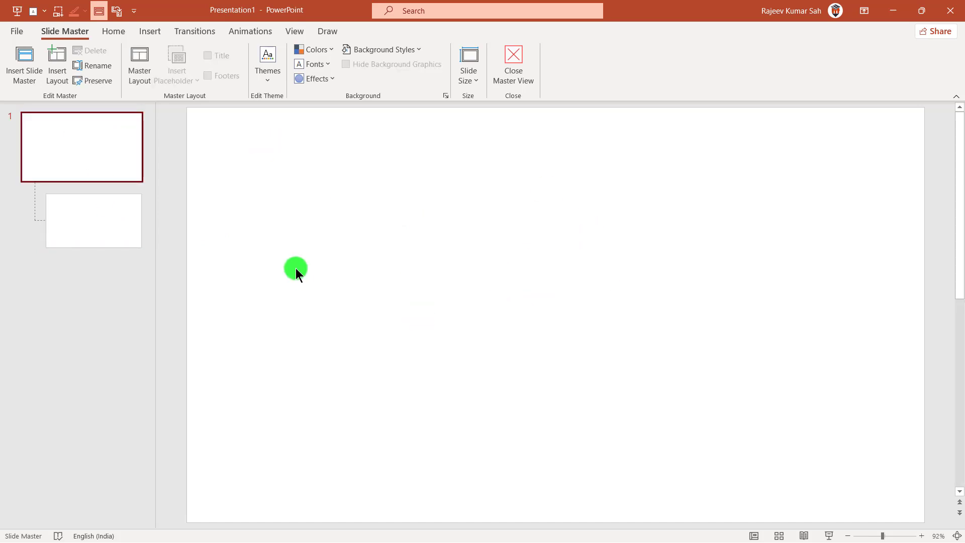
Paste the purple quiz design onto the slide master as a picture
right_click(469, 198)
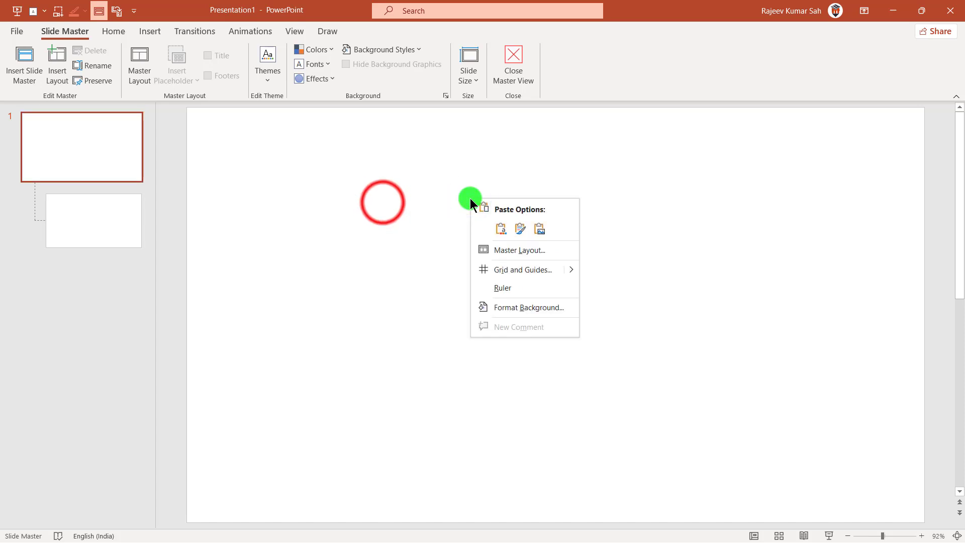
click(382, 202)
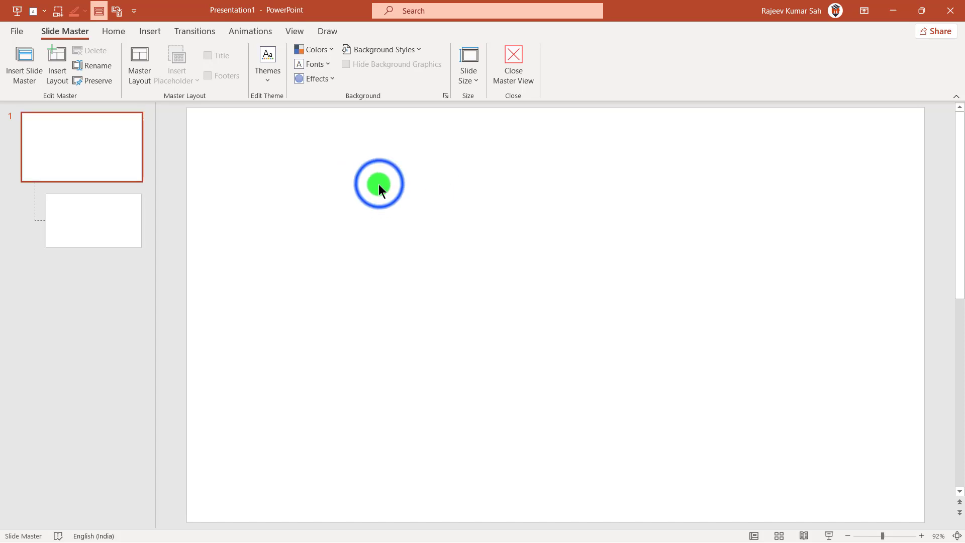
right_click(379, 183)
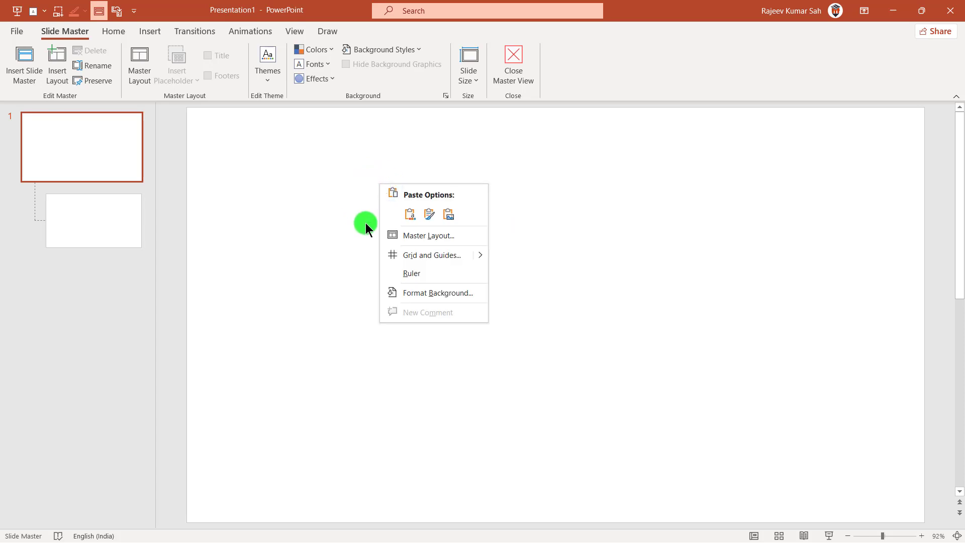
click(448, 216)
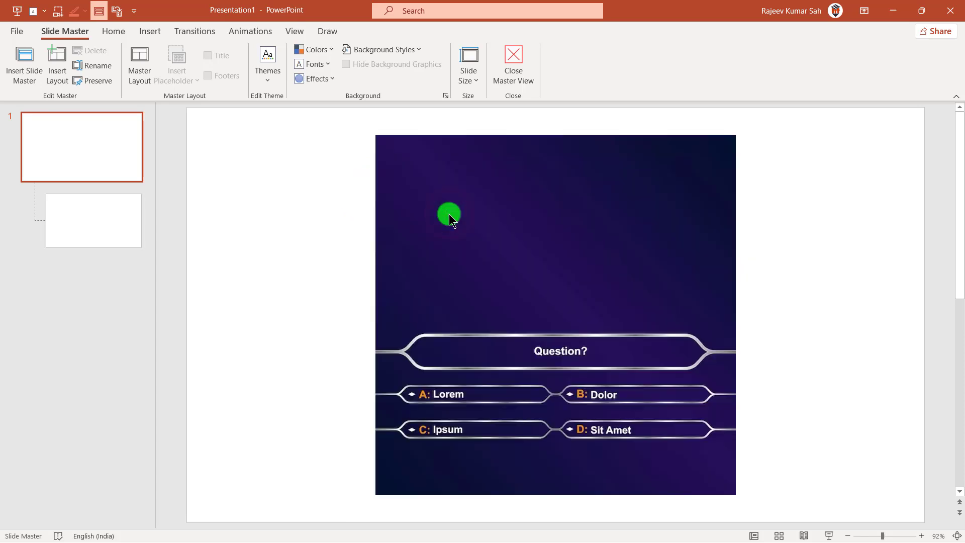
click(756, 266)
click(796, 268)
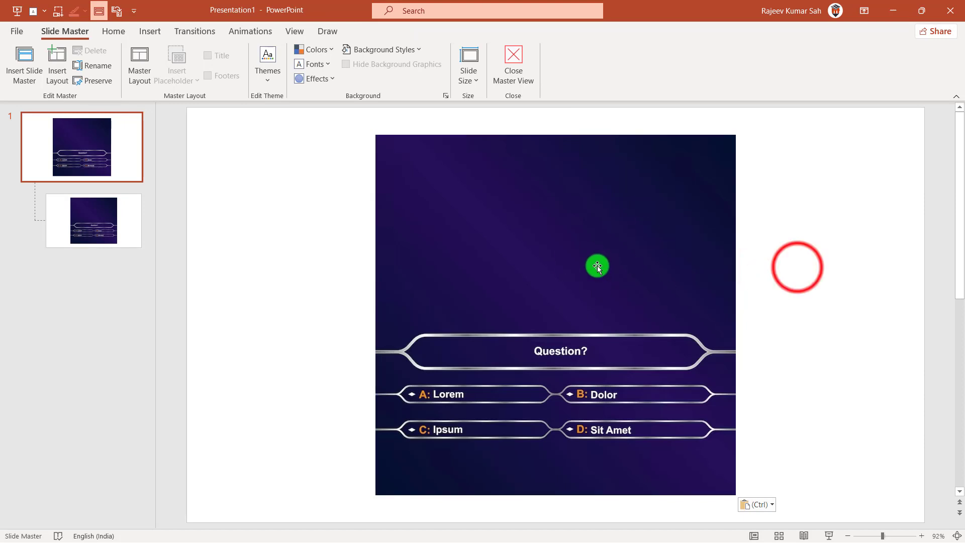
click(598, 276)
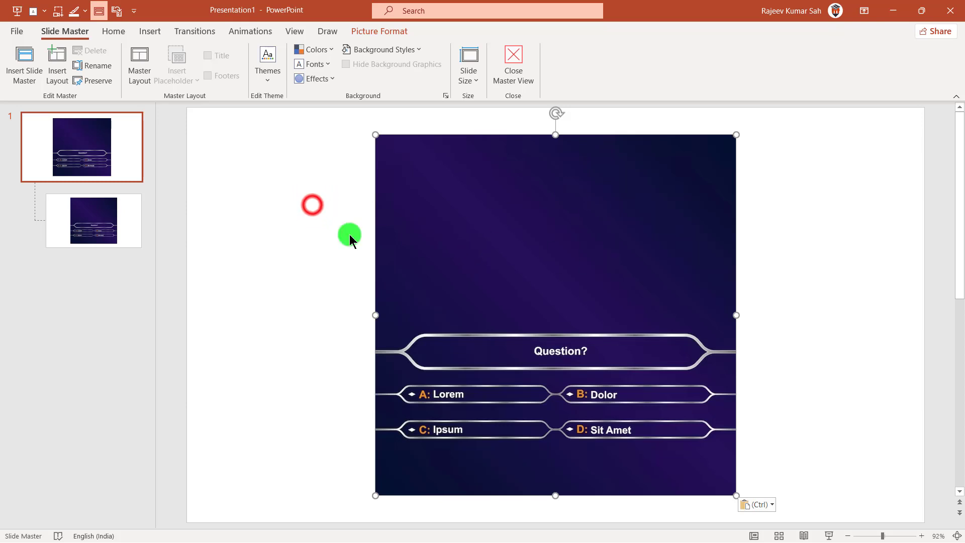
click(300, 216)
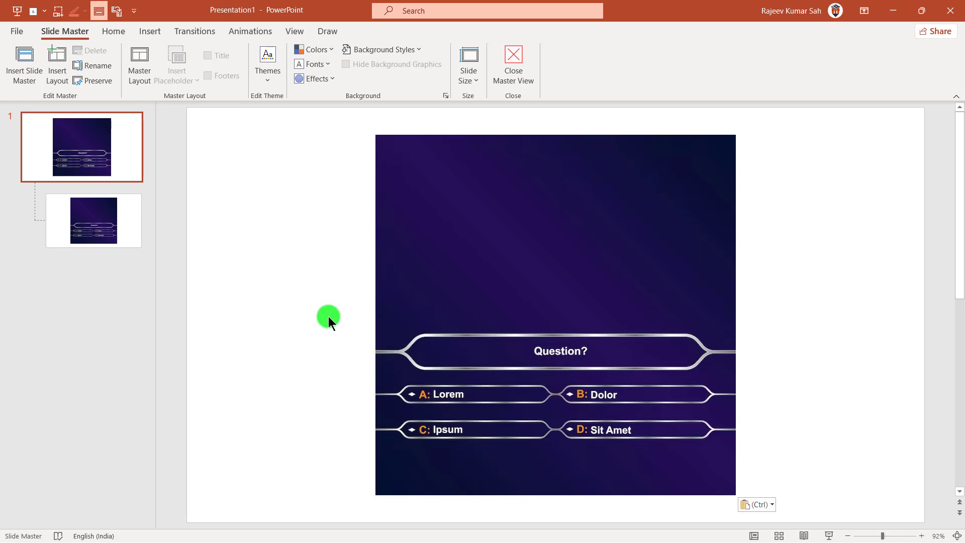
Confirm the Title Slide layout inherits the quiz picture and bring up the master's background options
click(86, 227)
click(95, 146)
key(ctrl+v)
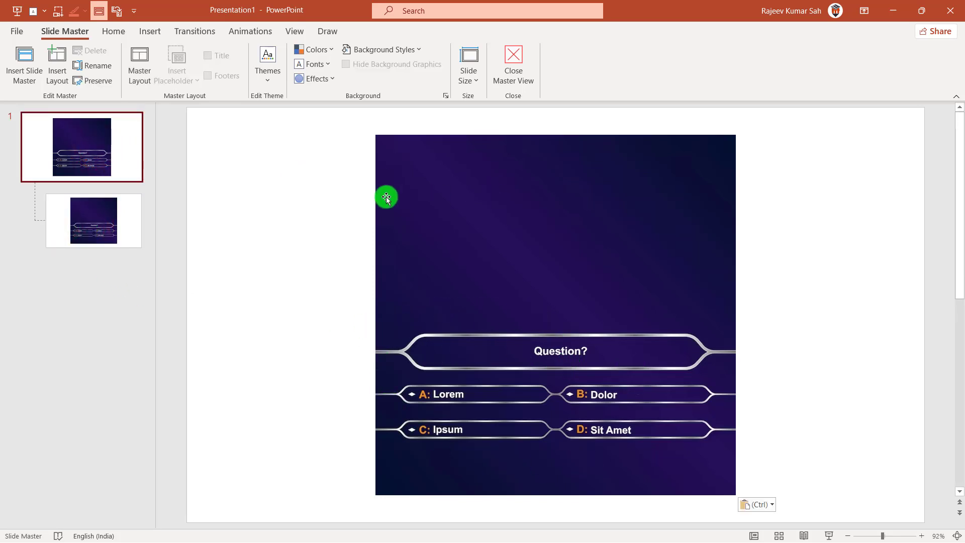
right_click(264, 183)
click(230, 165)
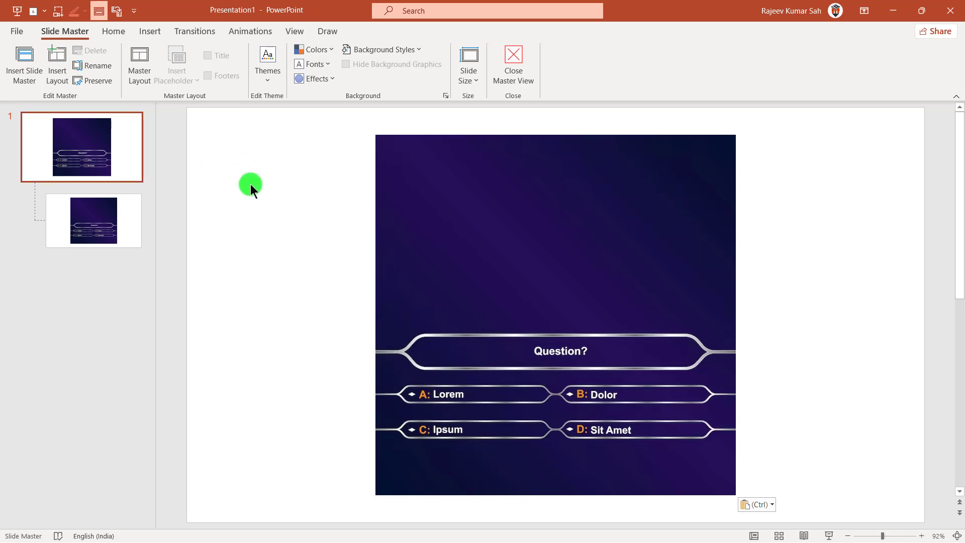
right_click(257, 187)
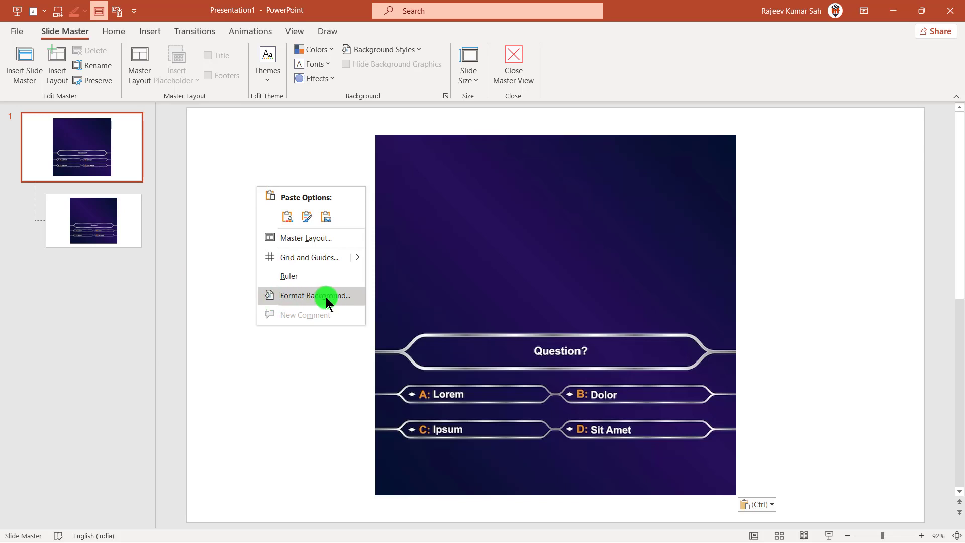
Give the master background a gradient fill using the grey radial preset
click(312, 296)
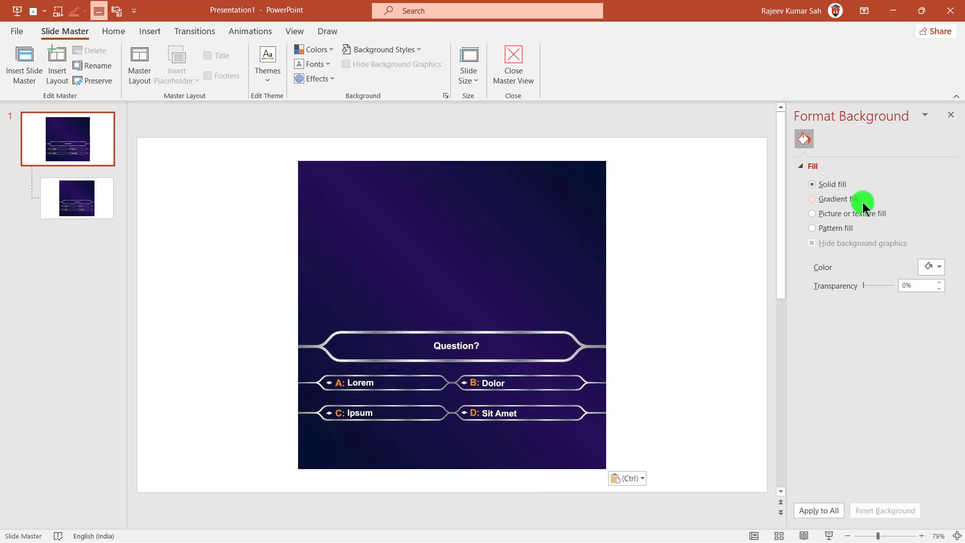
click(844, 201)
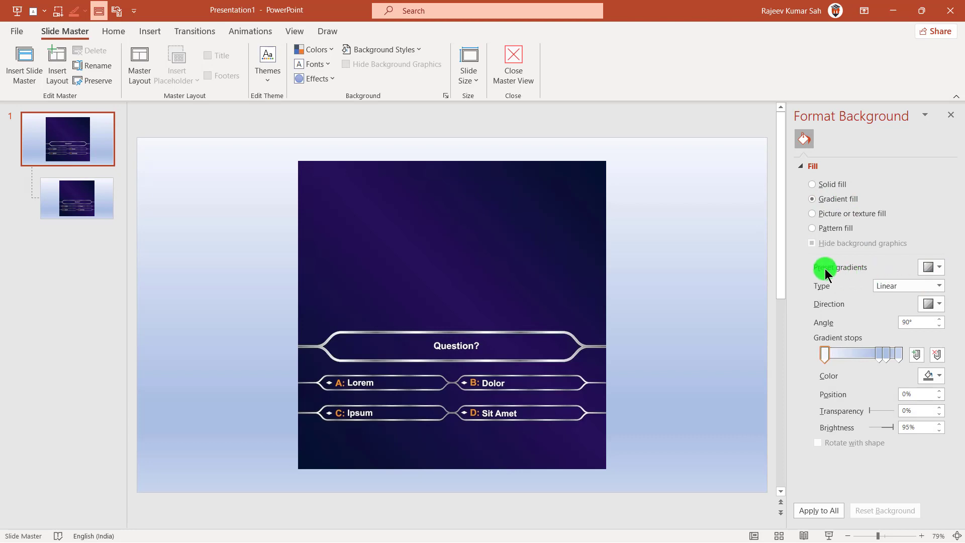
click(934, 266)
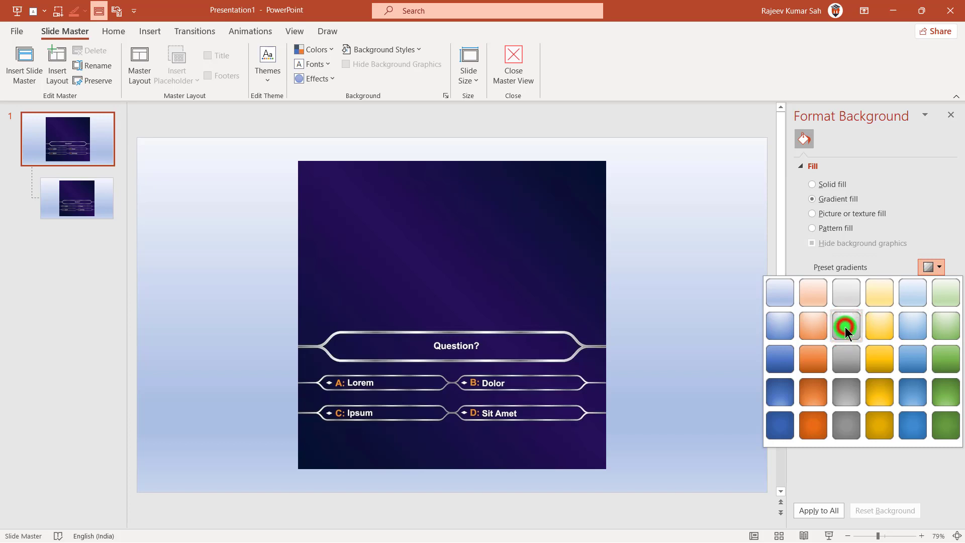
click(846, 326)
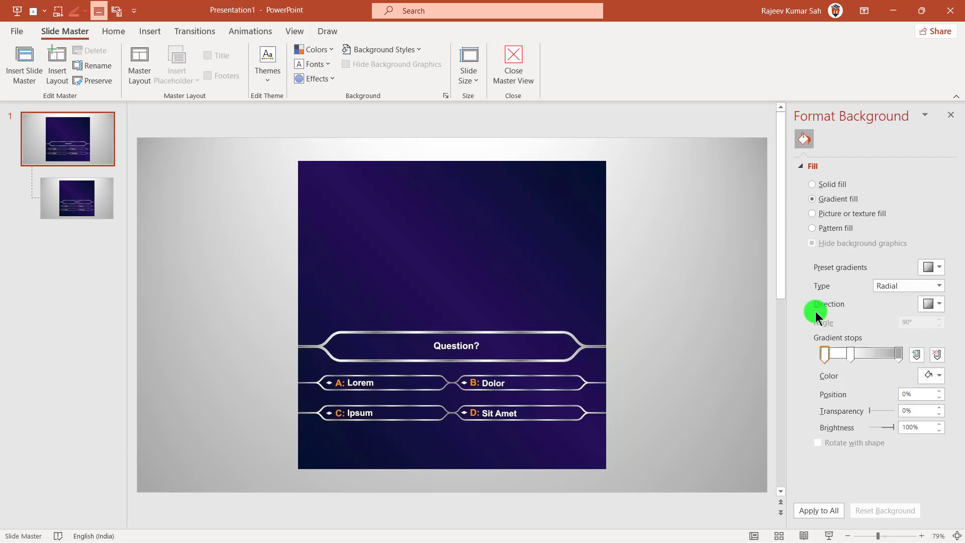
click(825, 353)
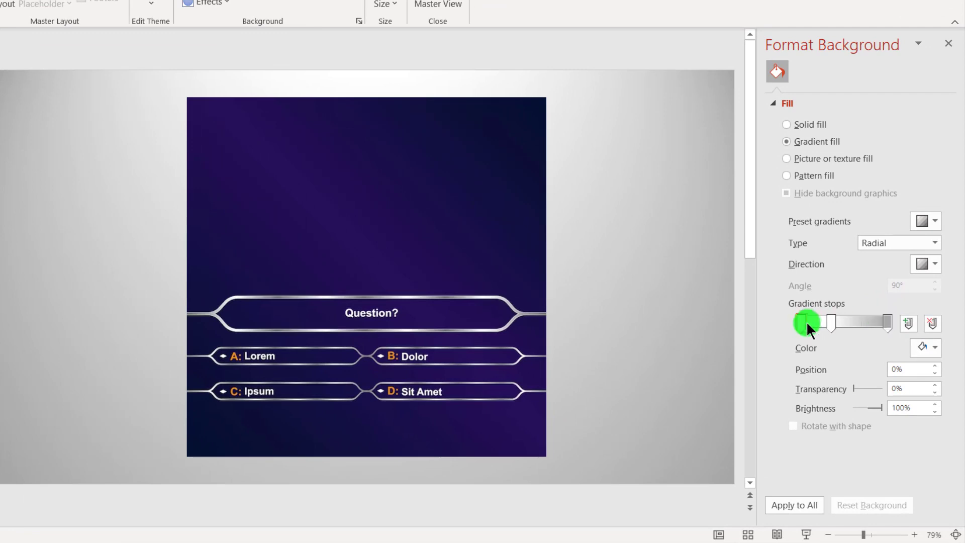
drag(861, 321, 839, 325)
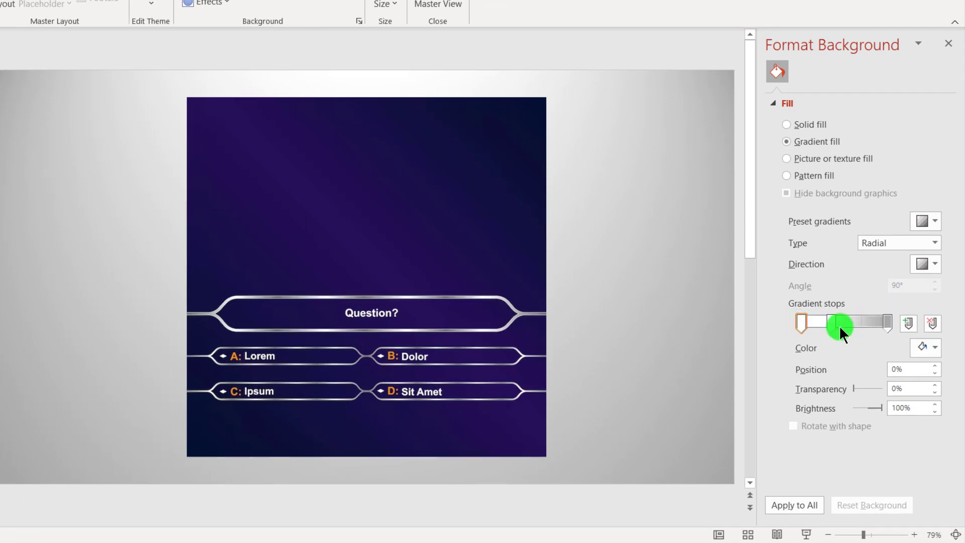
Set the first gradient stop to a deep purple through More Colors
click(801, 322)
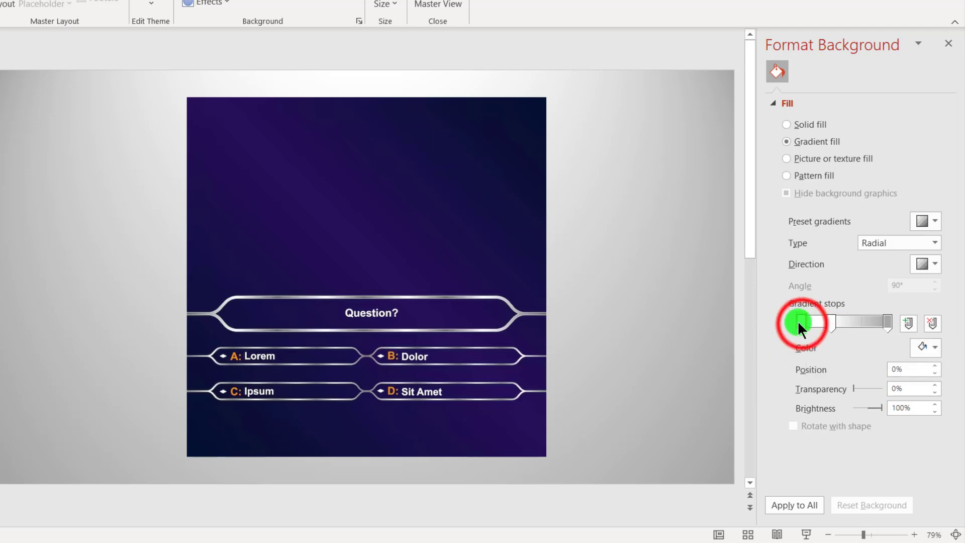
click(935, 347)
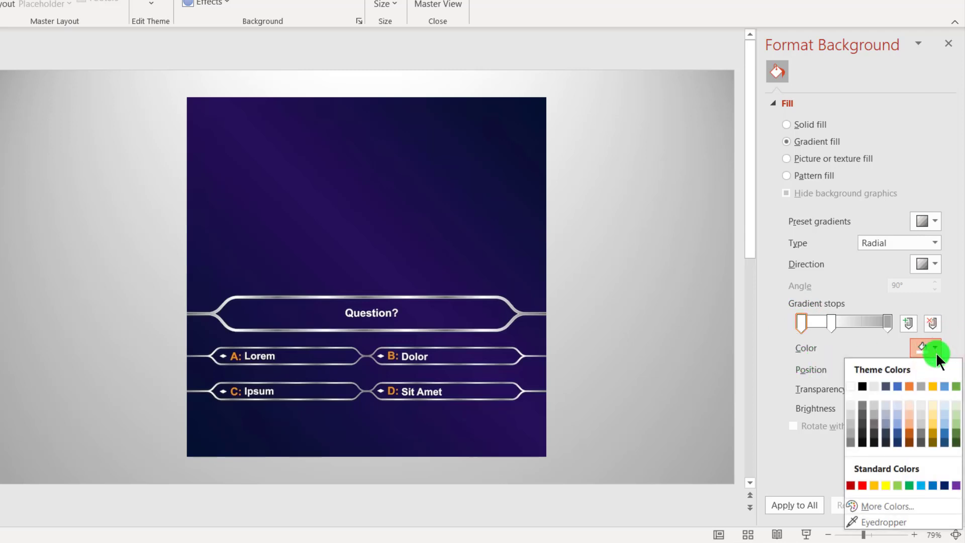
click(893, 505)
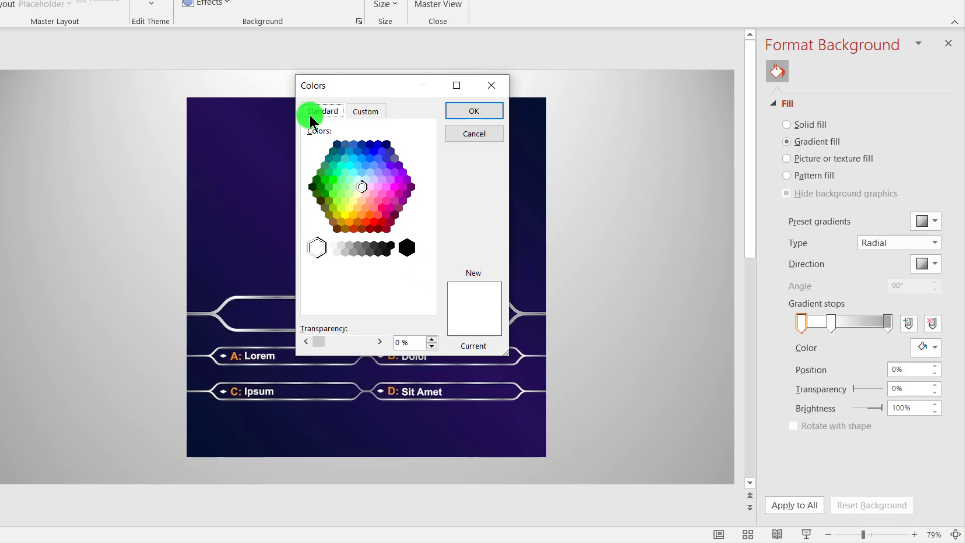
click(409, 190)
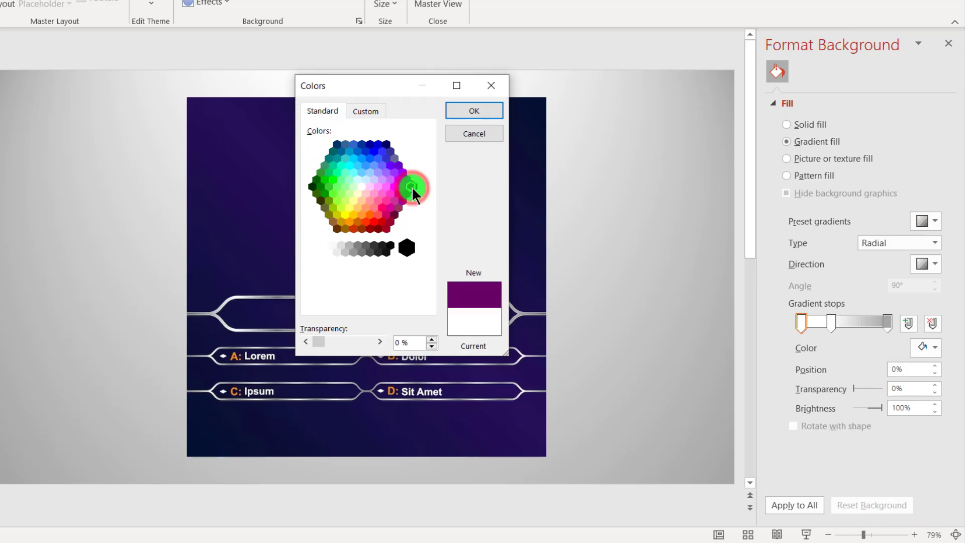
click(476, 108)
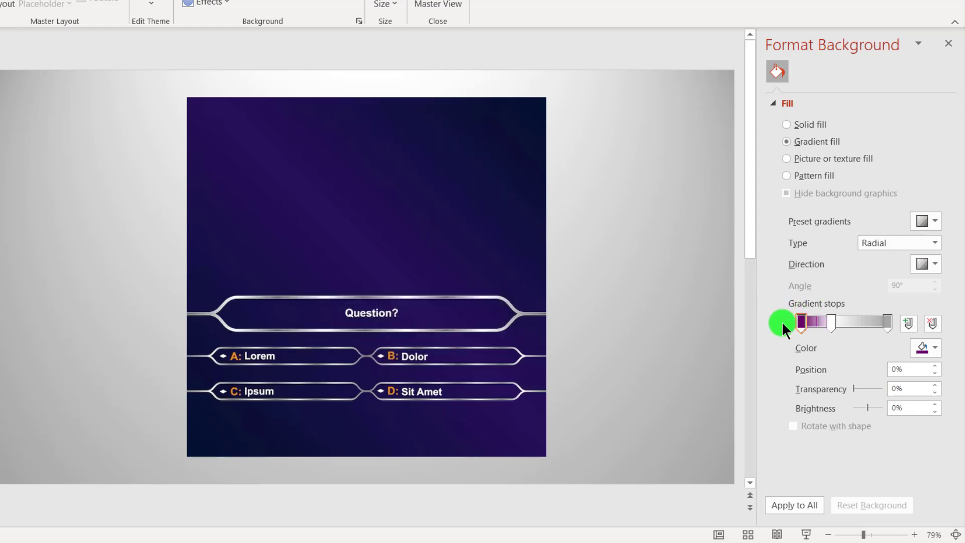
Add a gradient stop at 35% coloured Dark Blue
click(830, 322)
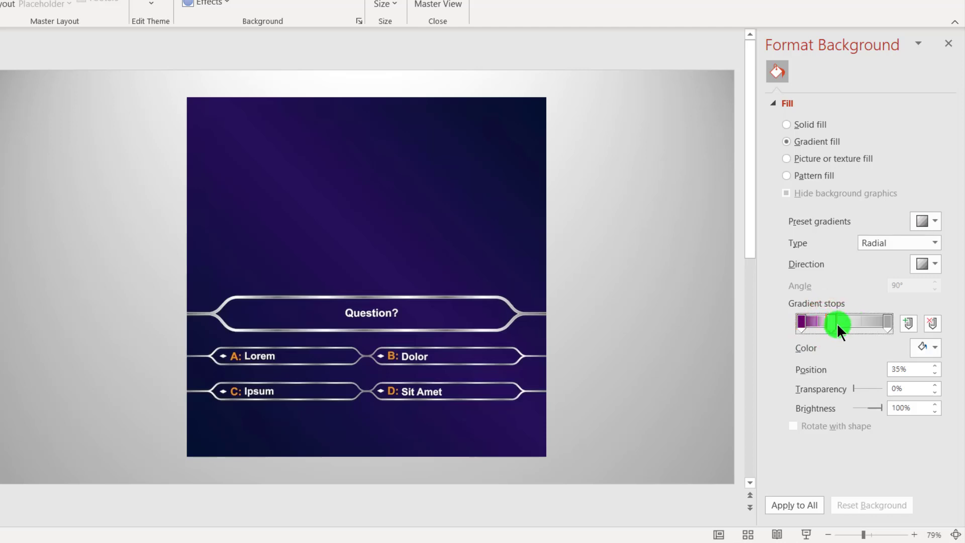
click(934, 346)
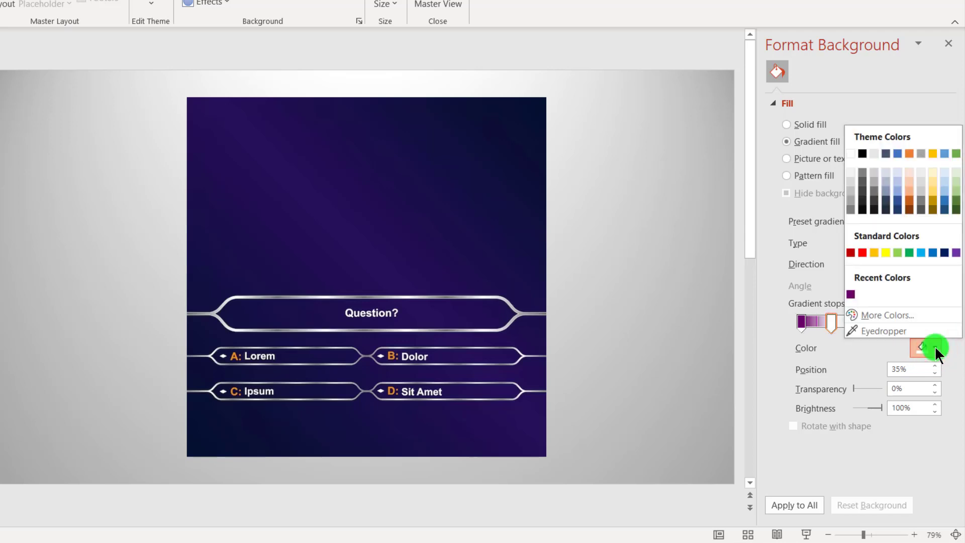
click(944, 252)
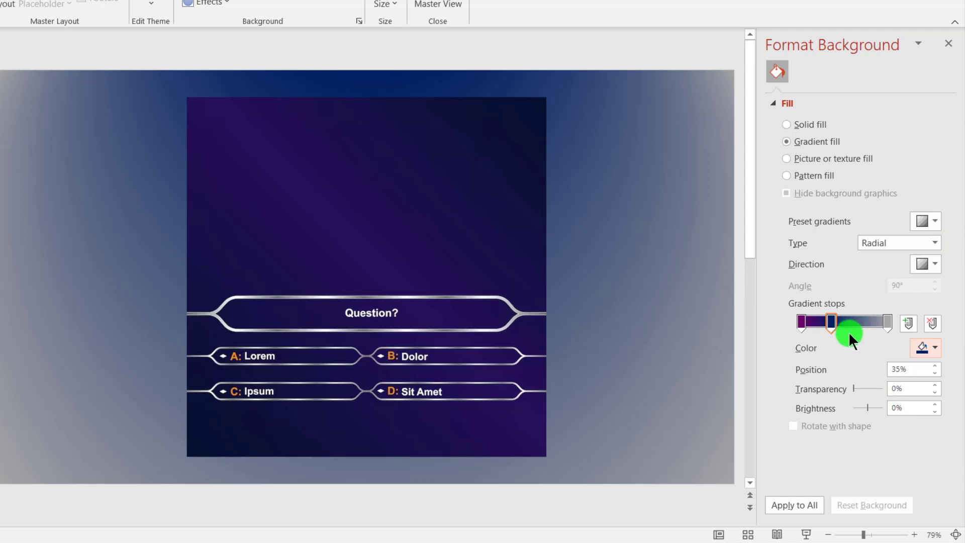
Recolour the last gradient stop magenta from the More Colors hexagon palette
click(888, 321)
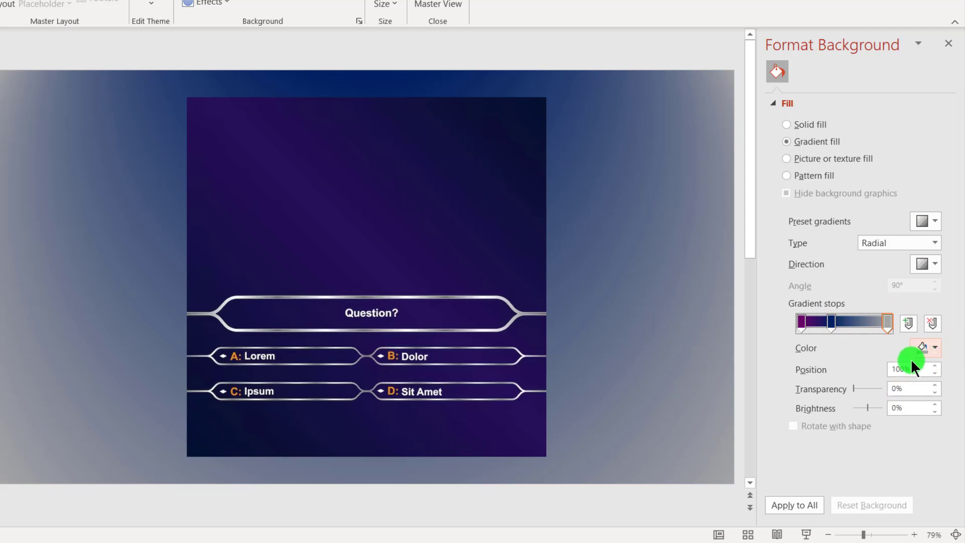
click(937, 346)
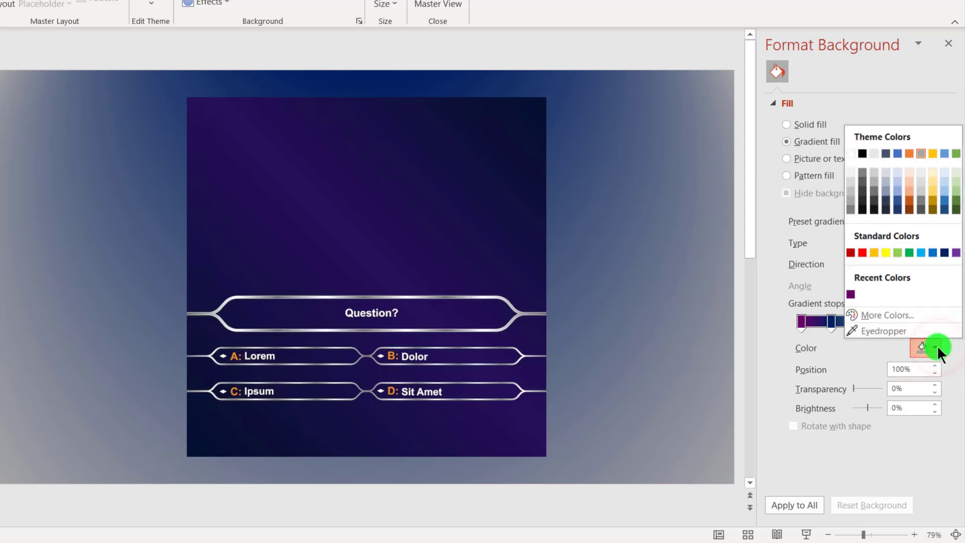
click(882, 312)
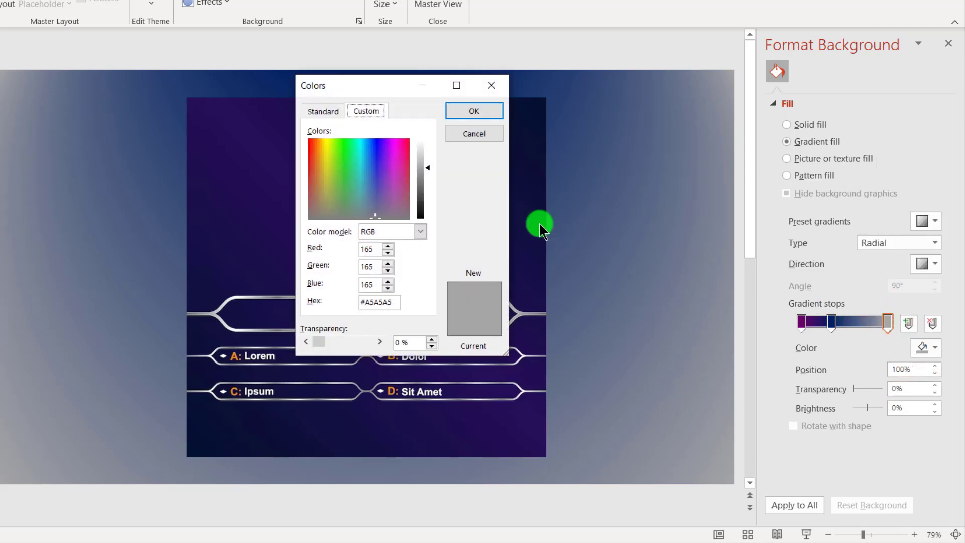
click(324, 109)
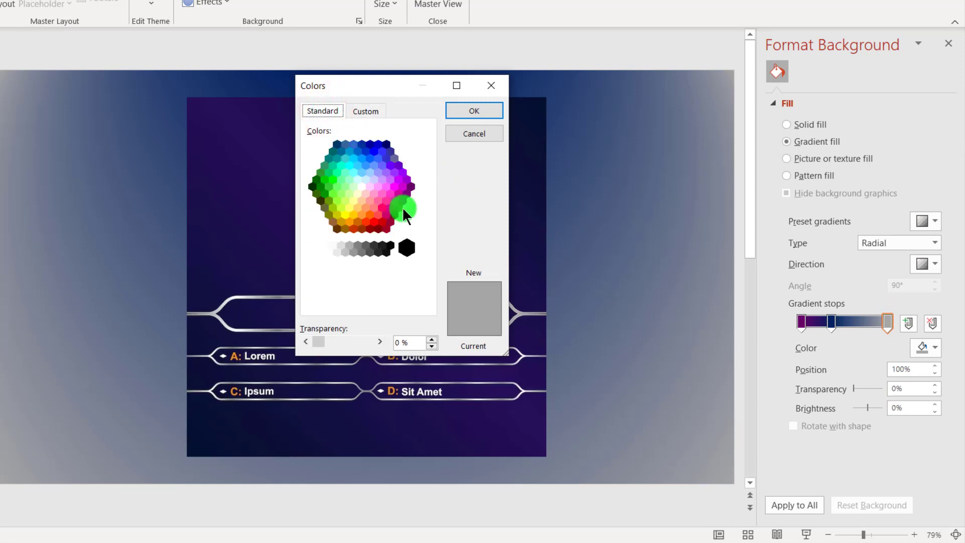
click(397, 194)
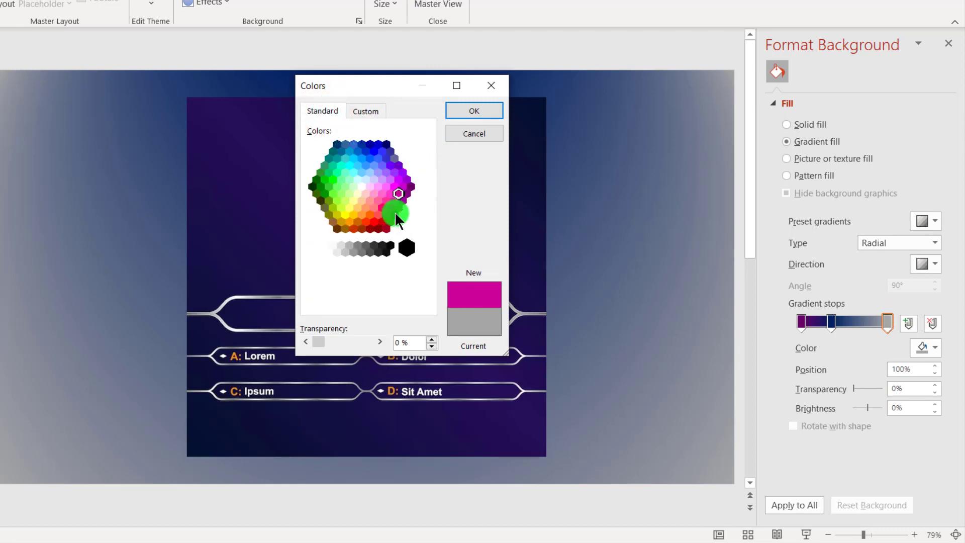
click(398, 207)
click(405, 186)
click(399, 192)
click(472, 111)
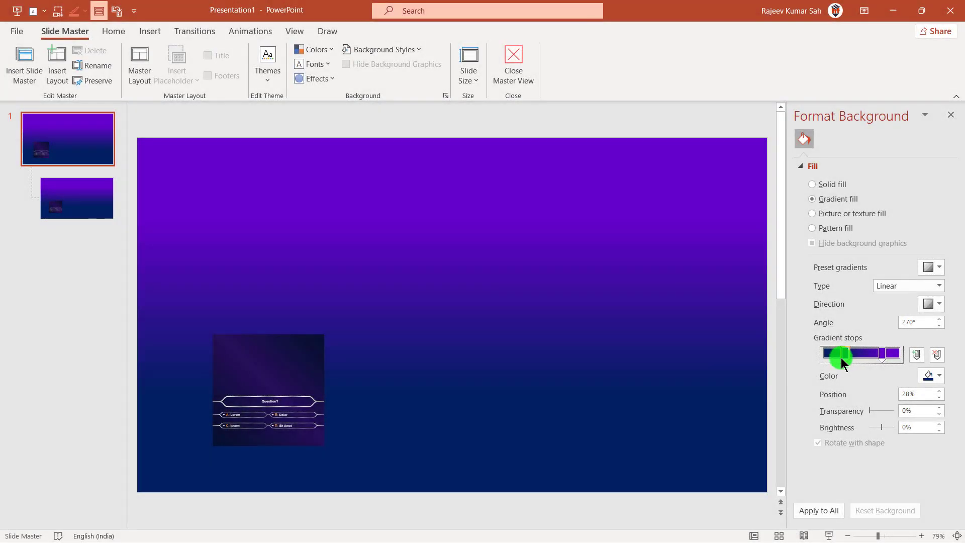
Nudge the dark gradient stop to 24%, close the background pane, and shift the quiz picture up-right
drag(840, 358, 838, 359)
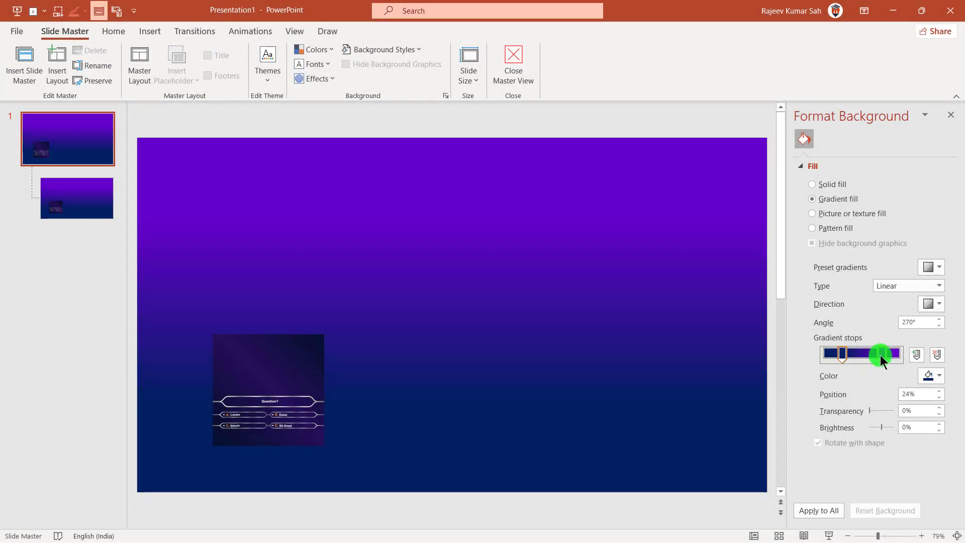
click(951, 116)
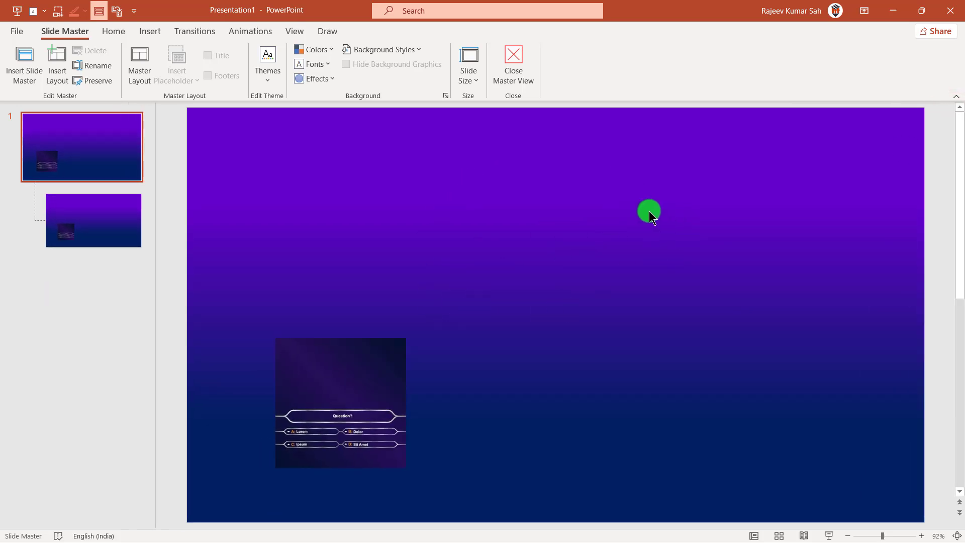
drag(352, 376, 451, 252)
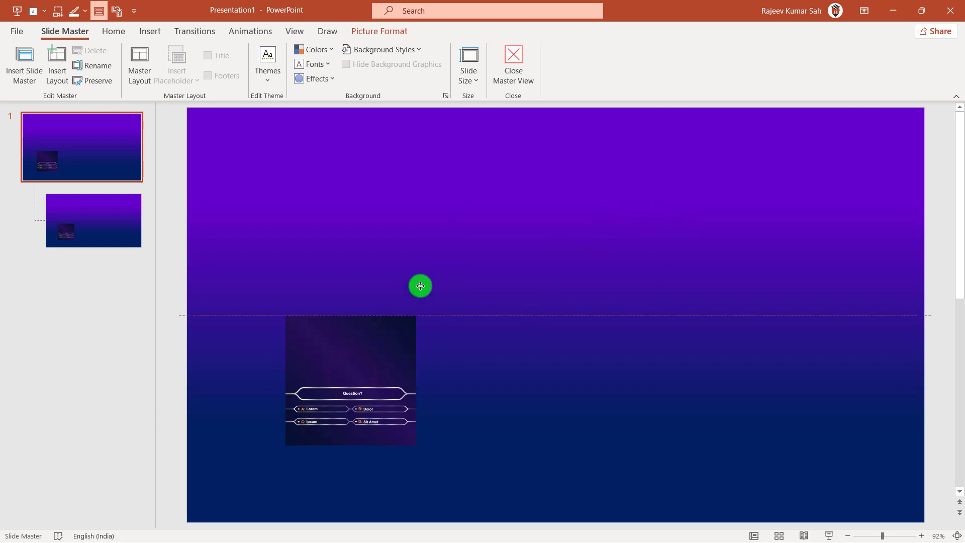
Move the quiz picture off the slide master and paste it onto the Title Slide layout
click(107, 220)
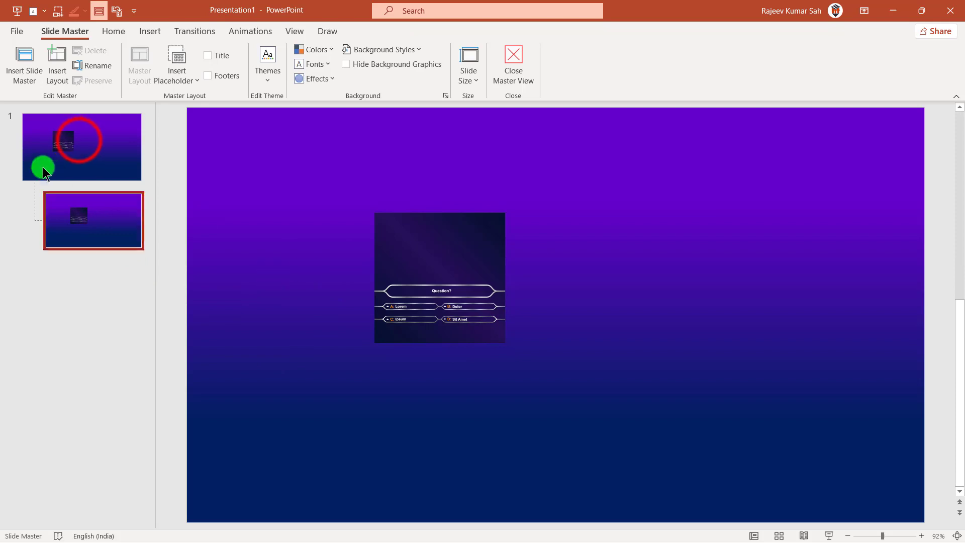
click(83, 141)
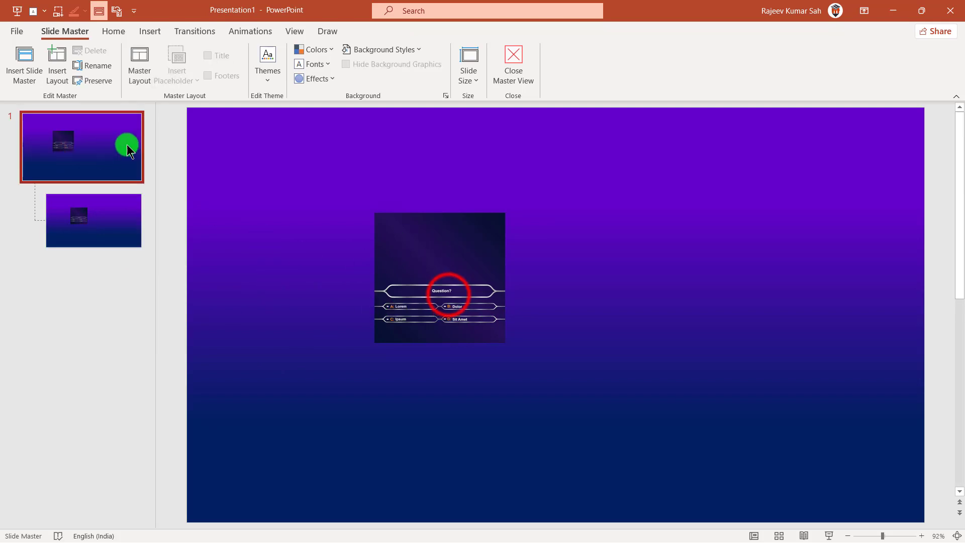
click(434, 256)
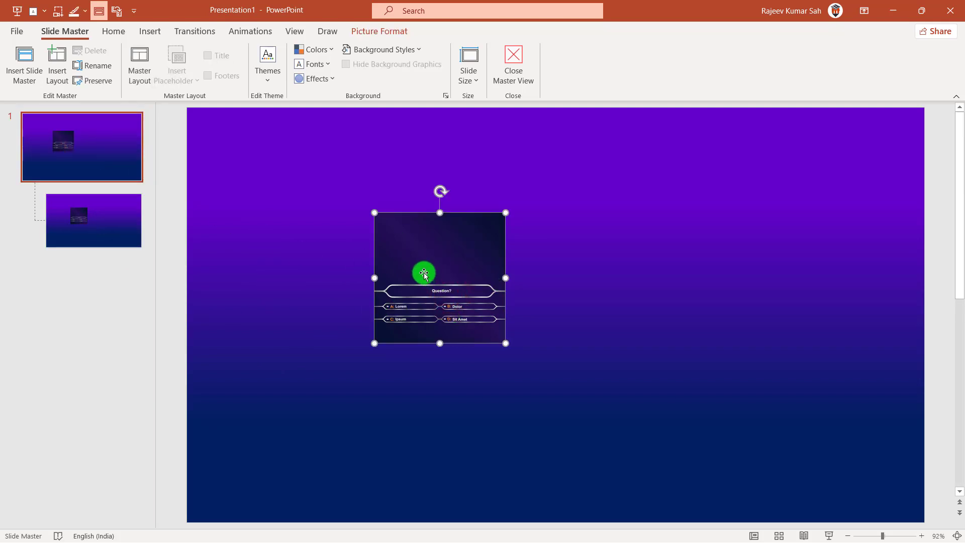
key(Delete)
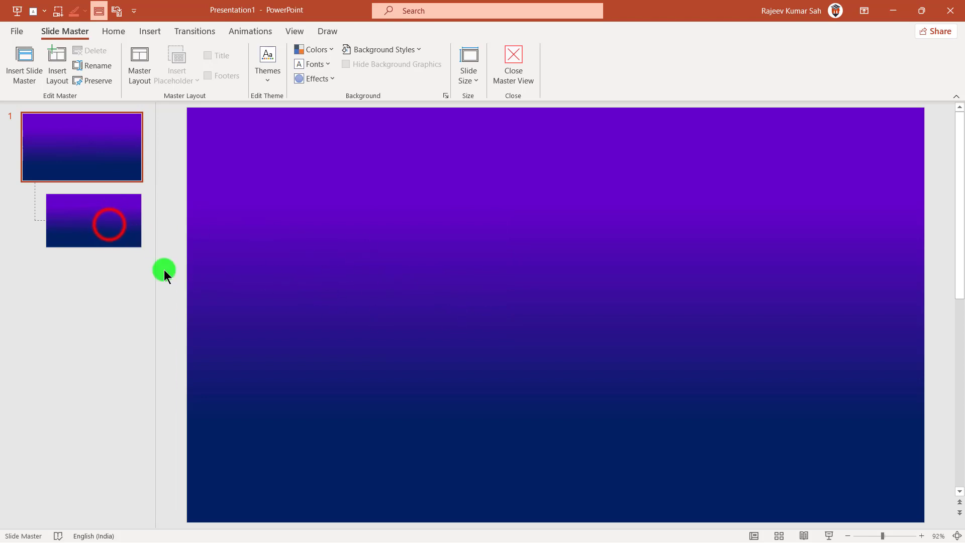
click(110, 225)
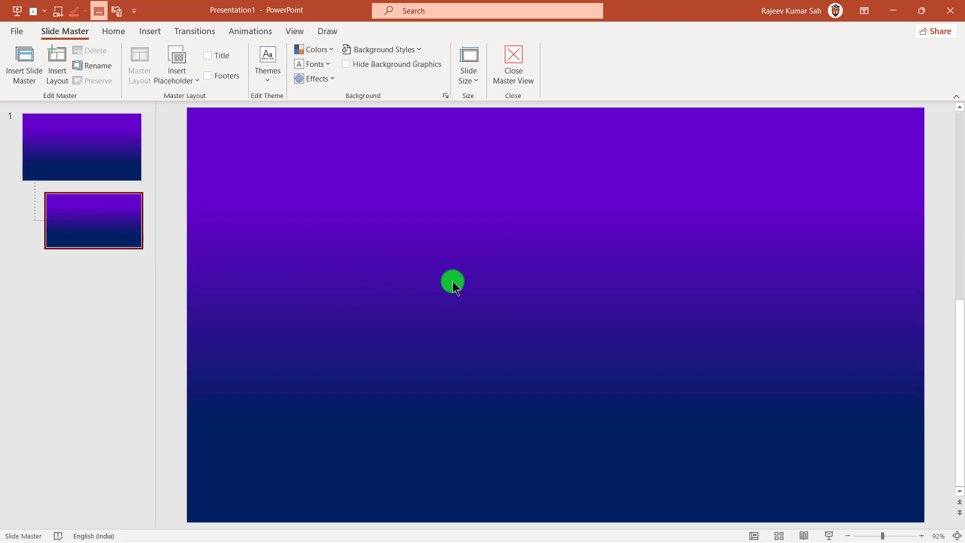
key(ctrl+v)
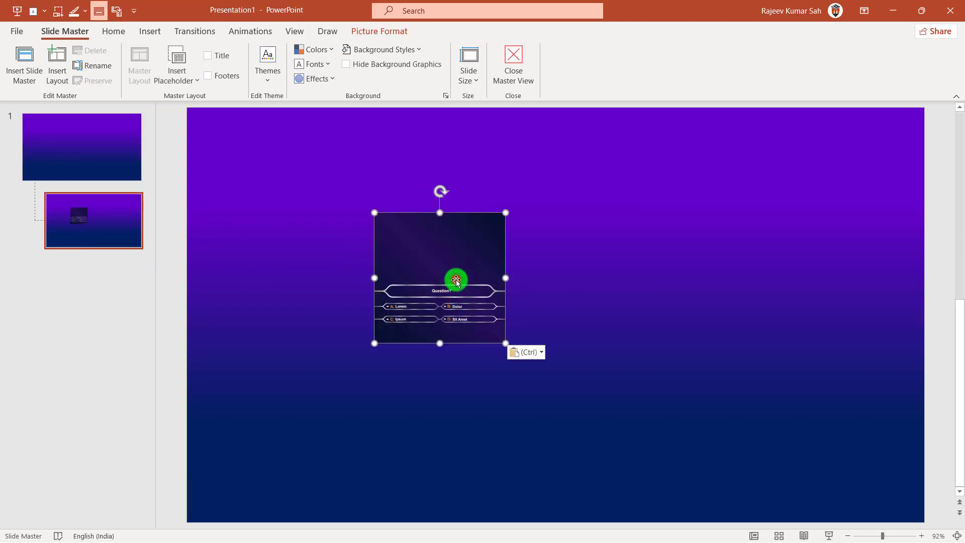
Shrink the pasted quiz picture toward the upper right and collapse the slide thumbnail pane
drag(452, 280, 794, 152)
click(618, 230)
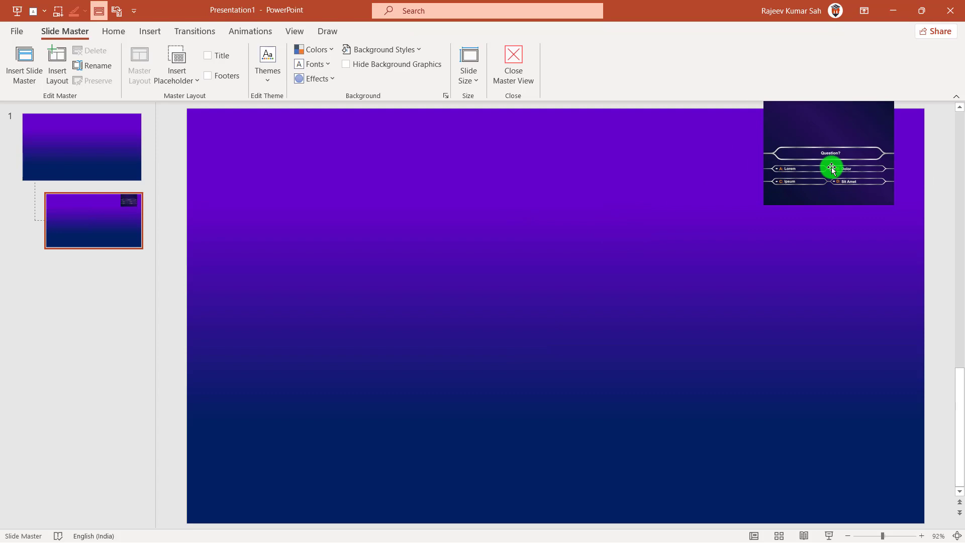
click(655, 230)
drag(152, 249, 13, 231)
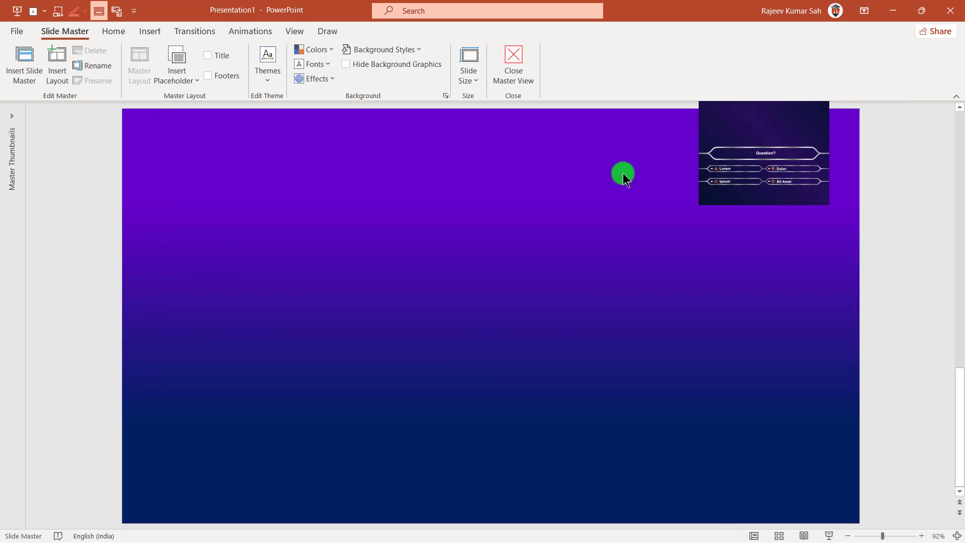
click(957, 534)
Draw a Rectangle across the upper slide, 25.7 cm wide and 2.4 cm tall, then select it
click(110, 33)
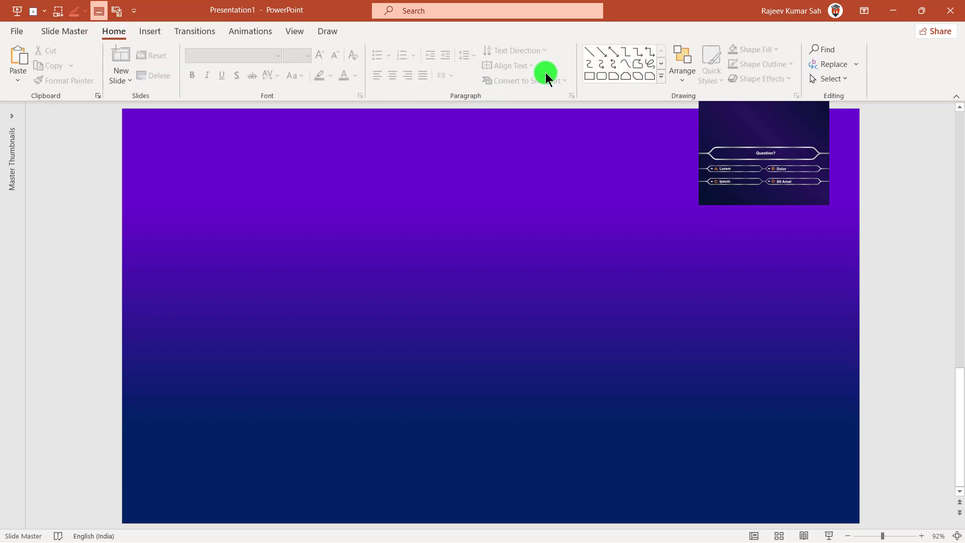
click(635, 74)
click(661, 78)
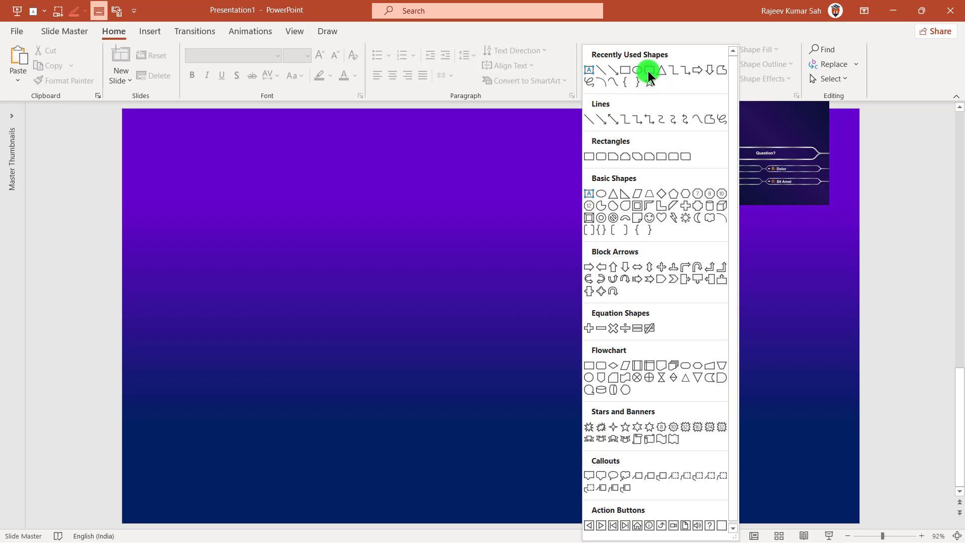
click(625, 71)
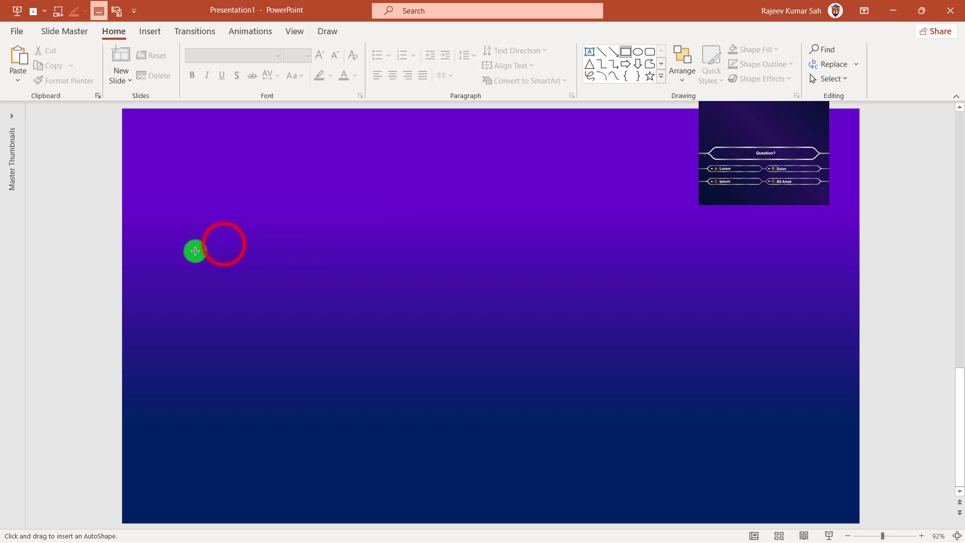
drag(223, 244, 783, 304)
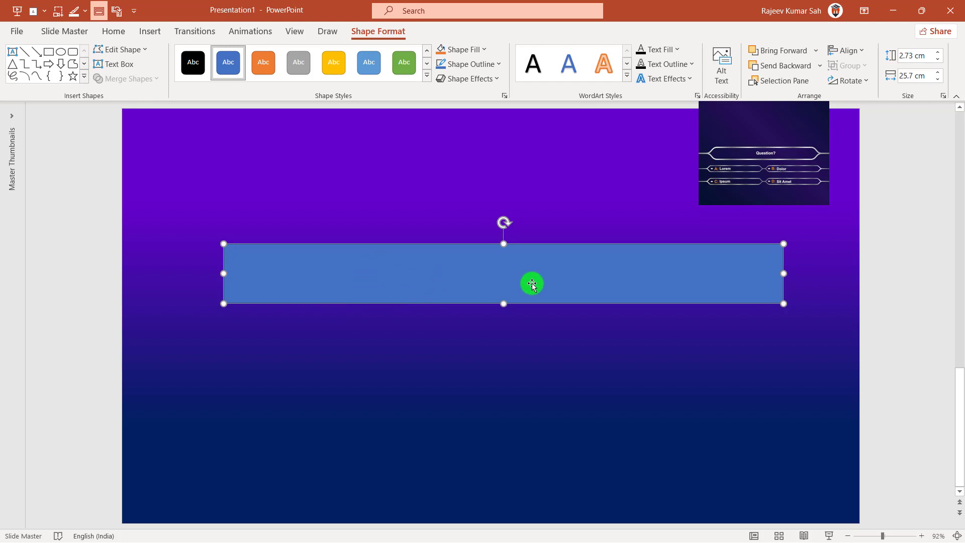
drag(505, 304, 505, 296)
click(470, 346)
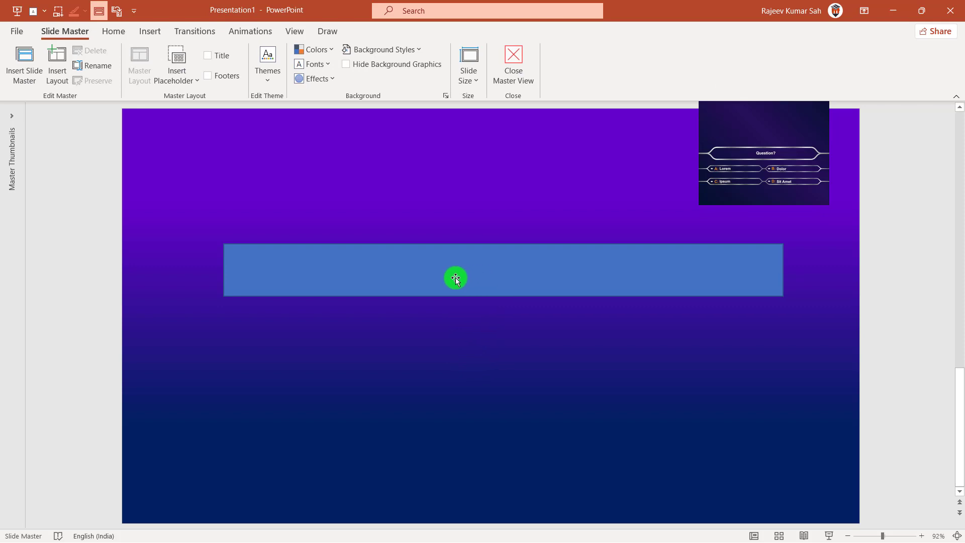
click(399, 268)
click(399, 268)
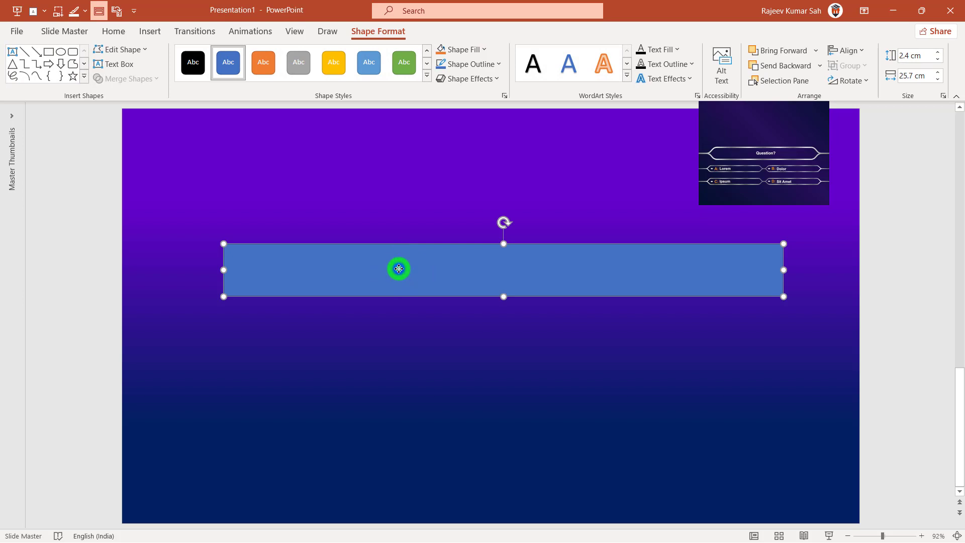
With Edit Points, add a point on the rectangle's left edge and pull it into a curved tip
right_click(398, 268)
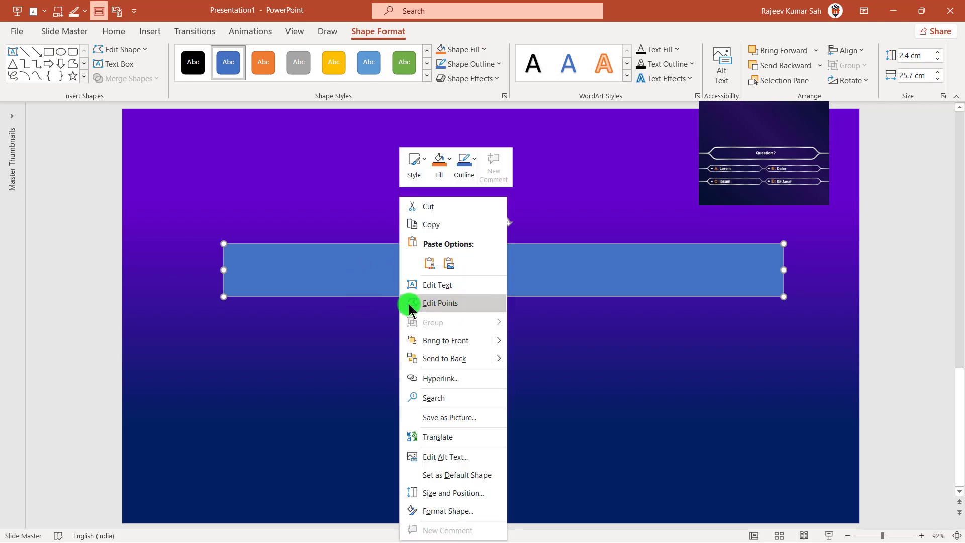
click(449, 303)
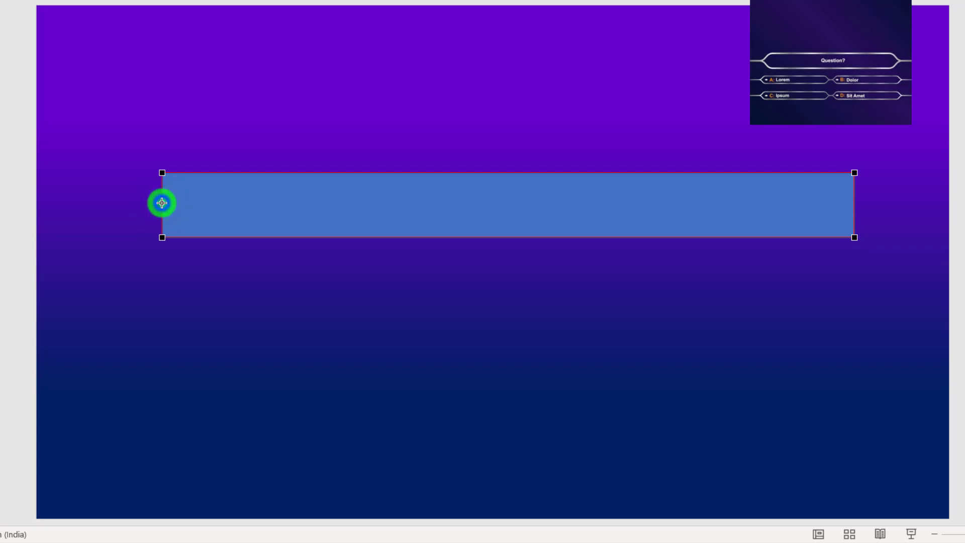
right_click(162, 202)
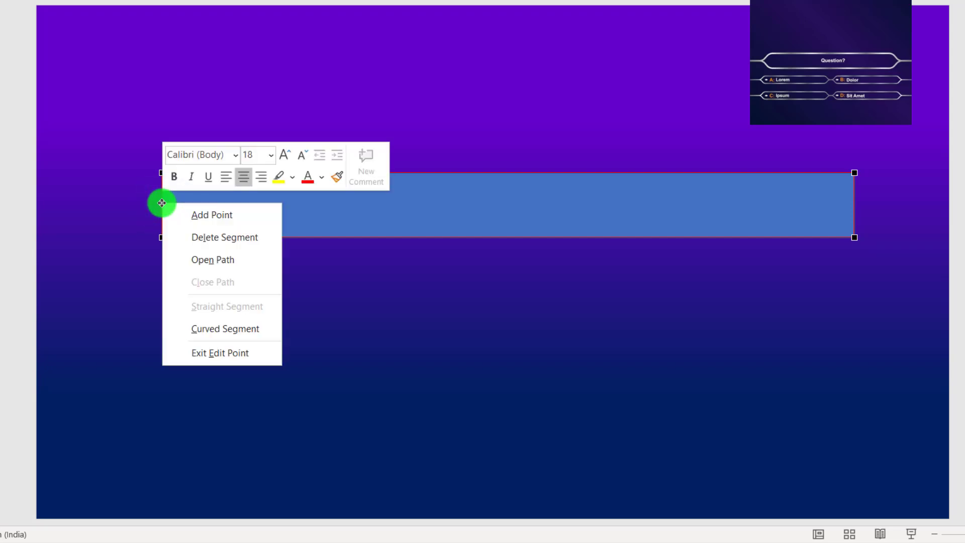
click(221, 215)
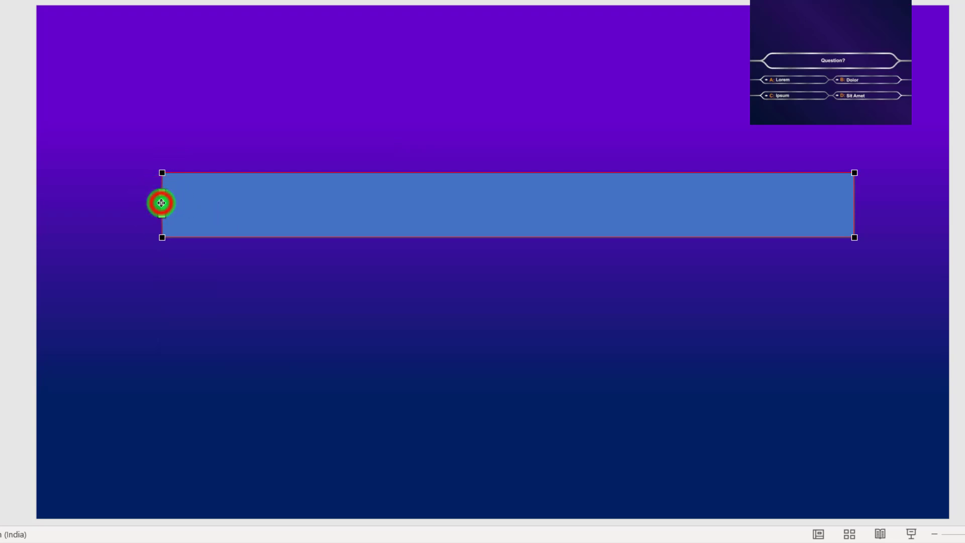
drag(161, 203, 117, 208)
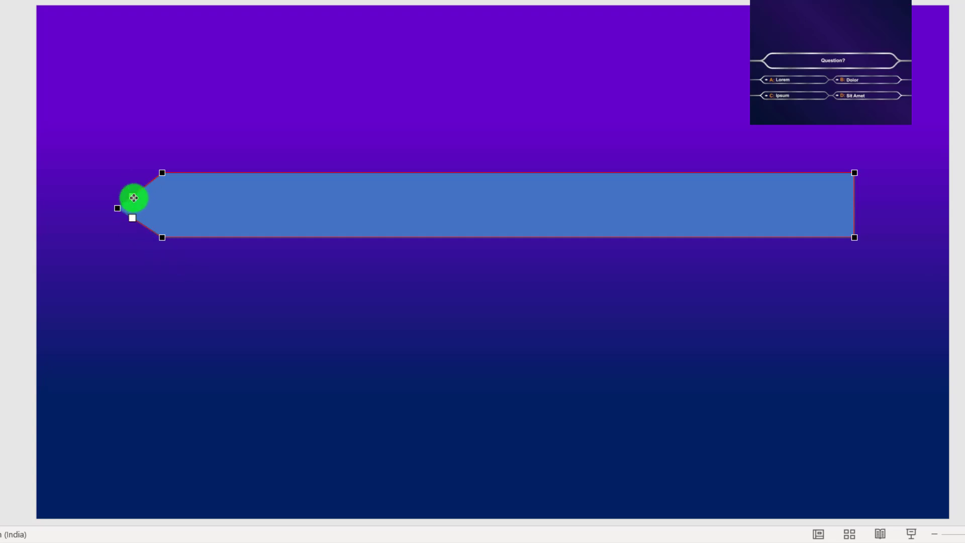
mouse_move(133, 197)
mouse_down()
mouse_move(143, 208)
mouse_move(131, 206)
mouse_move(133, 220)
mouse_move(146, 212)
mouse_up()
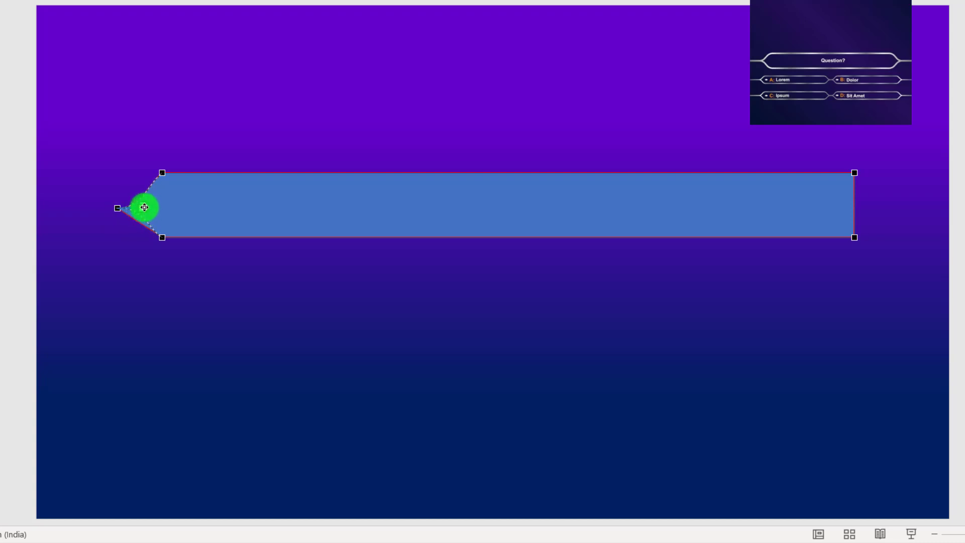
drag(144, 207, 146, 213)
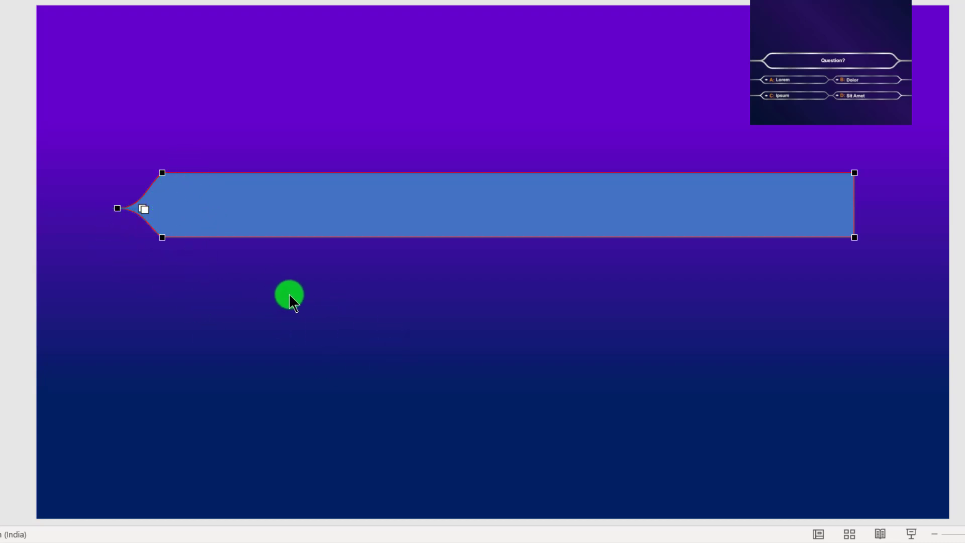
click(290, 293)
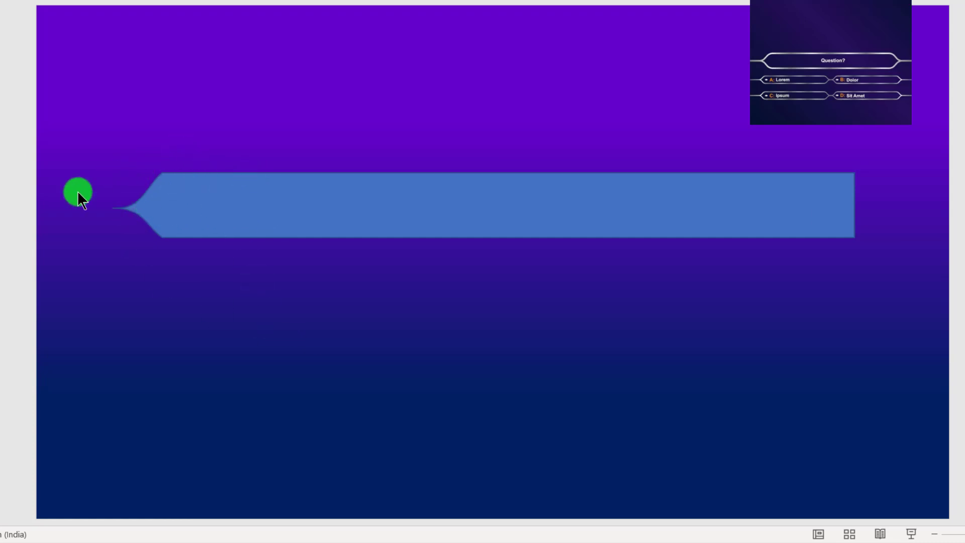
Pull the banner's left tip farther out and bend its upper and lower edges into concave curves
click(241, 208)
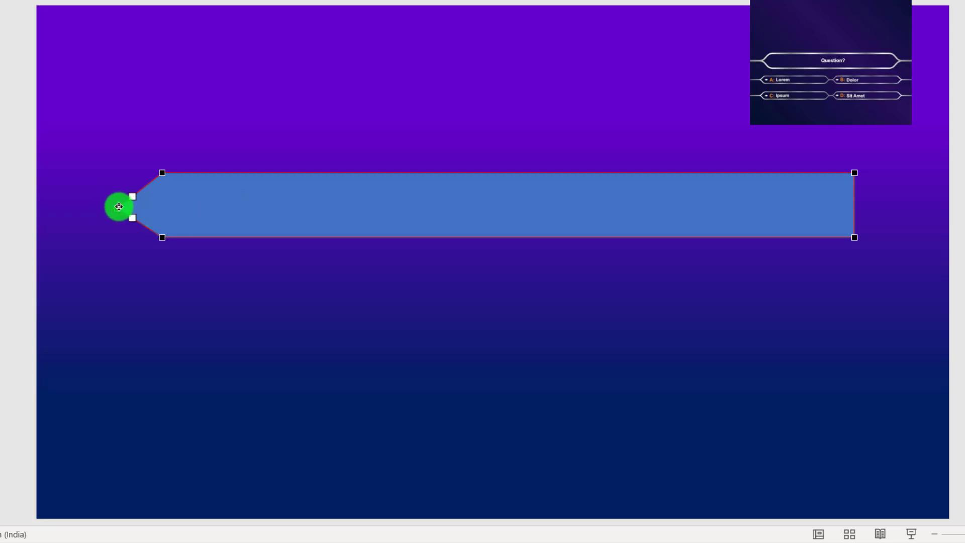
drag(118, 206, 117, 208)
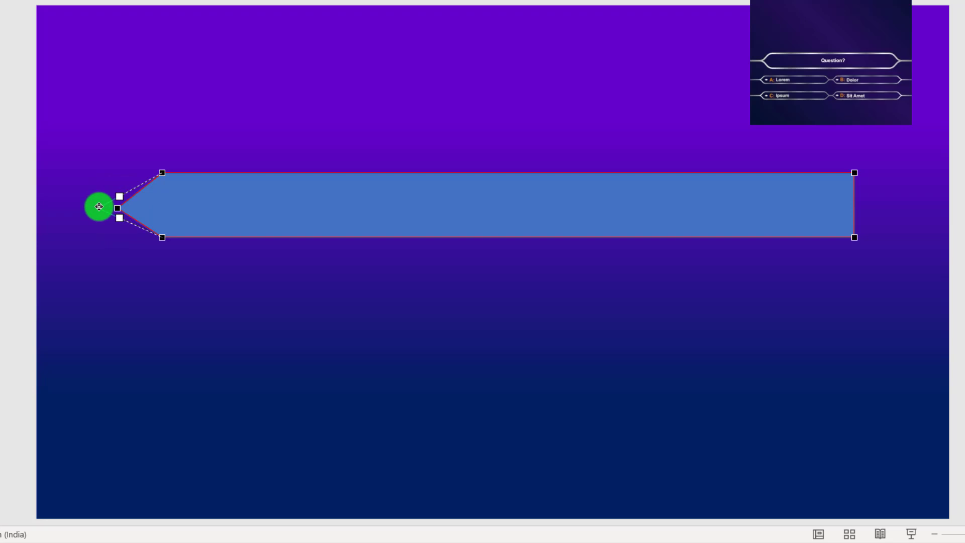
drag(99, 206, 98, 208)
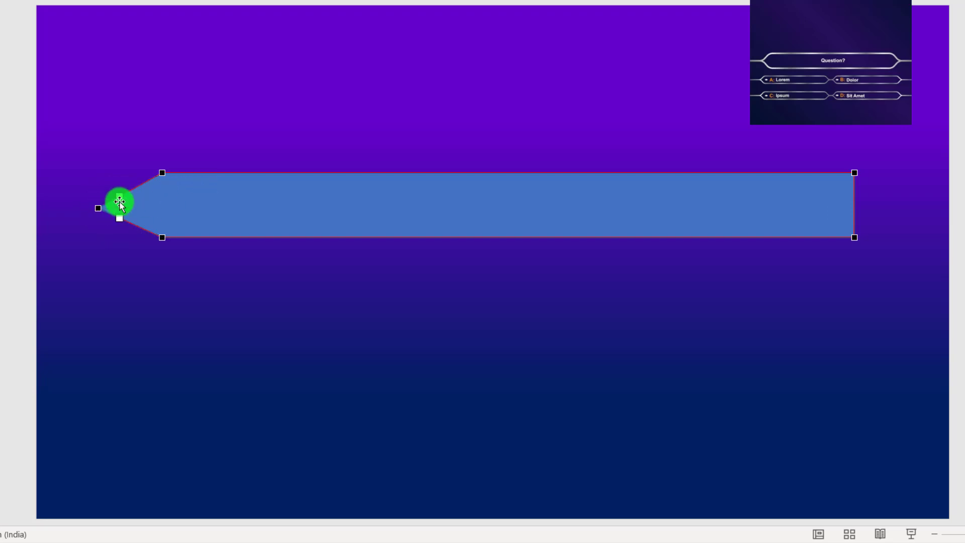
drag(119, 196, 144, 191)
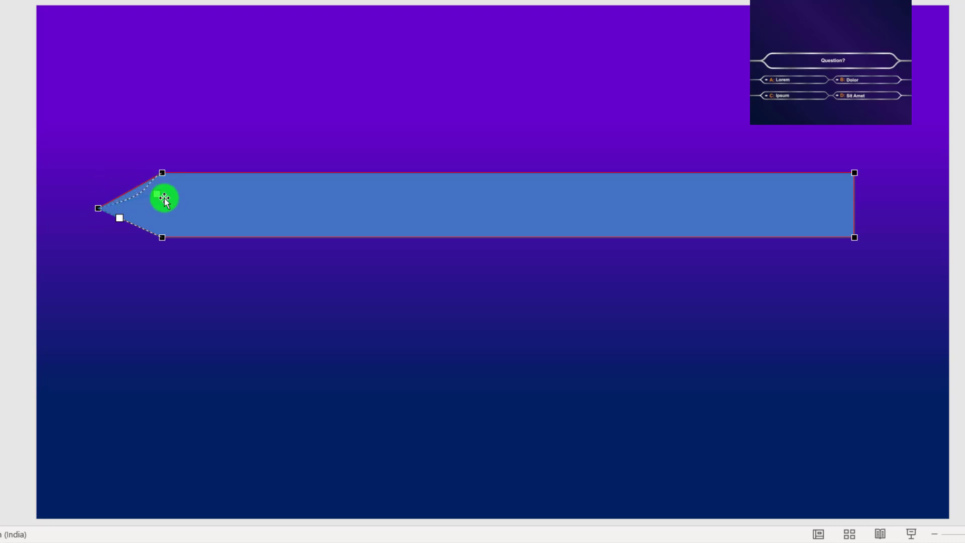
mouse_move(164, 199)
mouse_down()
mouse_move(119, 219)
mouse_move(139, 219)
mouse_up()
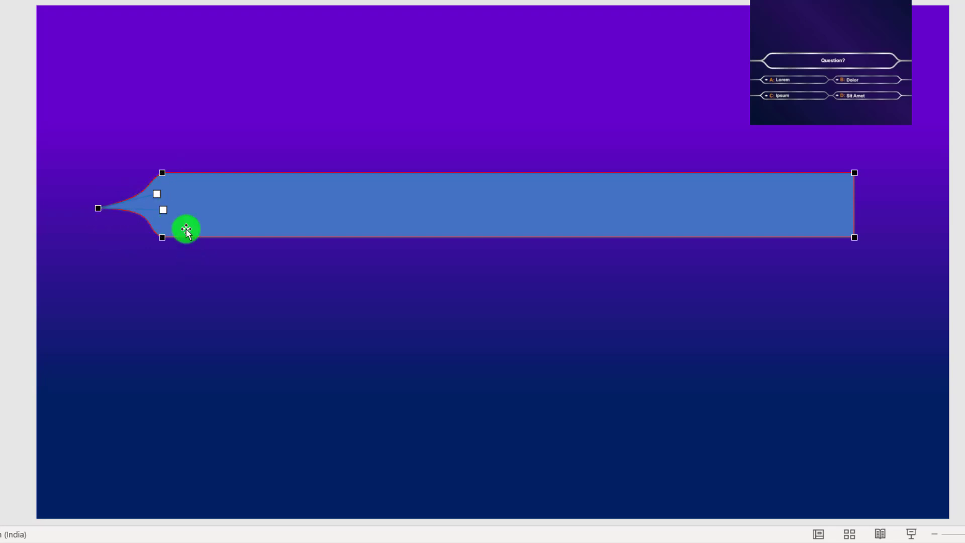
mouse_move(164, 211)
mouse_down()
mouse_move(160, 195)
mouse_move(160, 212)
mouse_up()
click(158, 213)
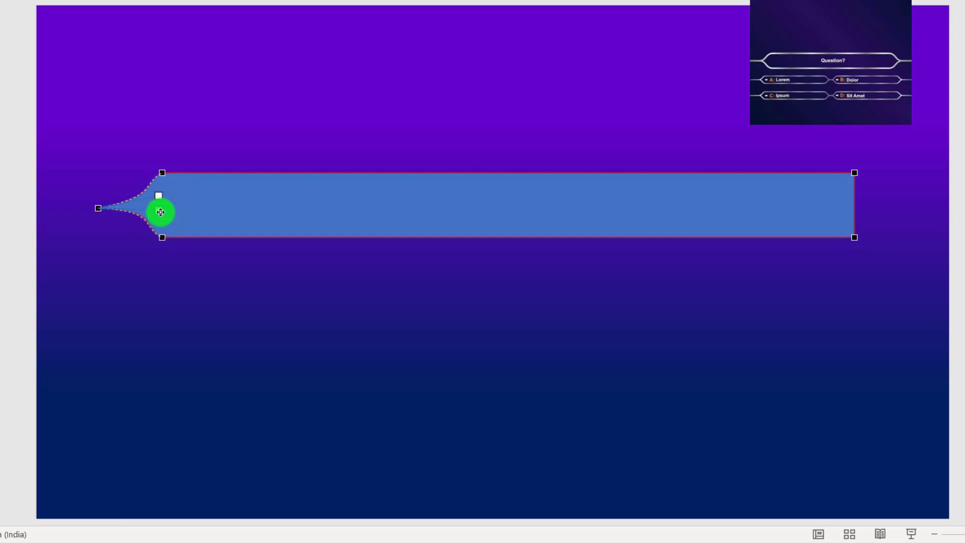
drag(160, 212, 162, 189)
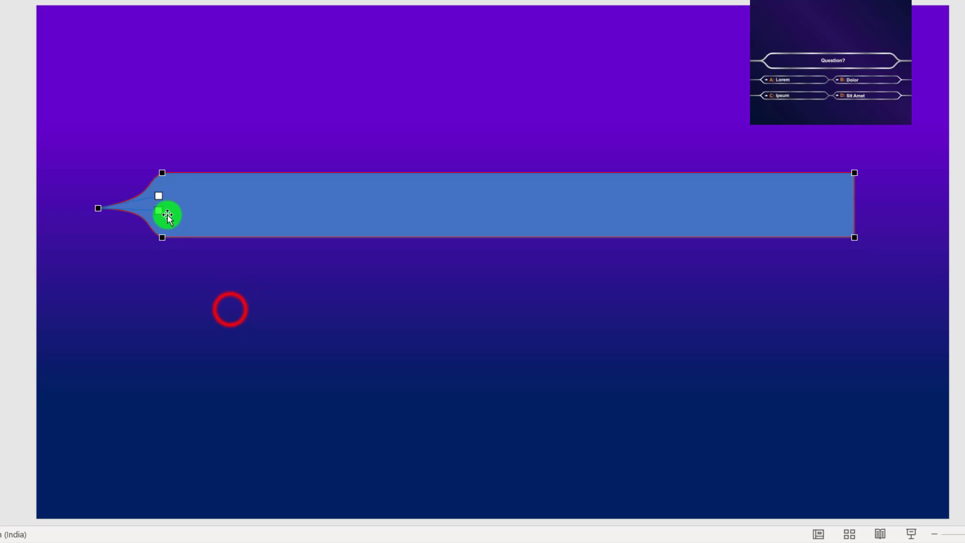
click(229, 309)
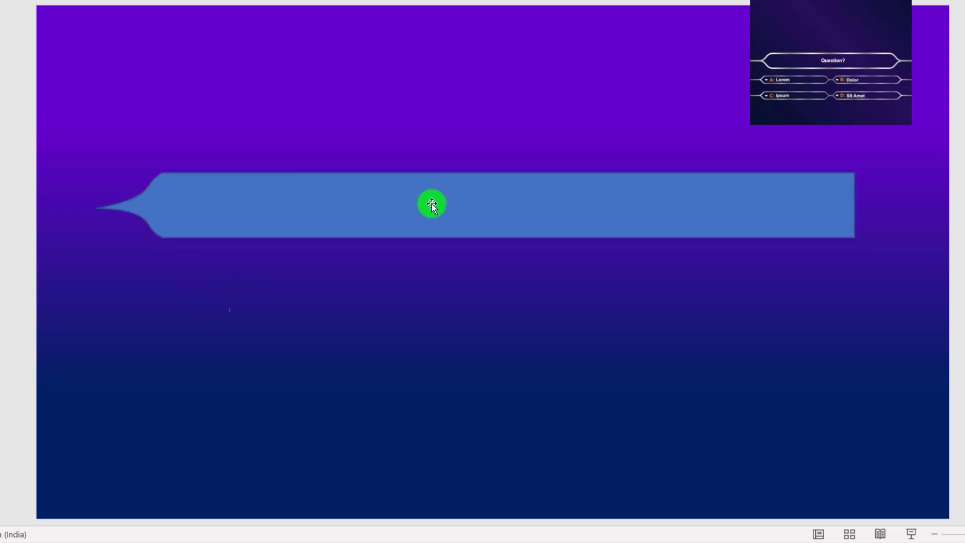
click(432, 205)
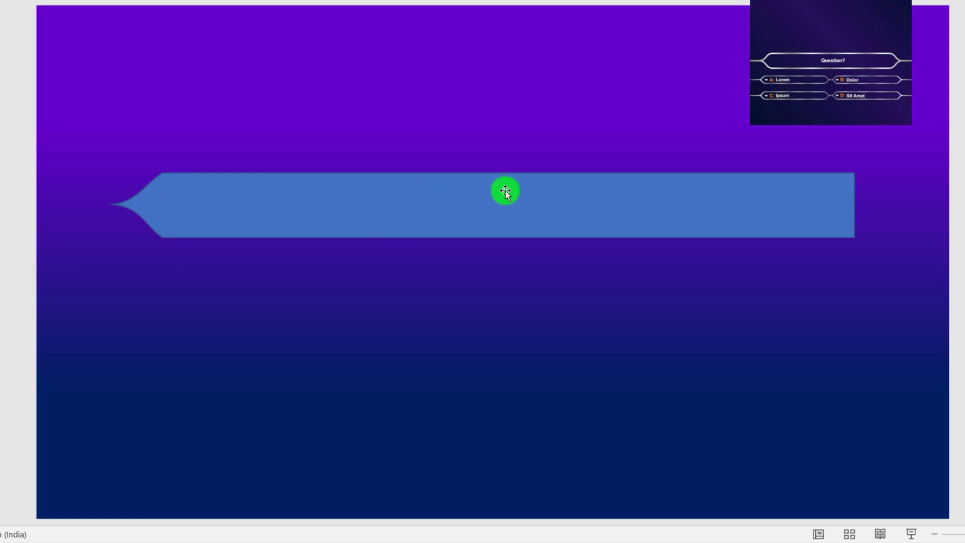
click(476, 204)
Enter Edit Points and add a point at the middle of the banner's right edge
right_click(476, 203)
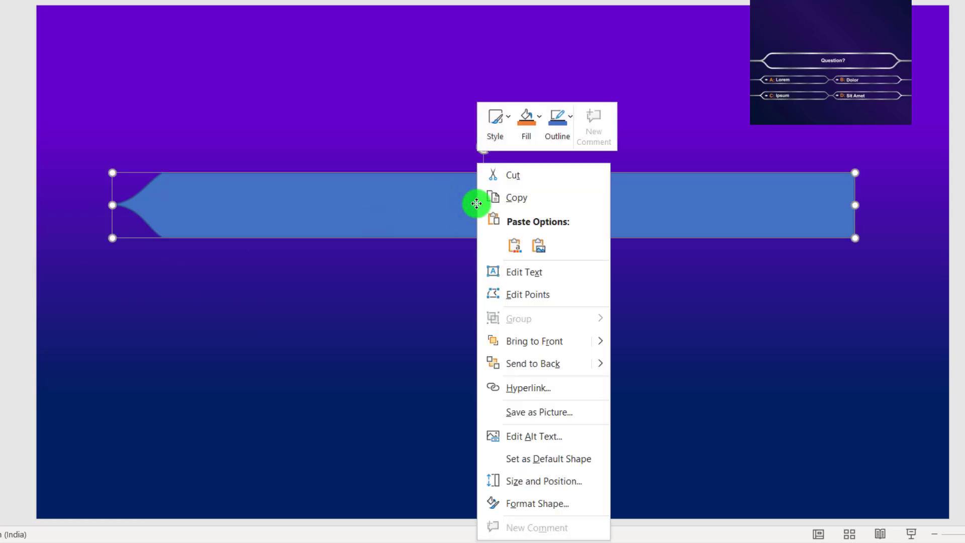
click(546, 295)
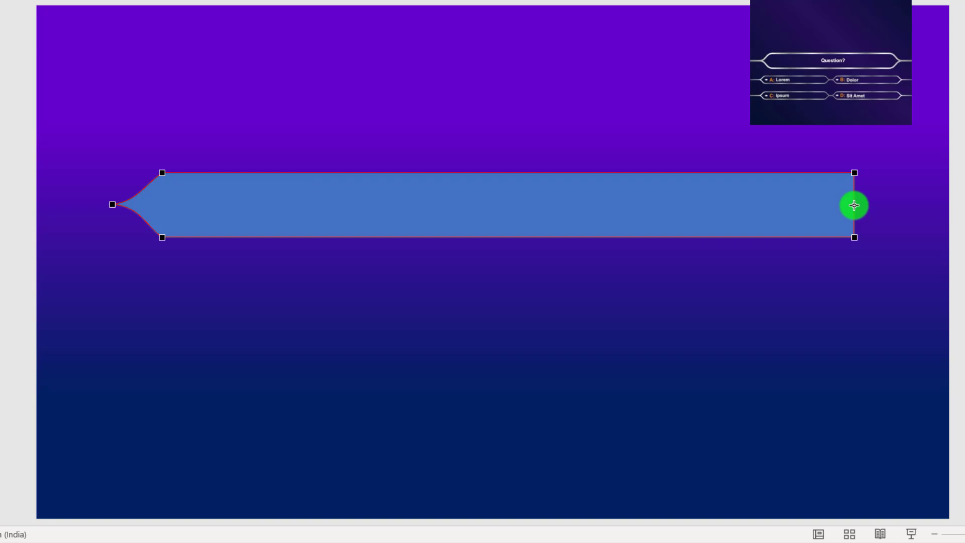
click(853, 205)
right_click(854, 205)
click(921, 215)
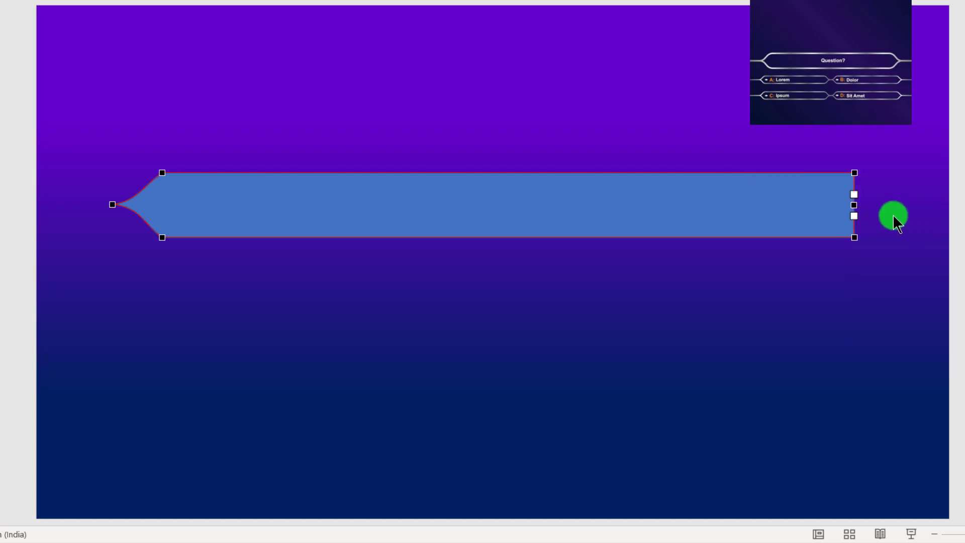
click(854, 205)
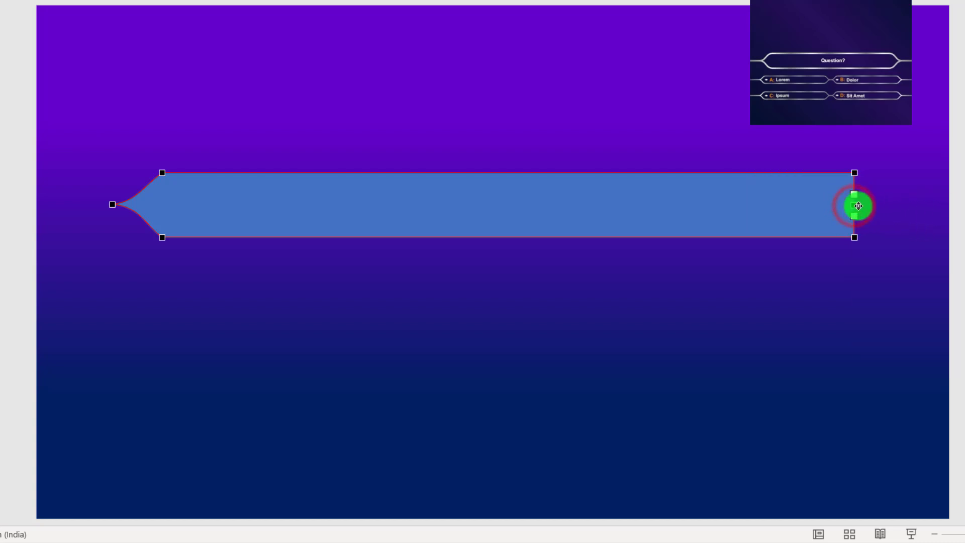
Pull the right point out into a tip and curve its edges concave to match the left
drag(857, 205, 907, 203)
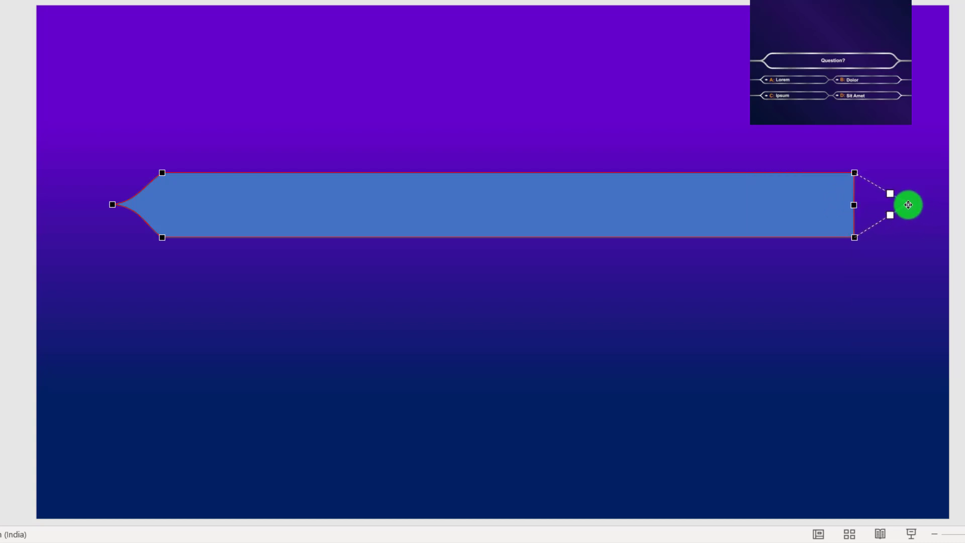
drag(907, 206, 883, 196)
click(890, 195)
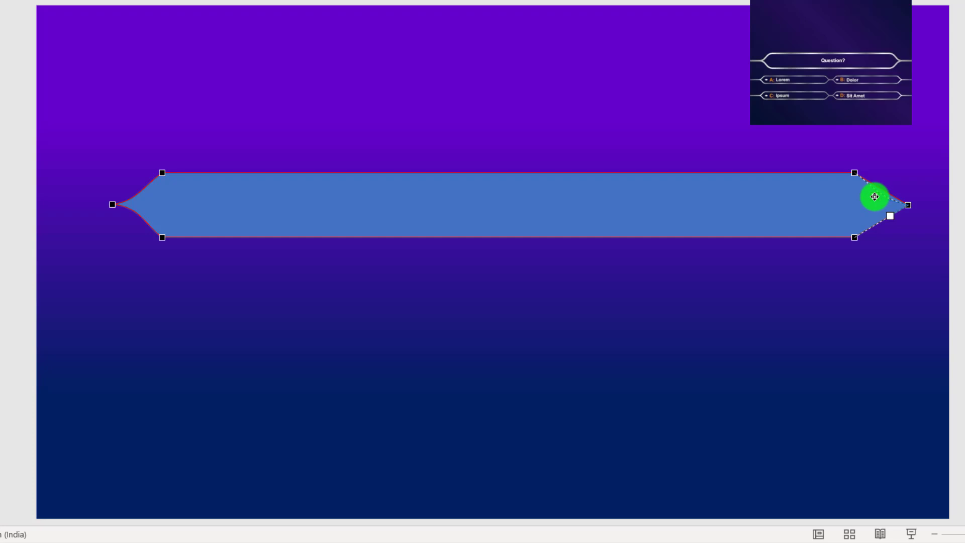
drag(874, 196, 878, 211)
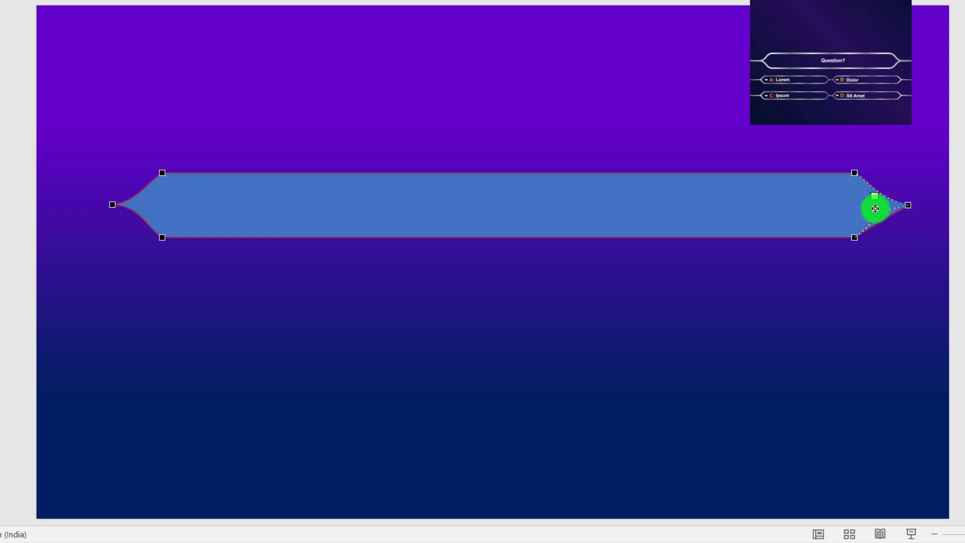
drag(875, 208, 875, 207)
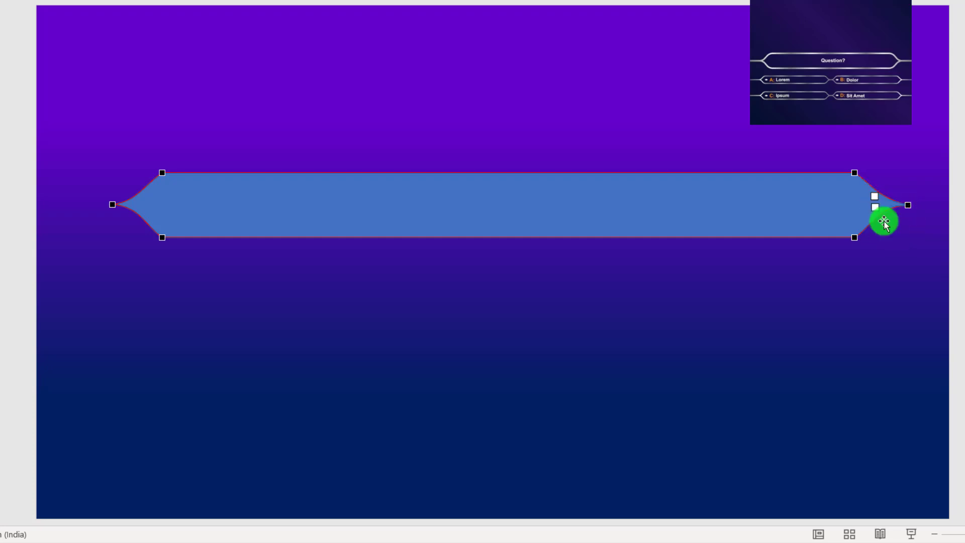
click(576, 301)
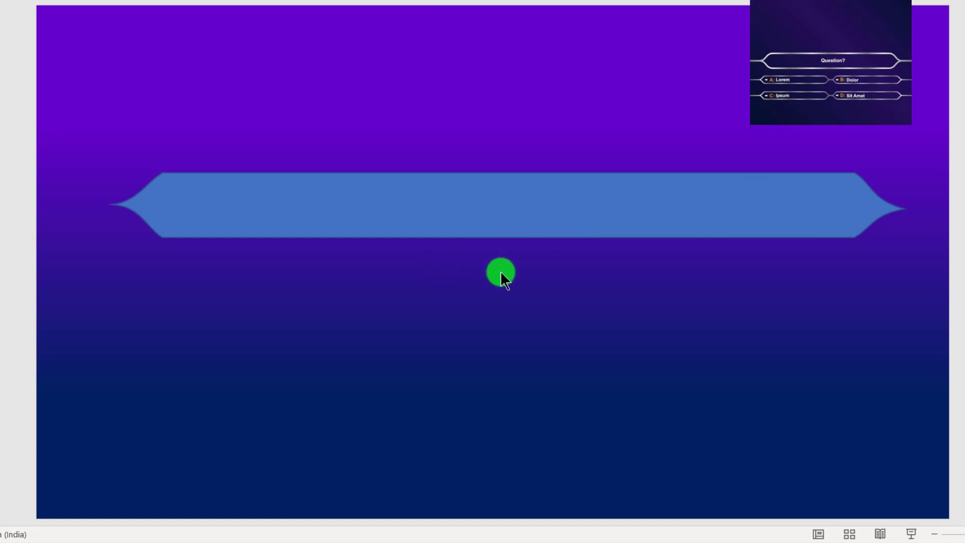
click(393, 209)
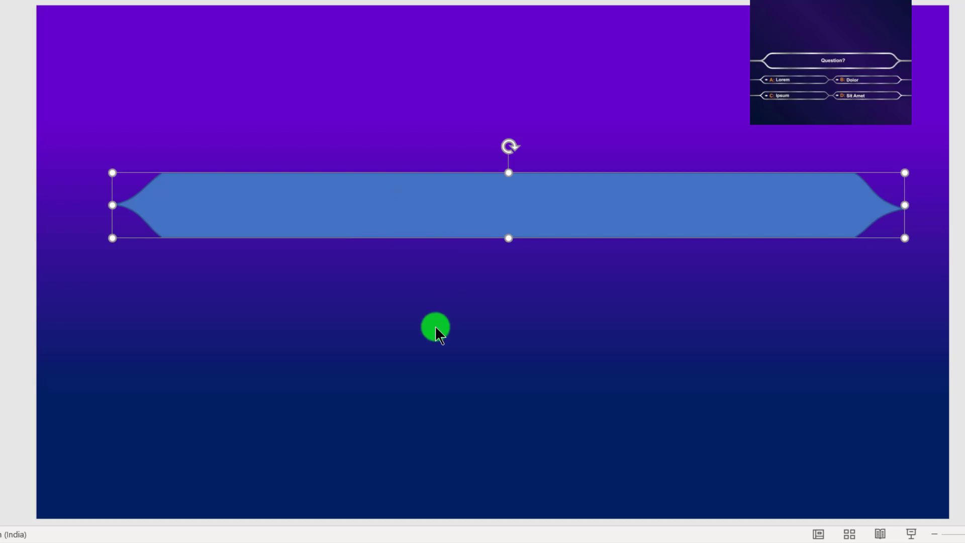
Duplicate the banner with Ctrl+D below the original, undo a stray resize, and start shrinking the top one
key(ctrl+d)
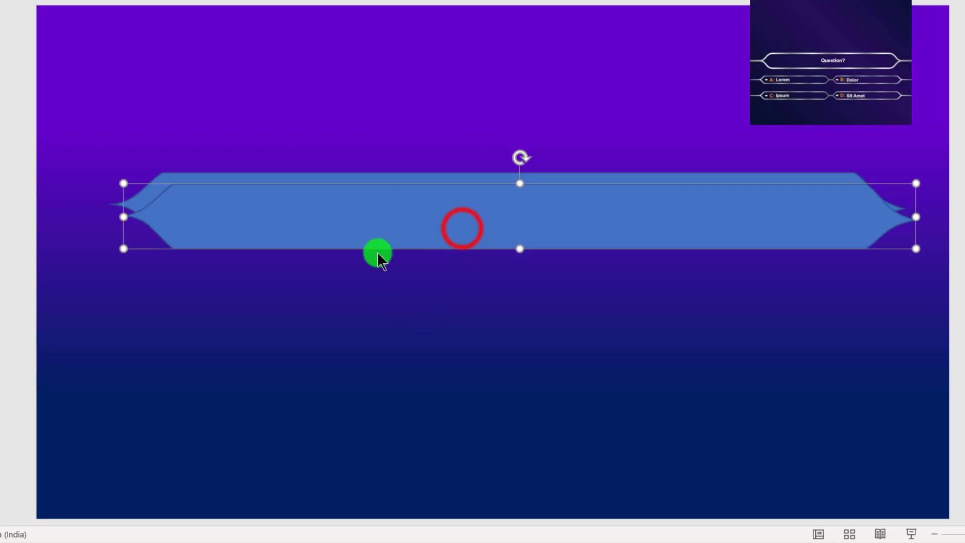
drag(460, 226, 442, 300)
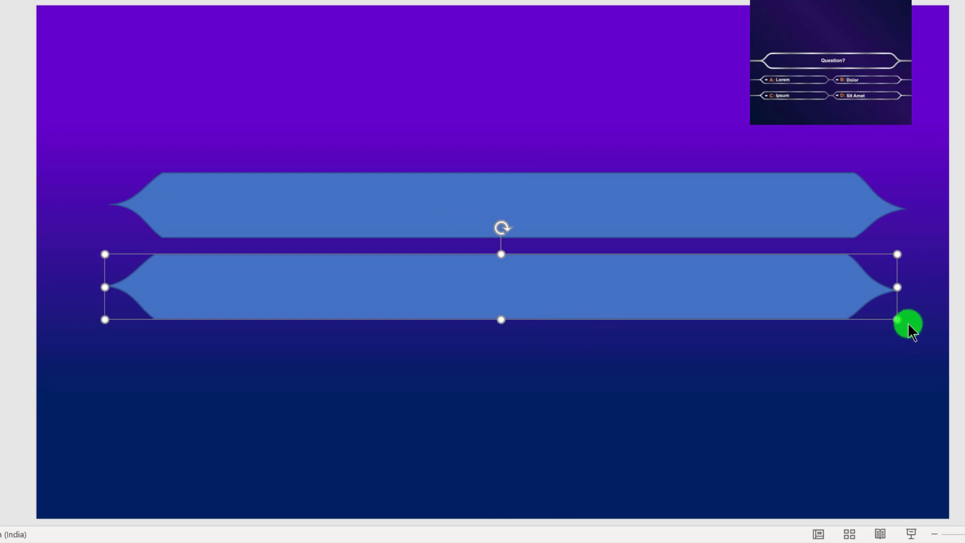
mouse_move(902, 321)
mouse_down()
mouse_move(890, 321)
mouse_move(907, 326)
mouse_up()
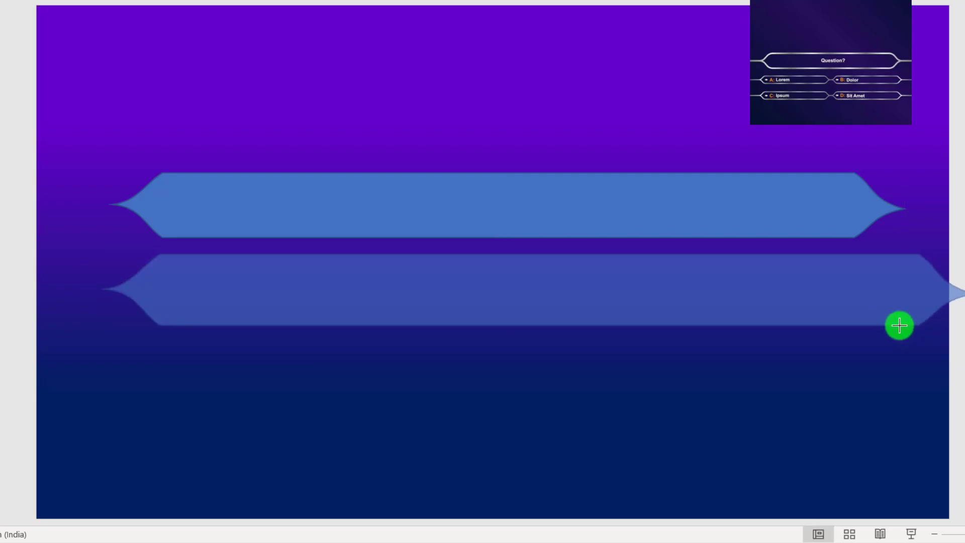
drag(902, 326, 899, 324)
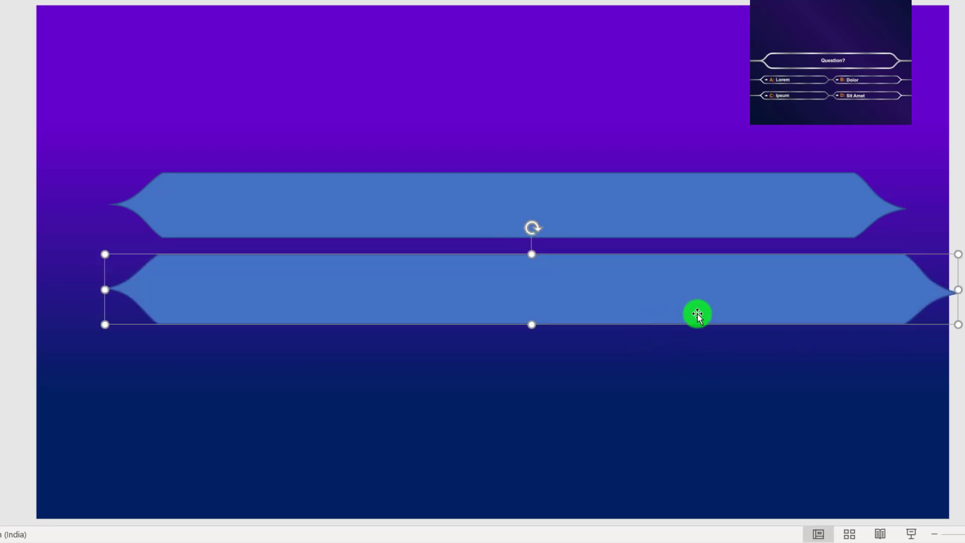
key(ctrl+z)
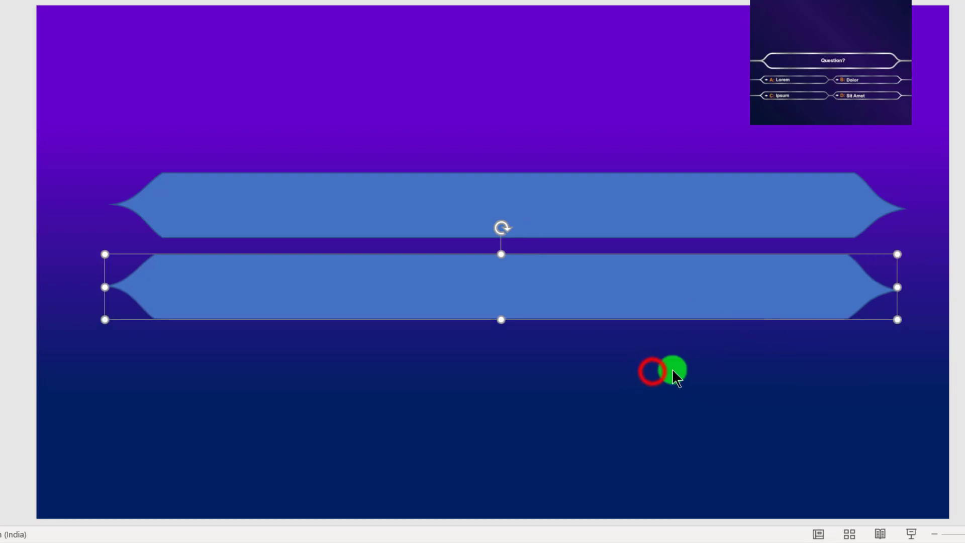
click(652, 371)
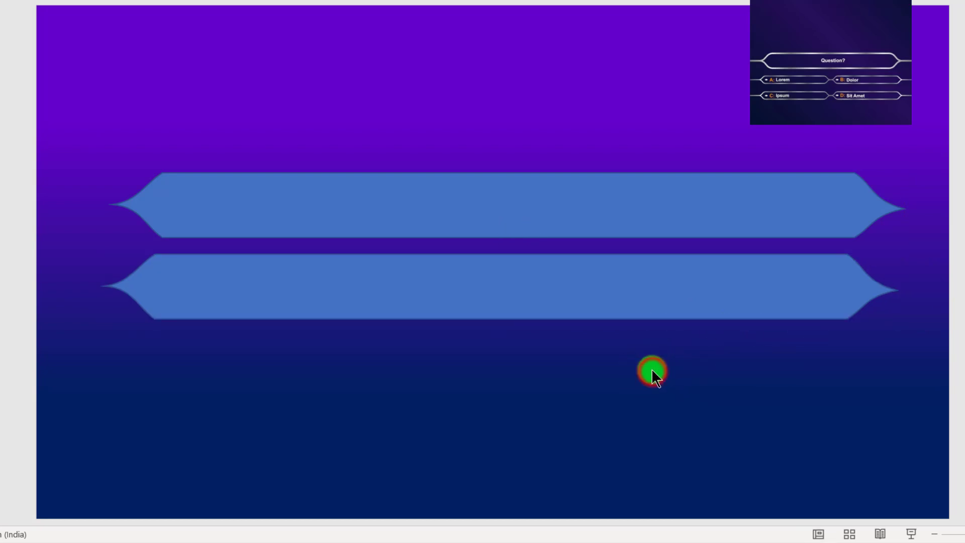
click(484, 224)
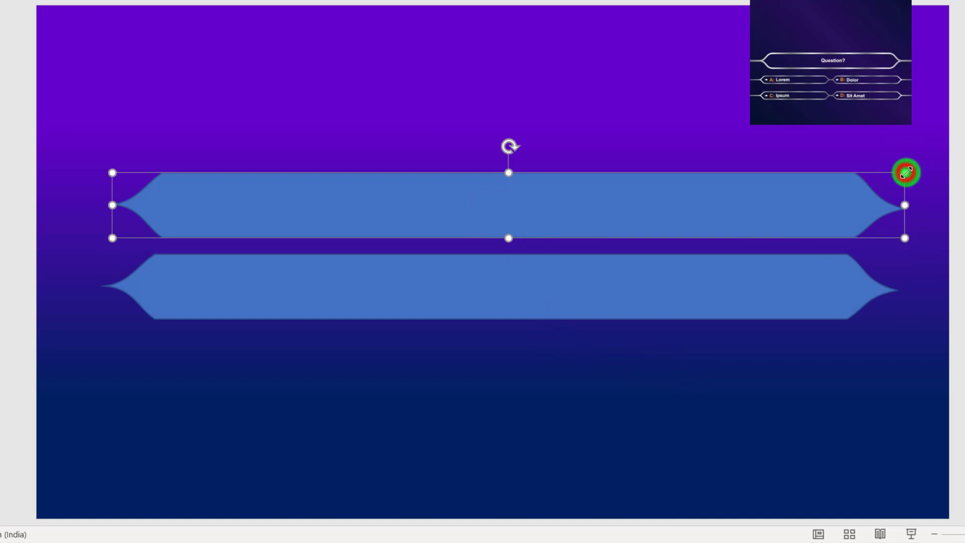
drag(908, 175, 814, 202)
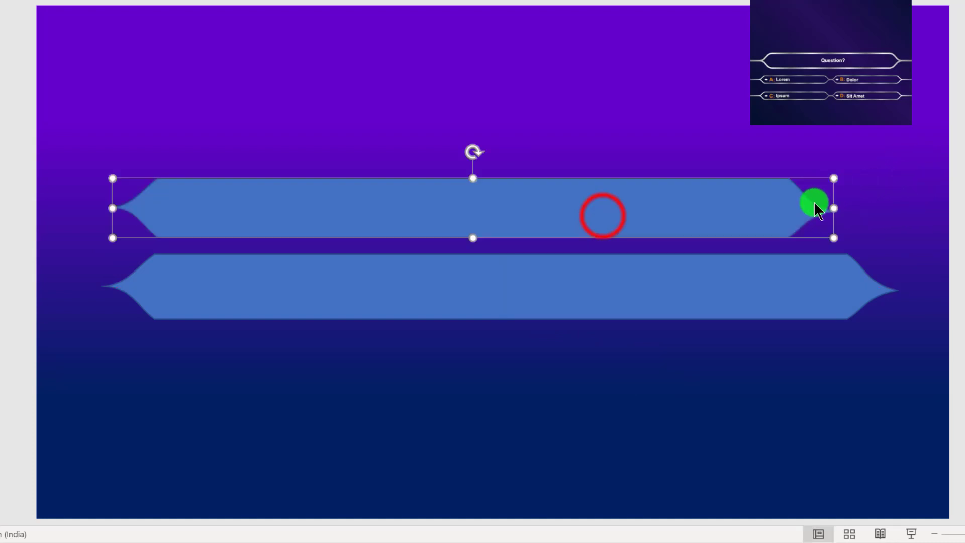
Finish shrinking the top banner, drag it onto the lower one, and select both layers
mouse_move(601, 215)
mouse_down()
mouse_move(624, 292)
mouse_move(627, 205)
mouse_move(624, 306)
mouse_move(617, 185)
mouse_up()
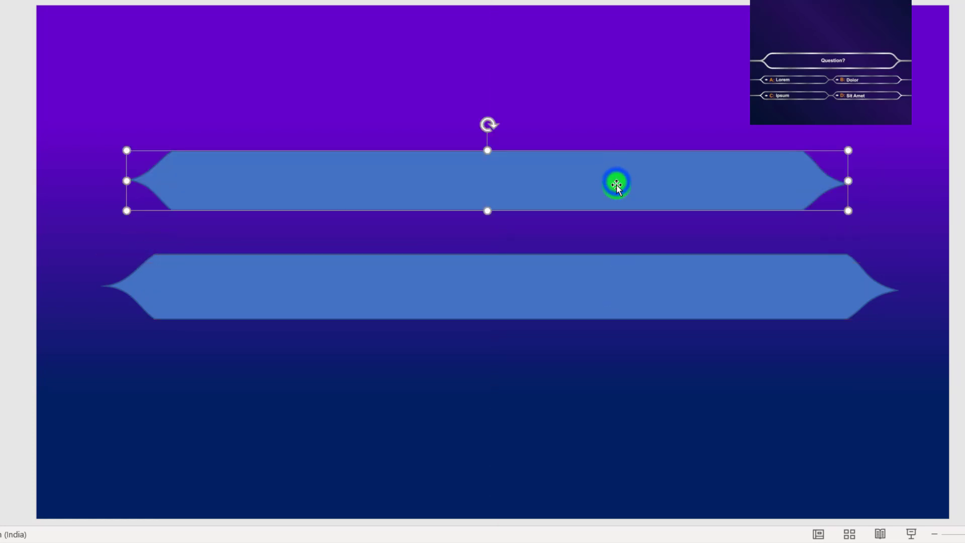
right_click(617, 183)
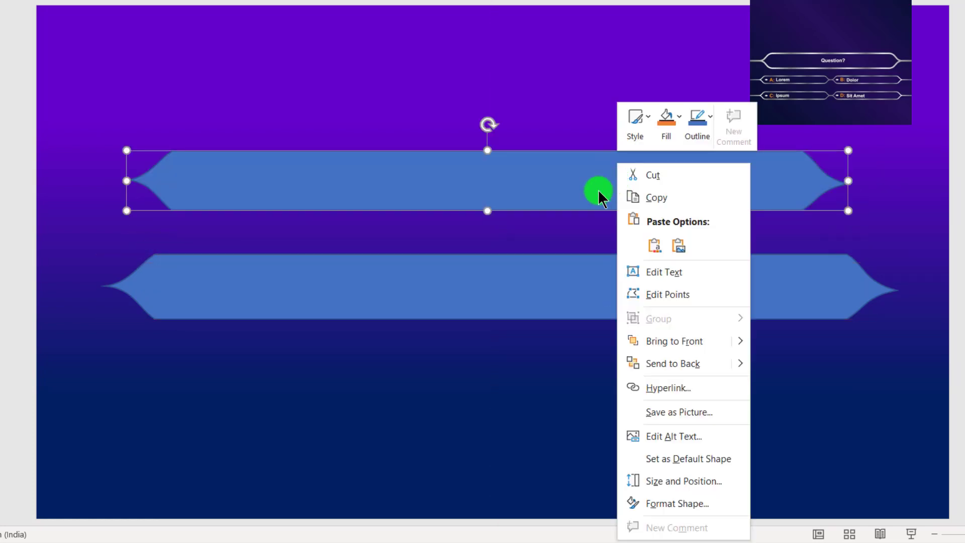
click(664, 341)
click(509, 171)
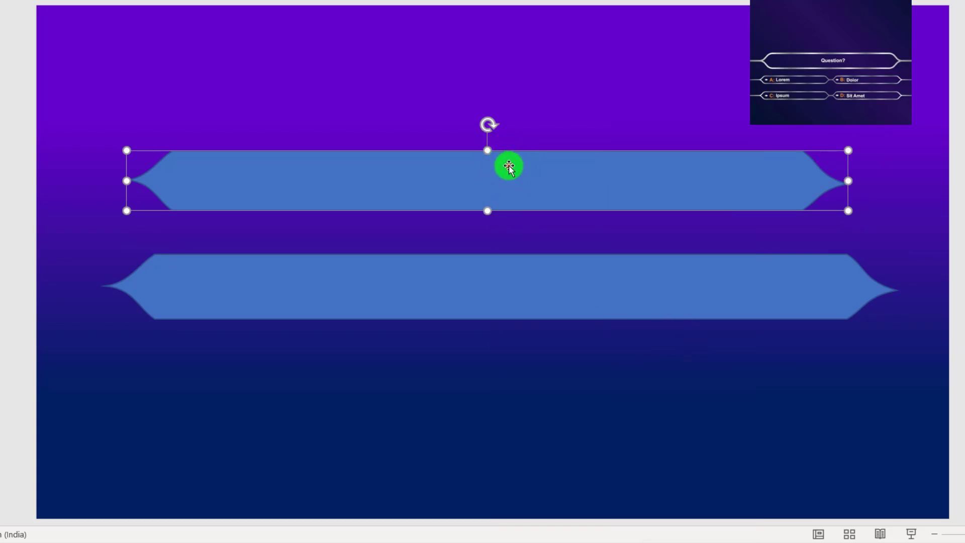
mouse_move(509, 167)
mouse_down()
mouse_move(504, 272)
mouse_move(517, 272)
mouse_up()
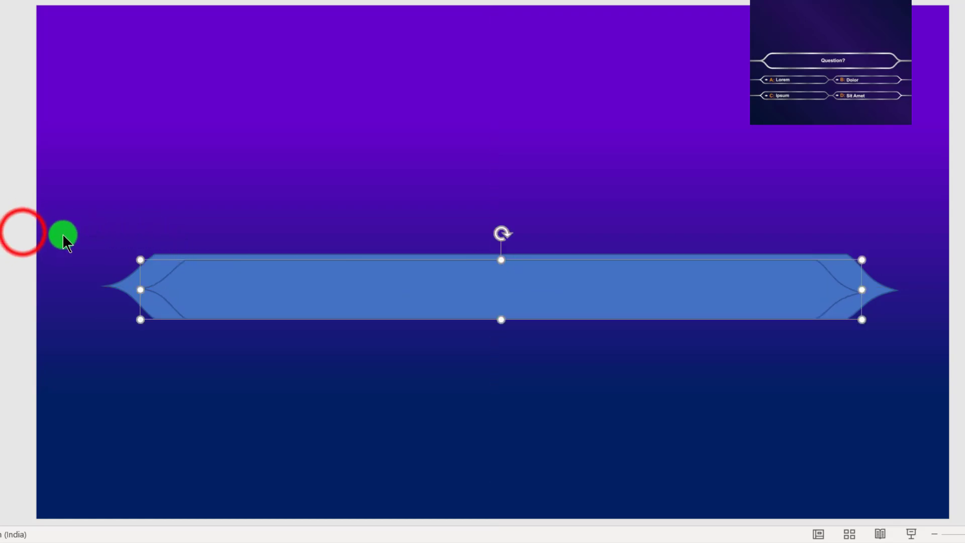
drag(20, 231, 954, 417)
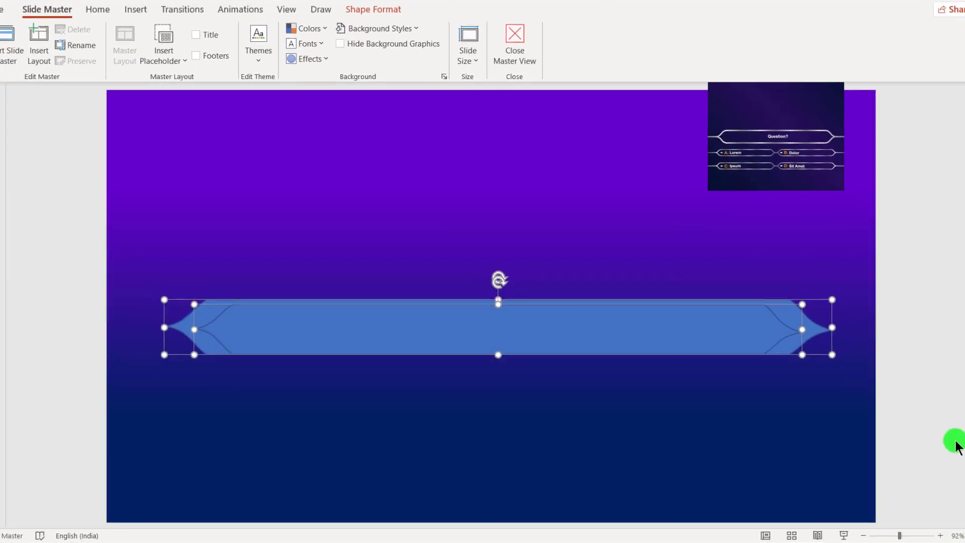
Align the two banner layers to each other with Align Center and Align Middle
click(374, 32)
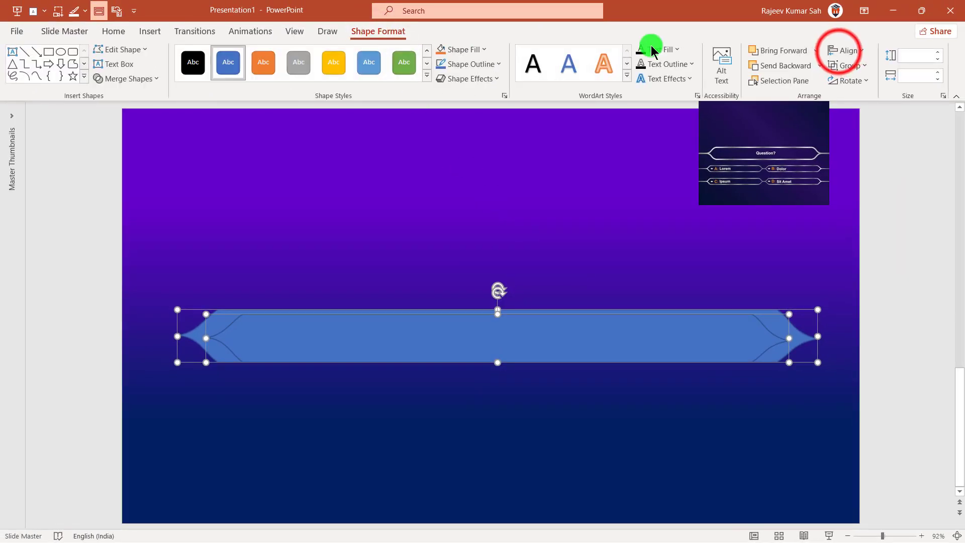
click(846, 50)
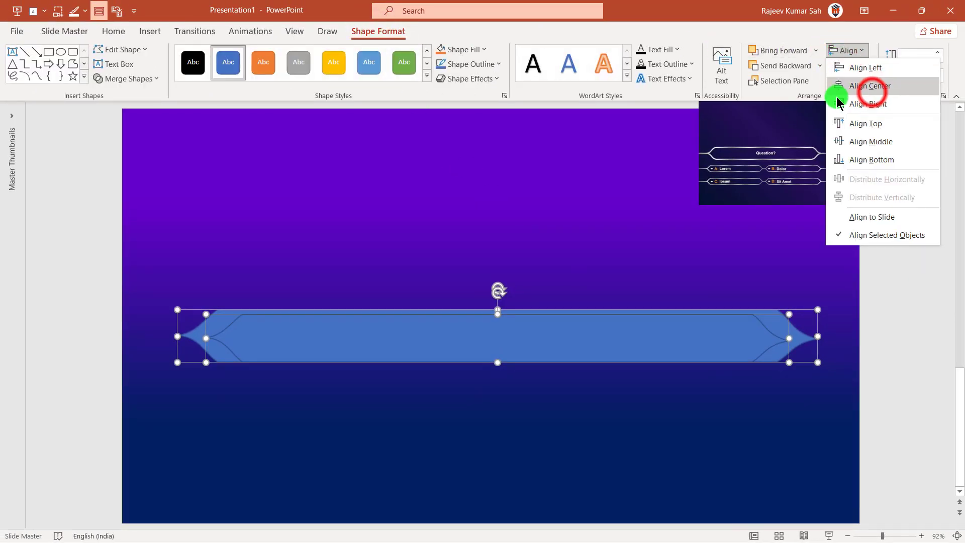
click(869, 86)
click(847, 50)
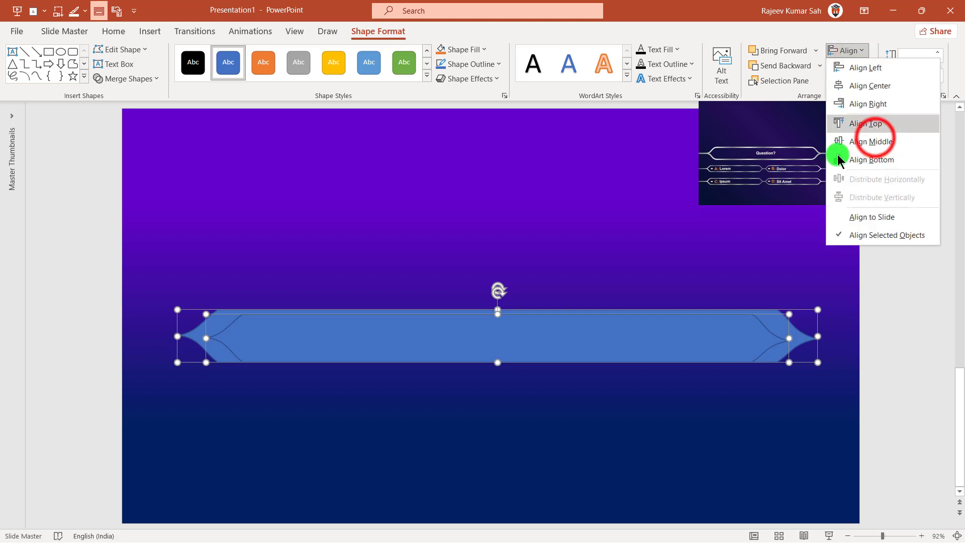
click(875, 141)
click(401, 243)
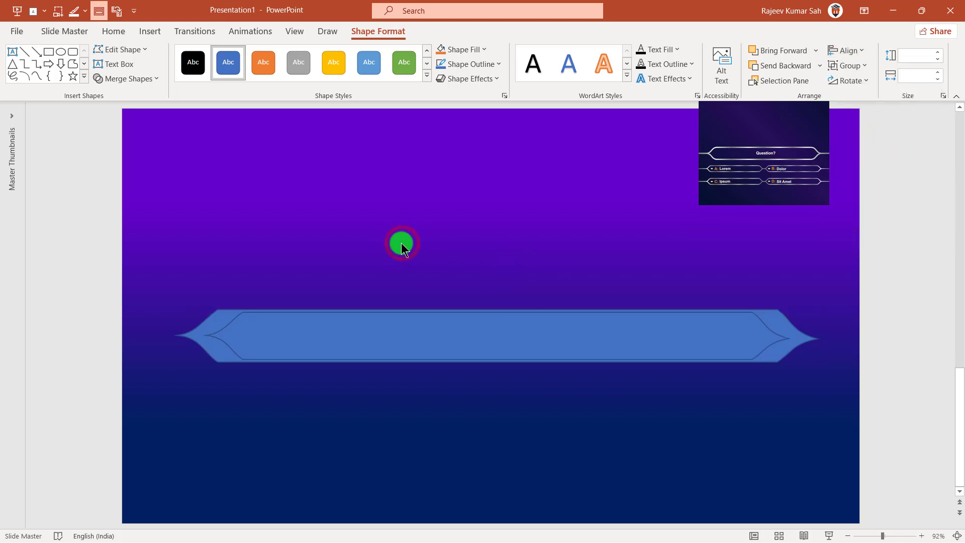
Resize the inner banner to 28.45 cm wide, trimming its height and adjusting both ends
click(319, 336)
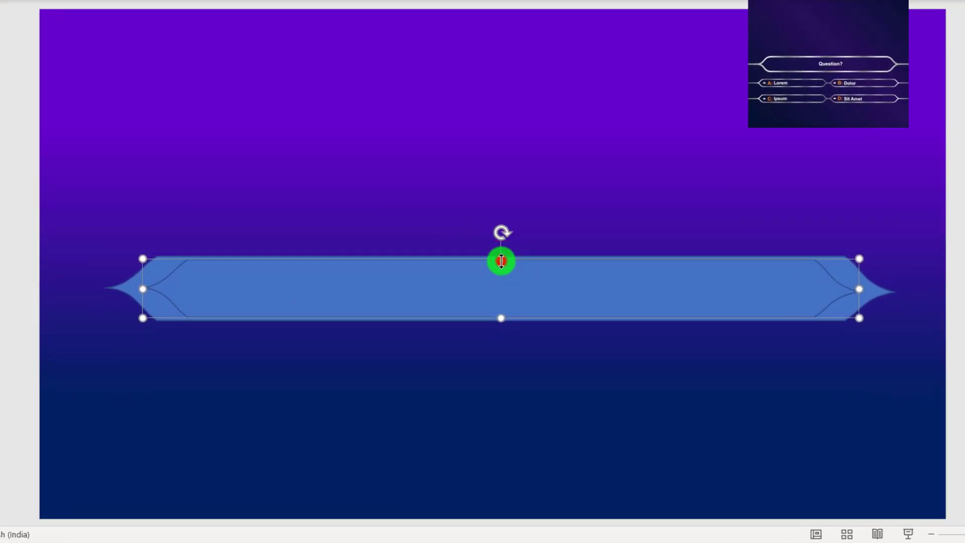
drag(503, 262, 499, 262)
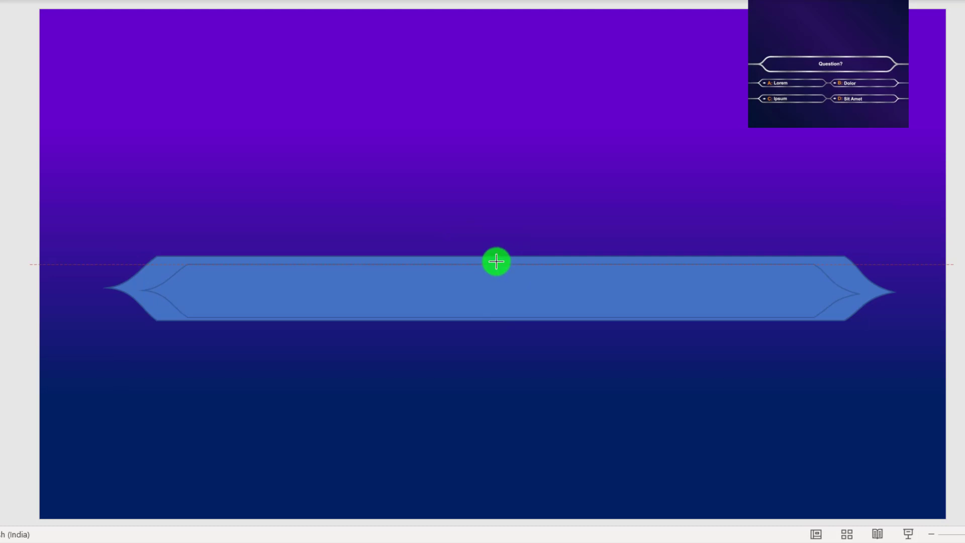
drag(496, 262, 496, 262)
click(499, 315)
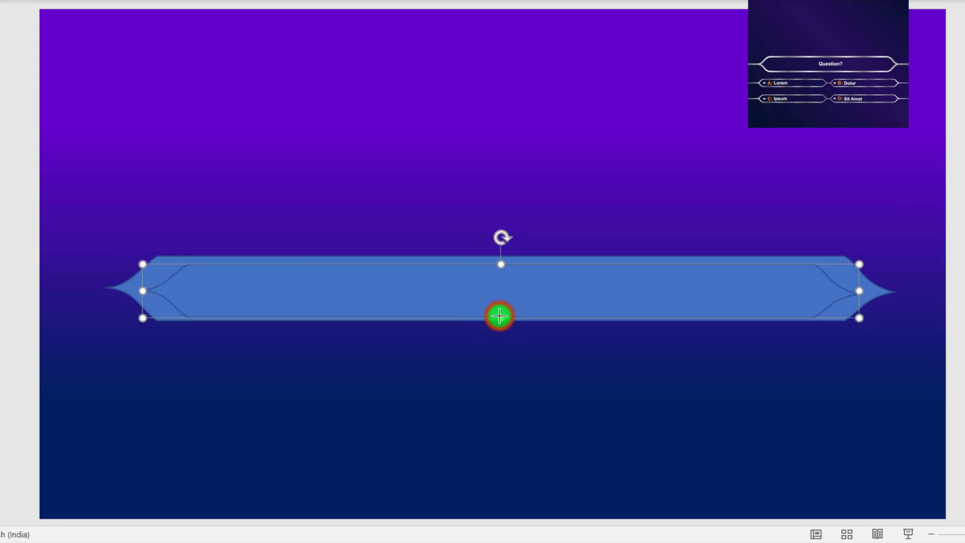
click(482, 347)
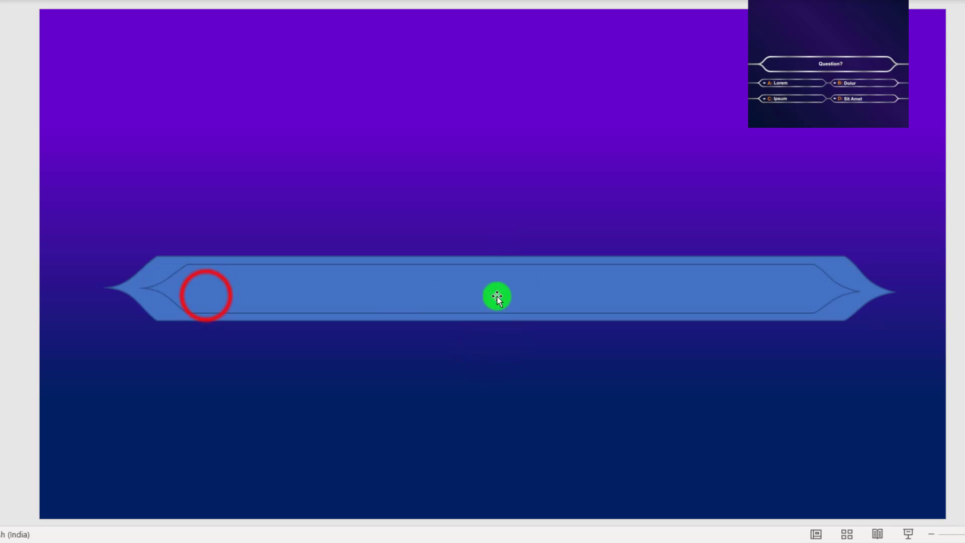
click(206, 295)
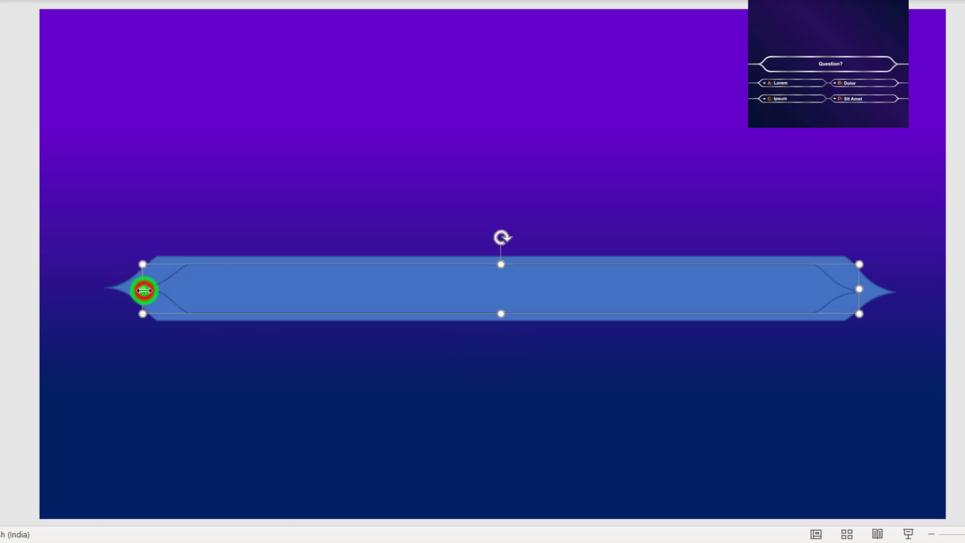
drag(145, 291, 131, 290)
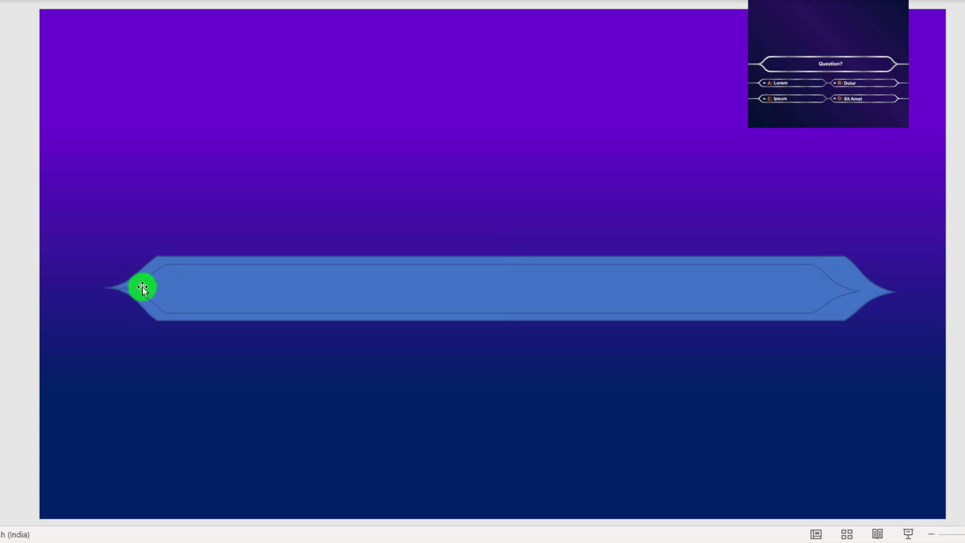
drag(119, 289, 120, 289)
drag(857, 292, 868, 291)
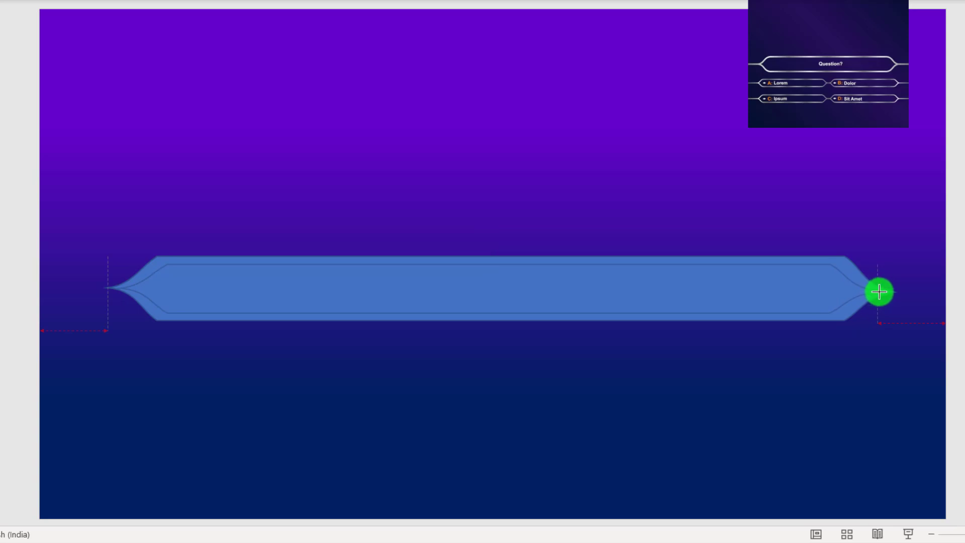
drag(879, 291, 878, 291)
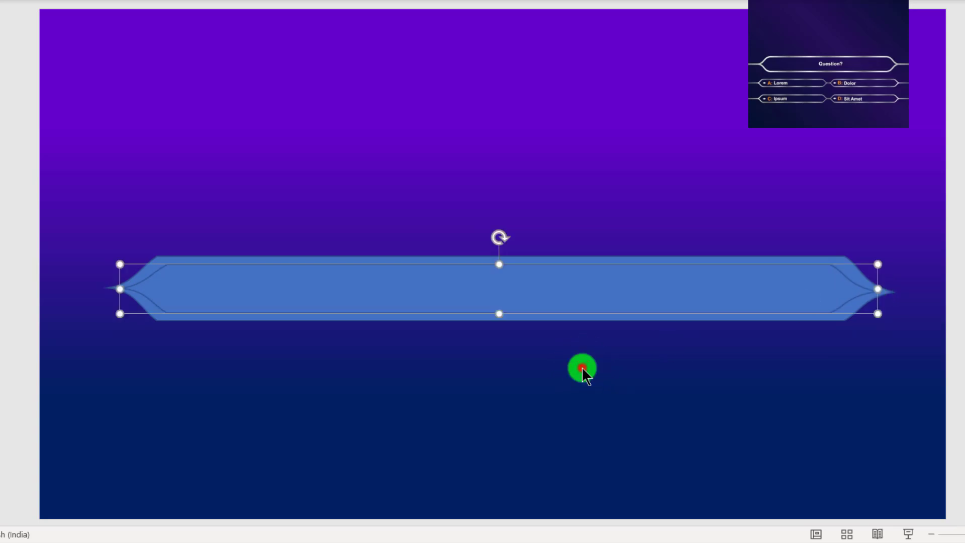
click(581, 367)
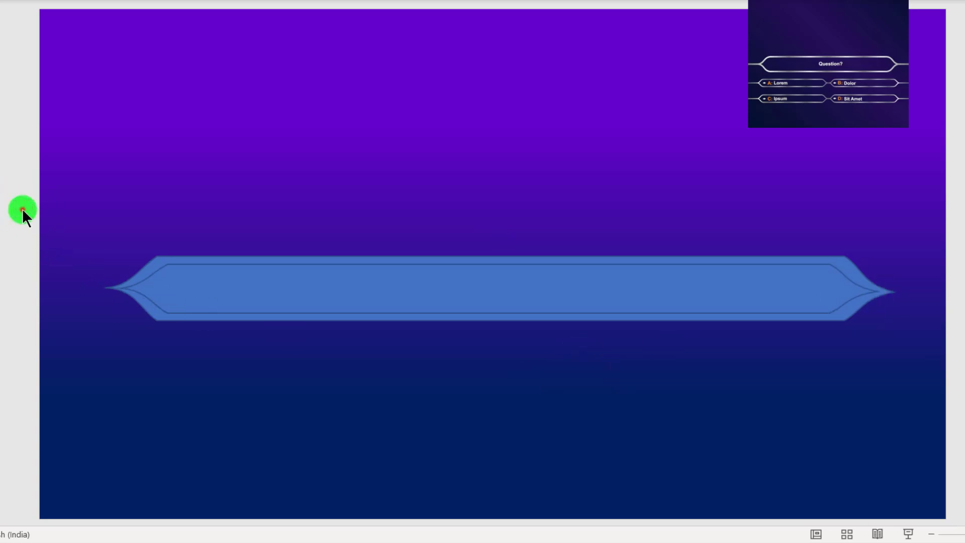
Centre the whole double banner horizontally and vertically on the slide
drag(23, 209, 954, 479)
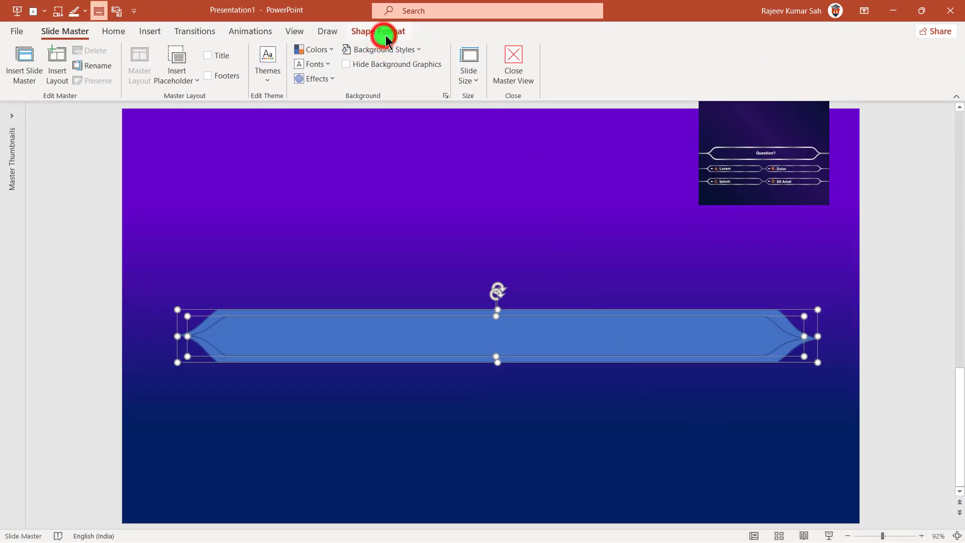
click(378, 31)
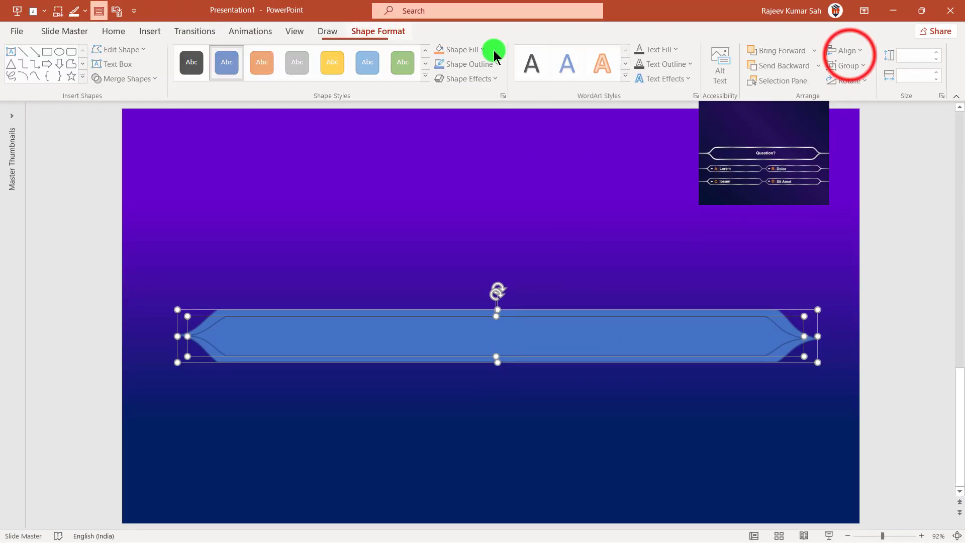
click(852, 51)
click(868, 86)
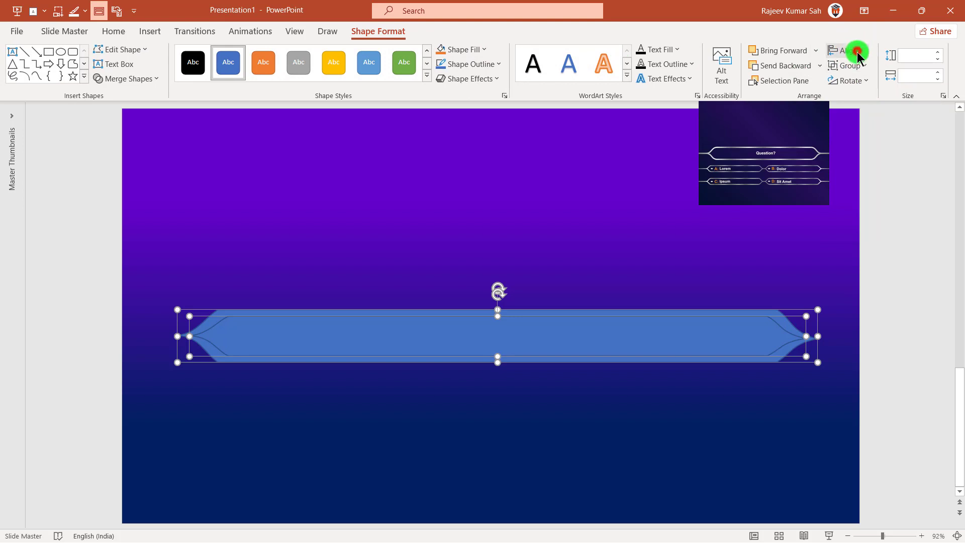
click(854, 51)
click(872, 142)
click(646, 417)
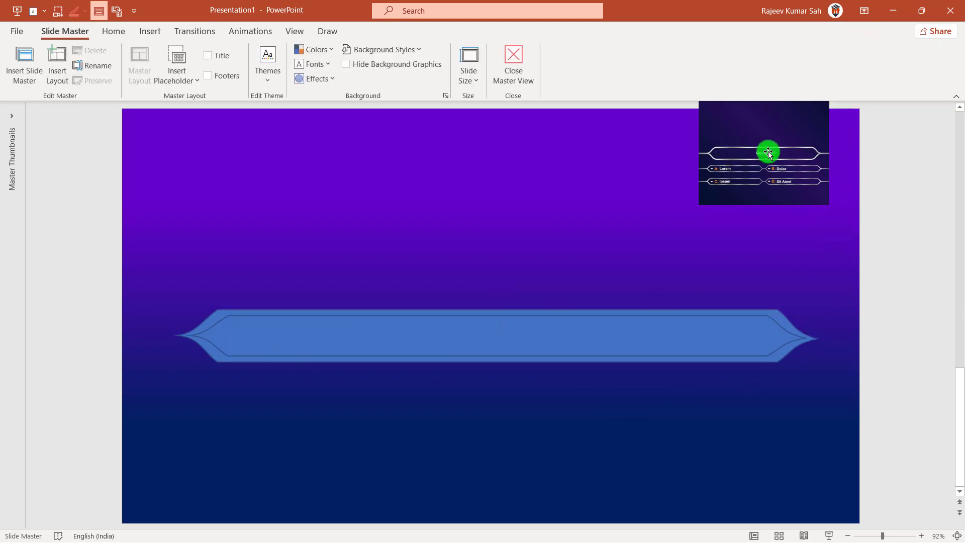
Fine-tune the banner's left and right ends slightly, then clear the selection
click(276, 339)
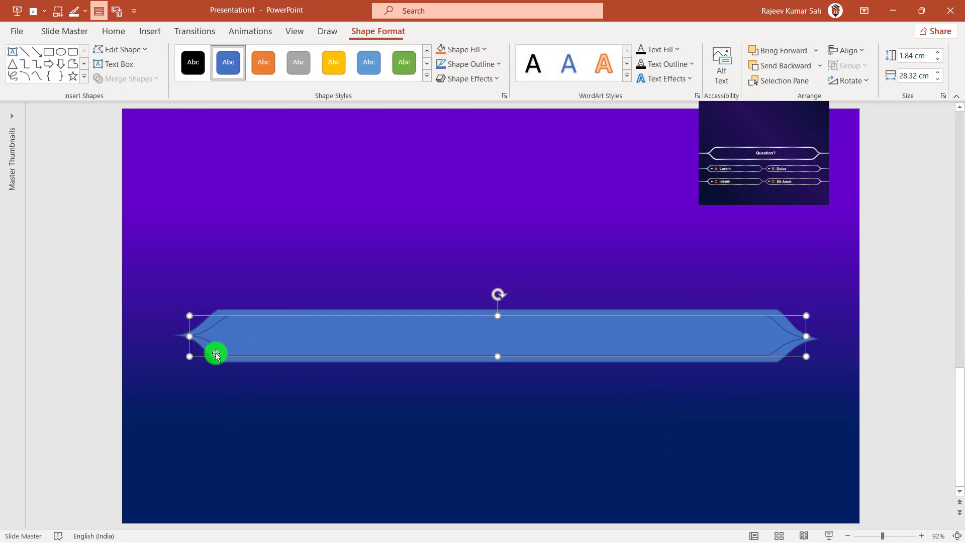
drag(187, 335, 187, 336)
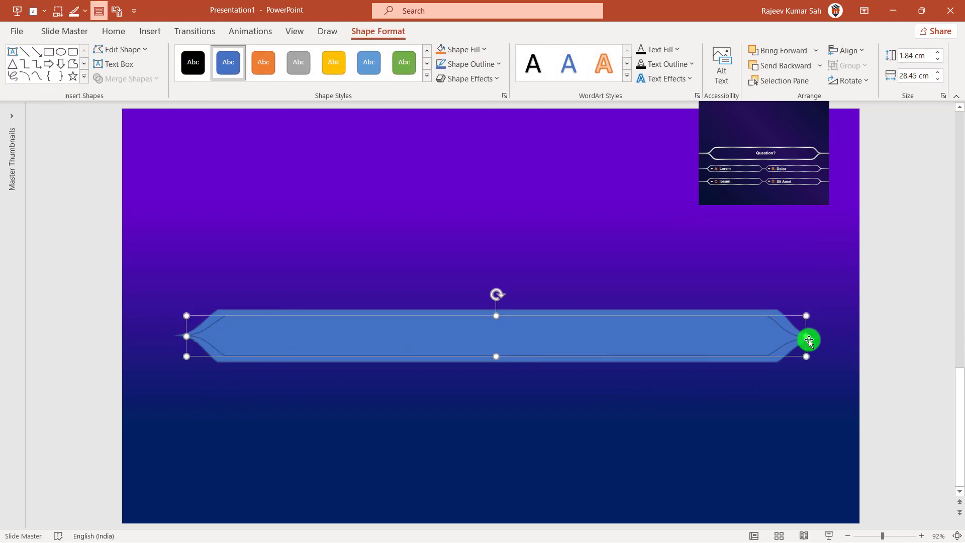
drag(809, 339, 809, 336)
click(724, 397)
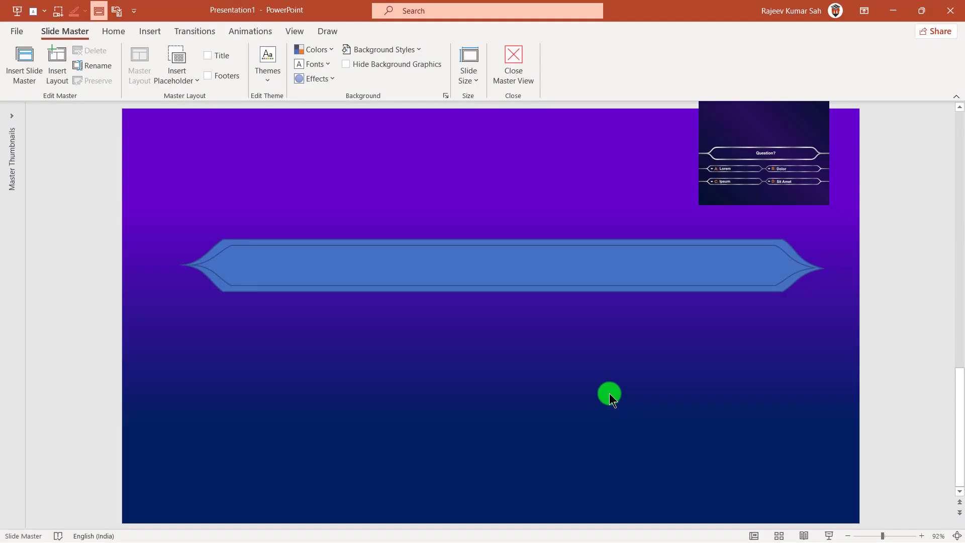
click(114, 204)
Split both banner layers into separate pieces with Merge Shapes > Fragment
drag(114, 204, 962, 383)
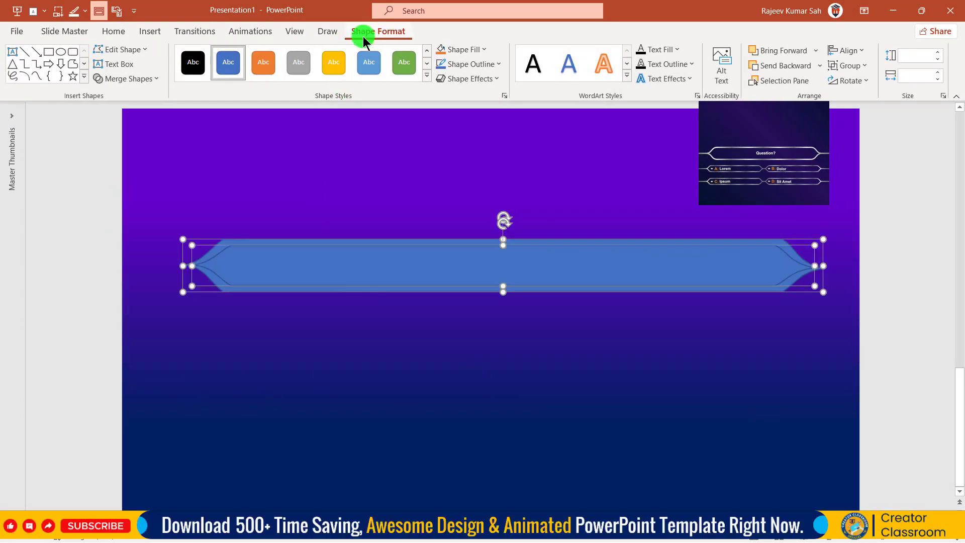
click(142, 81)
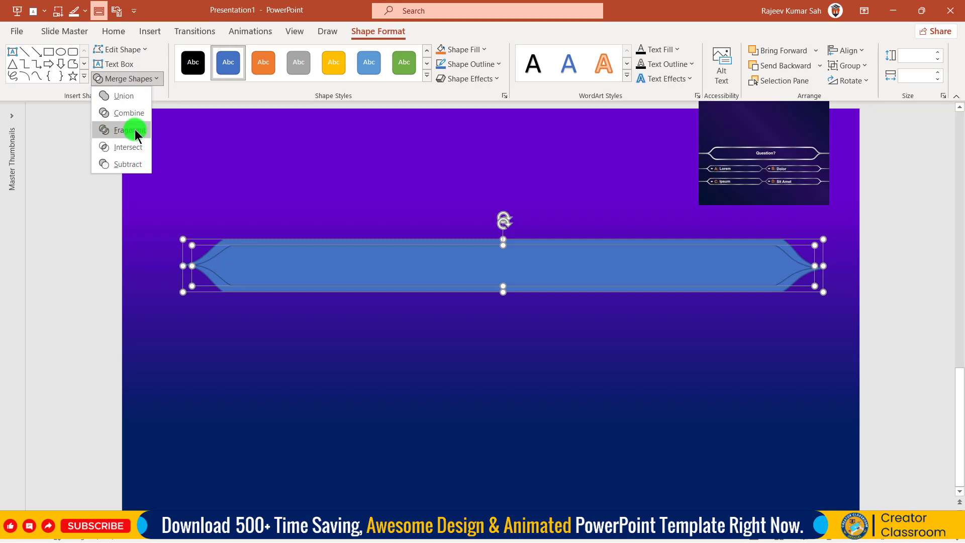
click(138, 131)
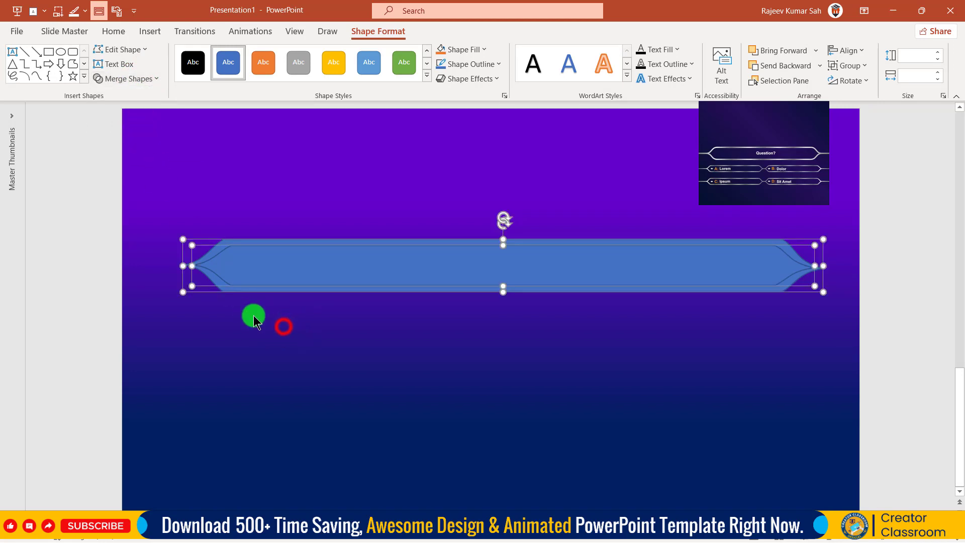
click(282, 323)
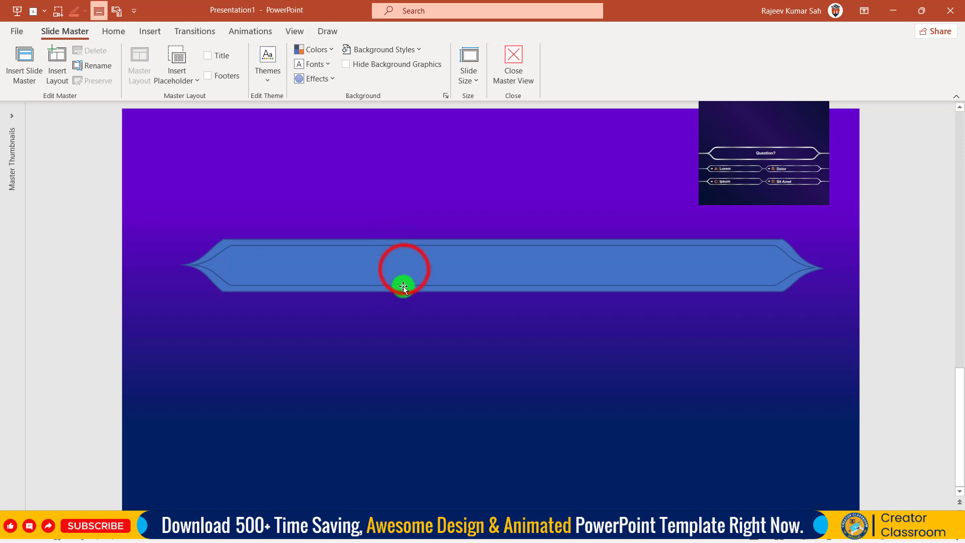
Pull the filled piece off the outline frame to check the fragments, then undo the move
drag(404, 269, 402, 337)
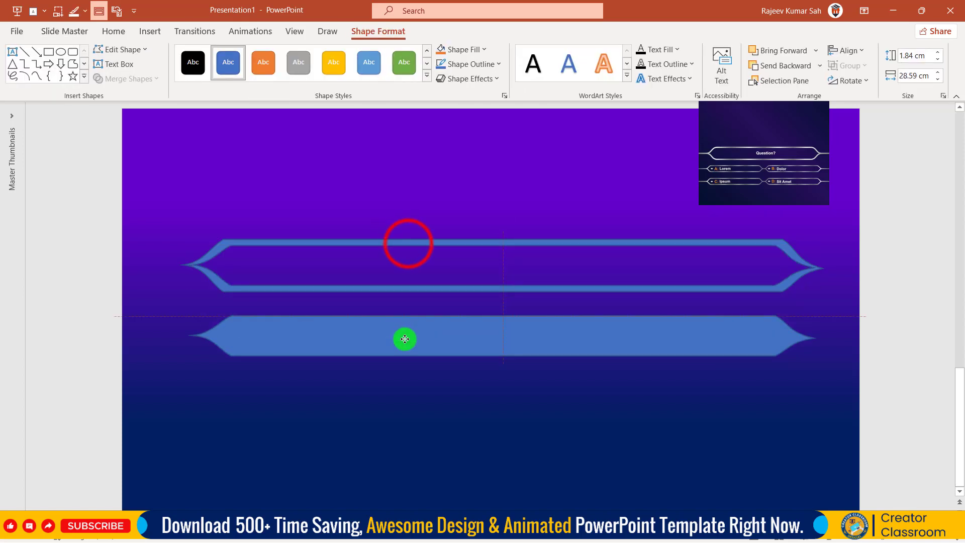
click(409, 243)
click(367, 374)
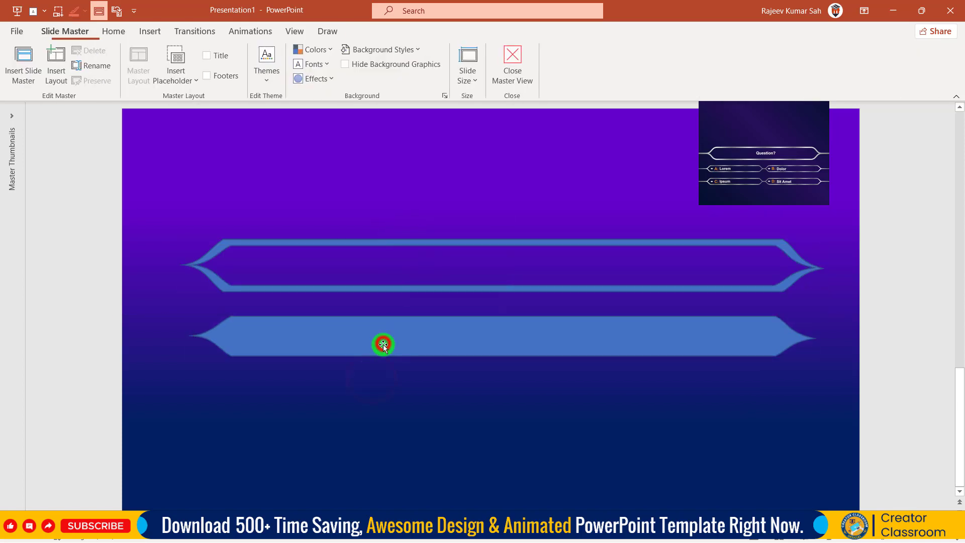
click(387, 344)
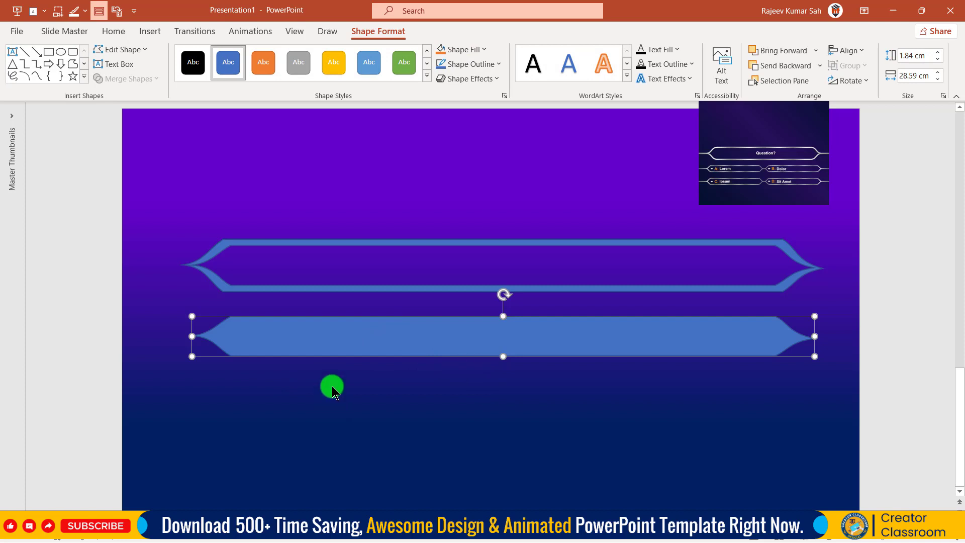
click(393, 404)
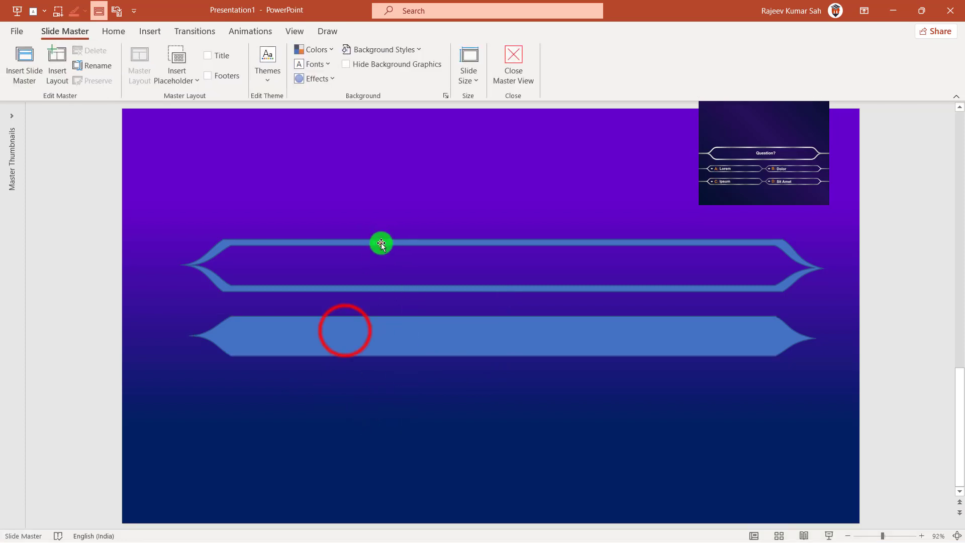
click(379, 242)
click(344, 331)
click(367, 419)
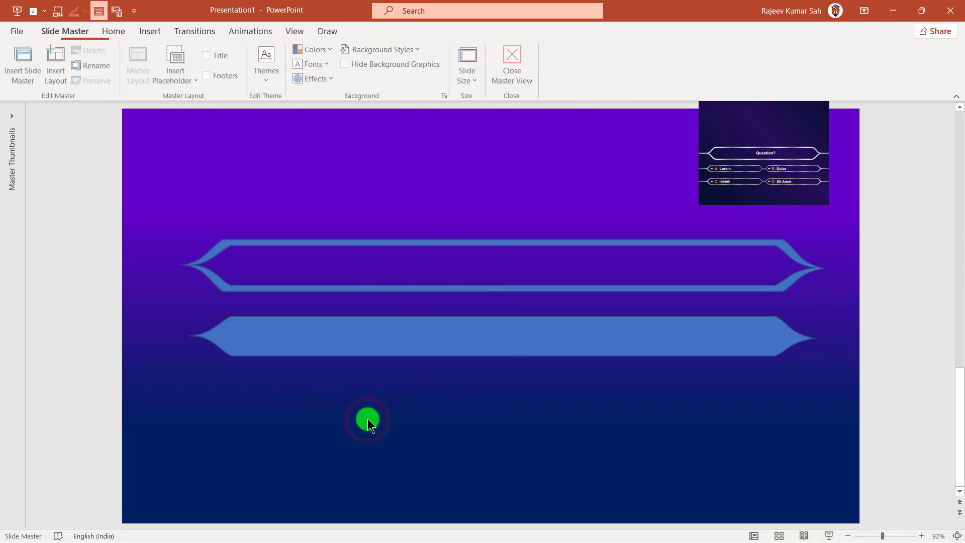
key(ctrl+z)
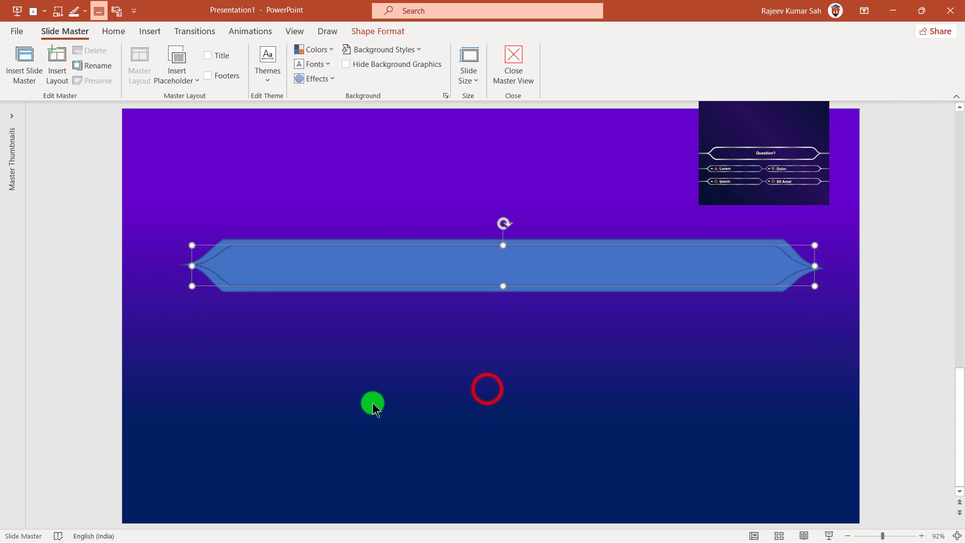
Test moving the filled piece below the frame once more, then undo to restack it
click(487, 388)
click(472, 272)
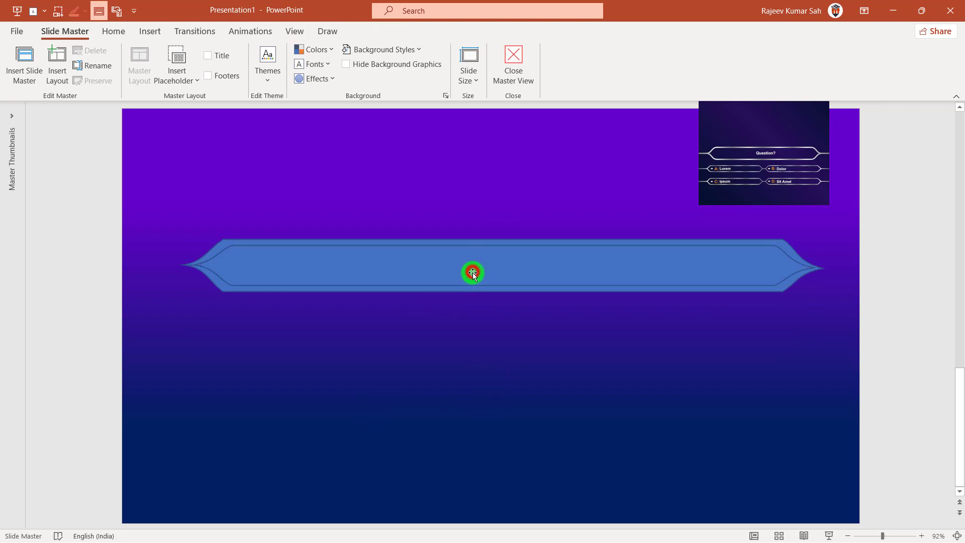
drag(472, 273, 474, 356)
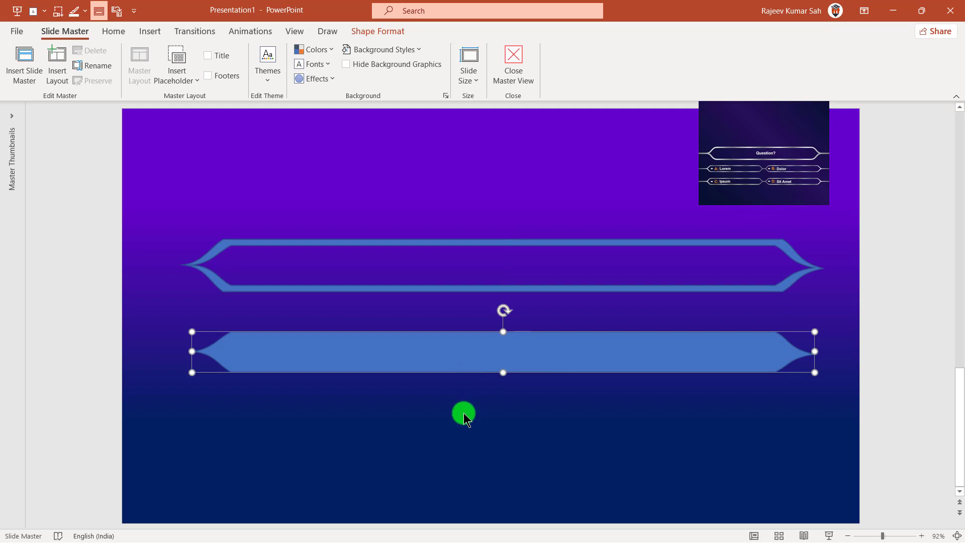
key(ctrl+z)
click(464, 397)
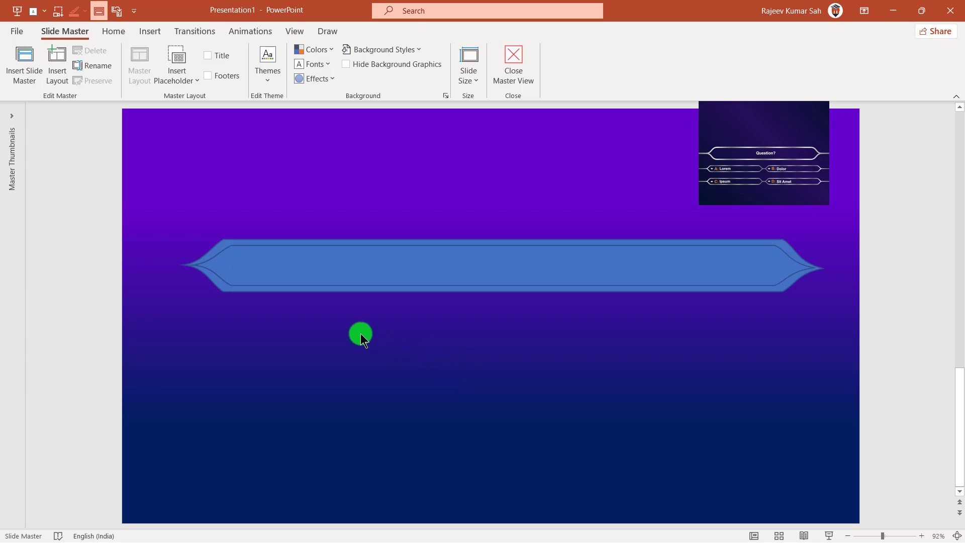
Draw a thin rectangle bar and place it at the banner's left tip
click(114, 32)
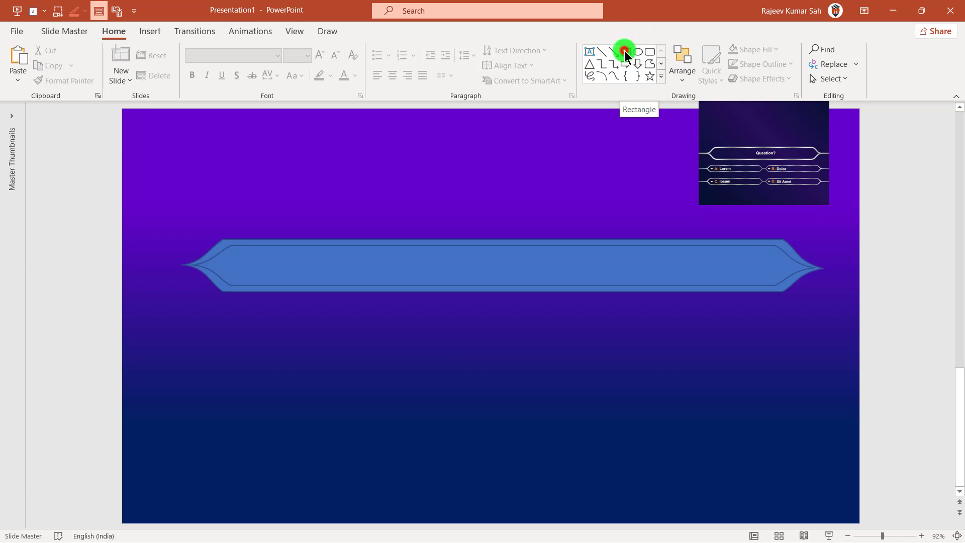
click(625, 51)
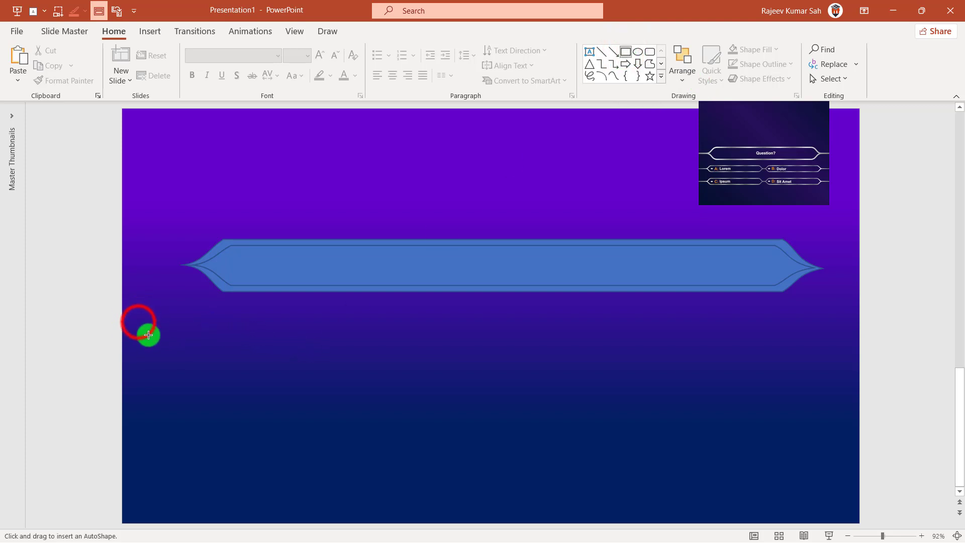
drag(138, 322, 219, 325)
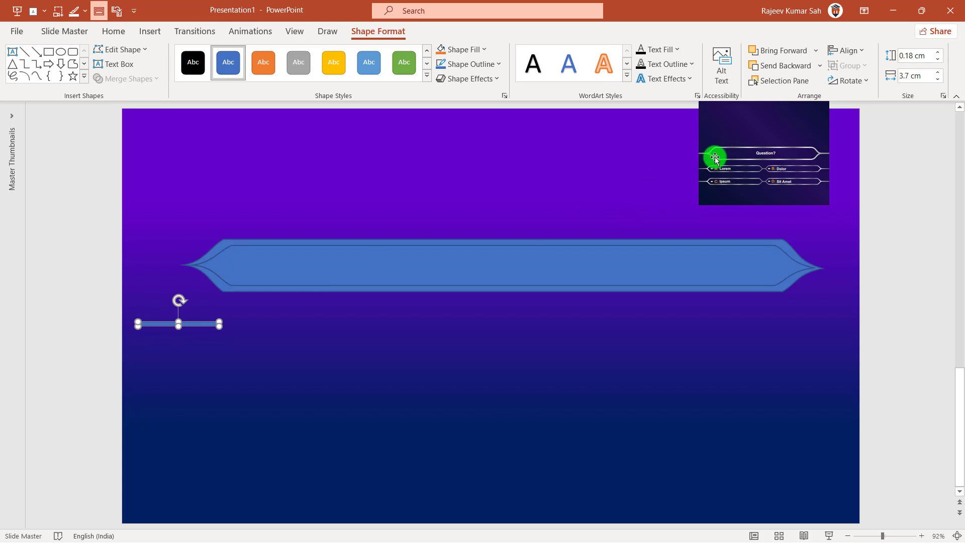
click(199, 324)
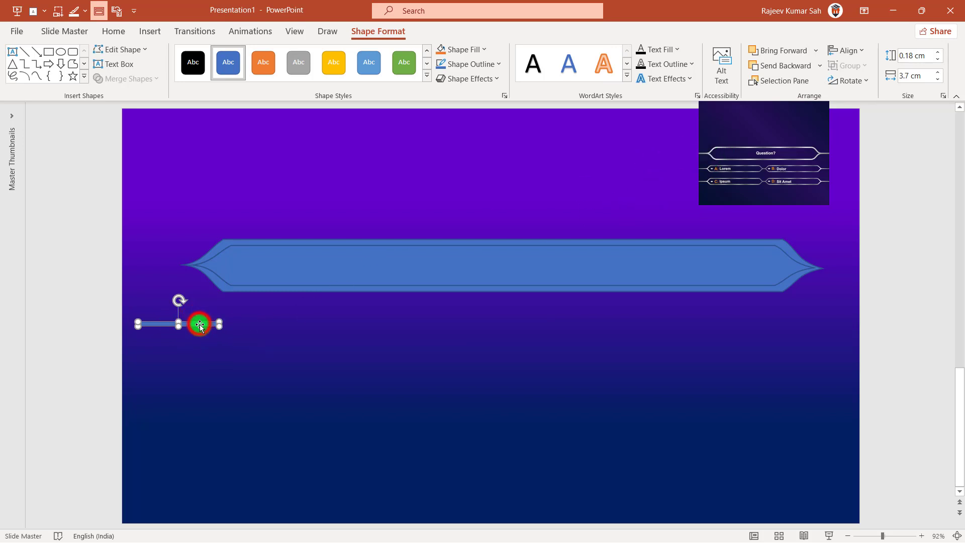
drag(198, 320, 183, 268)
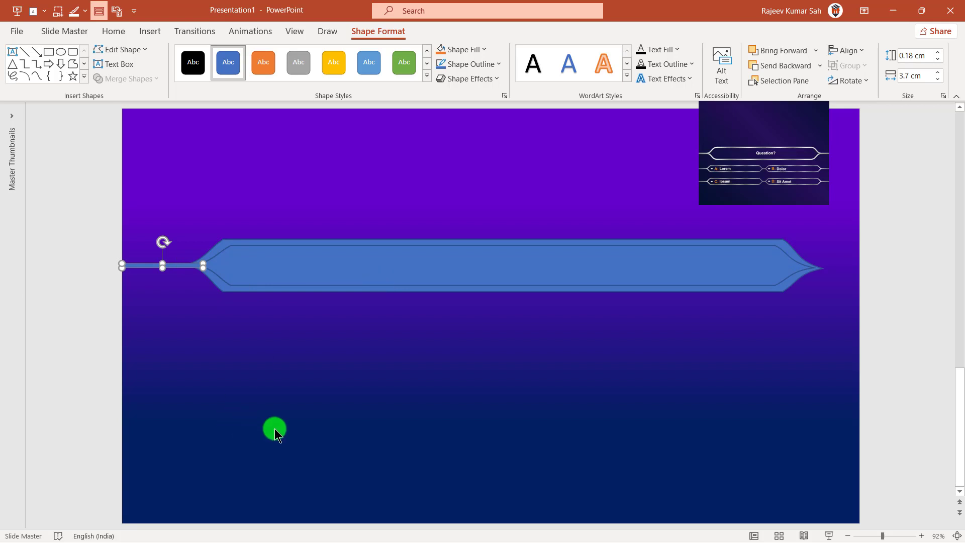
Duplicate the thin bar with Ctrl+D and move the copy to the banner's right tip
key(ctrl+d)
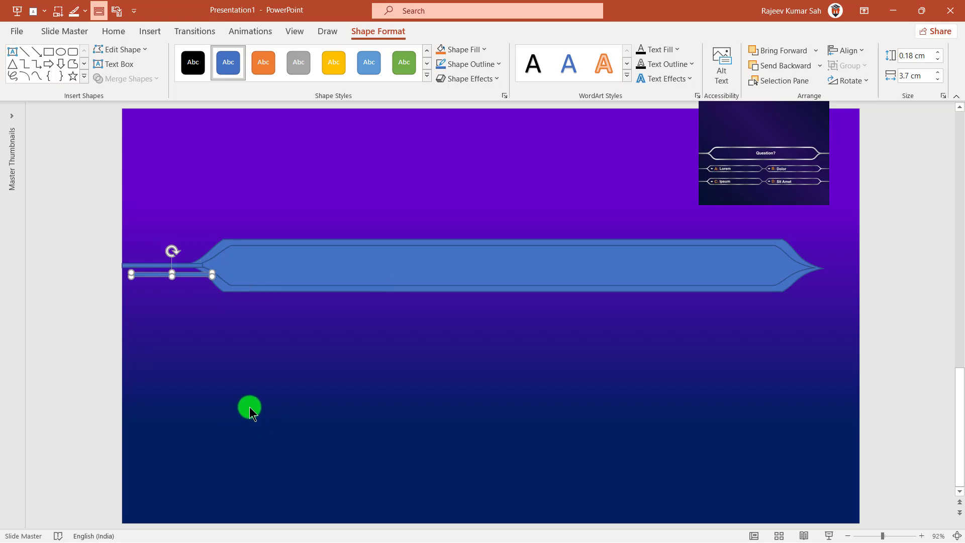
drag(187, 275, 838, 268)
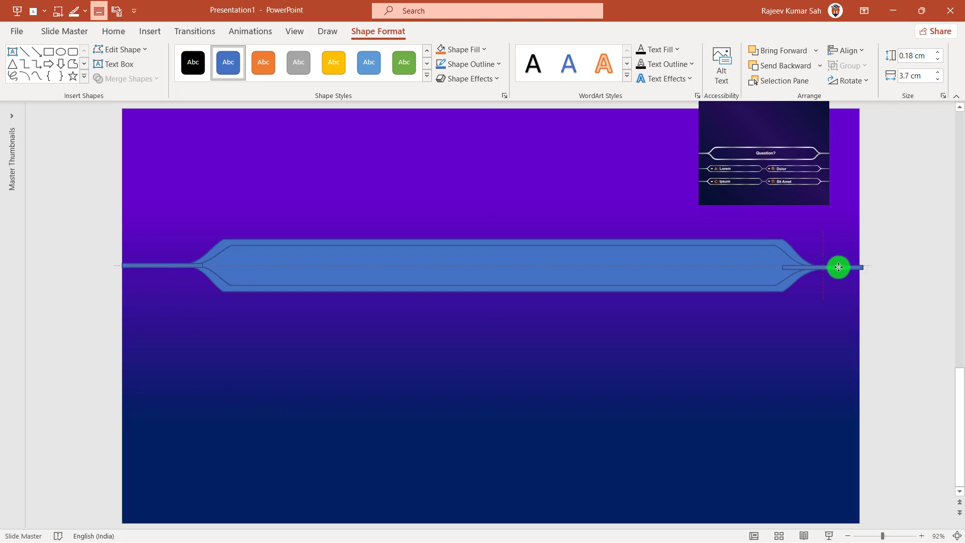
key(Escape)
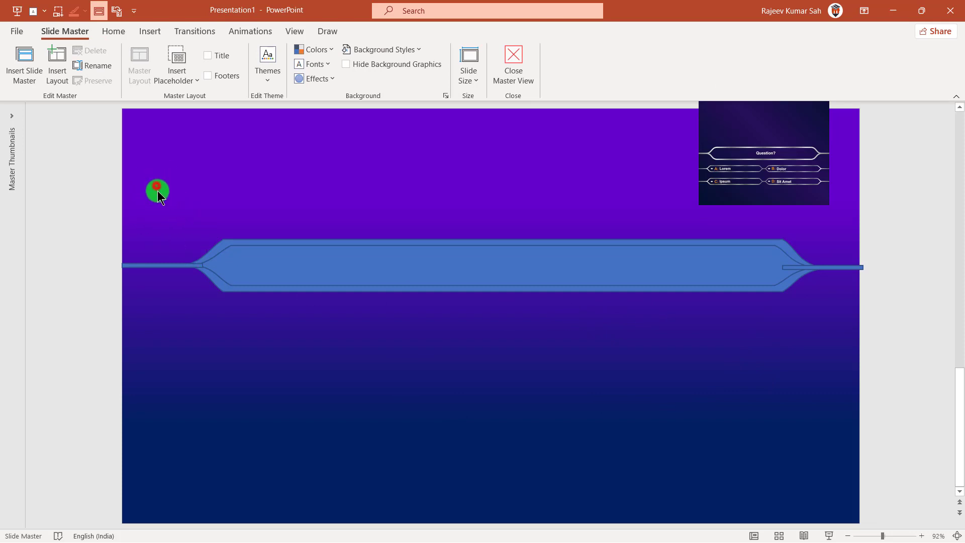
mouse_move(156, 185)
mouse_down()
mouse_move(694, 369)
mouse_move(851, 375)
mouse_up()
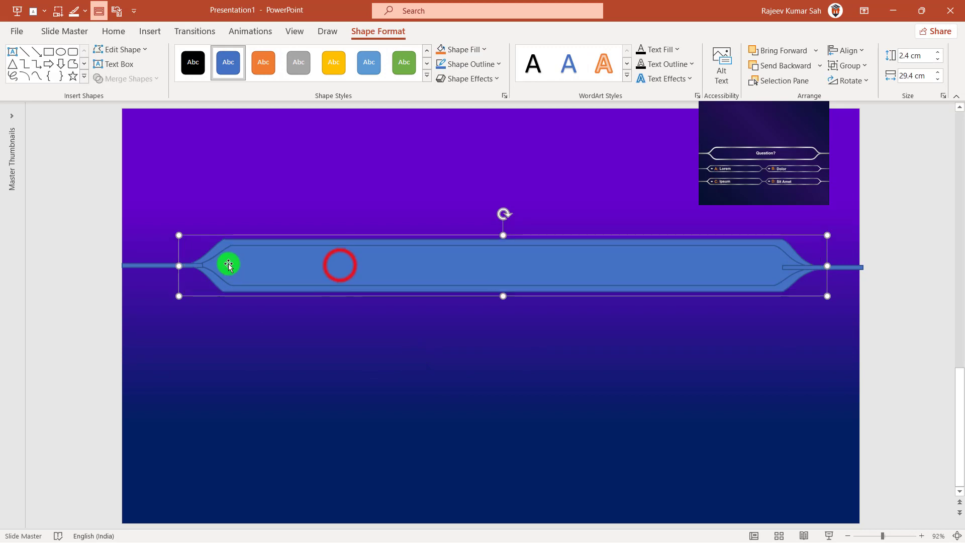
Use Align Center to centre the pointed banner and its side bars horizontally
mouse_move(338, 263)
mouse_down()
mouse_move(309, 256)
mouse_move(354, 268)
mouse_up()
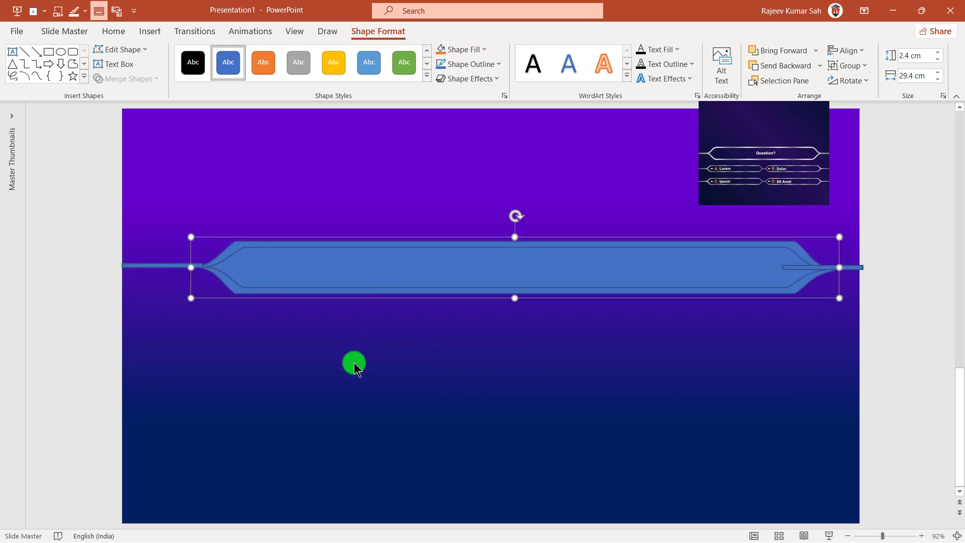
click(849, 51)
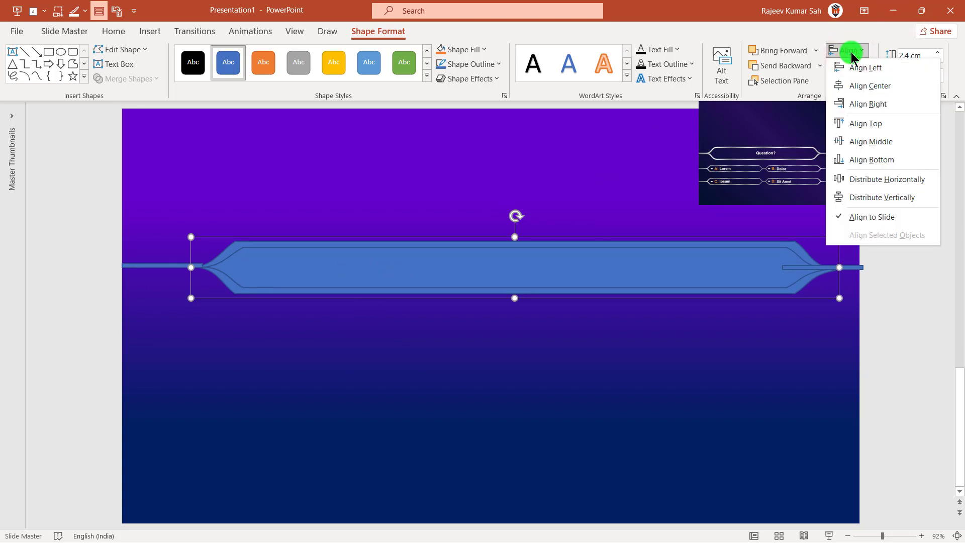
click(879, 86)
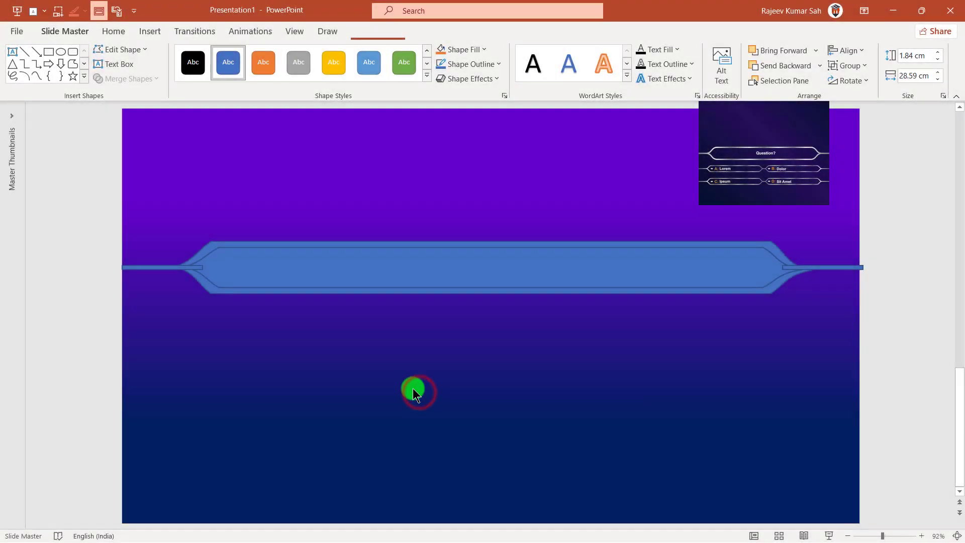
click(413, 389)
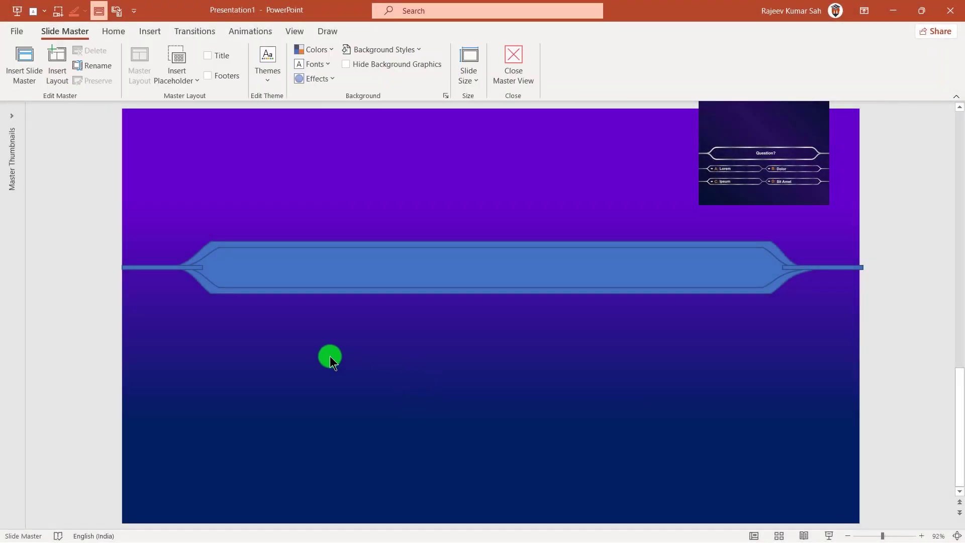
click(148, 269)
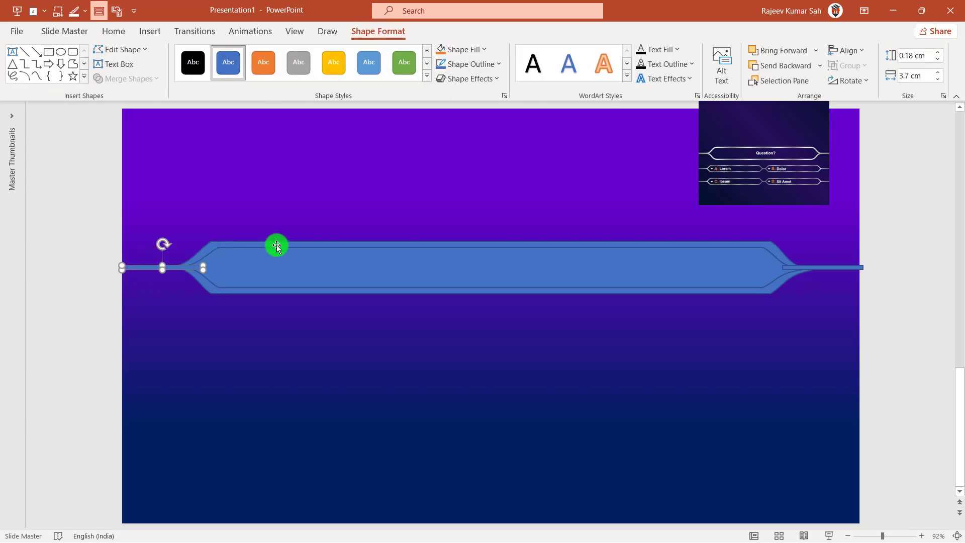
Union the left line, banner and right line into a single combined shape
click(314, 248)
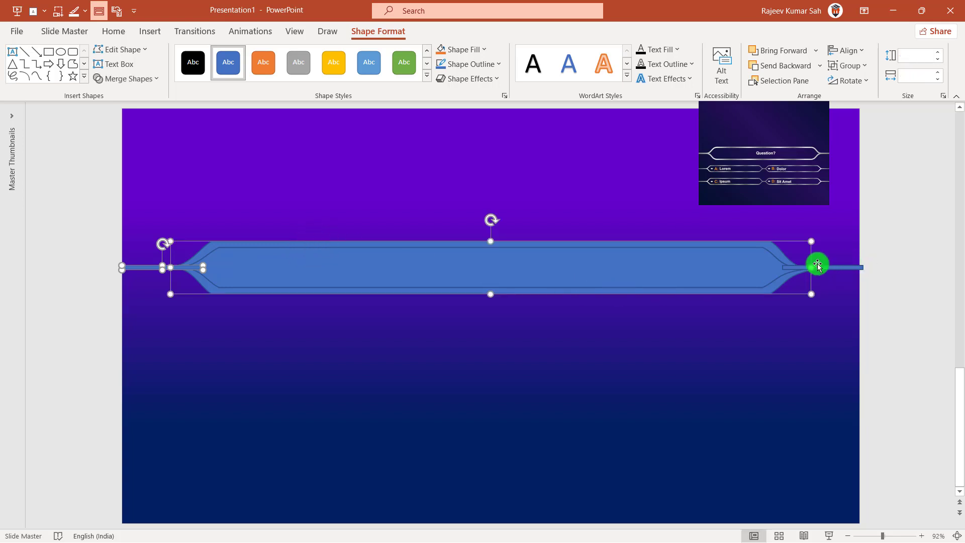
shift+click(835, 271)
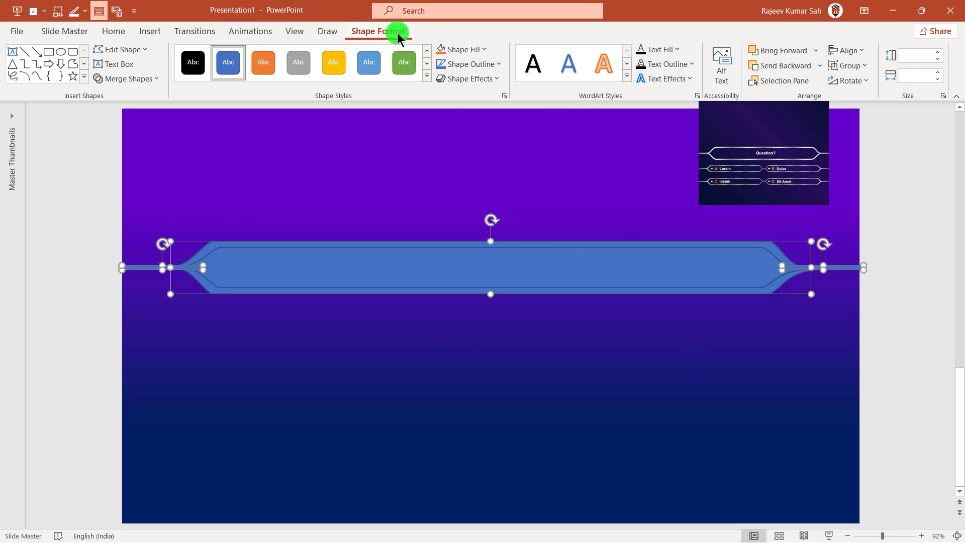
click(131, 79)
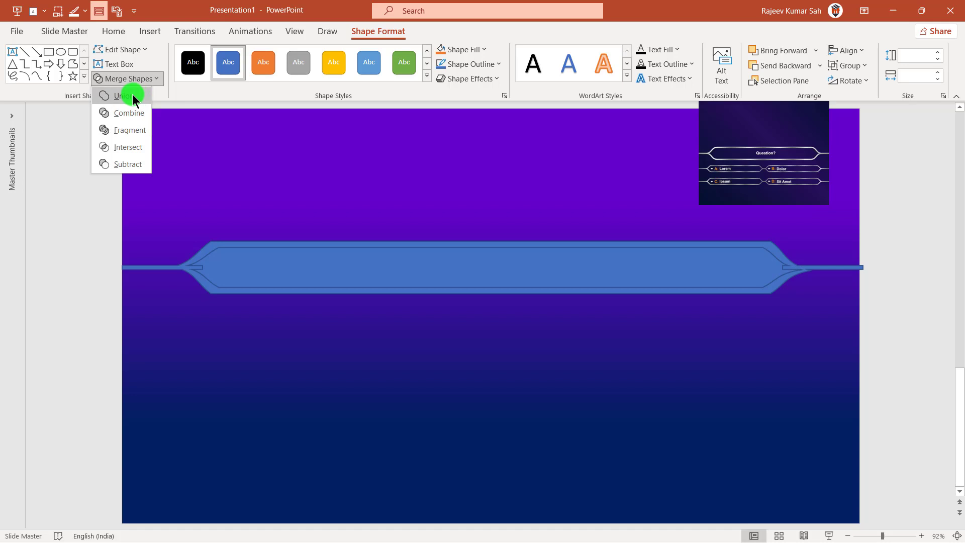
click(131, 96)
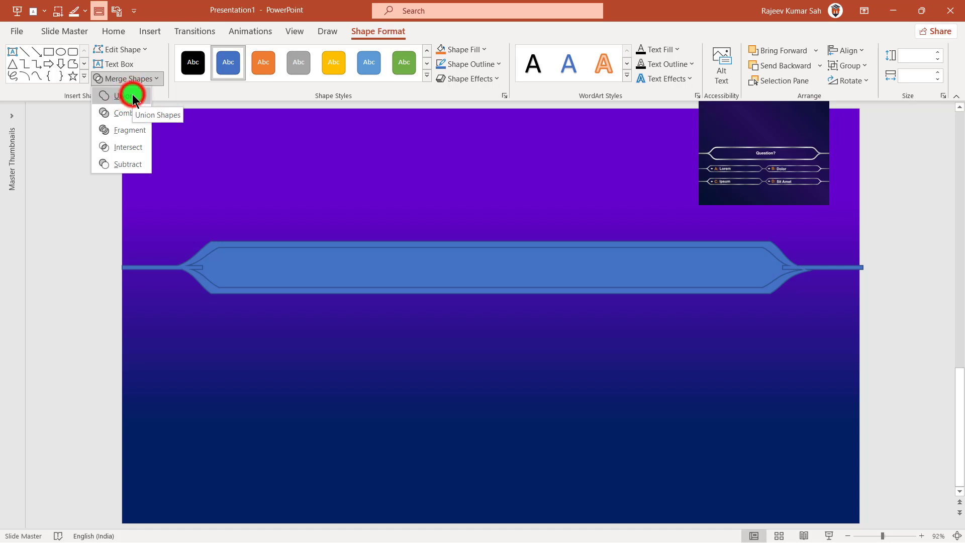
click(346, 360)
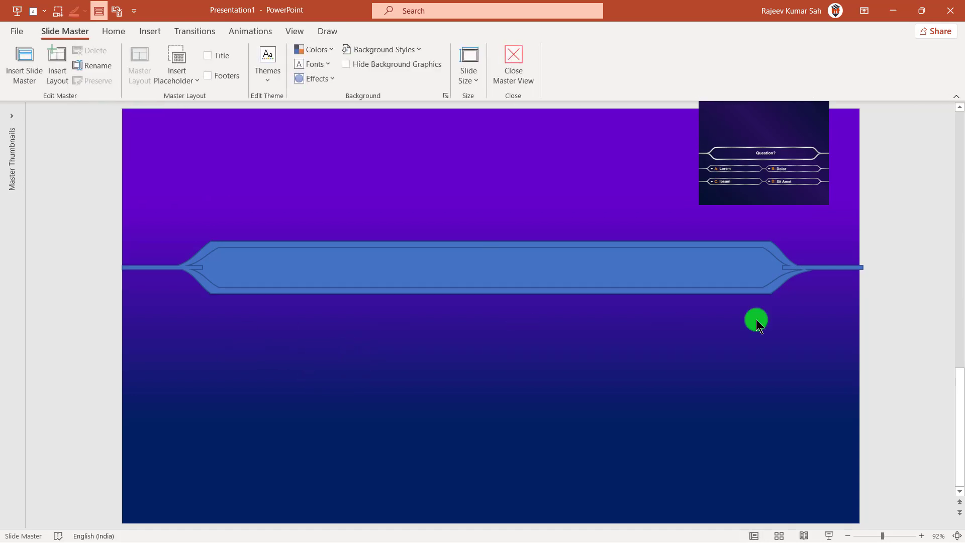
drag(568, 269, 566, 370)
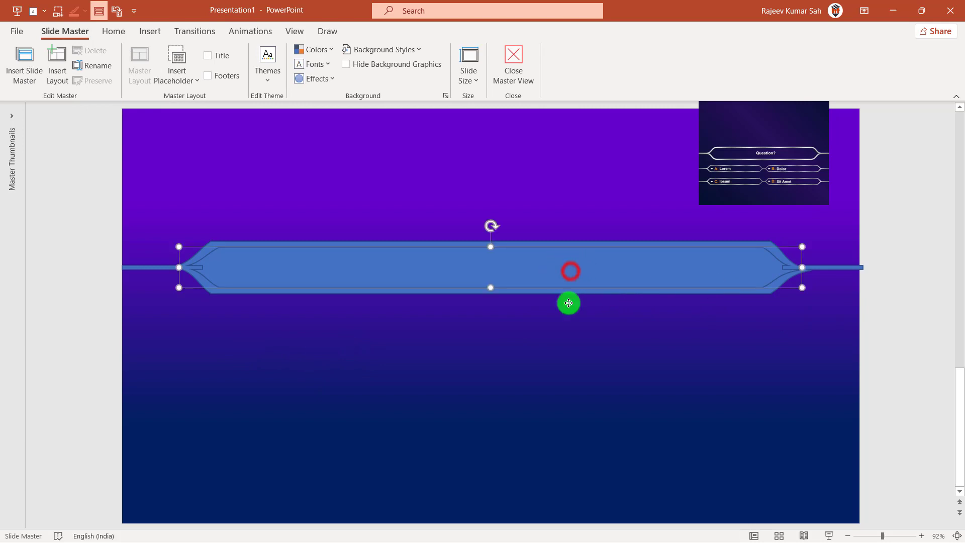
Nudge the outlined frame down and set the filled body back exactly over it
drag(424, 243, 425, 235)
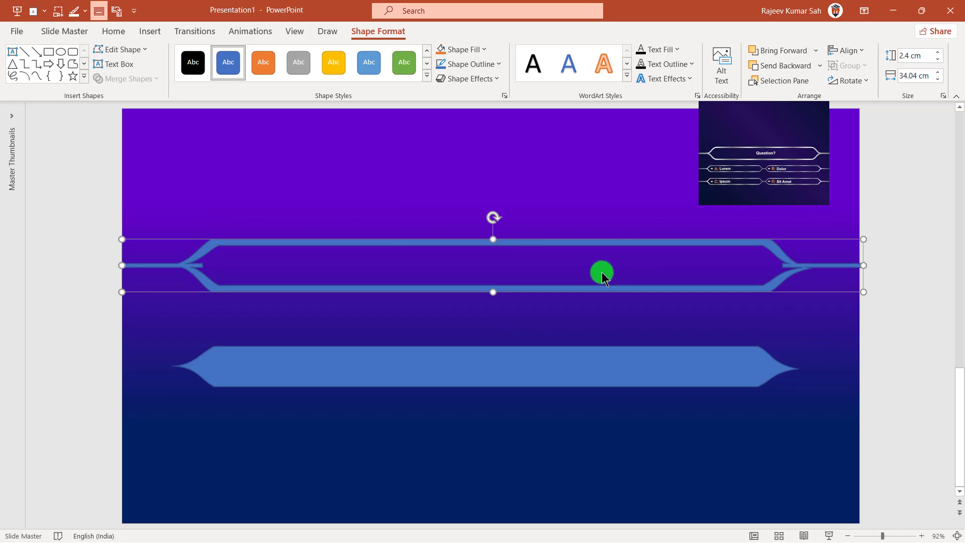
key(Down)
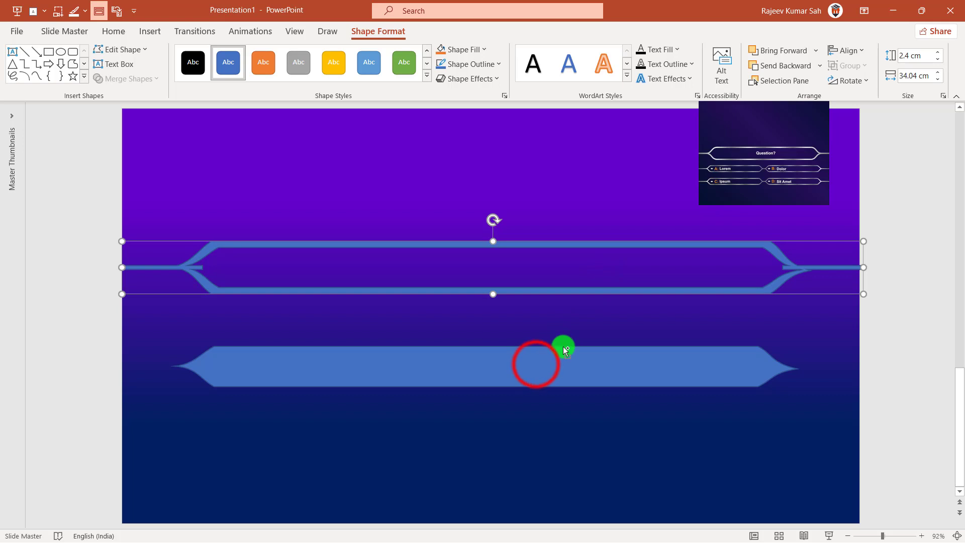
drag(563, 346, 562, 247)
click(545, 360)
click(501, 270)
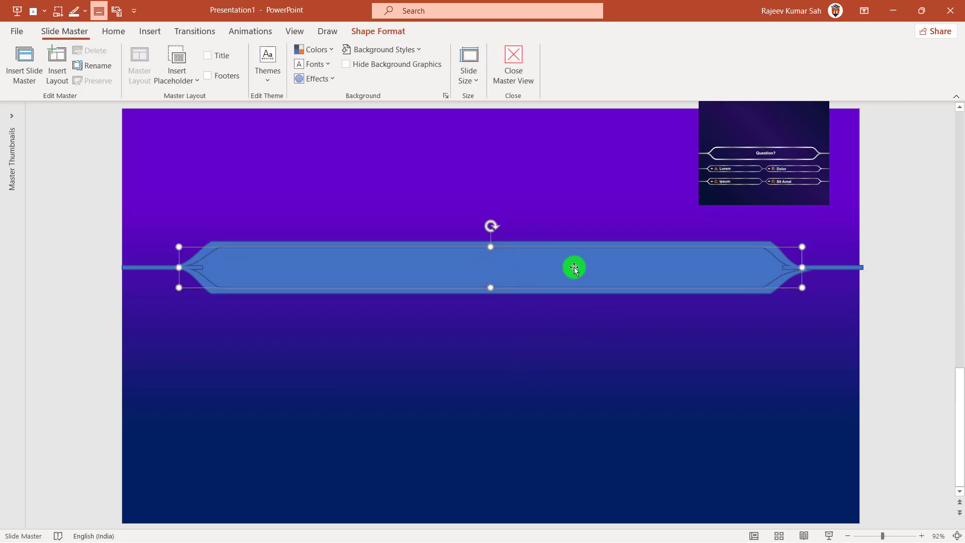
right_click(593, 262)
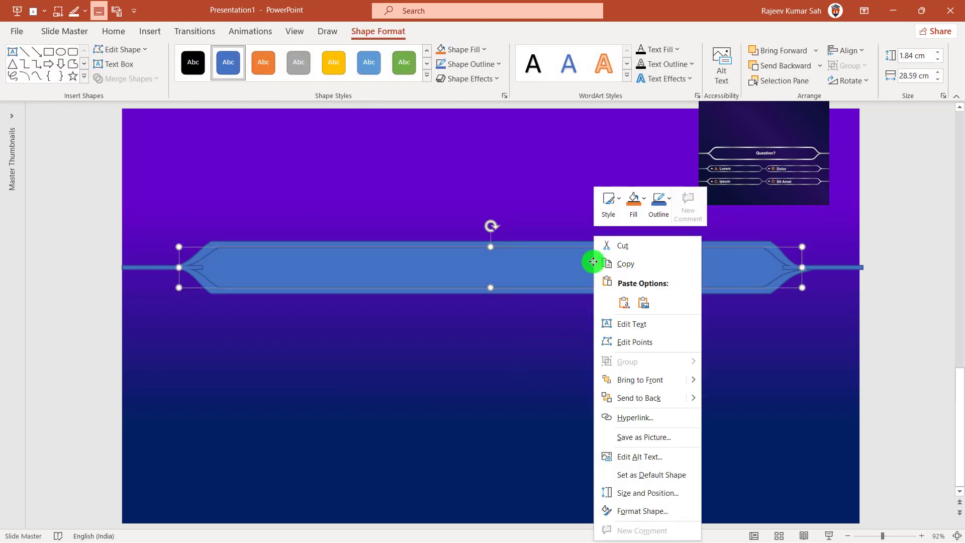
click(641, 378)
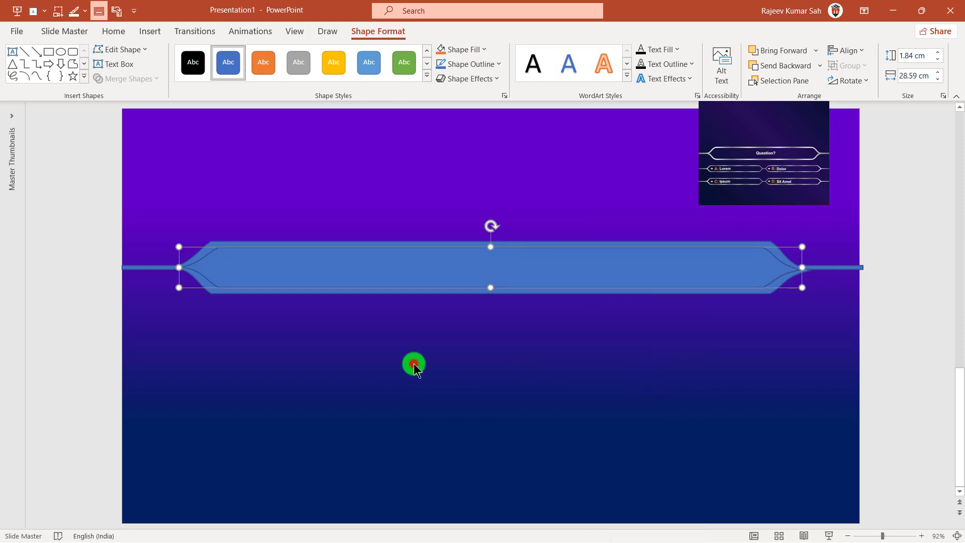
click(413, 361)
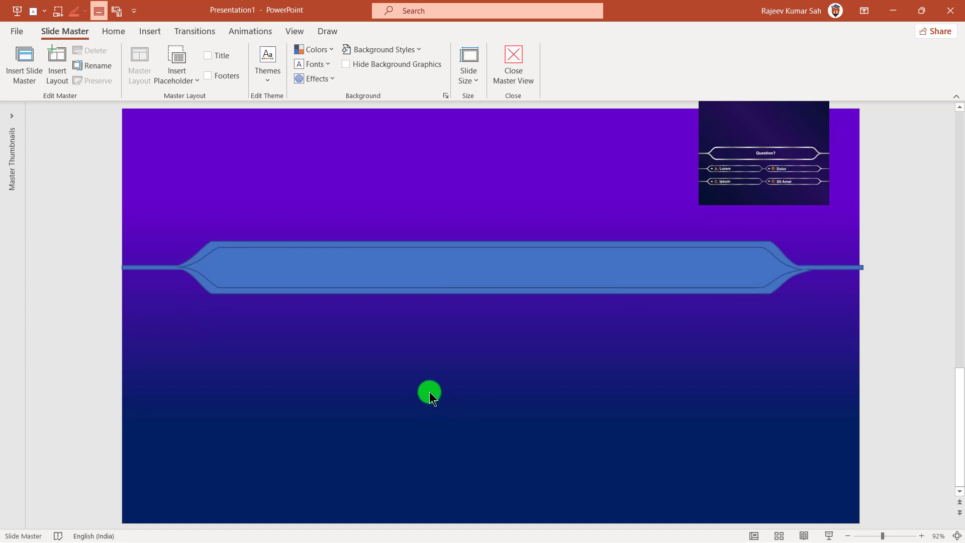
click(394, 270)
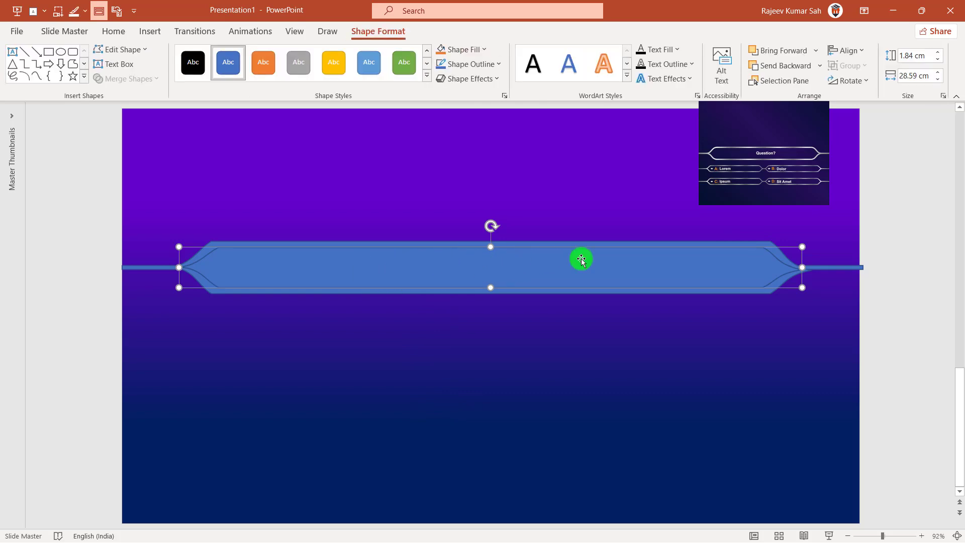
click(331, 311)
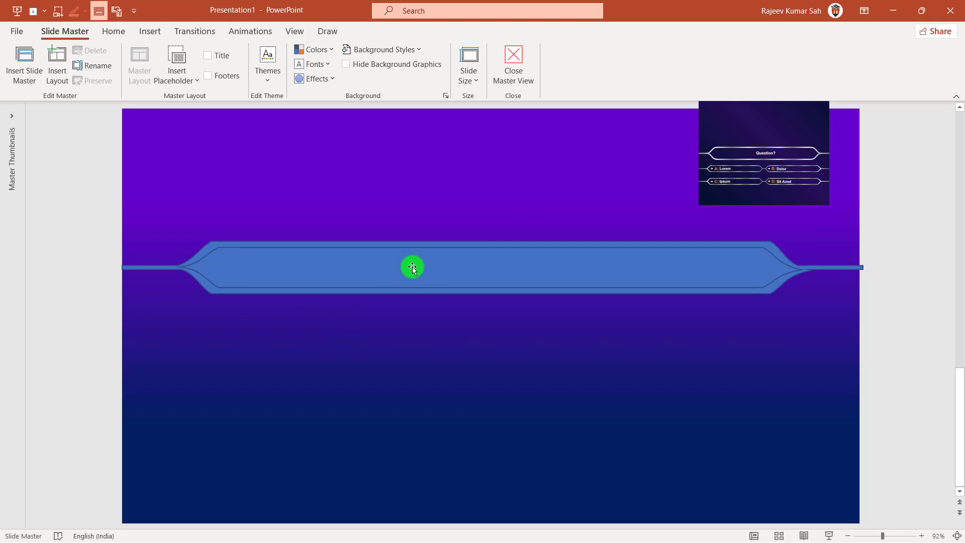
Fill the banner's inner panel with a gradient and set its gradient type in Format Shape
right_click(418, 274)
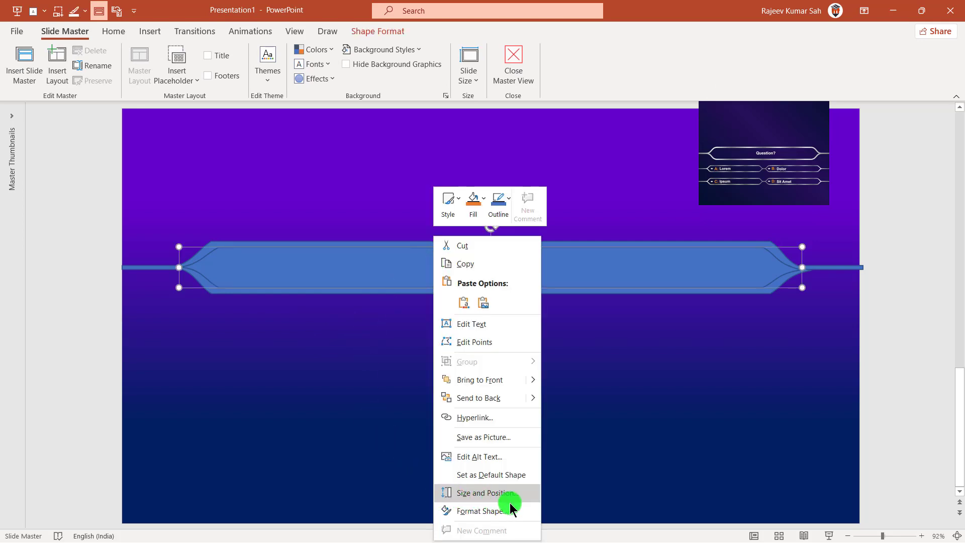
click(500, 511)
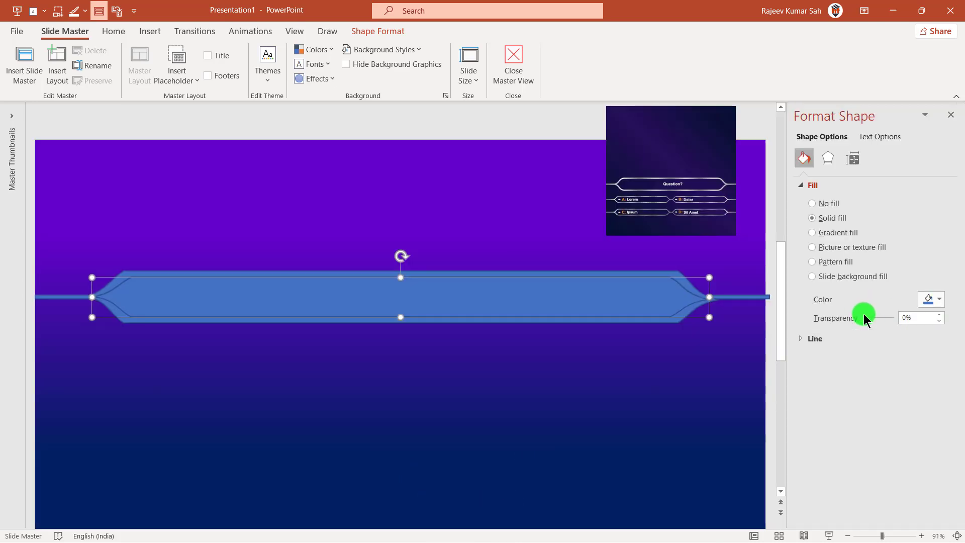
click(835, 232)
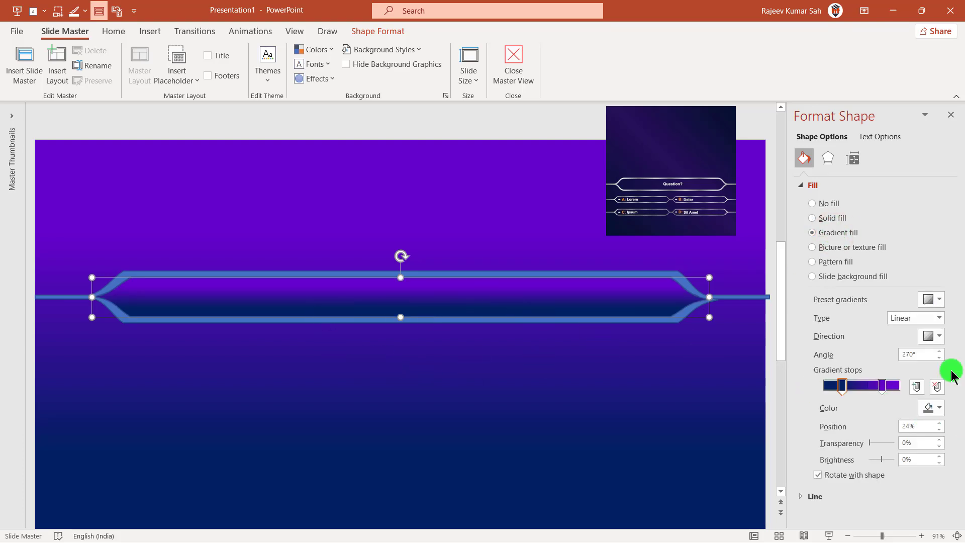
click(939, 319)
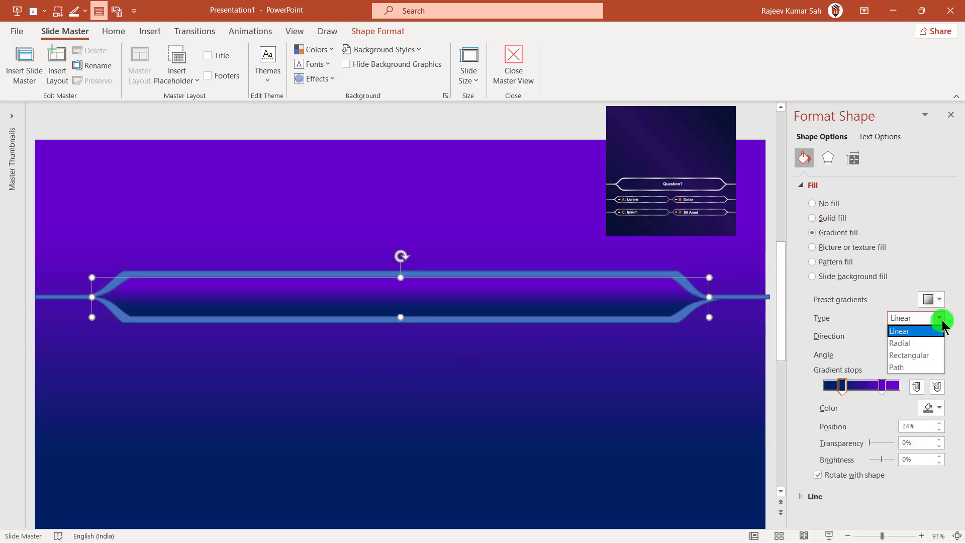
click(917, 344)
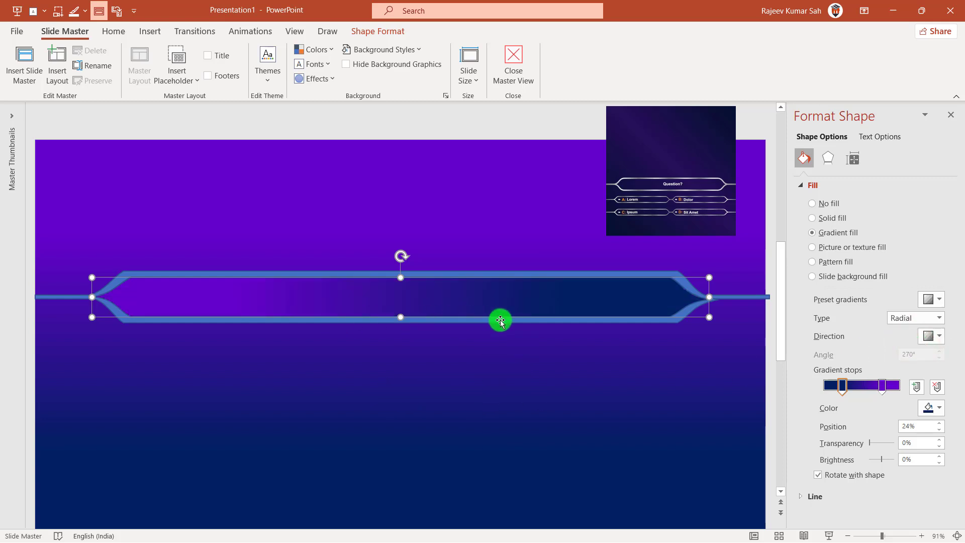
click(938, 318)
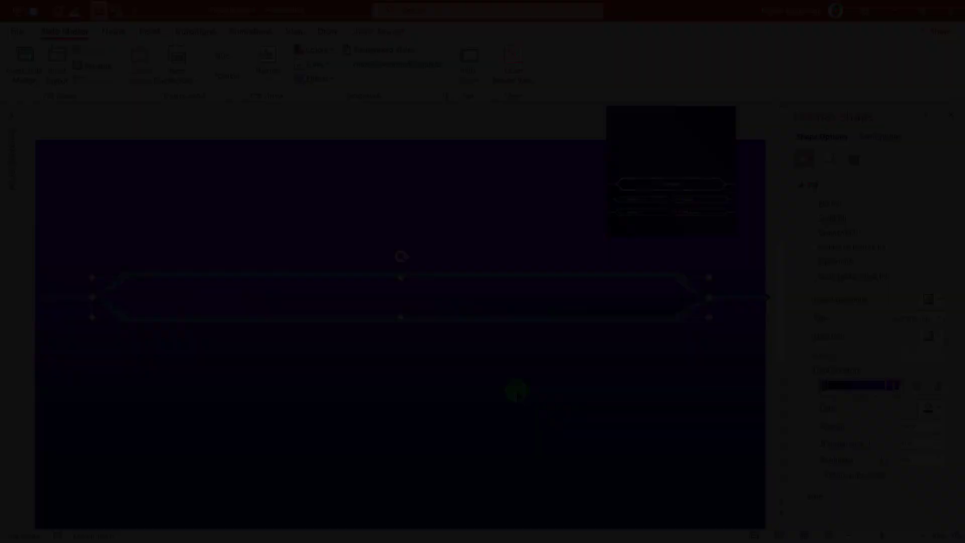
Change one gradient stop to the recent magenta and close the Format Shape pane
click(891, 385)
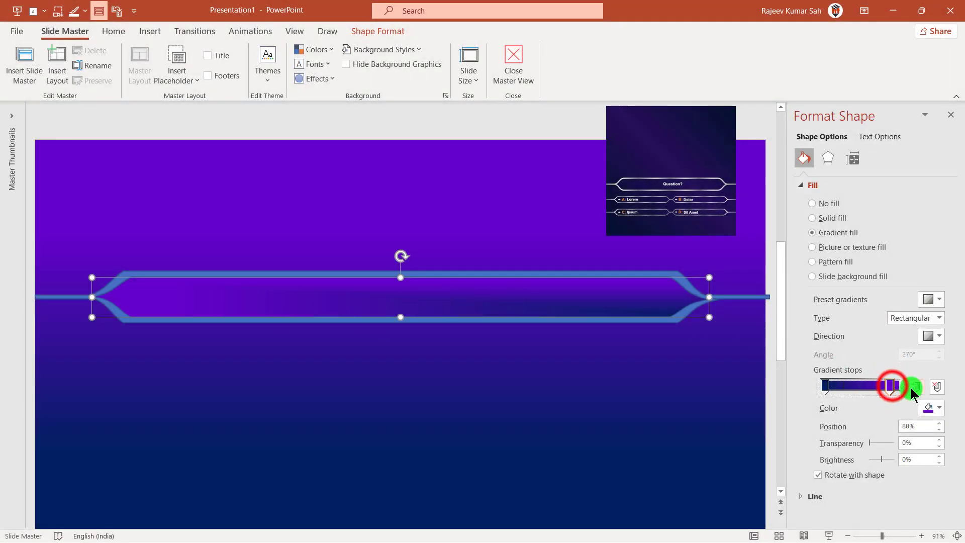
click(939, 408)
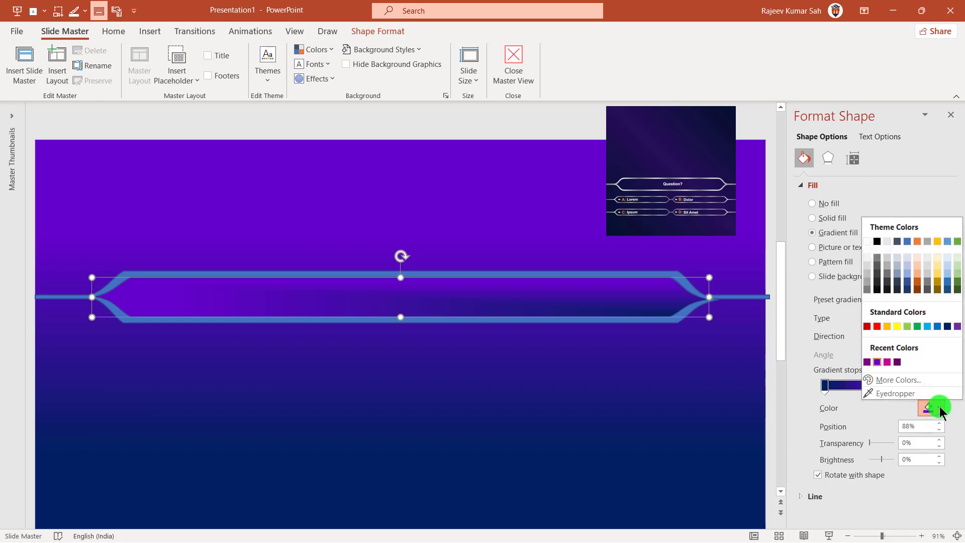
click(899, 362)
click(501, 400)
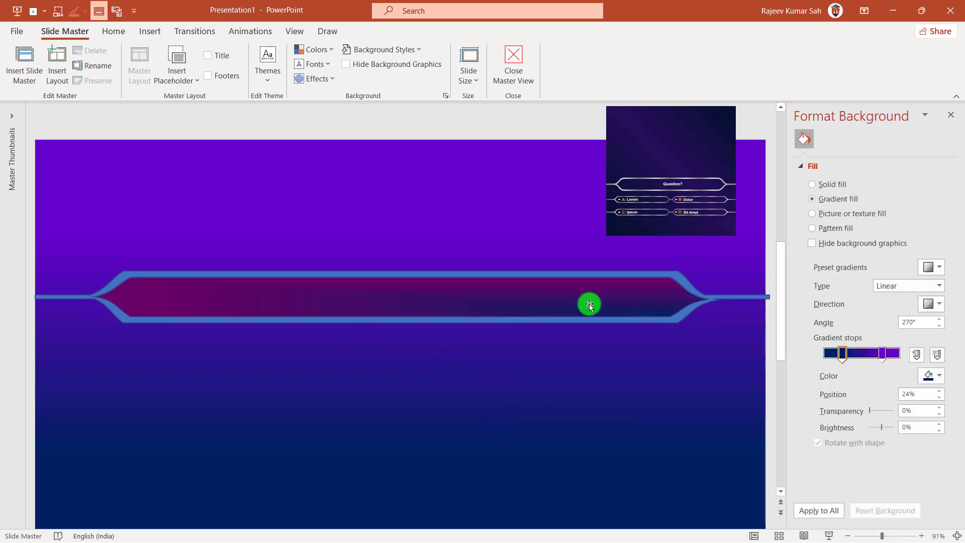
click(951, 115)
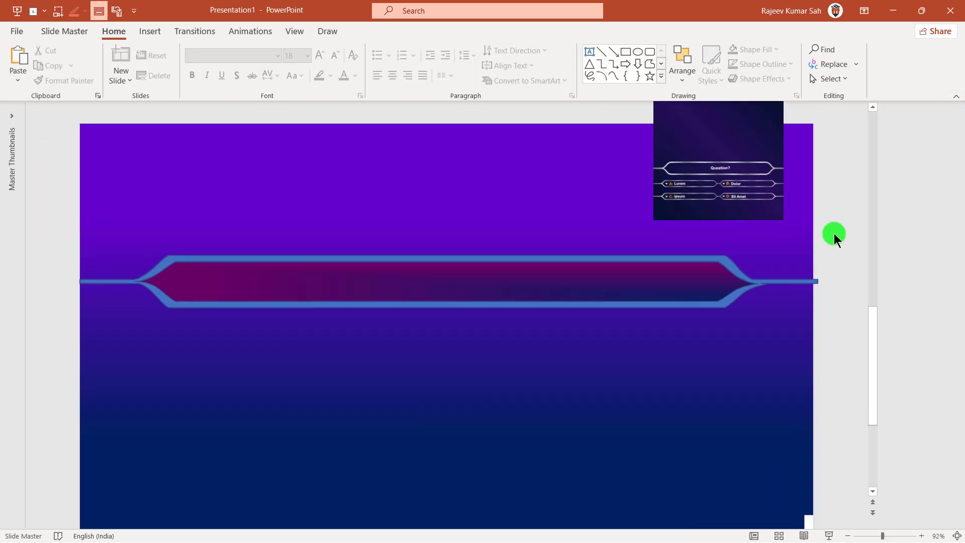
click(484, 267)
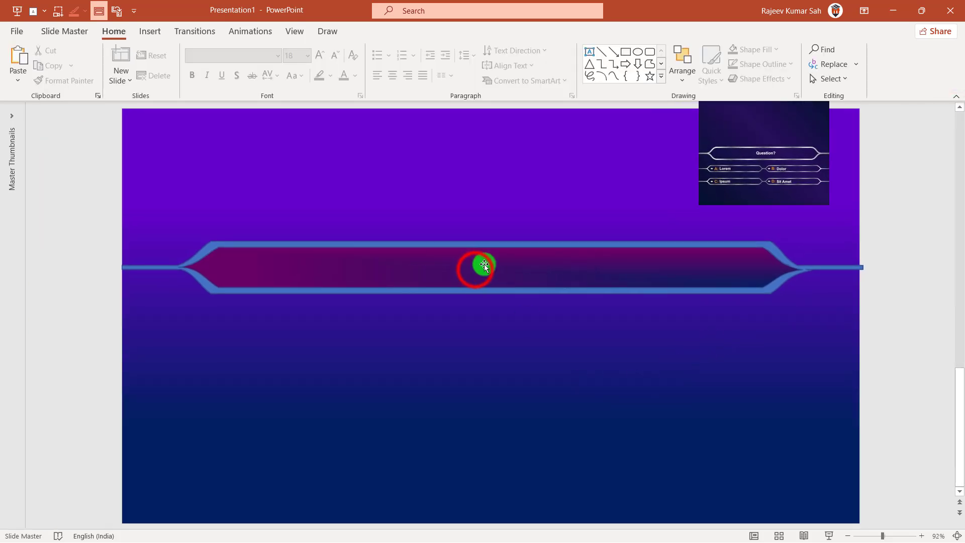
click(473, 411)
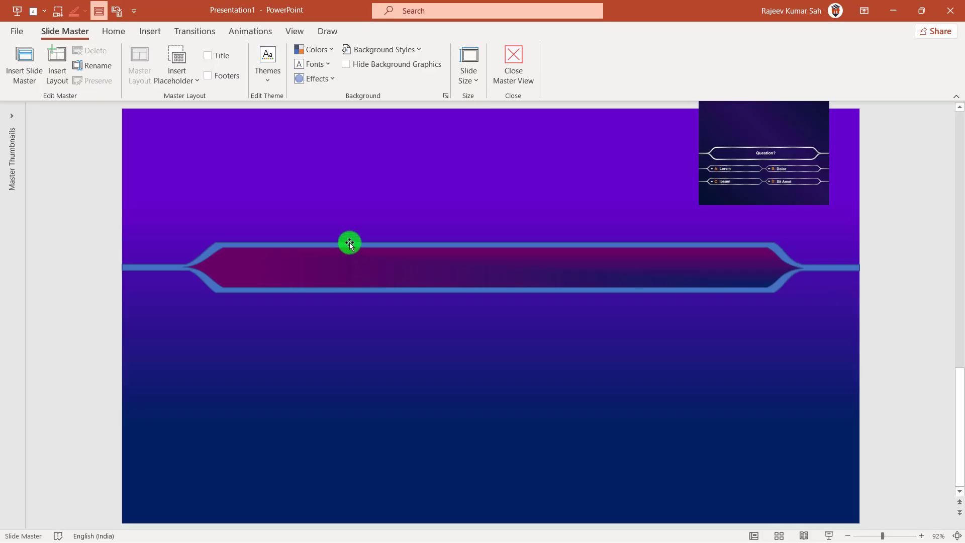
Fill the banner's outer frame with the silver texture from the clipboard
click(349, 243)
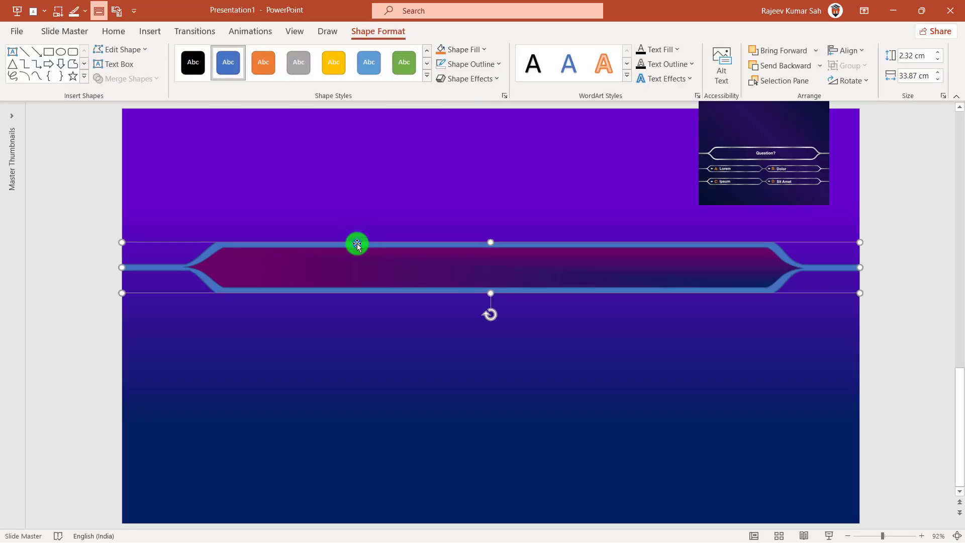
right_click(357, 244)
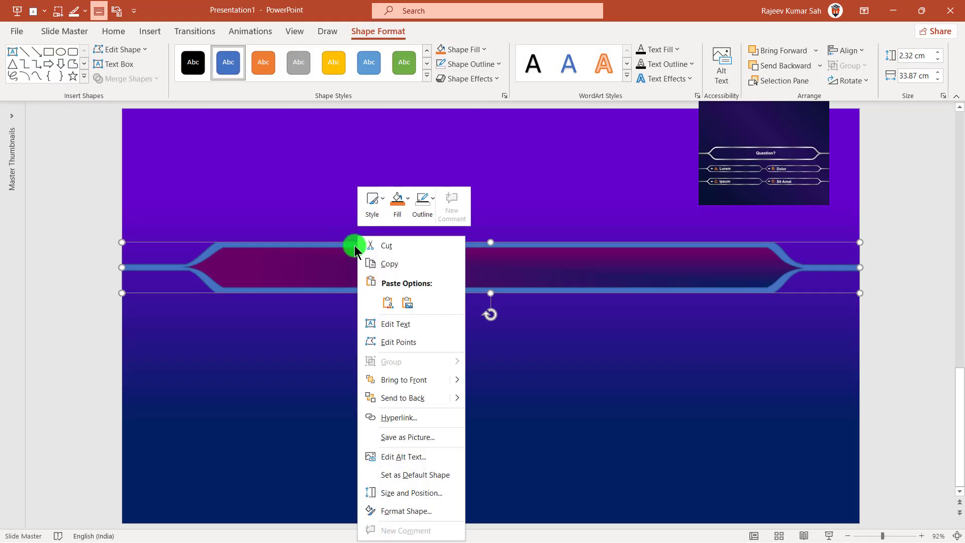
click(431, 511)
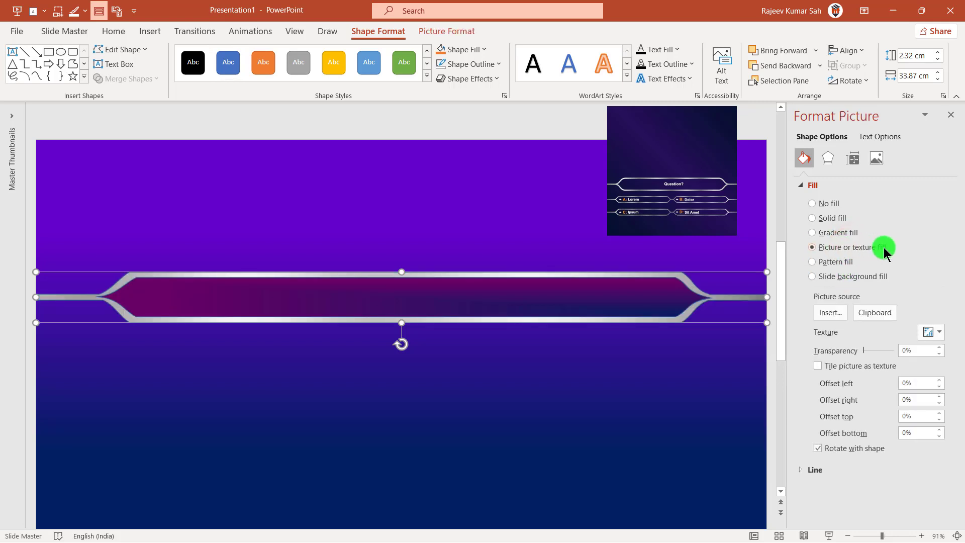
click(875, 313)
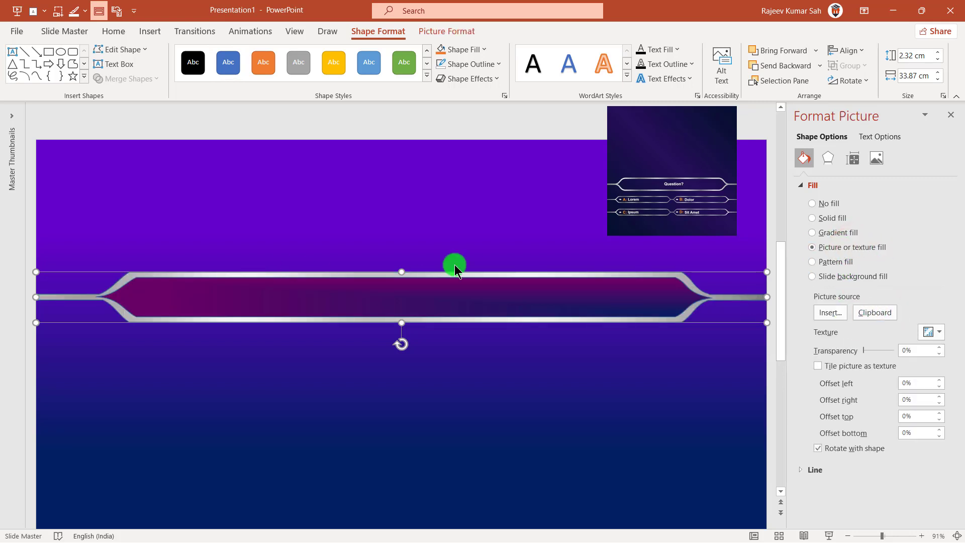
click(950, 115)
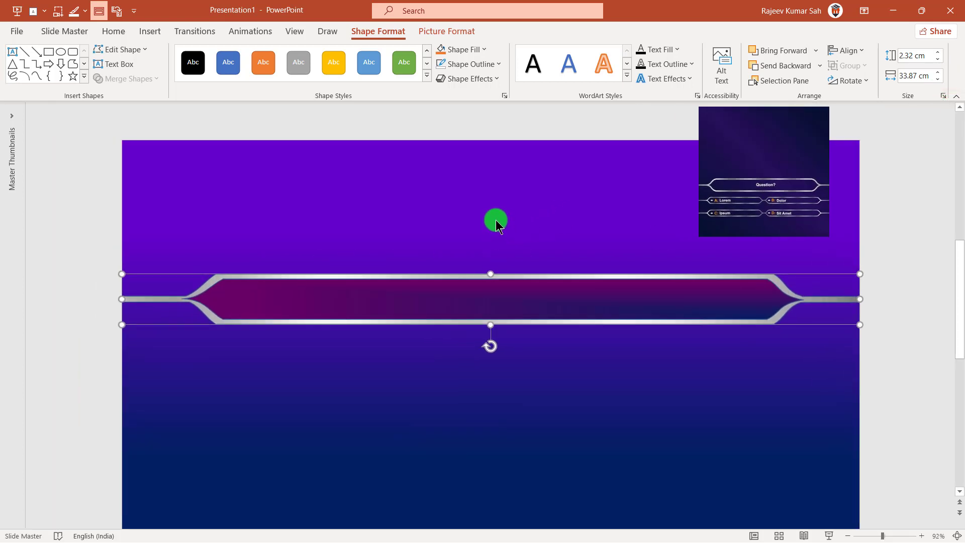
Set No Outline on both the banner frame and its inner panel
click(478, 62)
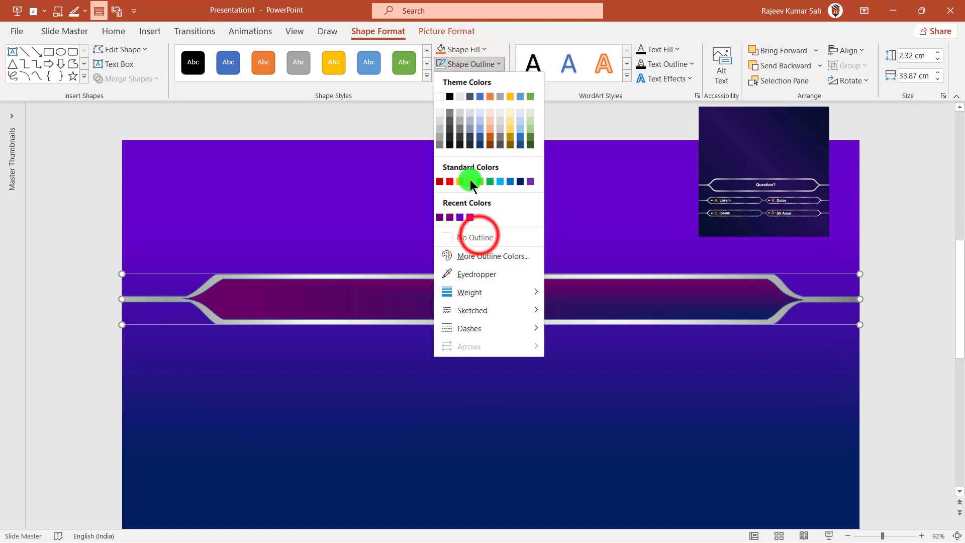
click(477, 237)
click(352, 391)
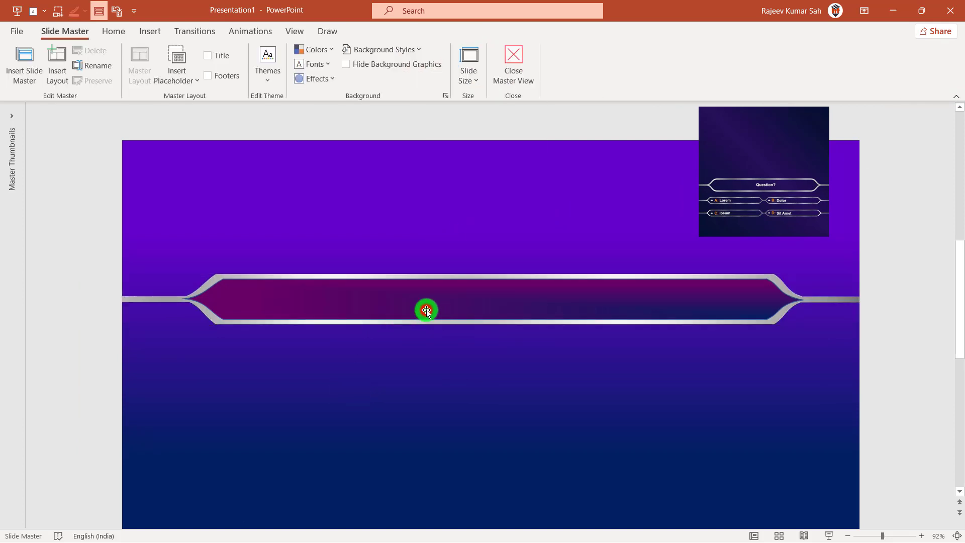
click(426, 309)
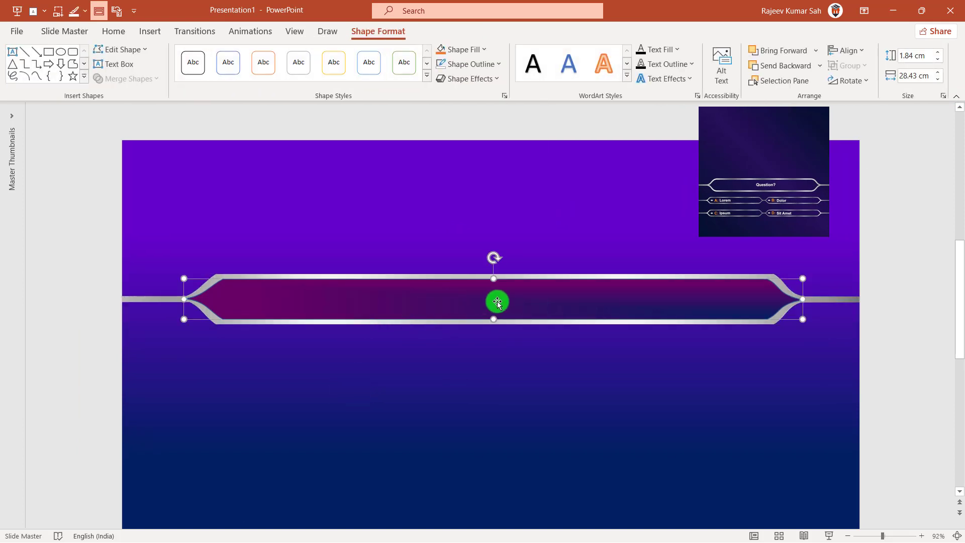
click(472, 62)
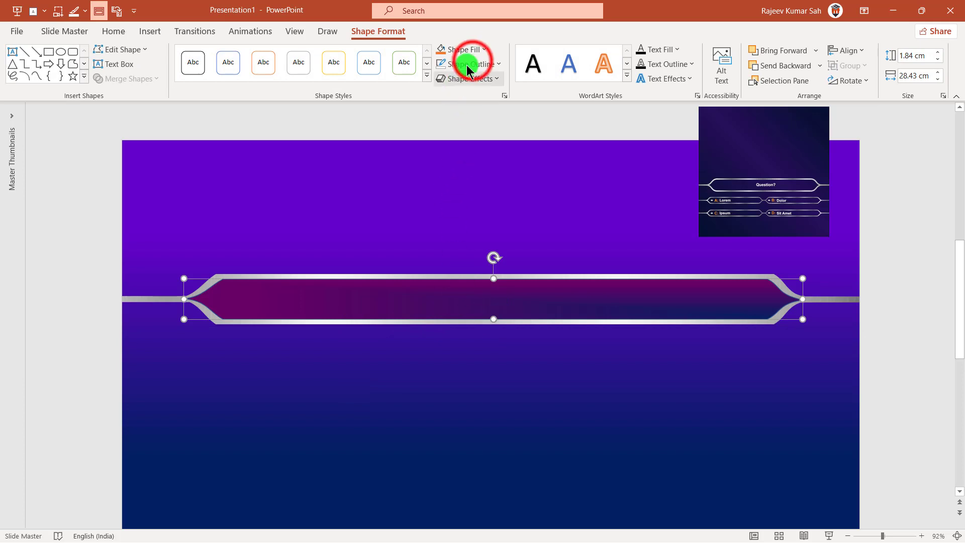
click(478, 236)
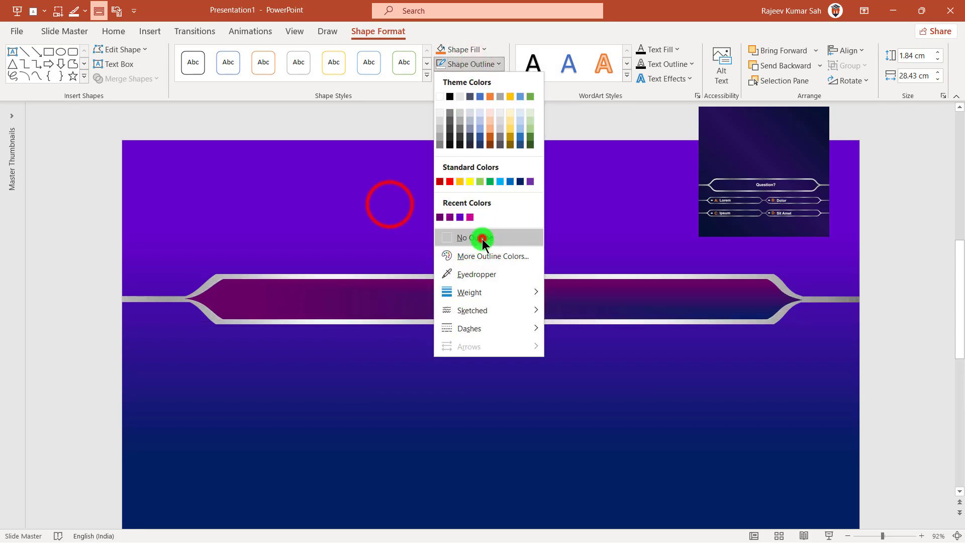
click(389, 203)
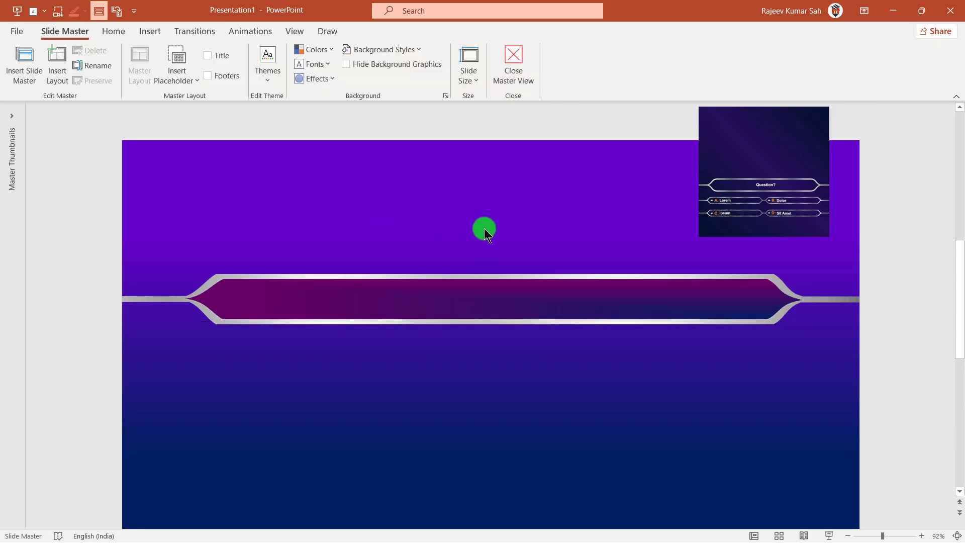
Fill the inner panel with dark purple sampled from the reference thumbnail
click(452, 297)
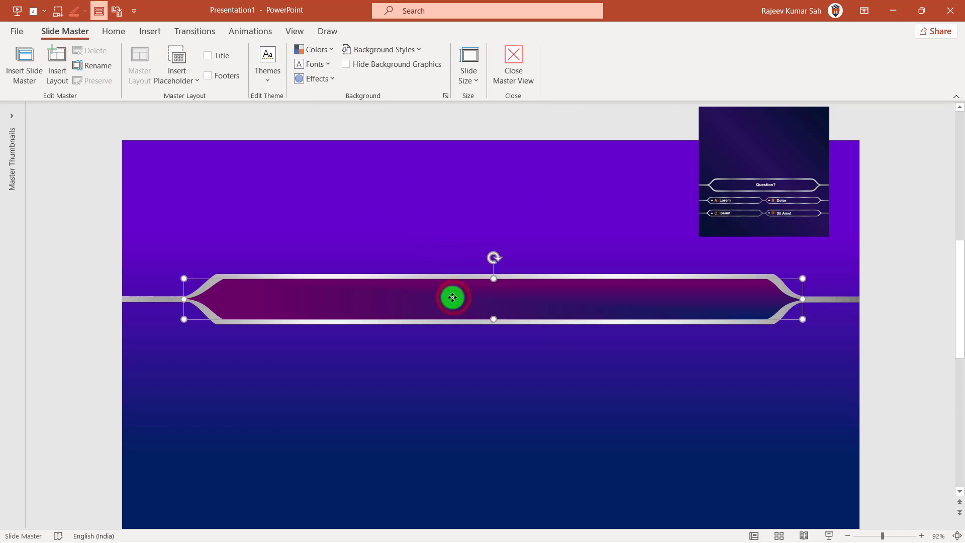
click(465, 49)
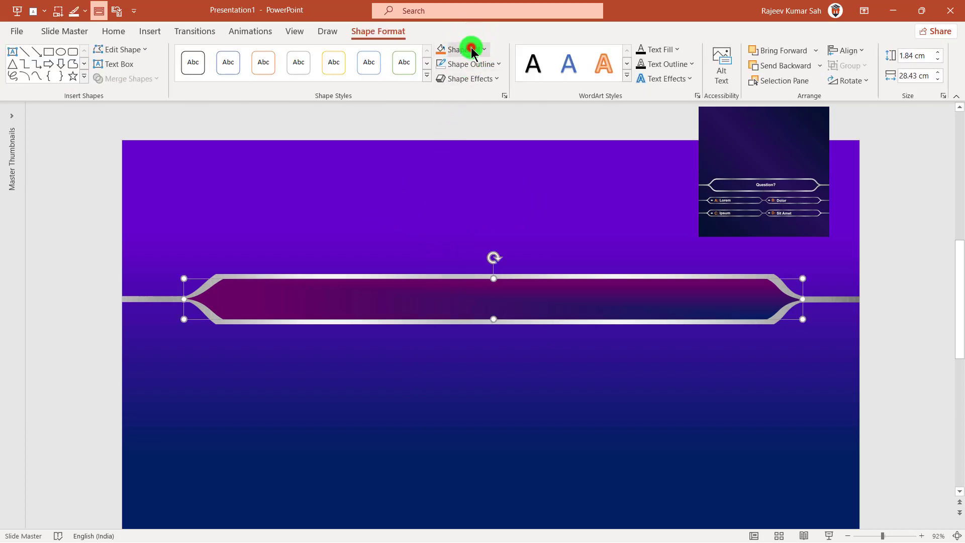
click(466, 259)
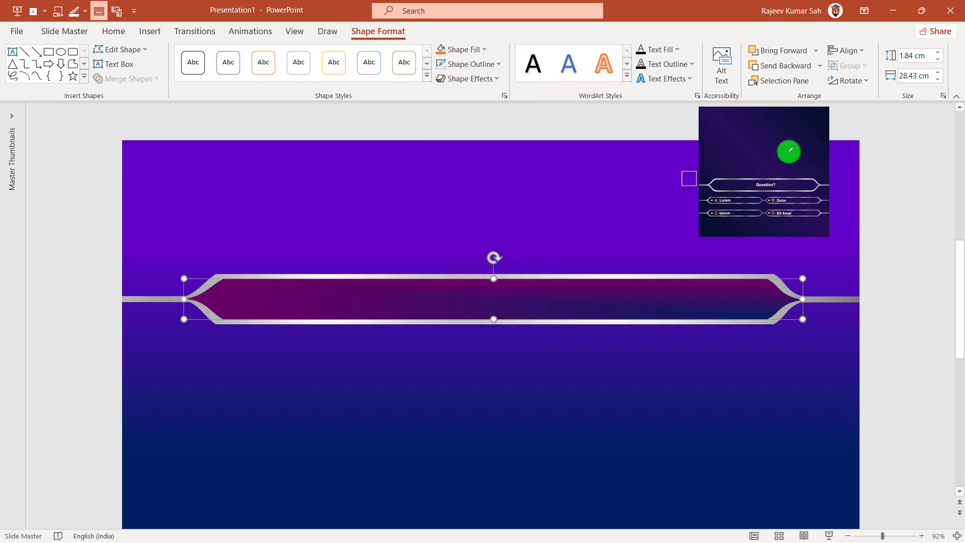
click(757, 151)
click(555, 387)
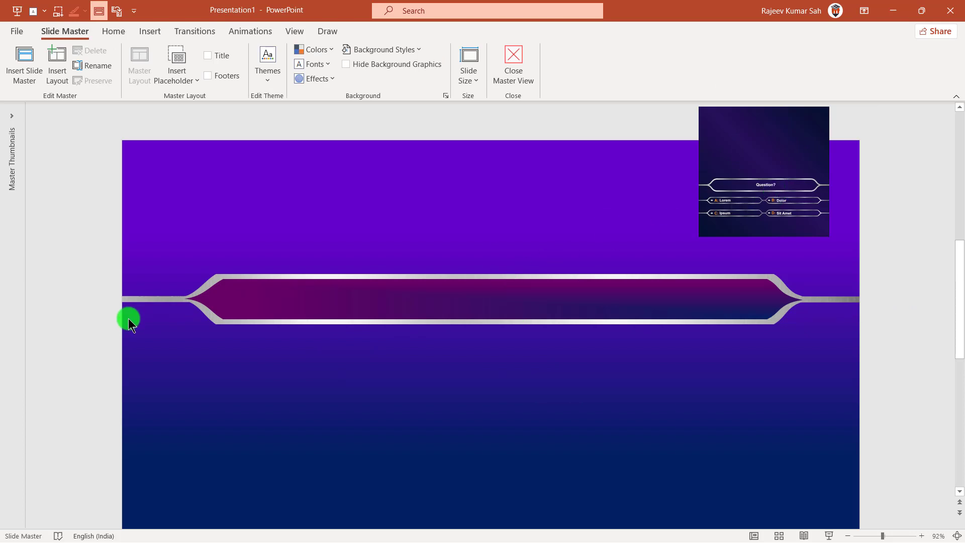
Group the banner's frame and inner panel with Ctrl+G
click(82, 216)
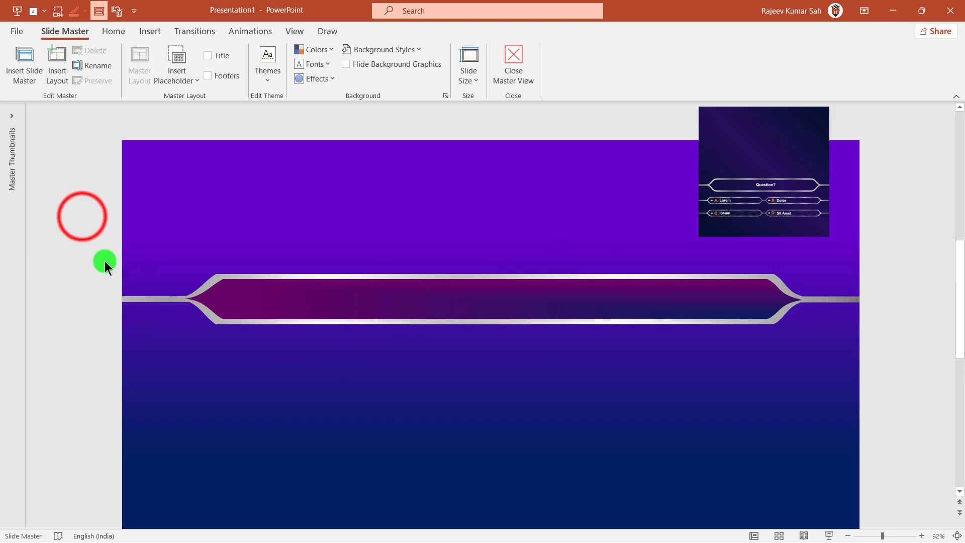
drag(81, 216, 959, 412)
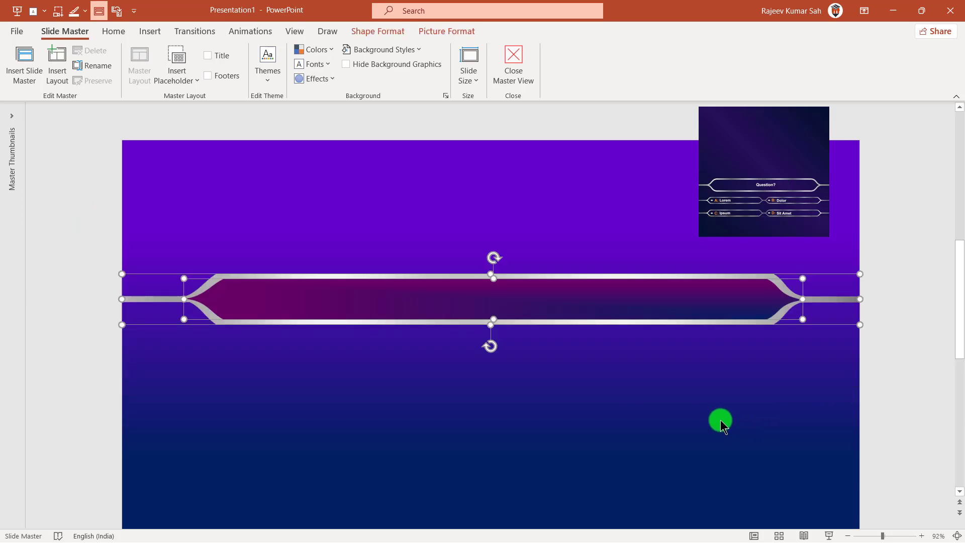
key(ctrl+g)
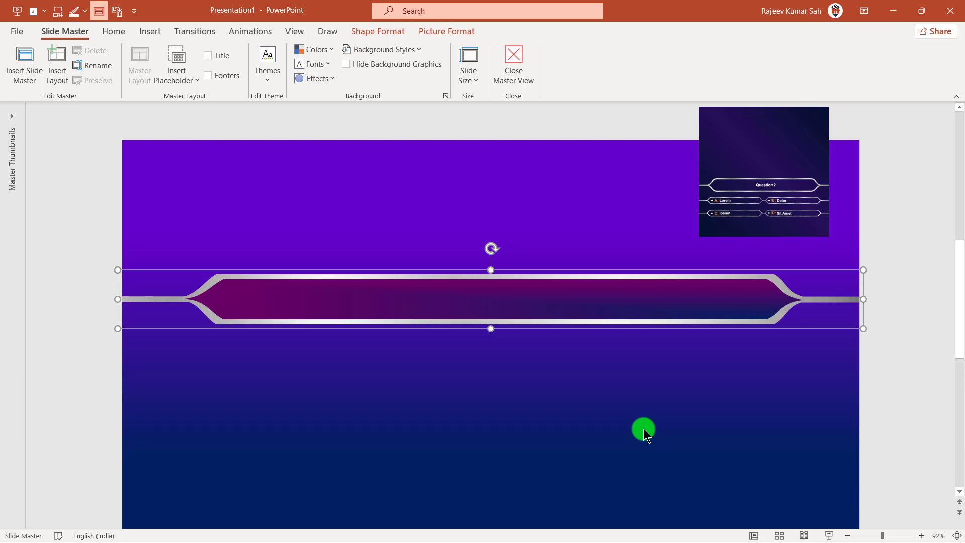
Place a copy of the banner below the original and begin narrowing it
mouse_move(523, 308)
mouse_down()
mouse_move(523, 394)
mouse_move(518, 372)
mouse_up()
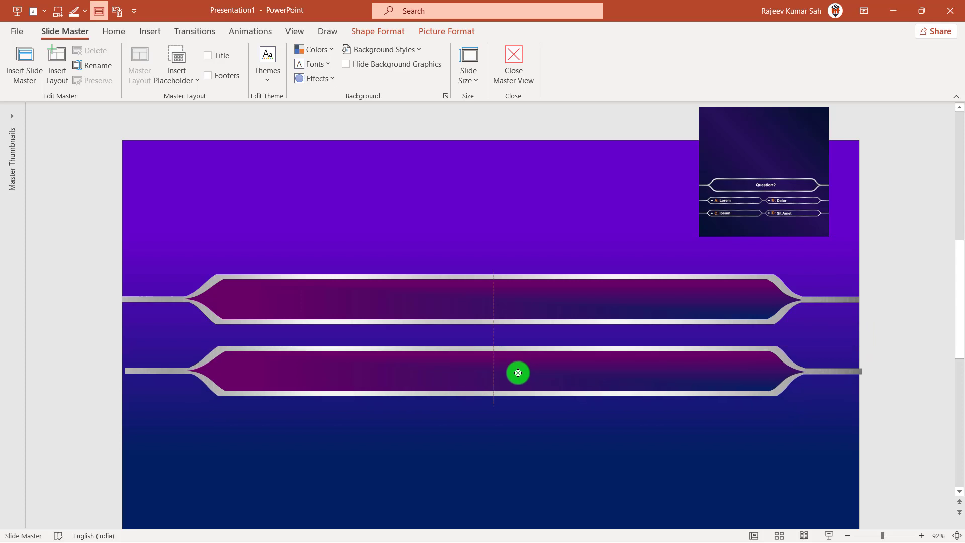
drag(515, 372, 513, 372)
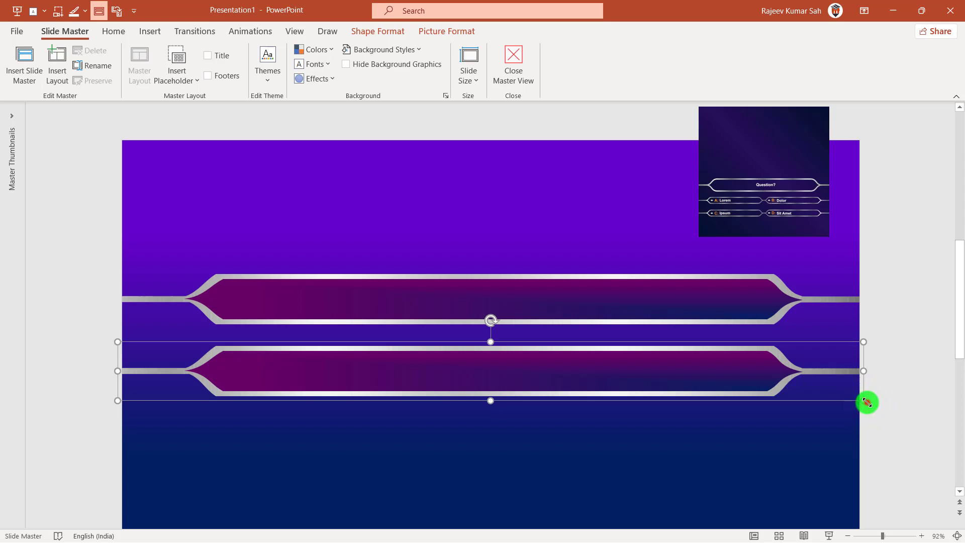
drag(866, 402, 513, 375)
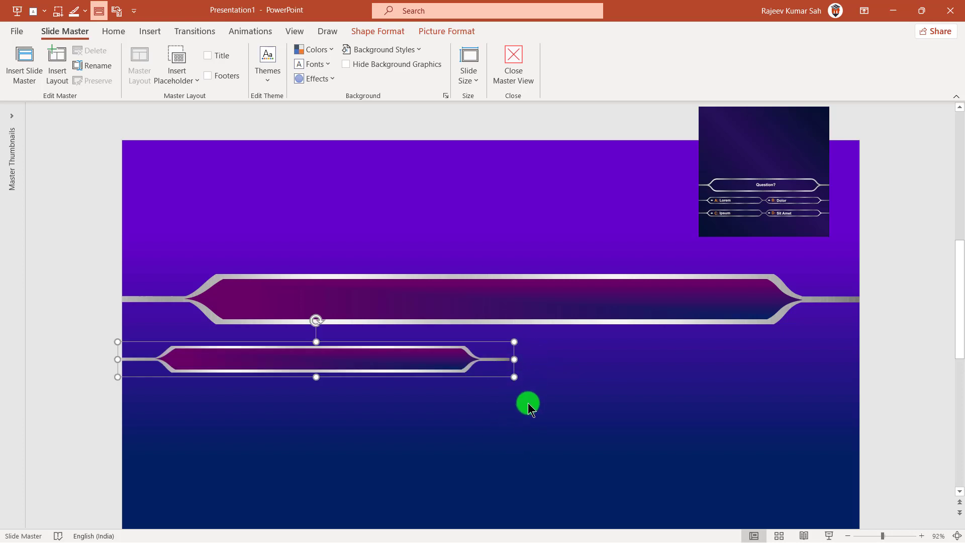
Narrow the first answer banner to end at the slide centre and adjust its height
click(295, 40)
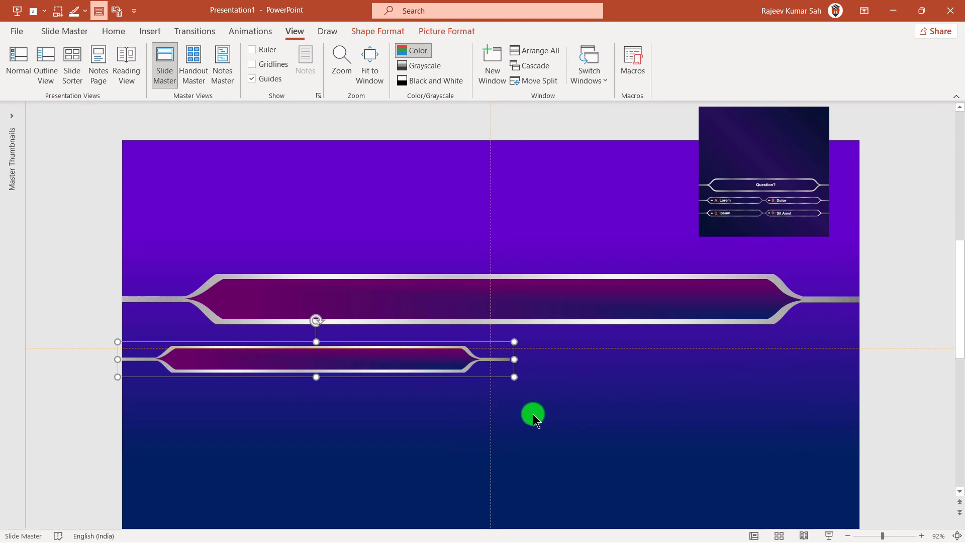
drag(514, 359, 492, 360)
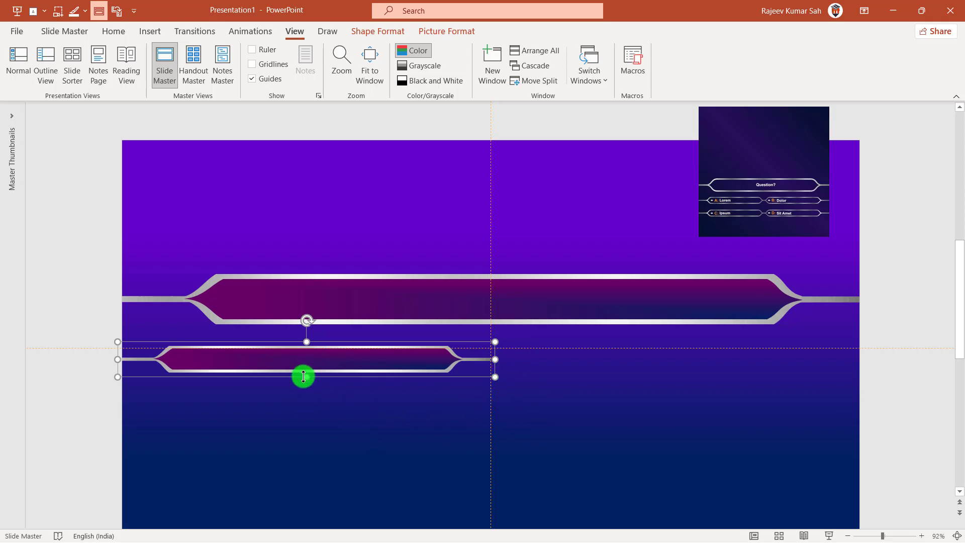
drag(303, 376, 305, 391)
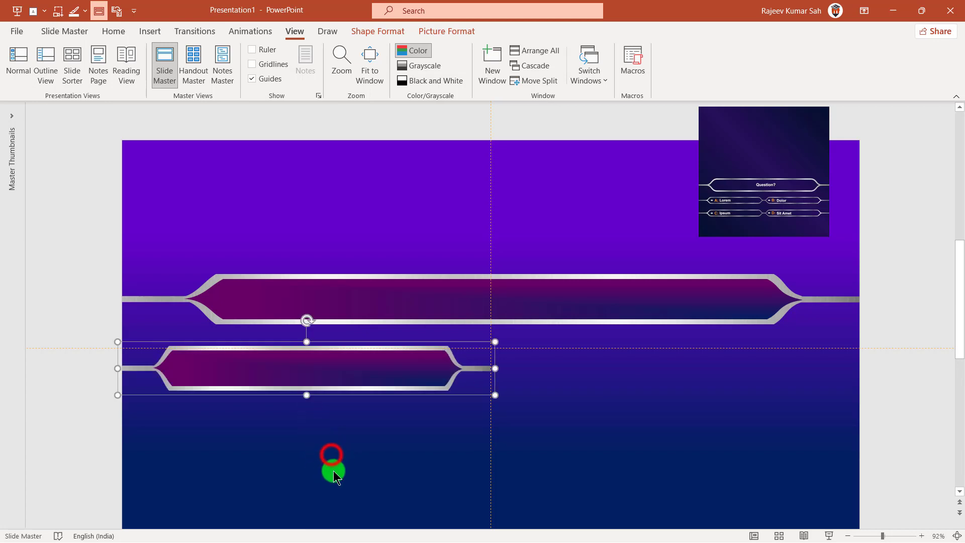
click(329, 456)
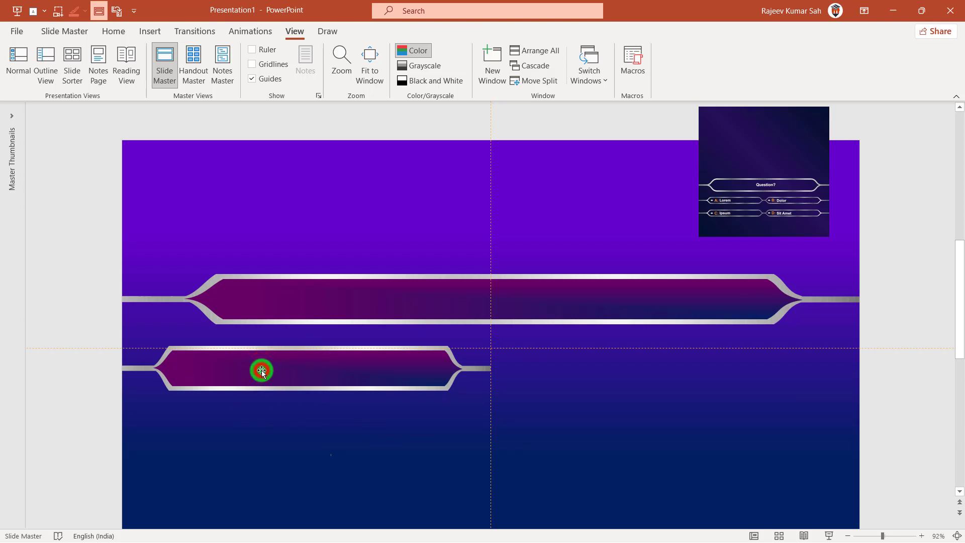
Copy the answer banner directly beneath it and select both left banners
click(262, 370)
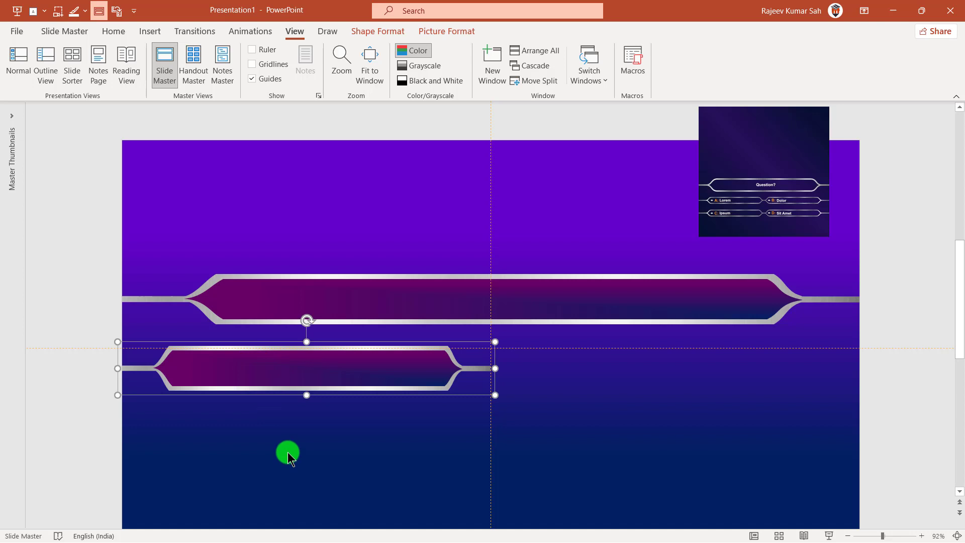
mouse_move(302, 372)
mouse_down()
mouse_move(309, 419)
mouse_move(290, 428)
mouse_move(664, 499)
mouse_up()
click(80, 329)
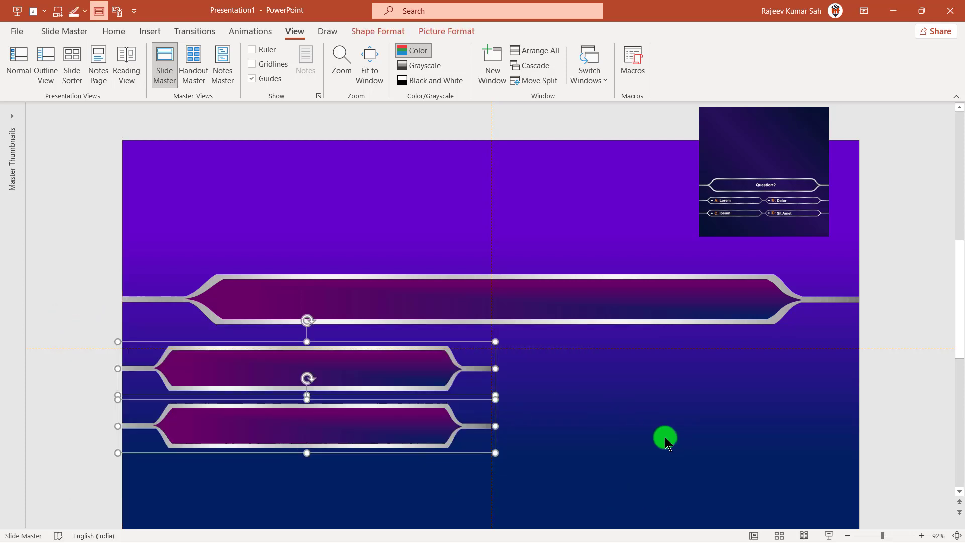
Centre-align the two left answer banners and copy the pair onto the right half
click(458, 32)
click(767, 51)
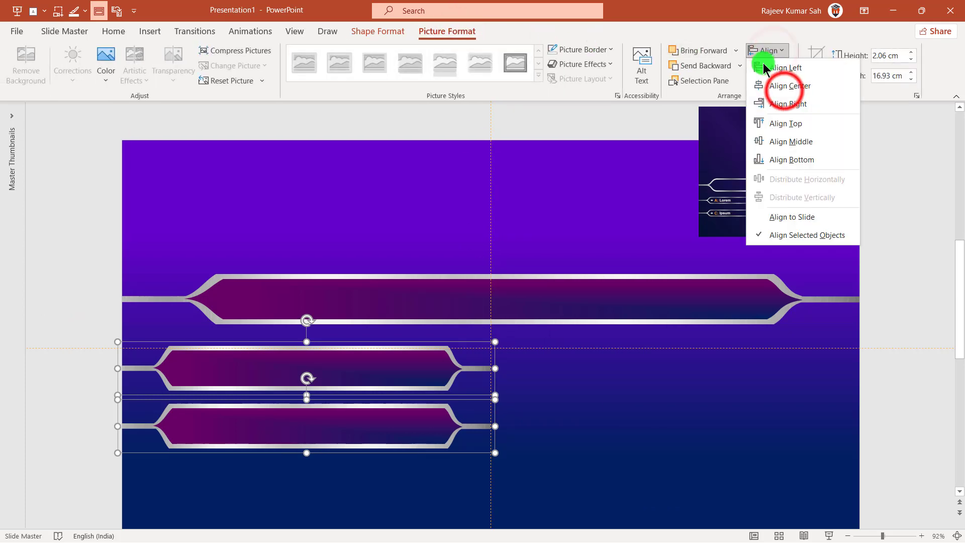
click(785, 94)
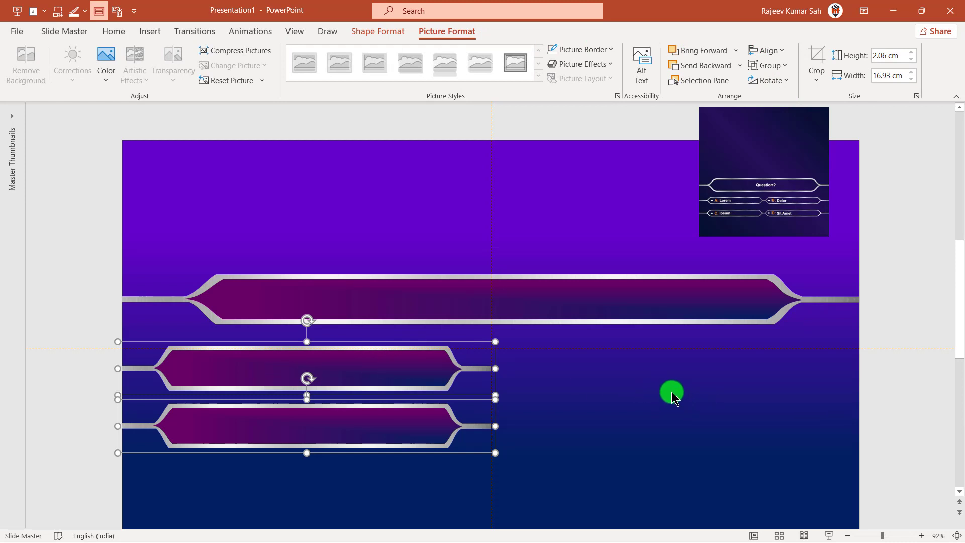
drag(231, 369, 592, 360)
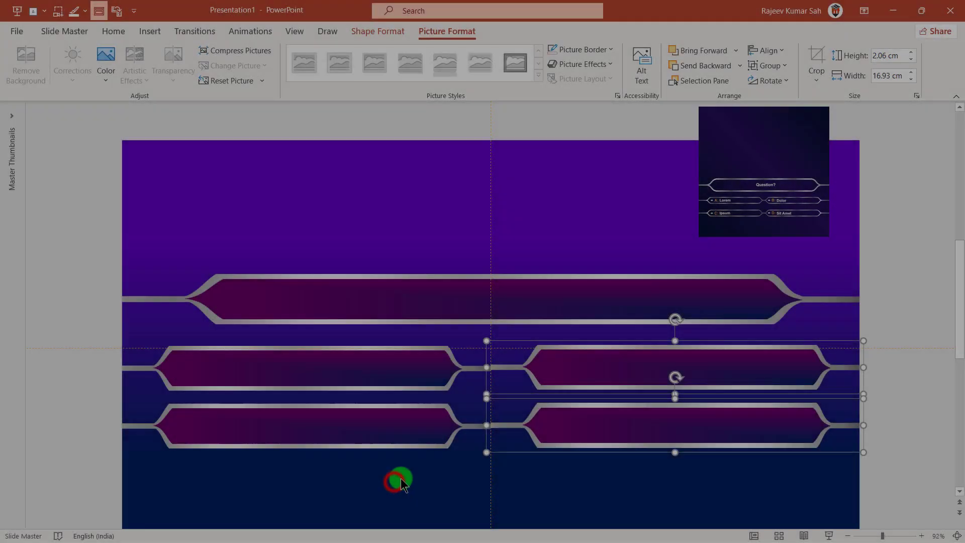
click(390, 480)
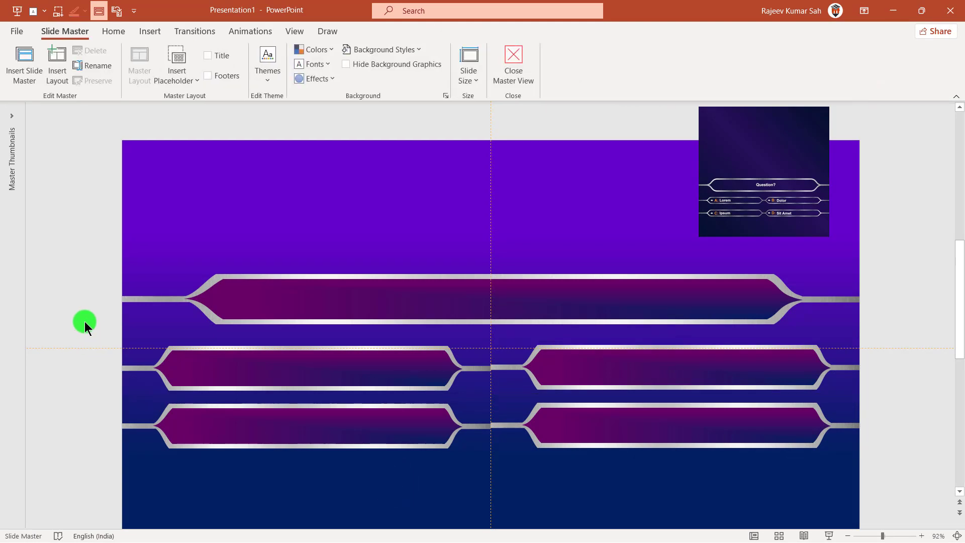
Align Middle the top row of answer banners, then the bottom row
drag(62, 321, 962, 428)
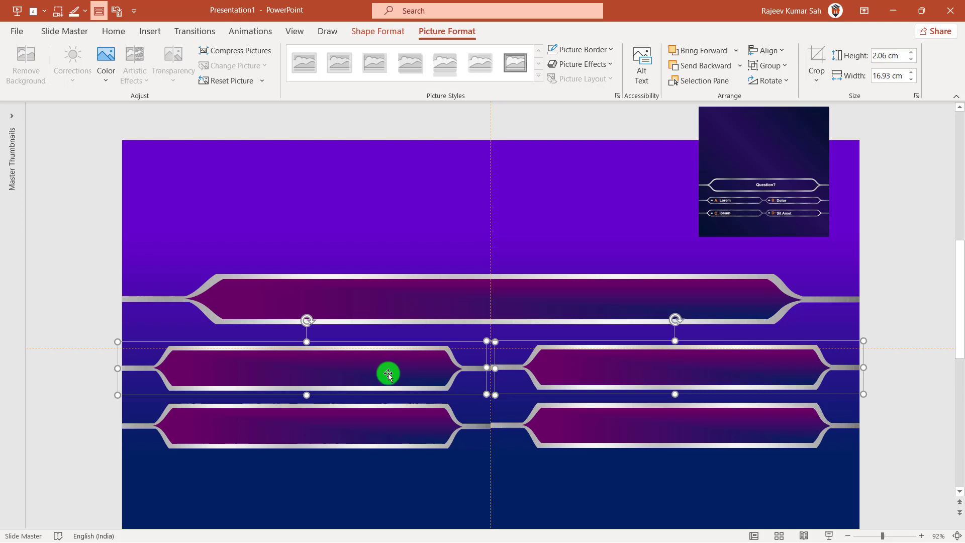
click(769, 50)
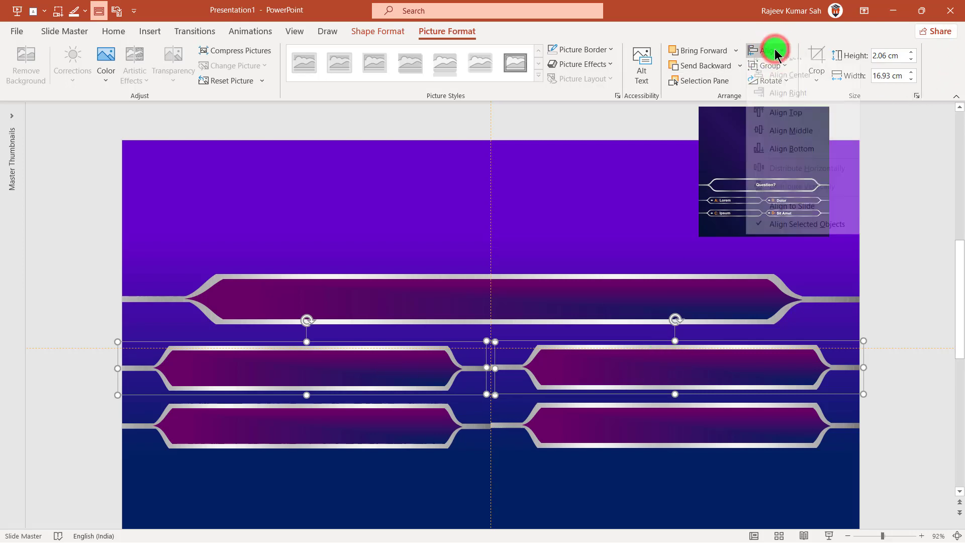
click(809, 142)
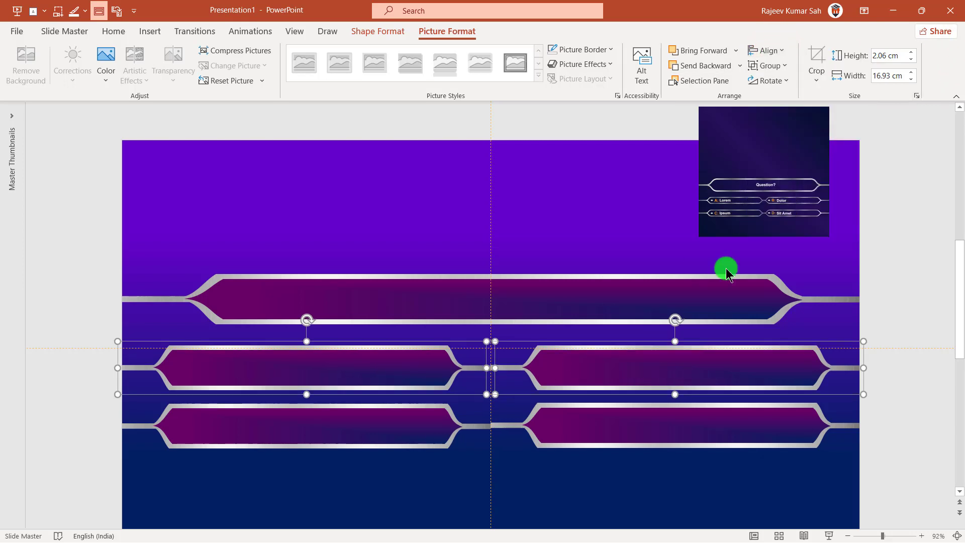
click(532, 491)
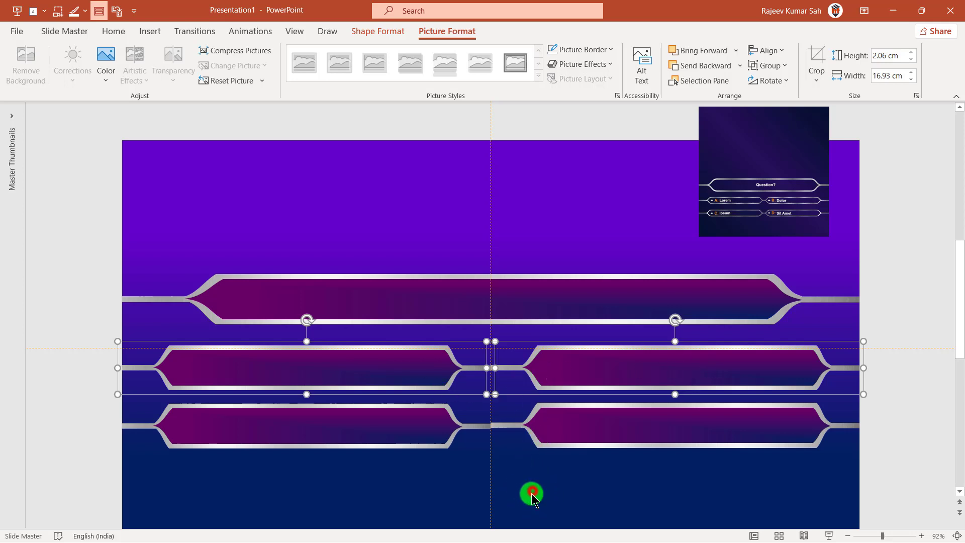
drag(71, 390, 860, 486)
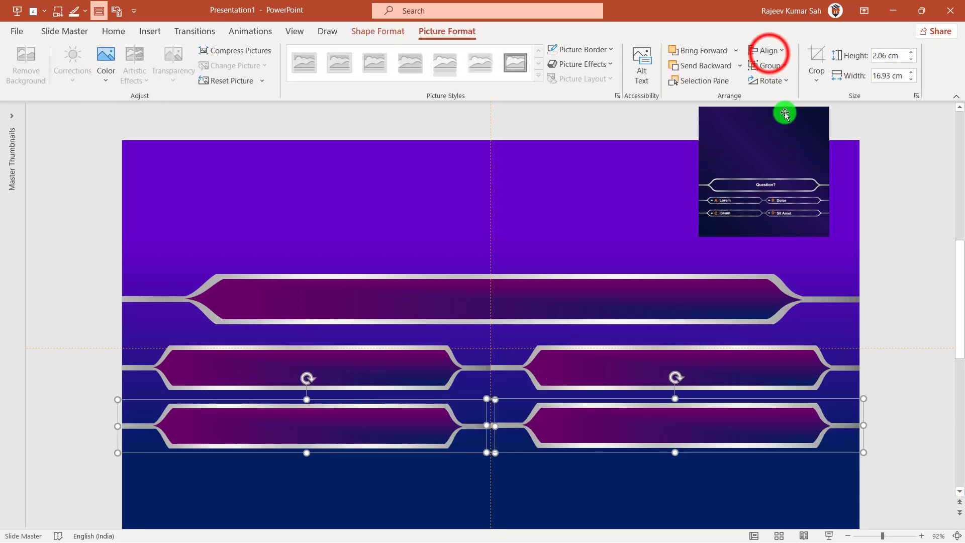
click(769, 52)
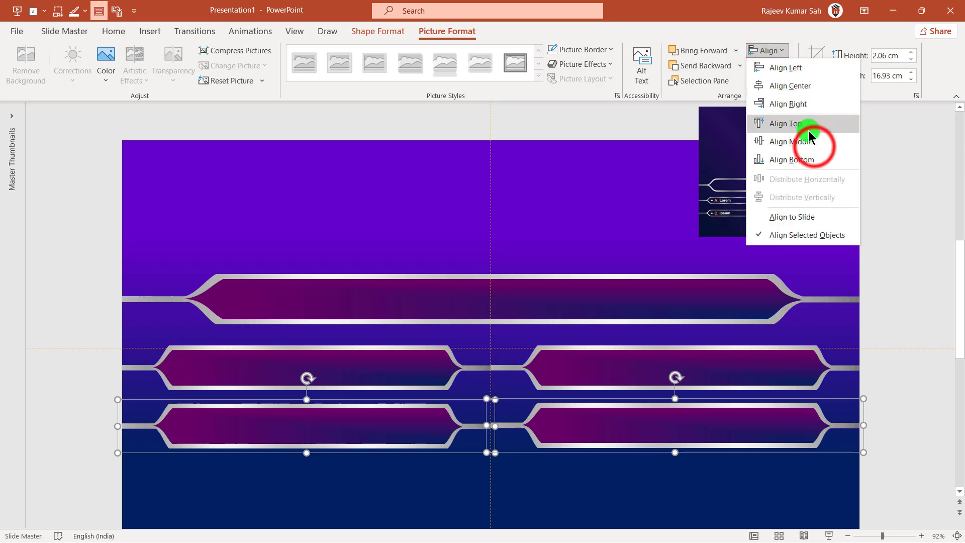
click(815, 151)
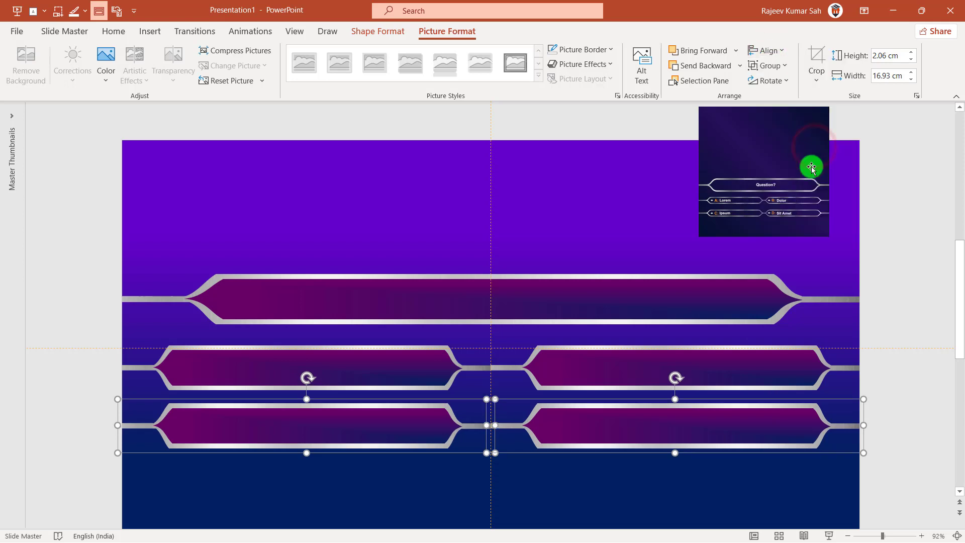
click(549, 508)
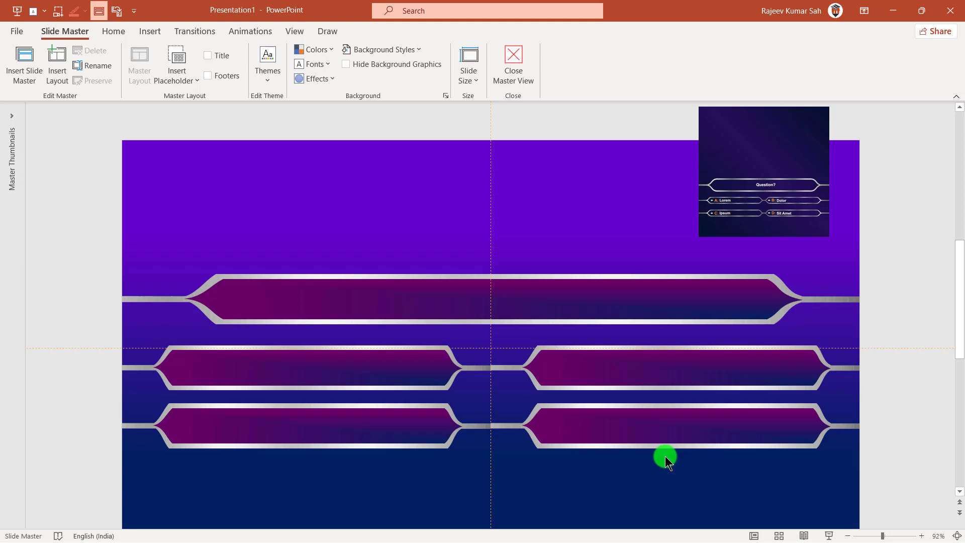
Delete the finished-quiz reference thumbnail from the top right of the layout
click(783, 176)
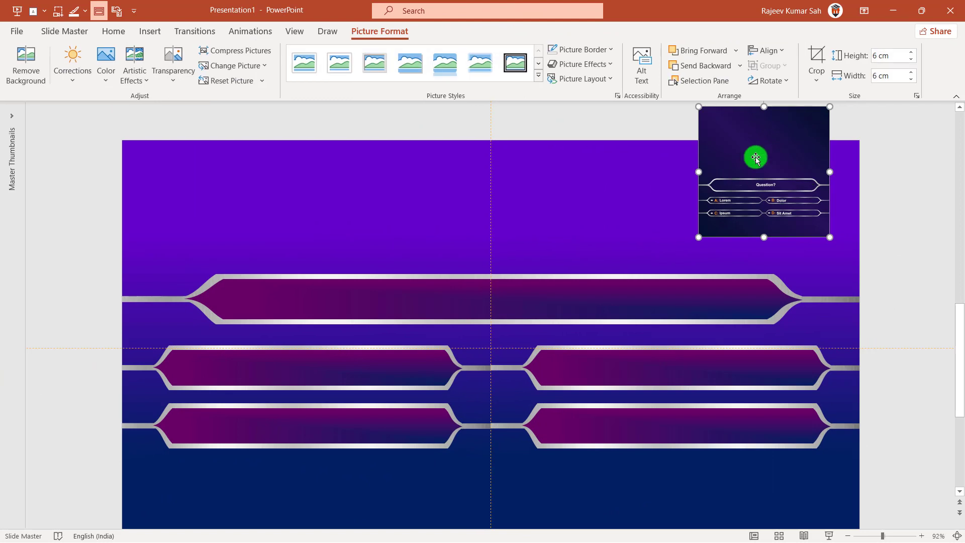
click(777, 180)
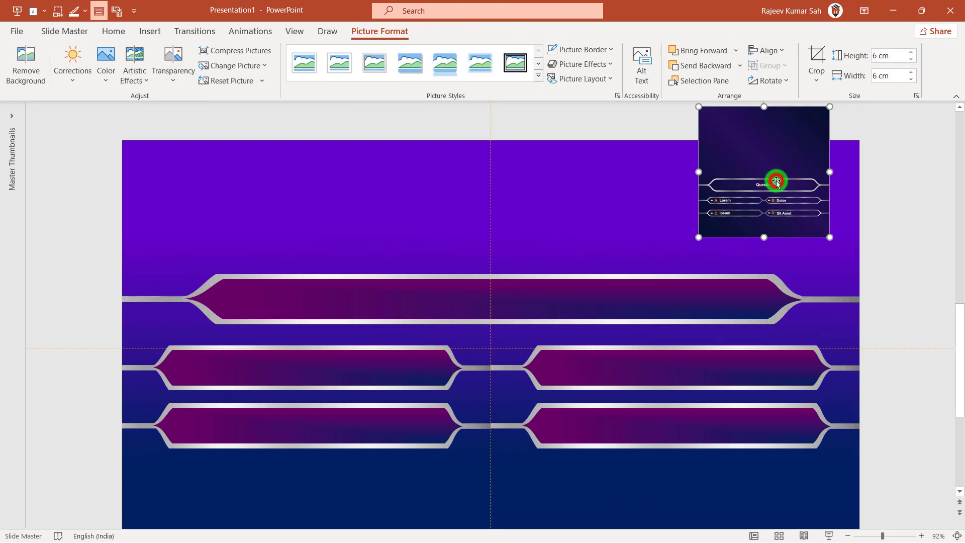
click(542, 202)
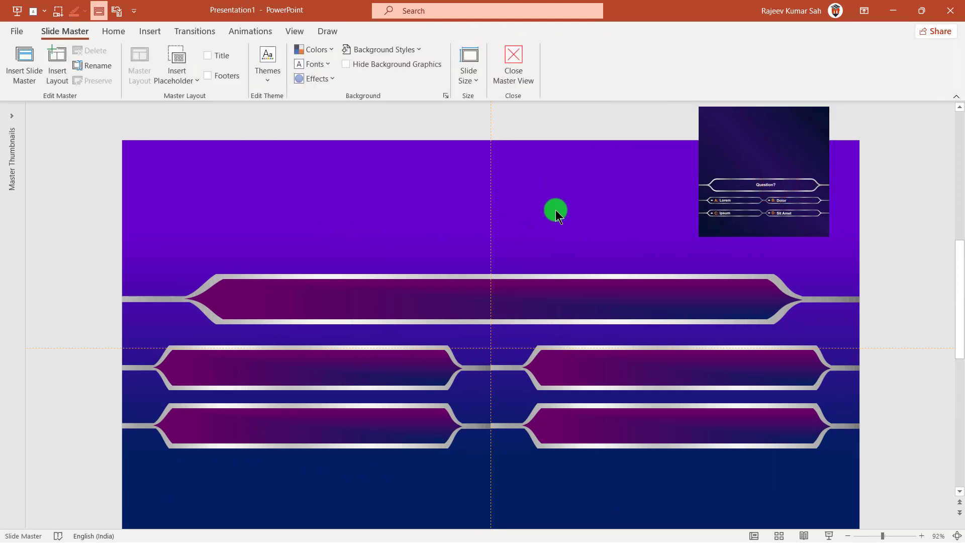
click(556, 210)
key(ctrl+z)
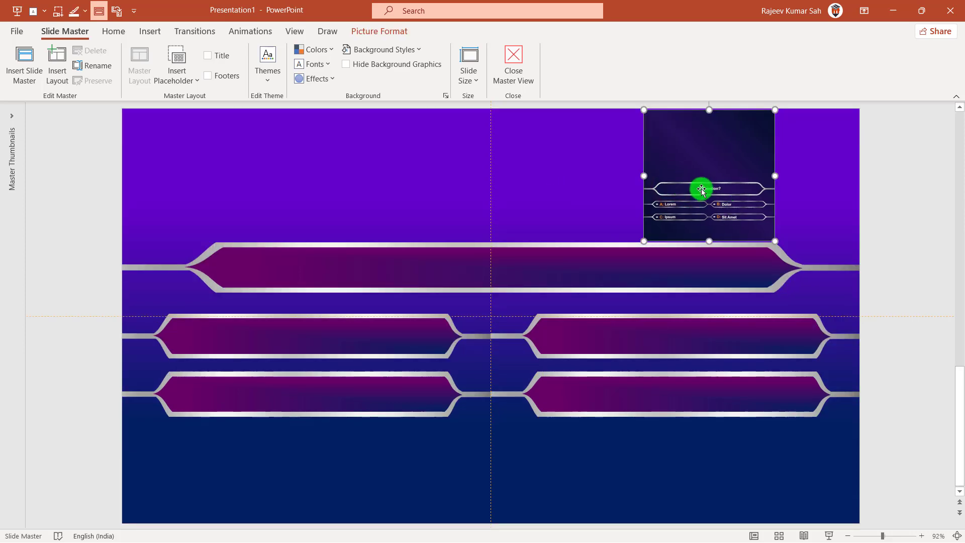
key(Delete)
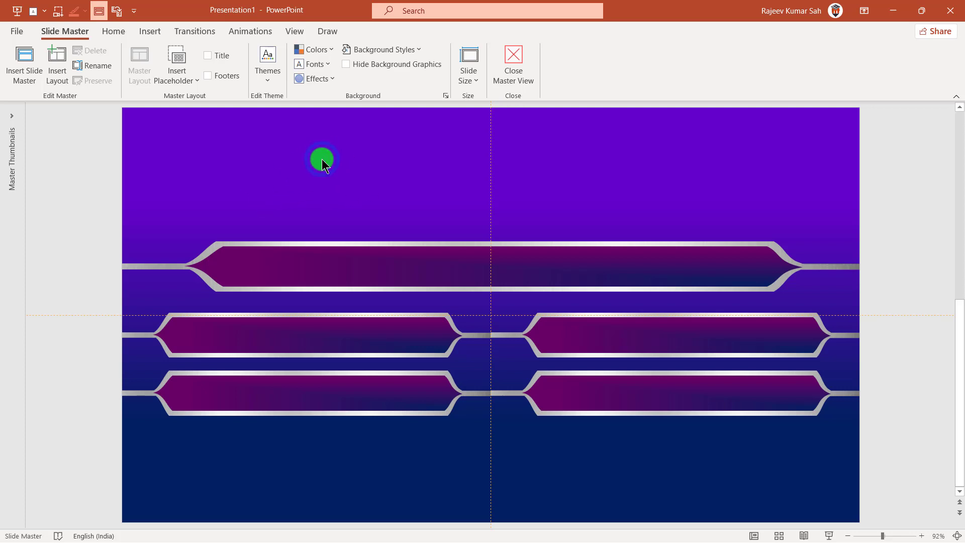
right_click(321, 159)
Set the layout background to Picture or texture fill and open the Online Pictures keyword search
click(348, 254)
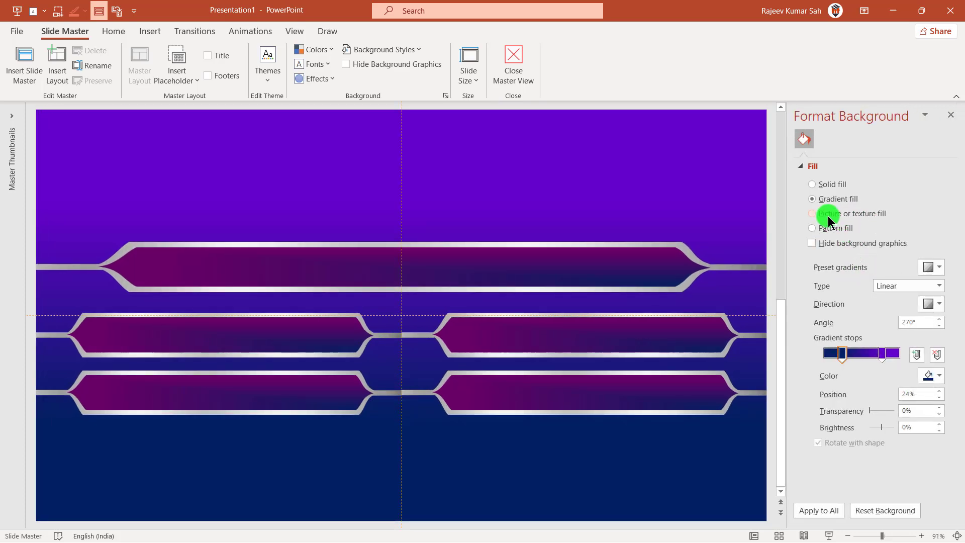
click(857, 215)
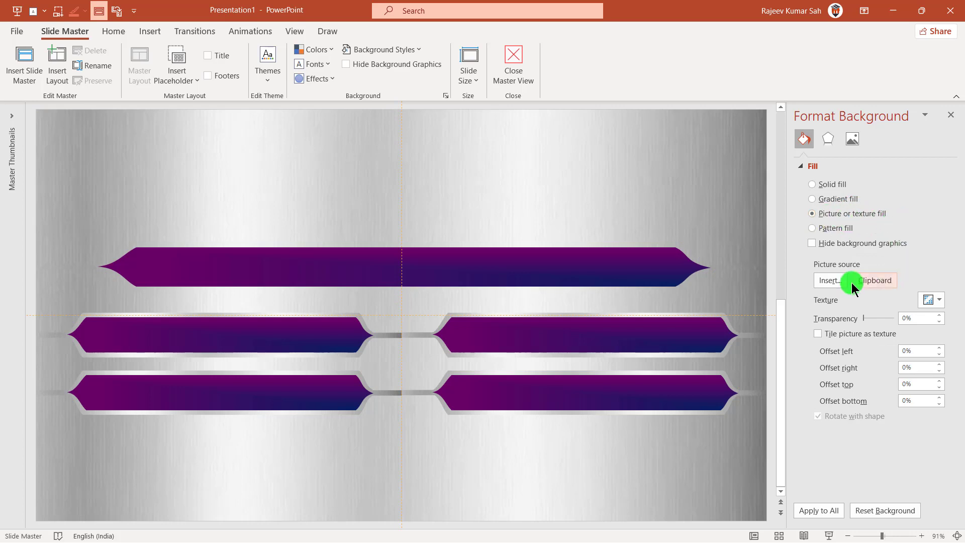
click(838, 280)
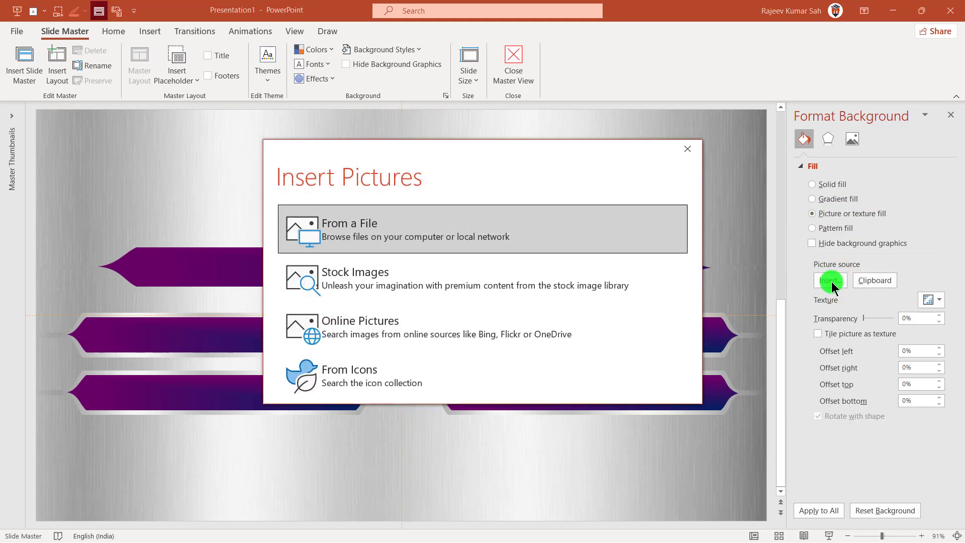
click(406, 326)
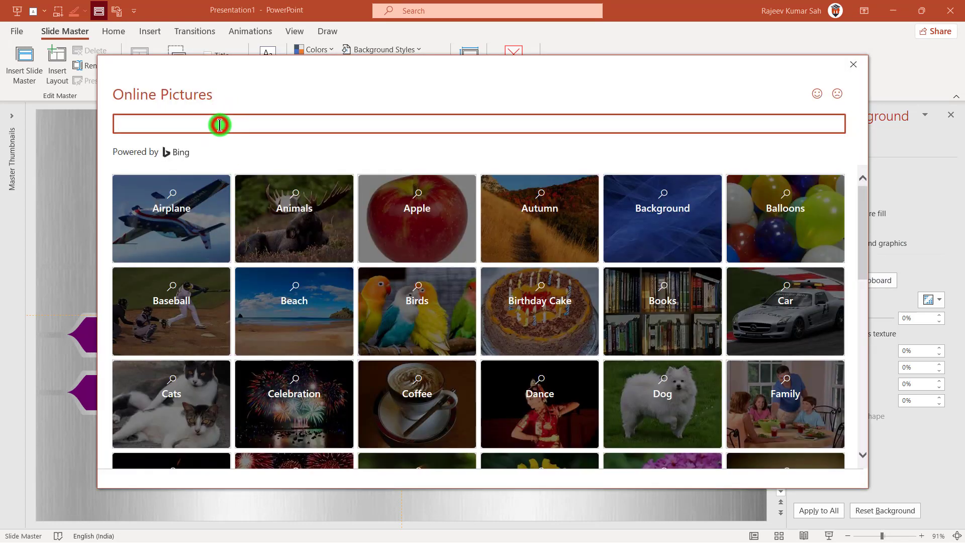
click(220, 125)
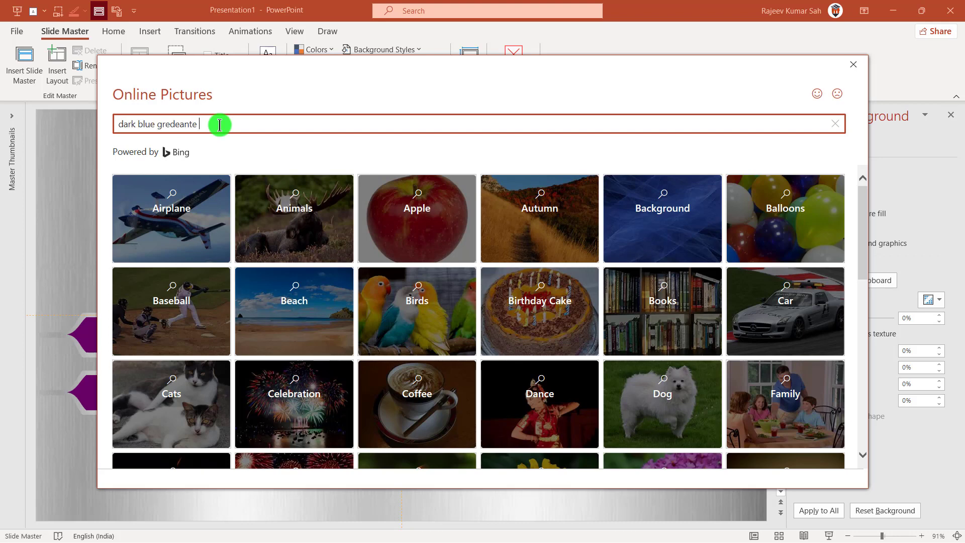
Search online pictures for 'dark blue gradient' and insert the dark blue textured image as the master background
key(Return)
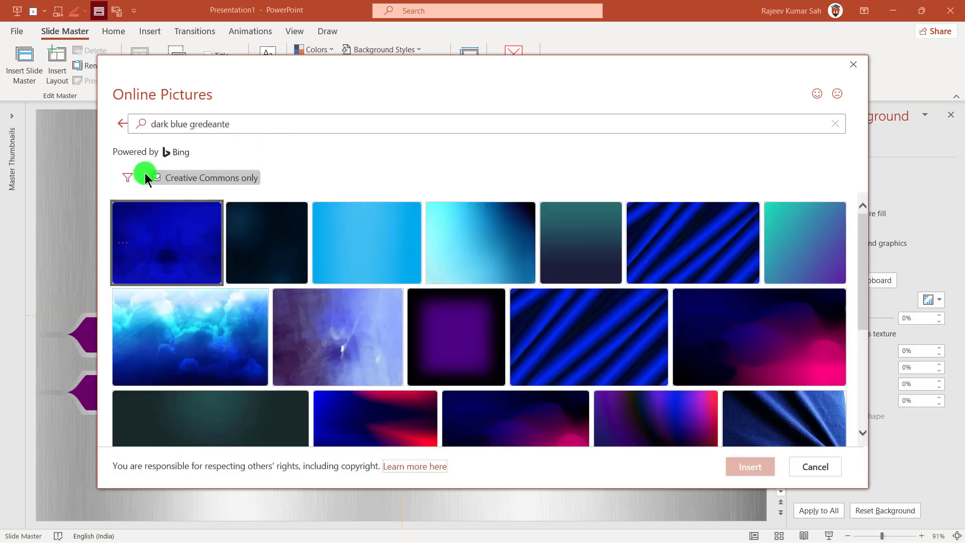
mouse_move(693, 242)
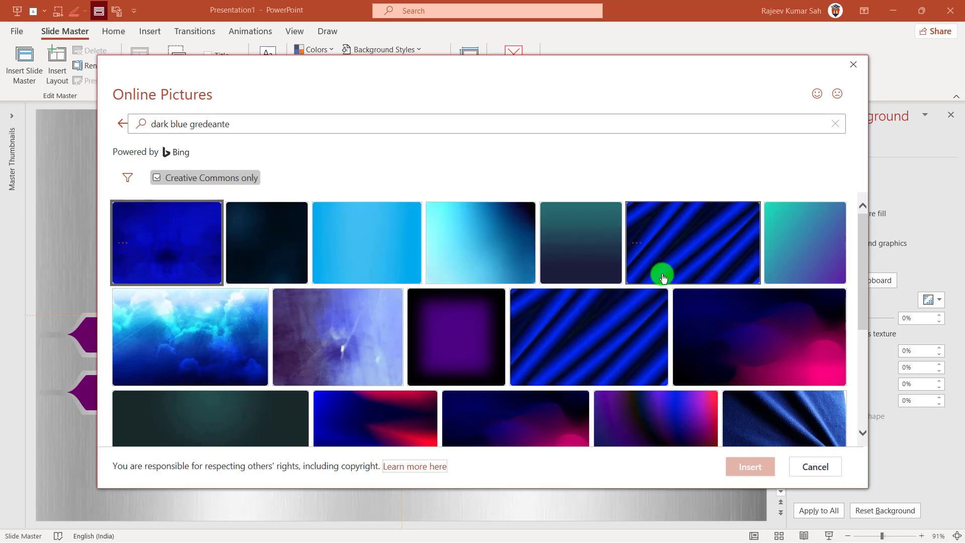
scroll(603, 284, down, 2)
scroll(467, 307, down, 2)
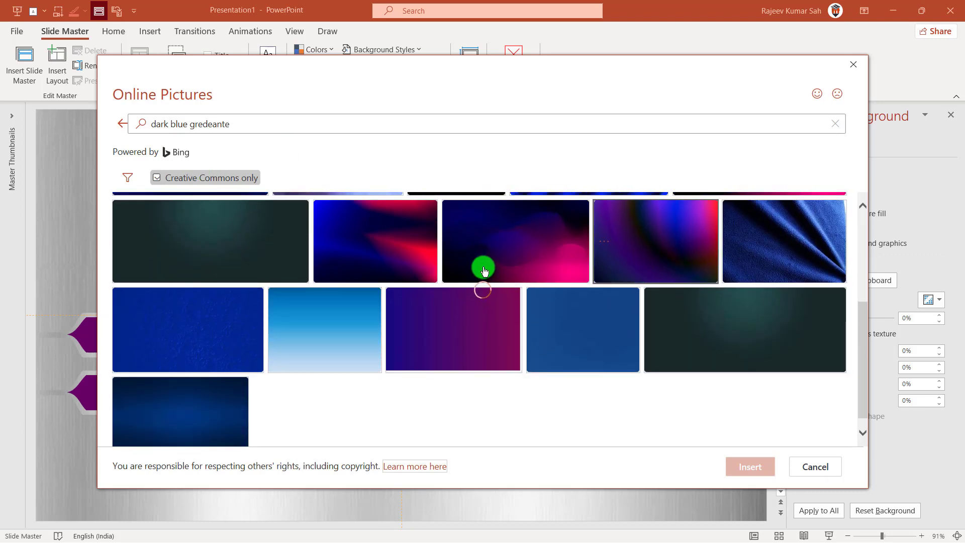
scroll(276, 334, down, 1)
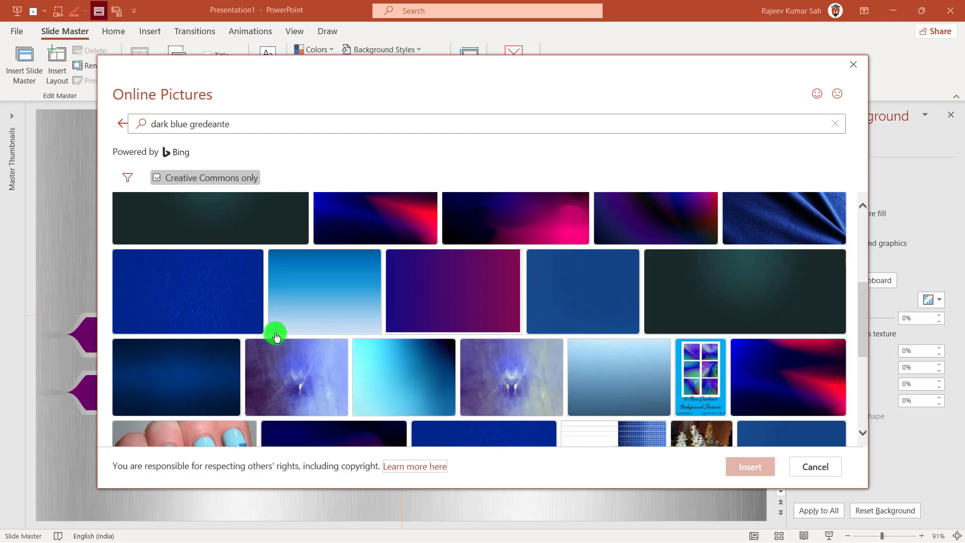
scroll(375, 323, down, 1)
scroll(180, 325, down, 2)
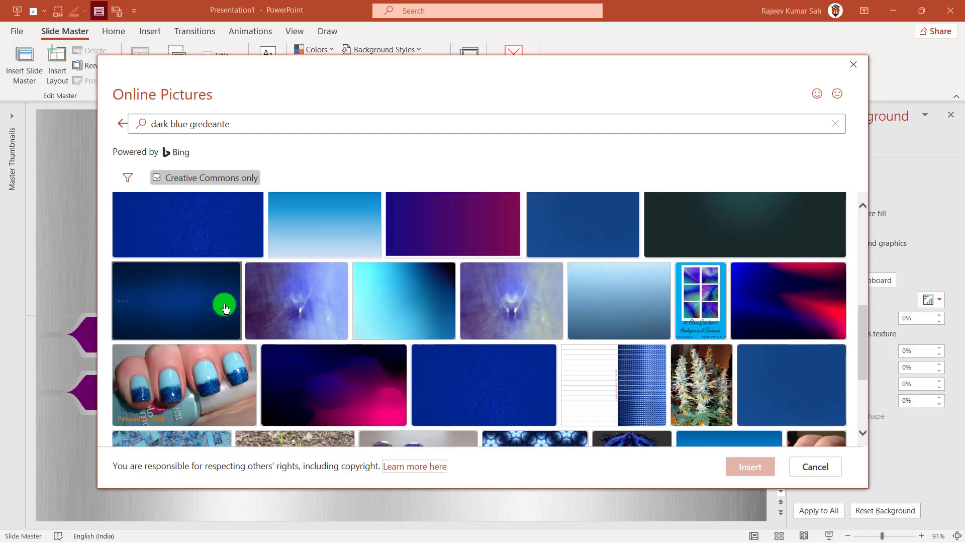
click(205, 303)
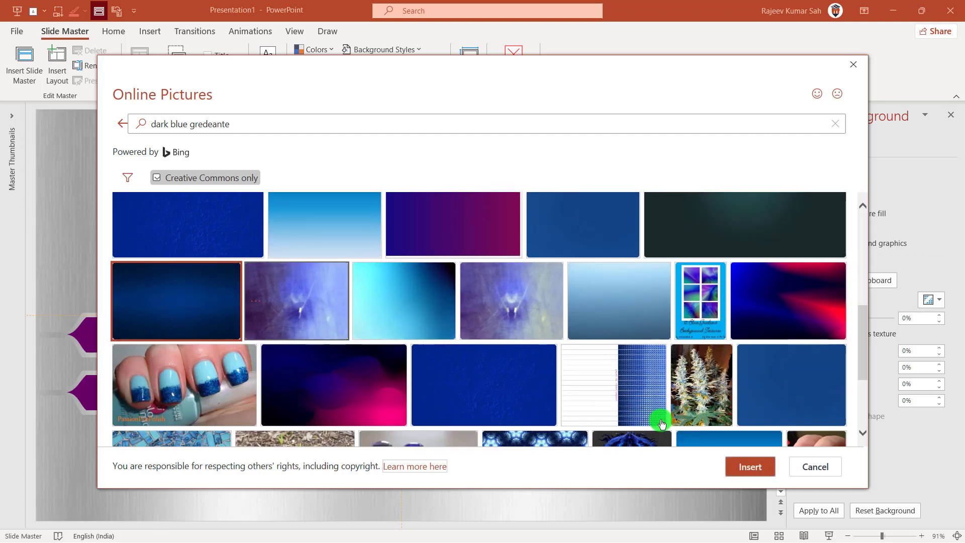
click(743, 470)
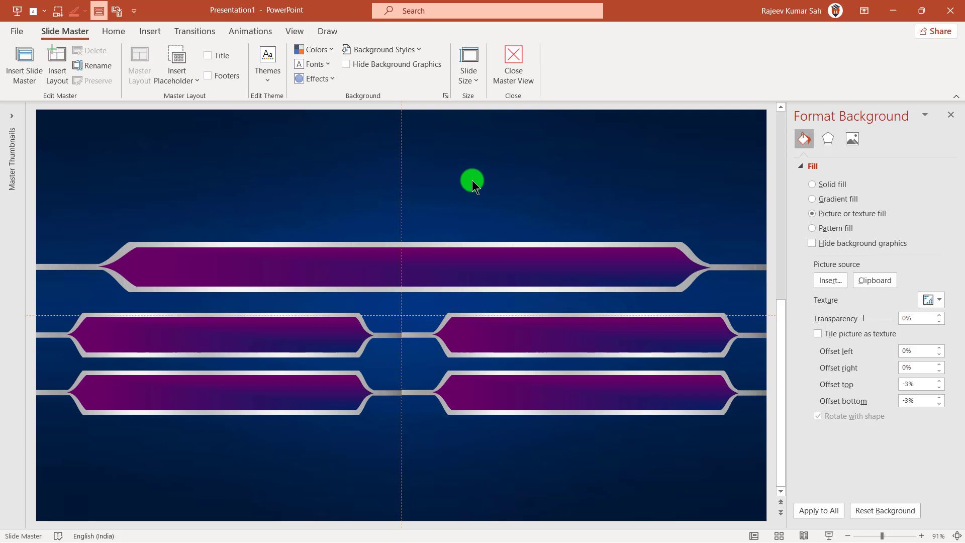
Select the top question bar and switch its fill to a picture from Online Pictures
click(320, 264)
click(333, 265)
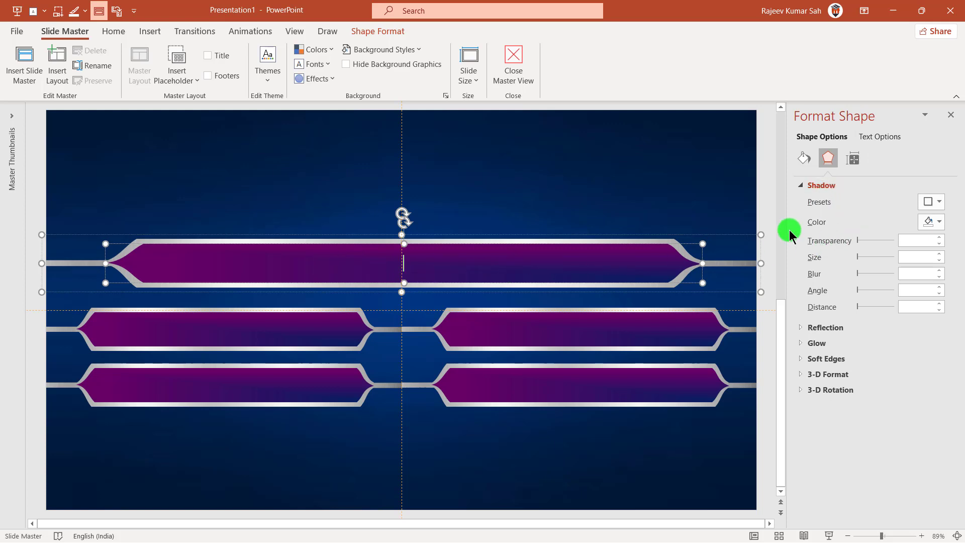
click(810, 160)
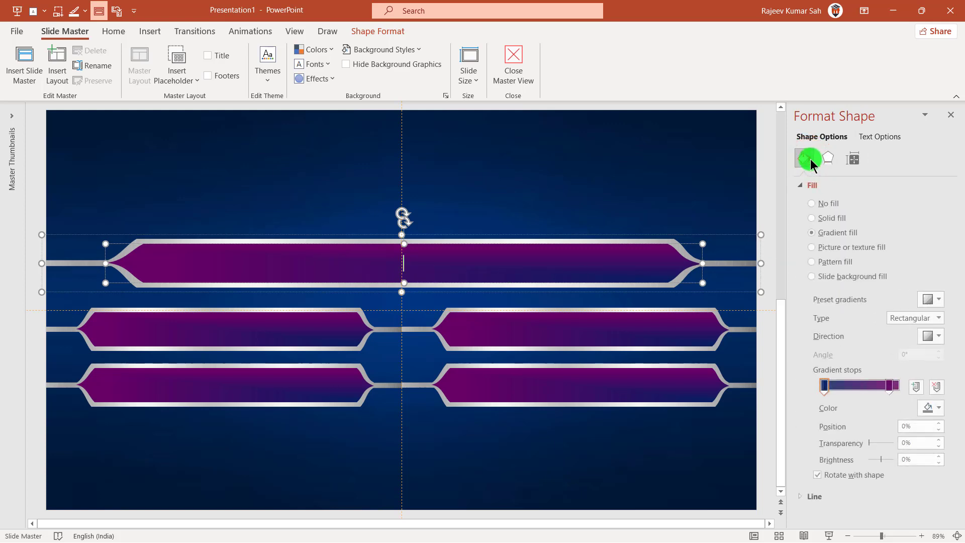
click(836, 247)
click(830, 314)
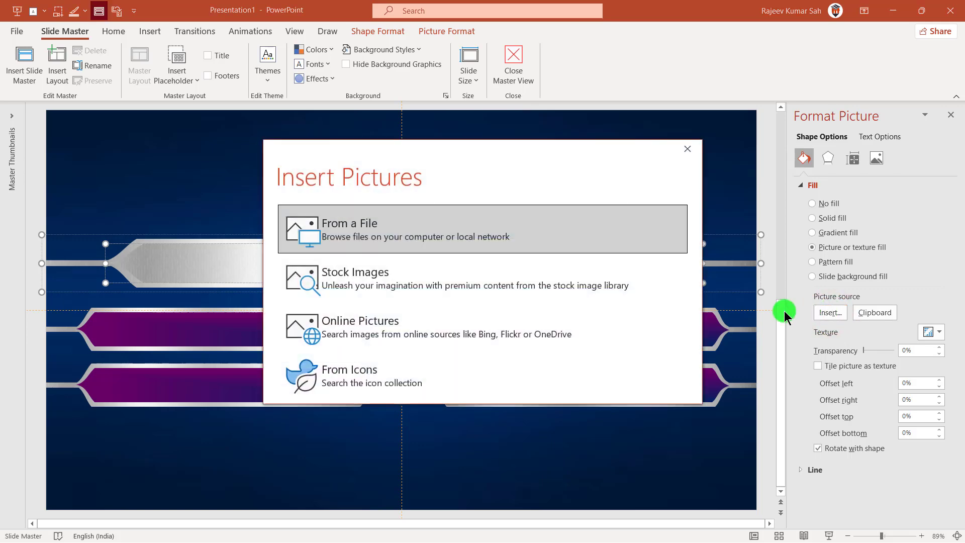
click(391, 334)
text(blue gredeante bg)
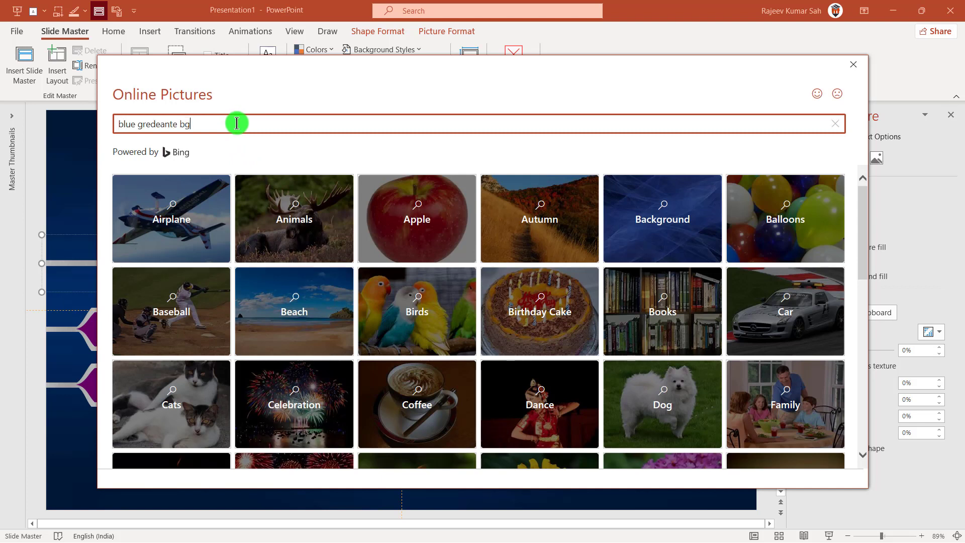
Search 'blue gradient bg' and fill the question bar with the brown image
key(Return)
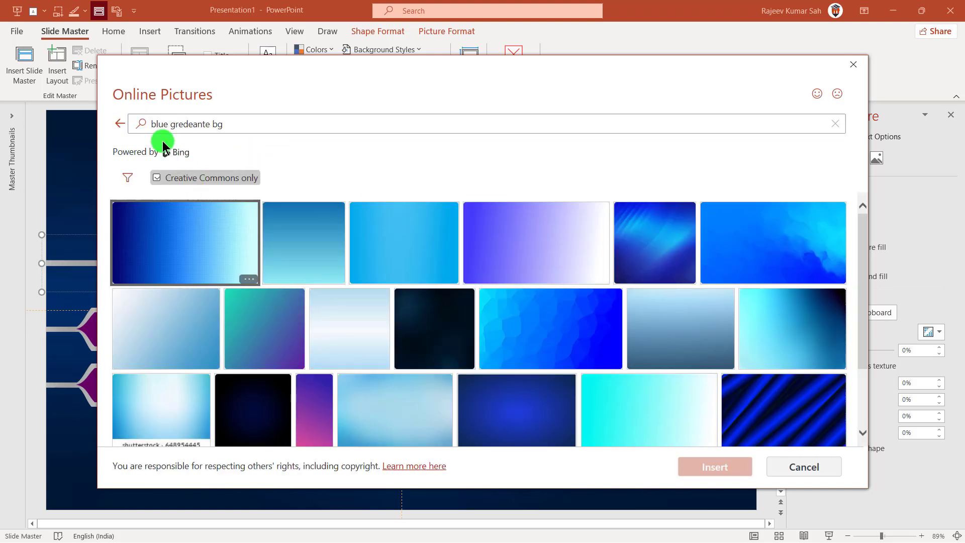
scroll(559, 224, down, 3)
mouse_move(516, 321)
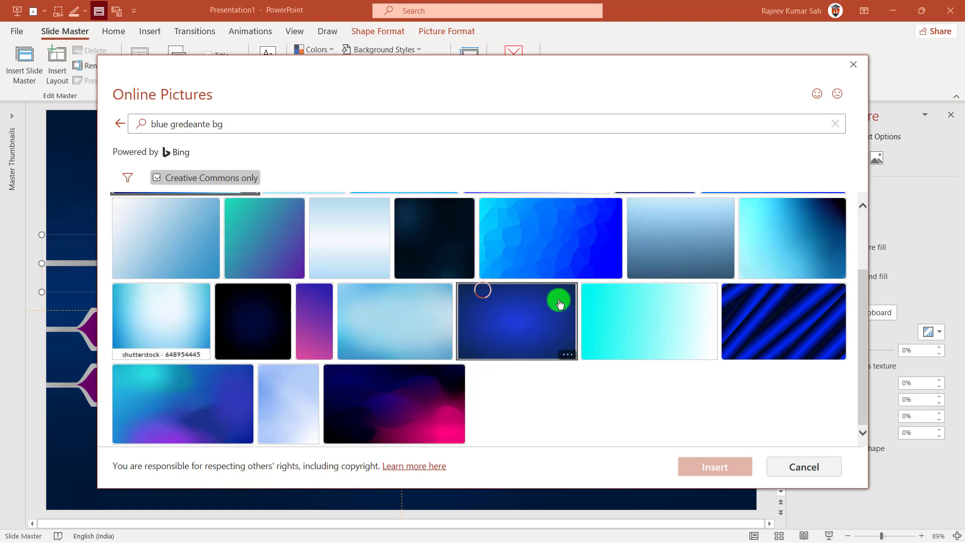
scroll(437, 344, down, 1)
scroll(427, 306, down, 1)
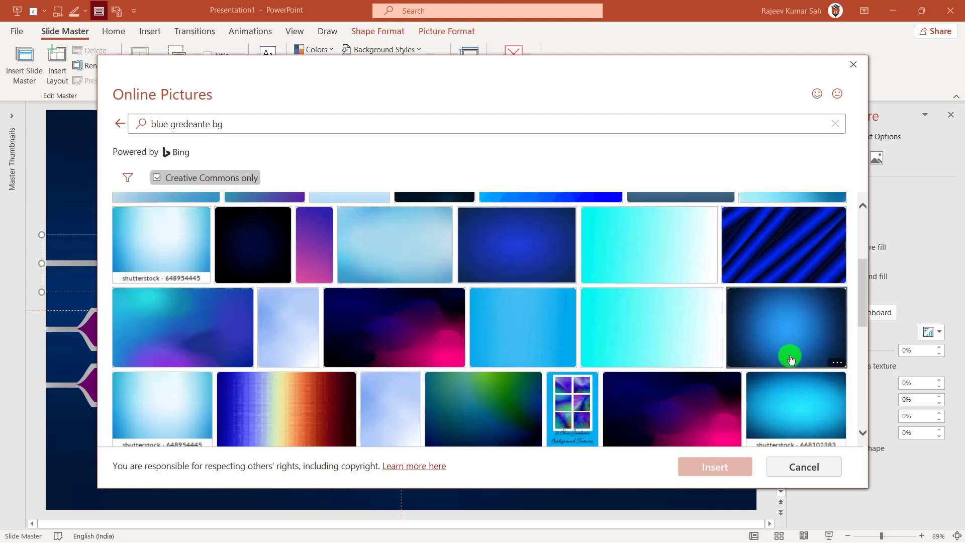
scroll(328, 295, down, 3)
scroll(445, 347, down, 3)
scroll(554, 326, down, 2)
scroll(555, 326, down, 5)
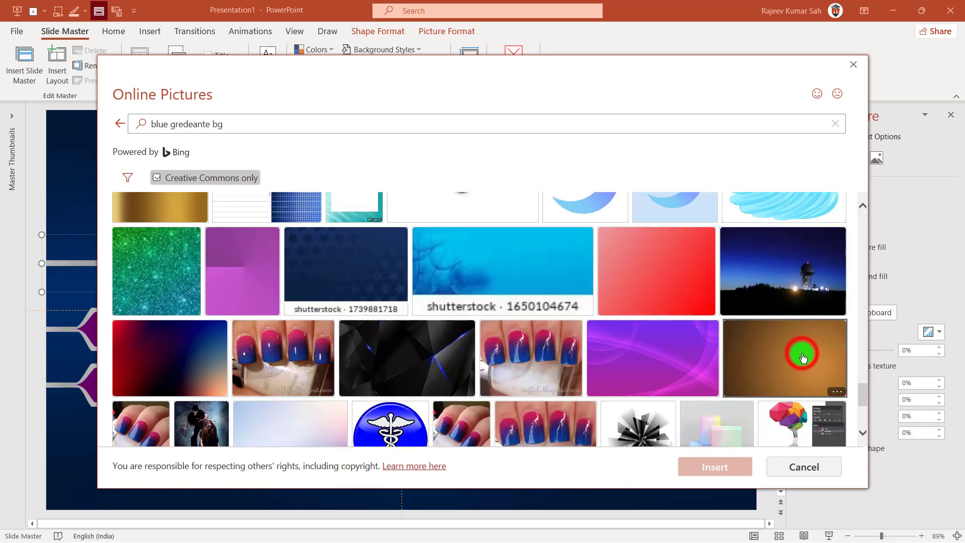
click(796, 359)
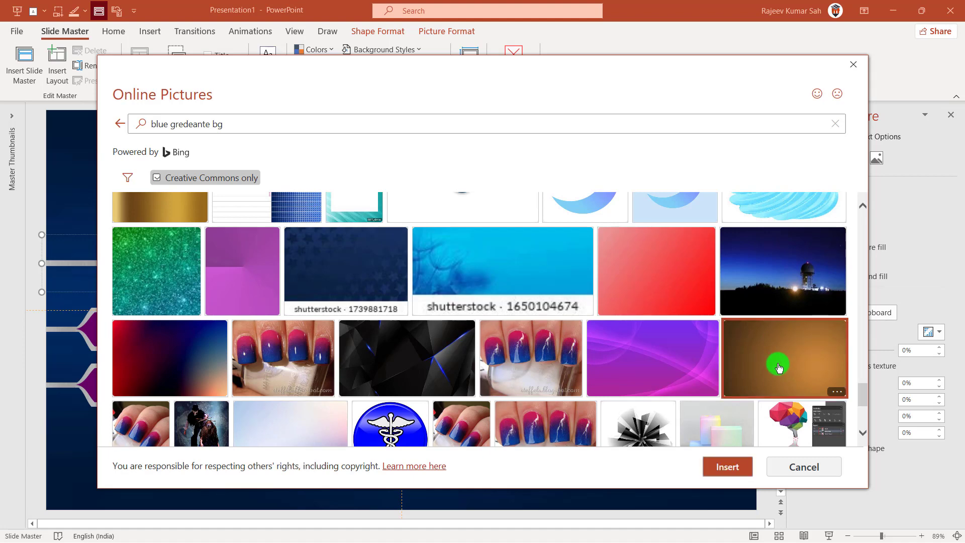
click(725, 466)
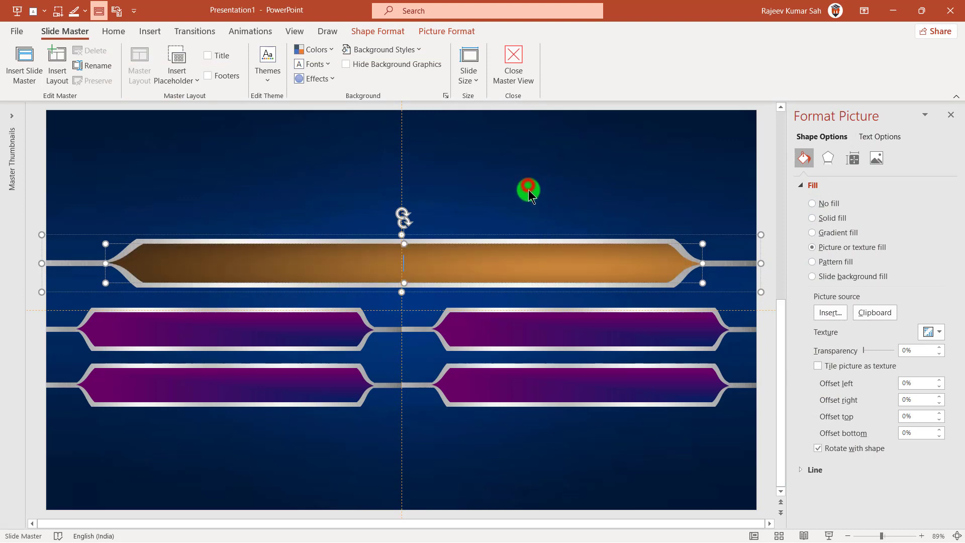
Ungroup the question bar and the two upper purple answer bars
click(528, 192)
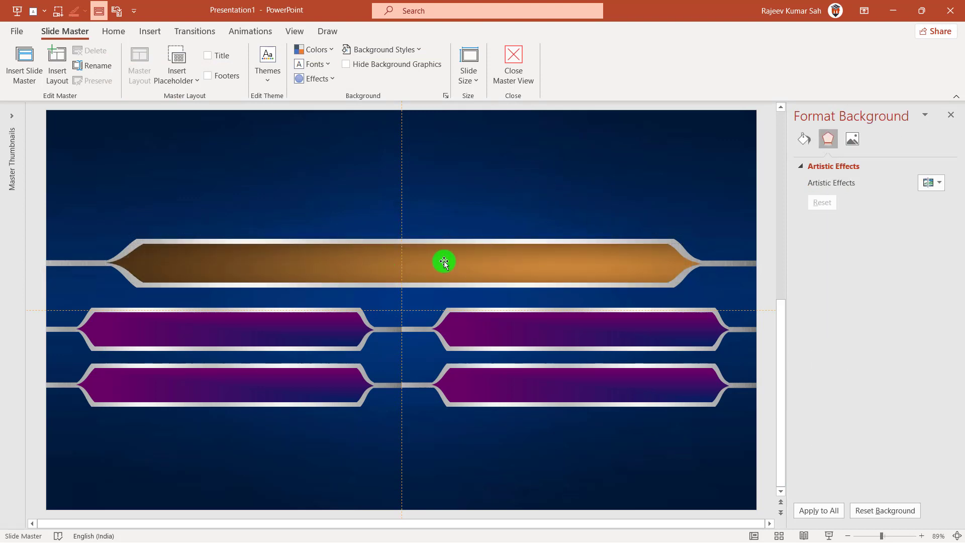
click(495, 264)
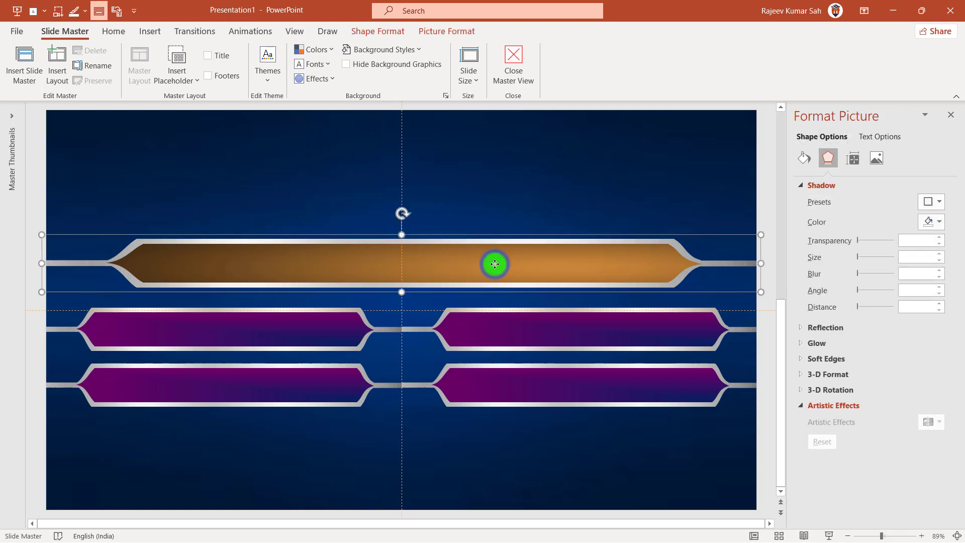
right_click(494, 263)
mouse_move(528, 352)
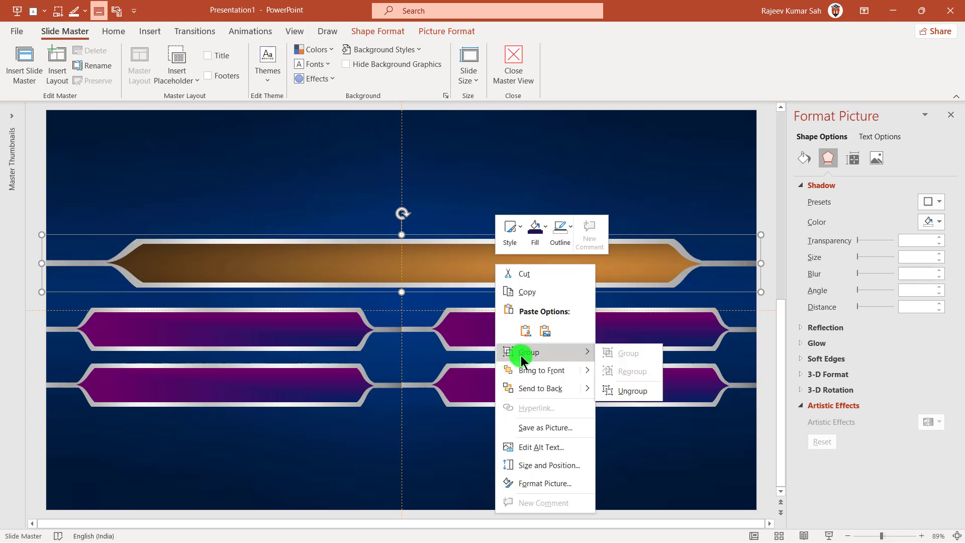
click(621, 391)
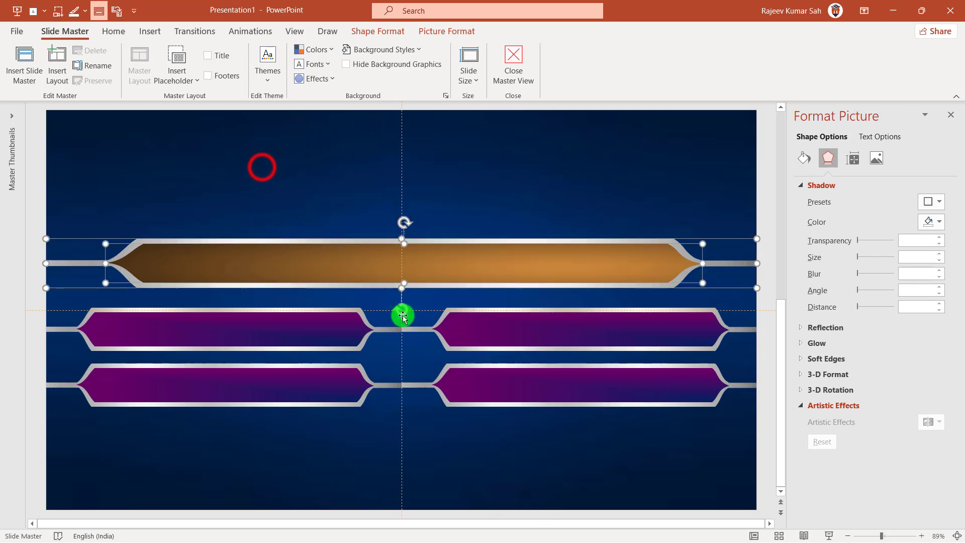
click(262, 168)
click(282, 324)
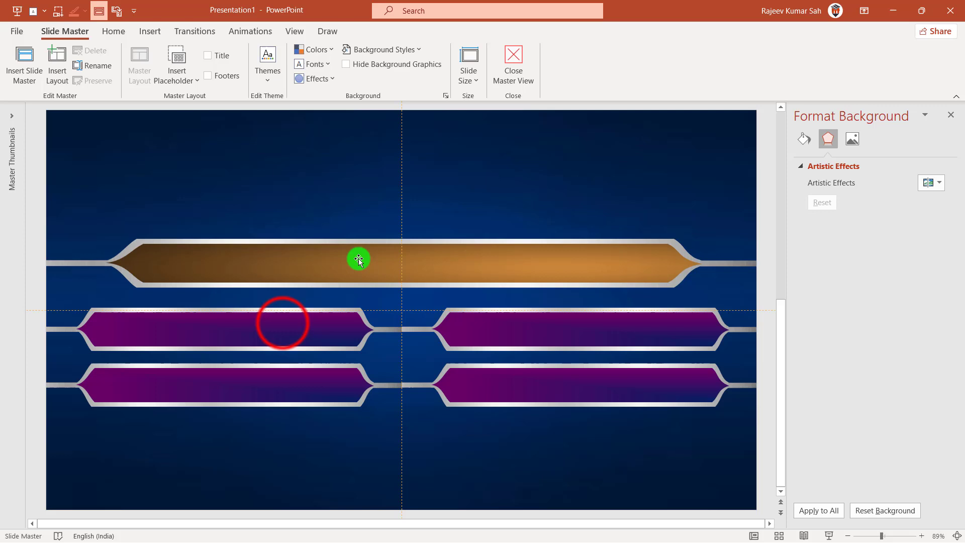
right_click(283, 324)
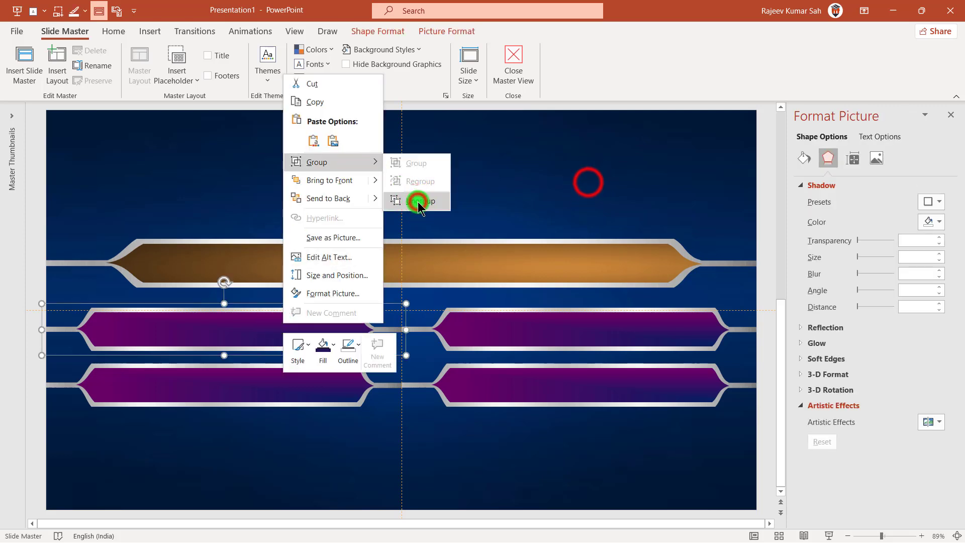
click(416, 200)
click(588, 182)
click(532, 322)
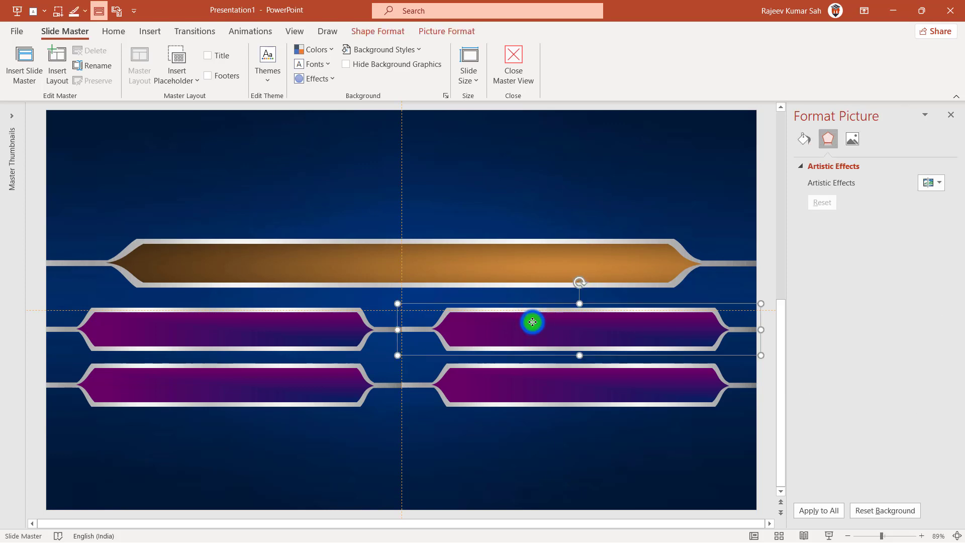
right_click(532, 321)
mouse_move(567, 160)
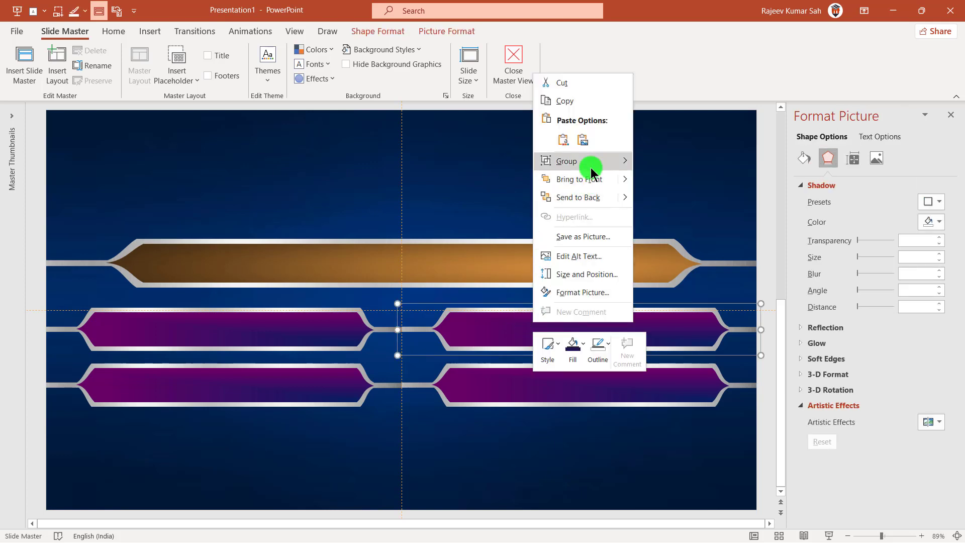
click(668, 200)
Ungroup the lower-left and lower-right purple answer bars
click(257, 385)
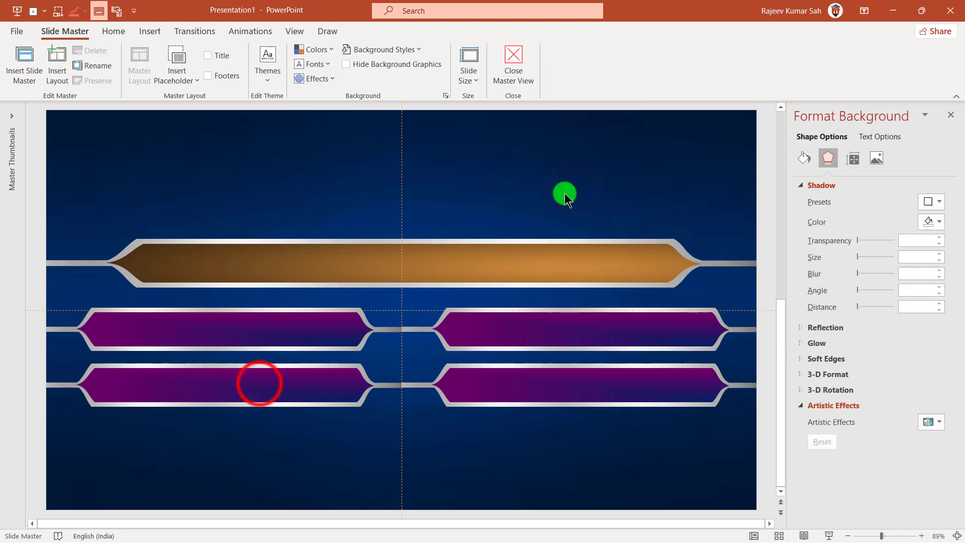
click(257, 387)
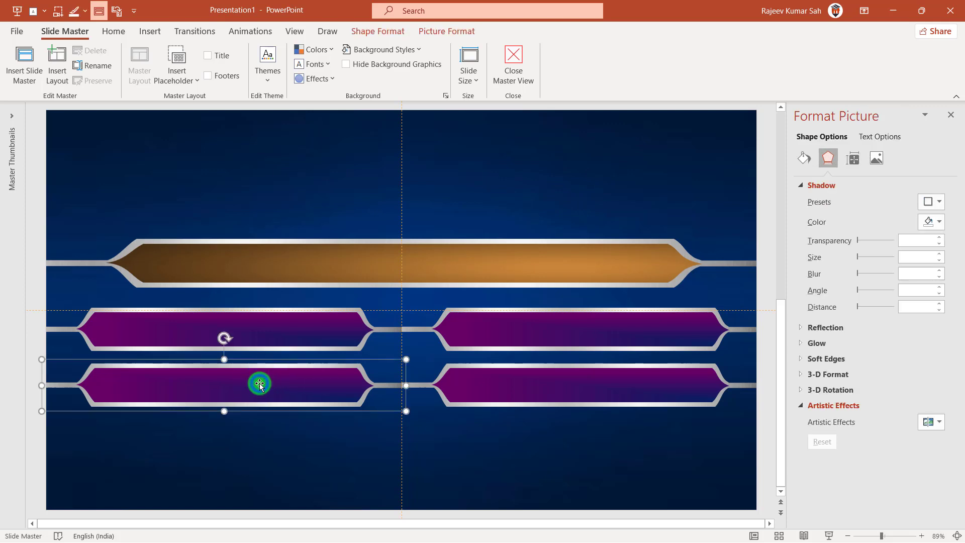
right_click(259, 385)
mouse_move(309, 222)
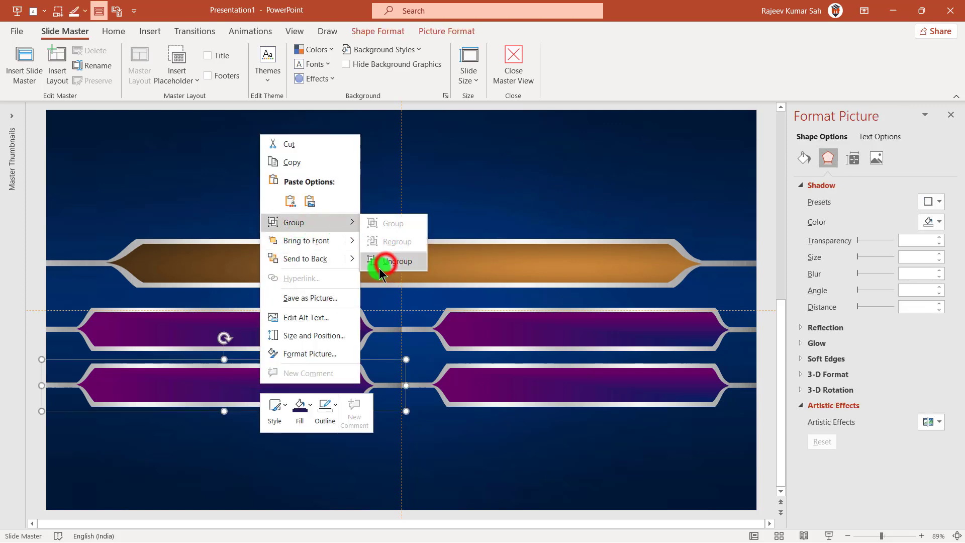
click(387, 261)
click(531, 380)
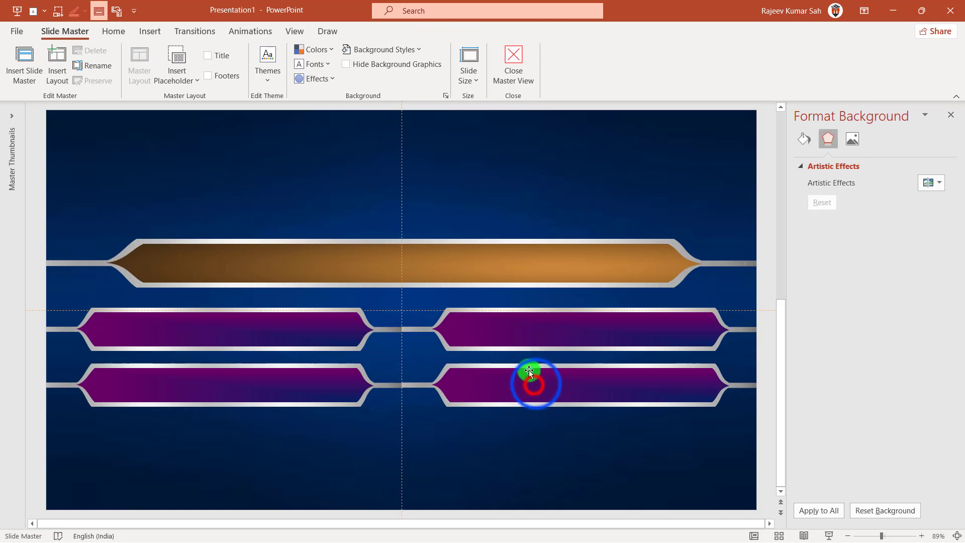
click(529, 370)
right_click(533, 383)
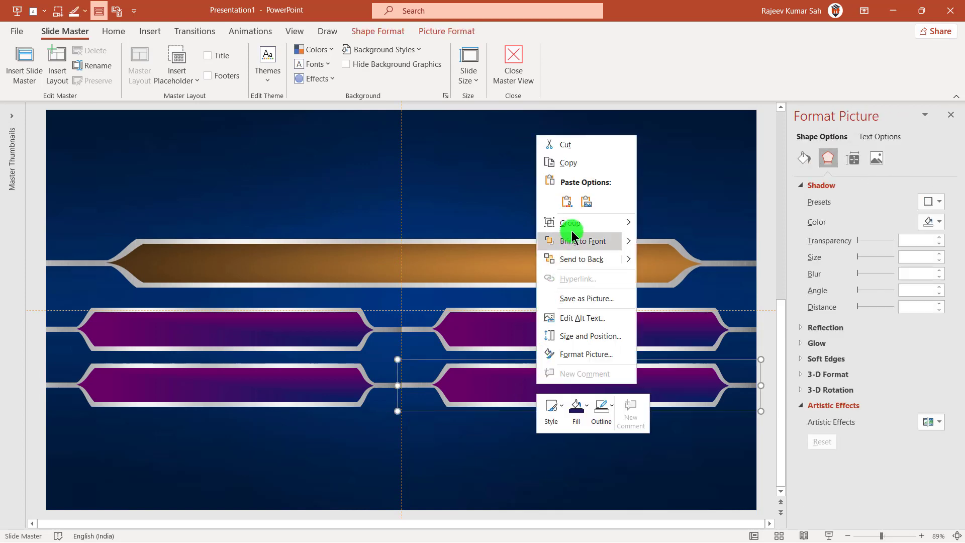
mouse_move(580, 222)
click(675, 254)
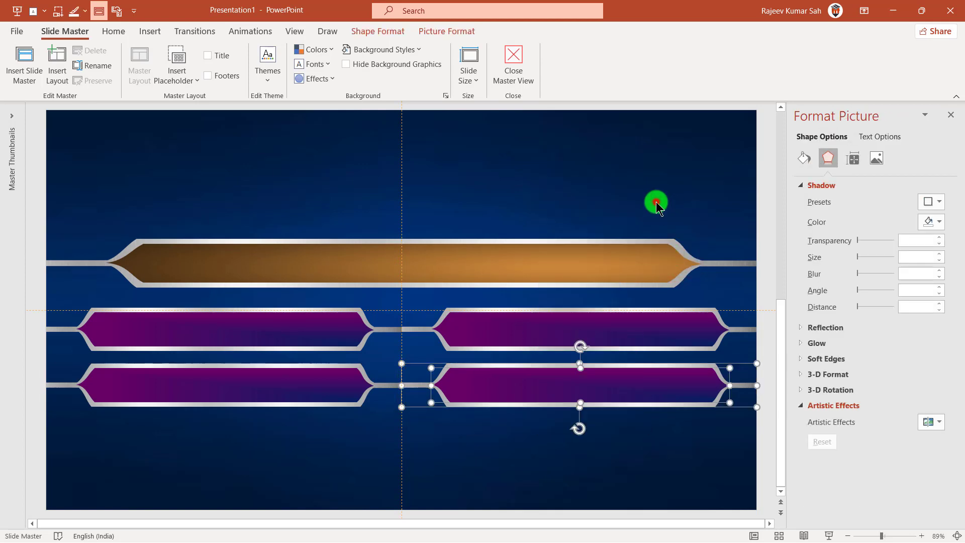
click(656, 204)
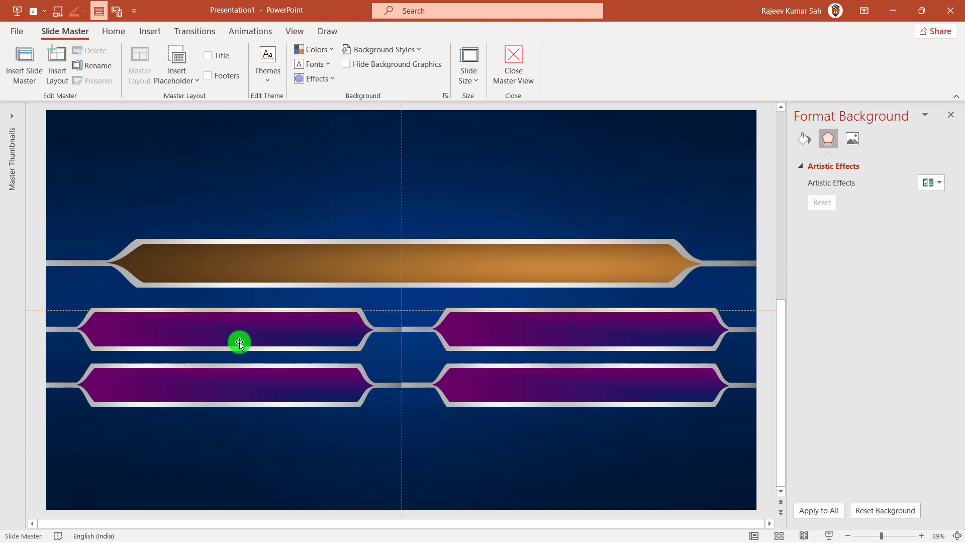
Copy the orange question bar's style onto all four answer bars with Format Painter
click(306, 263)
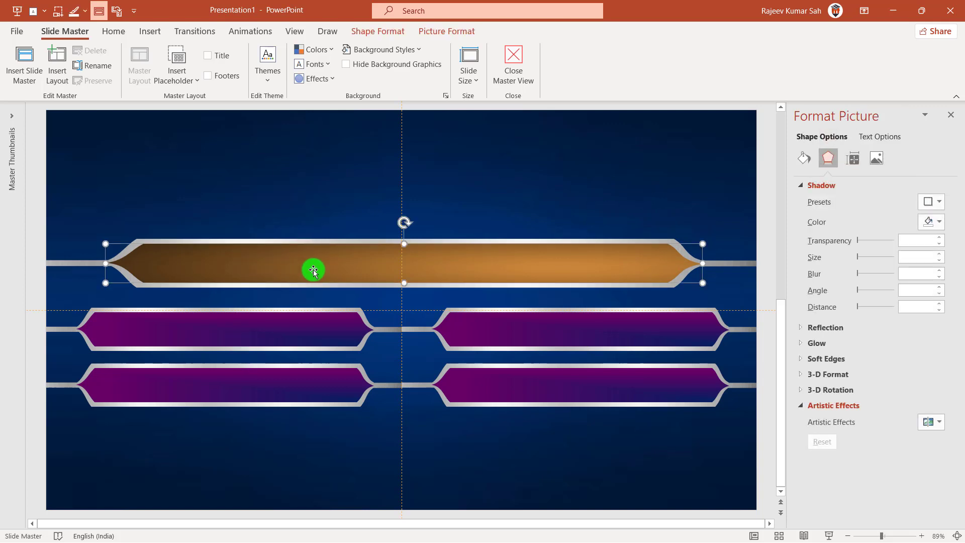
click(113, 32)
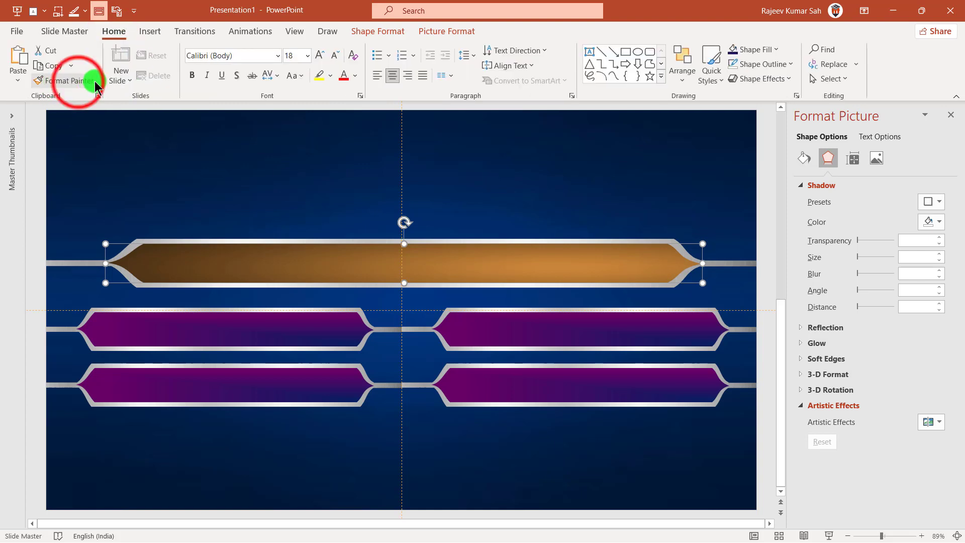
click(79, 82)
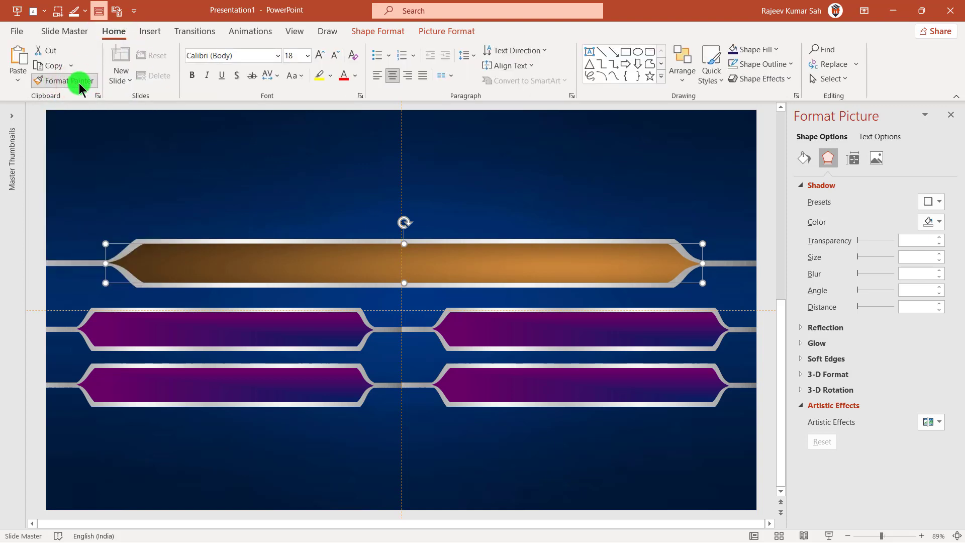
click(189, 329)
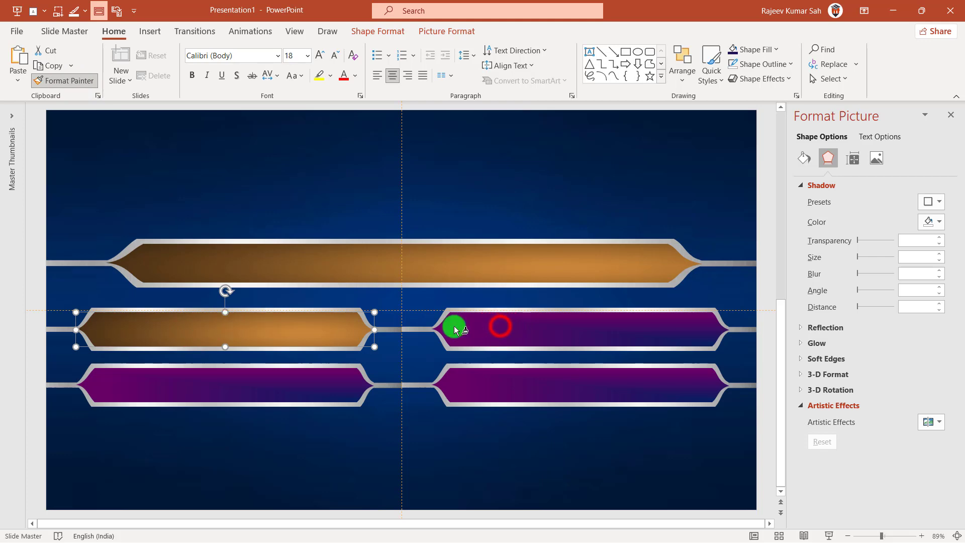
click(499, 325)
click(520, 384)
click(229, 388)
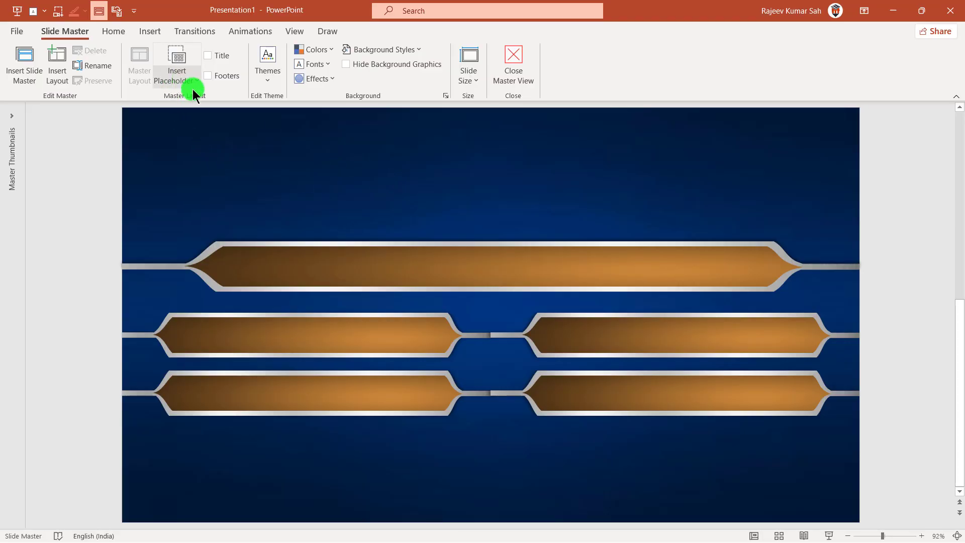
Draw a new text placeholder over the question bar
click(176, 81)
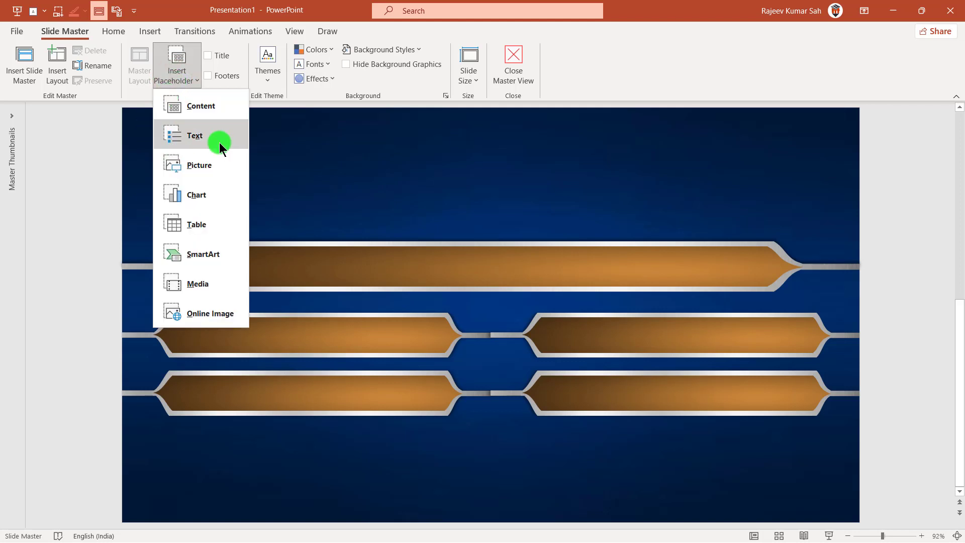
click(205, 136)
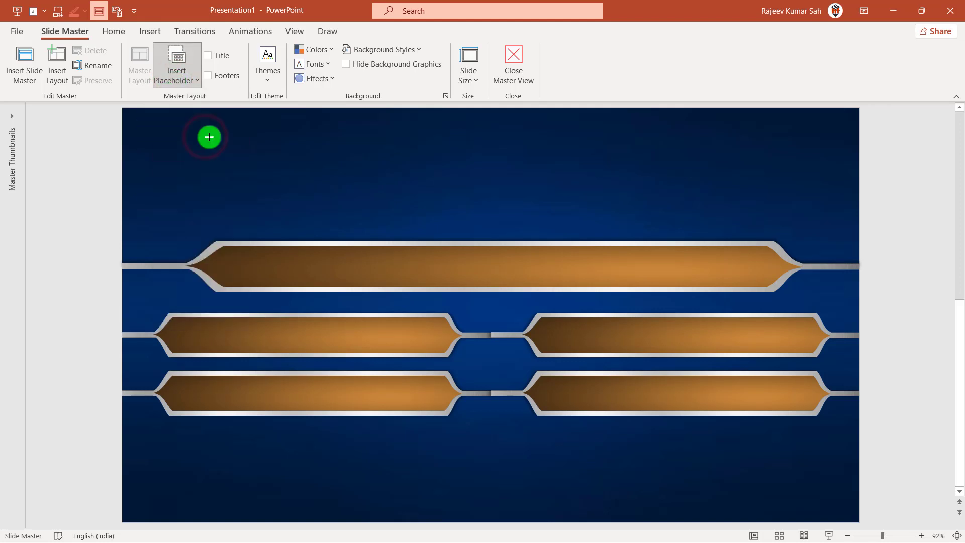
mouse_move(219, 246)
mouse_down()
mouse_move(717, 291)
mouse_move(771, 286)
mouse_up()
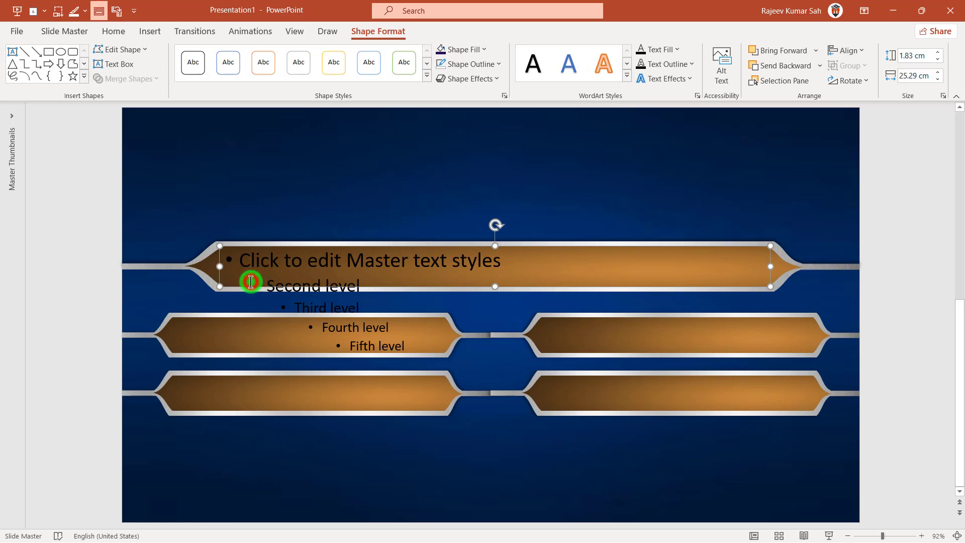
Delete outline levels 2–5 and centre the placeholder text vertically
drag(251, 282, 461, 363)
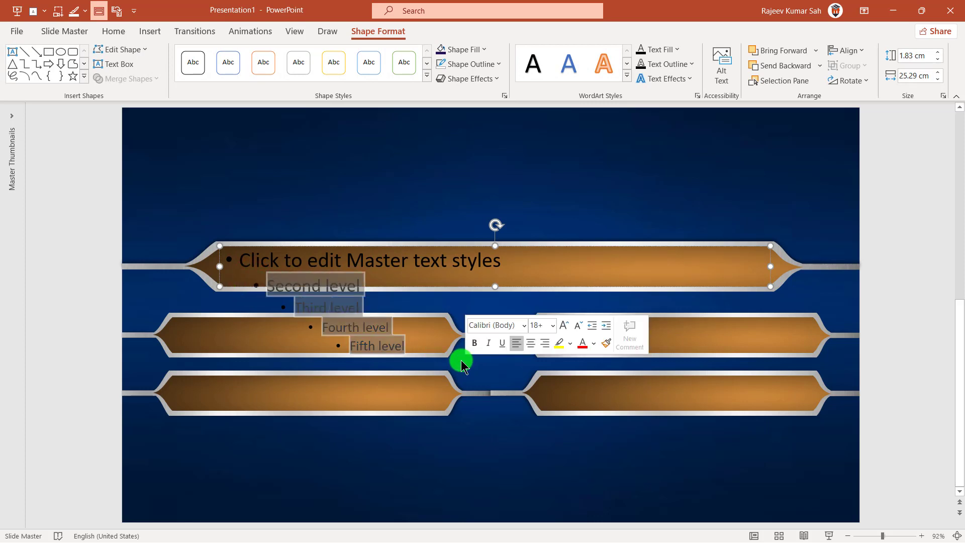
key(Delete)
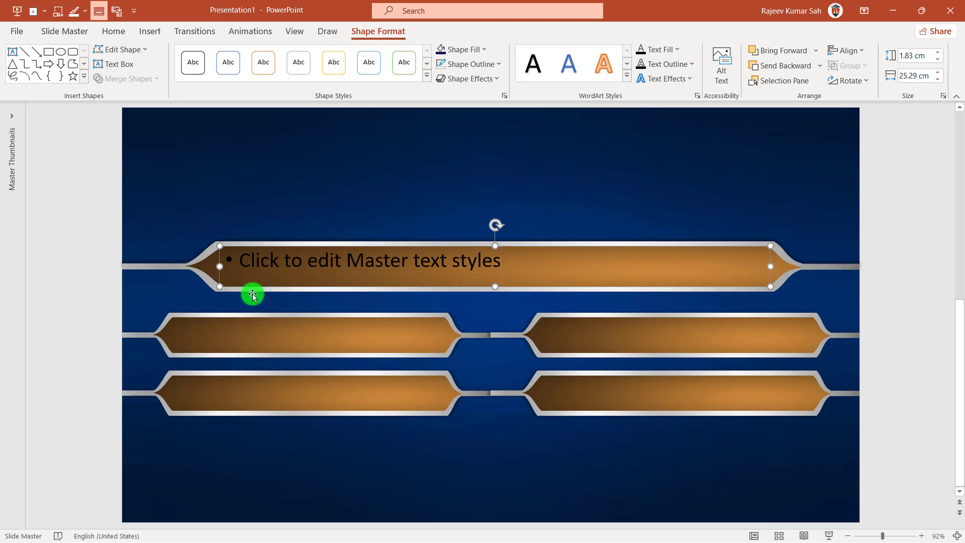
click(218, 260)
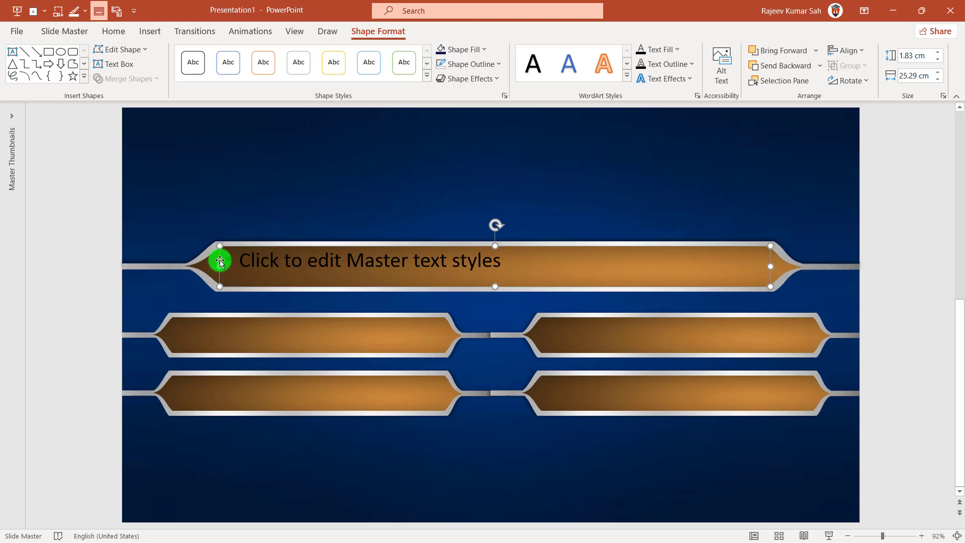
click(114, 31)
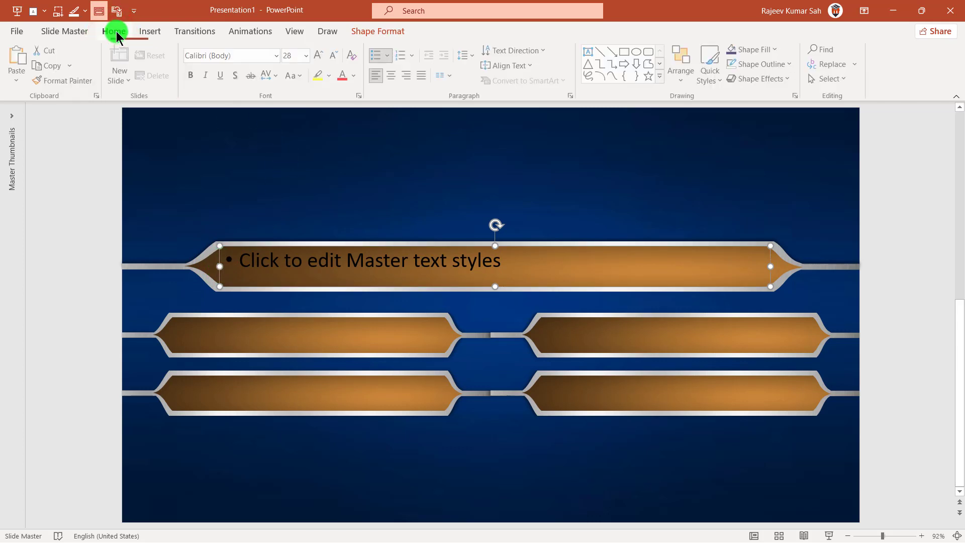
click(512, 66)
click(535, 134)
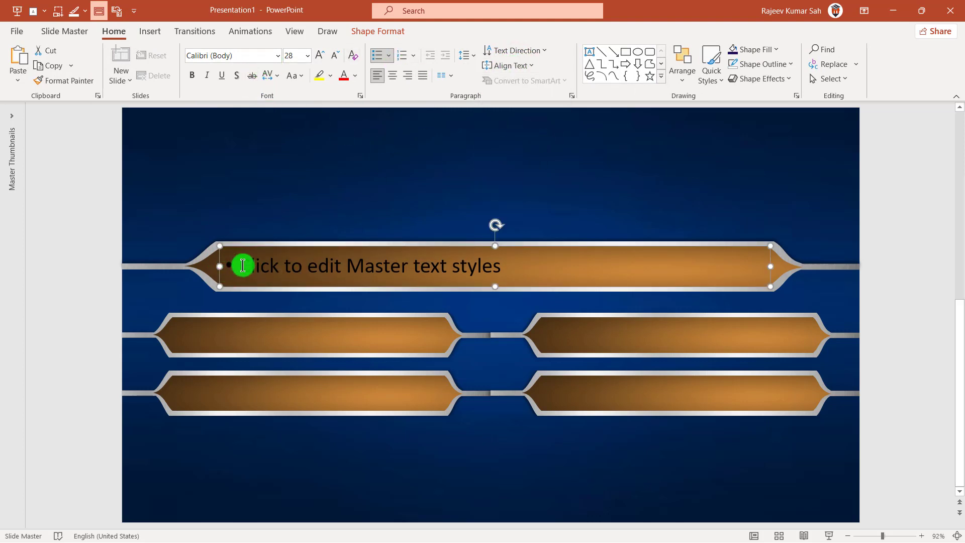
Remove the bullets, centre the text, and make it white in the Teko font
click(388, 53)
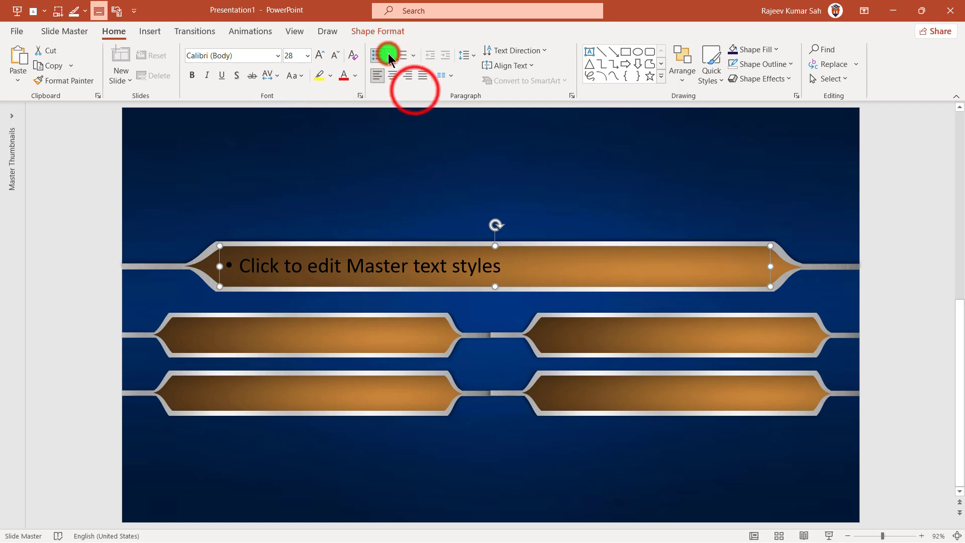
click(415, 90)
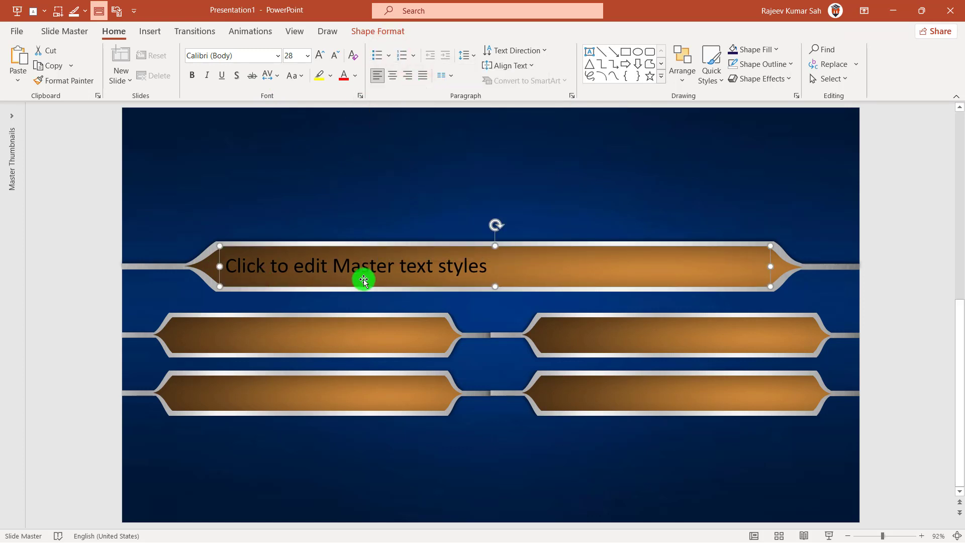
click(392, 75)
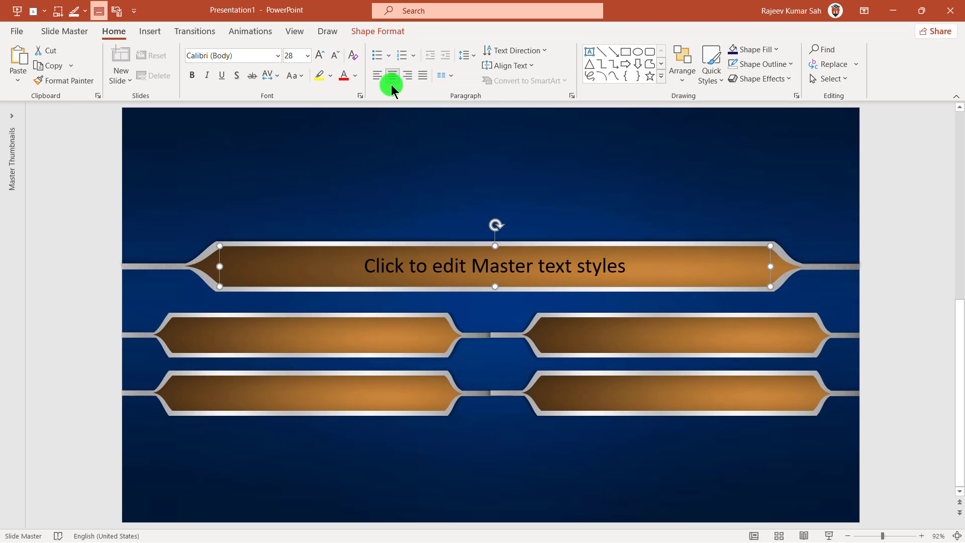
click(355, 79)
click(343, 107)
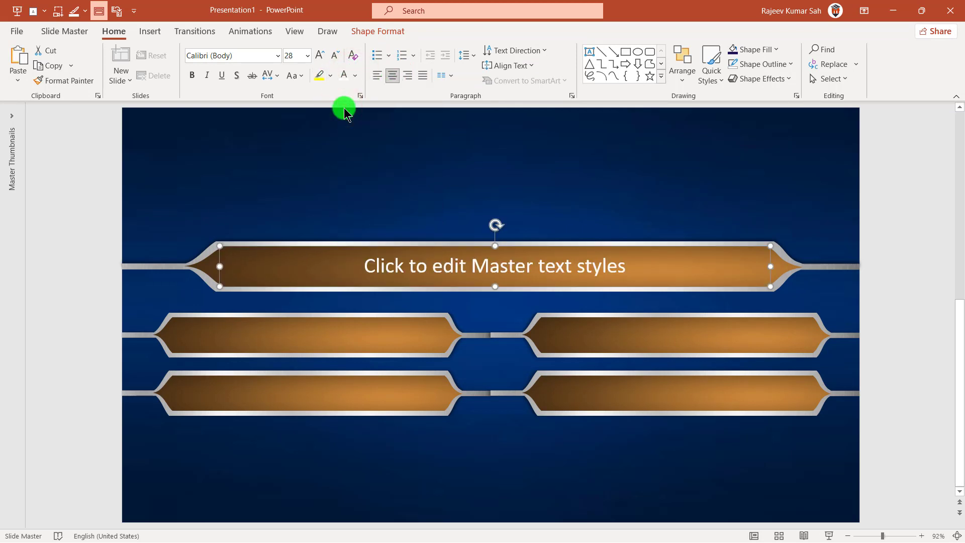
click(249, 58)
text(Teko)
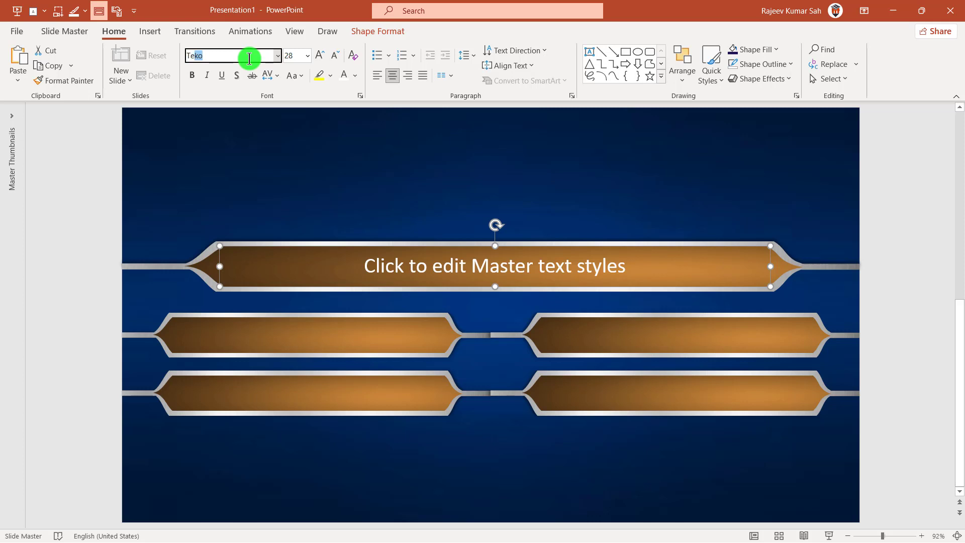
key(Return)
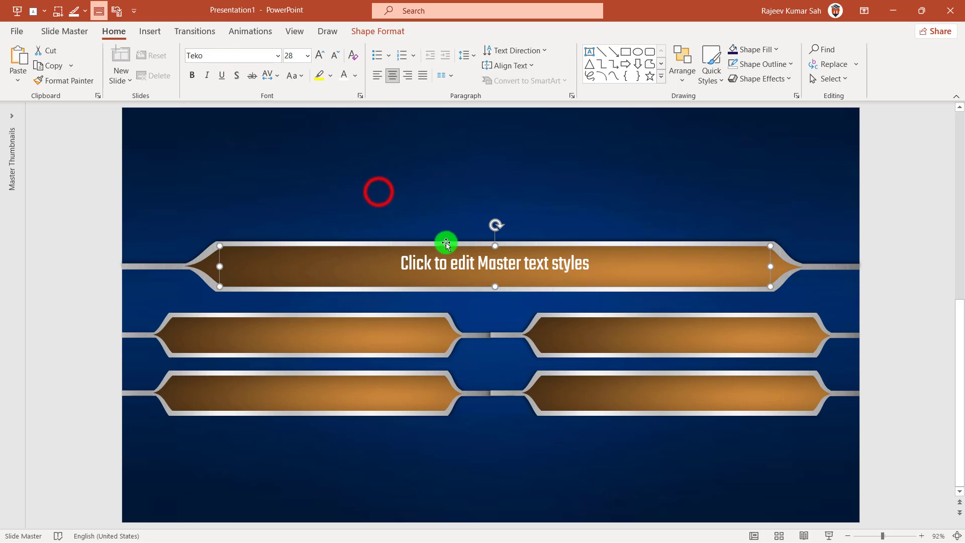
Select the whole question placeholder by its border
click(379, 192)
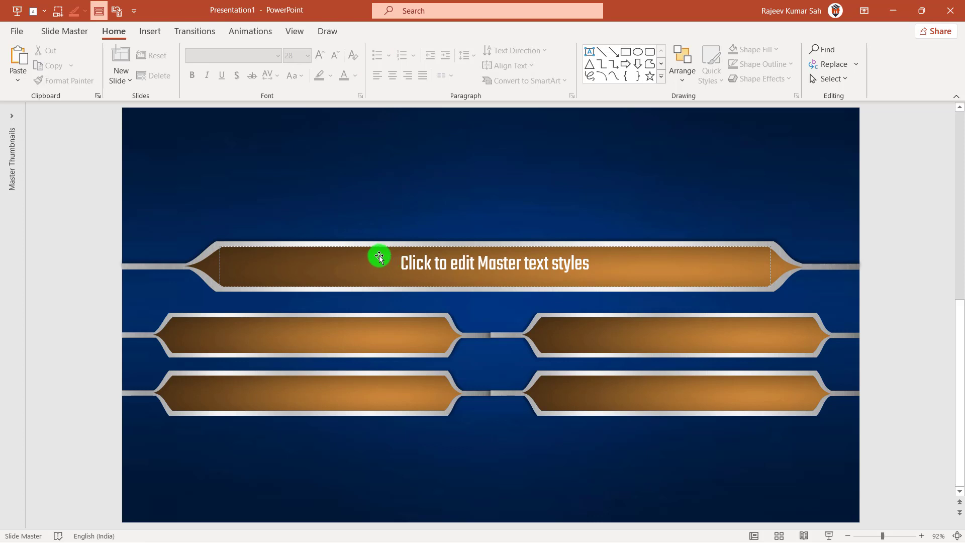
drag(215, 271, 217, 264)
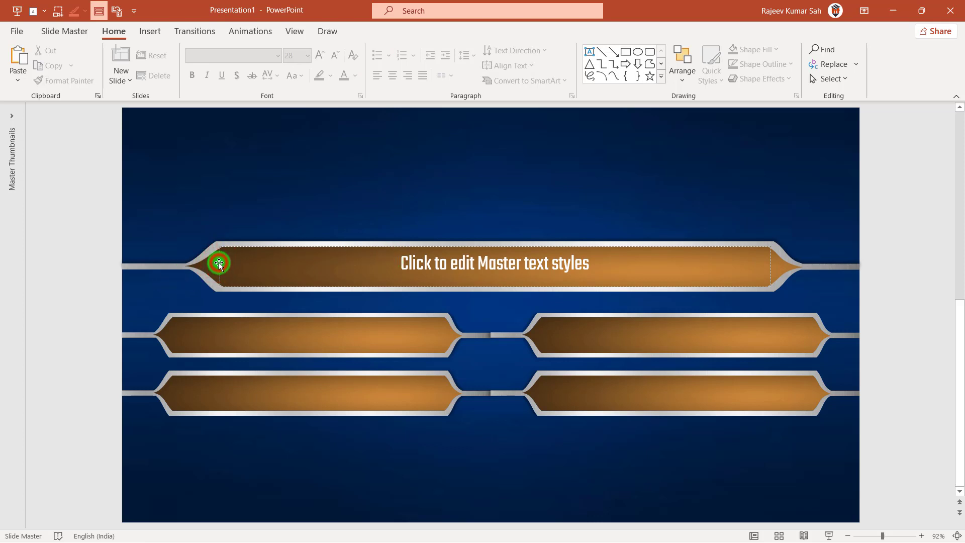
click(439, 263)
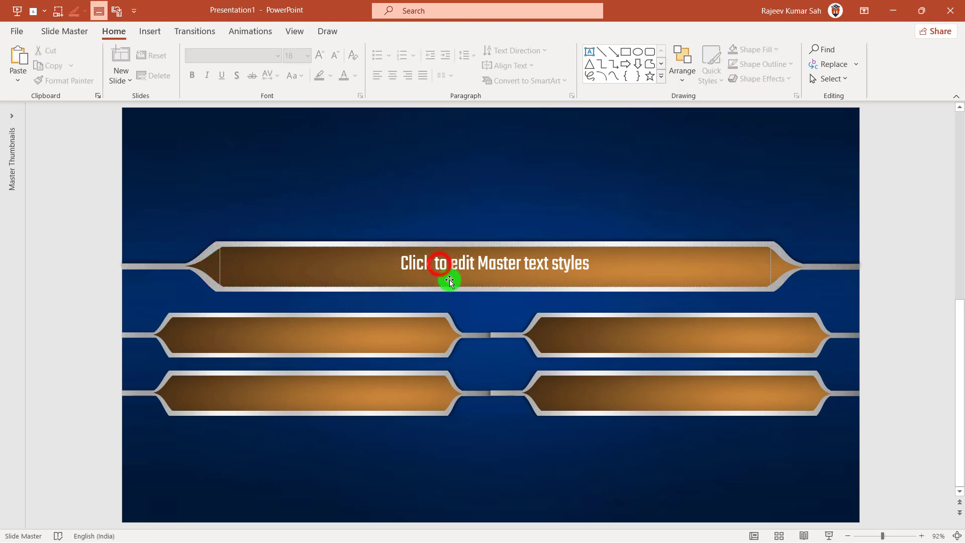
click(450, 282)
click(216, 258)
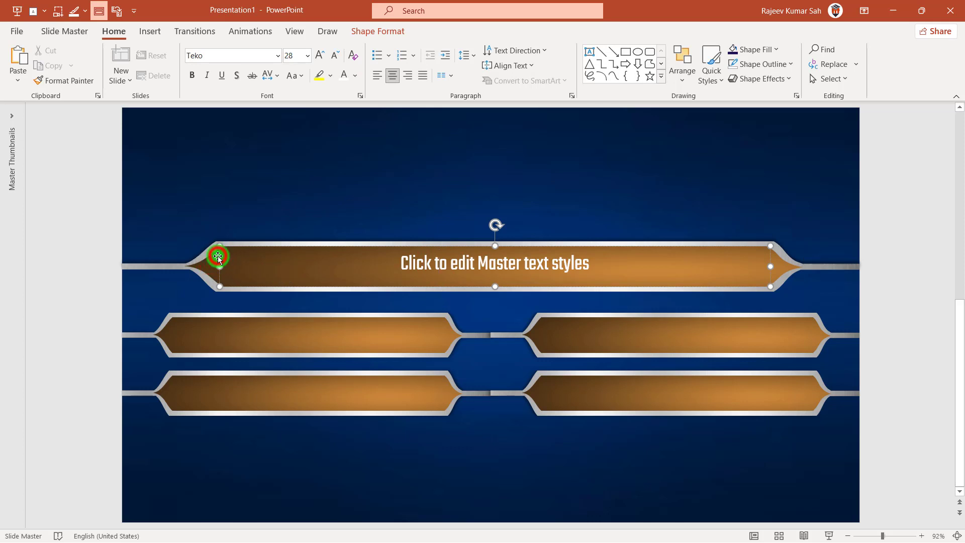
click(218, 256)
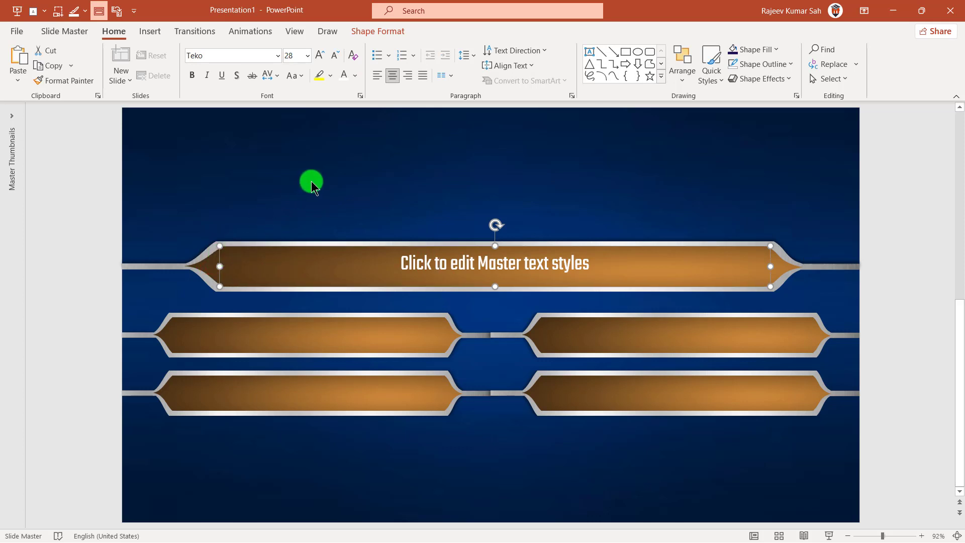
Duplicate the question placeholder, fit it onto the middle-left answer bar, and copy it to the lower-left bar
key(ctrl+d)
click(307, 296)
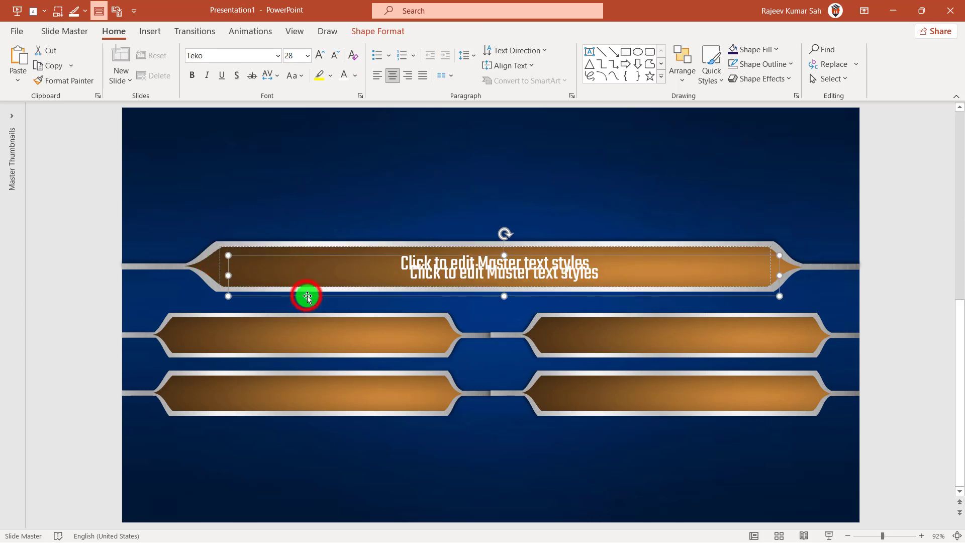
drag(307, 296, 249, 356)
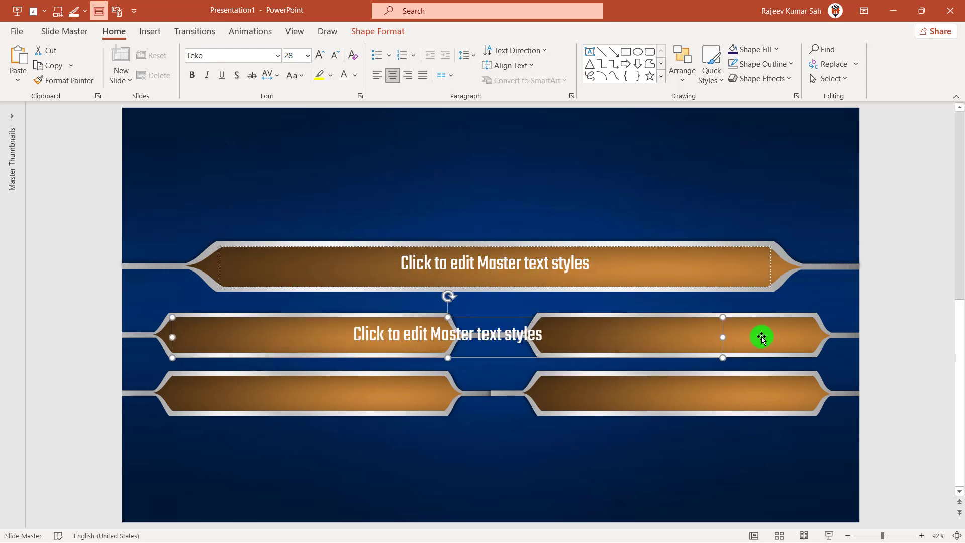
drag(720, 338, 448, 337)
drag(171, 346, 168, 330)
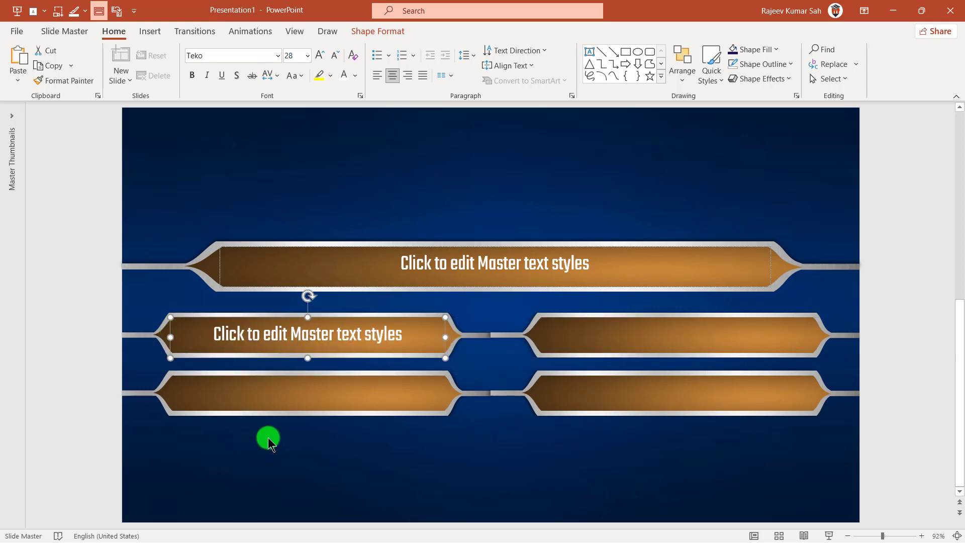
key(ctrl+d)
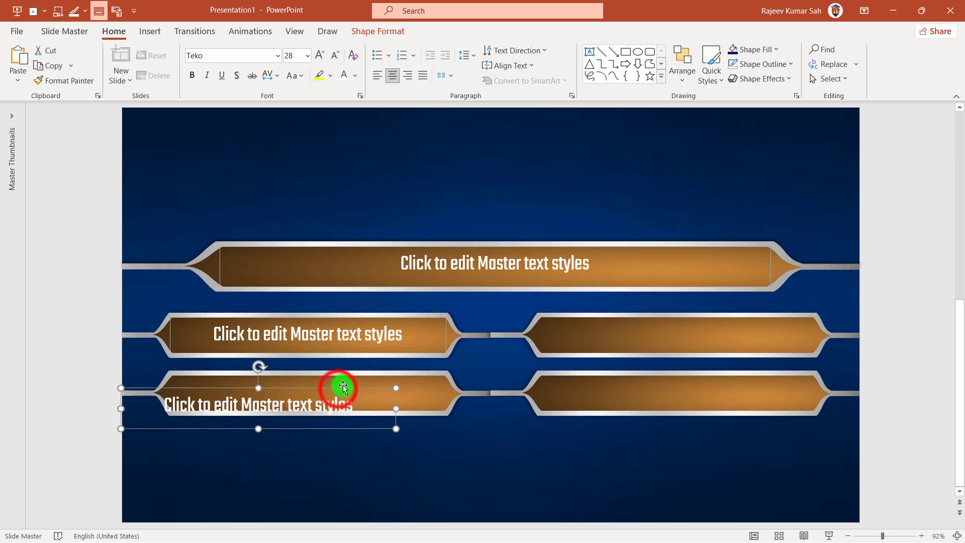
drag(358, 423, 370, 383)
drag(385, 377, 386, 376)
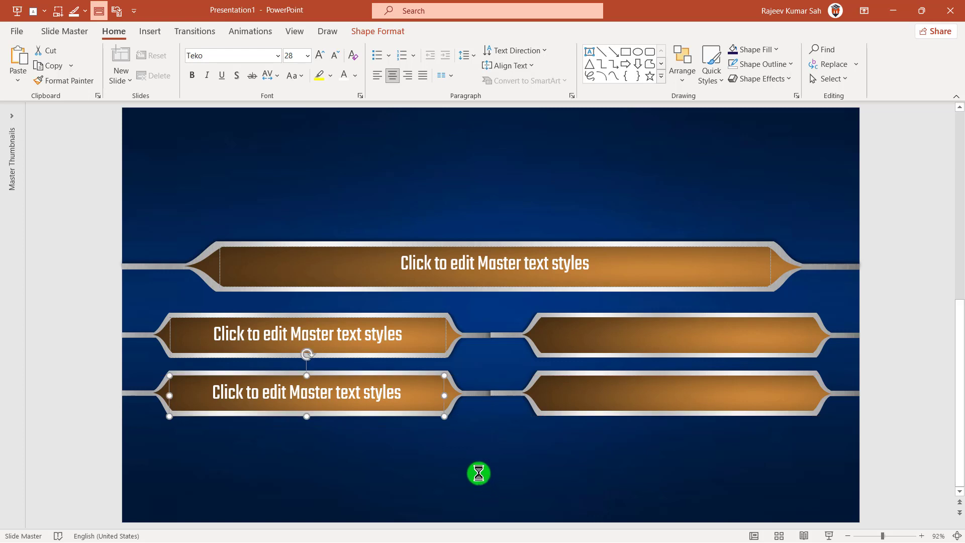
Place placeholder copies in the middle-right and bottom-right answer bars
key(ctrl+d)
mouse_move(376, 471)
mouse_down()
mouse_move(573, 420)
mouse_move(724, 352)
mouse_move(750, 353)
mouse_up()
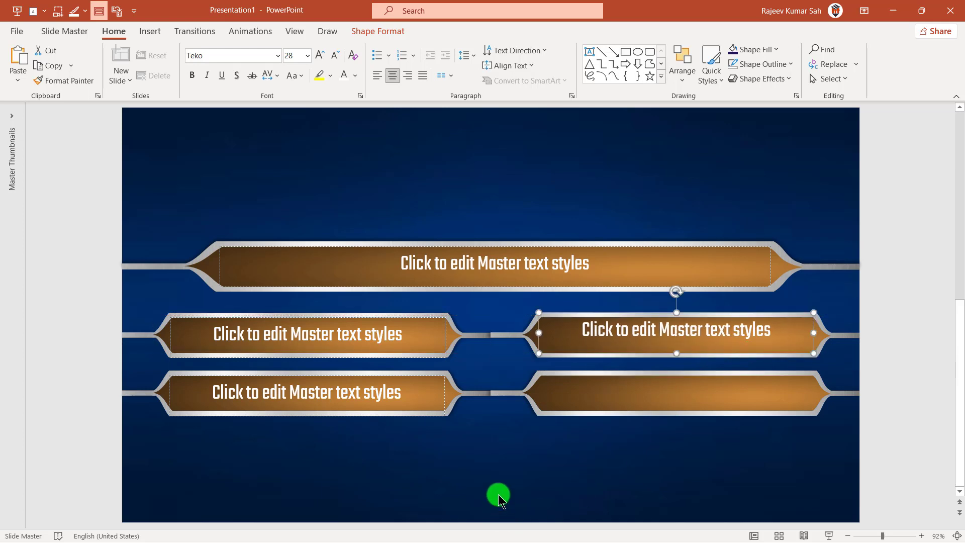
key(ctrl+v)
click(767, 290)
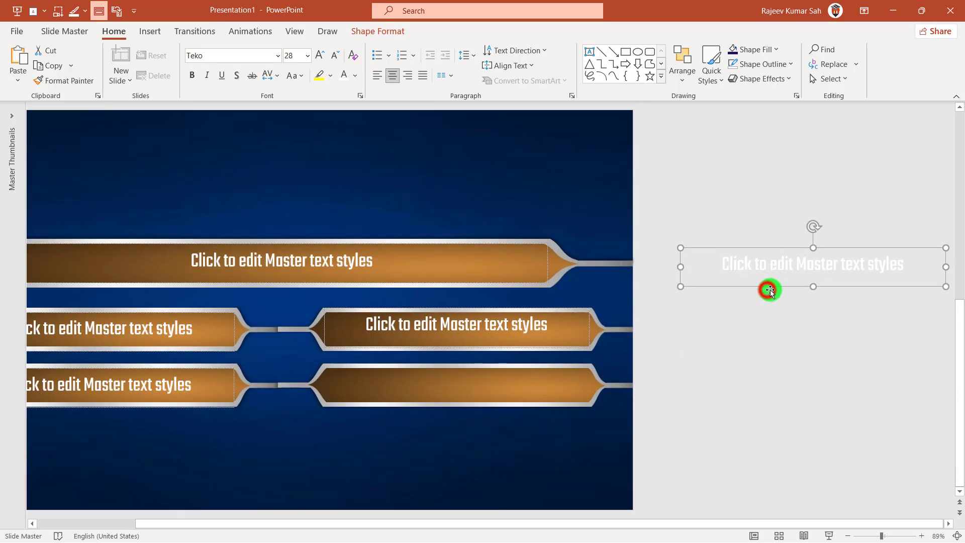
drag(770, 289, 415, 409)
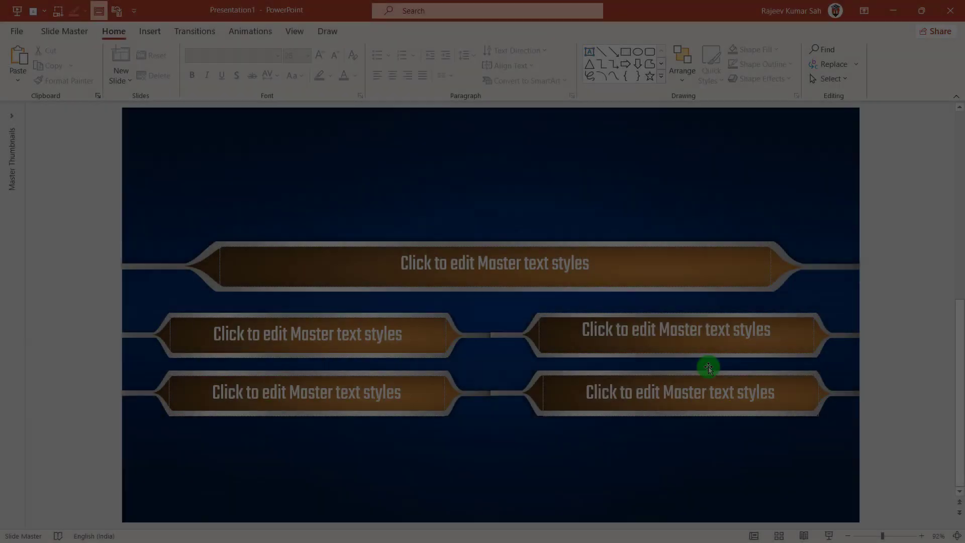
Check the question and answer placeholders, selecting the question bar's prompt text
click(474, 262)
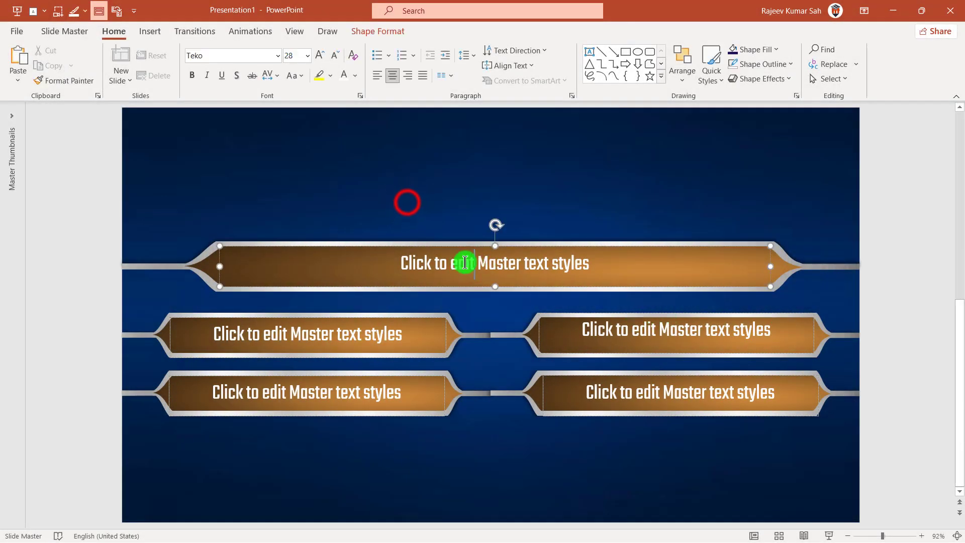
click(290, 333)
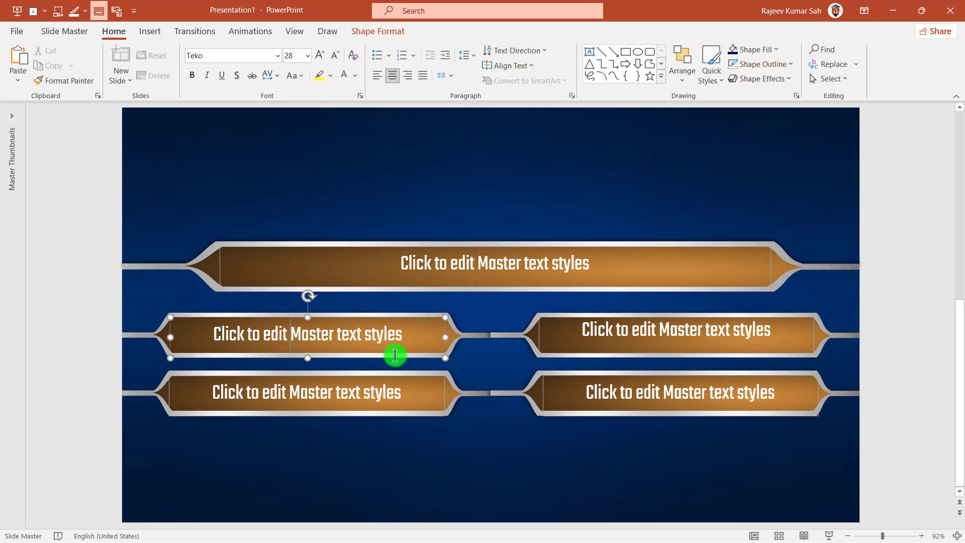
click(268, 491)
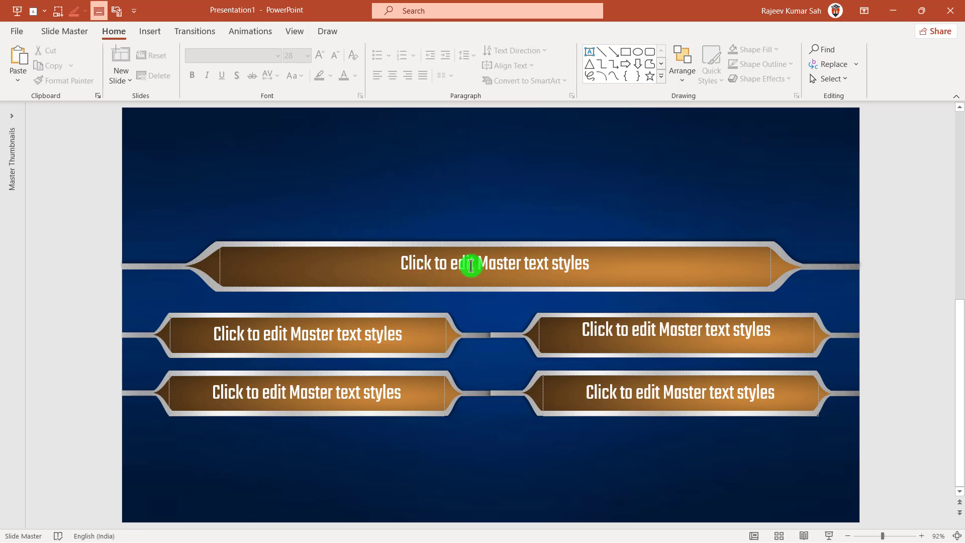
click(586, 265)
drag(586, 265, 399, 265)
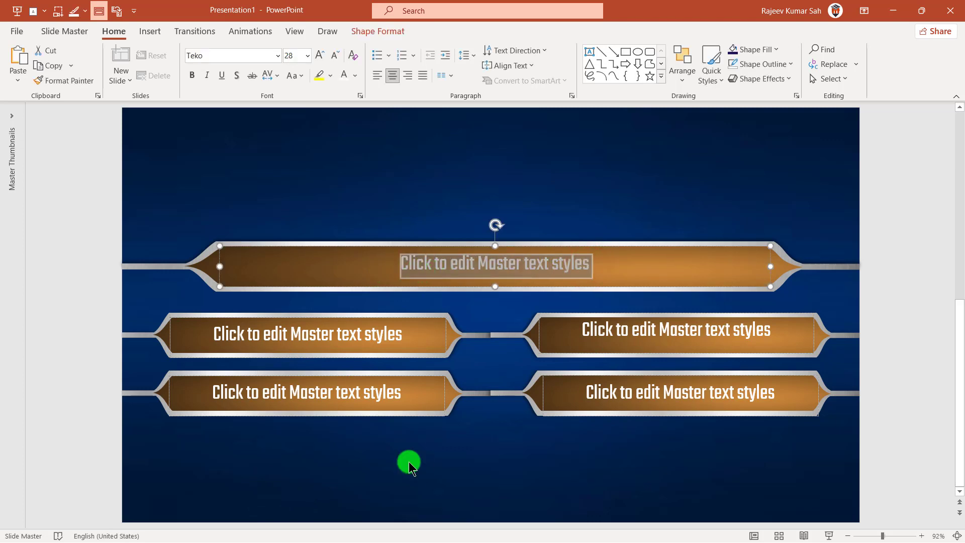
click(403, 463)
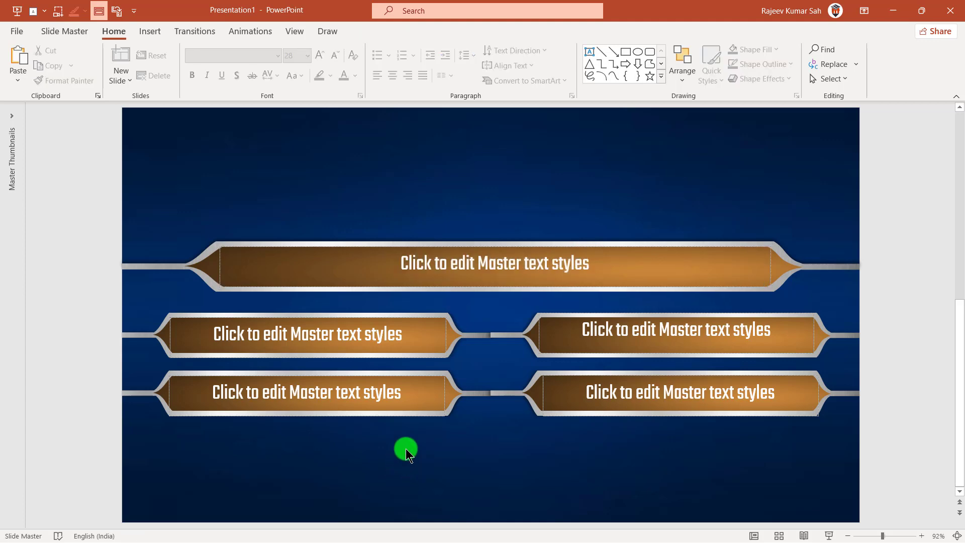
Close Master View and reset the slide to the updated layout
click(62, 35)
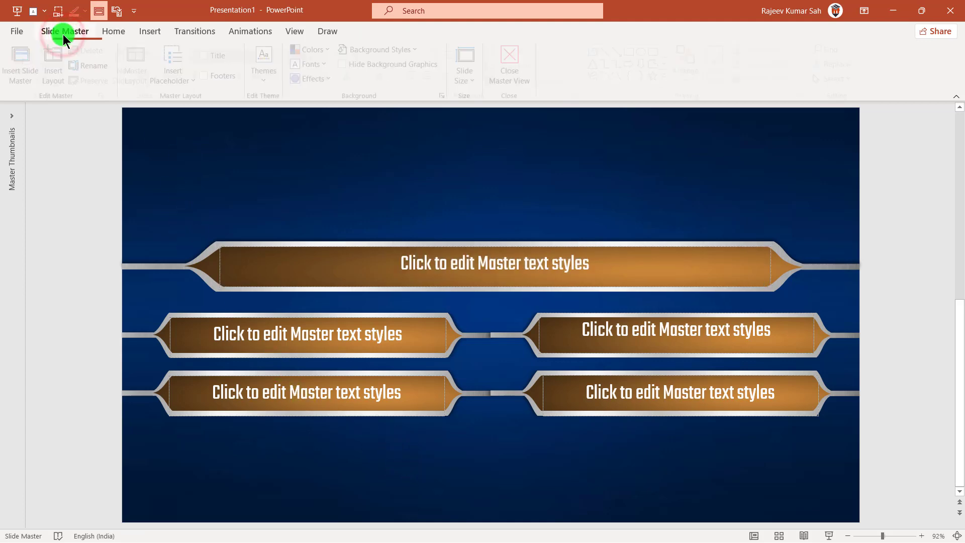
click(512, 62)
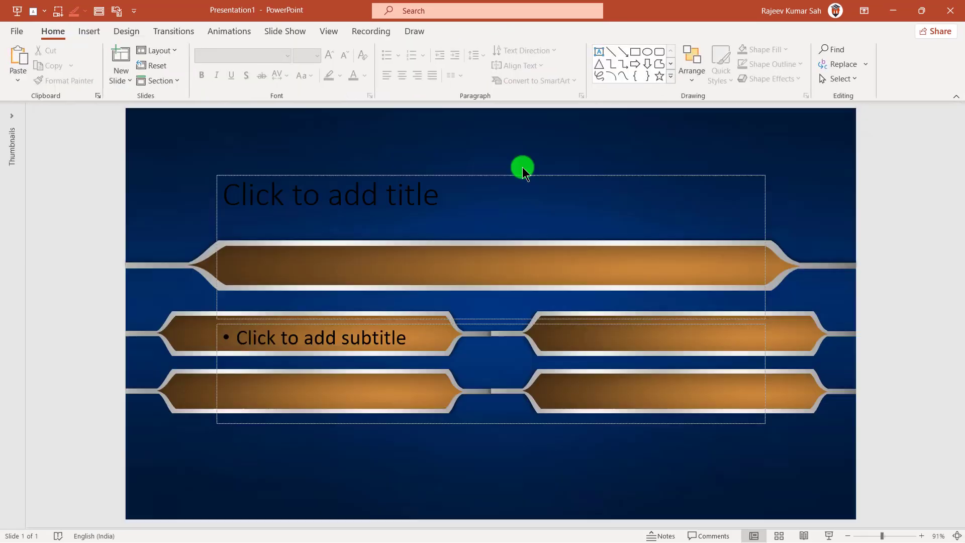
click(162, 66)
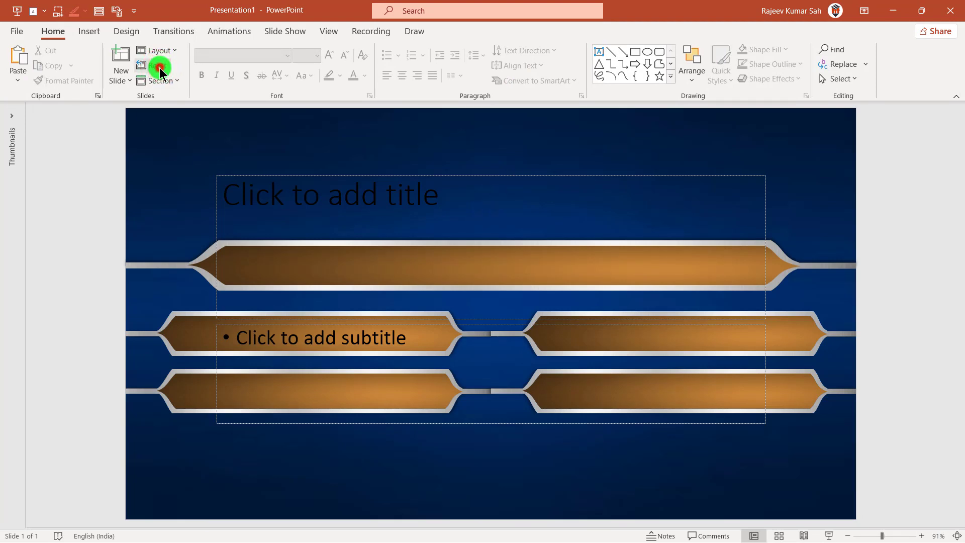
Click into each of the five bar placeholders to confirm they are present
click(477, 266)
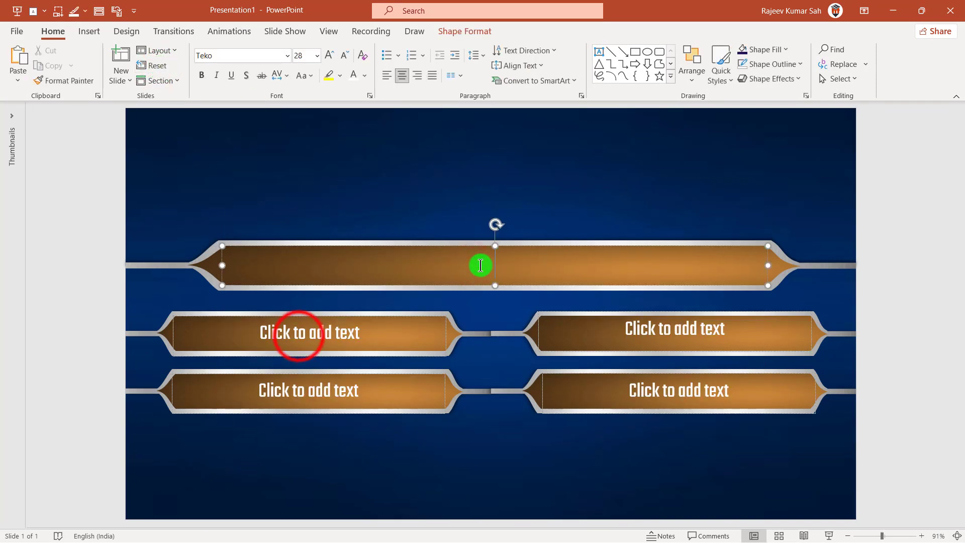
click(299, 335)
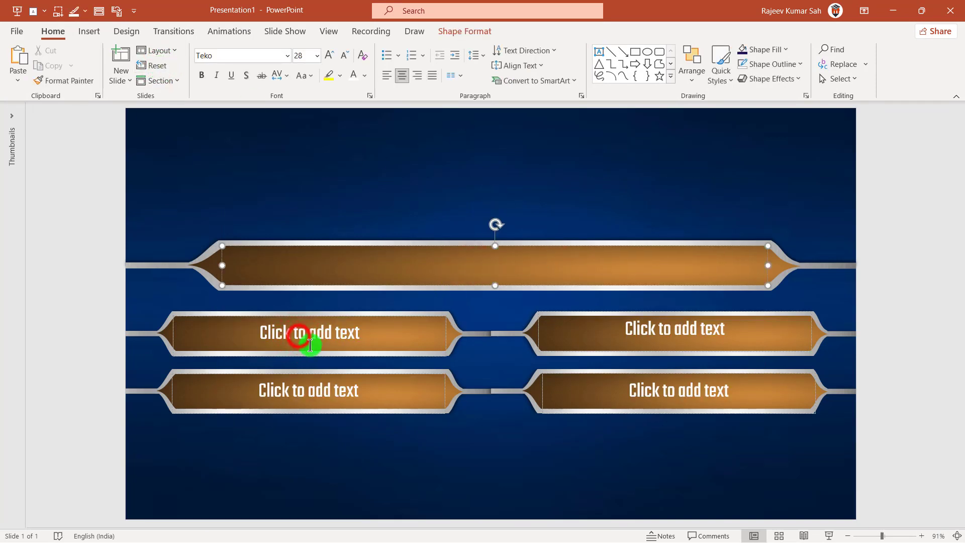
click(331, 387)
click(678, 331)
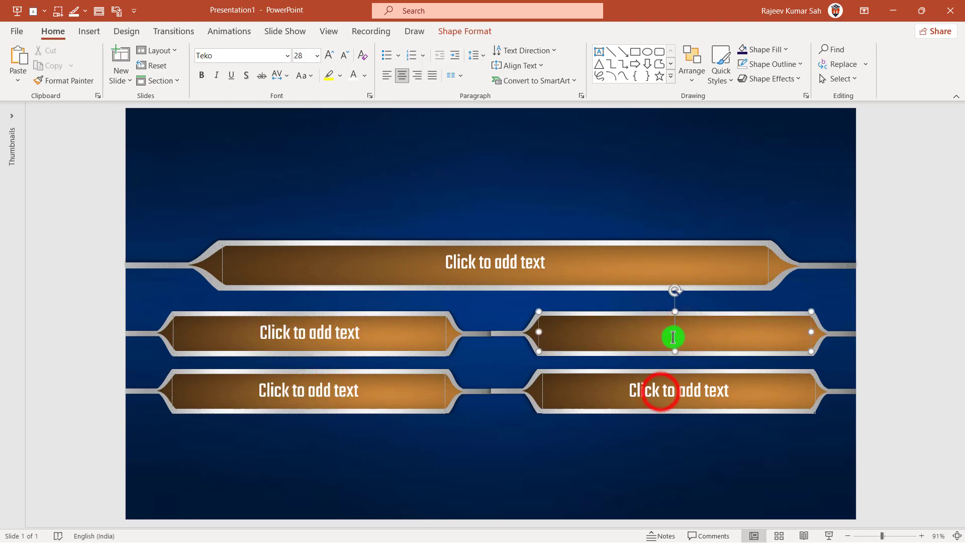
click(659, 393)
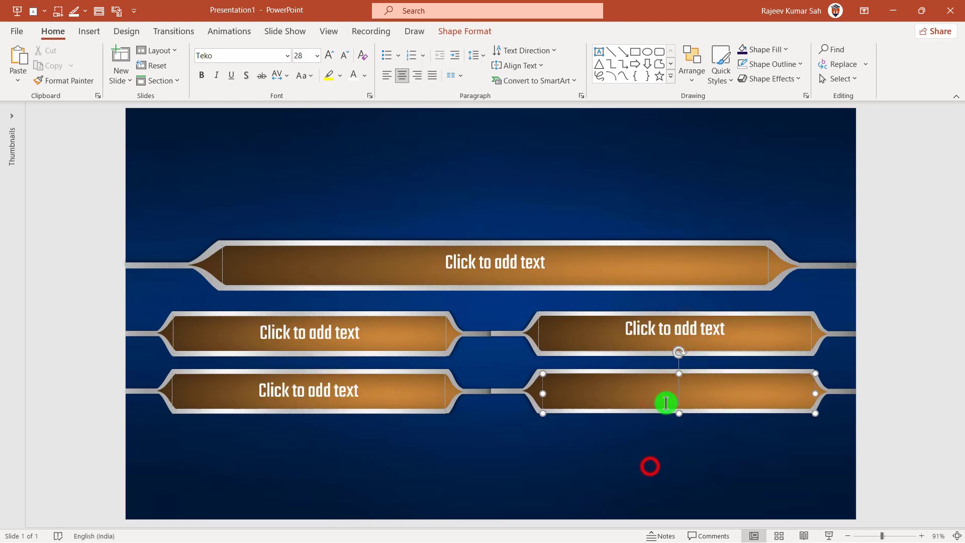
click(646, 461)
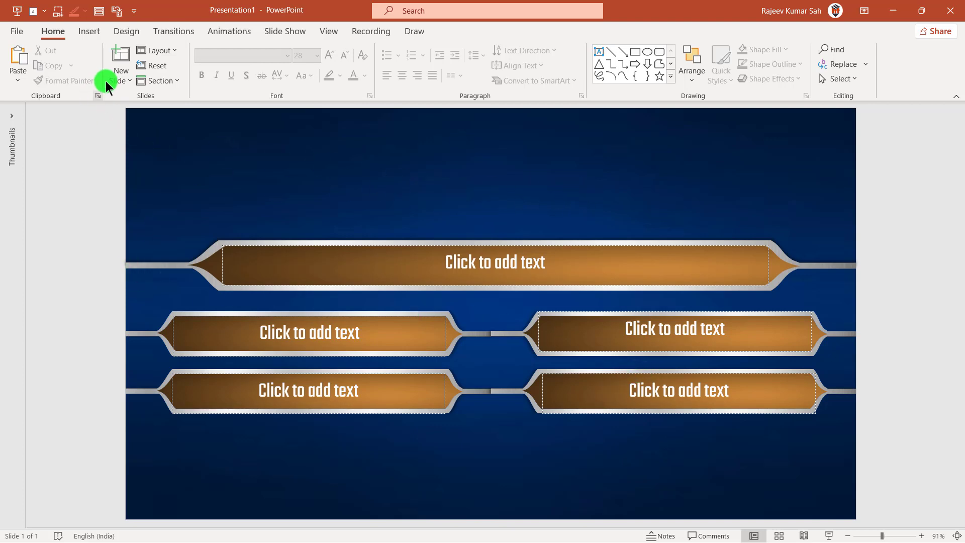
Add a second slide with the Title Slide layout and check its bar placeholders
click(122, 75)
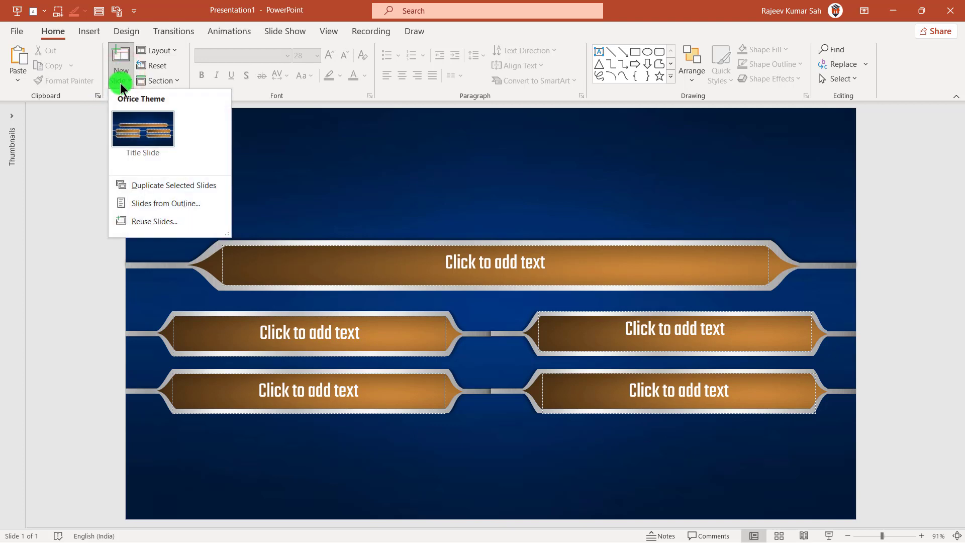
click(142, 129)
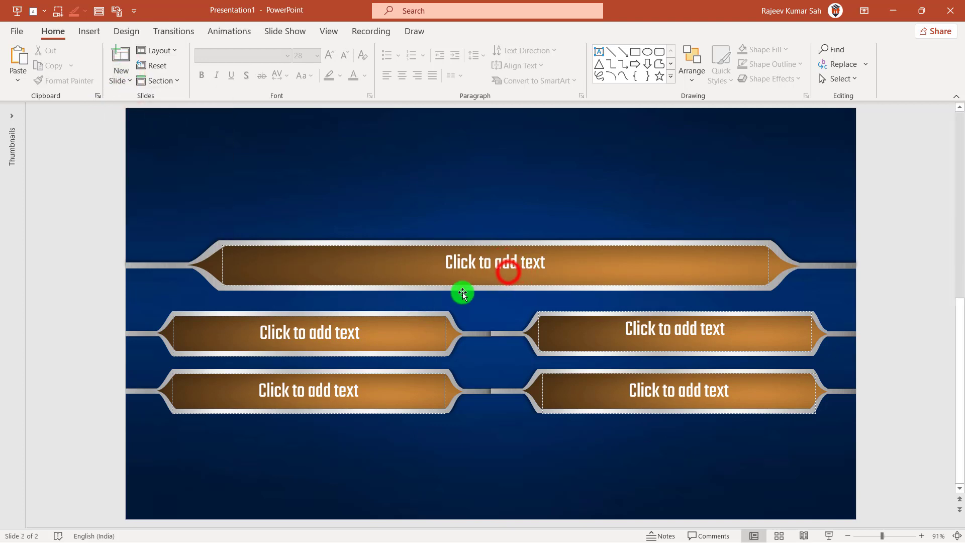
click(509, 271)
click(352, 335)
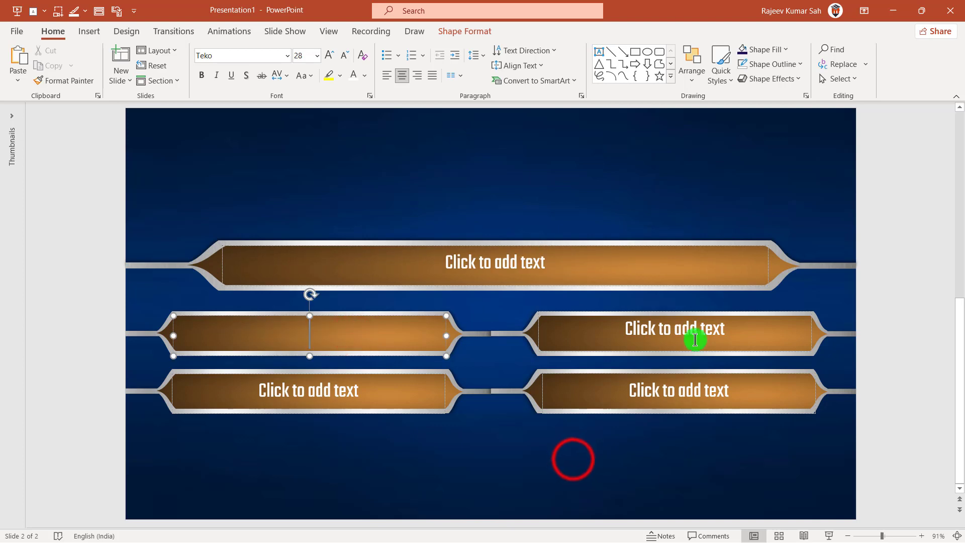
click(563, 450)
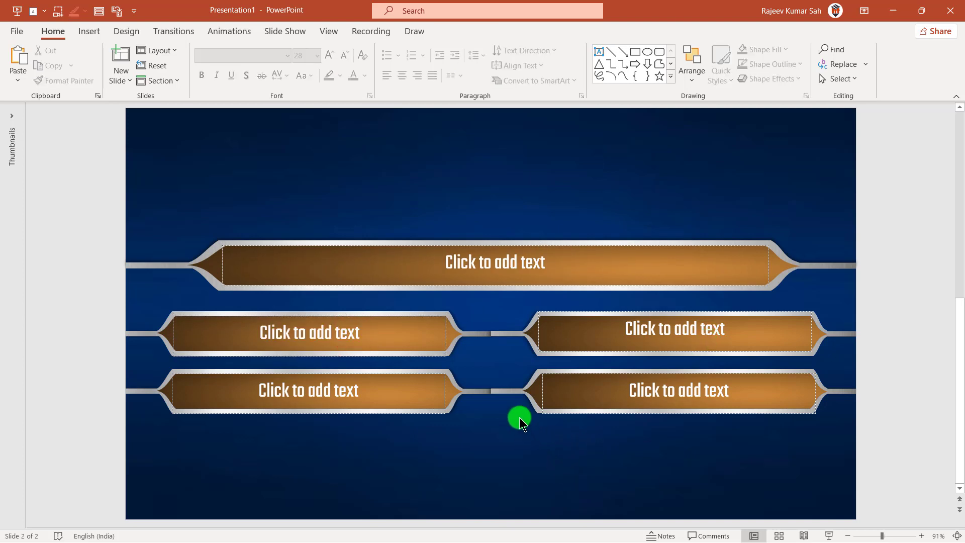
Expand the thumbnails, add a third slide, and review slides 1 to 3
click(29, 179)
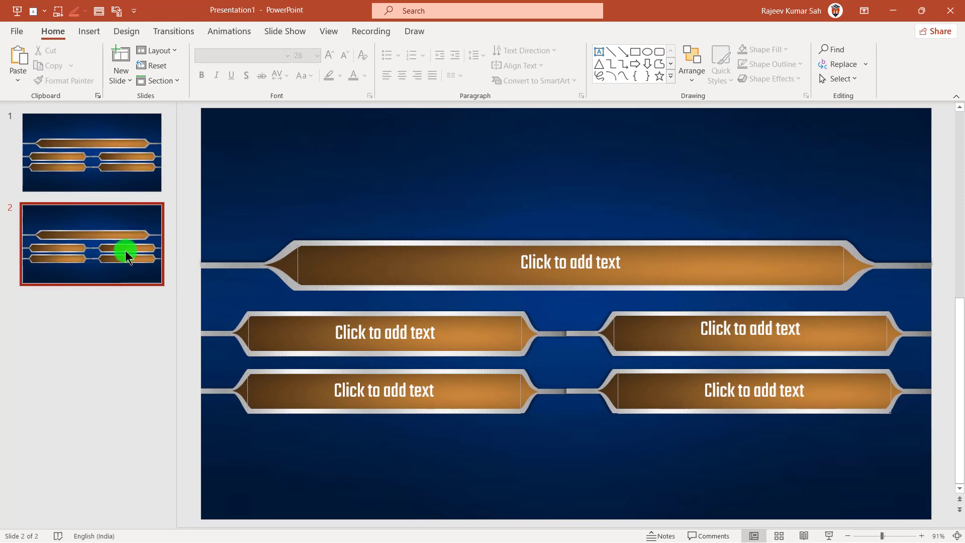
click(119, 57)
click(52, 354)
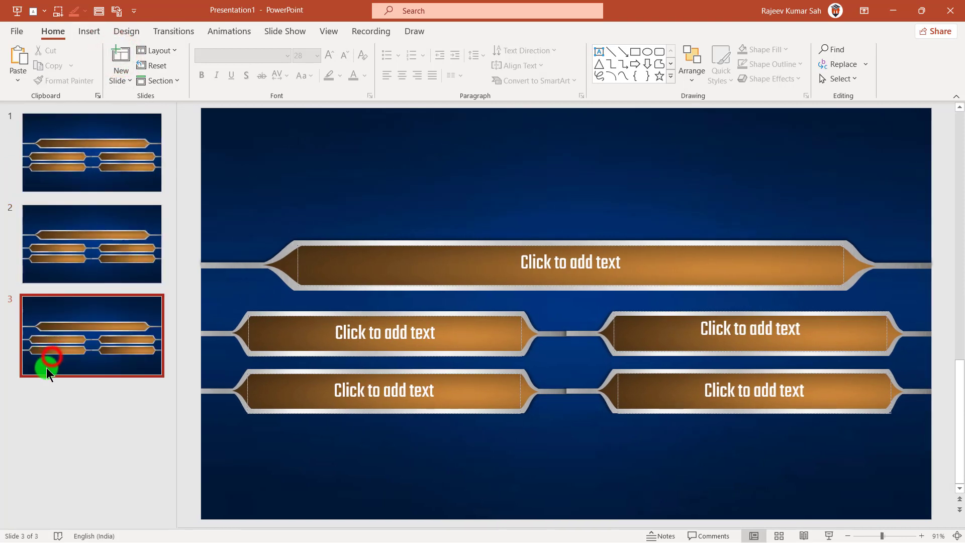
click(460, 265)
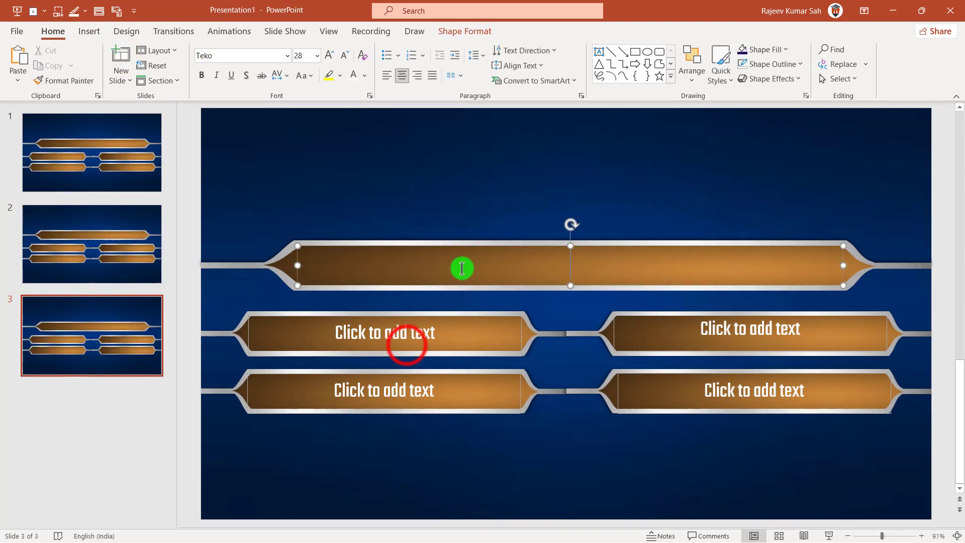
click(407, 347)
click(680, 473)
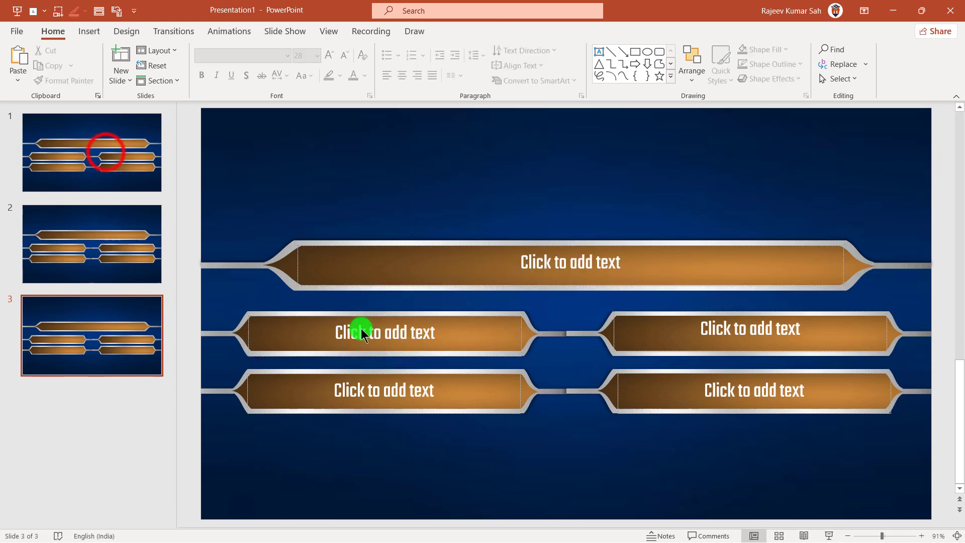
click(104, 151)
click(97, 252)
click(98, 334)
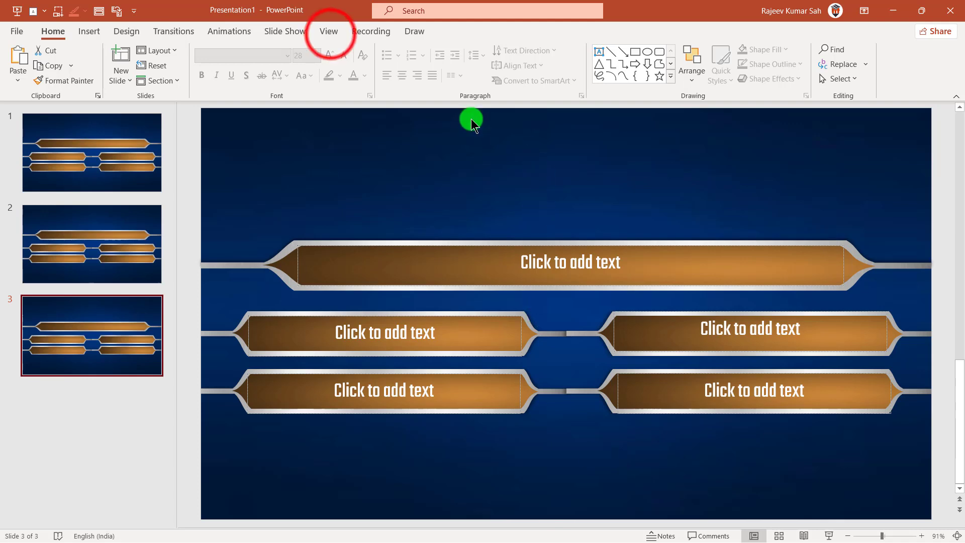
Return to Slide Master view, zoom out, and collapse the thumbnails pane to enlarge the layout
click(330, 34)
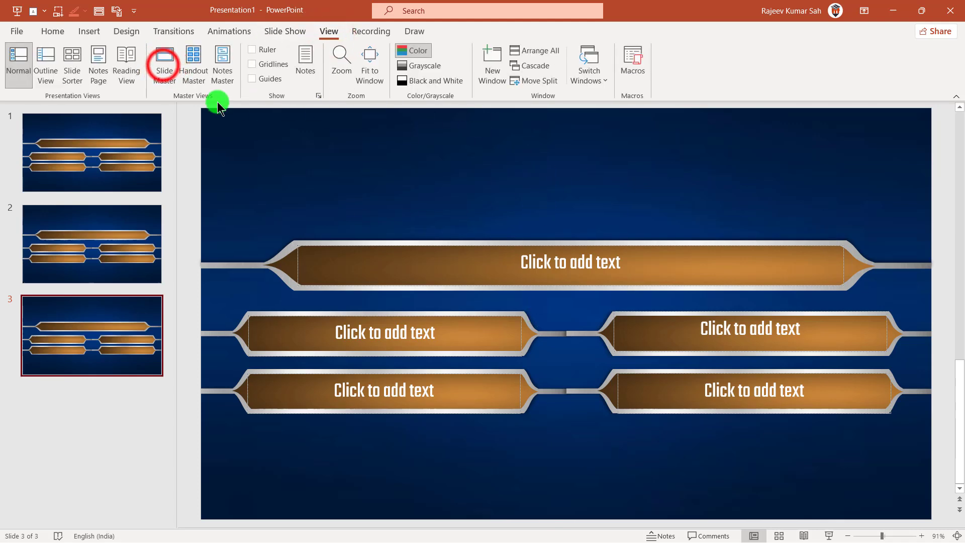
click(161, 64)
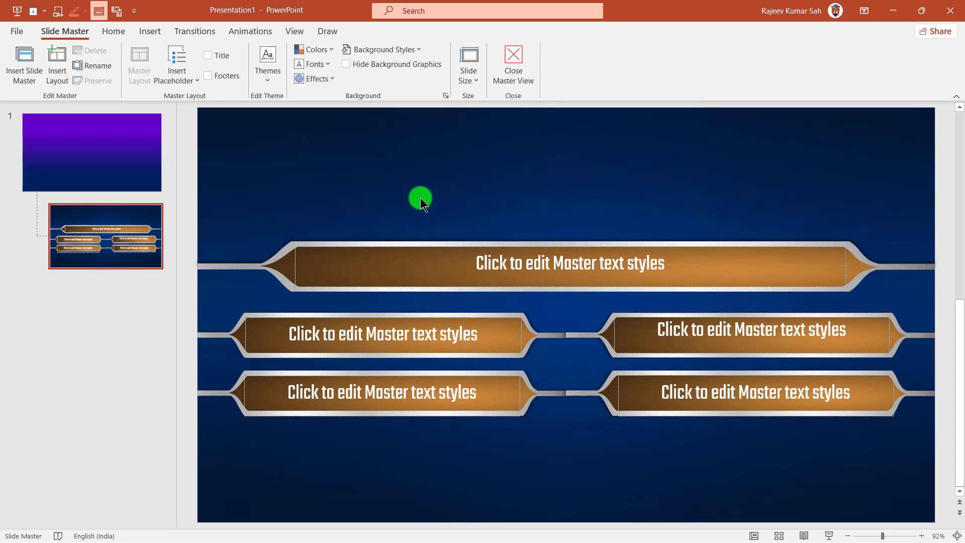
click(846, 536)
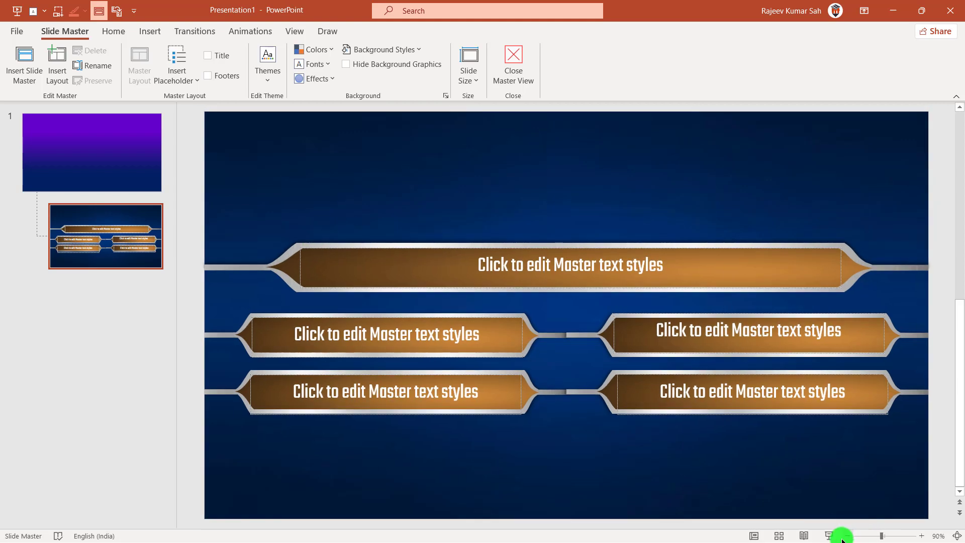
click(846, 536)
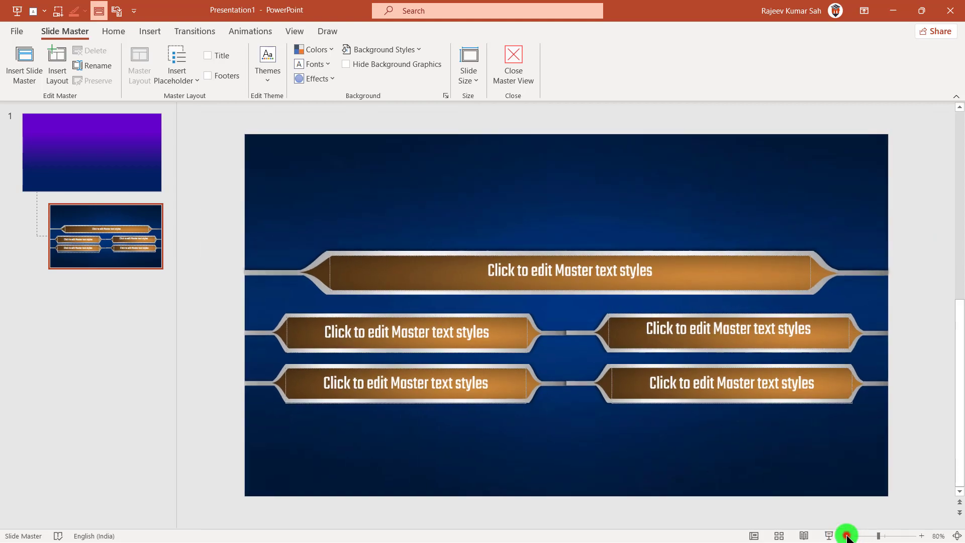
click(848, 536)
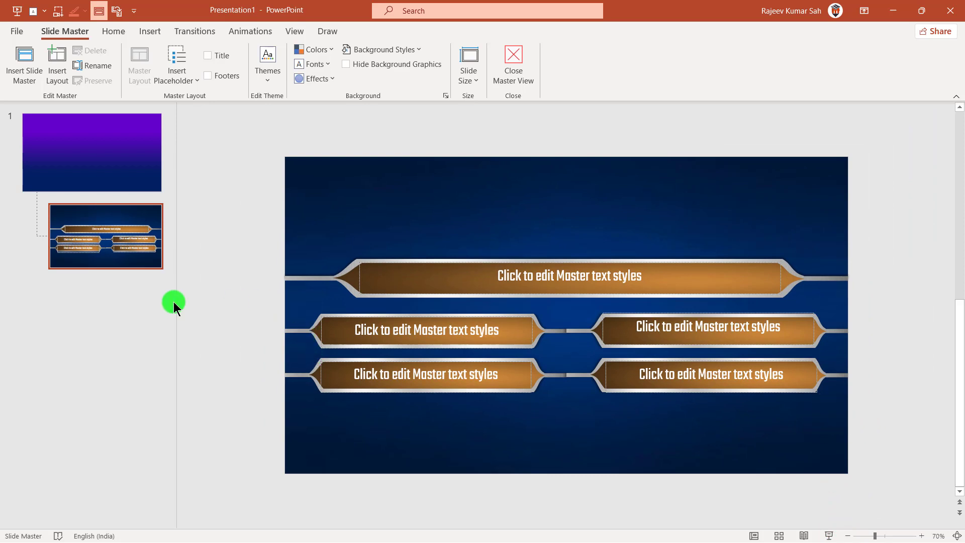
drag(176, 289, 17, 265)
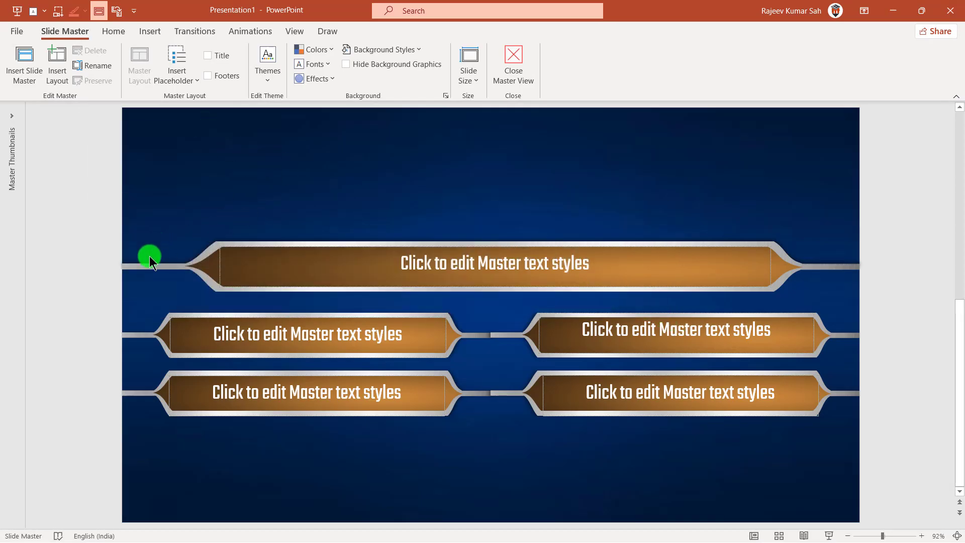
click(140, 267)
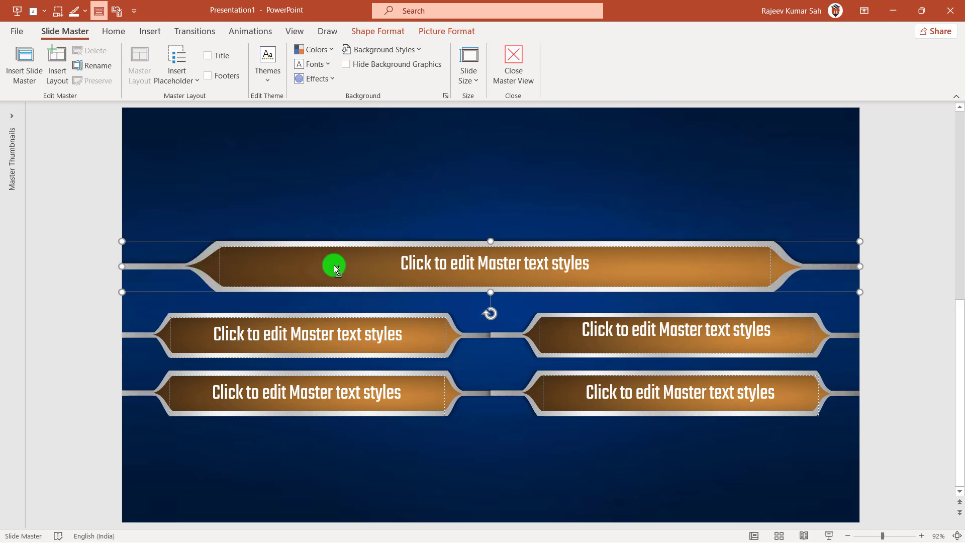
Select the banner with its inner bar shape and open the Animation Pane
click(196, 266)
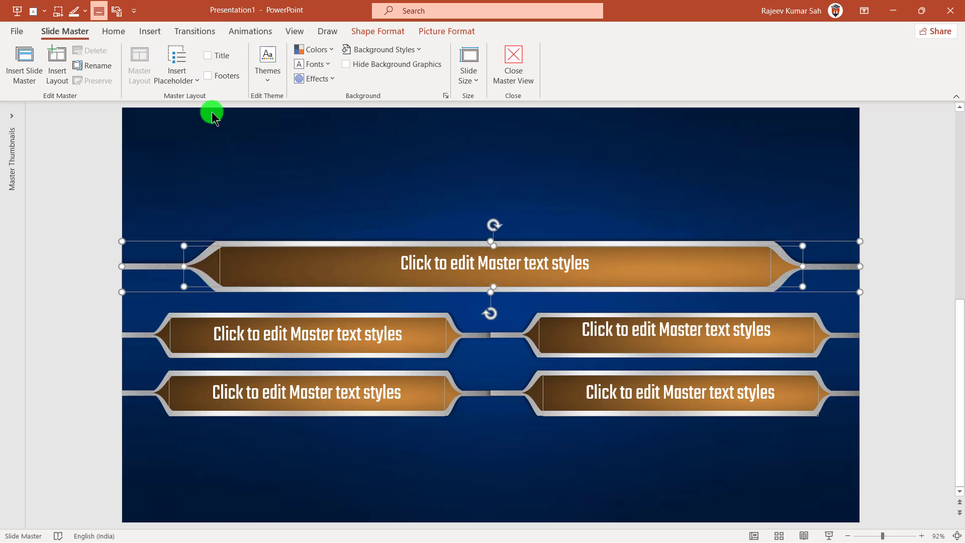
click(249, 33)
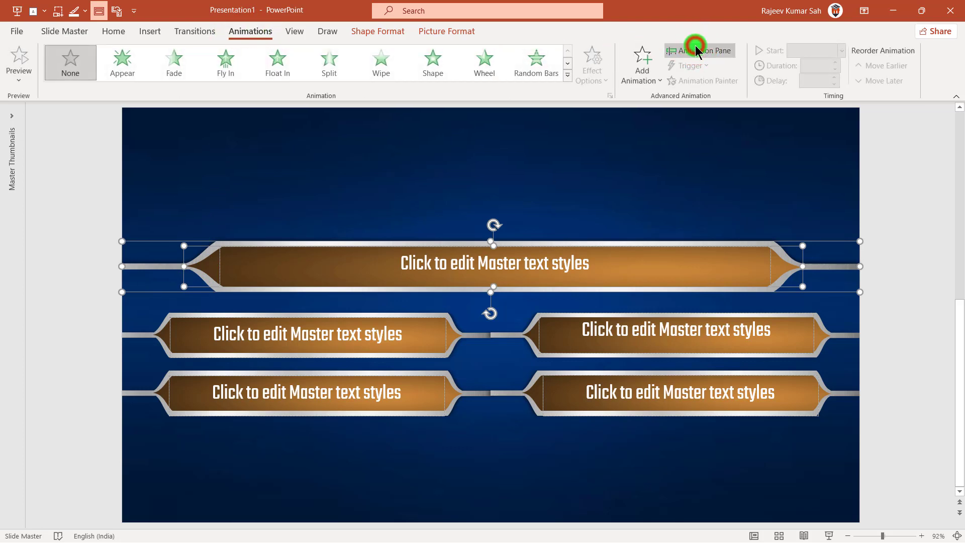
click(695, 49)
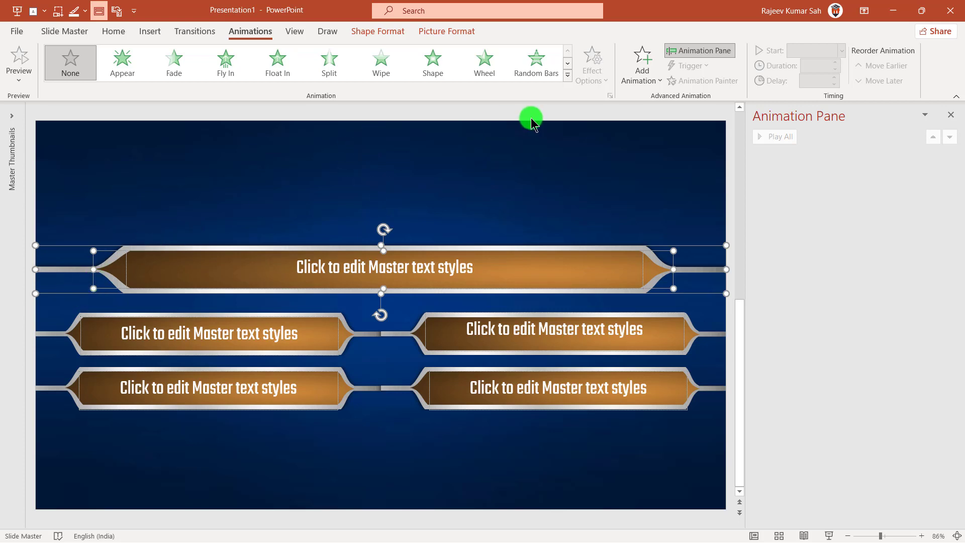
Preview the Appear, Stretch, Spinner, Wipe and Swivel entrance effects on the question bar
click(636, 74)
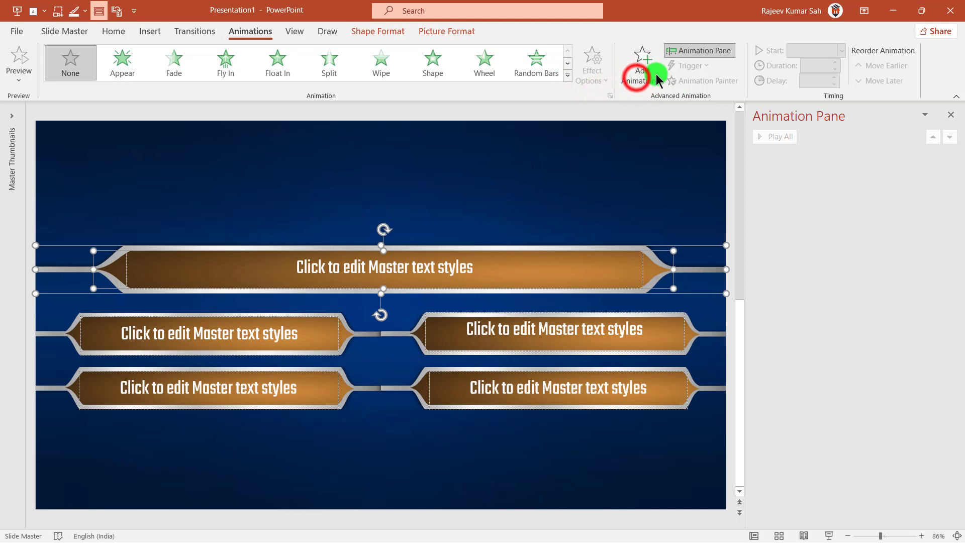
scroll(669, 300, down, 3)
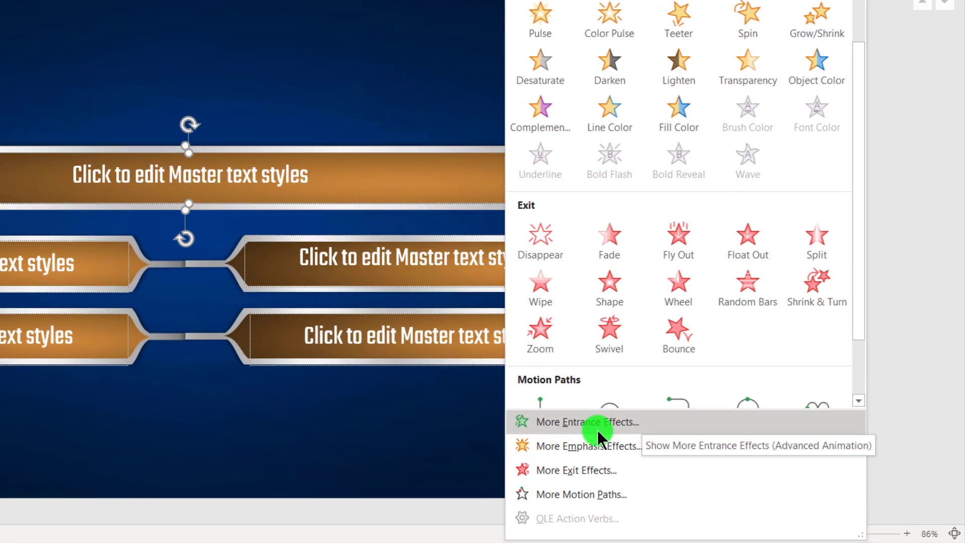
click(678, 455)
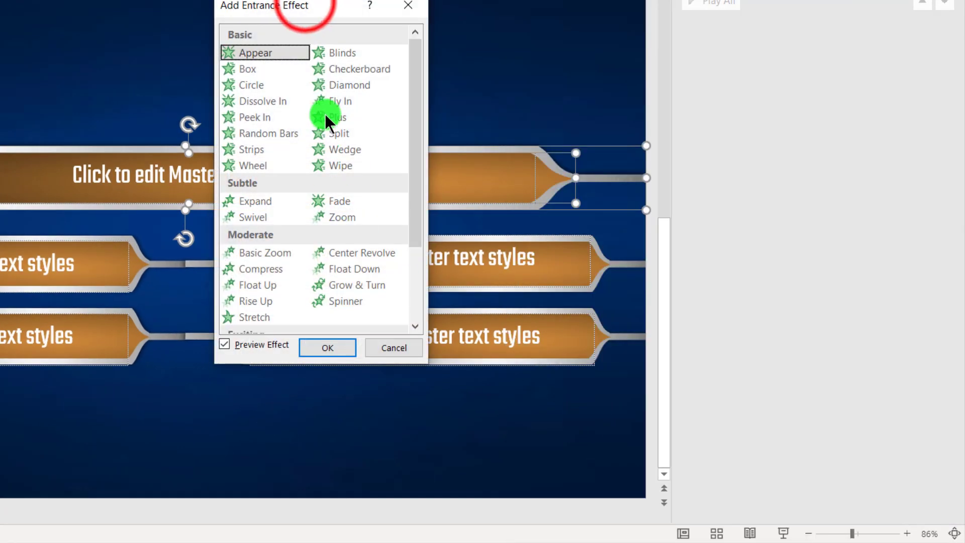
drag(305, 8, 508, 0)
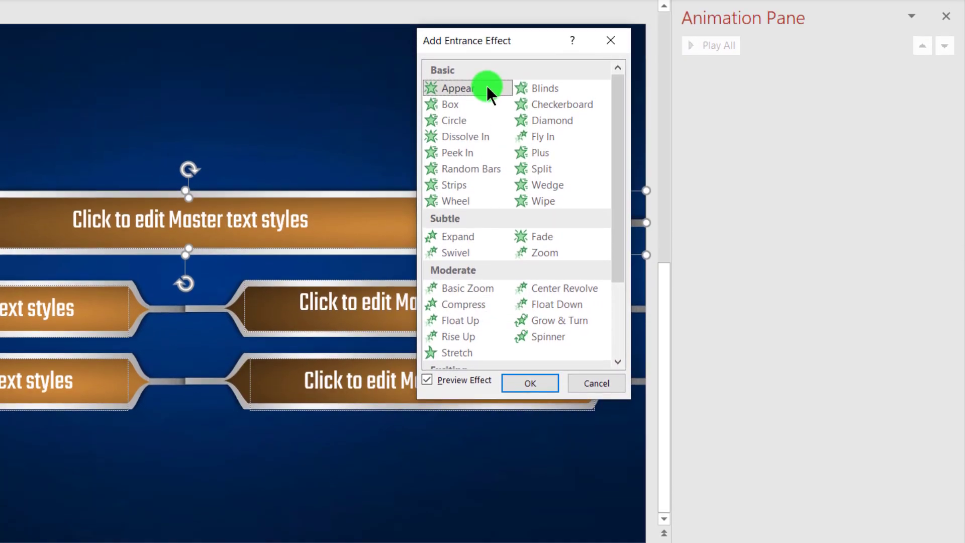
click(487, 100)
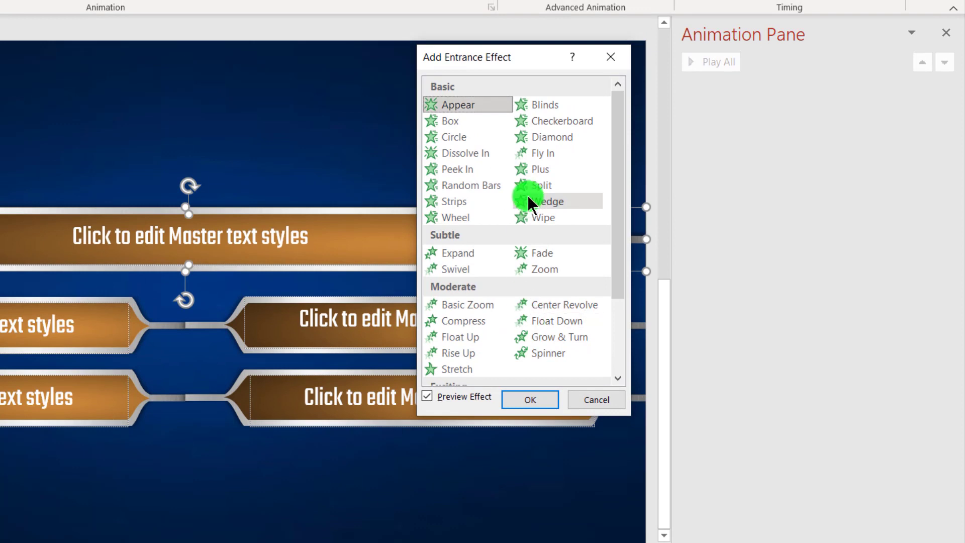
scroll(537, 288, down, 1)
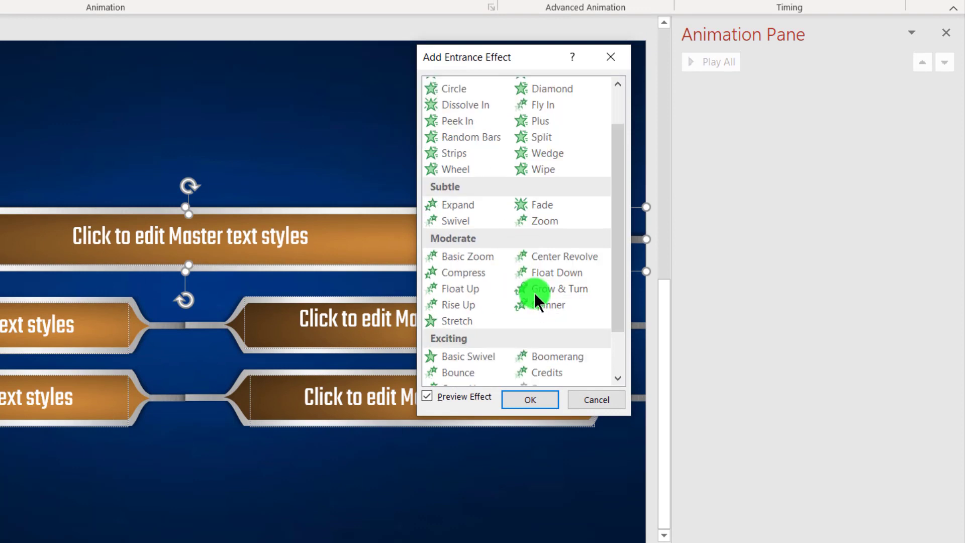
click(471, 322)
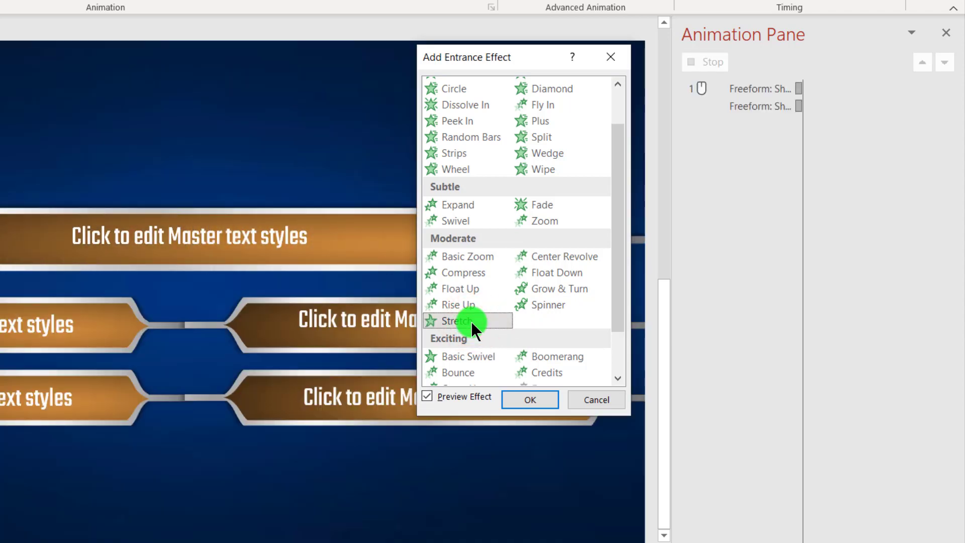
click(553, 305)
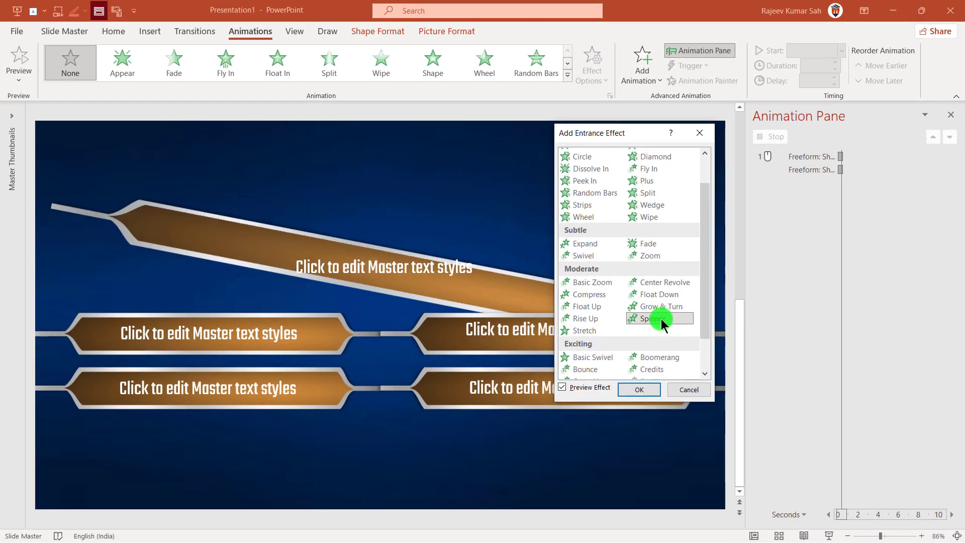
click(655, 217)
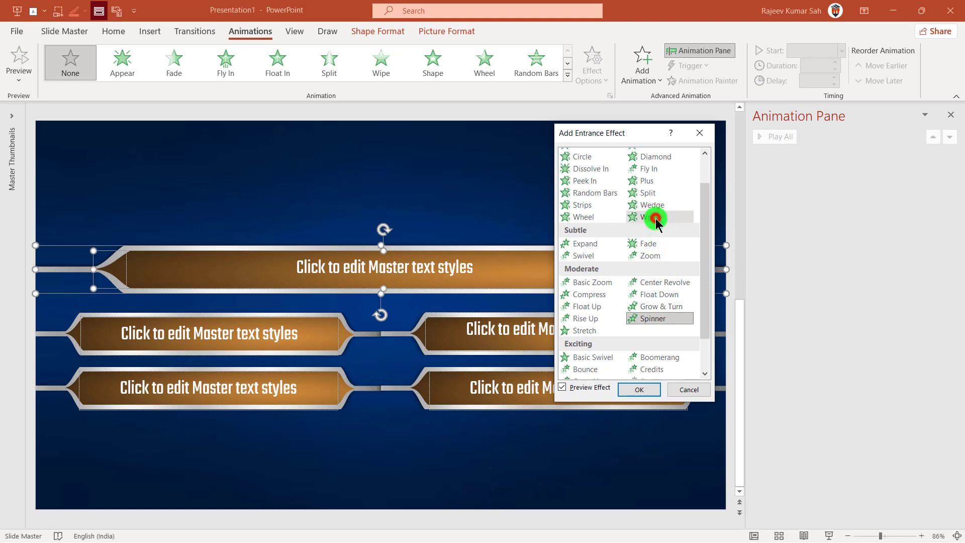
click(581, 249)
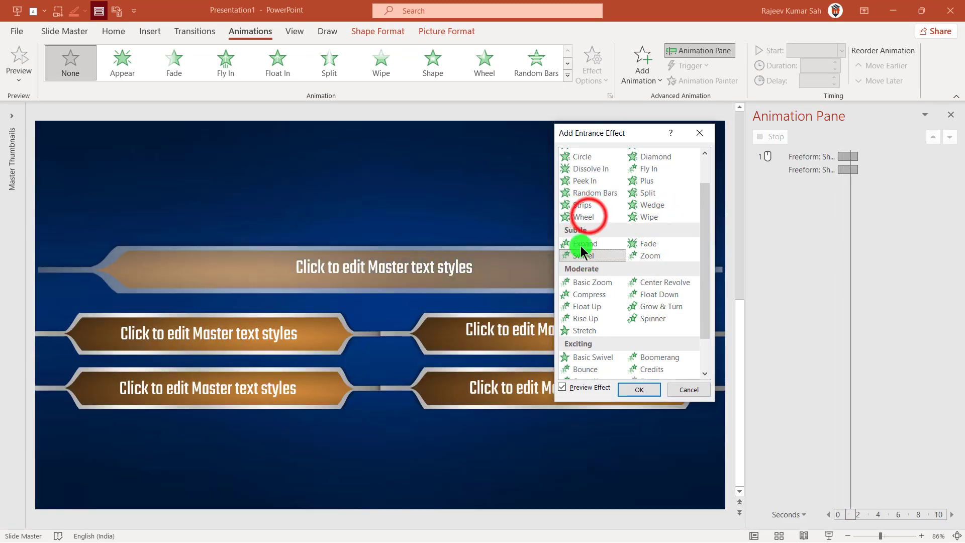
Apply the Peek In entrance effect to the question bar
scroll(582, 237, up, 1)
click(585, 216)
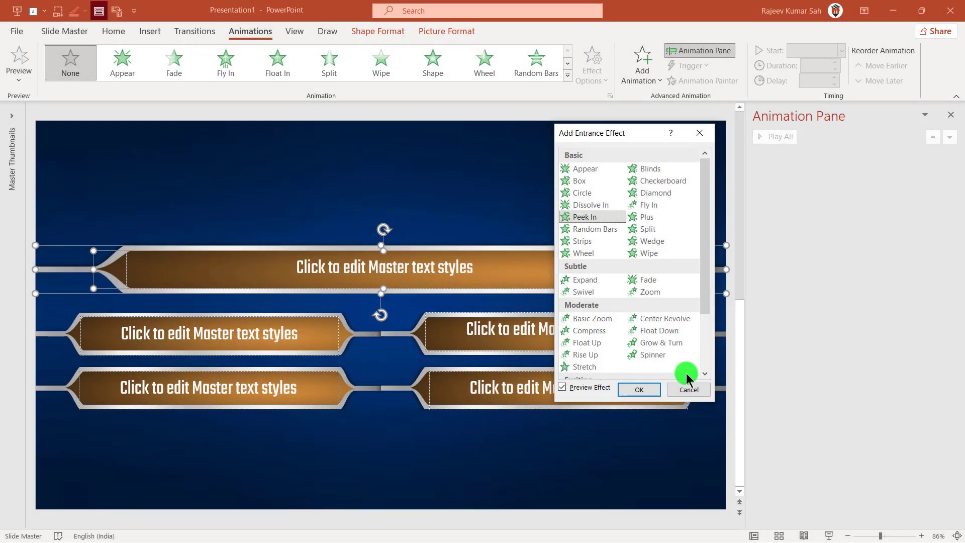
click(643, 390)
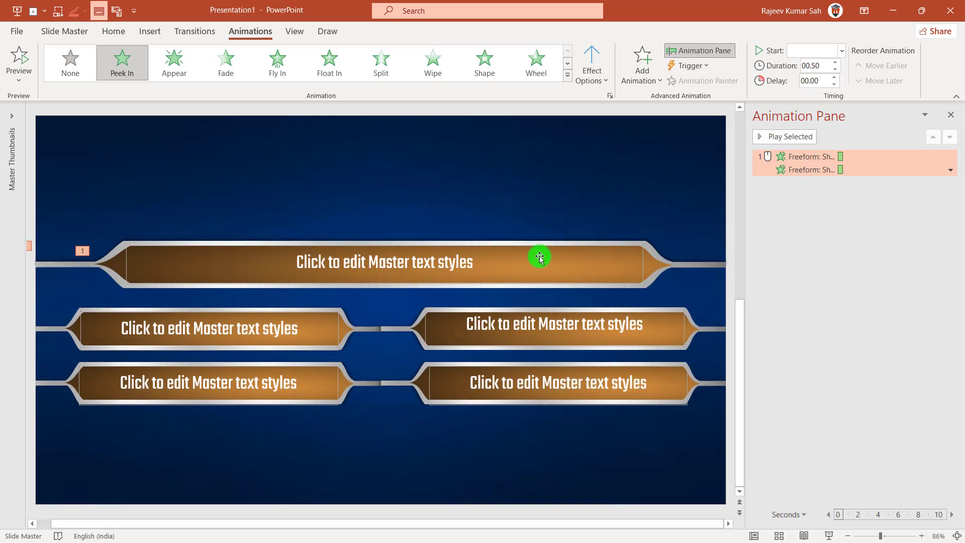
Try the Left, Right and Top directions, then settle on Peek In From Bottom
click(593, 71)
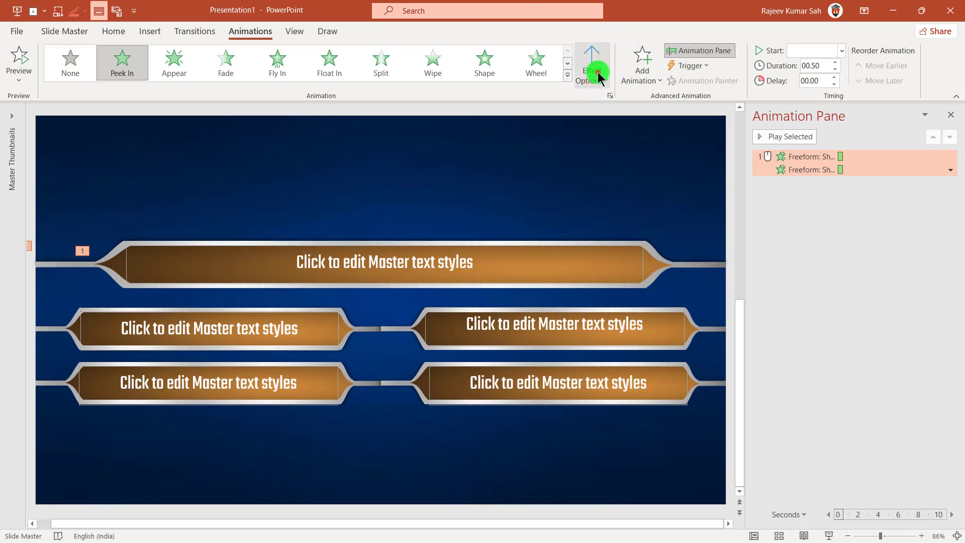
click(631, 157)
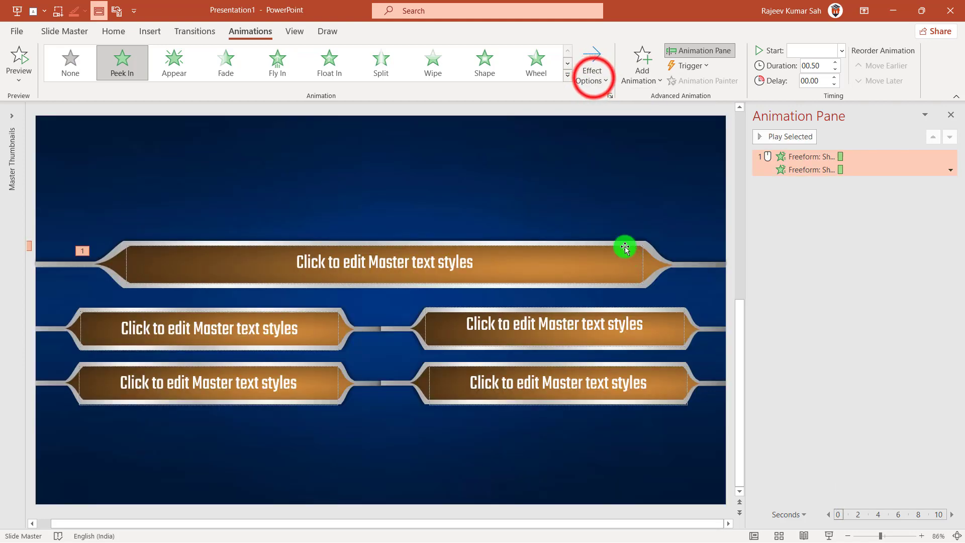
click(593, 75)
click(617, 186)
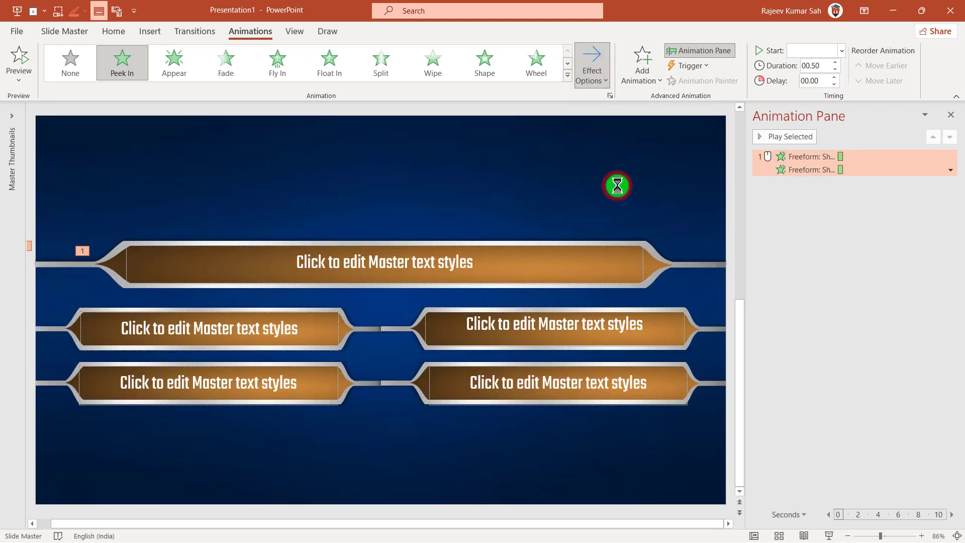
click(588, 76)
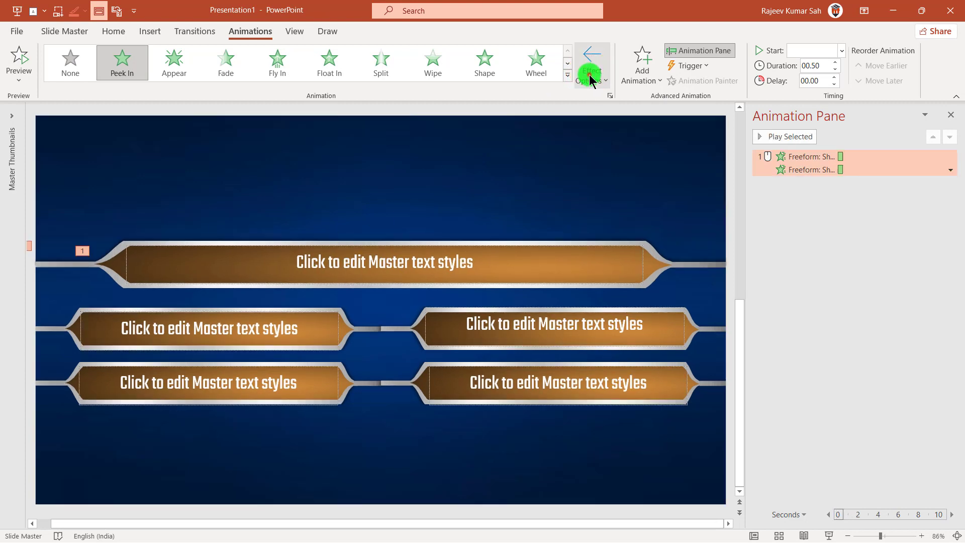
click(608, 211)
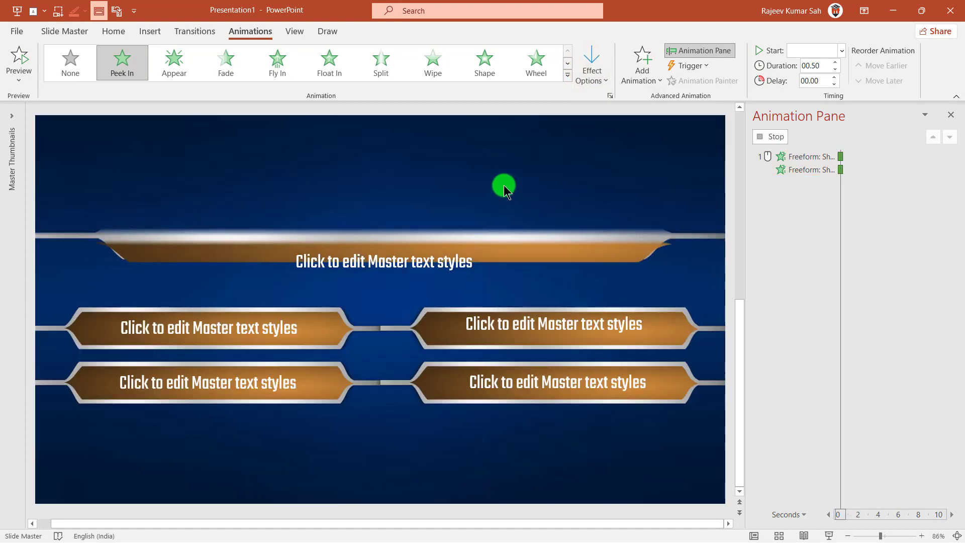
click(598, 75)
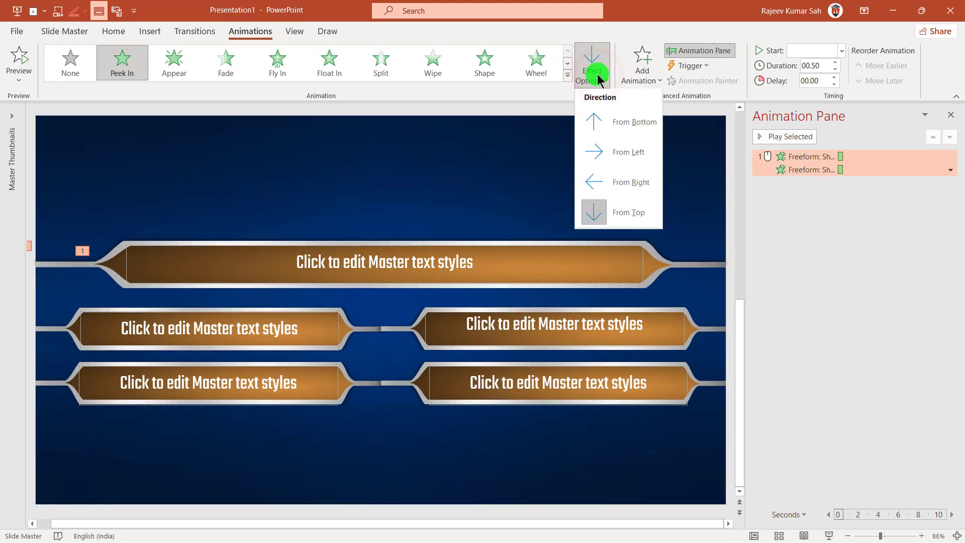
click(623, 122)
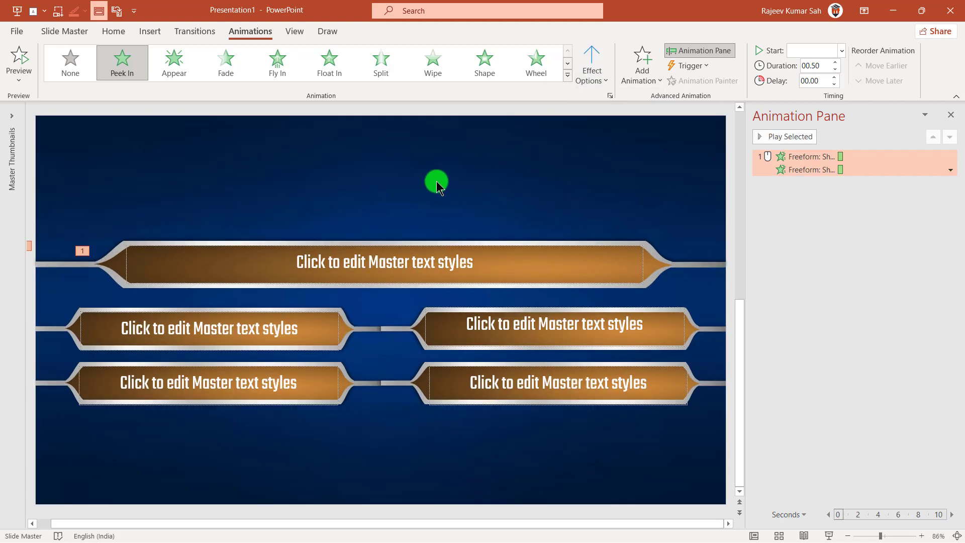
Set the question bar's Peek In animation to start With Previous
click(520, 169)
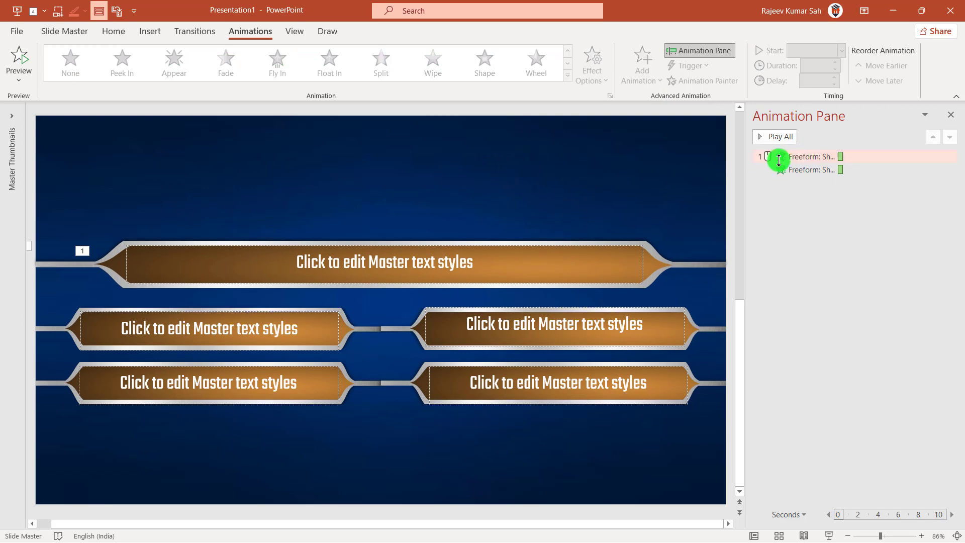
click(804, 158)
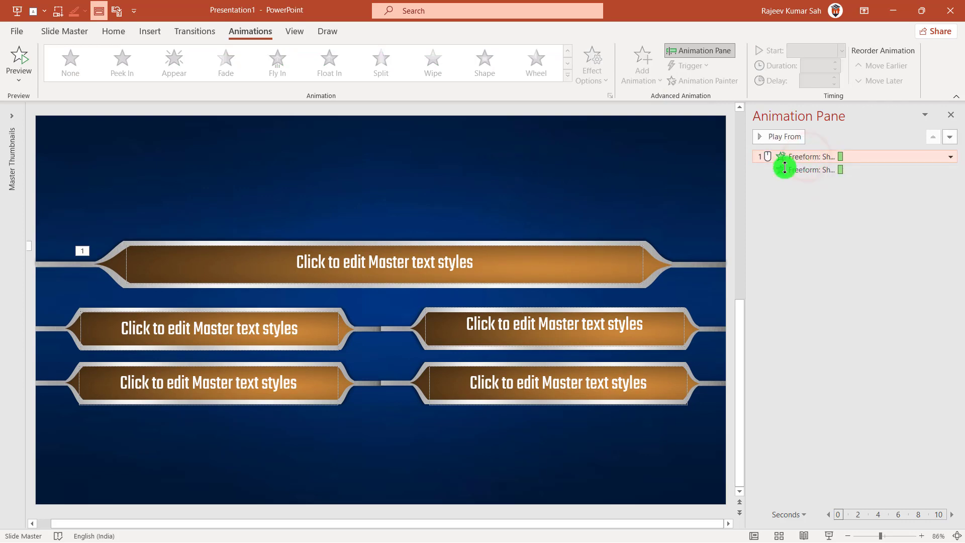
click(842, 50)
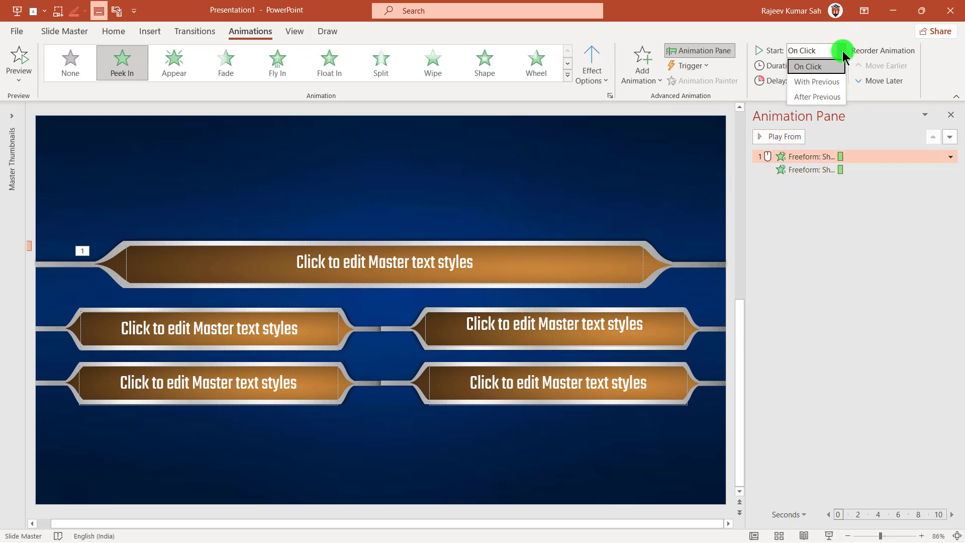
click(821, 87)
click(391, 185)
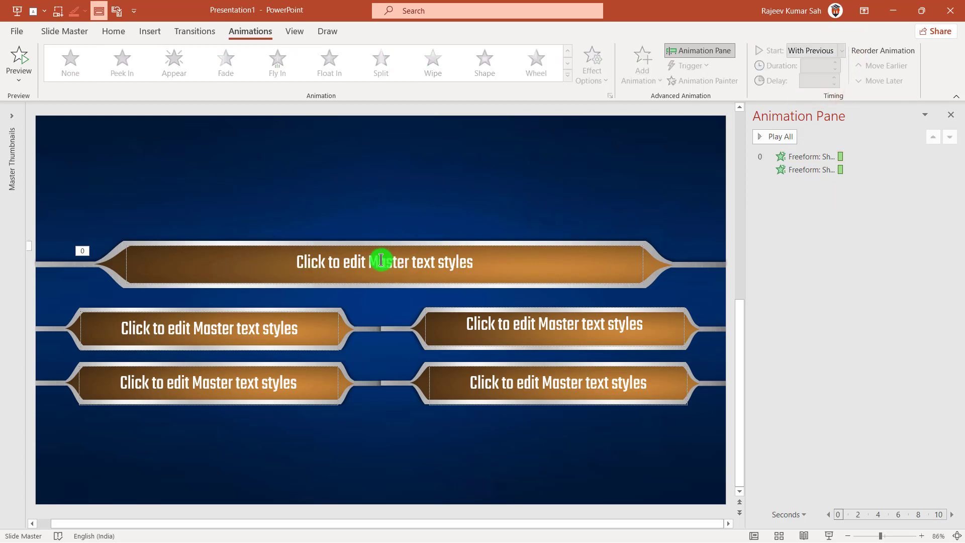
Give the question text placeholder a Wipe entrance From Left
click(379, 260)
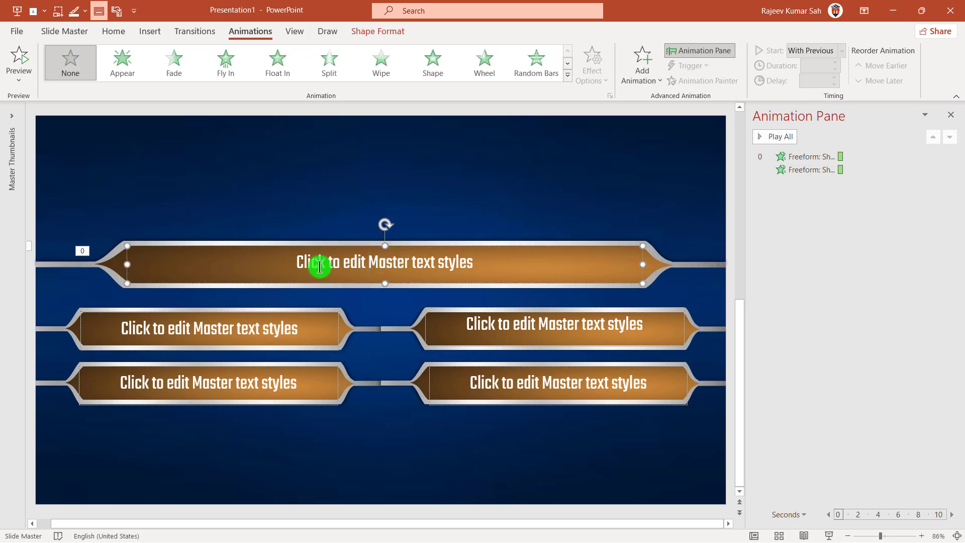
click(128, 259)
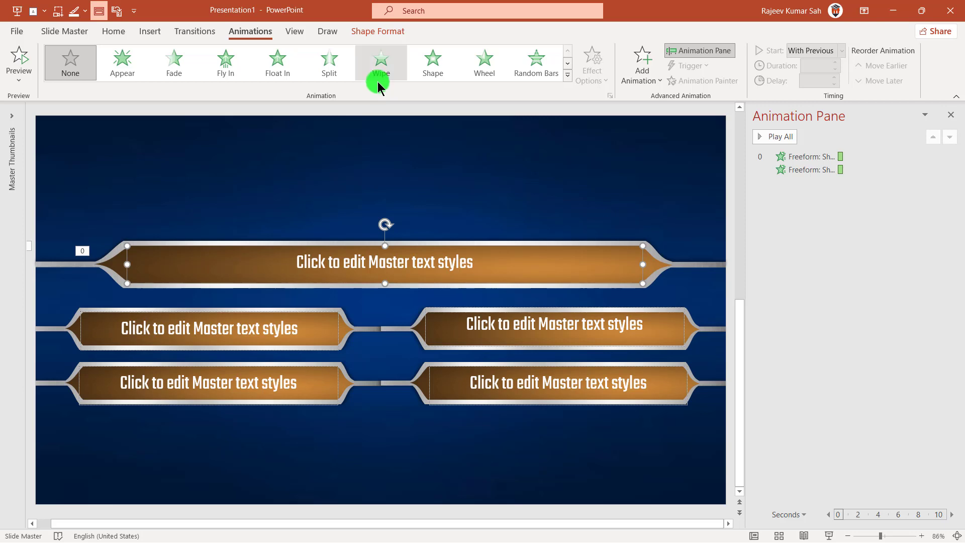
click(371, 60)
click(387, 68)
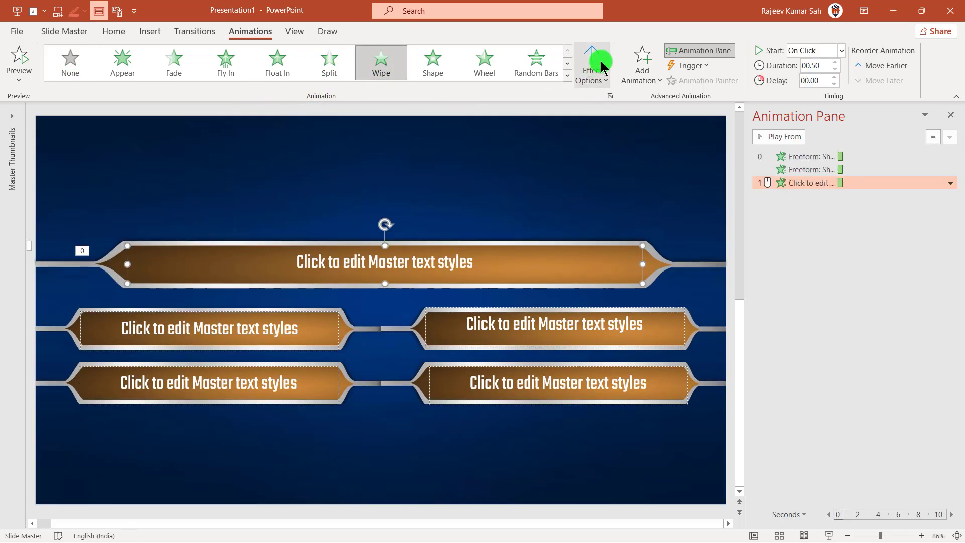
click(599, 79)
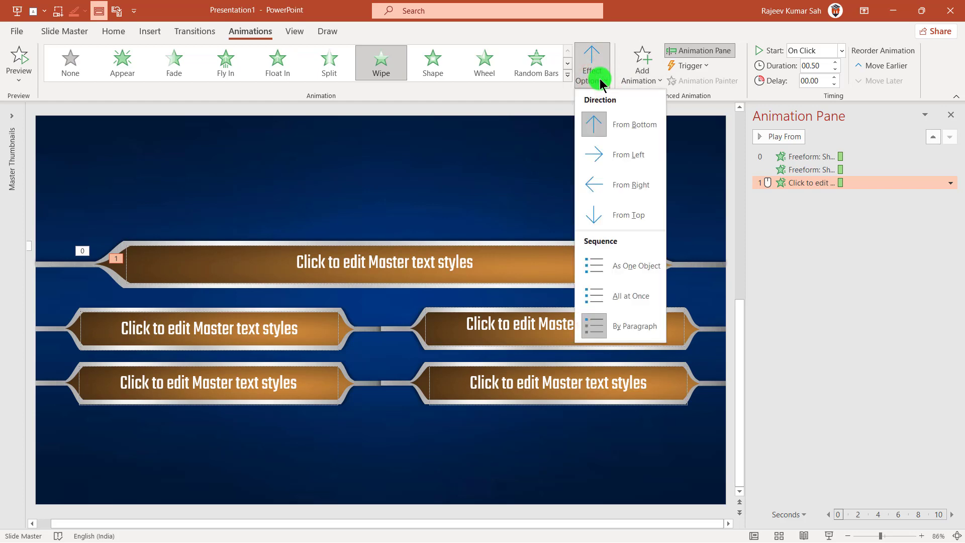
click(637, 156)
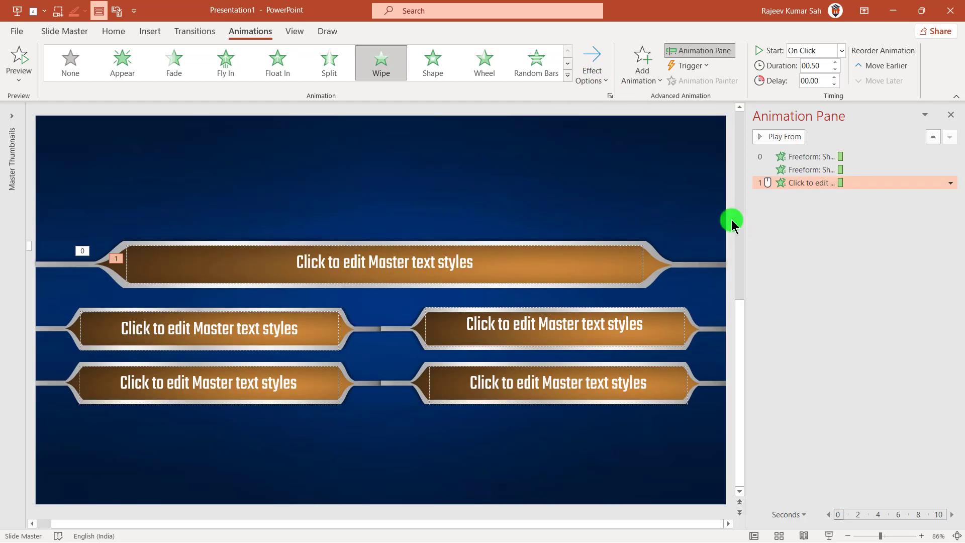
Set the question text's Wipe to start After Previous and preview all slide animations
click(842, 51)
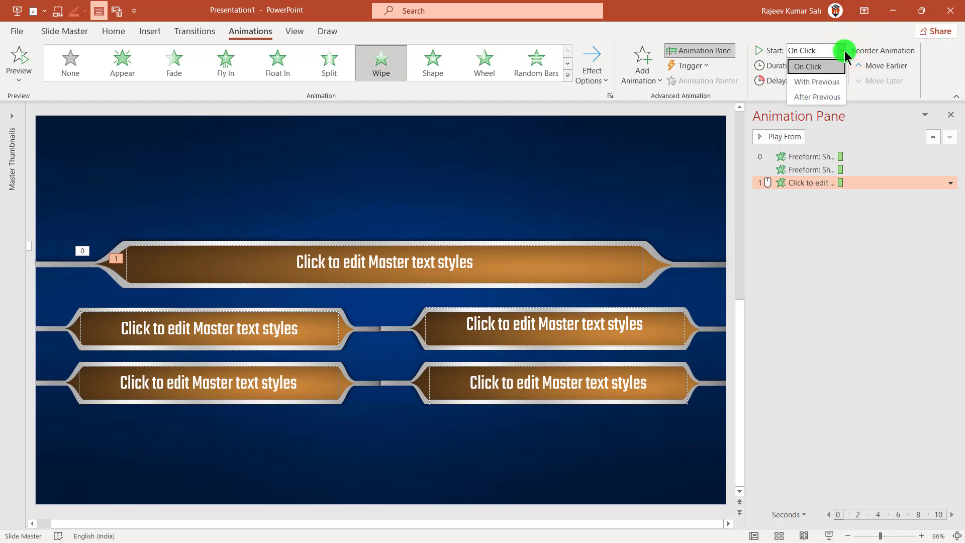
click(818, 96)
click(398, 264)
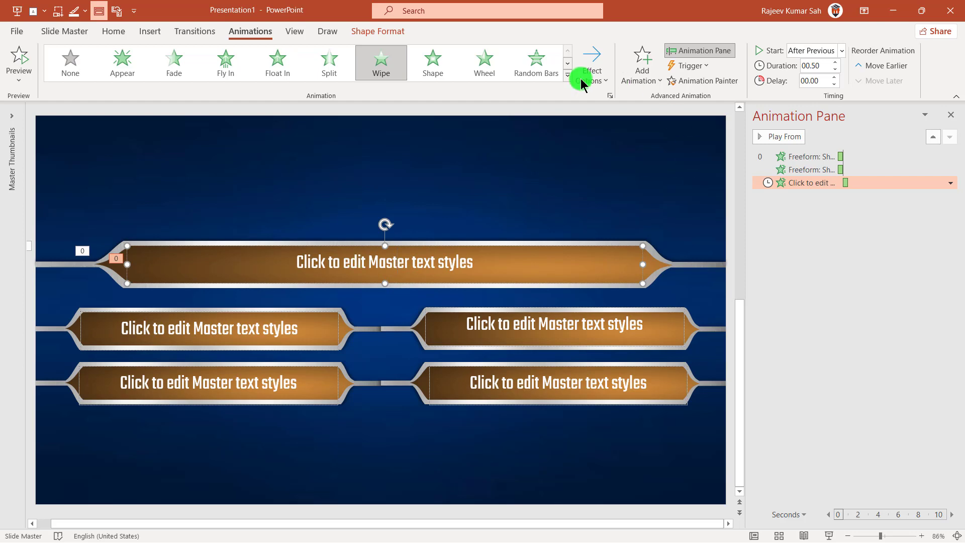
click(389, 68)
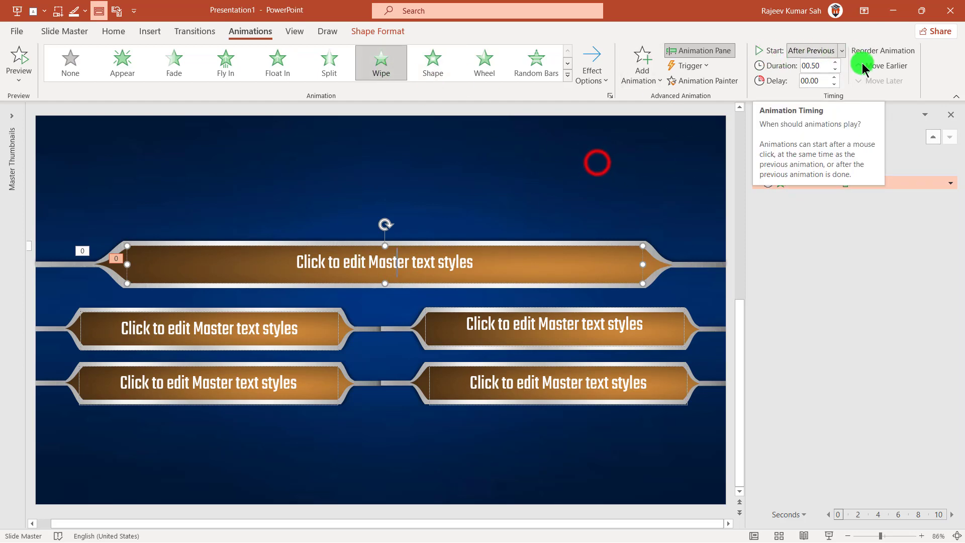
click(597, 161)
click(771, 136)
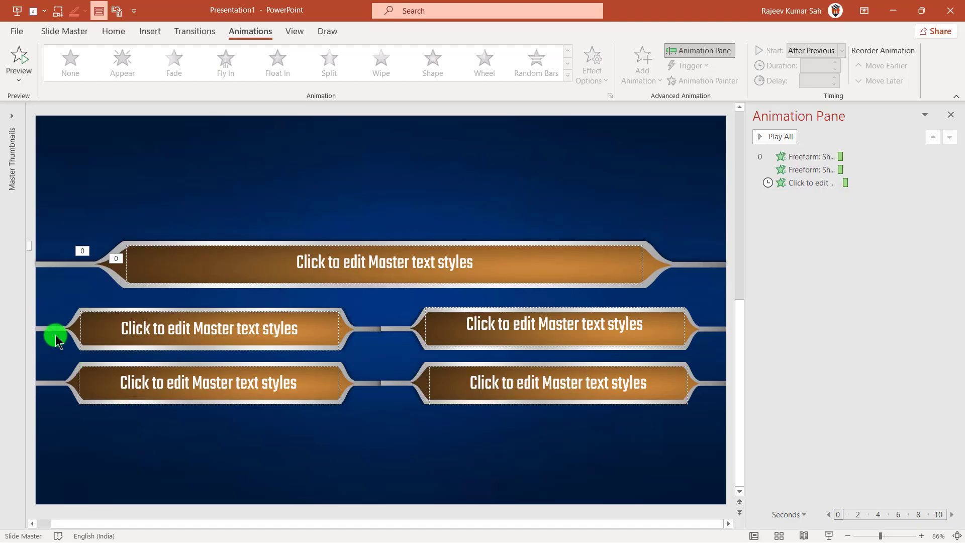
click(50, 331)
Apply a Peek In entrance effect to the upper-left answer bar
click(50, 331)
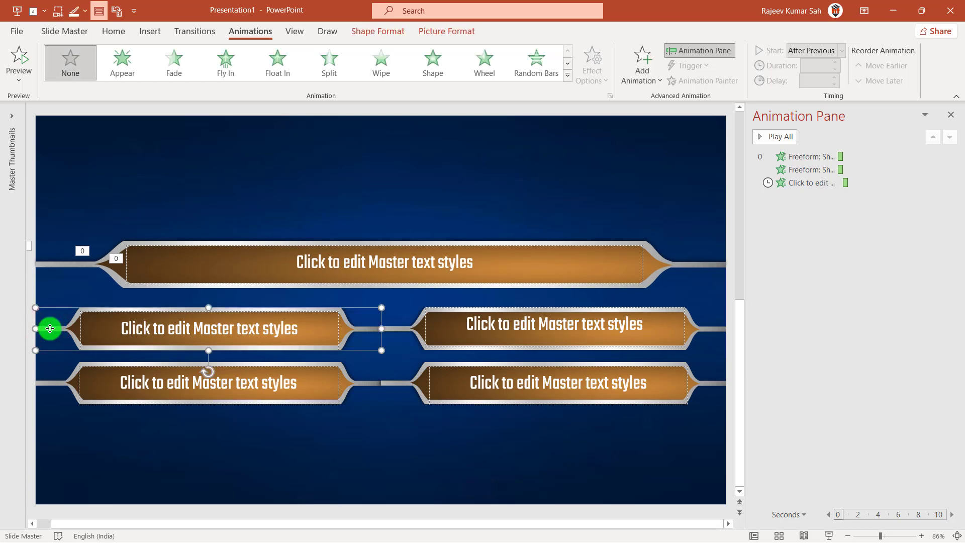
click(70, 329)
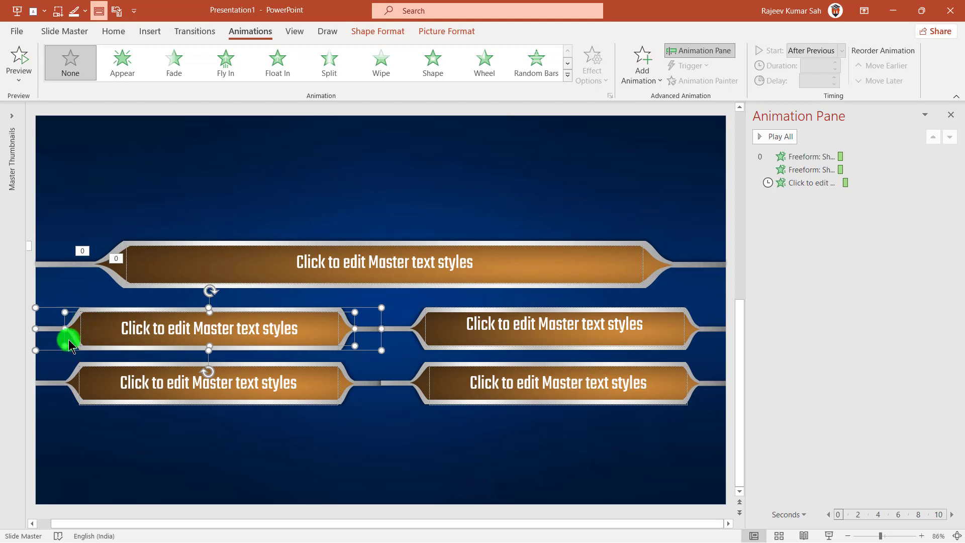
click(642, 77)
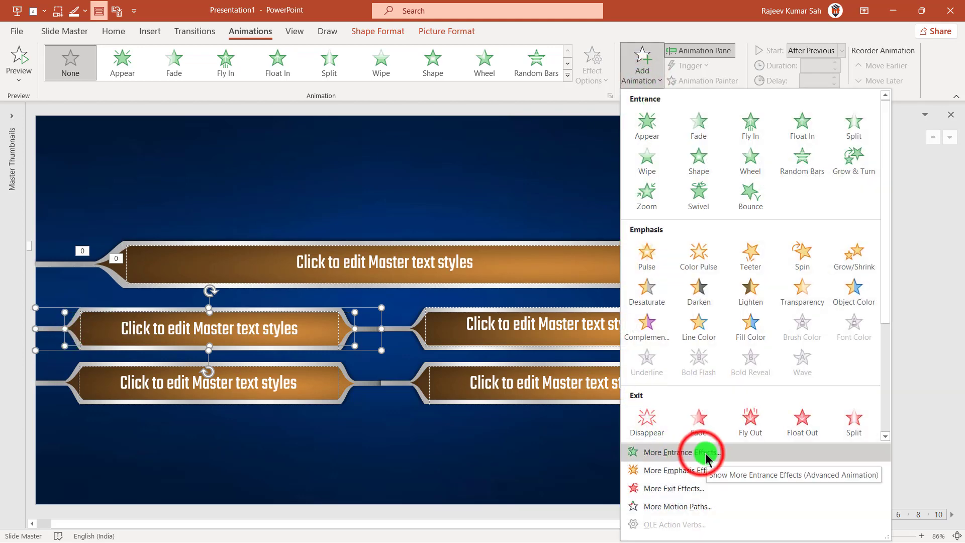
click(707, 453)
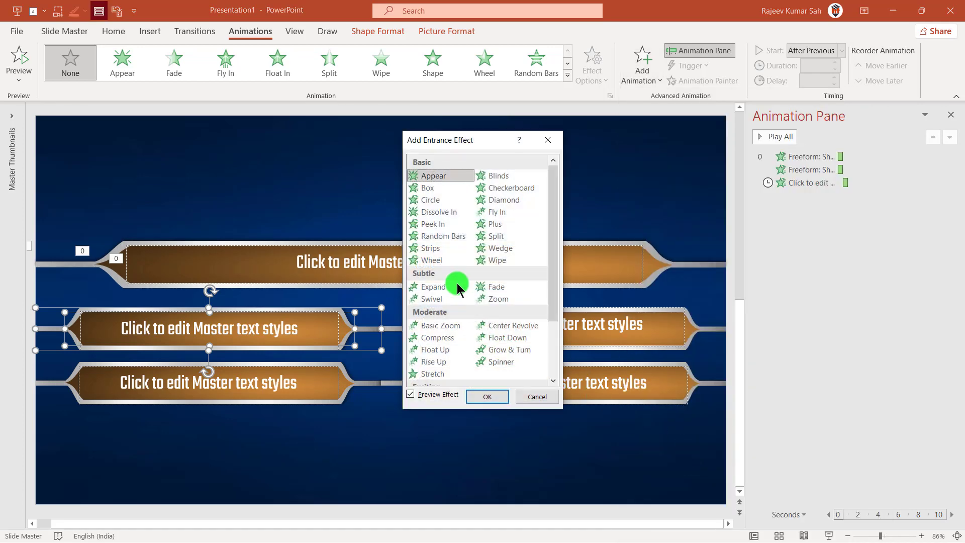
click(445, 225)
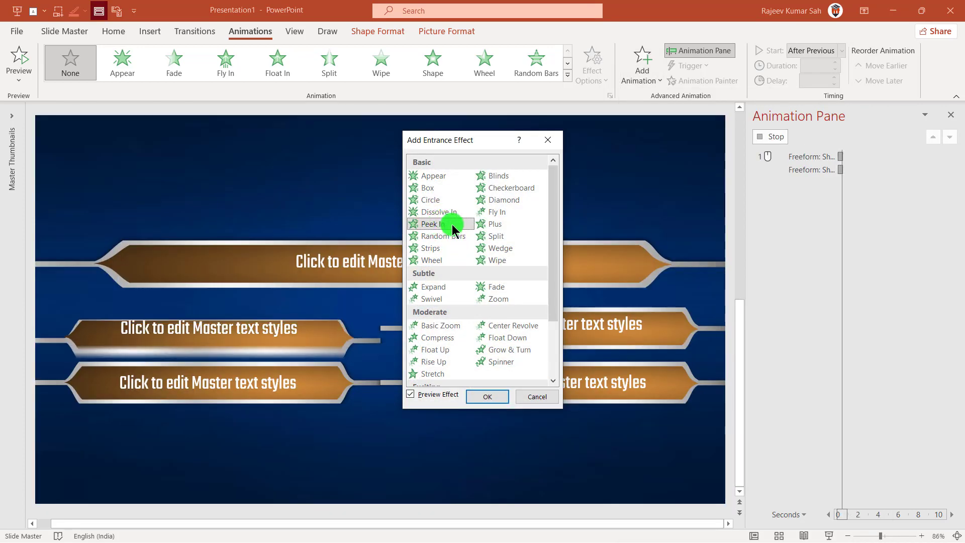
click(490, 300)
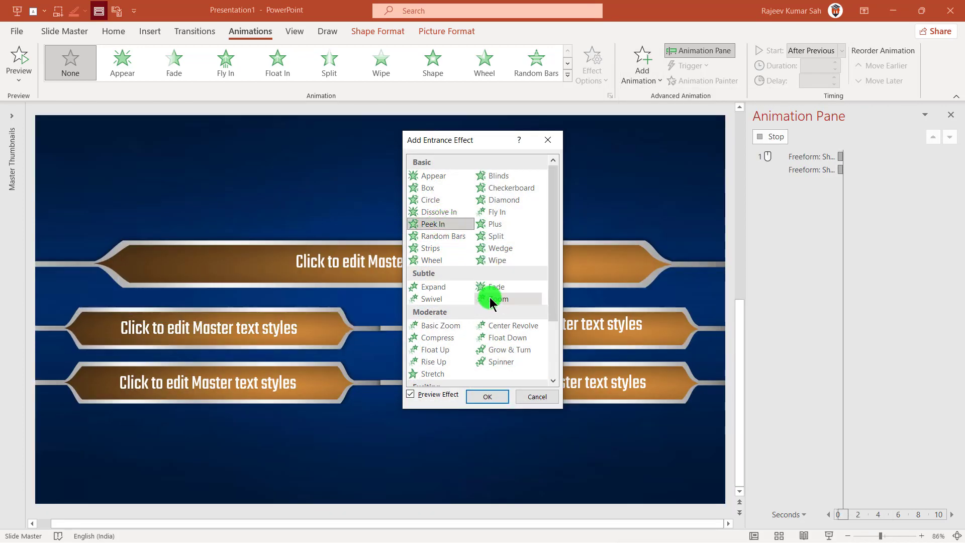
click(487, 396)
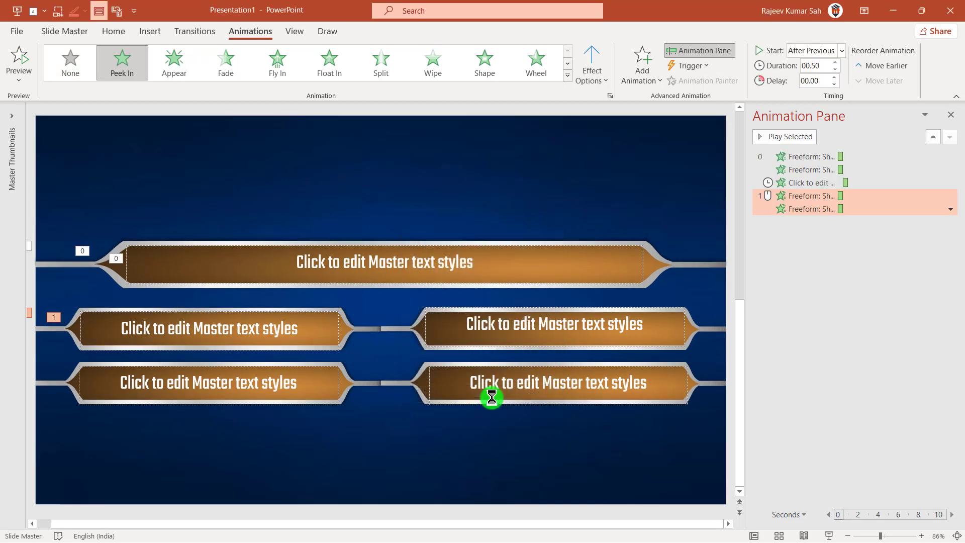
Make the answer bar's Peek In come From Left and start After Previous
click(594, 76)
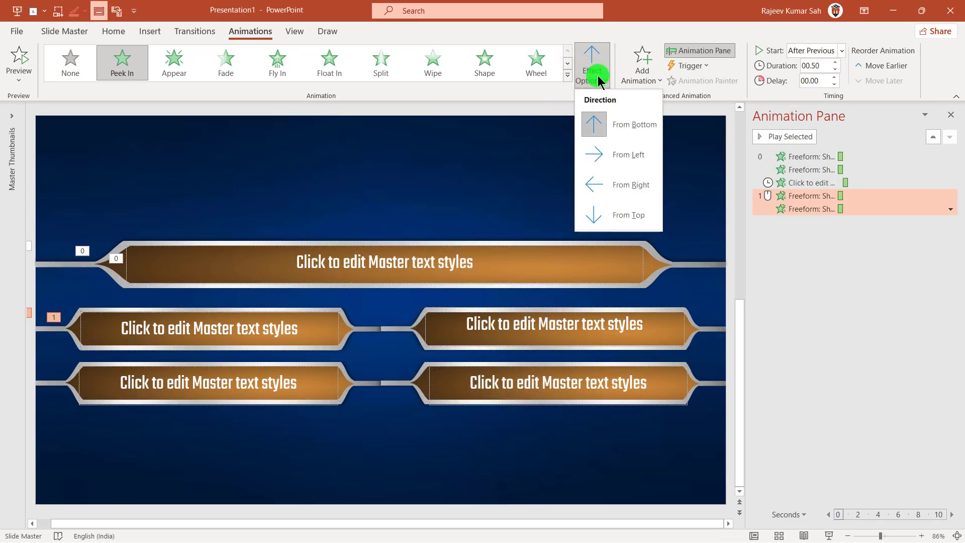
click(608, 163)
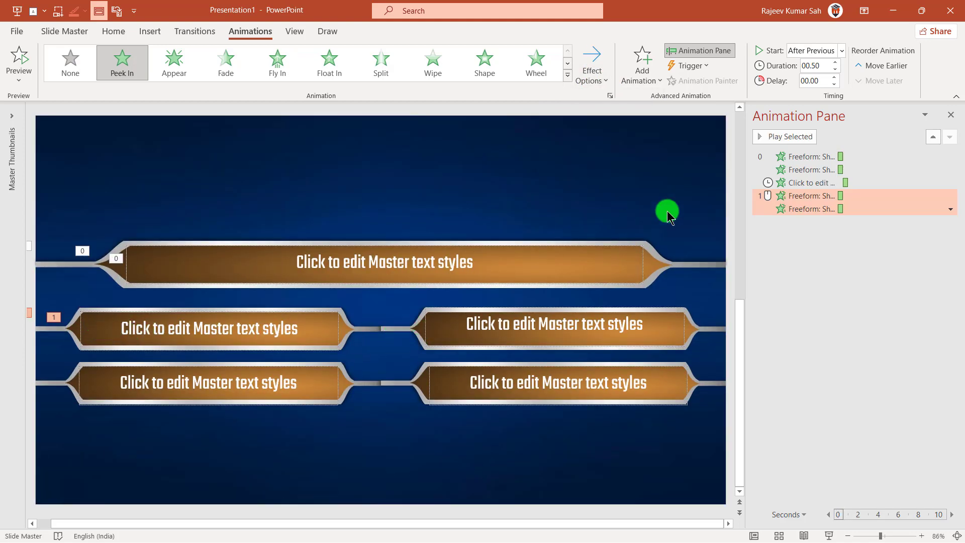
click(804, 197)
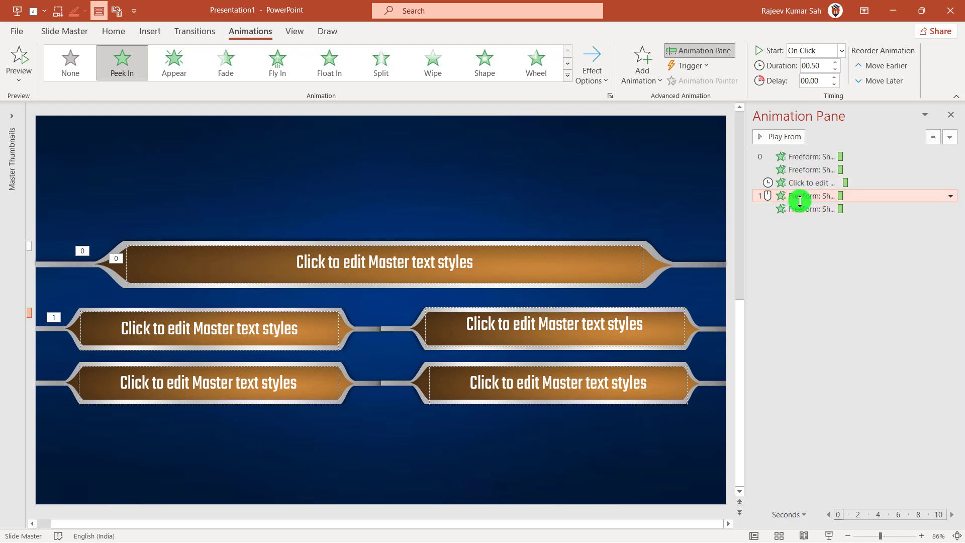
click(841, 50)
click(832, 97)
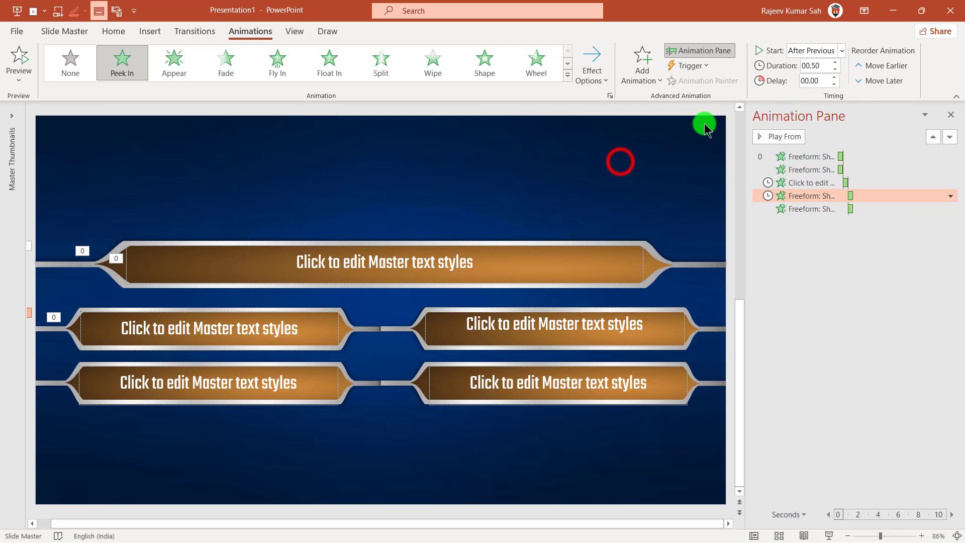
click(620, 163)
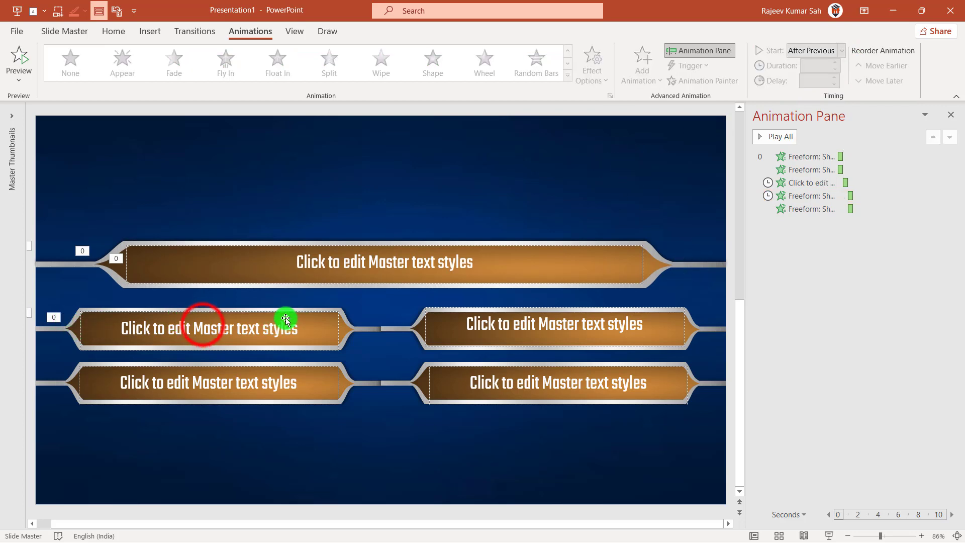
Give the upper-left answer text a Wipe entrance From Left
click(209, 328)
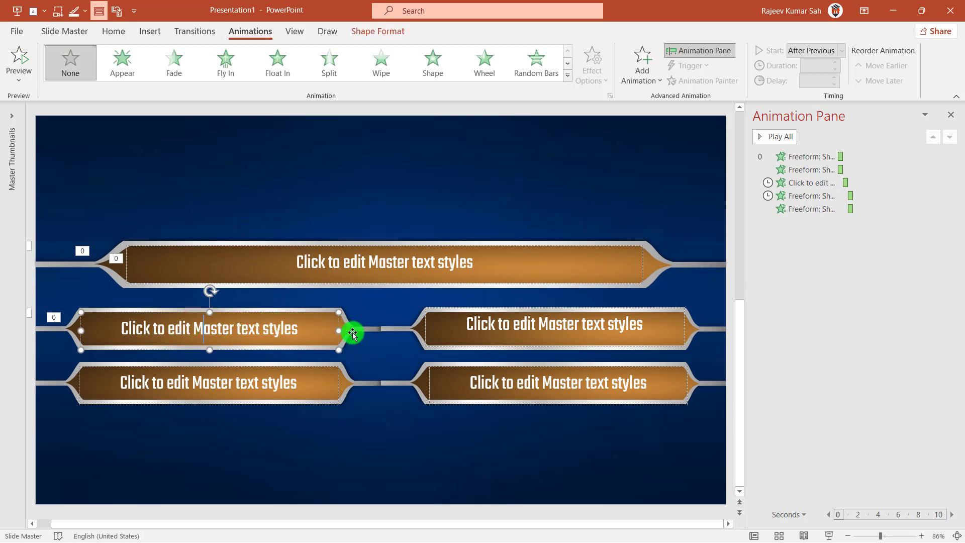
click(80, 326)
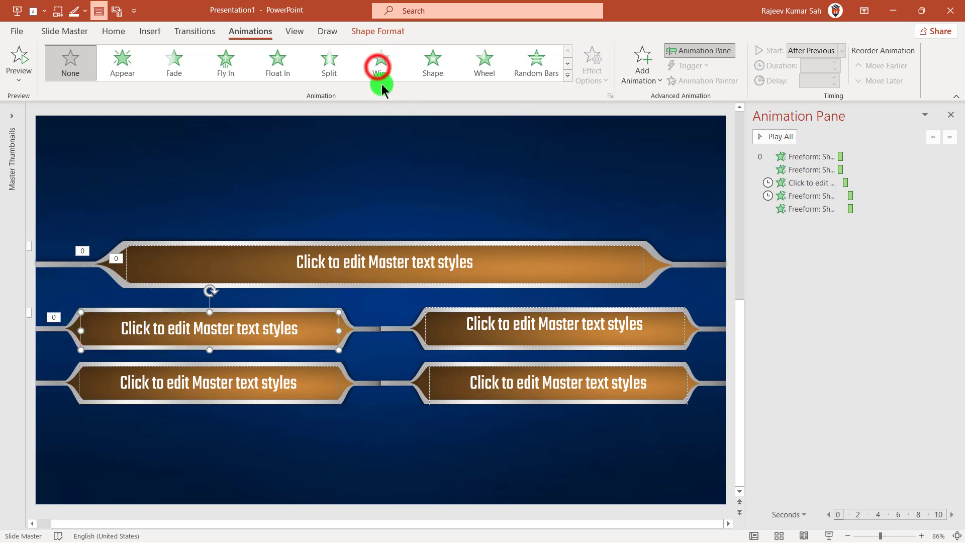
click(378, 68)
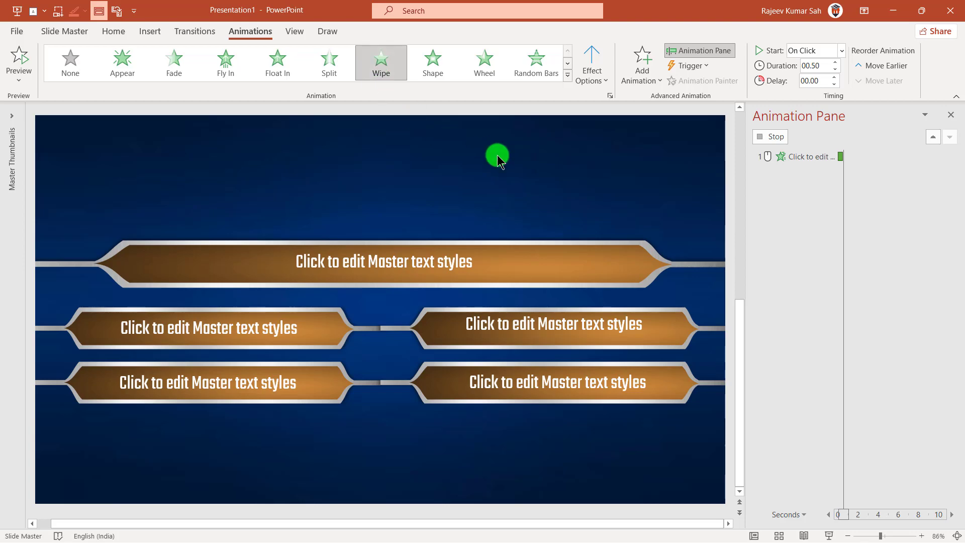
click(596, 73)
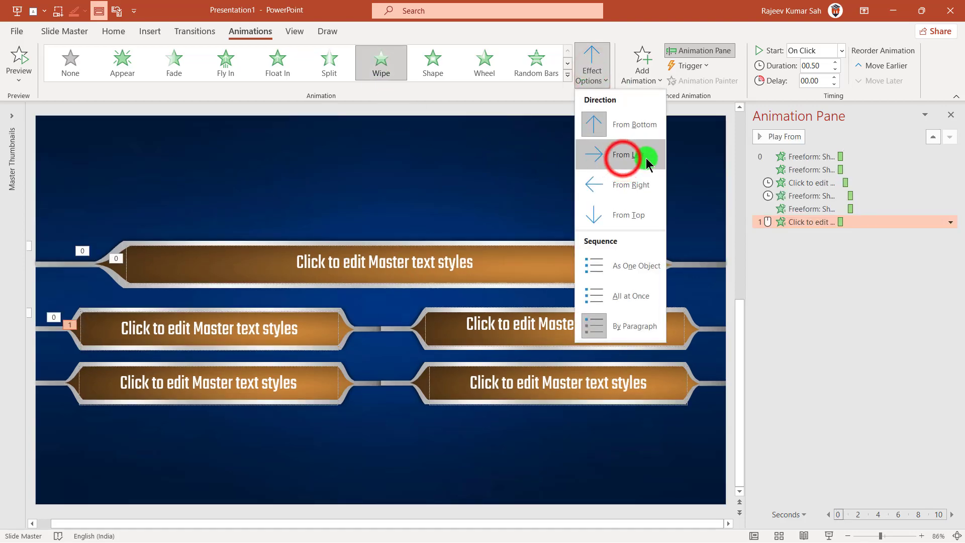
click(623, 157)
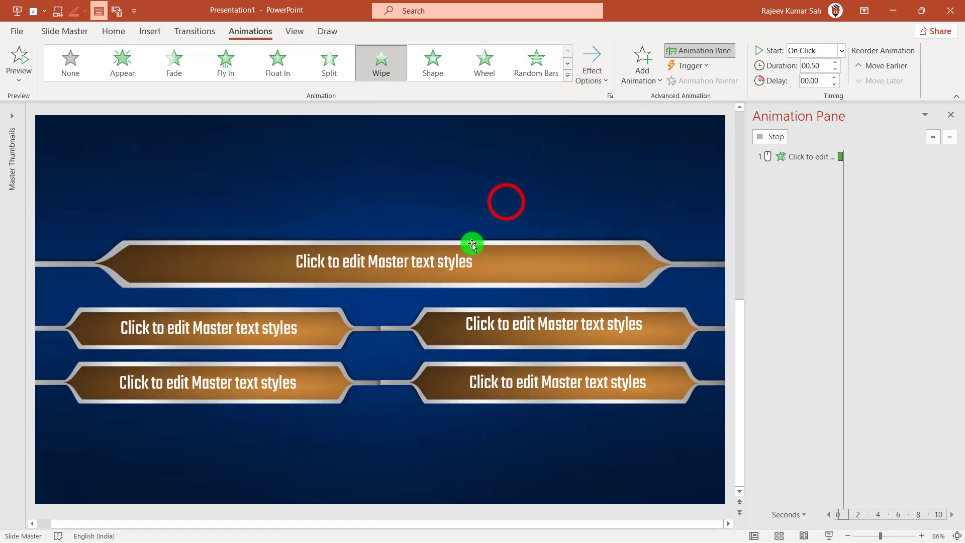
click(512, 208)
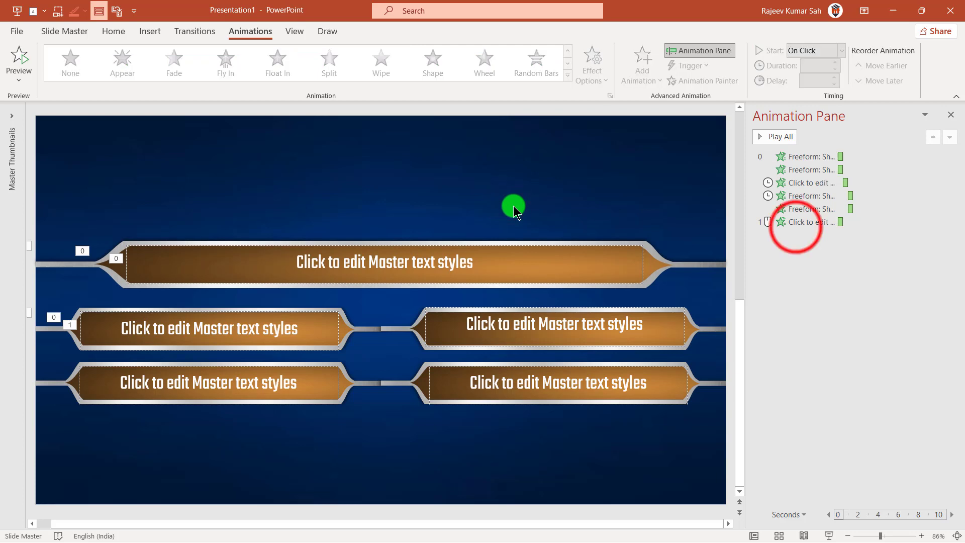
Set the answer text's Wipe animation to start After Previous
click(795, 224)
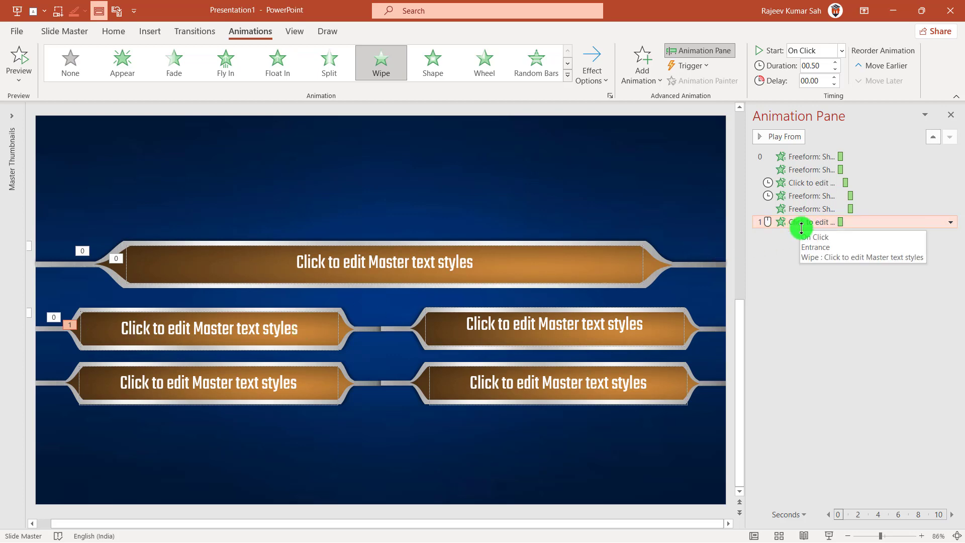
click(840, 51)
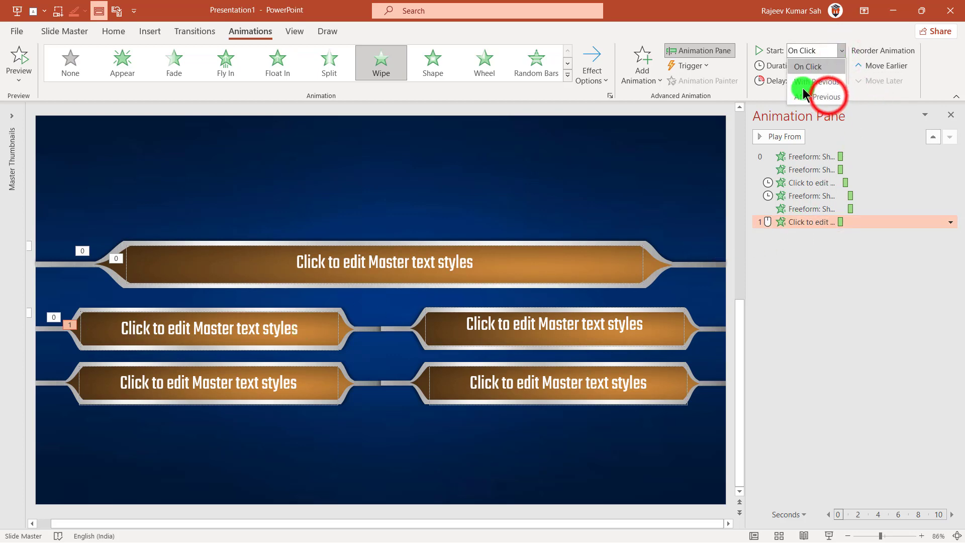
click(818, 97)
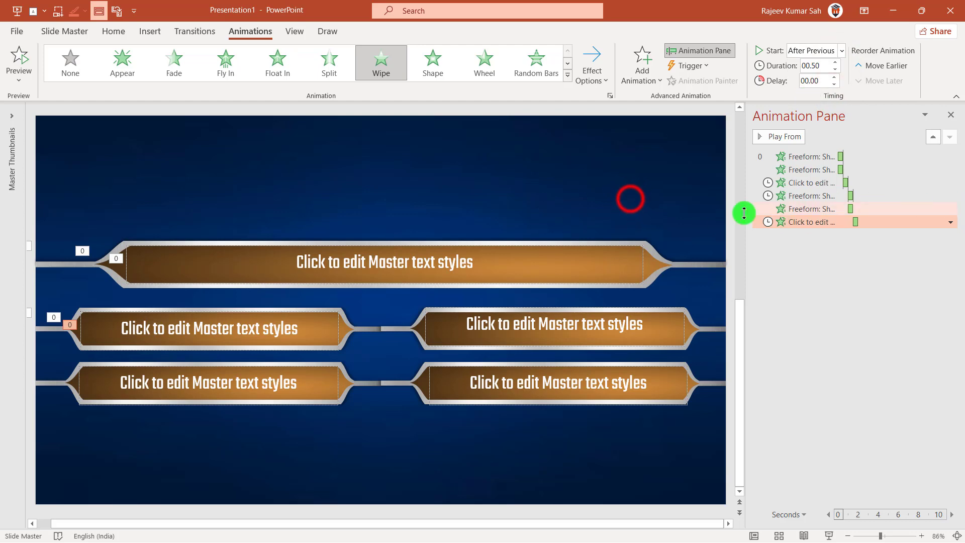
click(784, 136)
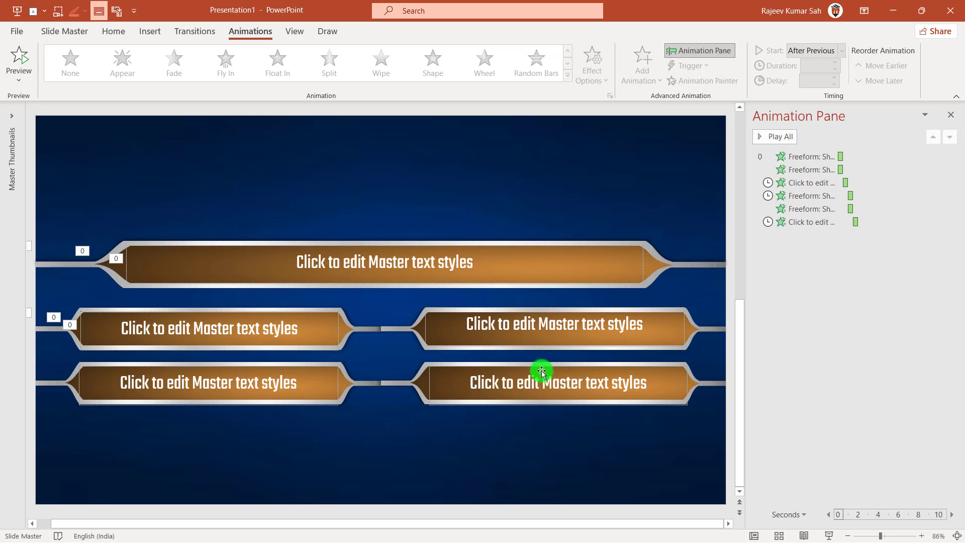
Apply a Peek In entrance to the connector and middle-right answer bar together
click(393, 331)
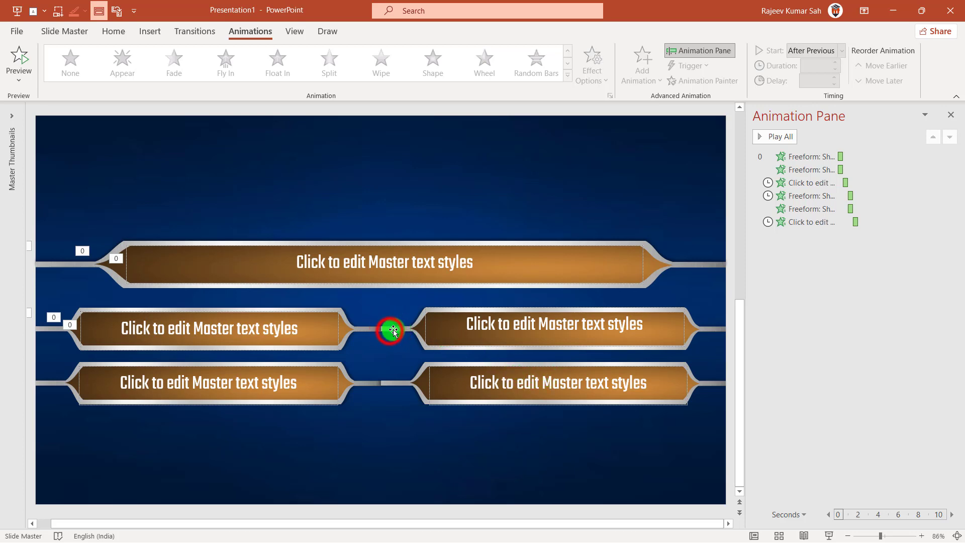
click(390, 331)
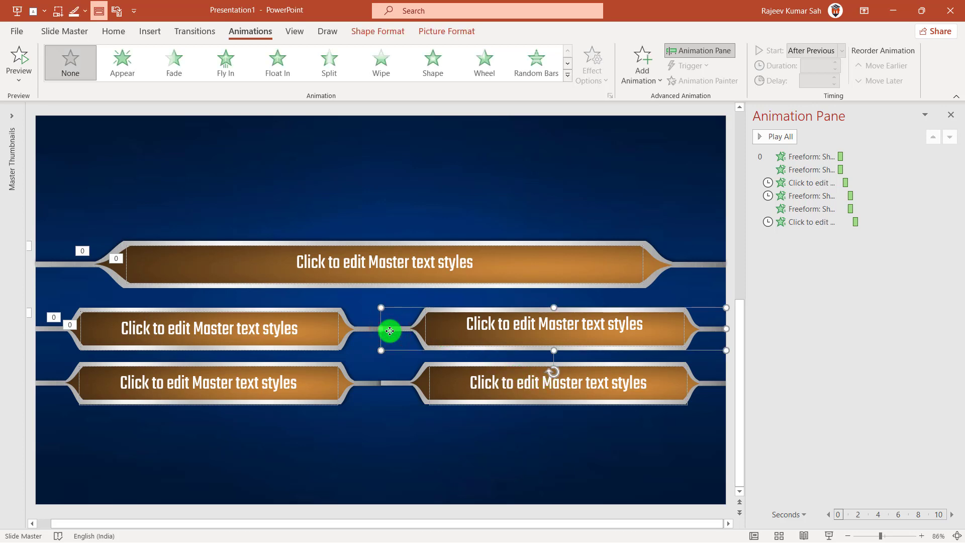
shift+click(417, 330)
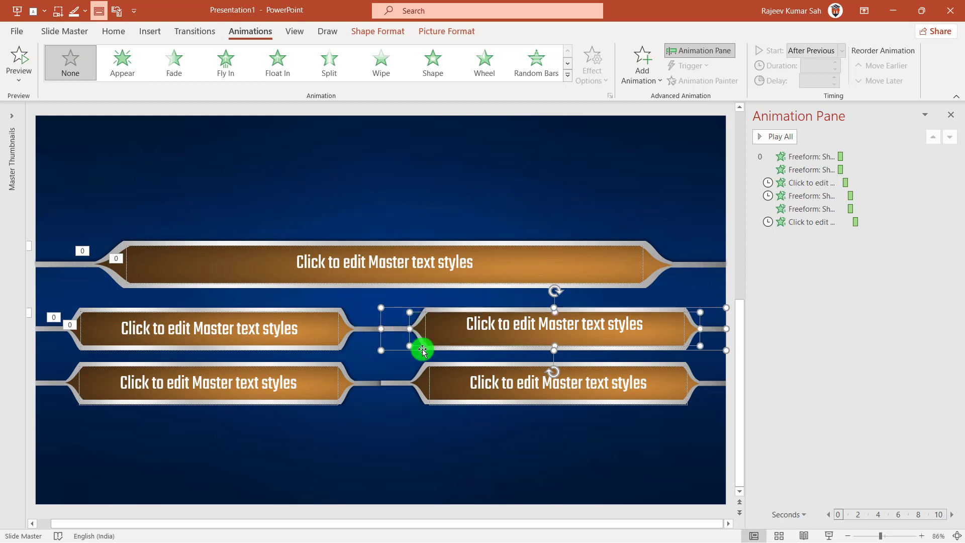
click(643, 75)
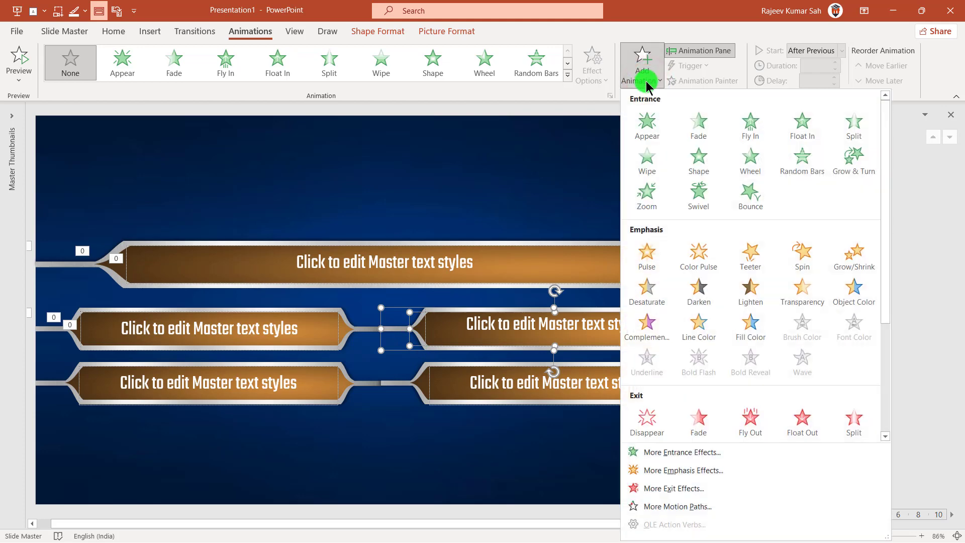
click(676, 452)
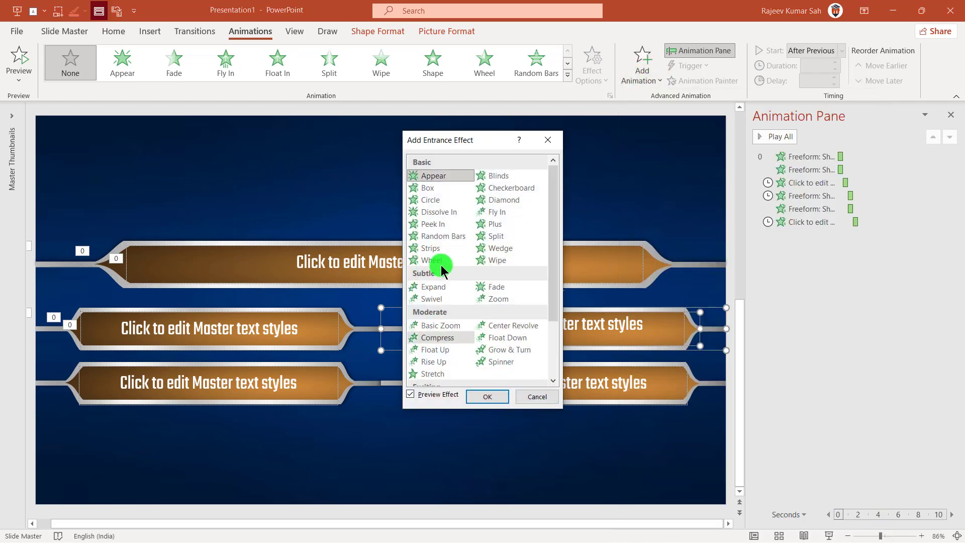
click(434, 224)
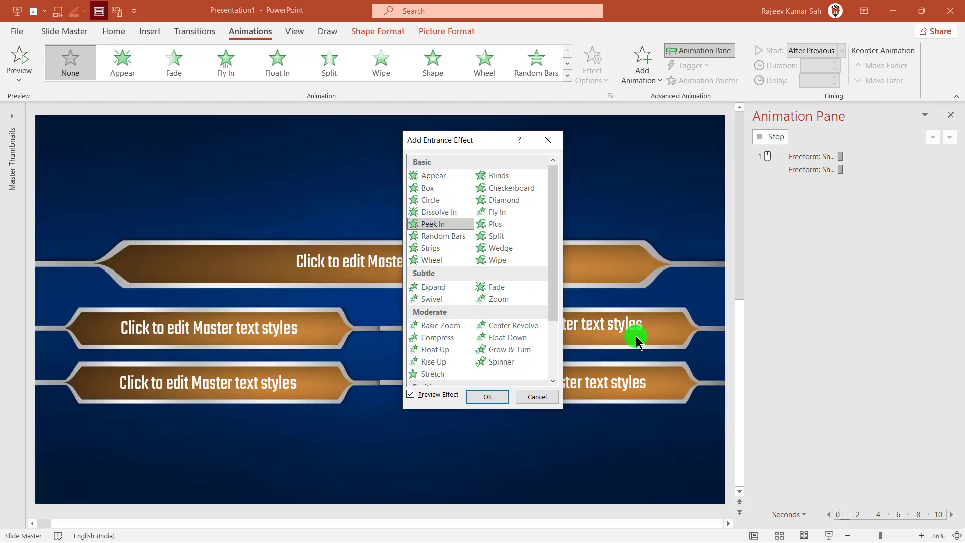
click(489, 397)
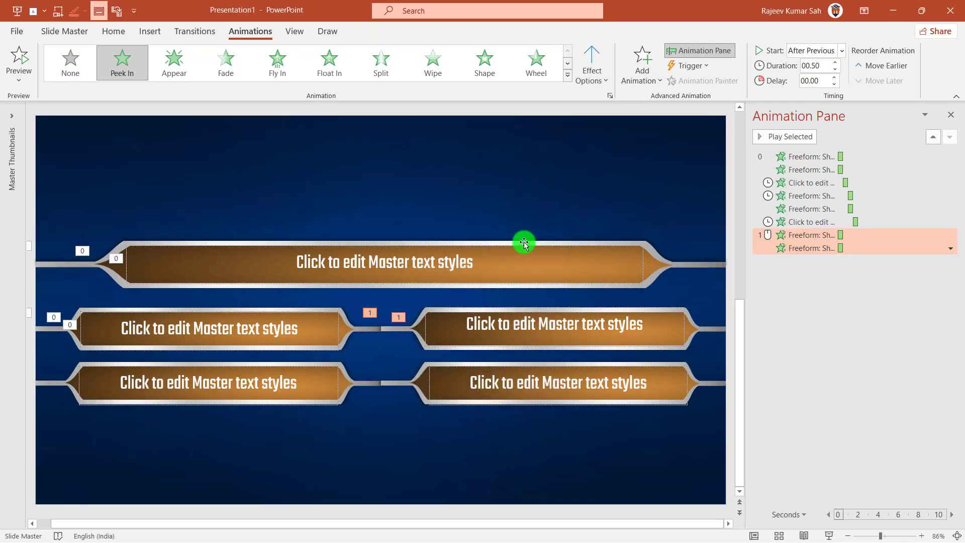
Make the bars peek in From Right, starting After Previous
click(591, 77)
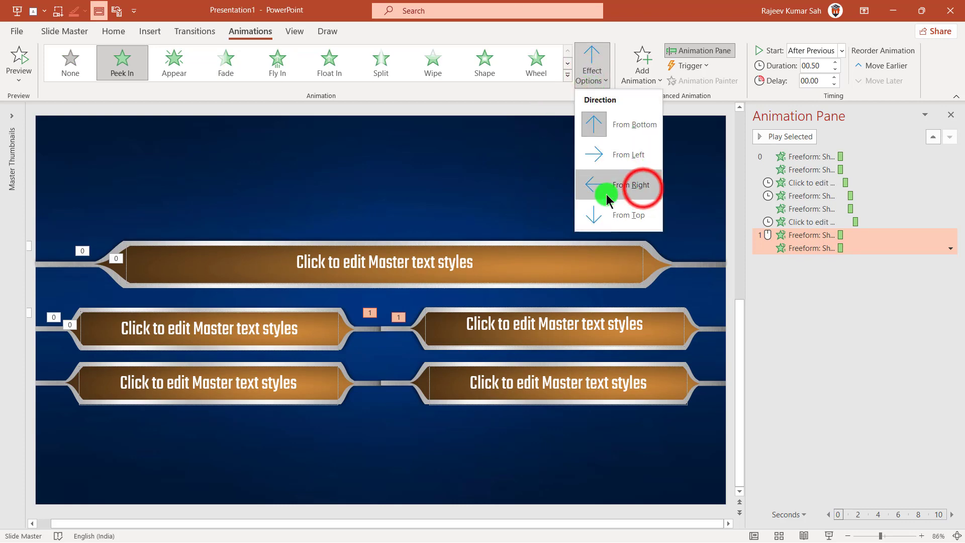
click(635, 185)
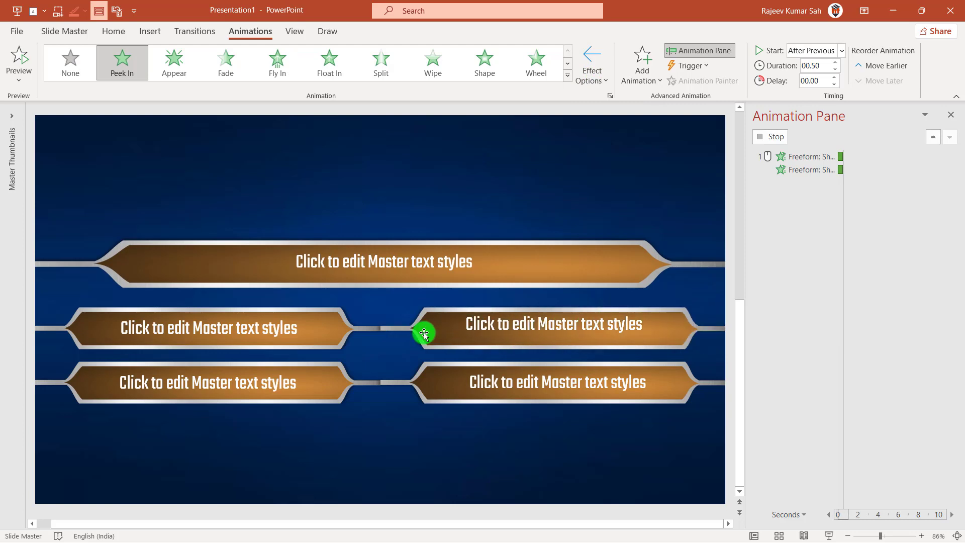
click(793, 235)
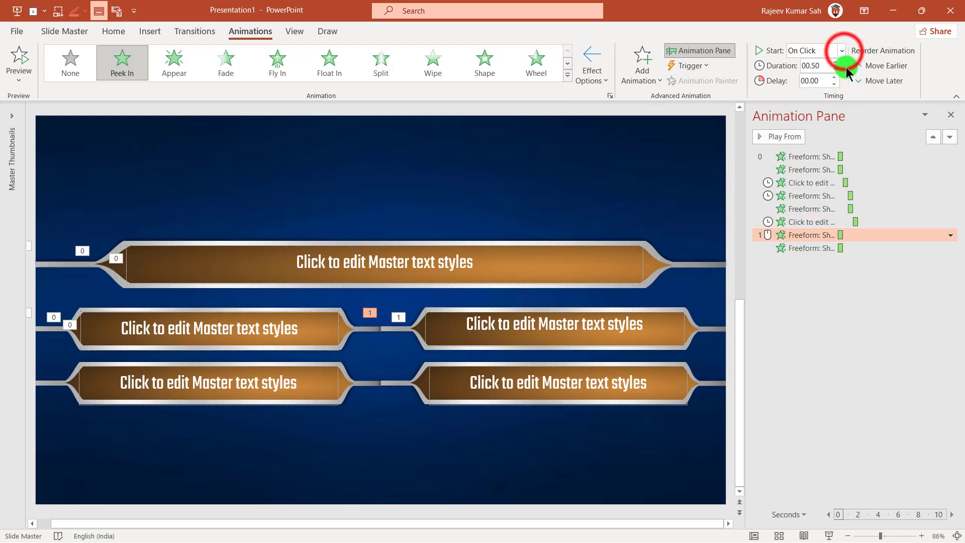
click(843, 51)
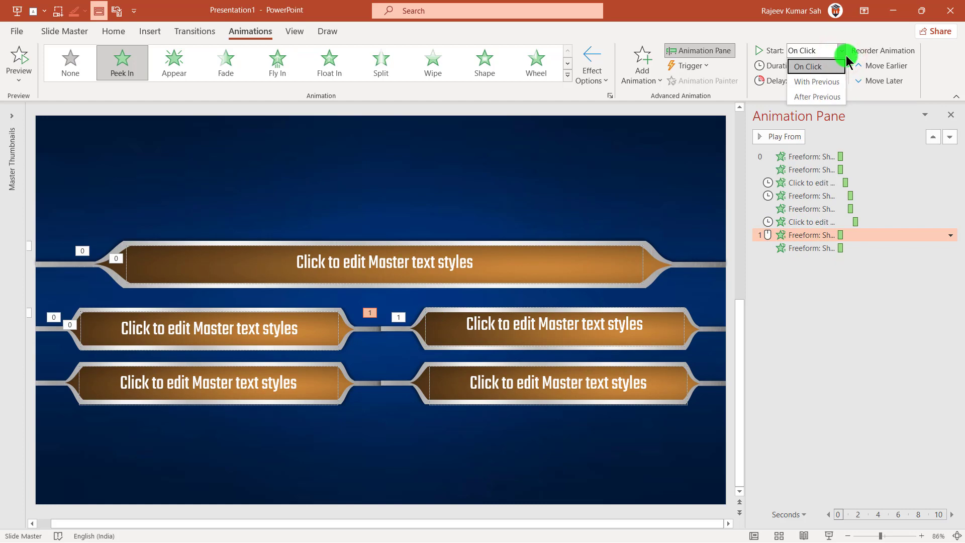
click(813, 96)
Use Animation Painter to copy the middle-left text's Wipe onto the middle-right answer text
click(595, 195)
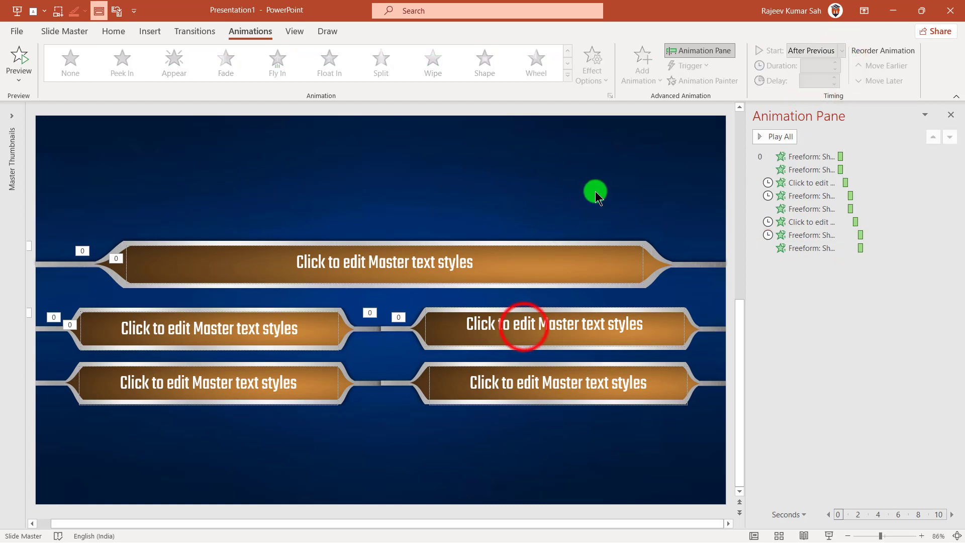
click(528, 328)
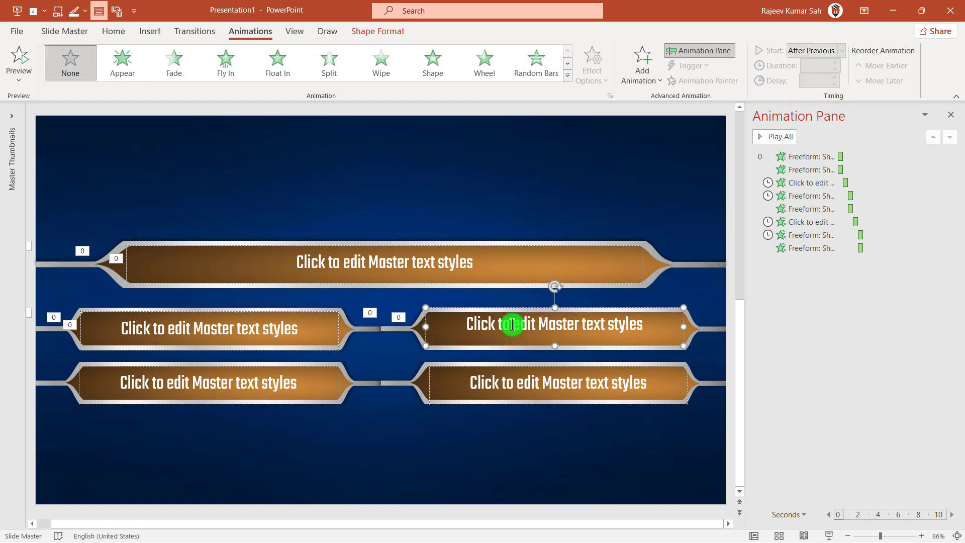
click(258, 327)
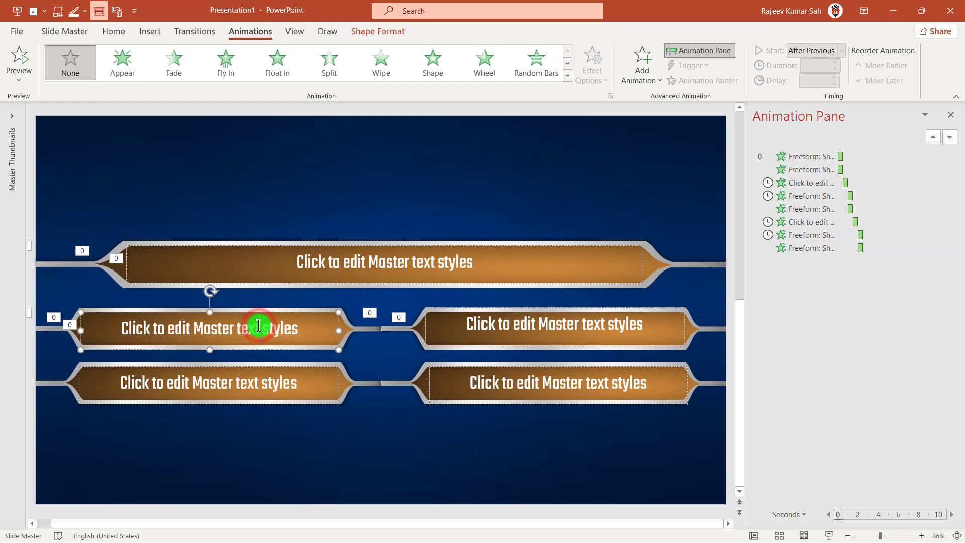
click(333, 327)
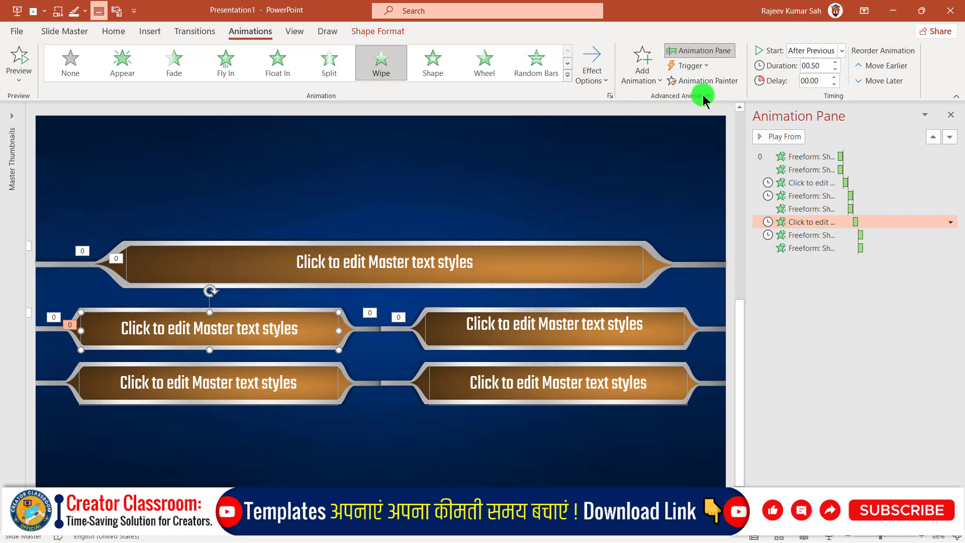
click(722, 81)
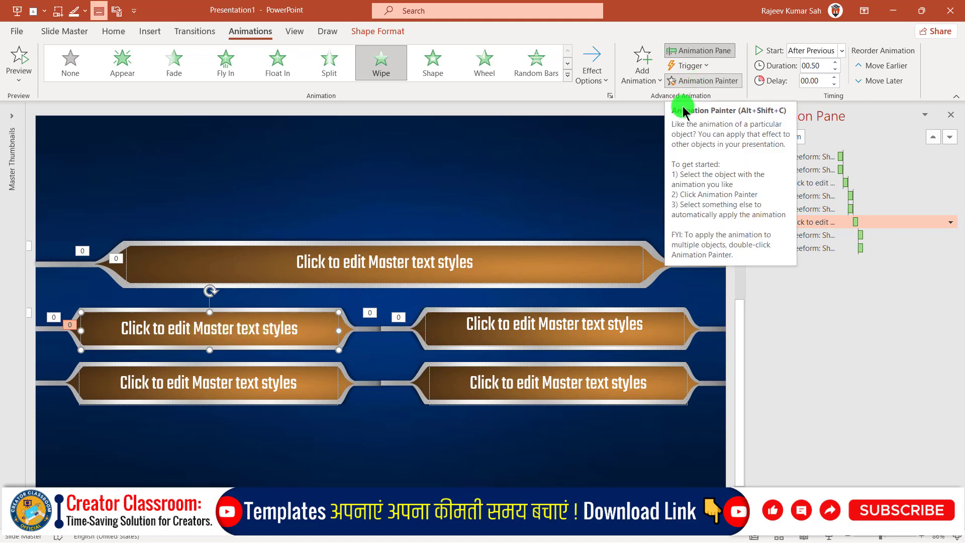
click(475, 324)
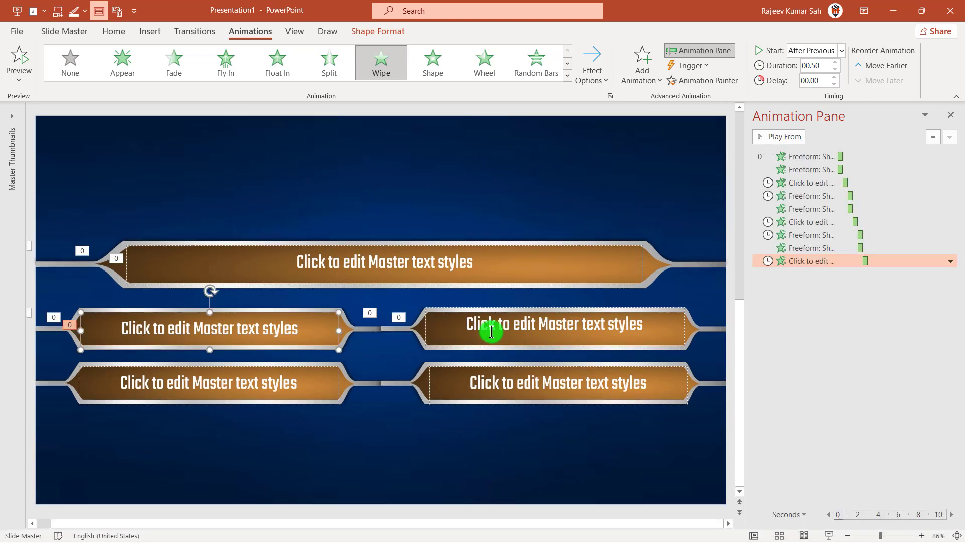
click(588, 166)
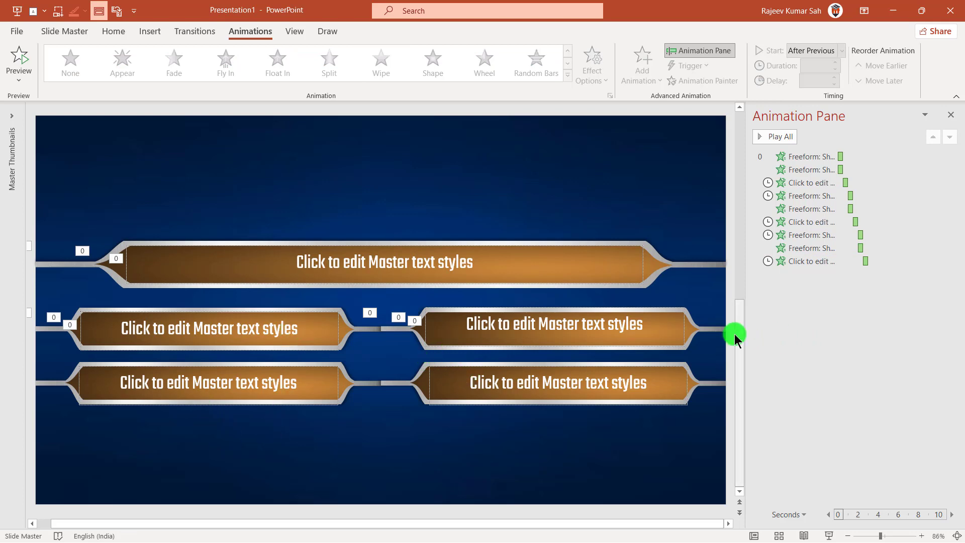
Paint the middle-right bar's Peek In onto the bottom-left bar, changed to From Left
click(717, 328)
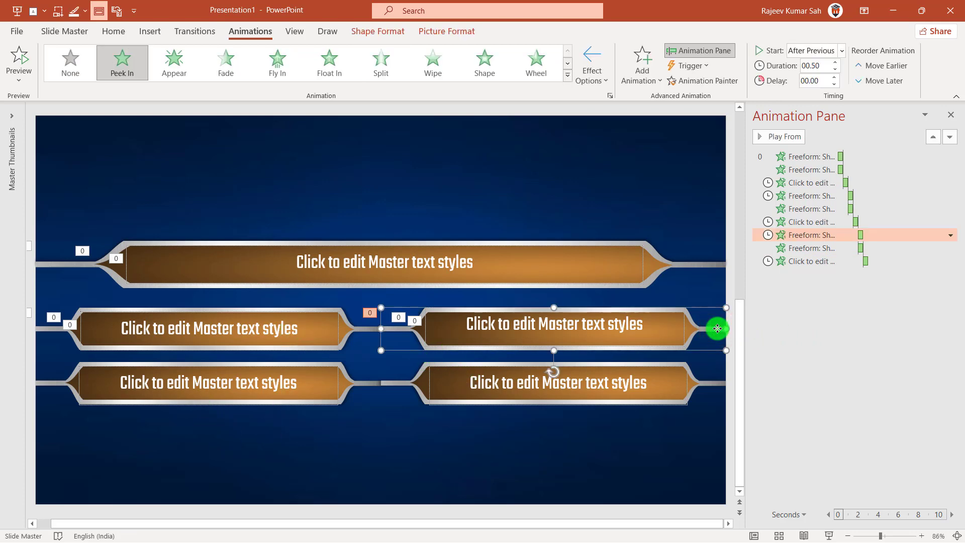
click(698, 82)
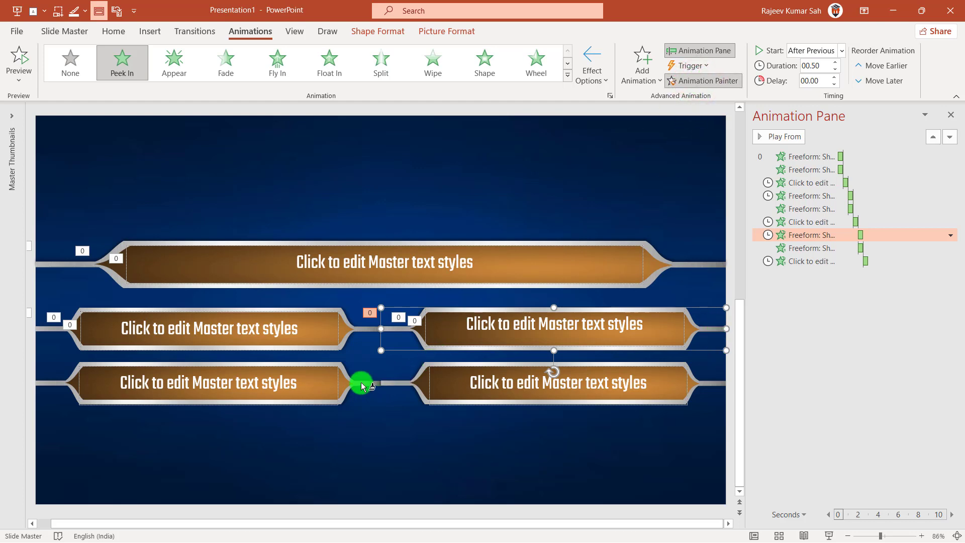
click(43, 384)
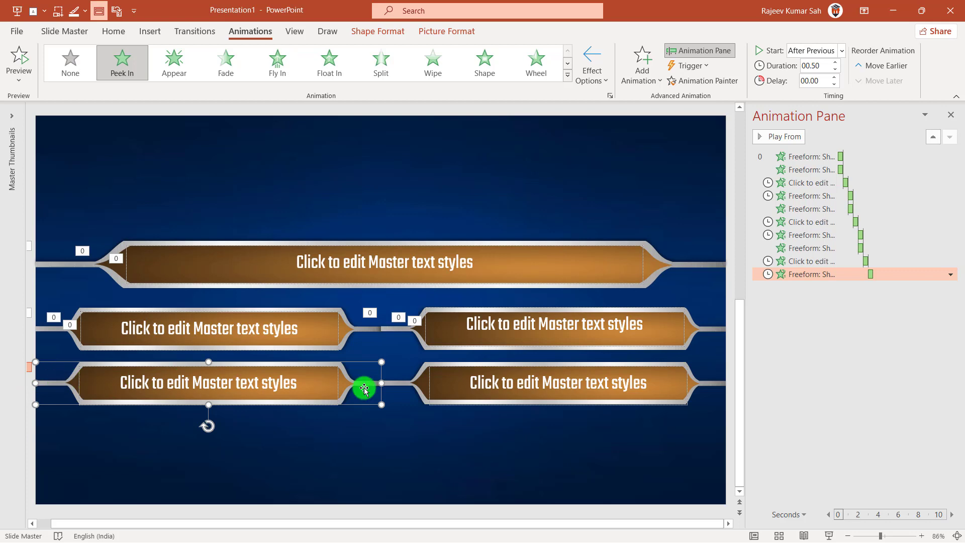
click(592, 74)
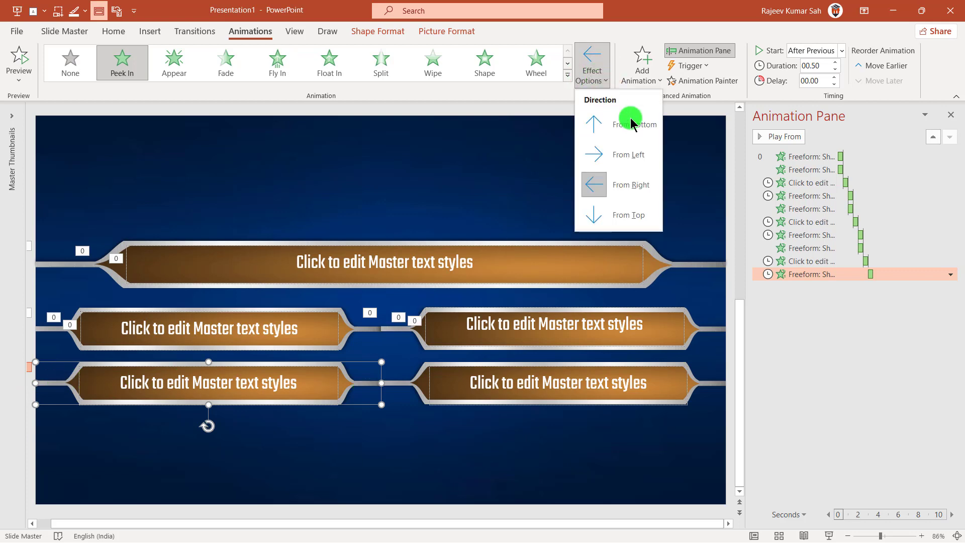
click(622, 155)
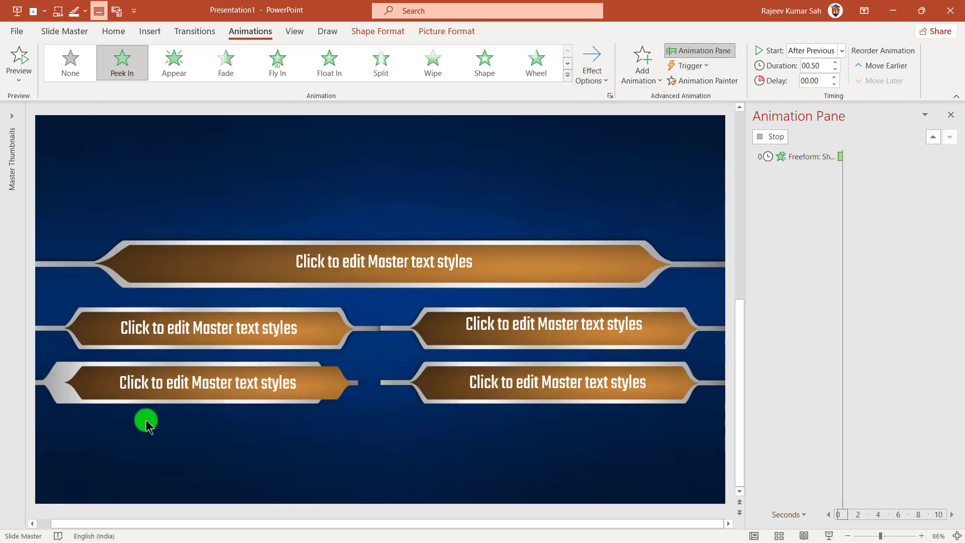
click(390, 469)
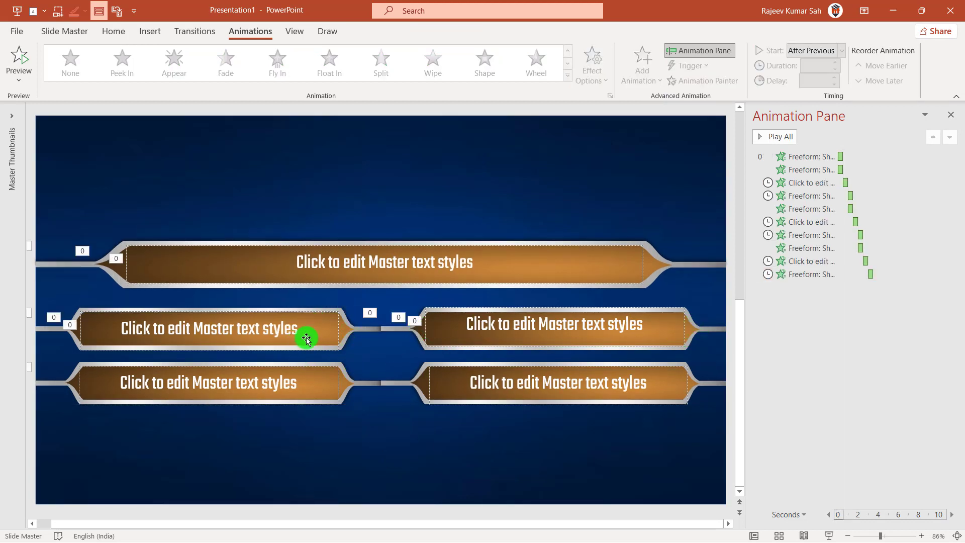
Use Animation Painter to copy the middle-left answer bar's animation onto a lower bar
click(345, 328)
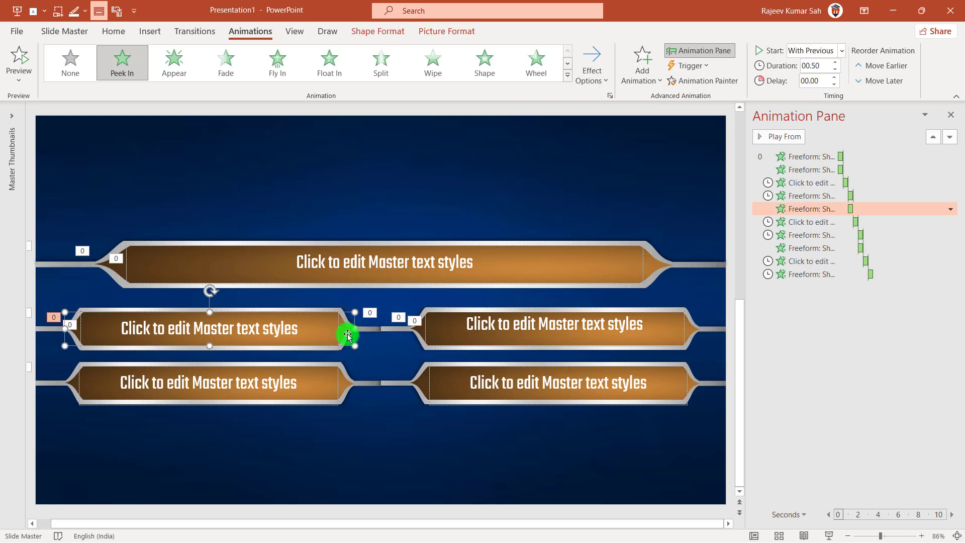
click(345, 328)
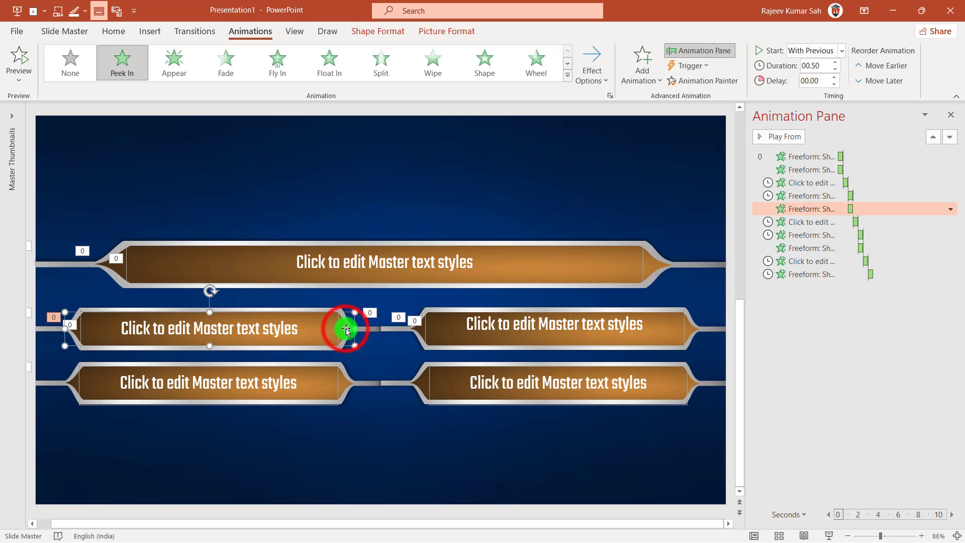
click(713, 83)
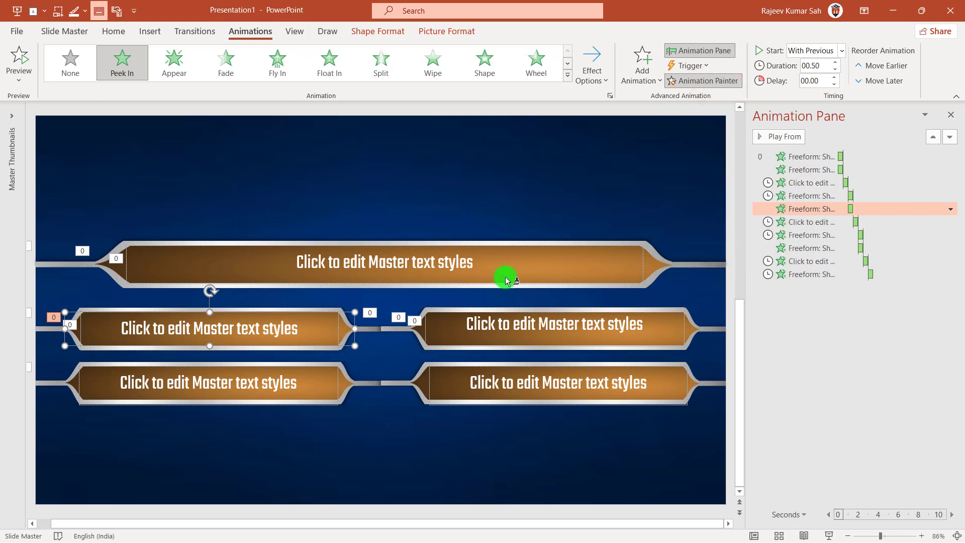
click(345, 381)
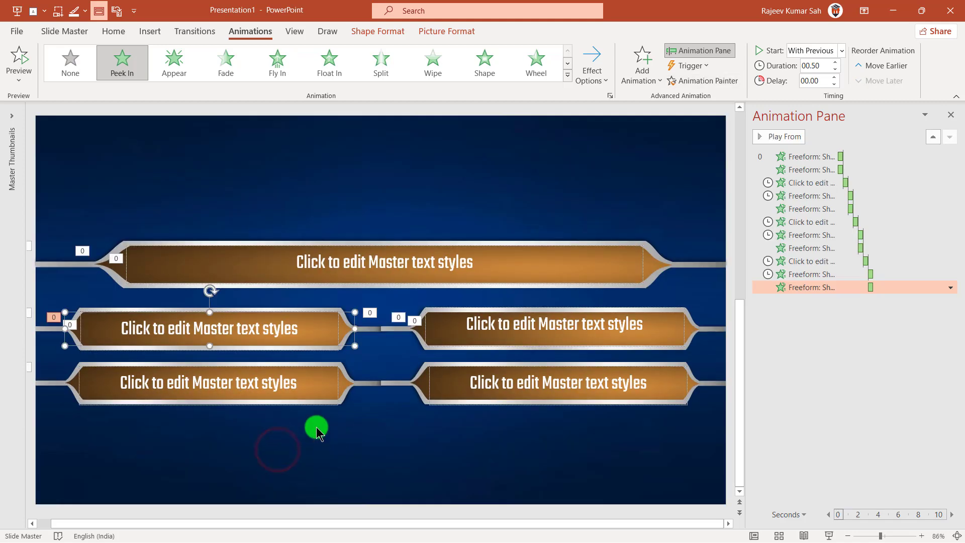
click(229, 390)
click(442, 427)
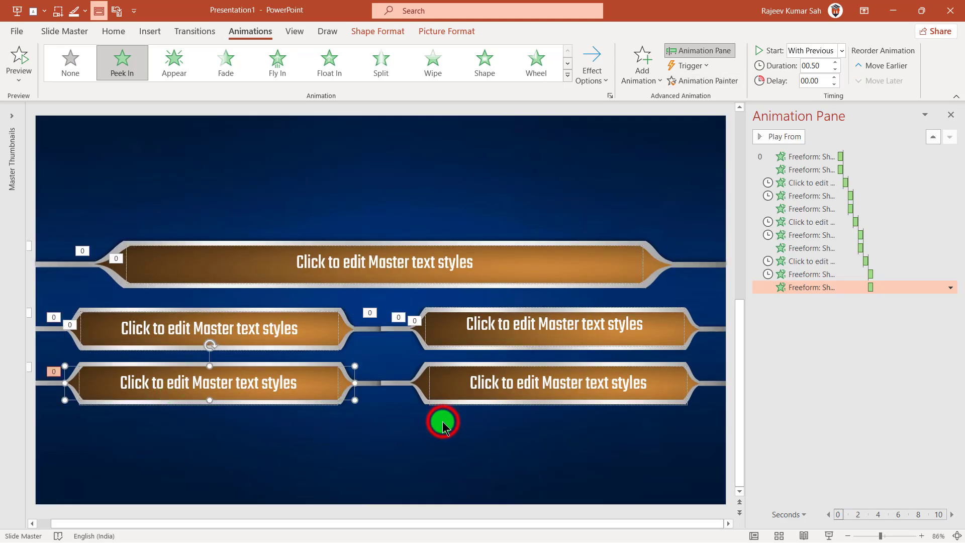
Paint the middle-left text's Wipe animation onto the lower-left answer text
click(221, 330)
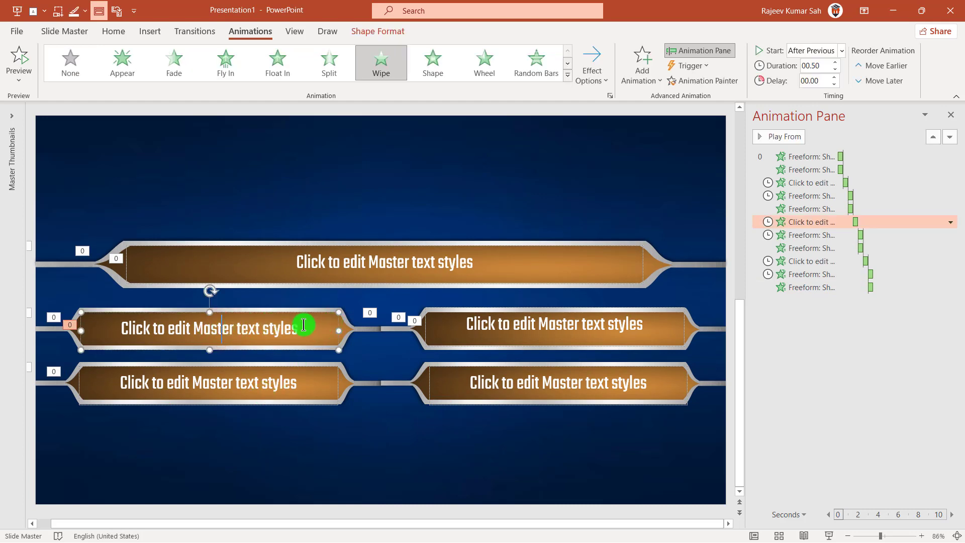
click(338, 328)
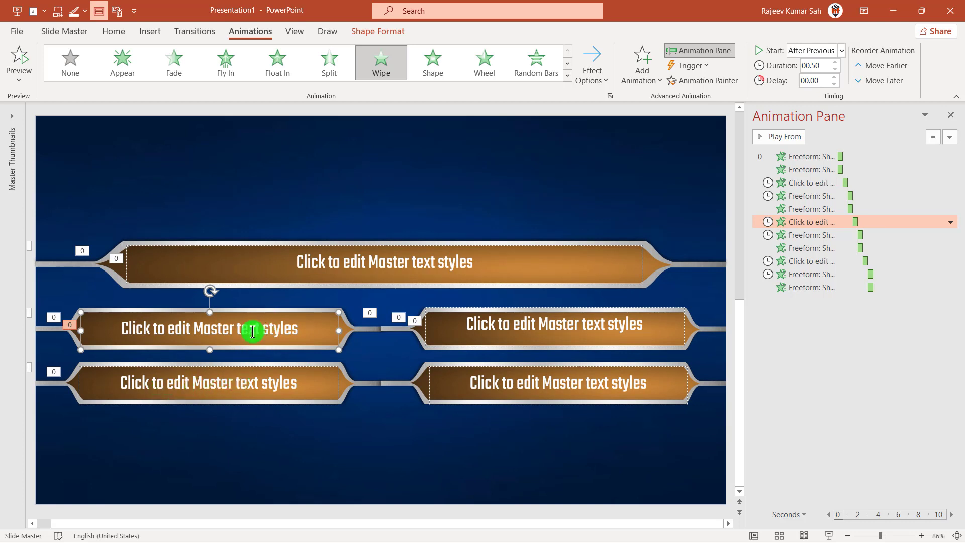
click(702, 80)
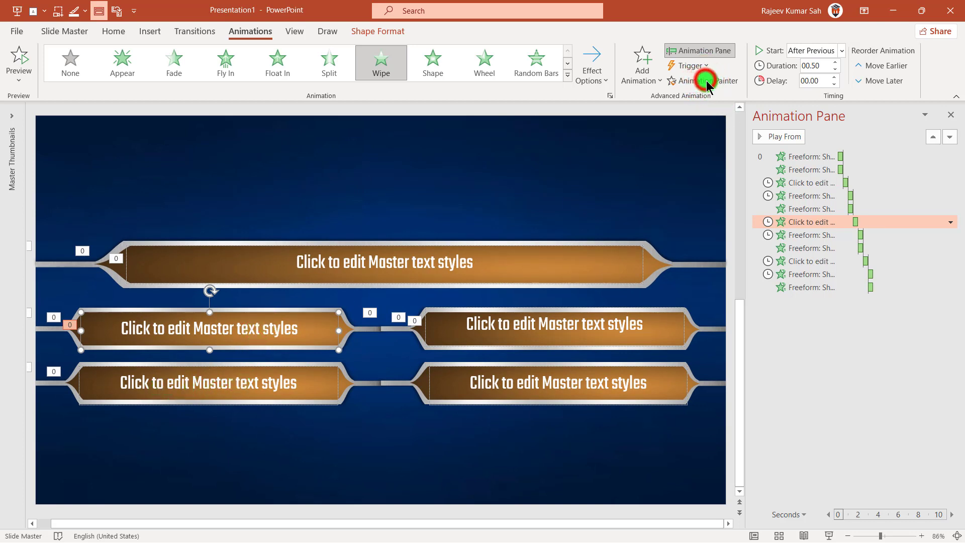
click(156, 381)
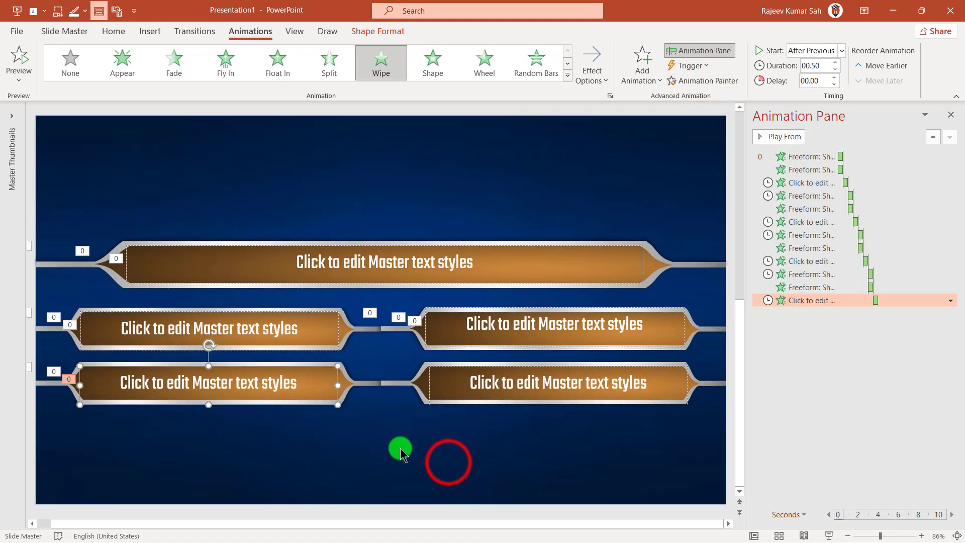
click(452, 460)
Paint the upper-right connector's and bar's Peek In animations onto the lower-right answer bar
click(714, 328)
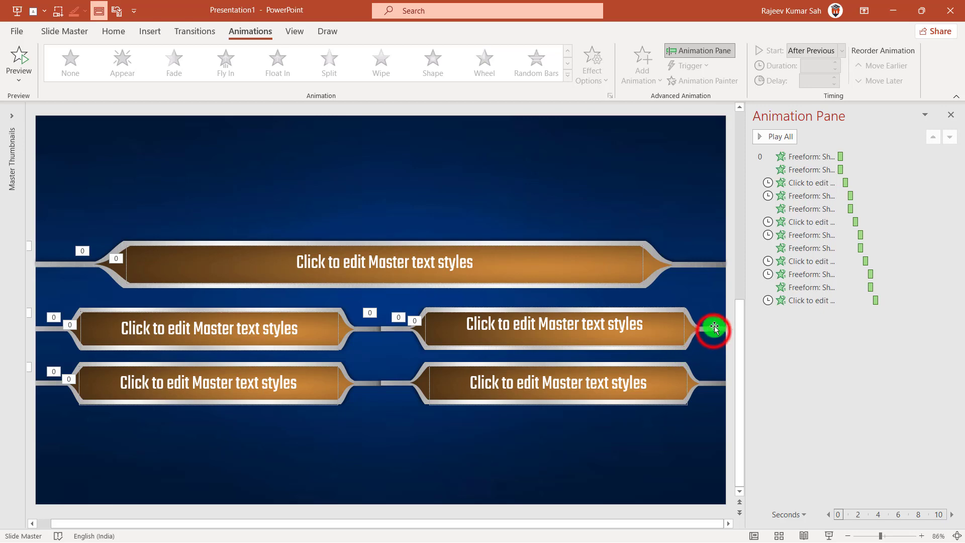
click(719, 316)
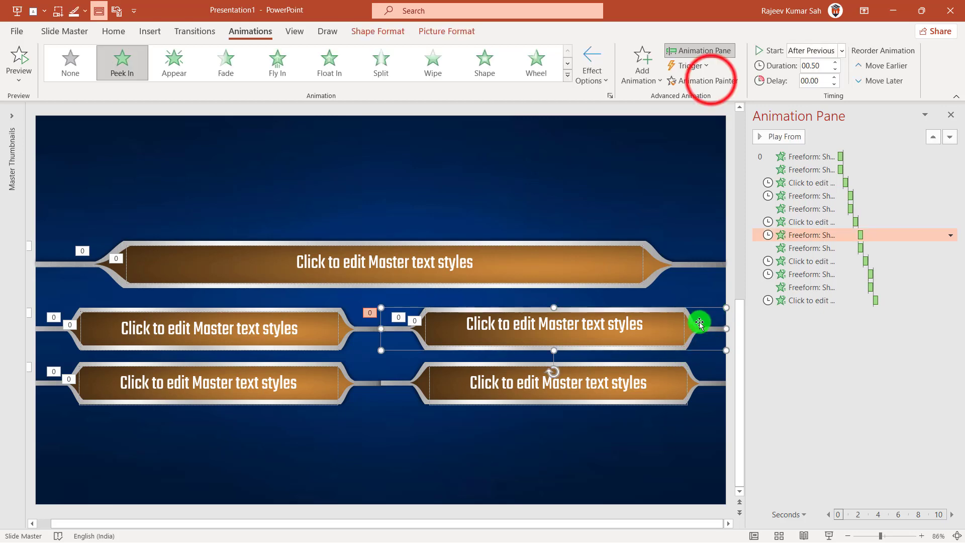
click(707, 81)
click(717, 391)
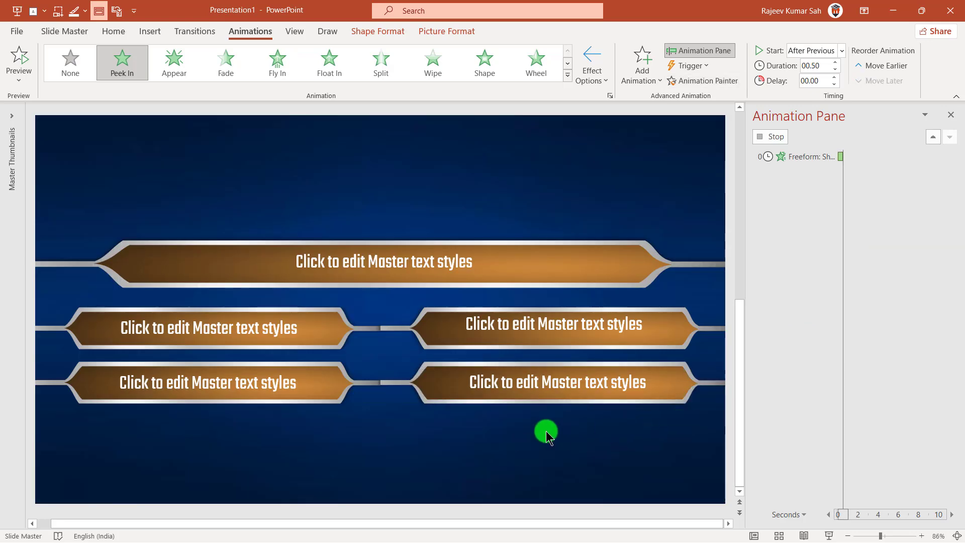
click(697, 336)
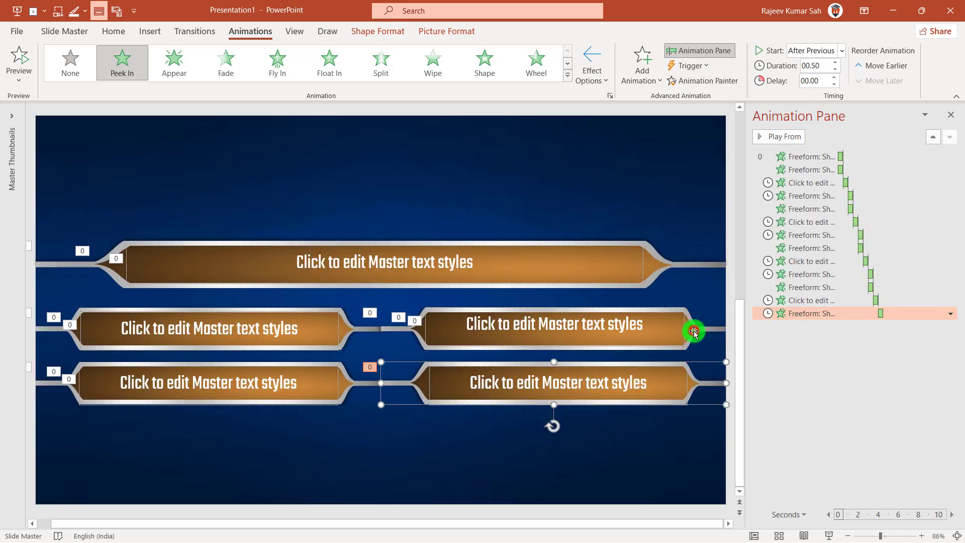
click(694, 344)
click(704, 82)
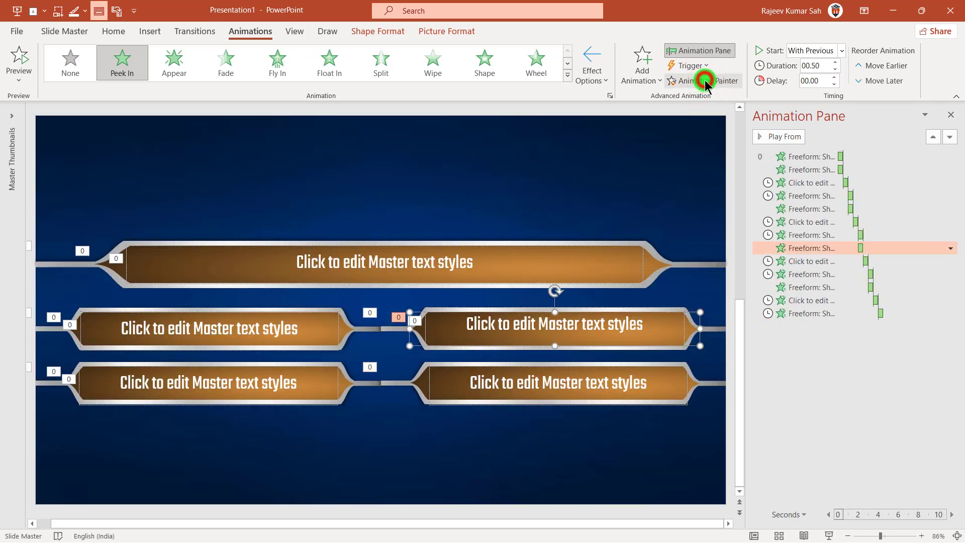
click(695, 385)
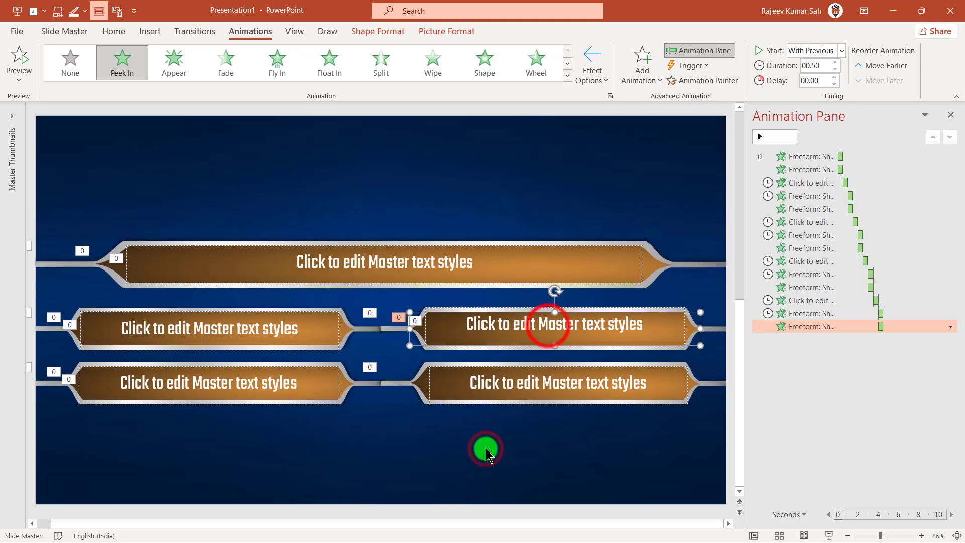
Paint the upper-right text's Wipe animation onto the lower-right answer text
click(550, 324)
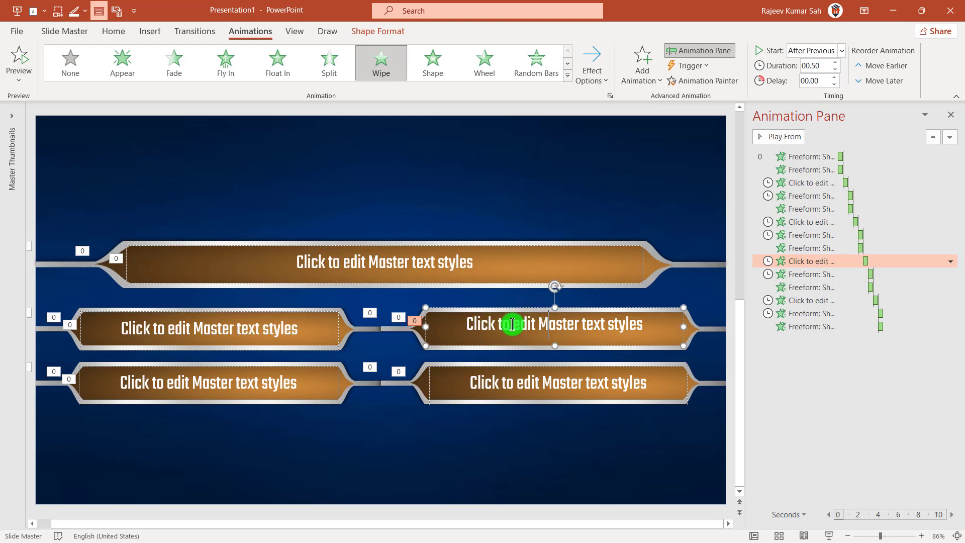
click(702, 80)
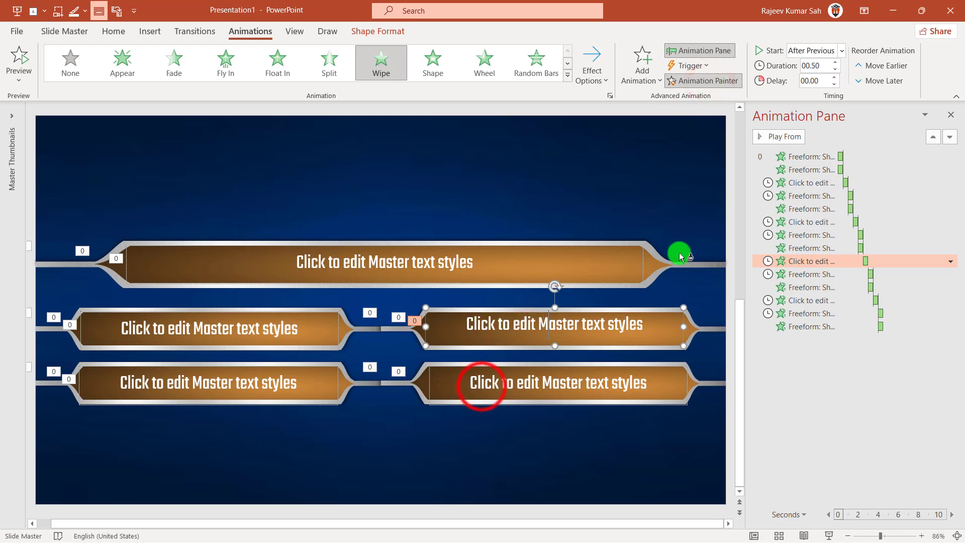
click(472, 393)
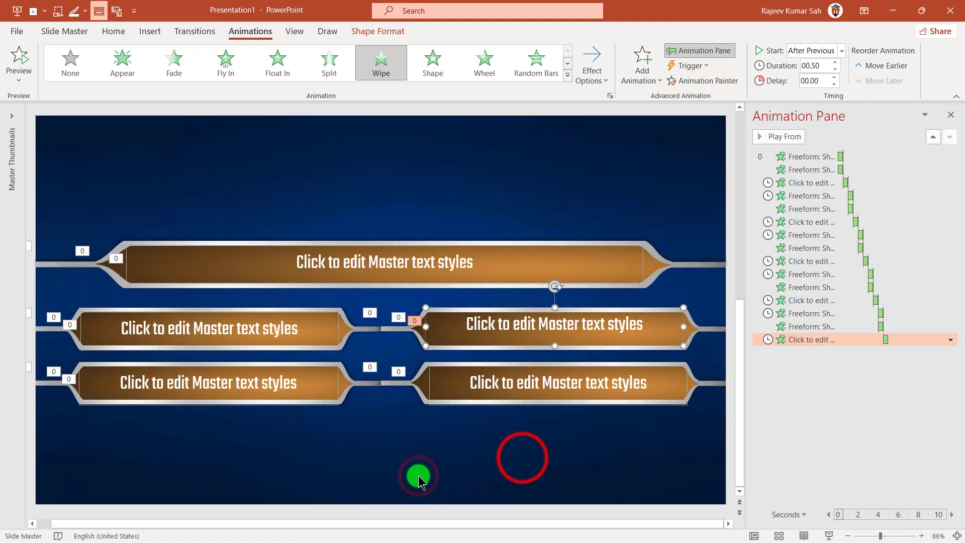
click(522, 459)
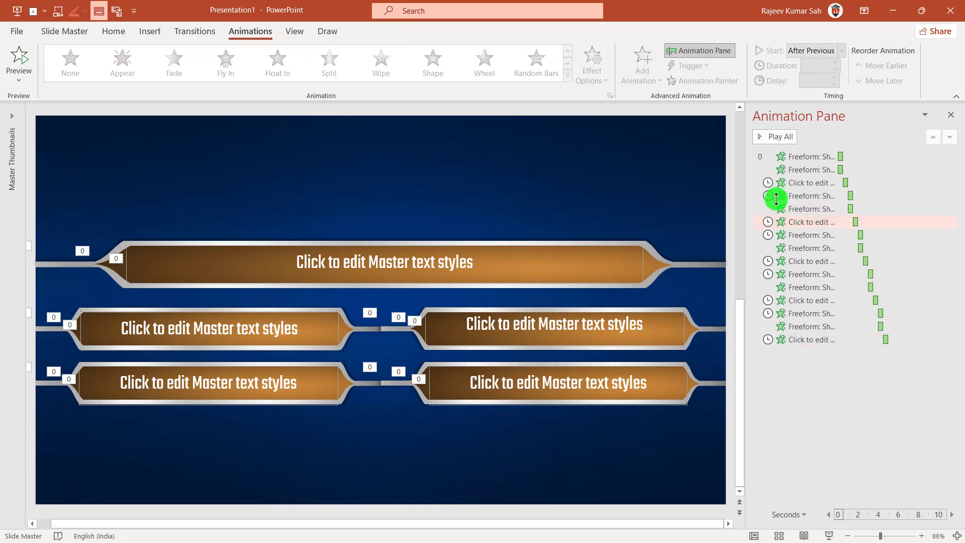
click(774, 137)
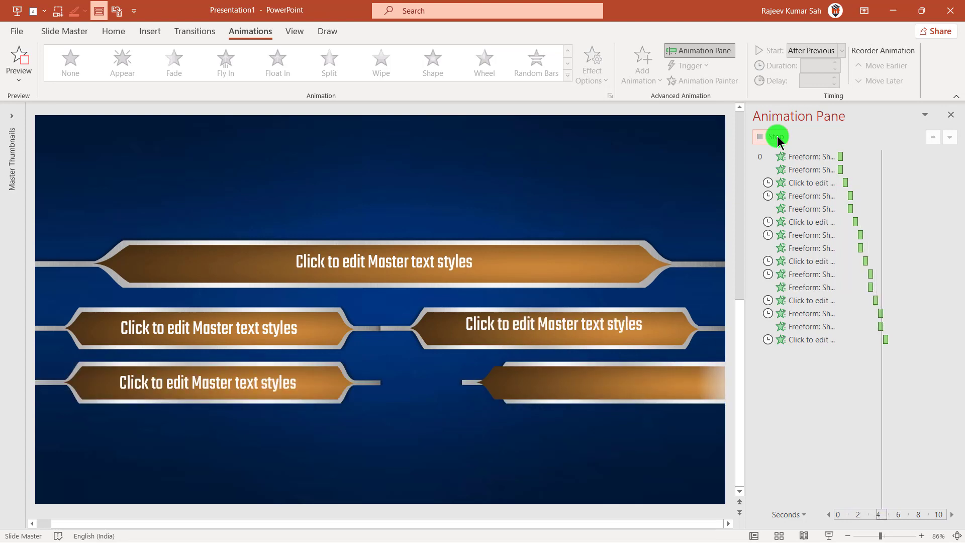
click(777, 138)
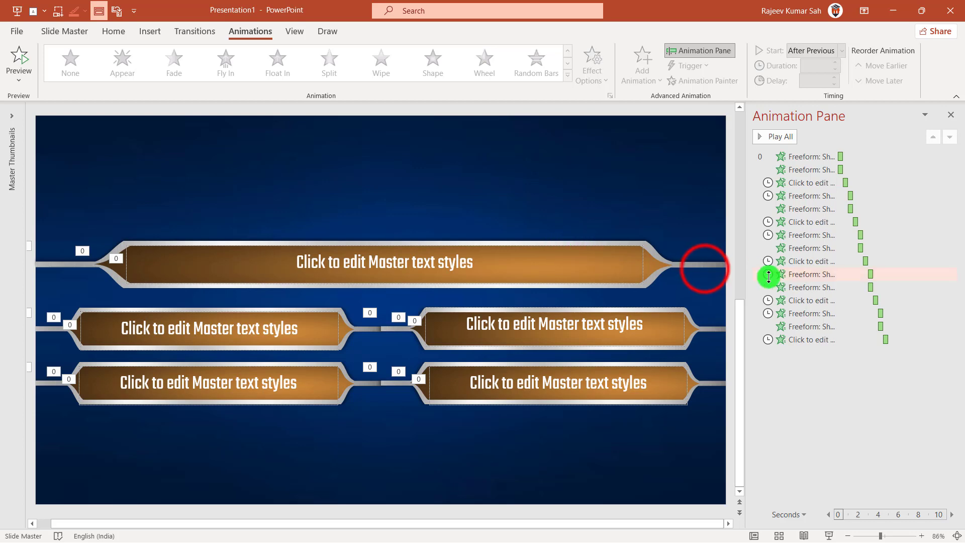
Open the effect settings of the question bar's Peek In entrance from the Animation Pane
click(706, 268)
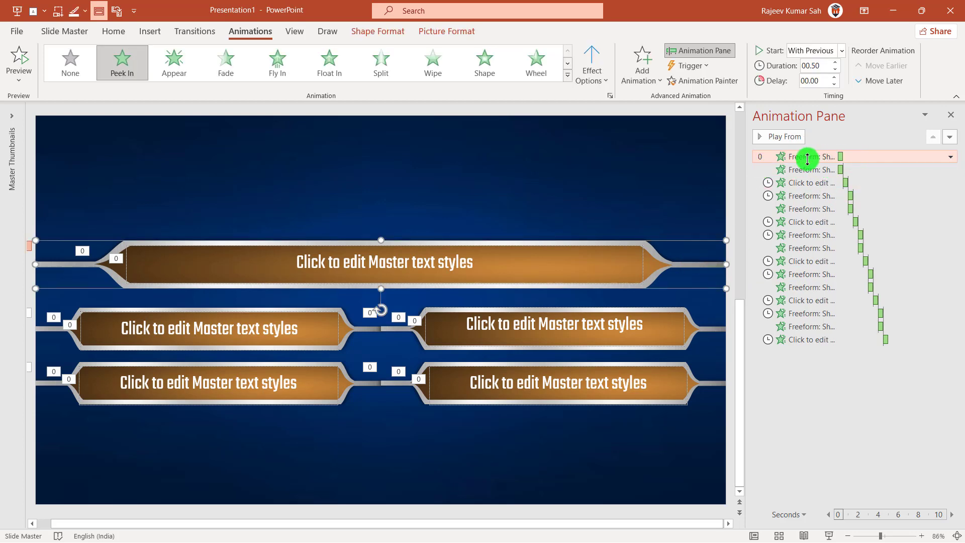
click(711, 268)
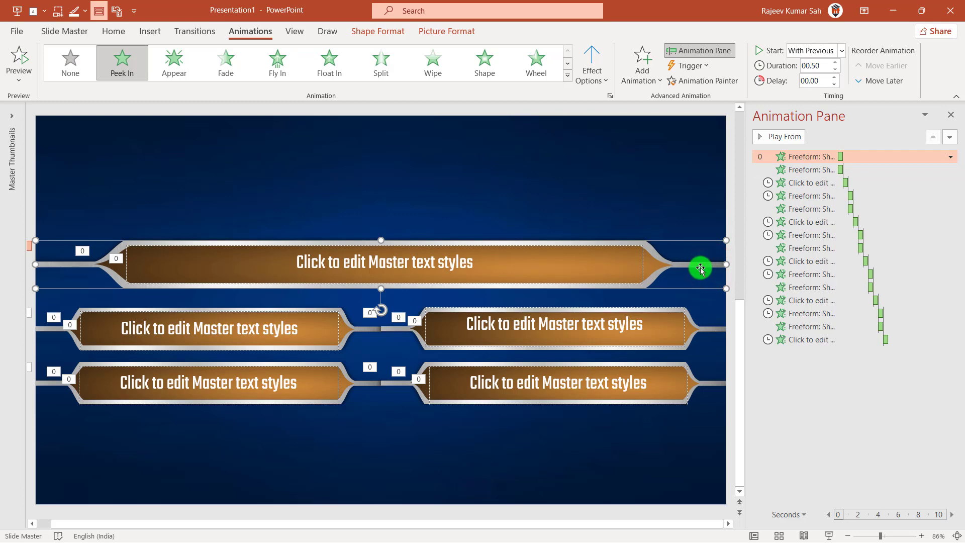
drag(814, 165, 796, 166)
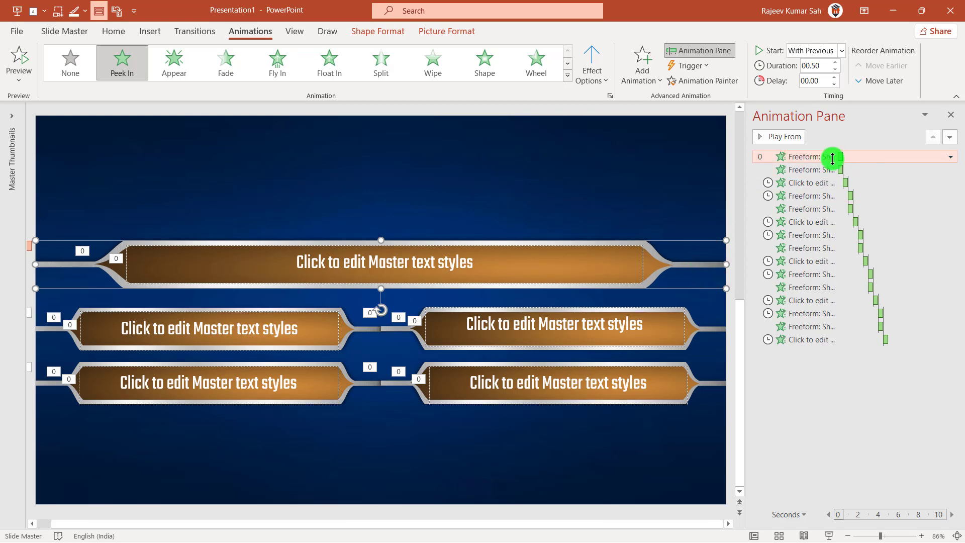
click(714, 251)
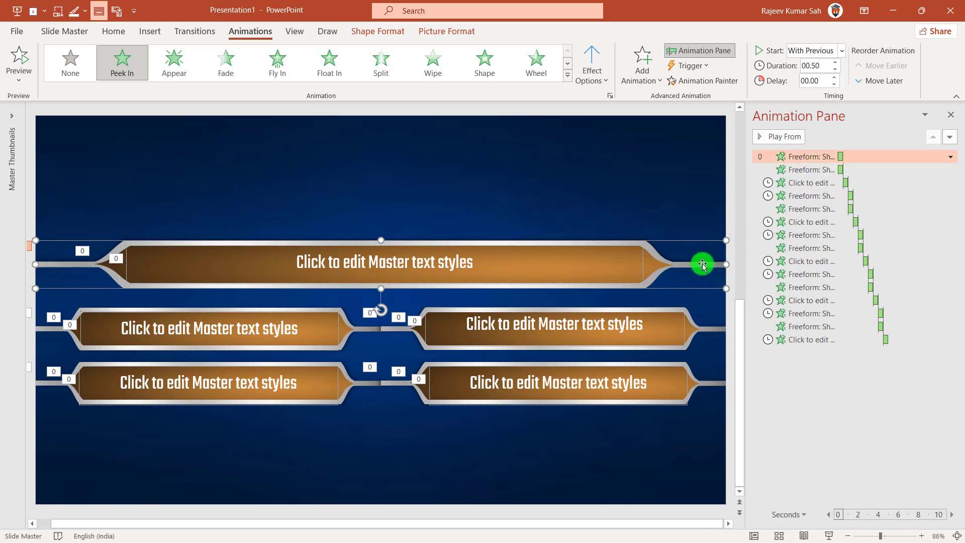
drag(824, 172, 827, 160)
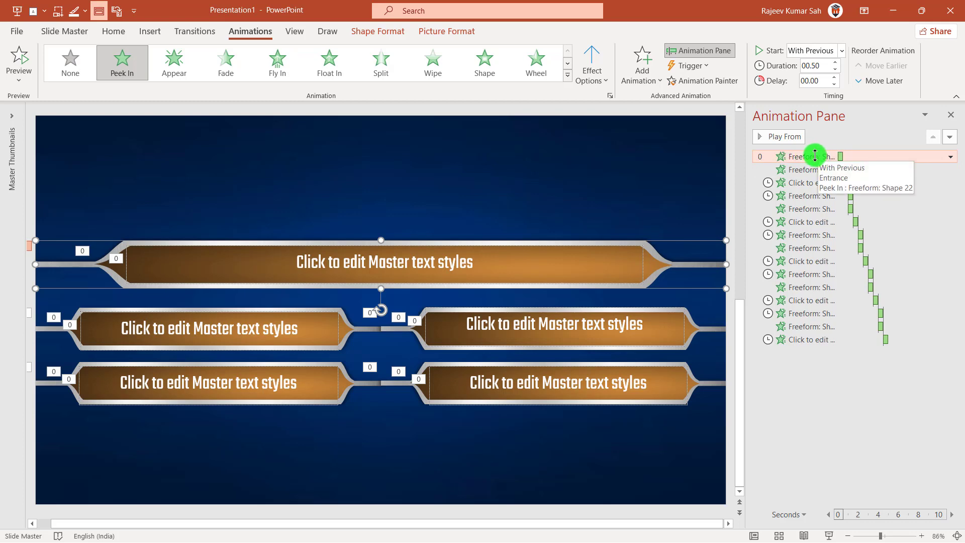
double_click(815, 156)
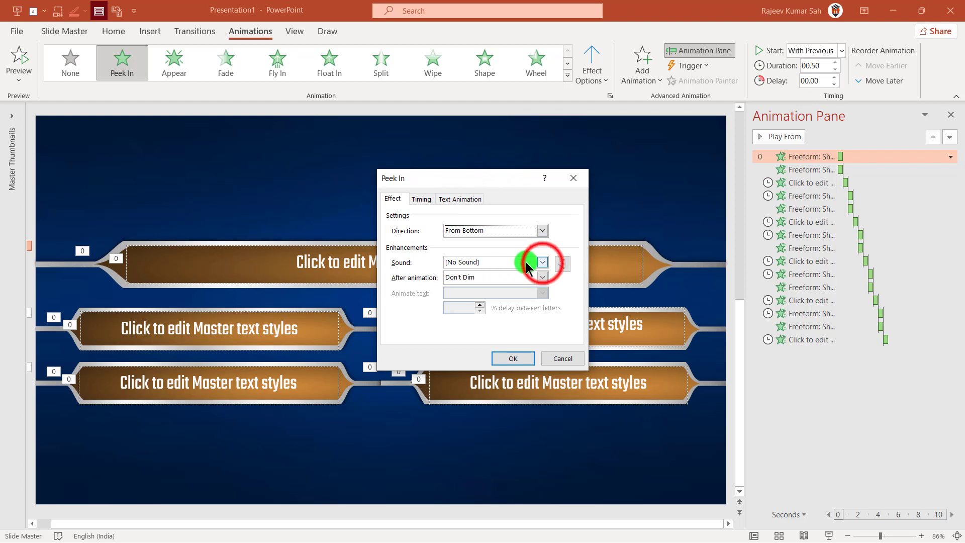
Set the Peek In sound to the custom file 10.wav via Other Sound
click(542, 262)
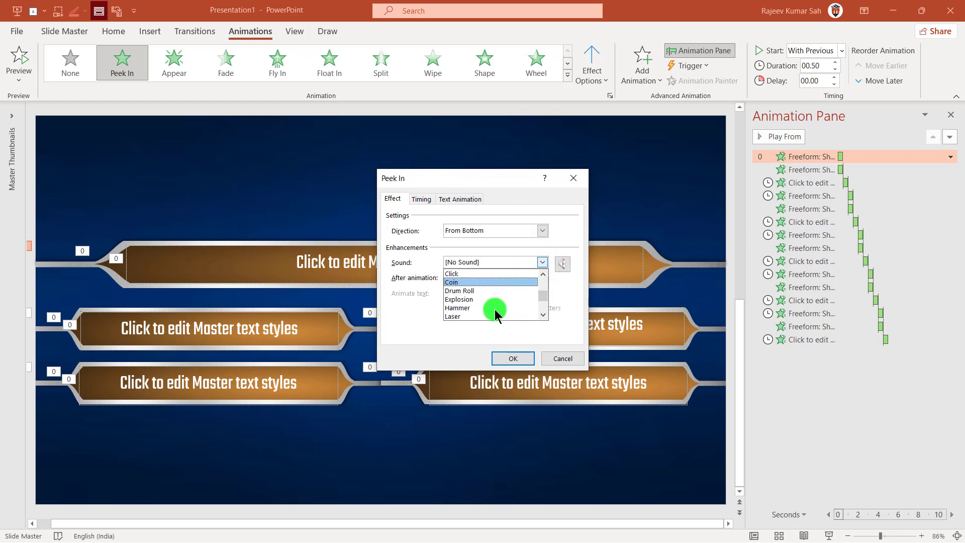
drag(540, 275, 467, 320)
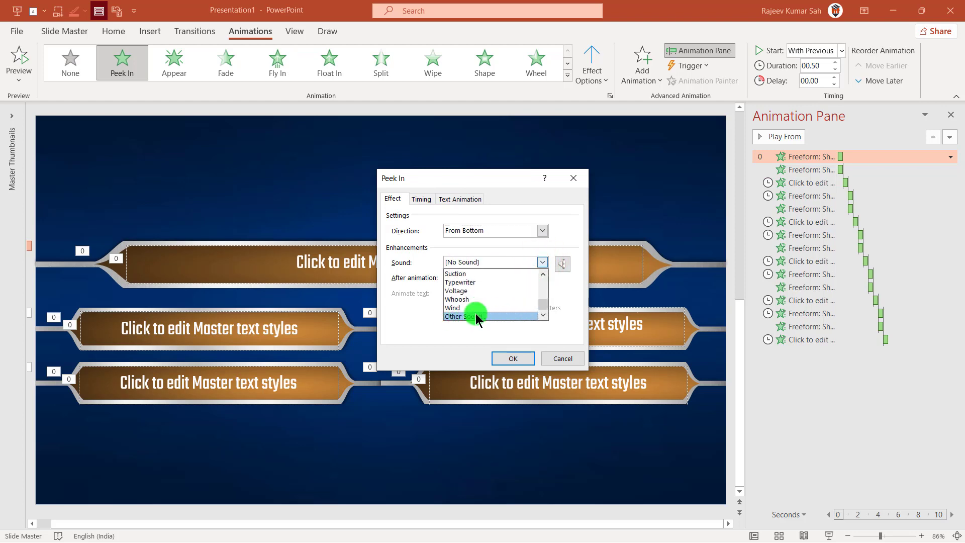
click(476, 316)
click(522, 293)
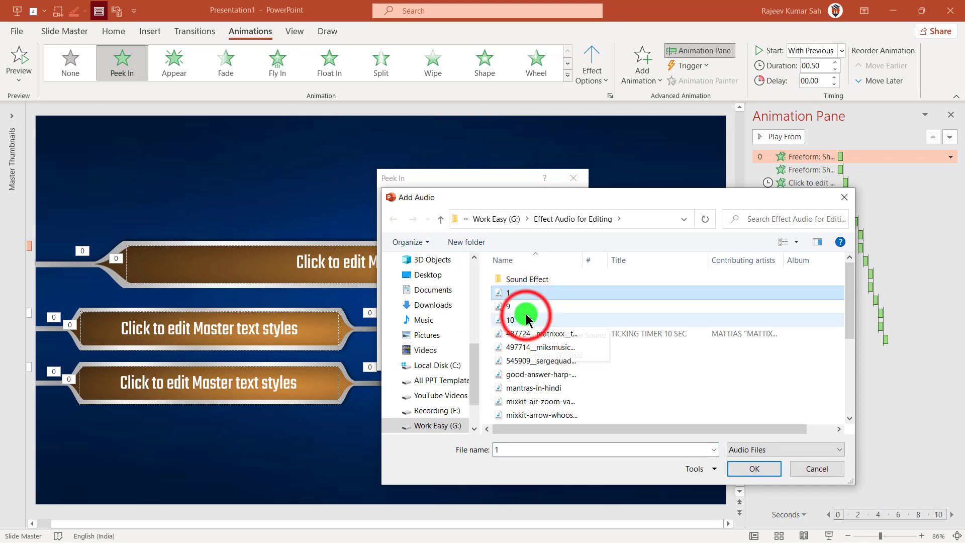
click(526, 318)
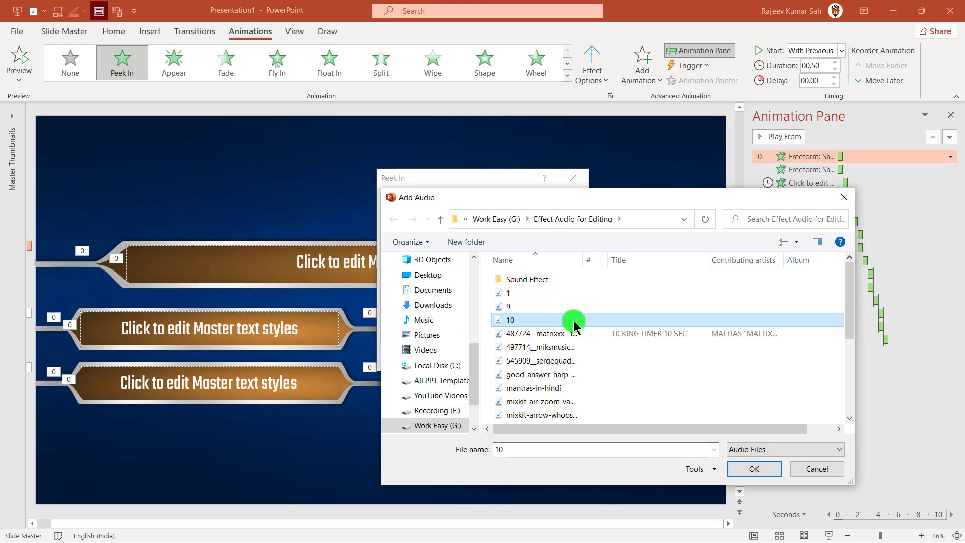
click(748, 475)
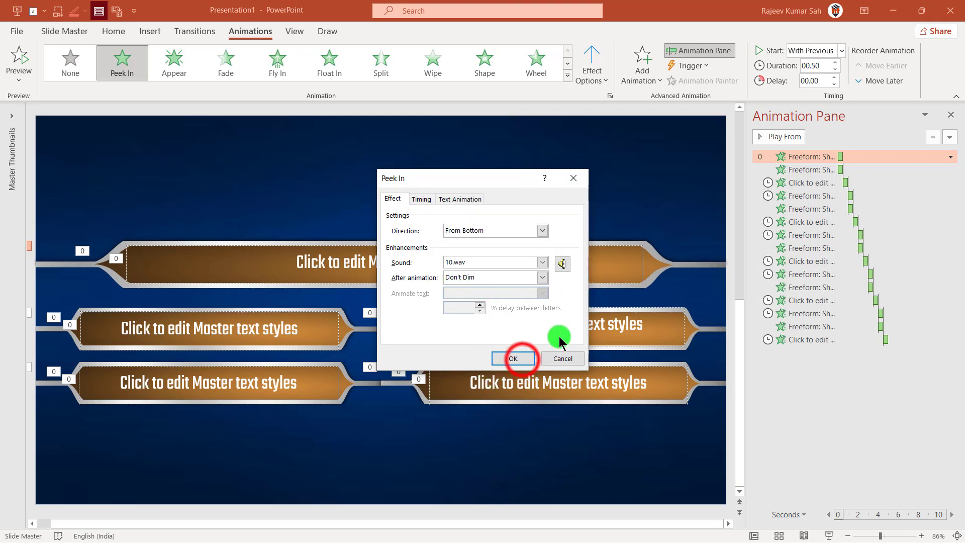
click(521, 357)
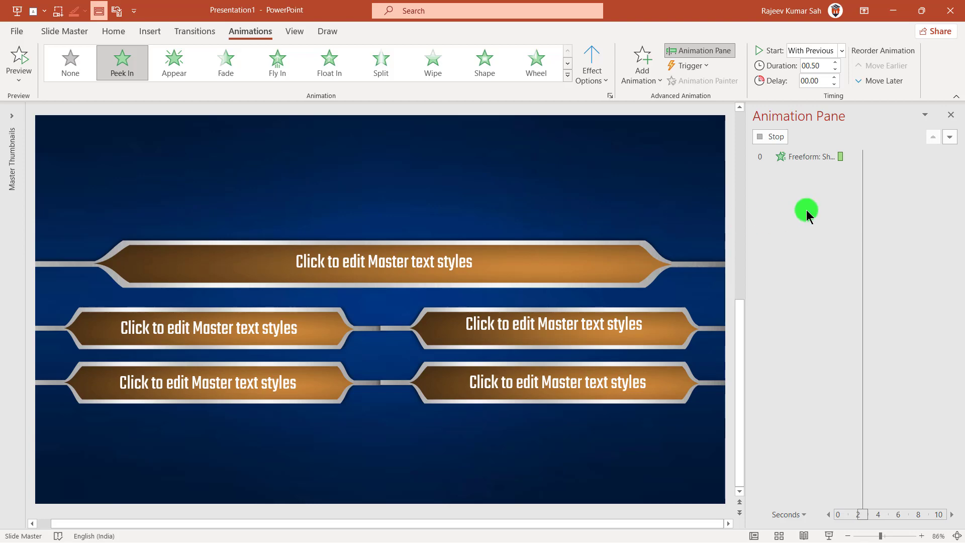
Reopen the first Peek In animation's settings and scroll down its sound list
click(816, 160)
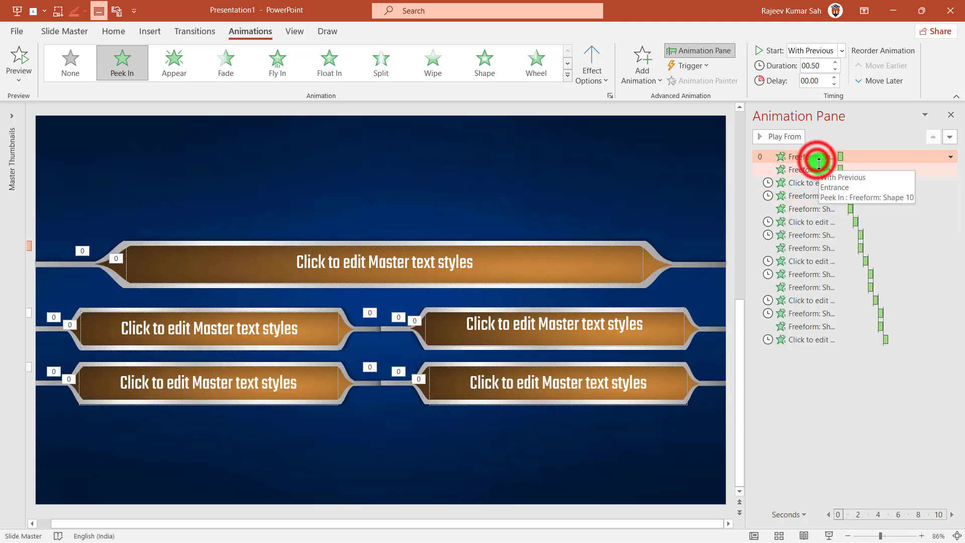
double_click(816, 158)
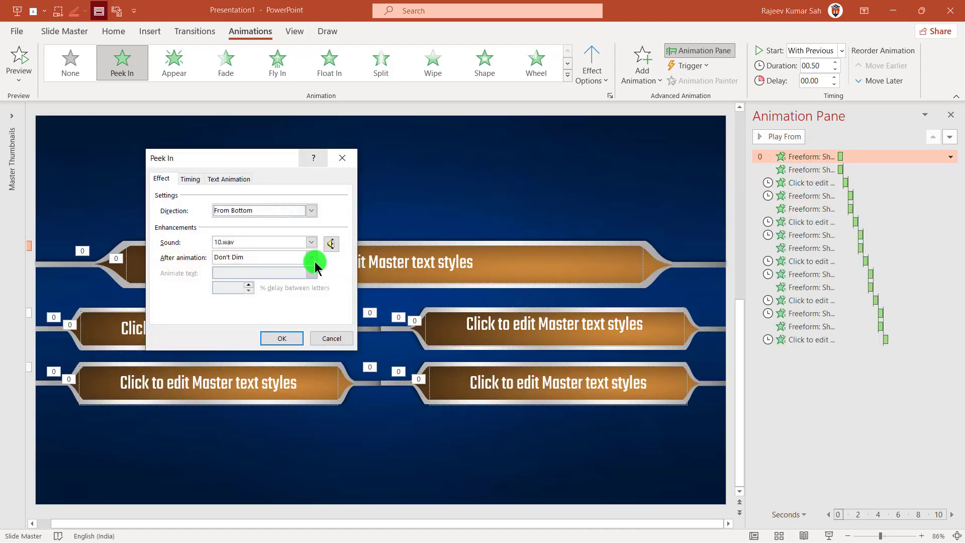
click(311, 242)
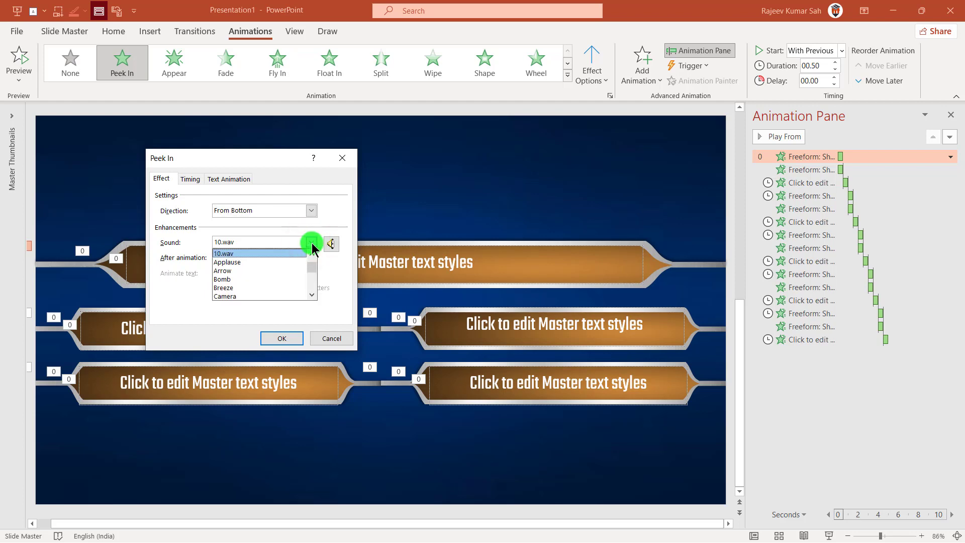
scroll(240, 296, down, 2)
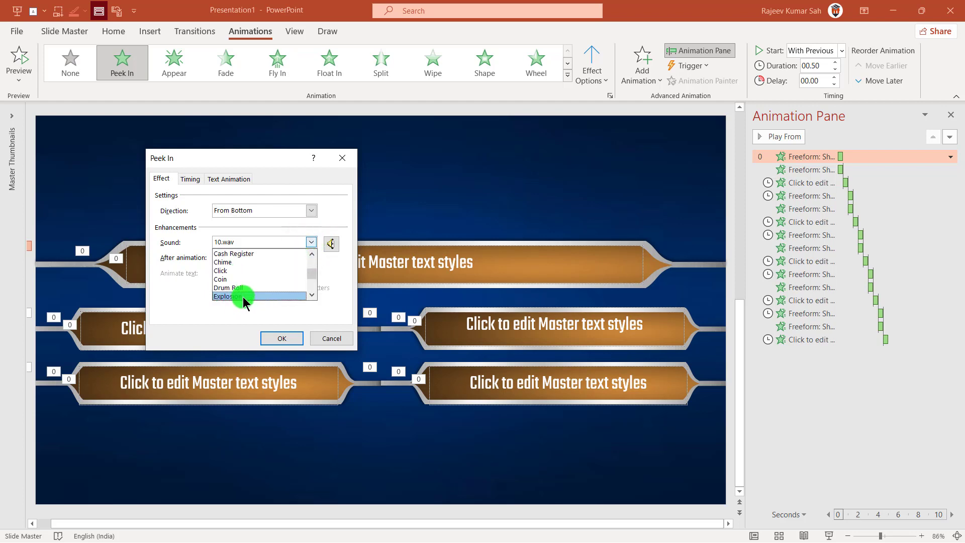
scroll(239, 297, down, 2)
scroll(239, 297, down, 2)
Replace the sound with Popup.wav from the Sound Effect folder and close the dialog
click(239, 296)
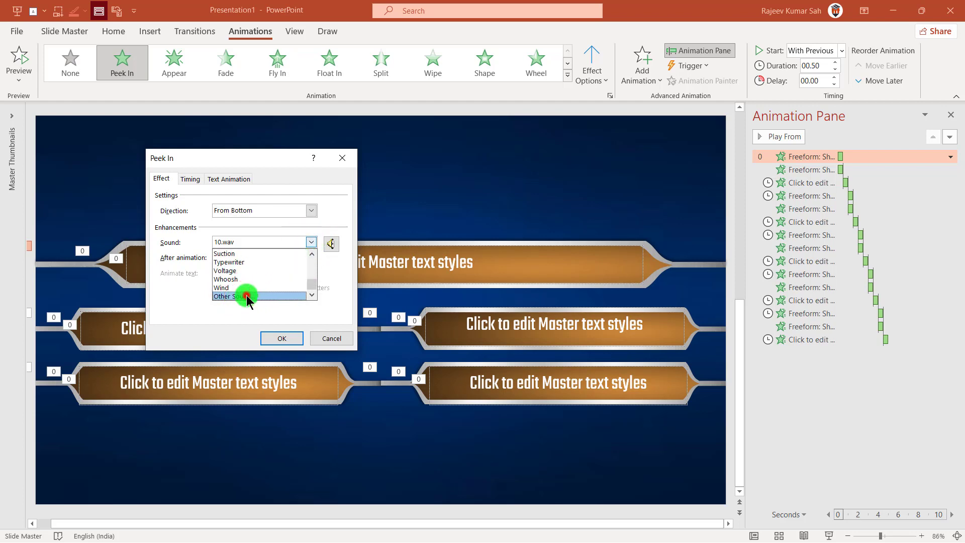
click(300, 258)
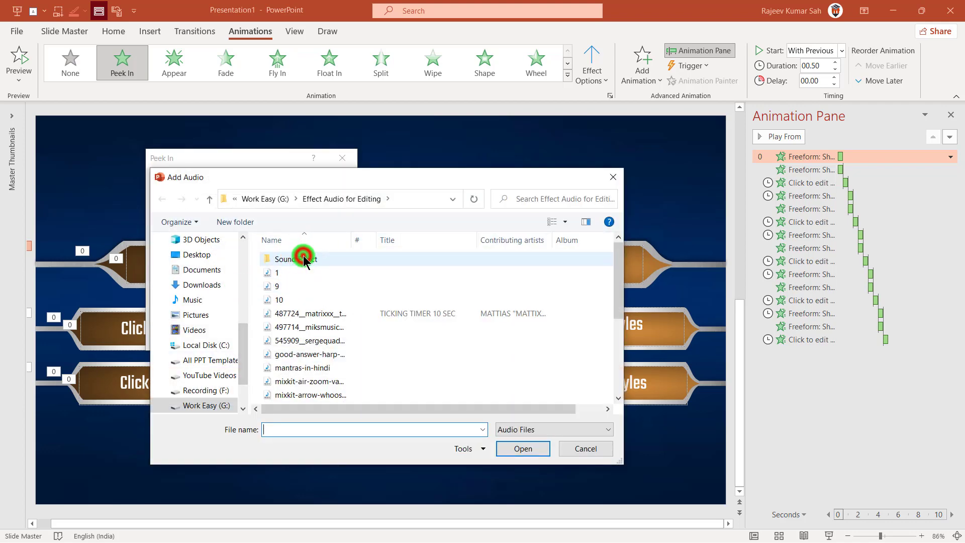
double_click(301, 258)
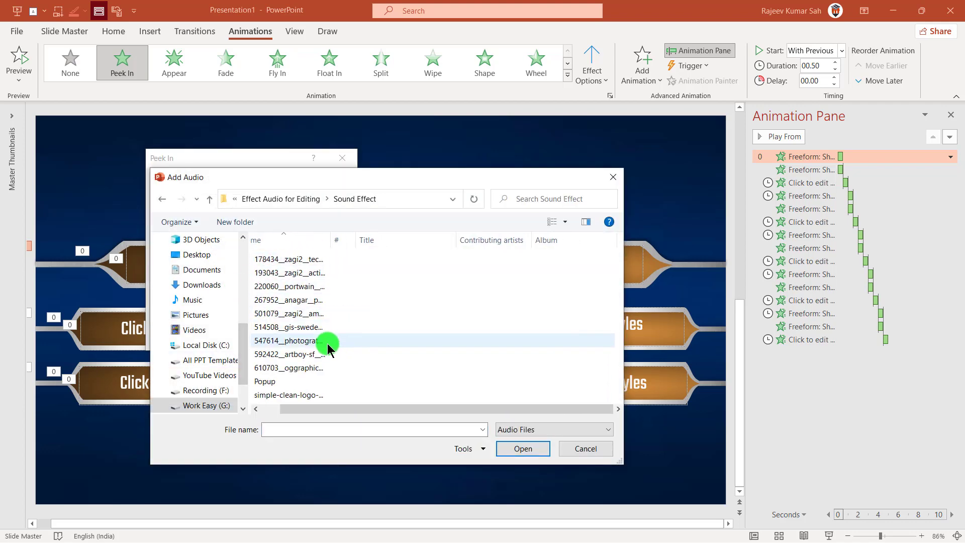
click(286, 383)
click(523, 448)
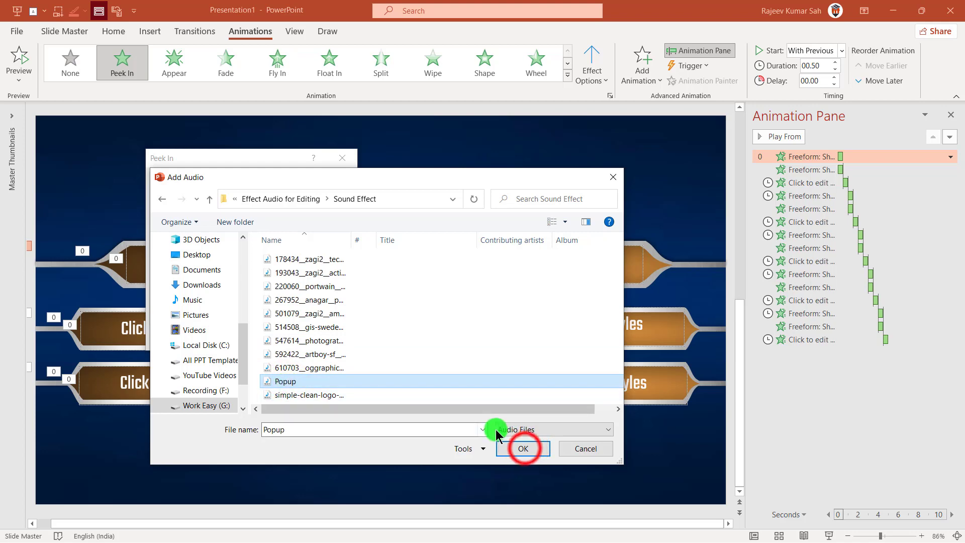
click(282, 339)
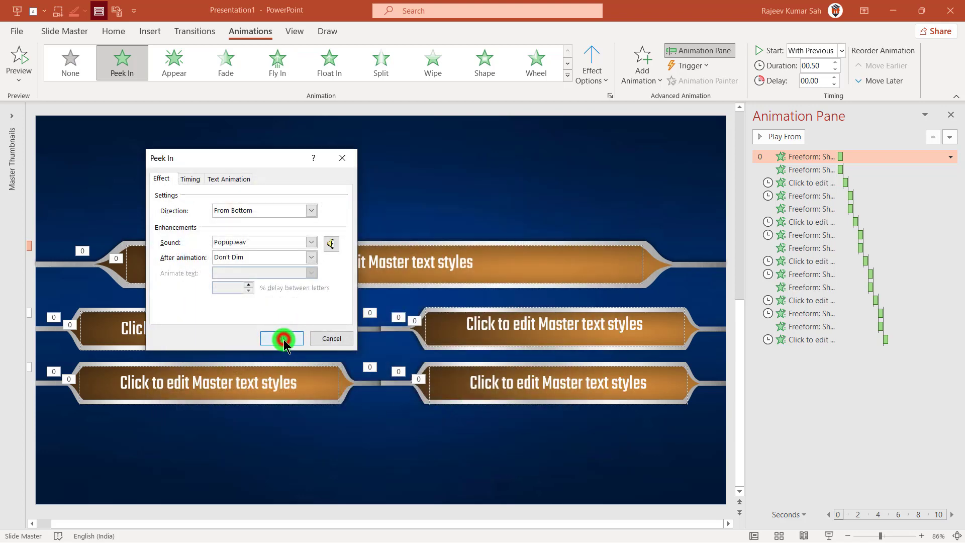
click(480, 180)
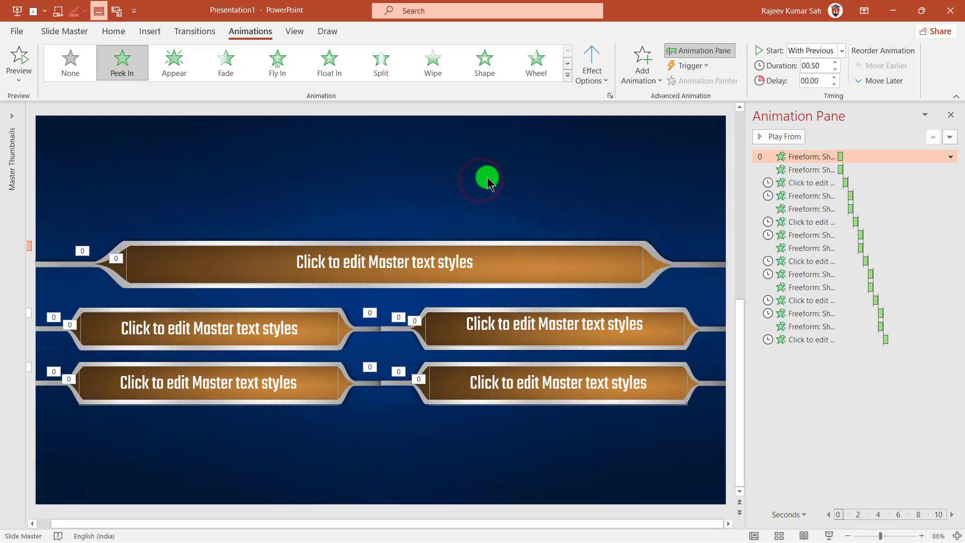
Give the left middle connector's Peek In entrance the Popup.wav sound
click(372, 330)
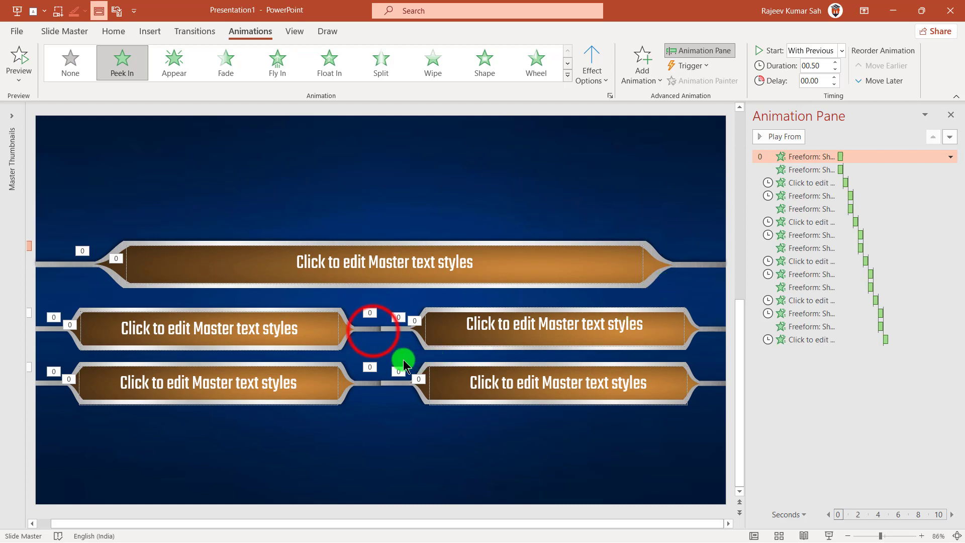
click(373, 331)
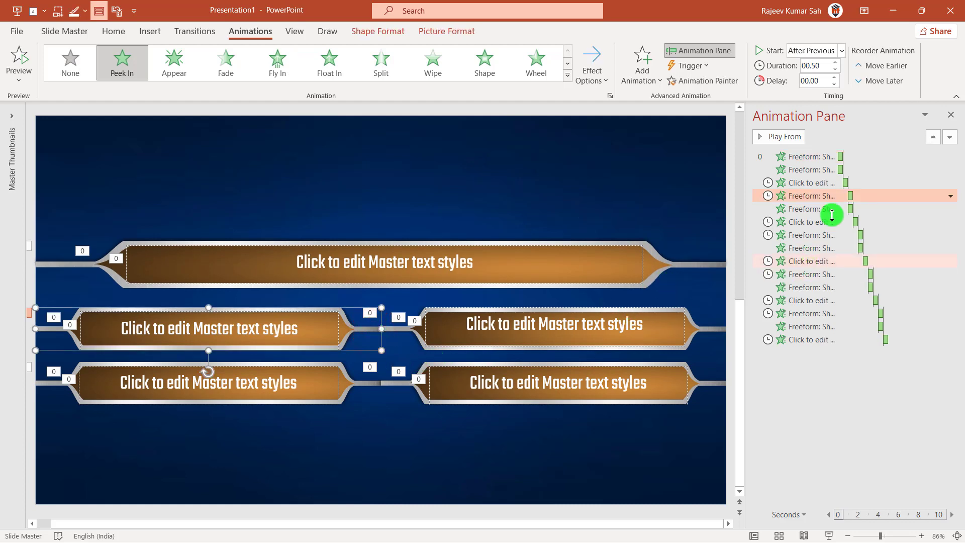
click(806, 197)
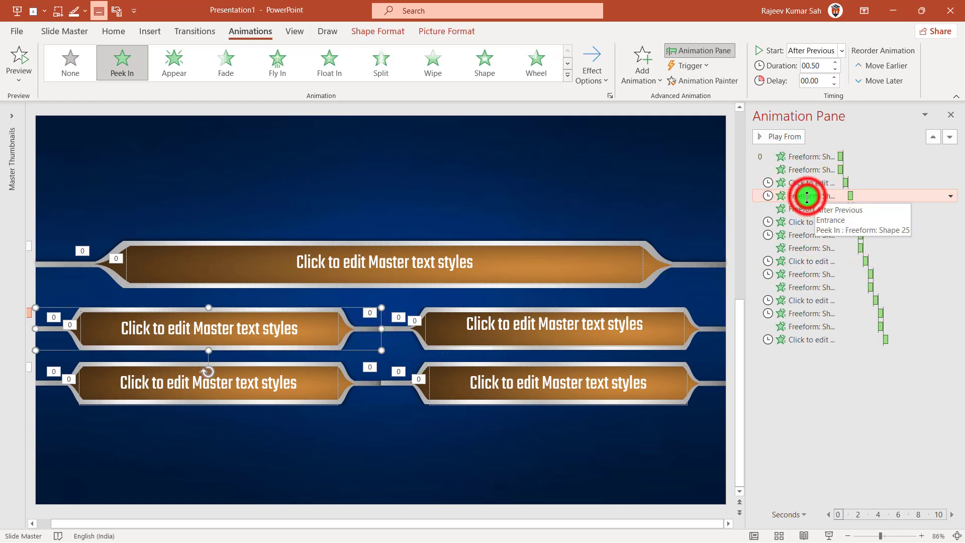
double_click(807, 197)
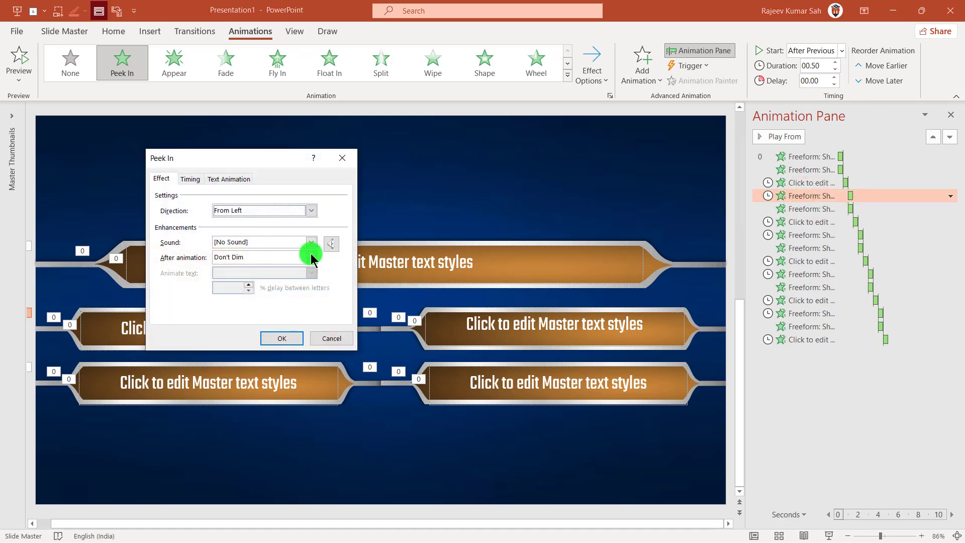
click(310, 243)
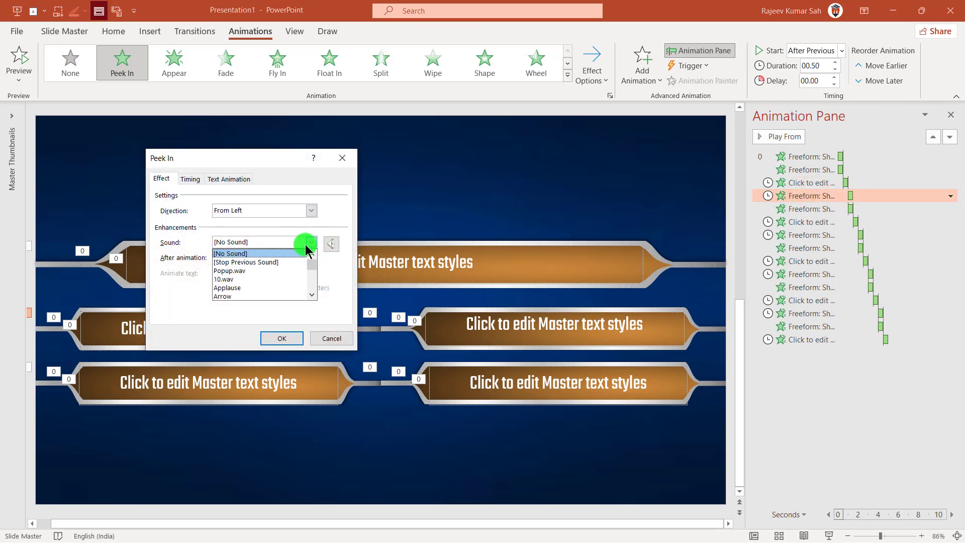
click(249, 272)
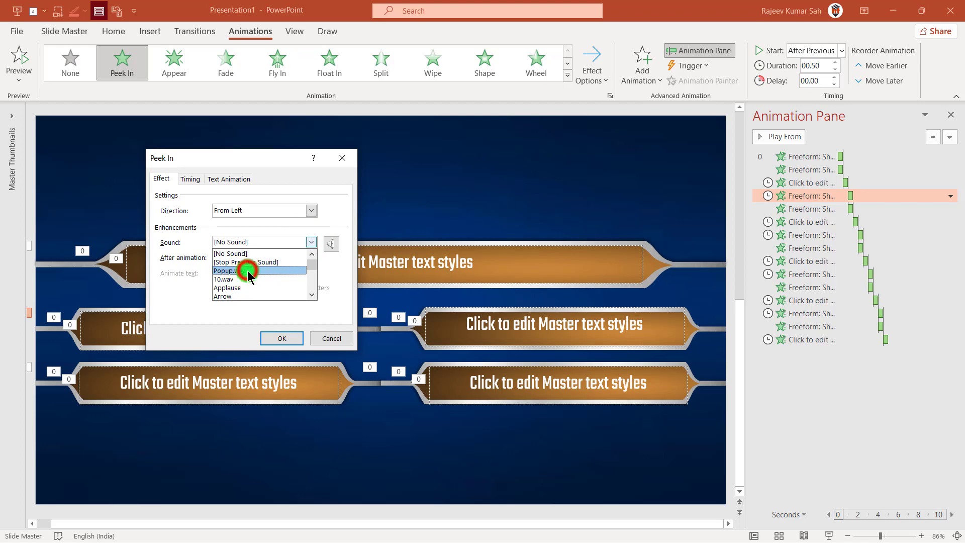
click(282, 338)
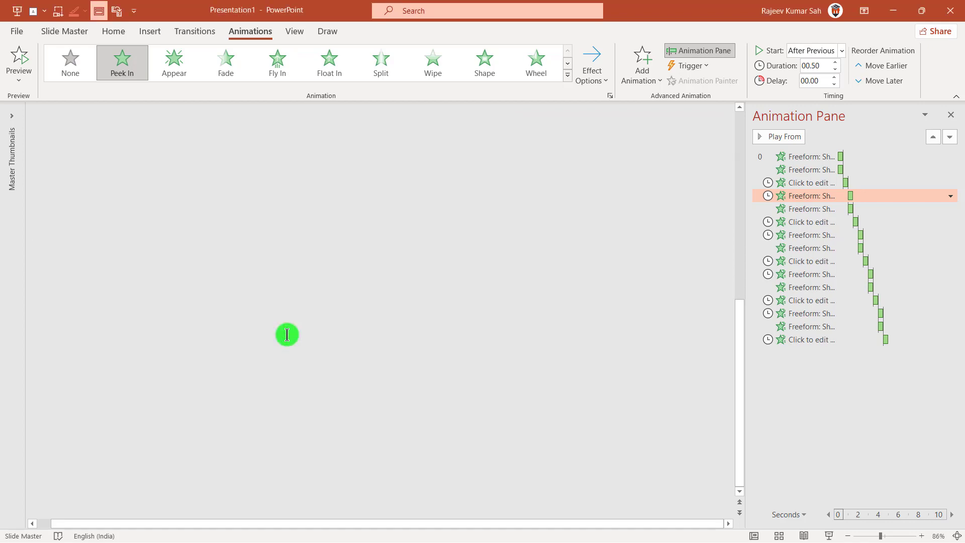
Give the right middle connector's Peek In entrance the Popup.wav sound
click(713, 330)
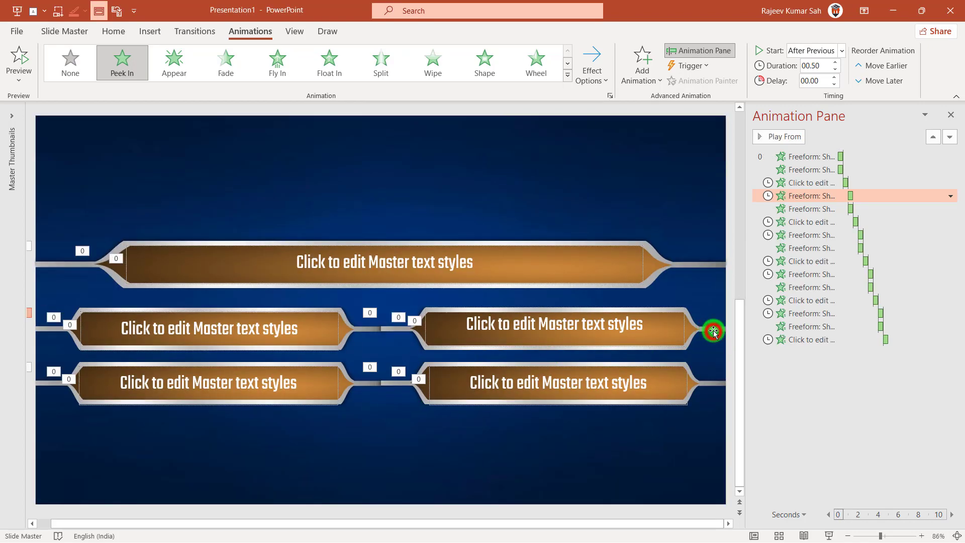
click(806, 234)
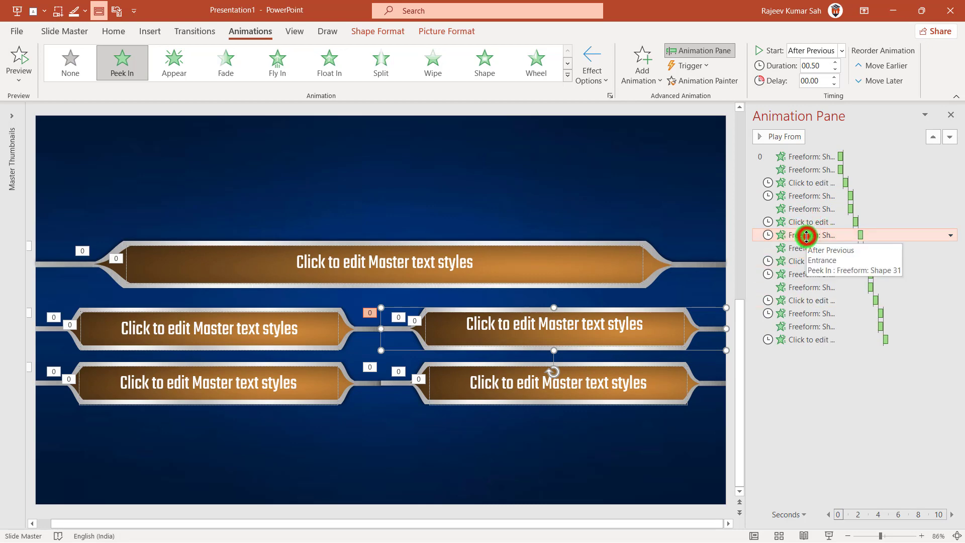
double_click(806, 235)
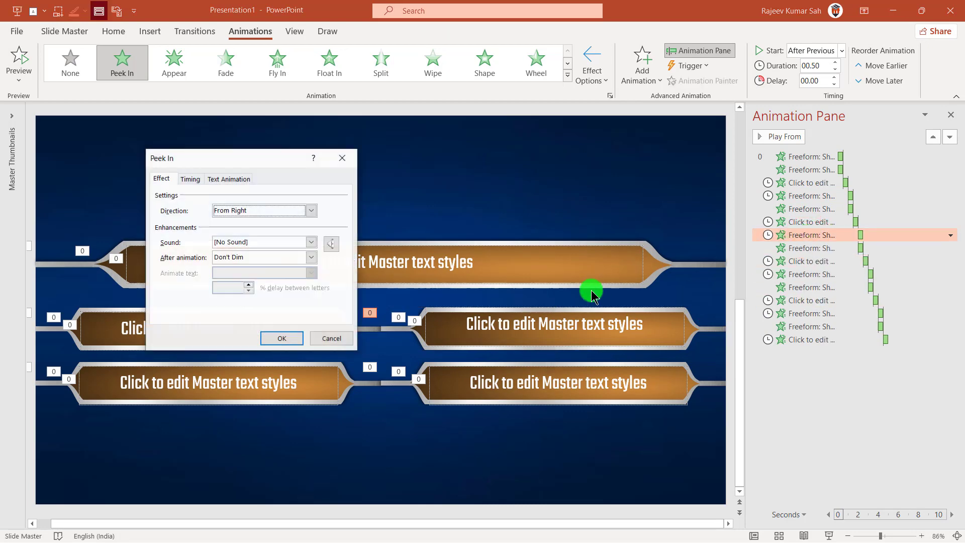
click(312, 244)
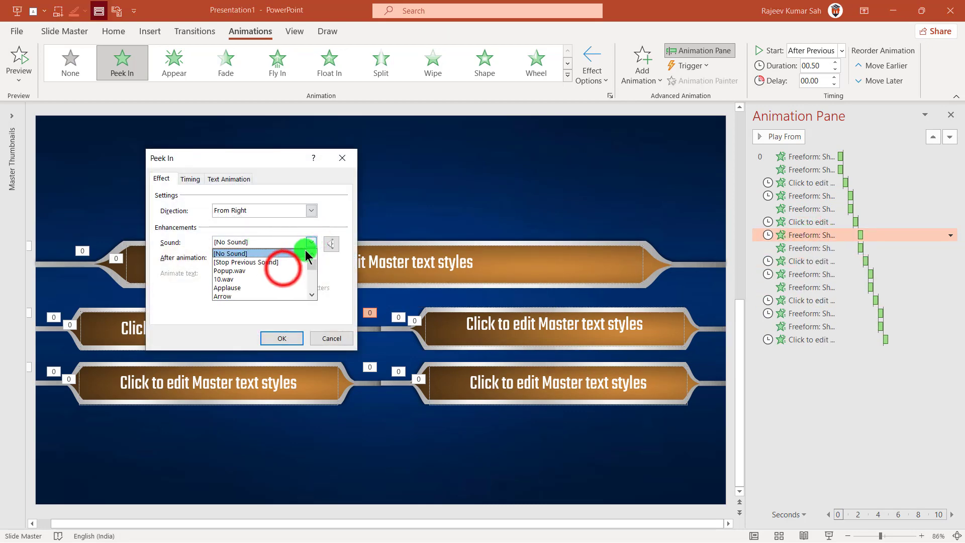
click(283, 268)
click(282, 338)
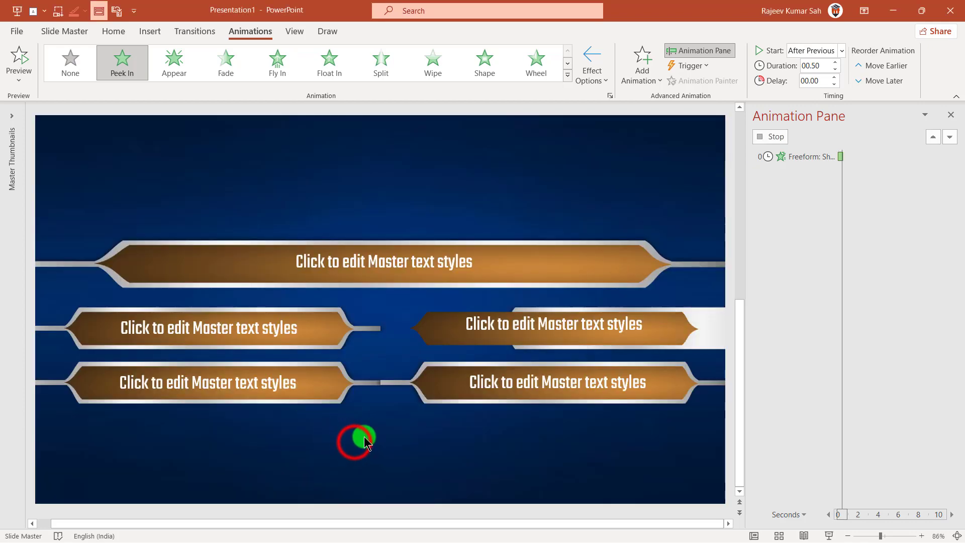
Give the bottom-left connector's Peek In entrance the Popup.wav sound
click(360, 387)
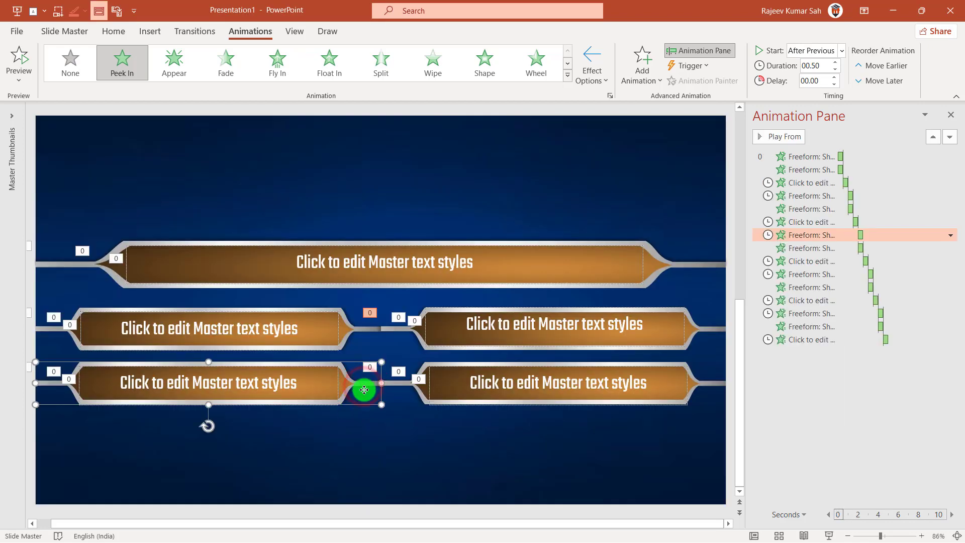
click(808, 273)
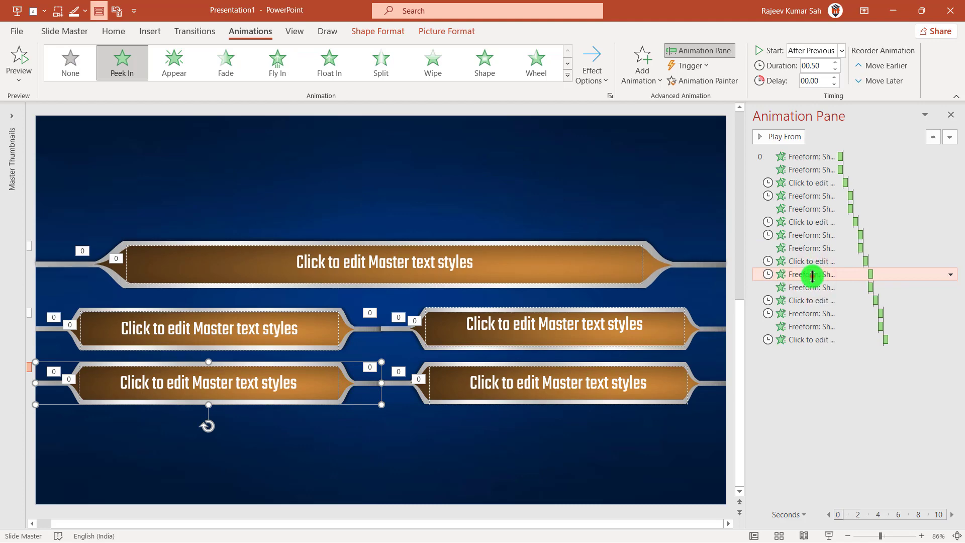
double_click(811, 276)
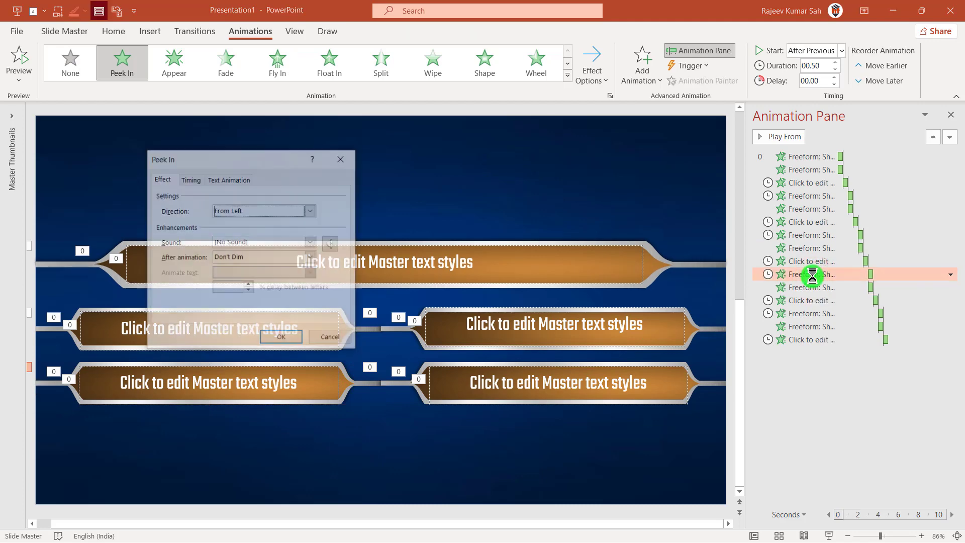
click(318, 244)
click(268, 275)
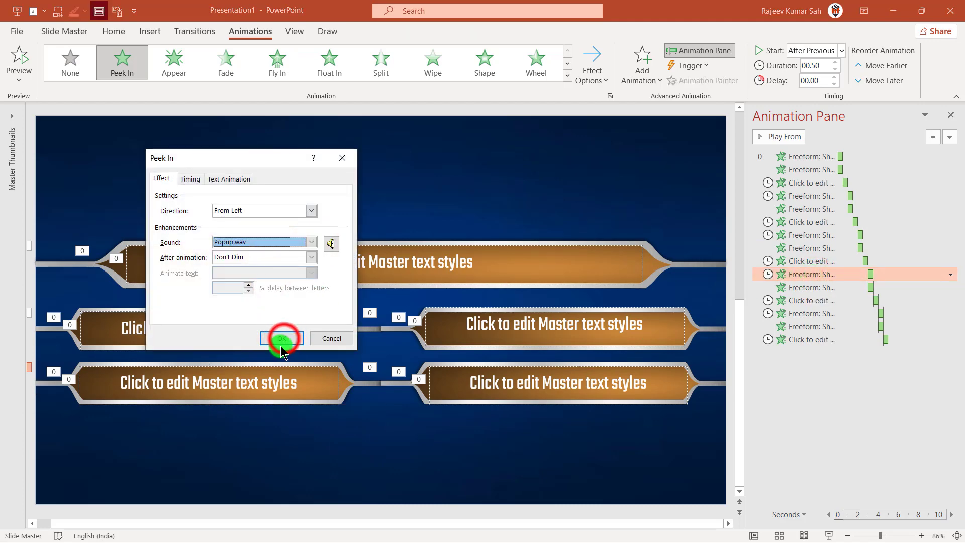
click(283, 339)
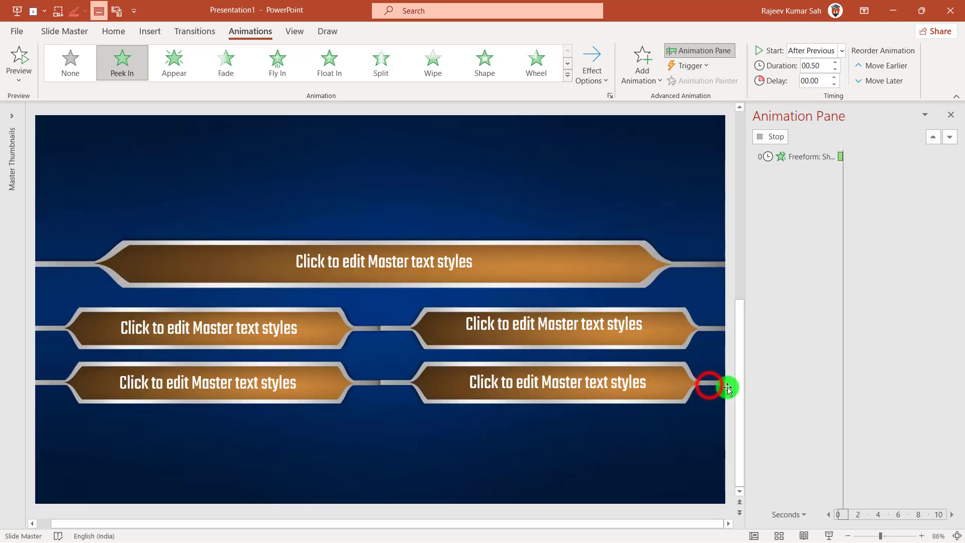
Give the bottom-right connector's Peek In entrance the Popup.wav sound, then deselect
click(709, 384)
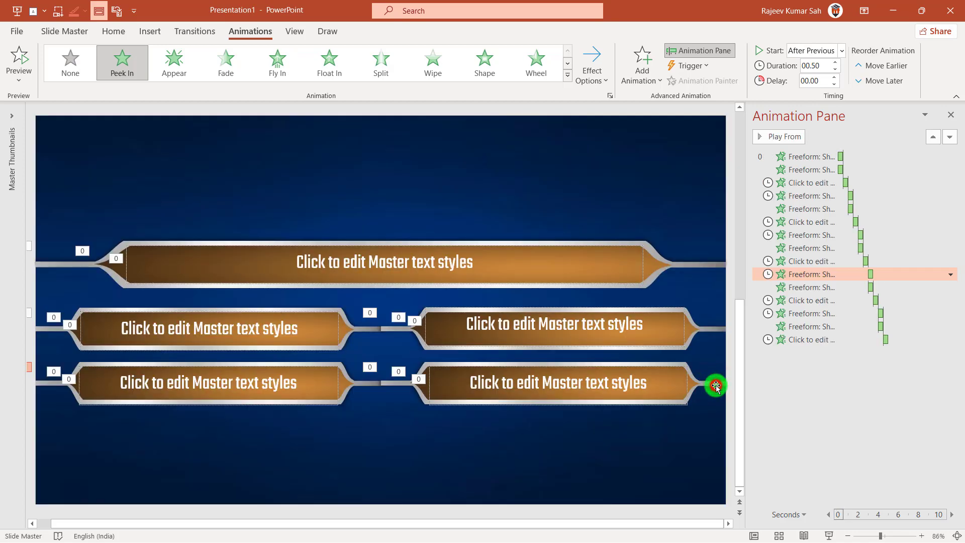
drag(802, 317, 812, 318)
double_click(812, 318)
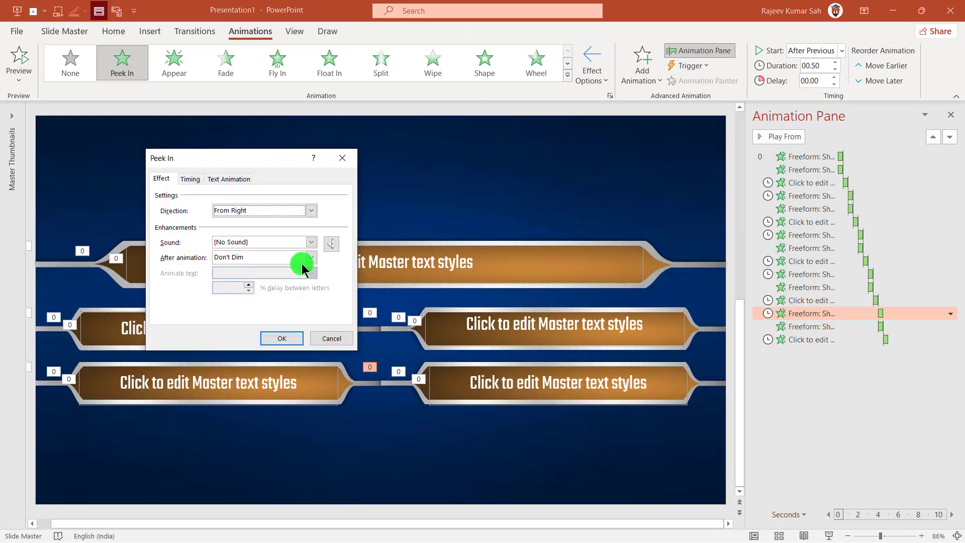
click(312, 242)
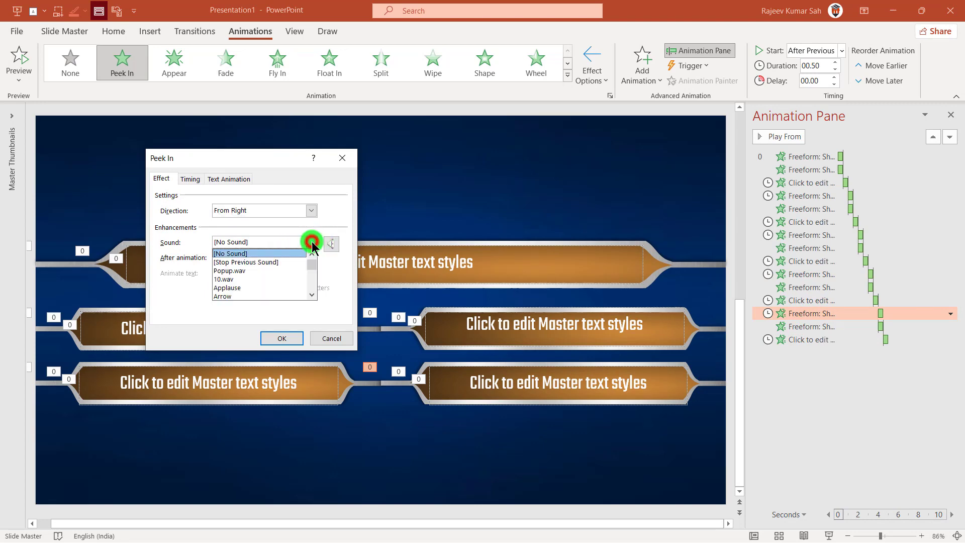
click(264, 271)
click(281, 339)
click(420, 197)
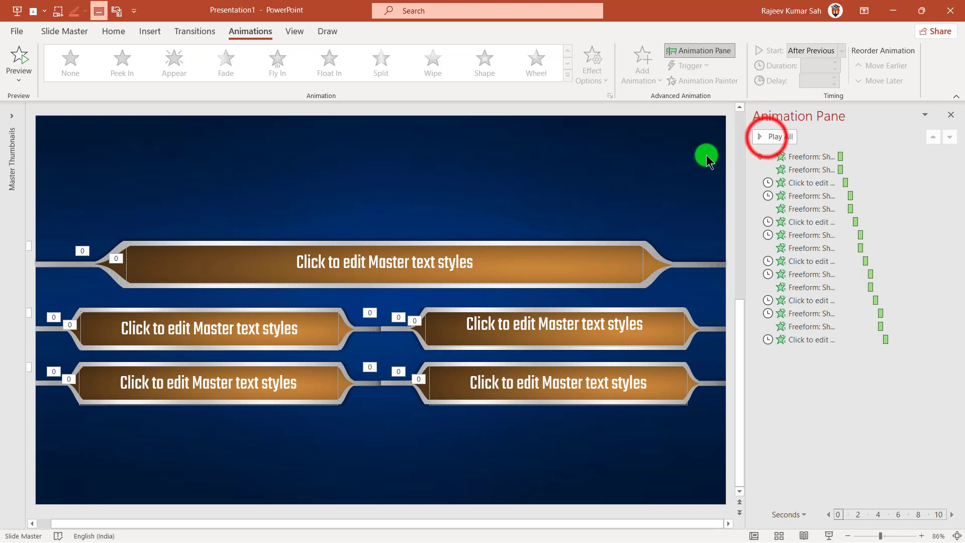
Preview all slide animations, close the Animation Pane, and minimize PowerPoint
click(765, 137)
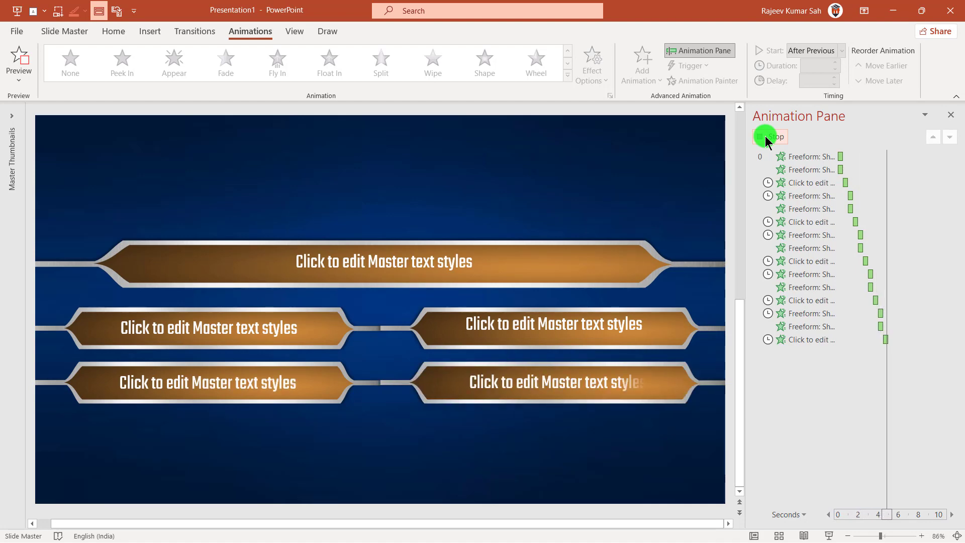
click(950, 116)
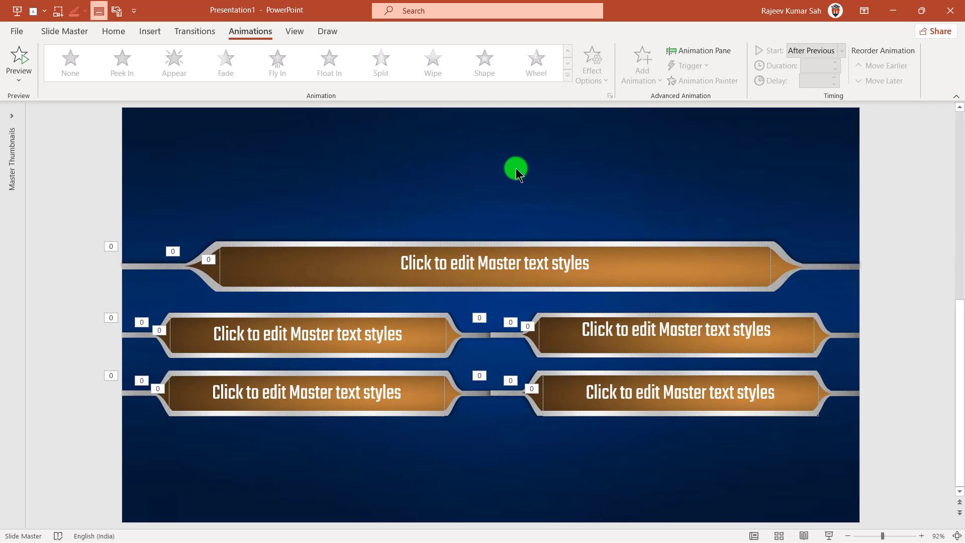
click(889, 20)
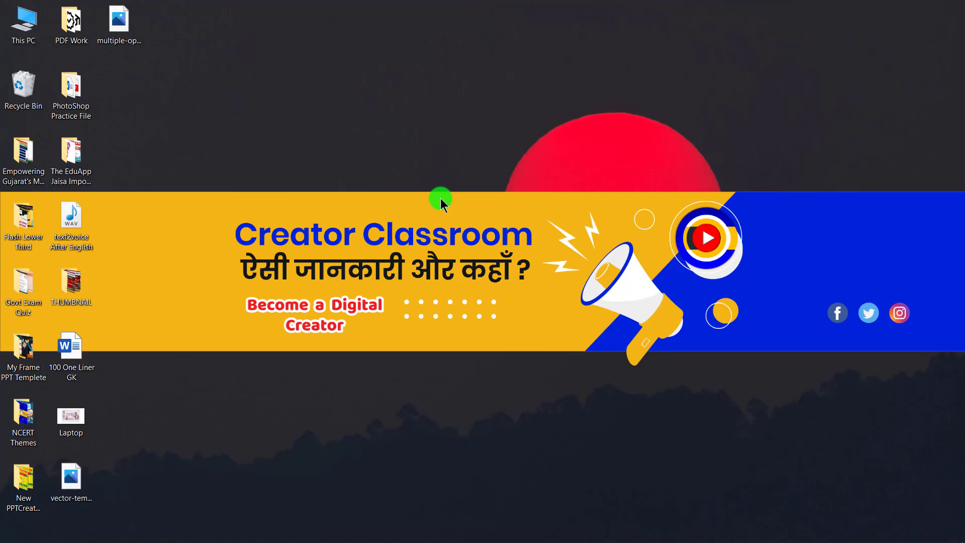
Browse This PC > All PPT Templates (D:) > All Timer Videos and preview the countdown_timer video
double_click(24, 23)
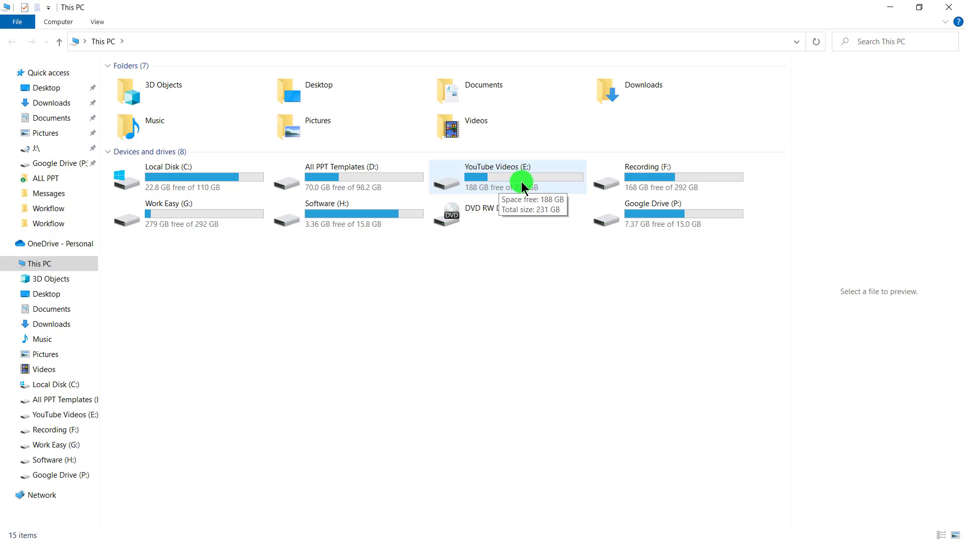
double_click(354, 182)
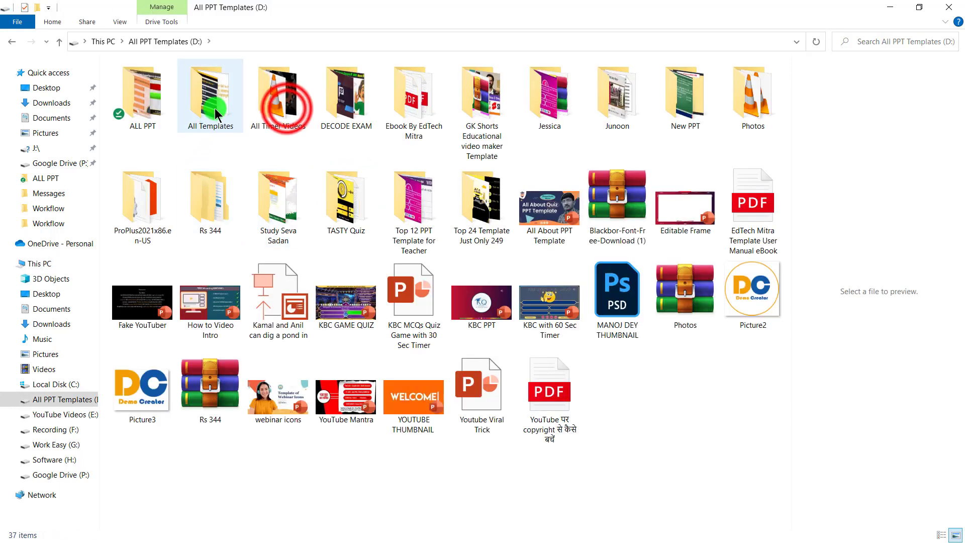
double_click(290, 115)
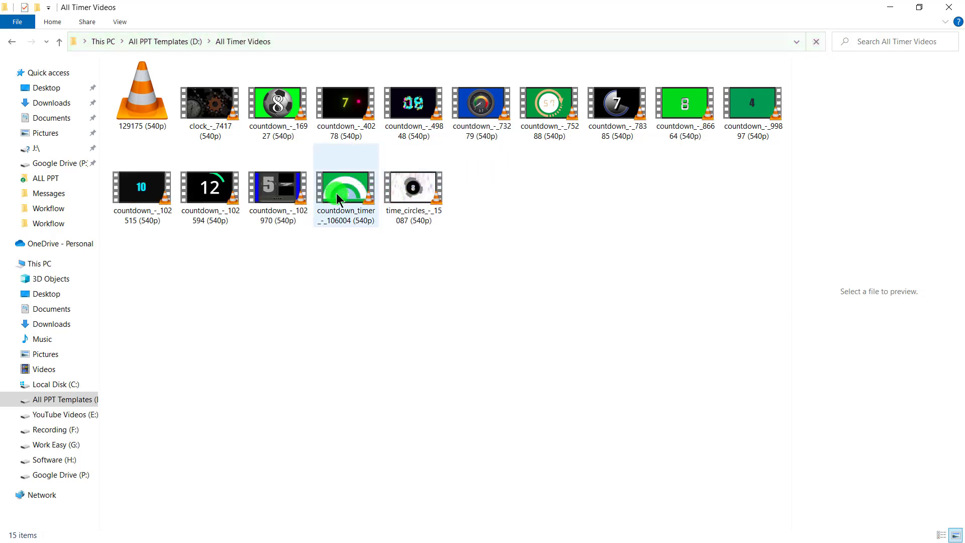
mouse_move(345, 189)
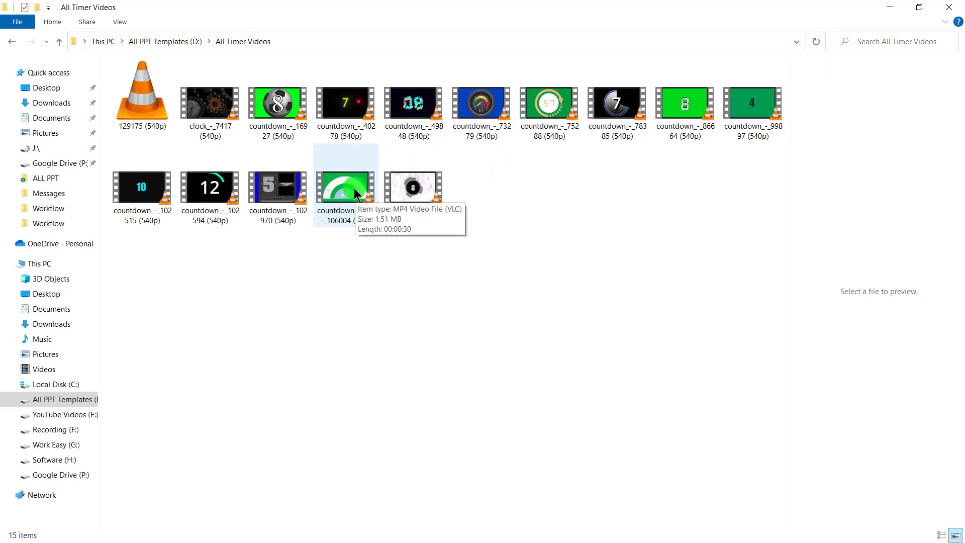
click(353, 194)
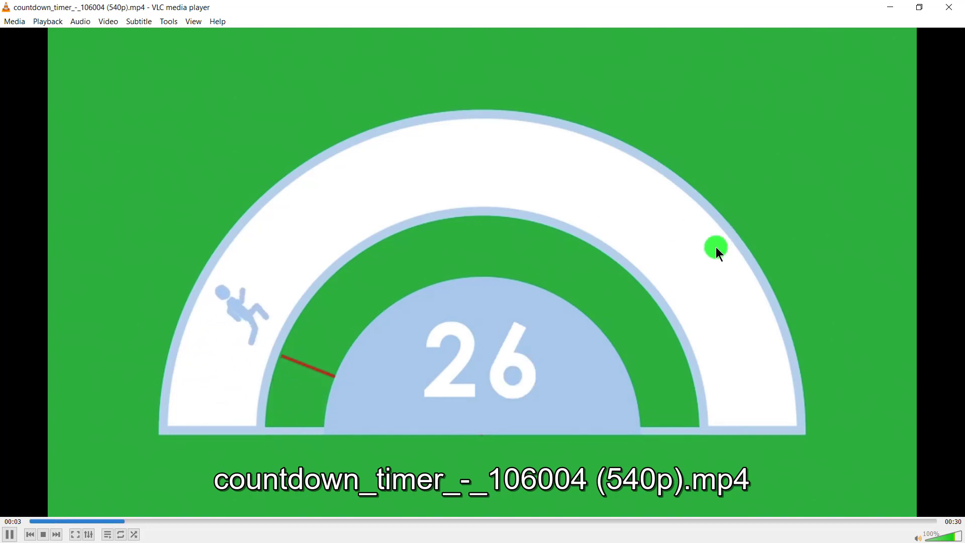
click(953, 10)
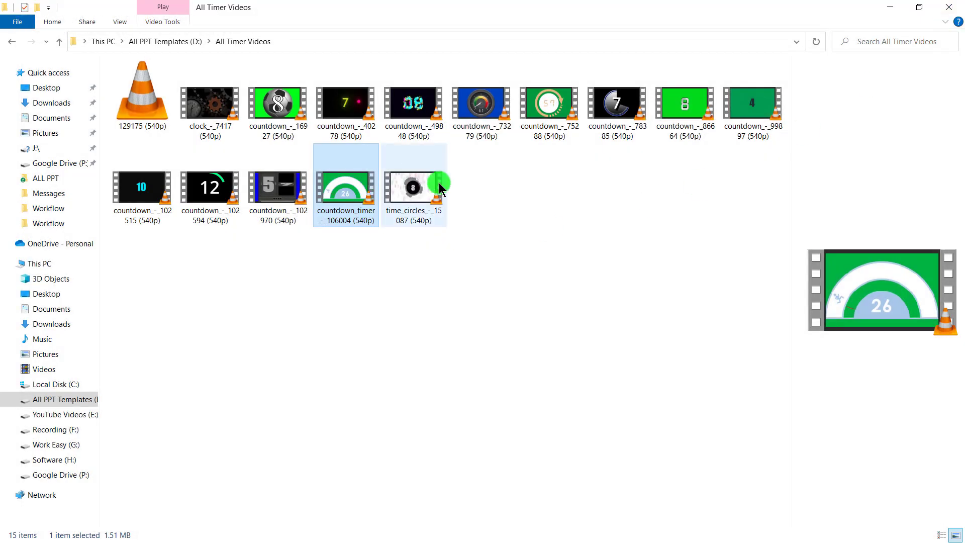
Copy the countdown_timer_-_106004 (540p) file, minimize File Explorer, and return to PowerPoint
click(349, 190)
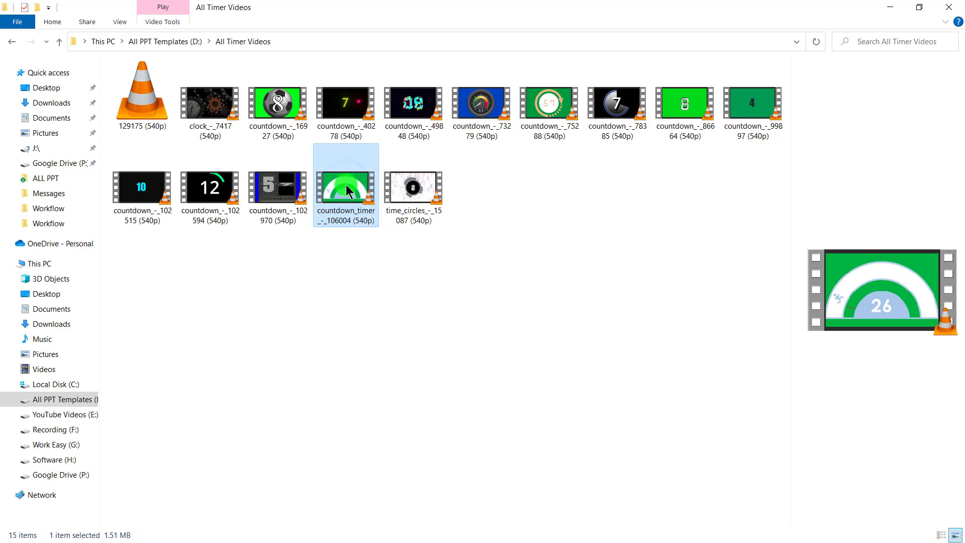
right_click(350, 190)
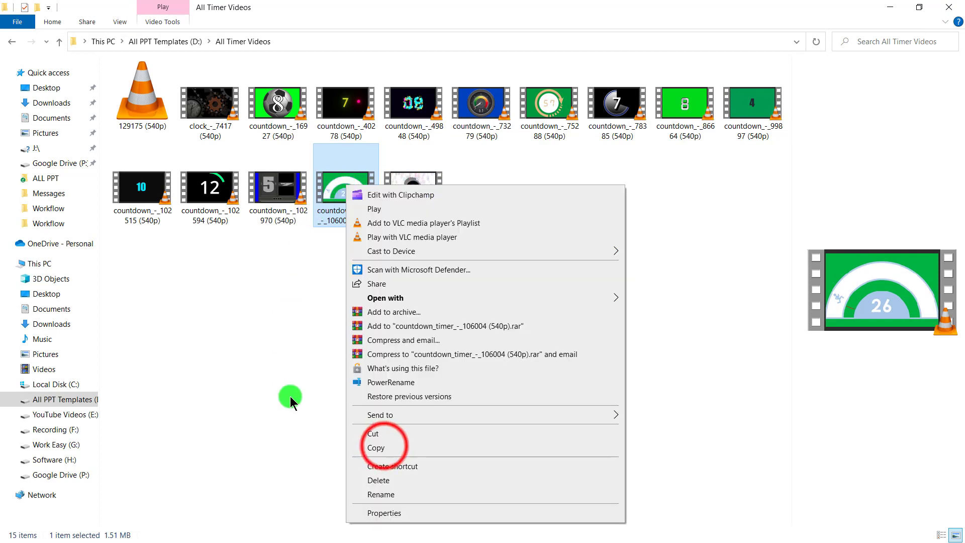
click(382, 446)
click(890, 8)
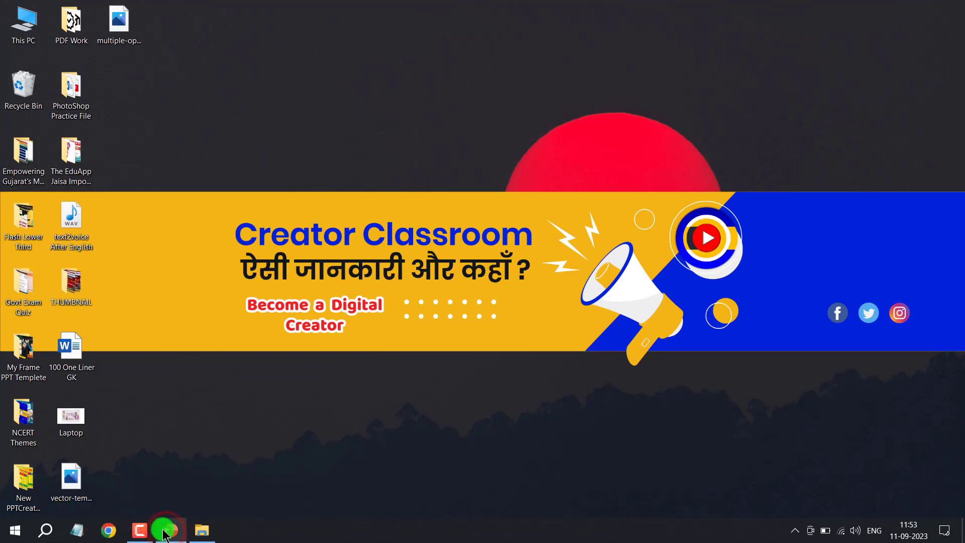
click(164, 531)
Paste the countdown timer video onto the slide master and move it to the centre
right_click(270, 155)
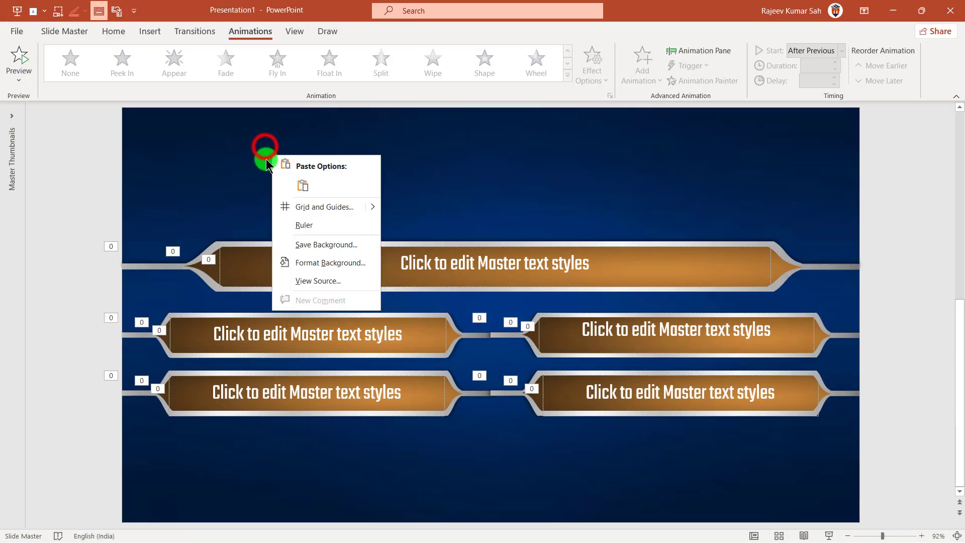
click(265, 147)
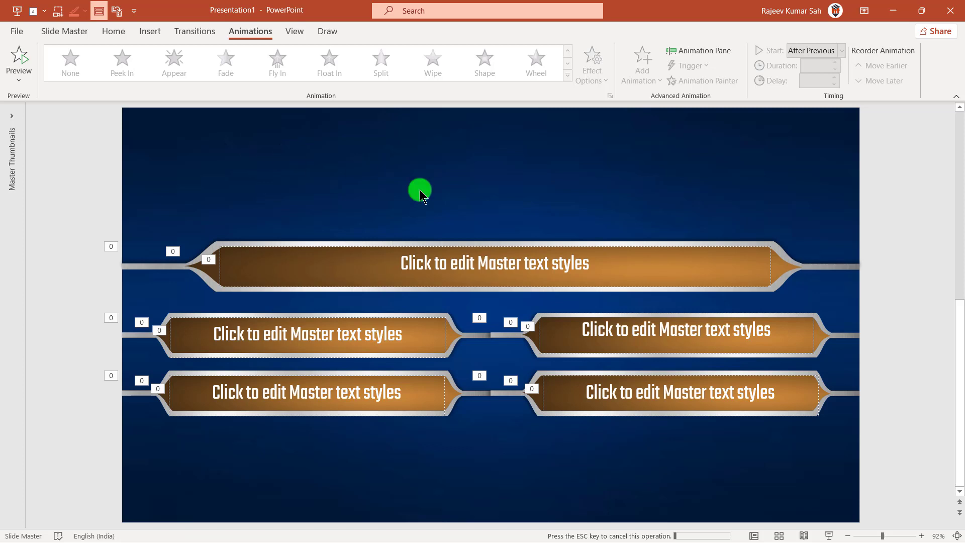
key(ctrl+v)
click(418, 233)
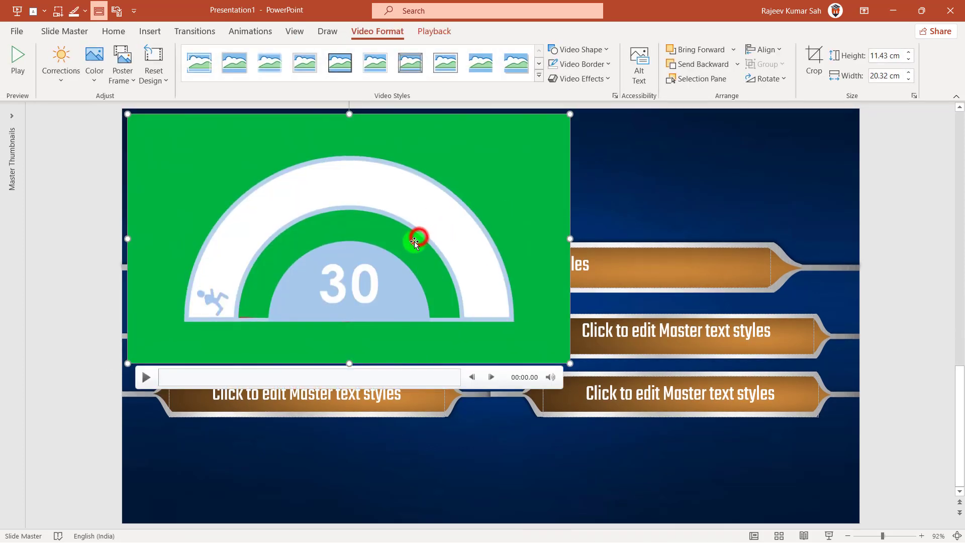
drag(418, 234, 574, 229)
Crop the empty top and bottom off the video to 7.75 cm tall
click(814, 57)
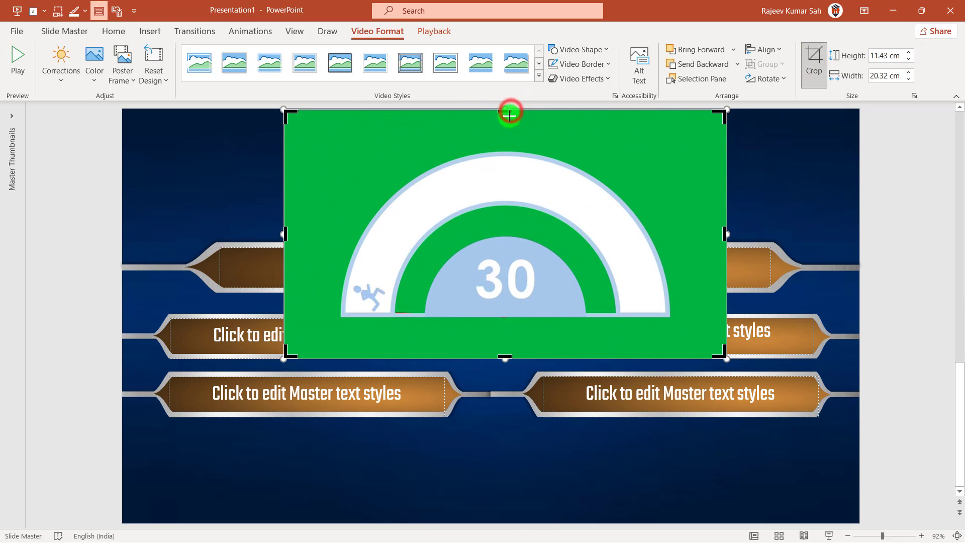
drag(509, 115, 506, 134)
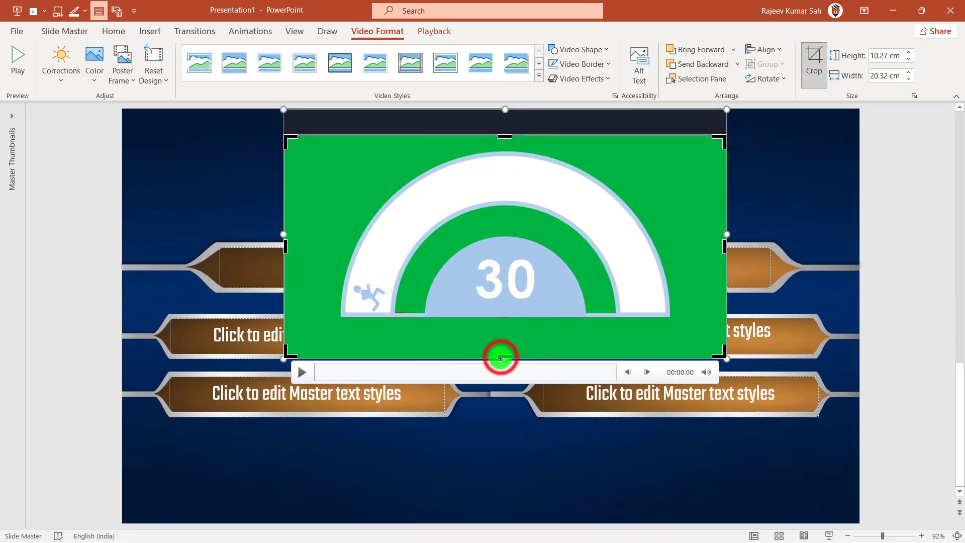
drag(500, 358, 504, 316)
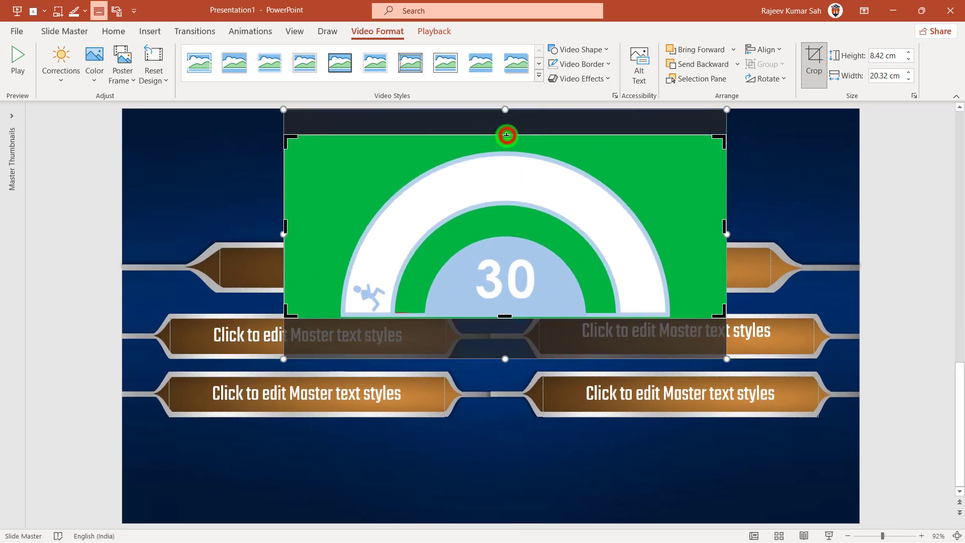
drag(507, 135, 506, 149)
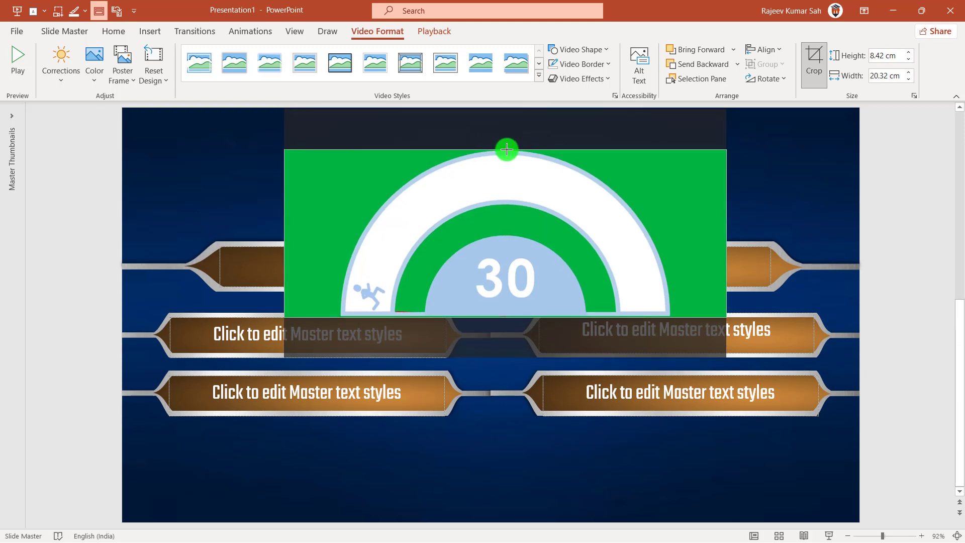
click(910, 214)
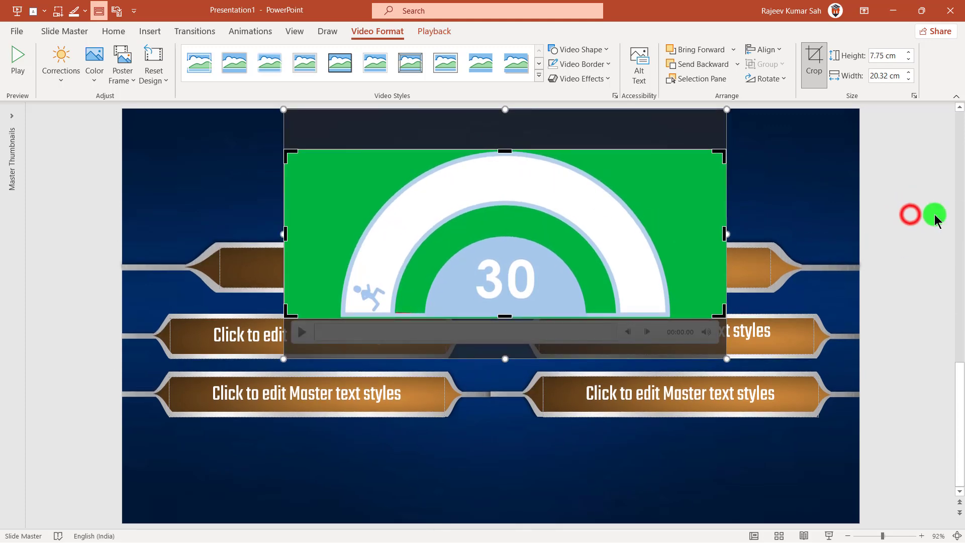
Resize the timer video to 3.63 × 9.51 cm and send it behind the question bar
click(583, 294)
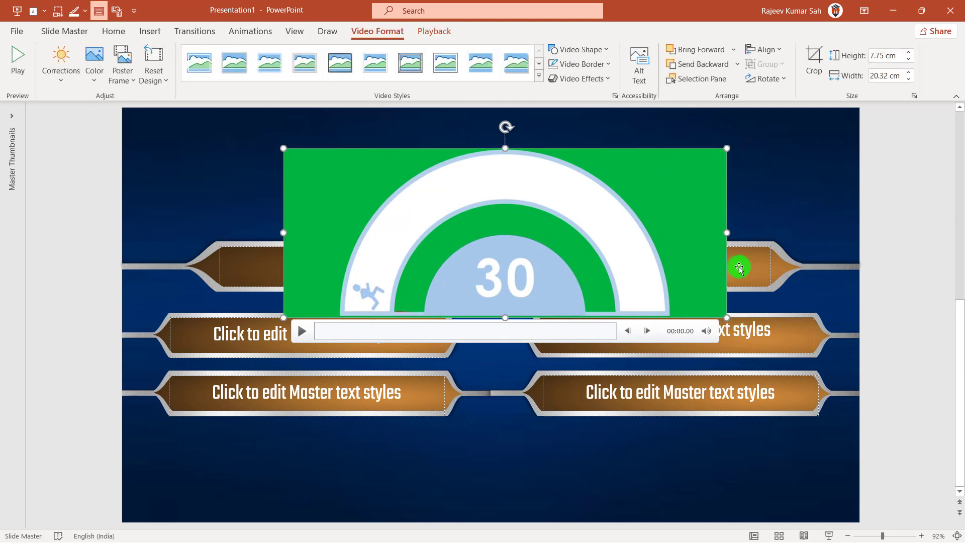
click(726, 148)
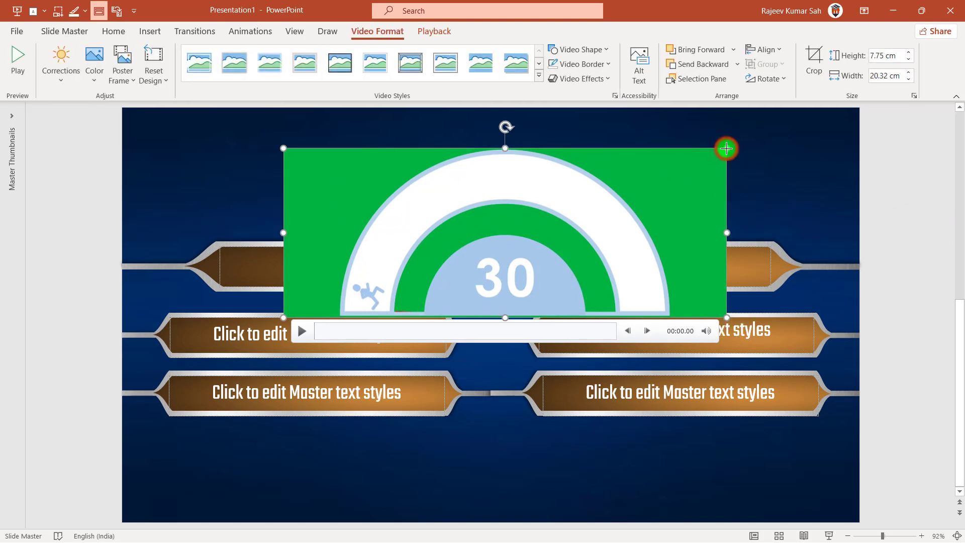
mouse_move(726, 148)
mouse_down()
mouse_move(422, 293)
mouse_move(538, 215)
mouse_up()
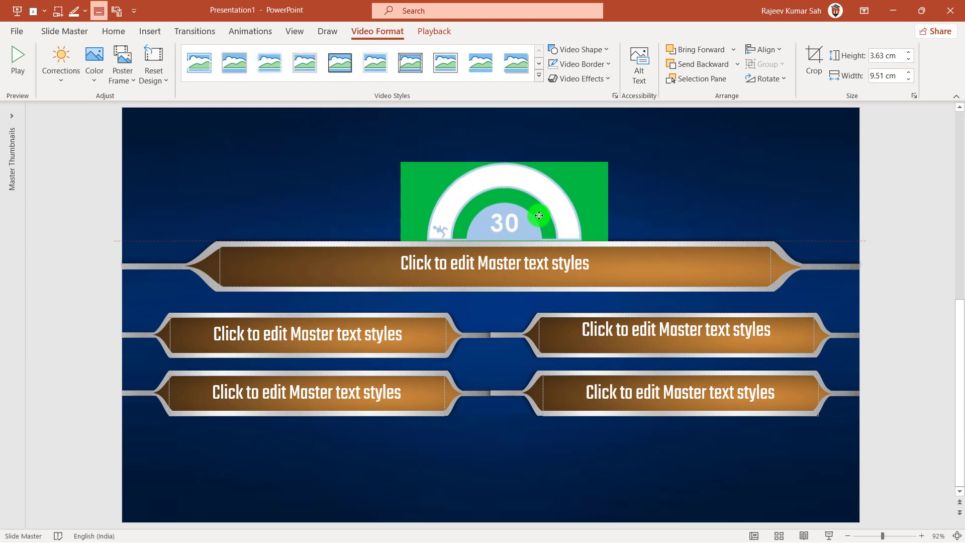
right_click(539, 215)
click(564, 346)
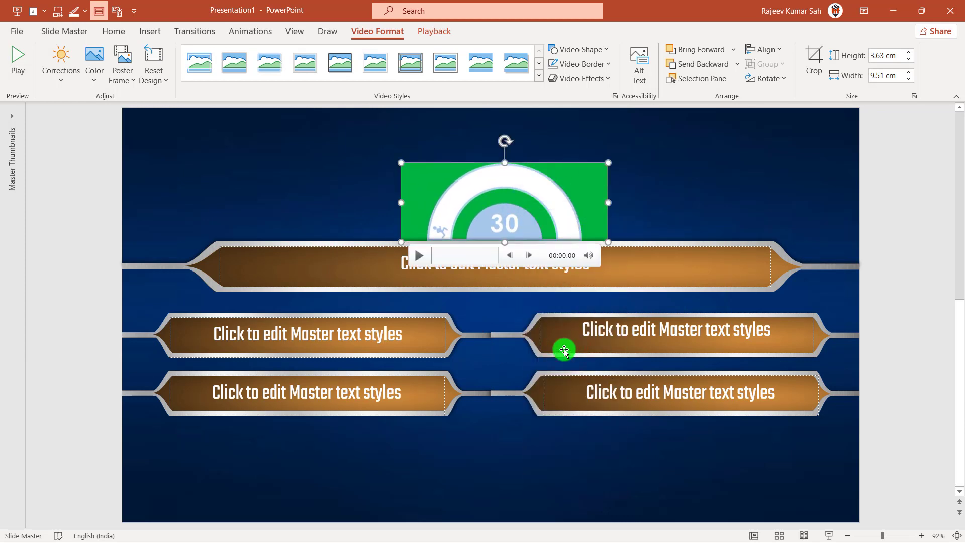
Nudge the video onto the question bar and Align Center it horizontally
click(548, 194)
drag(553, 191, 549, 192)
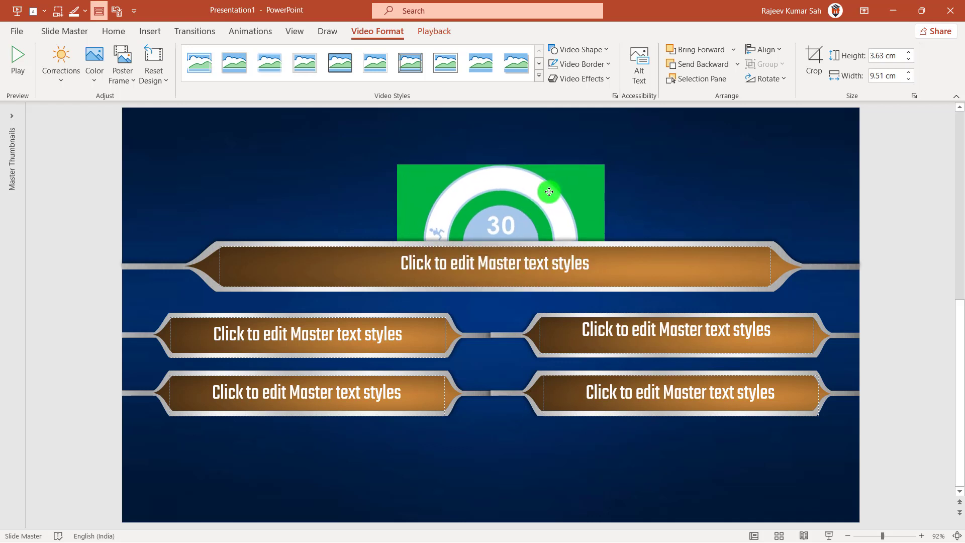
click(764, 51)
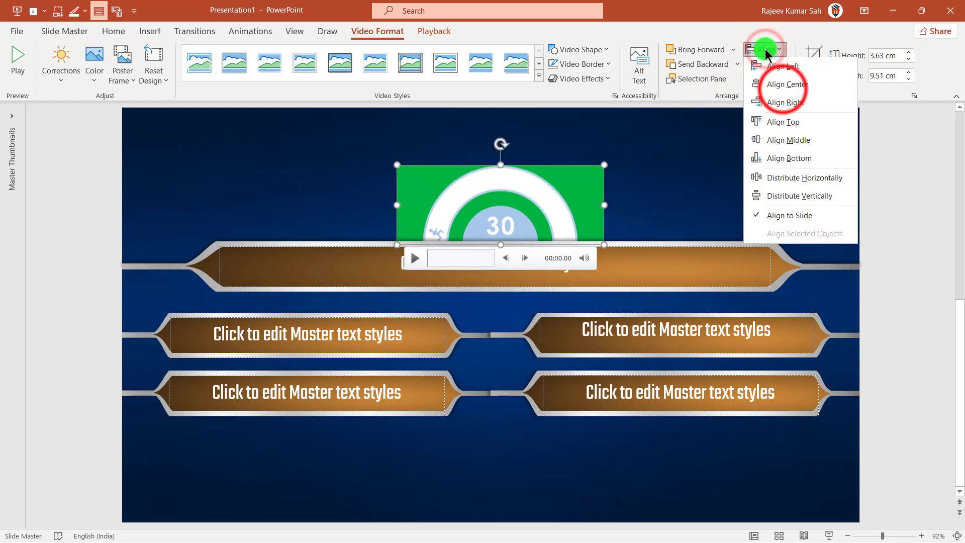
click(779, 93)
click(653, 180)
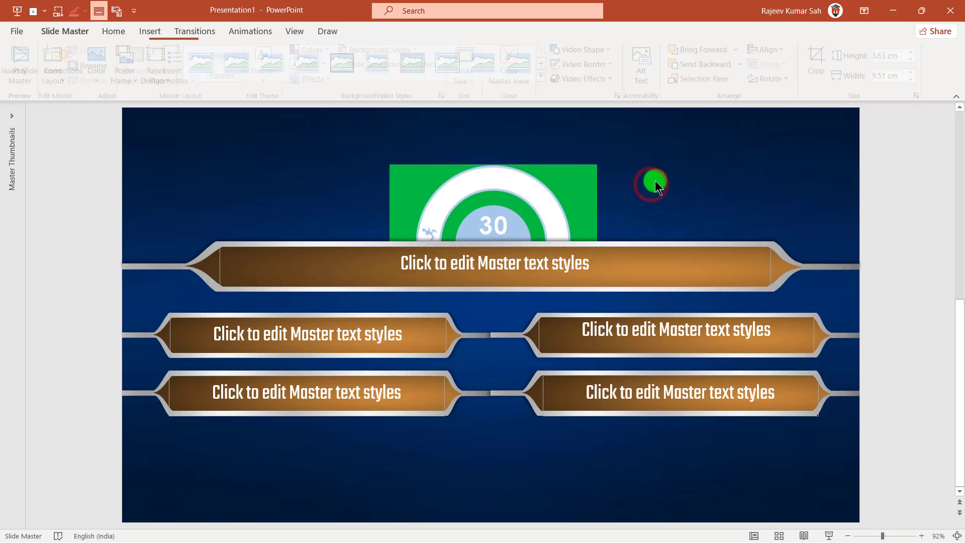
click(493, 186)
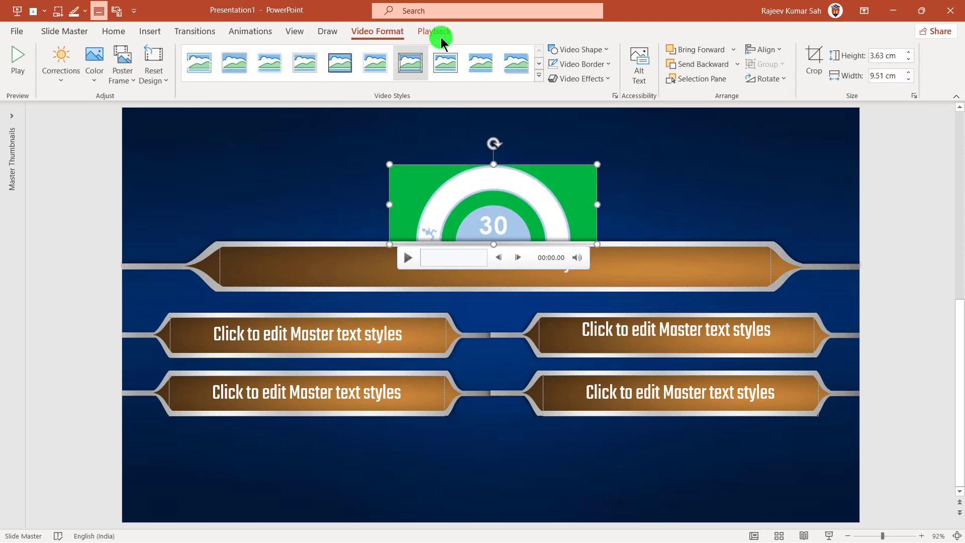
On the Playback tab, set Start to Automatically and tick Hide While Not Playing
click(432, 33)
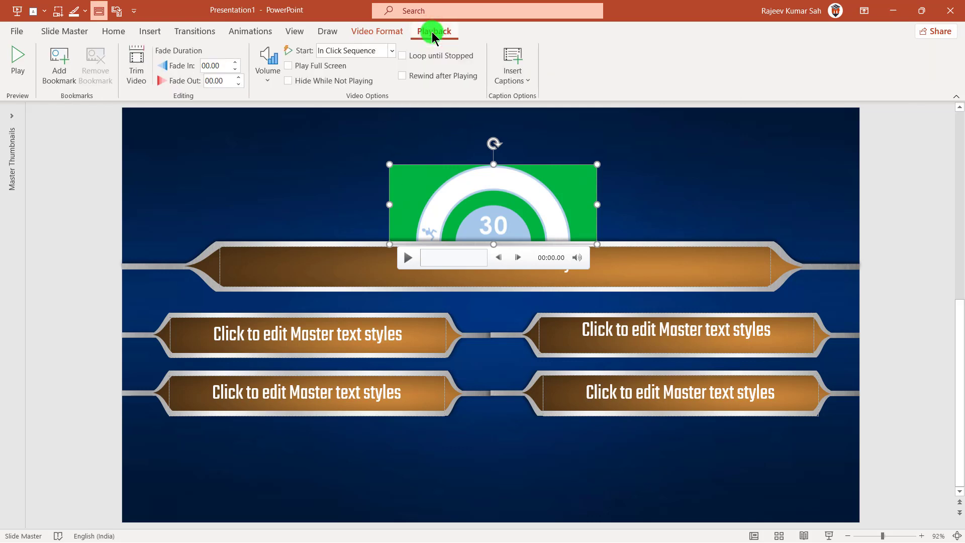
click(392, 50)
click(381, 75)
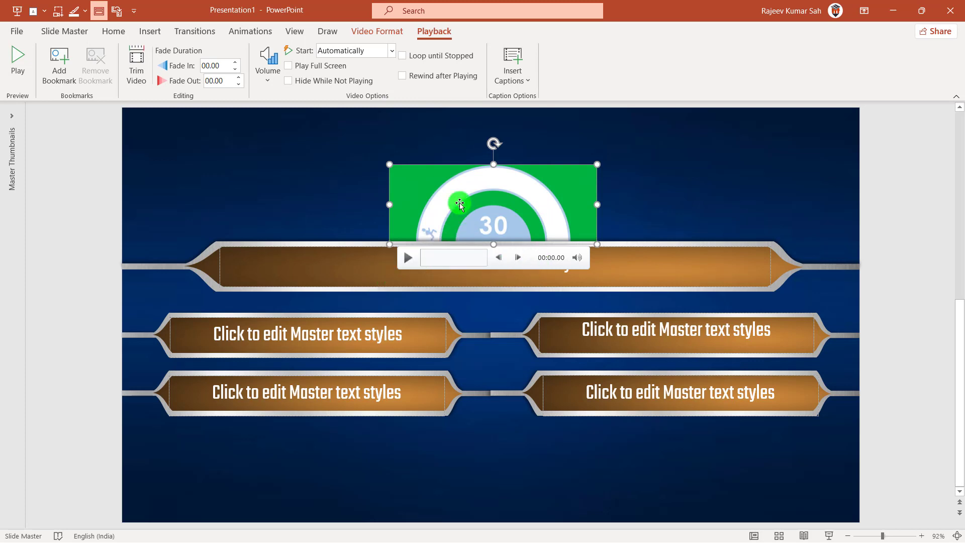
click(290, 83)
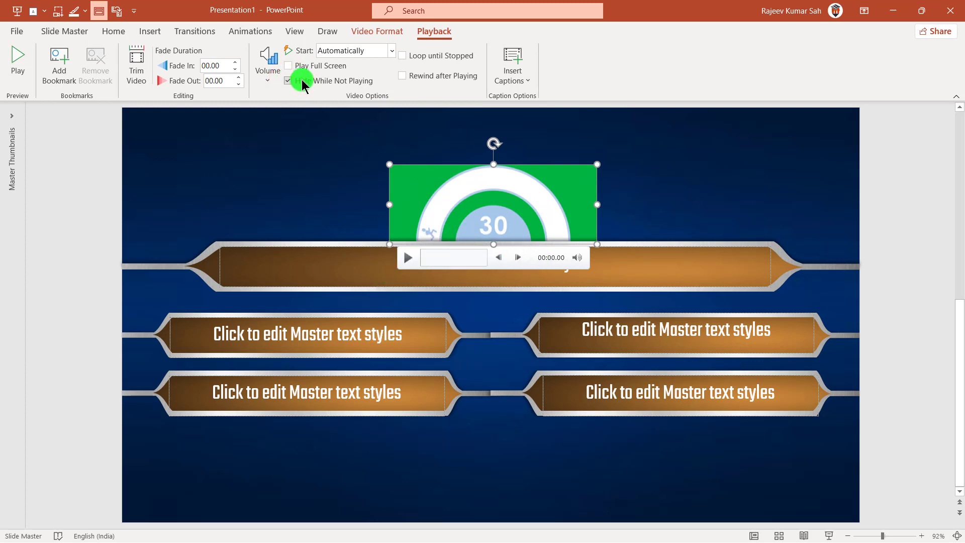
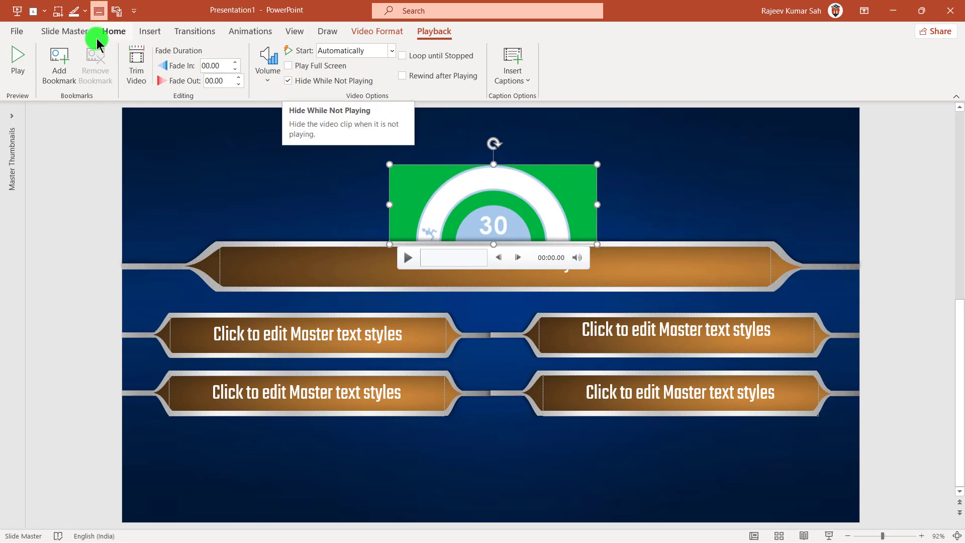
Fill the layout background with solid green sampled from the countdown timer using the eyedropper
click(710, 188)
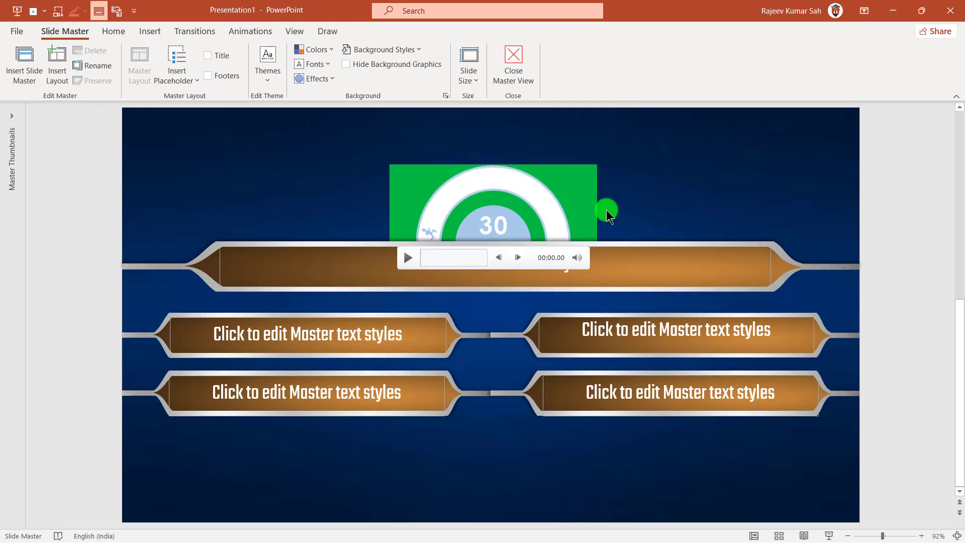
click(542, 194)
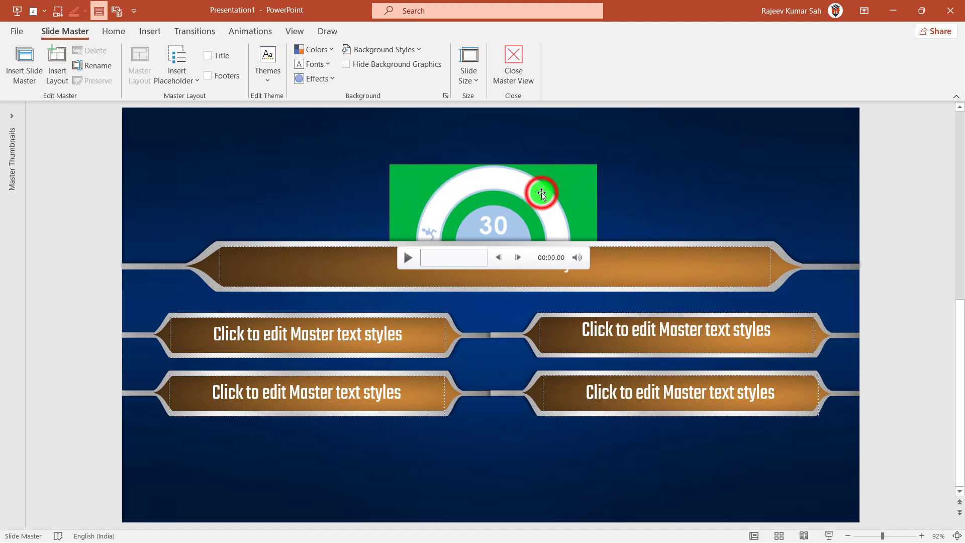
click(657, 177)
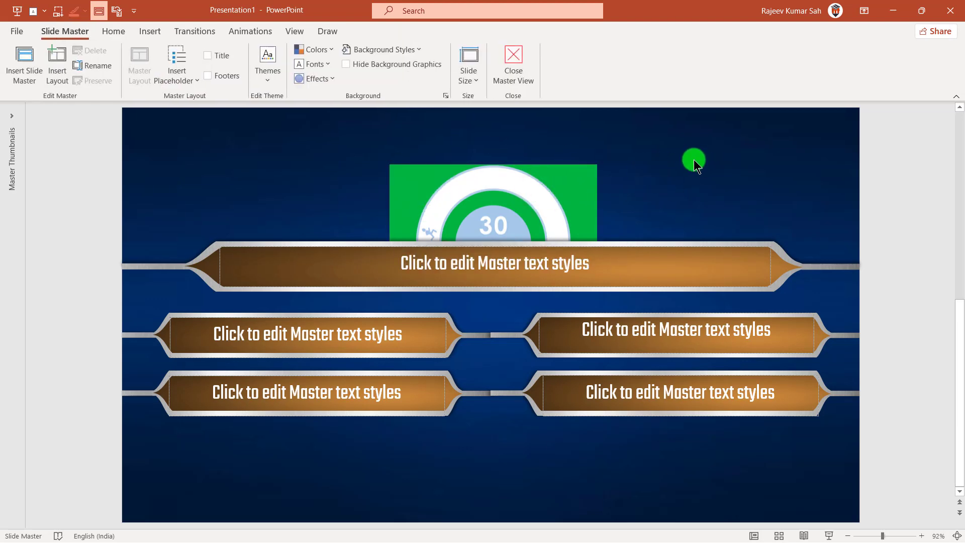
right_click(689, 147)
click(729, 257)
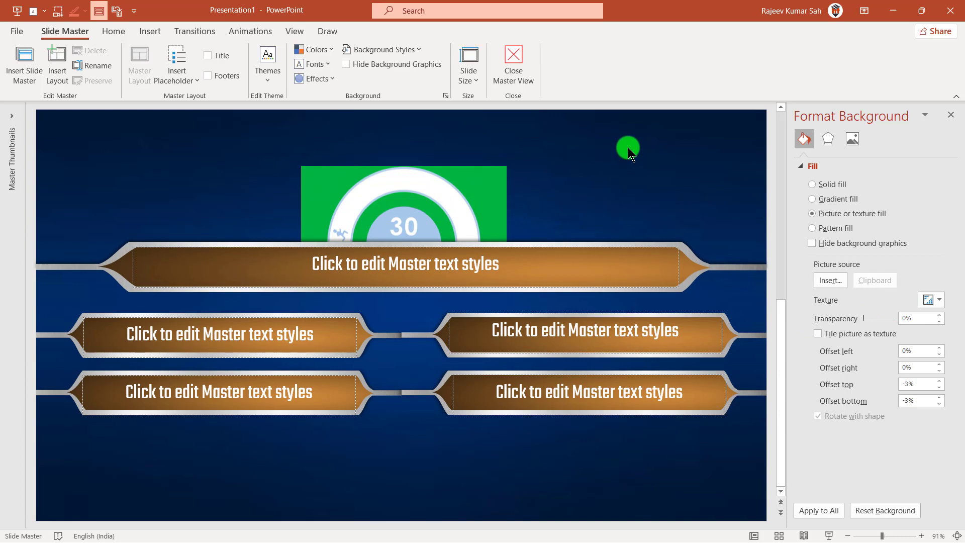
click(831, 184)
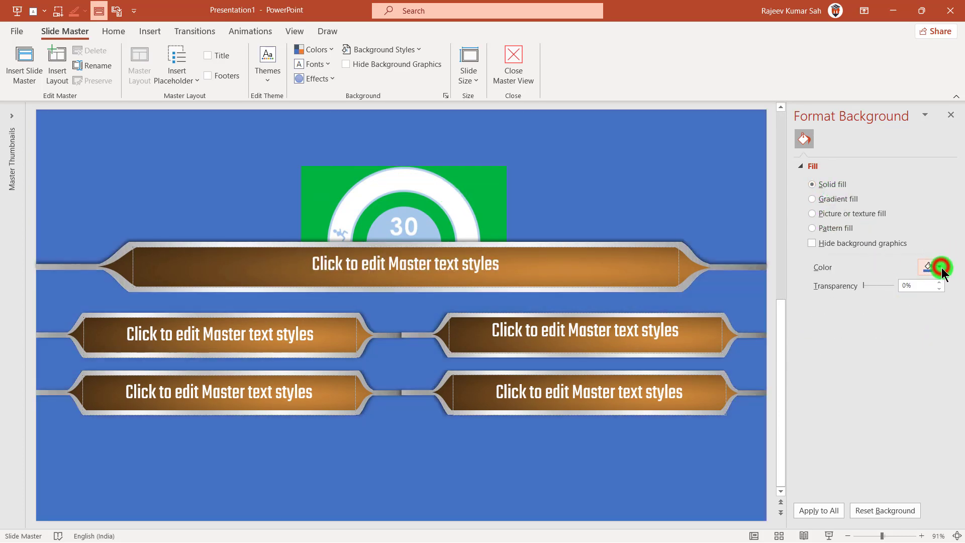
click(940, 267)
click(883, 464)
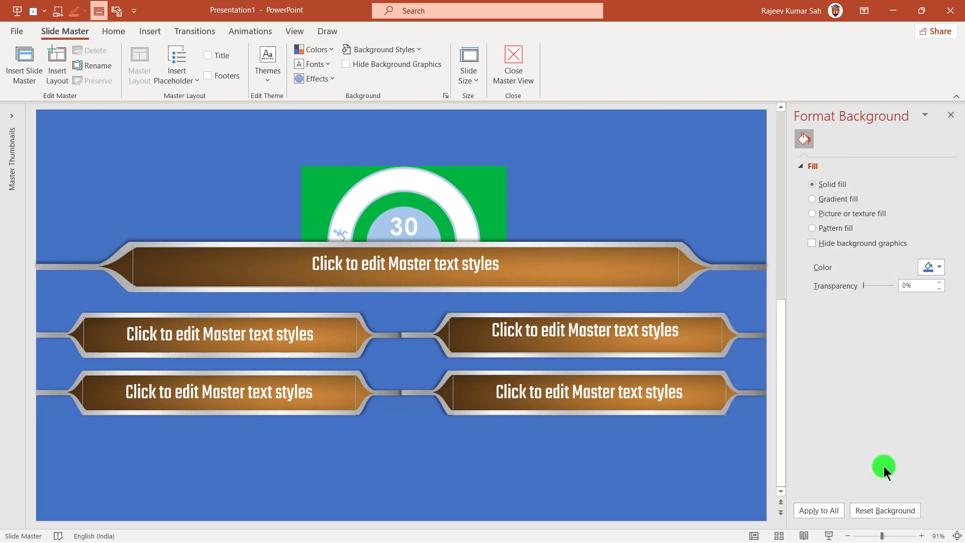
click(484, 179)
click(607, 175)
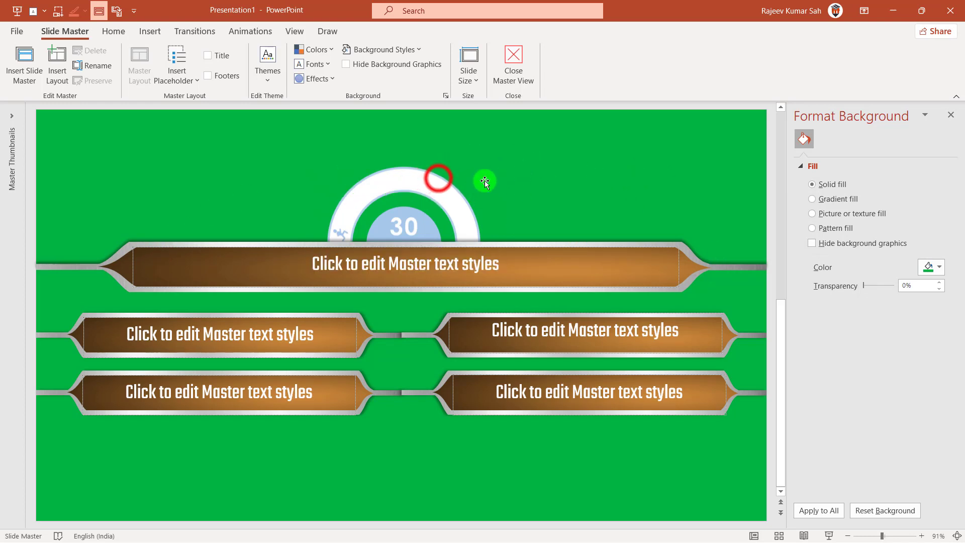
Reselect the countdown timer video on the new green background
click(436, 179)
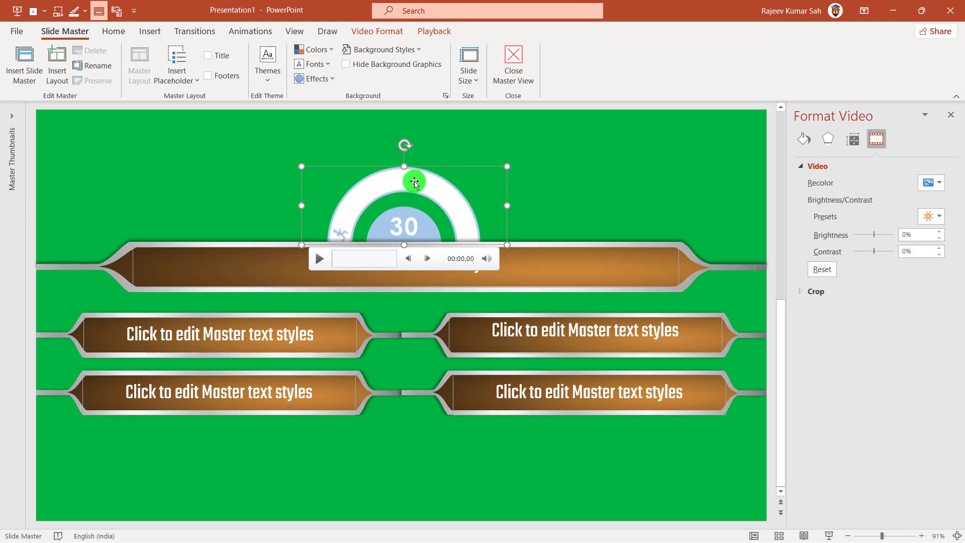
click(618, 170)
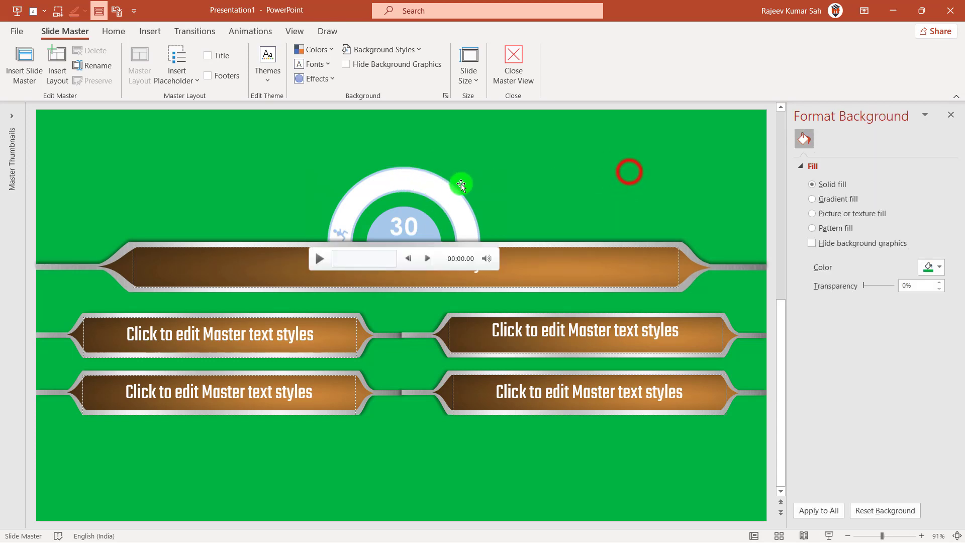
click(629, 173)
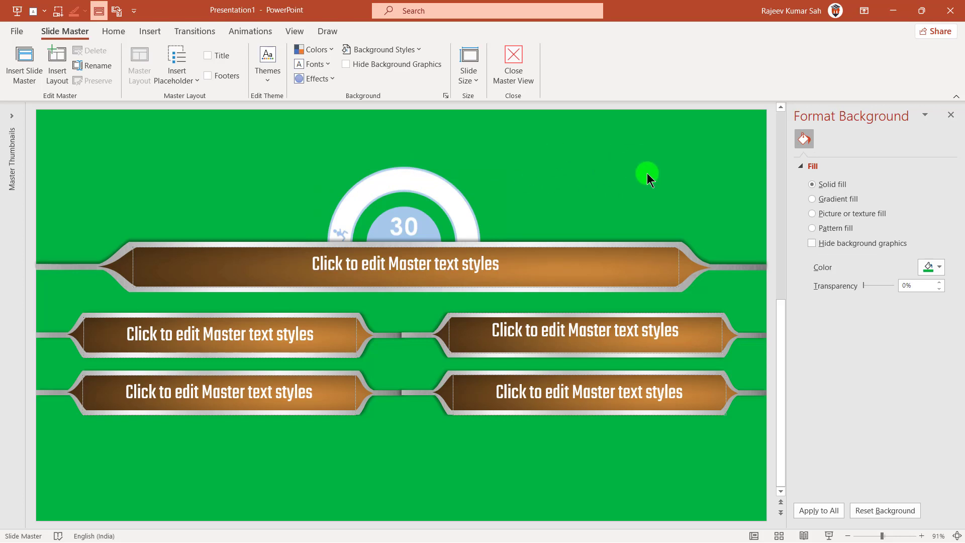
click(484, 177)
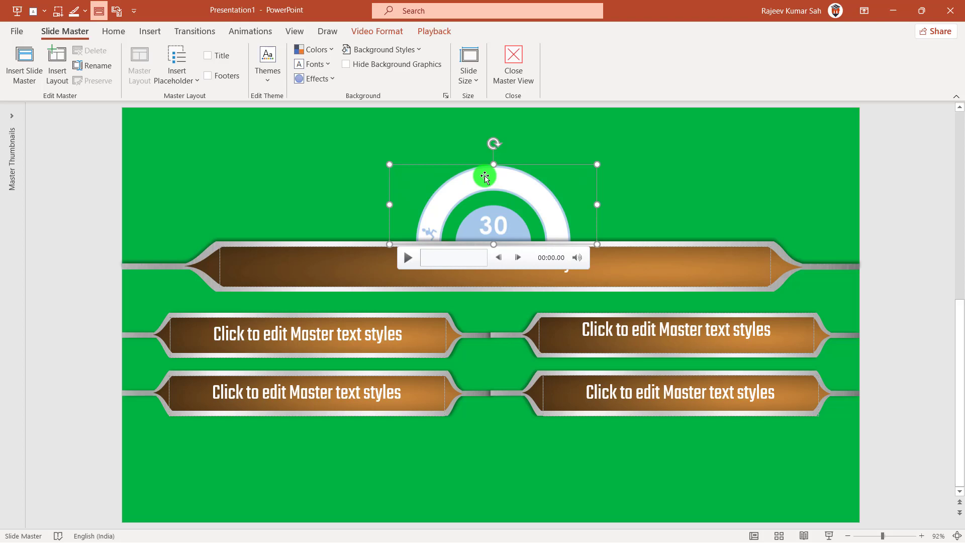
mouse_move(493, 203)
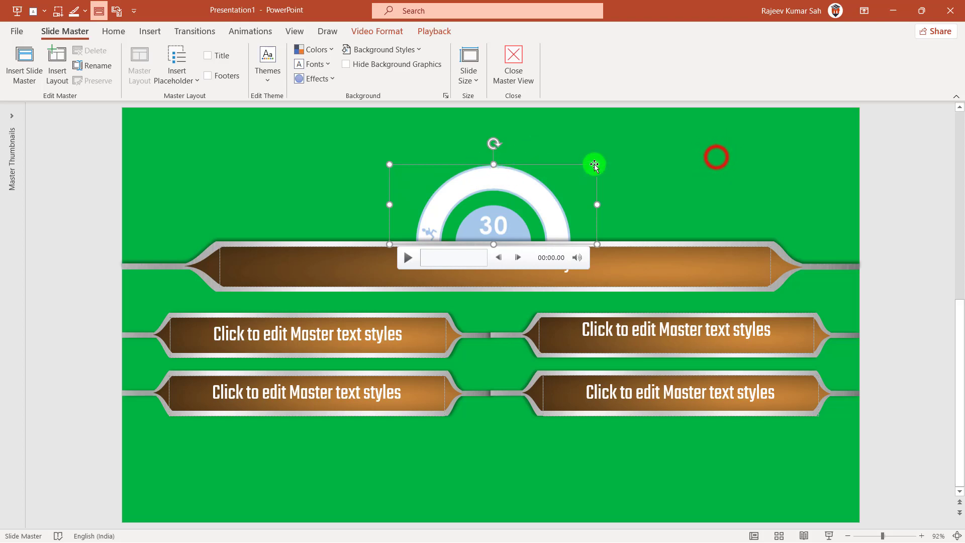
Drag open the Master Thumbnails pane and select the countdown timer video
click(716, 156)
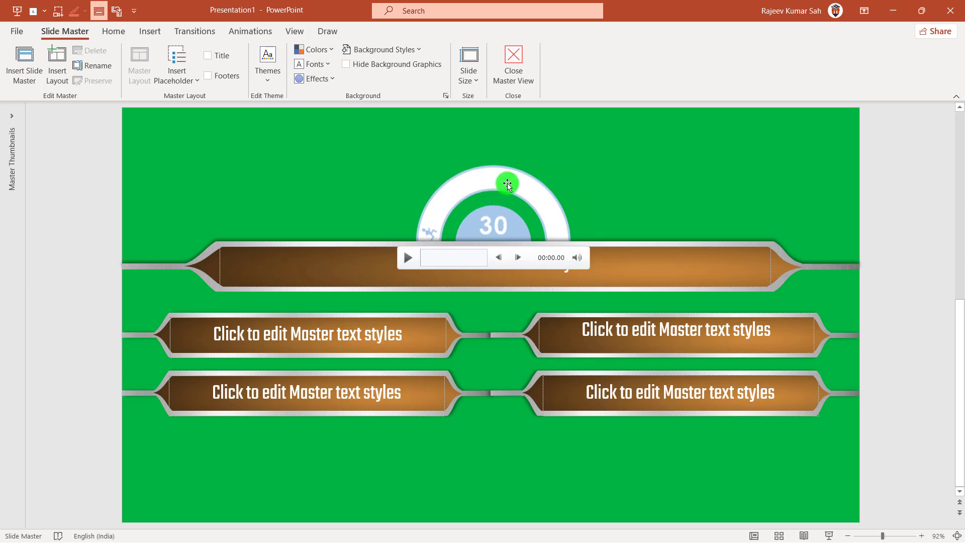
click(765, 146)
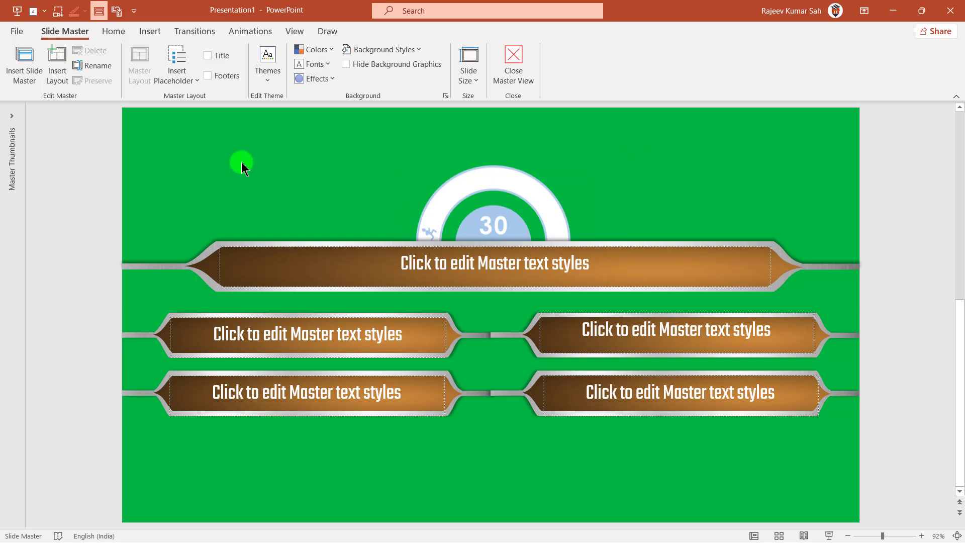
drag(25, 169, 83, 166)
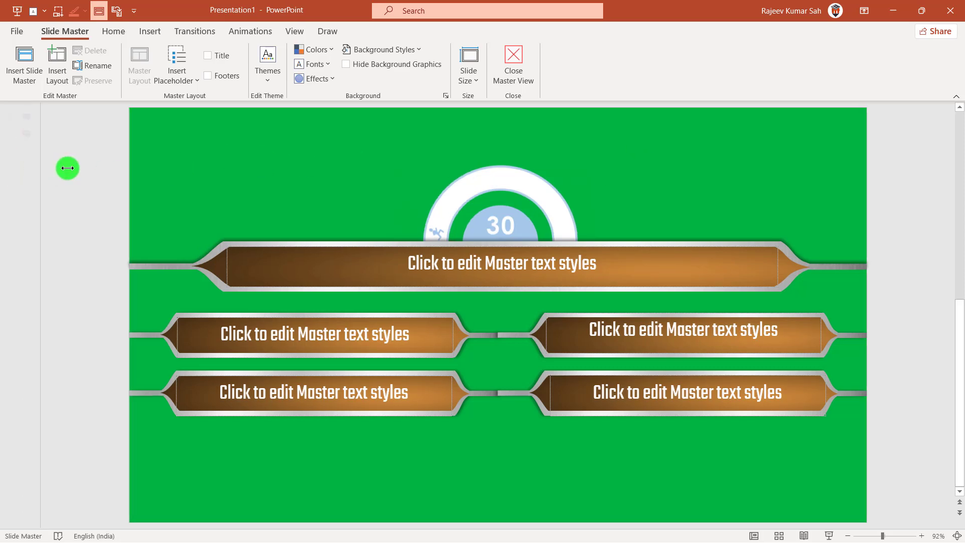
click(523, 172)
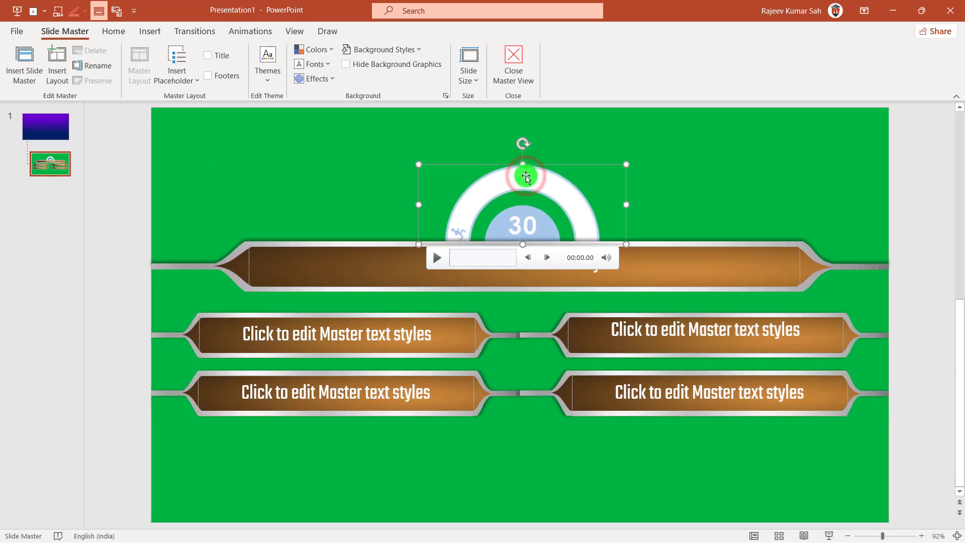
Give the countdown video an Appear entrance set to start After Previous
click(251, 31)
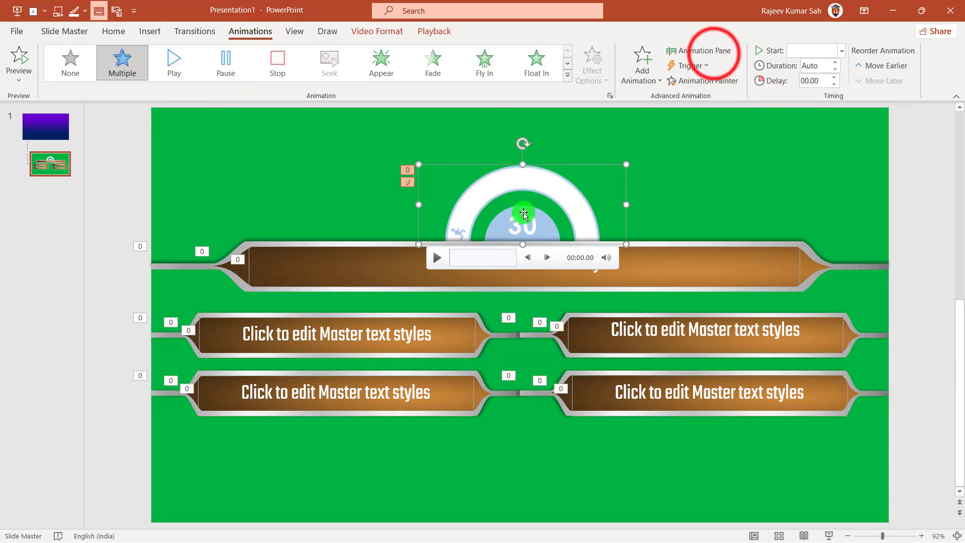
click(714, 52)
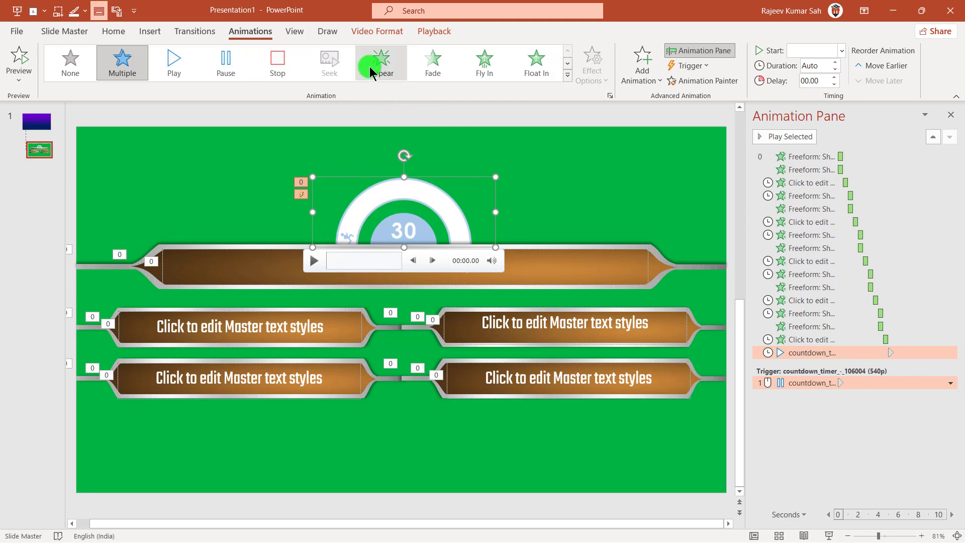
click(382, 65)
click(383, 63)
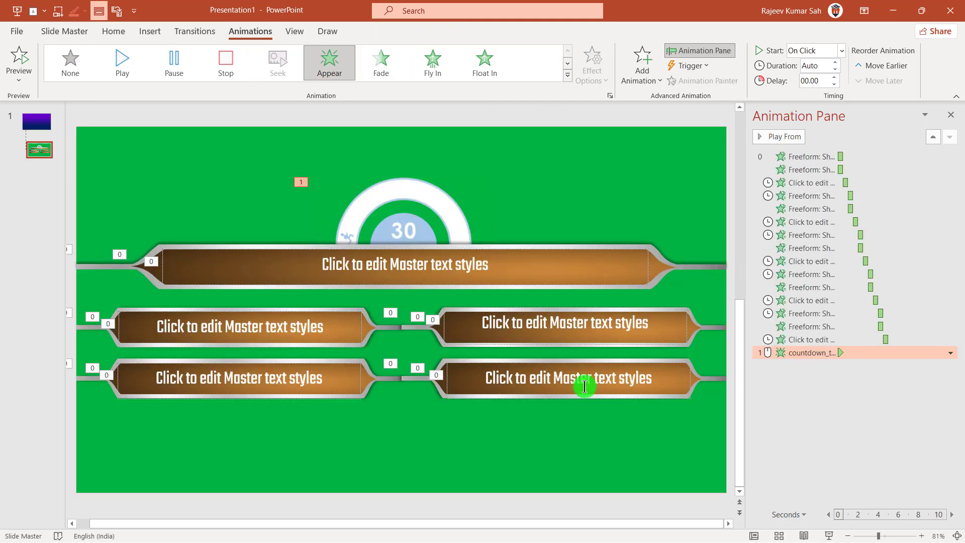
click(842, 50)
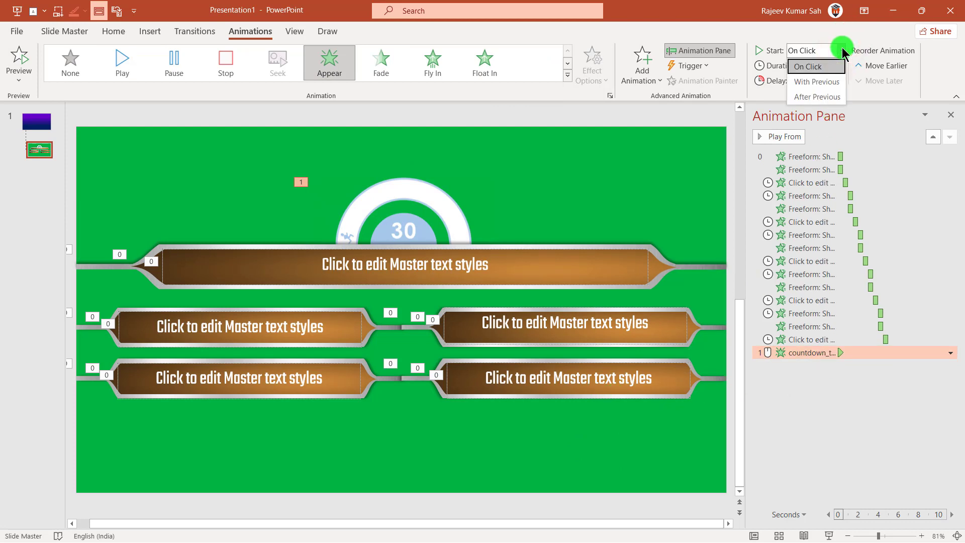
click(819, 96)
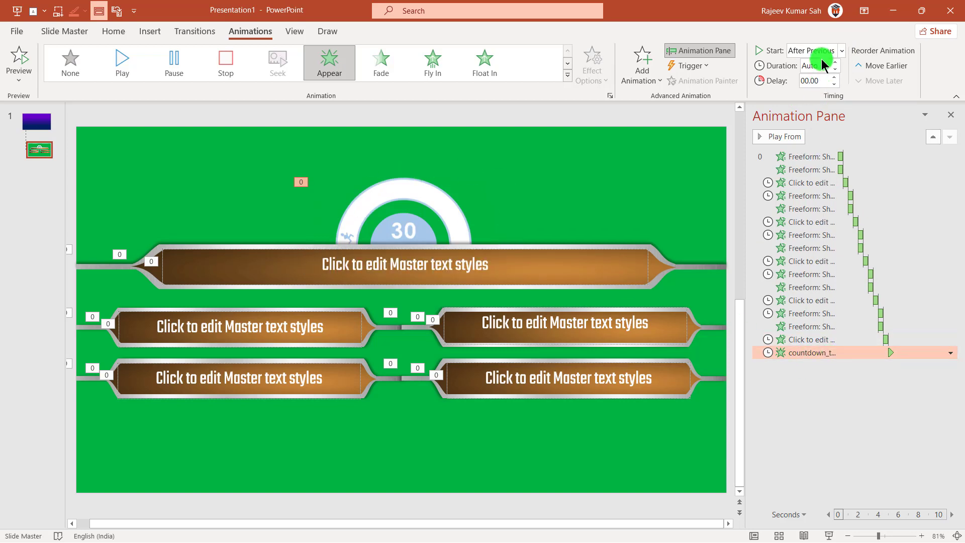
Confirm the timer still starts After Previous, then widen the thumbnail pane
click(458, 204)
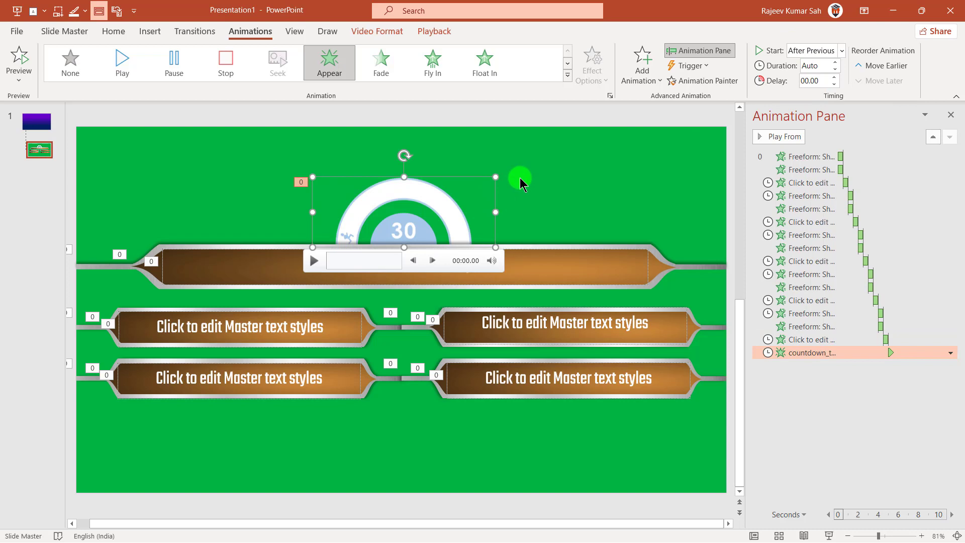
click(841, 51)
click(588, 159)
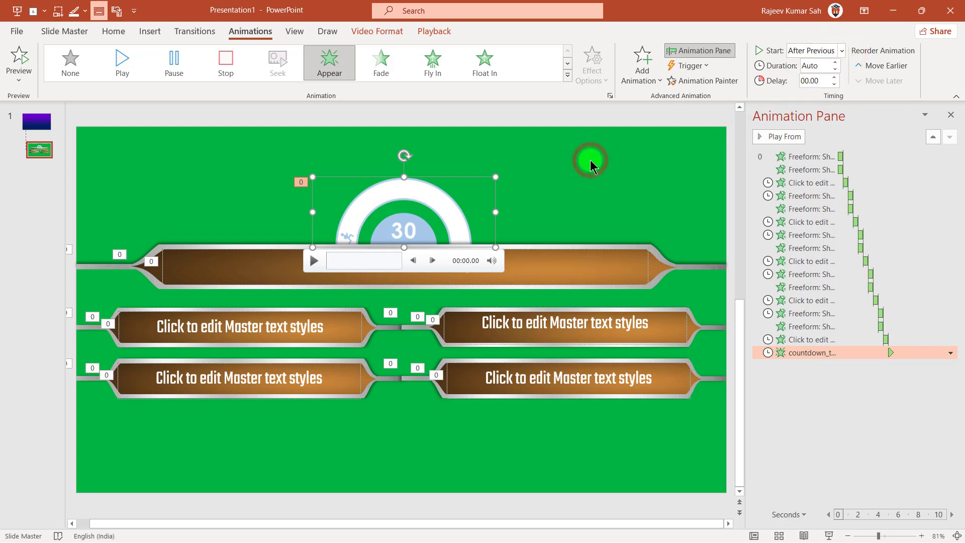
click(600, 188)
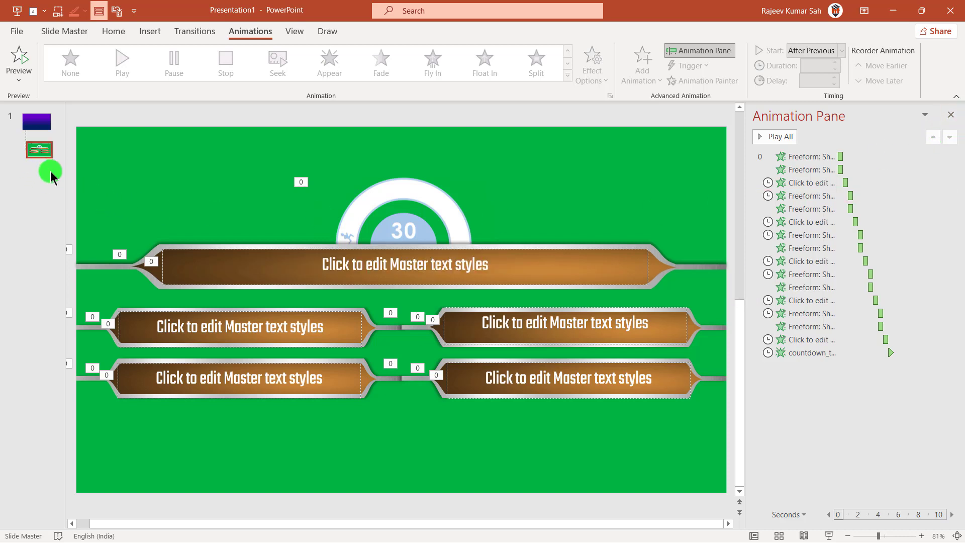
drag(65, 174, 126, 170)
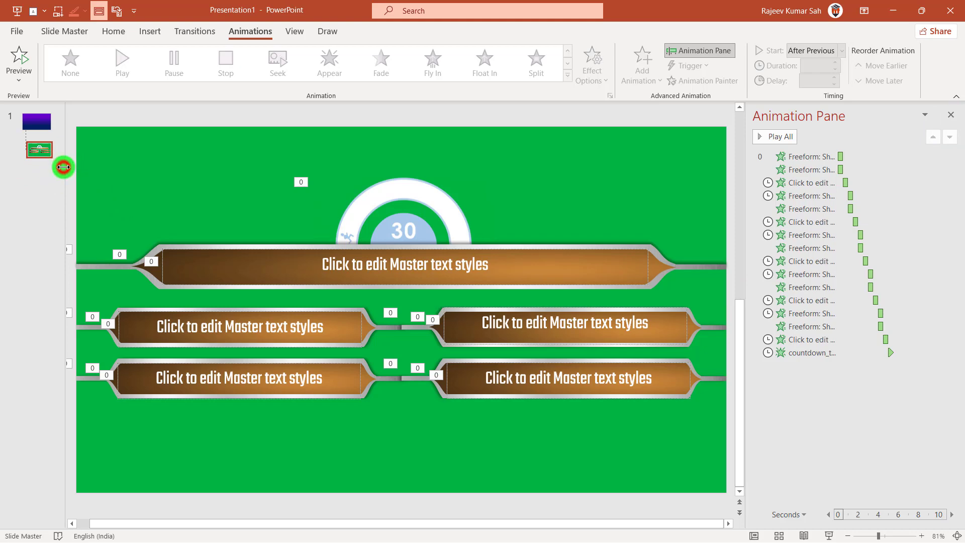
Look over the purple slide master and green quiz layout, then close Master View
click(88, 209)
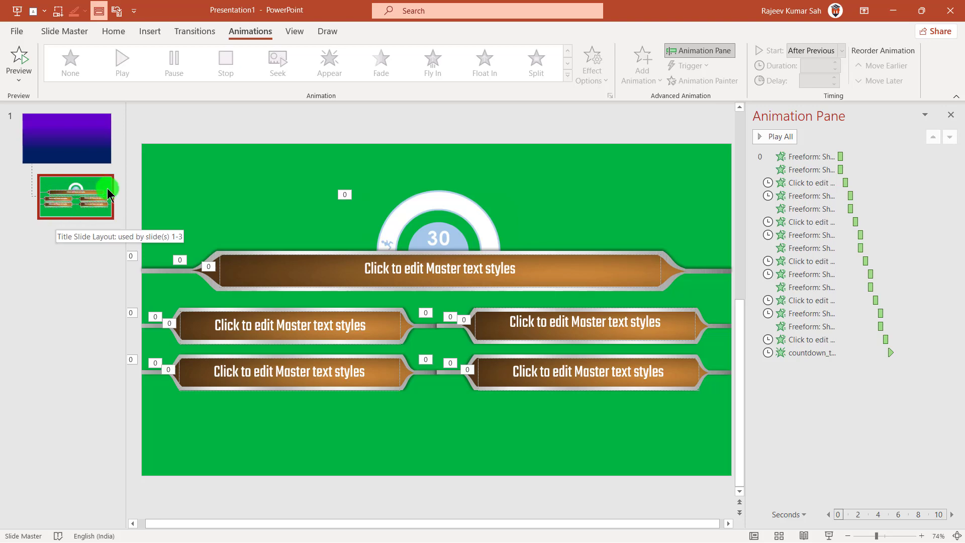
click(73, 148)
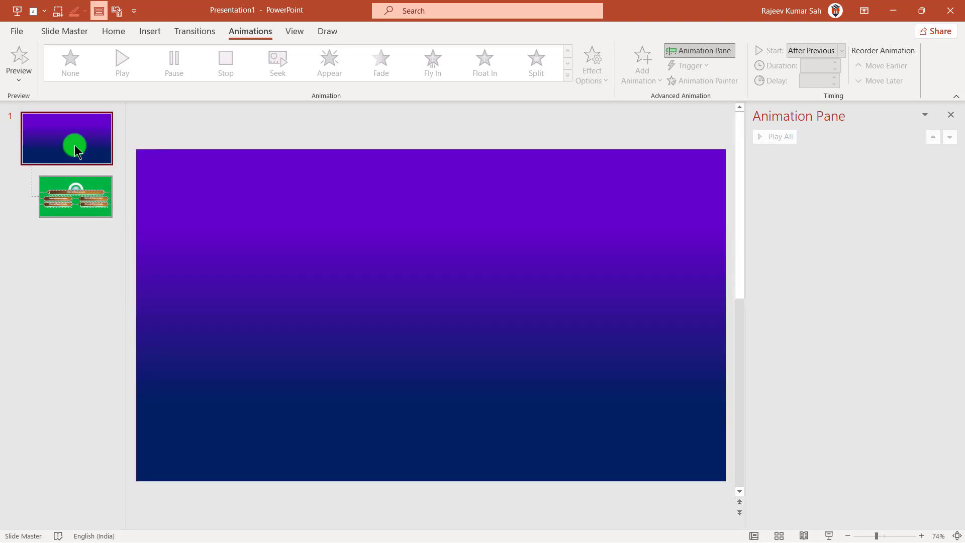
click(86, 200)
click(114, 31)
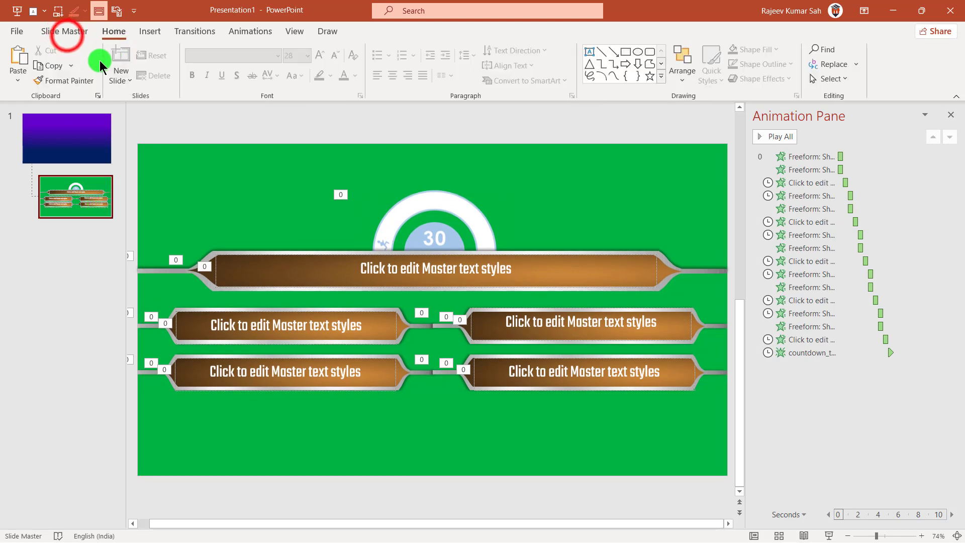
click(65, 31)
click(513, 66)
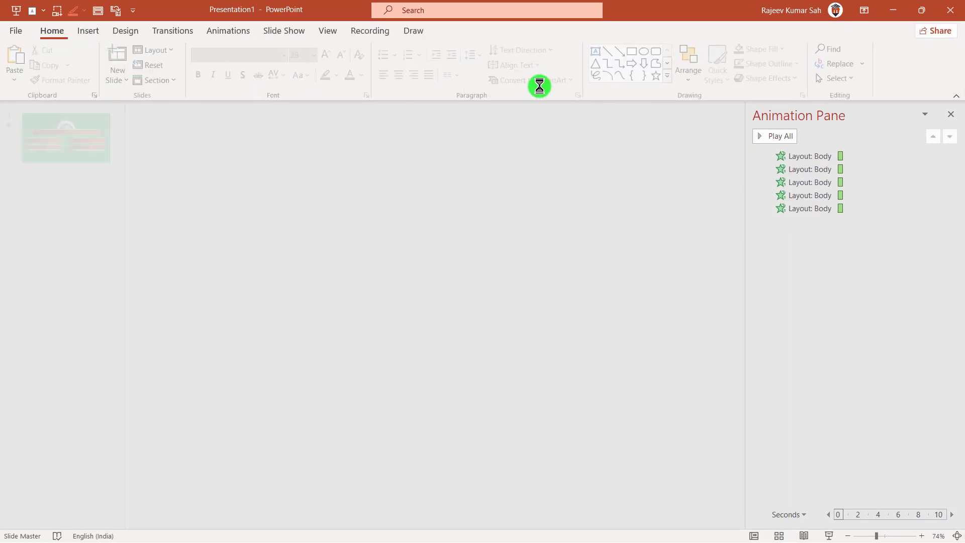
click(950, 117)
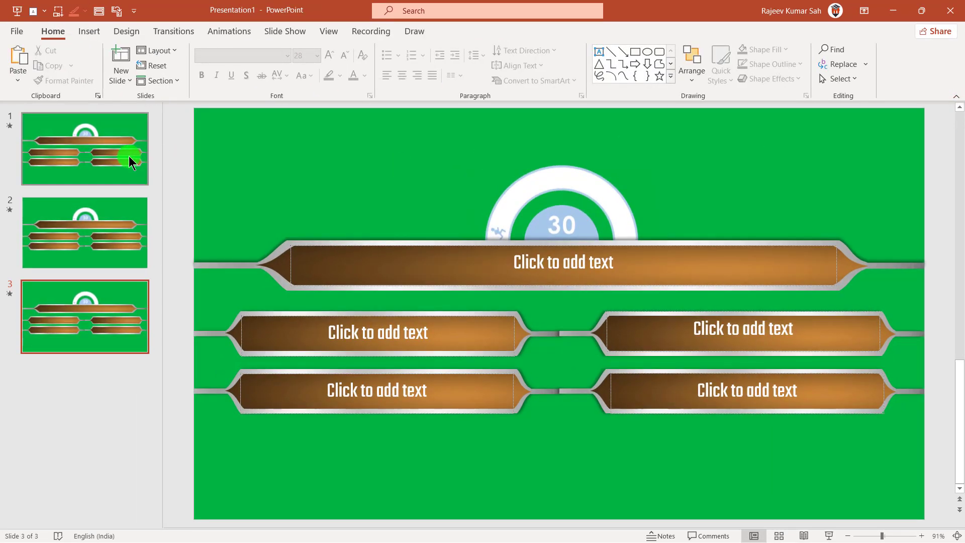
Review the Home Layout gallery, confirming Title Slide is the only layout available
click(158, 50)
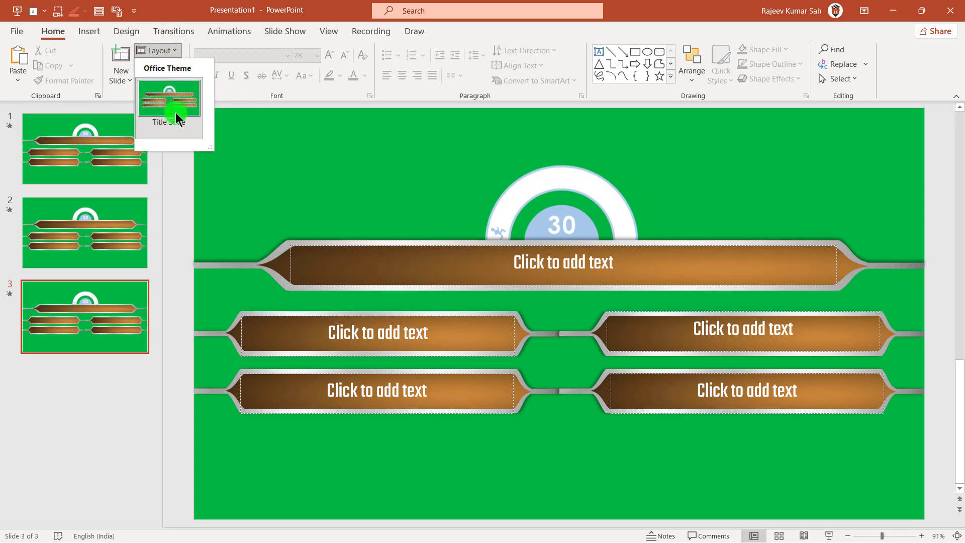
click(309, 132)
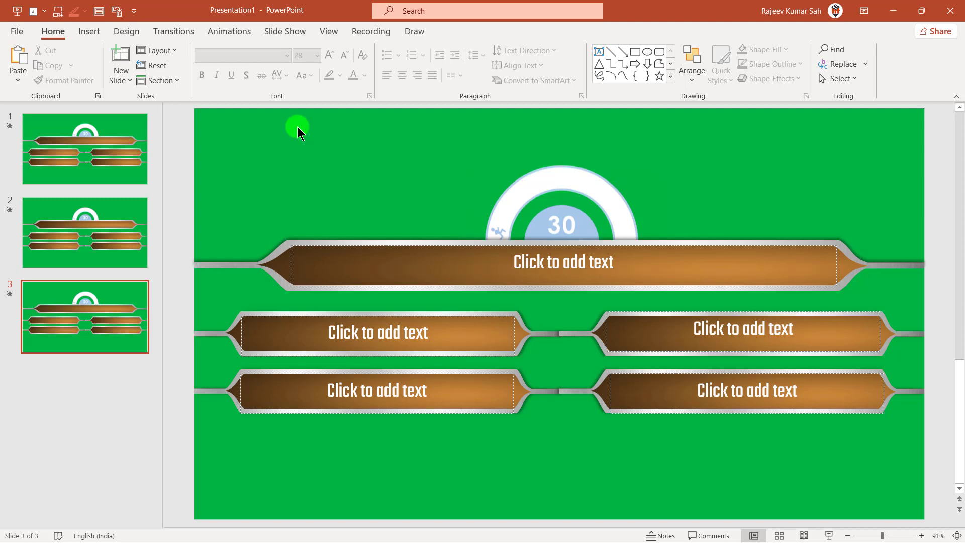
click(156, 50)
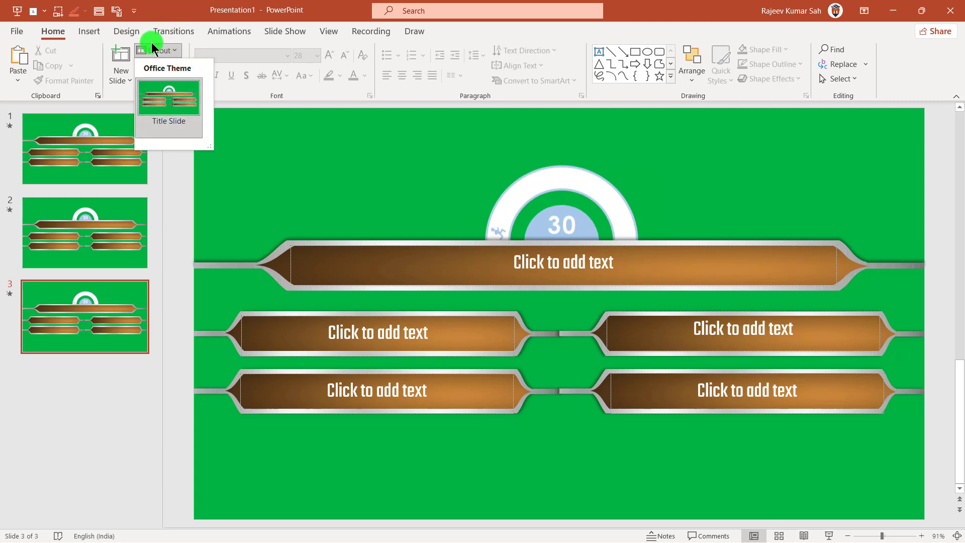
click(341, 161)
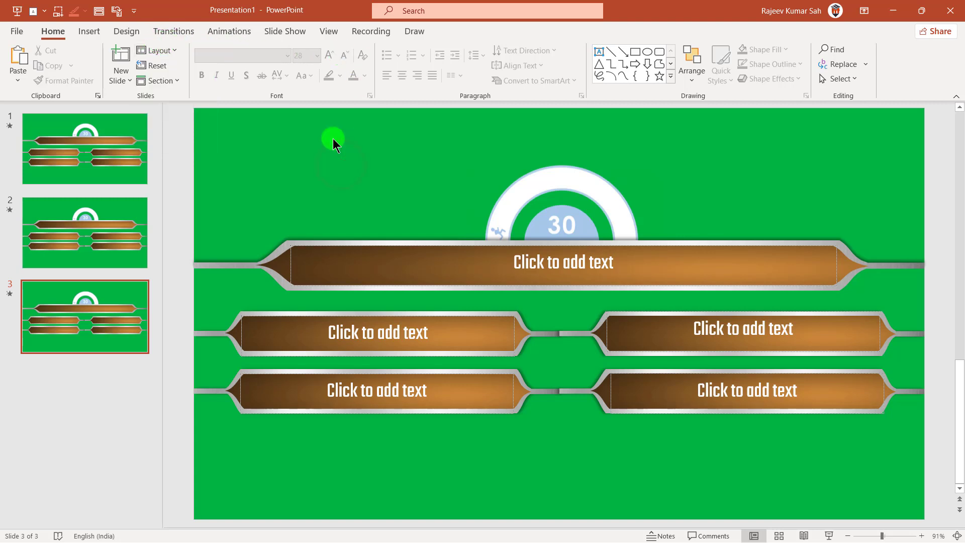
In Slide Master view, rename the Title Slide layout to 'A corect Answer', then close Master View
click(335, 34)
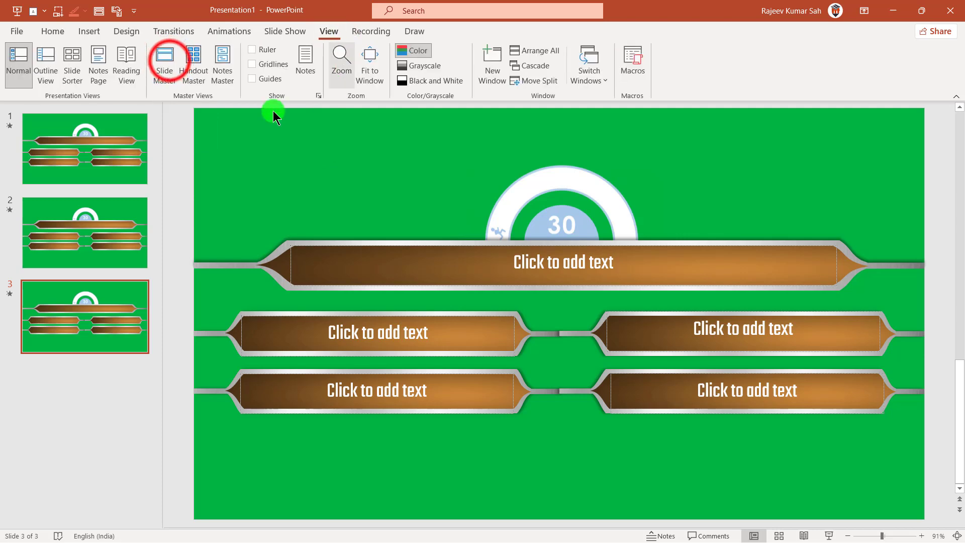
click(172, 63)
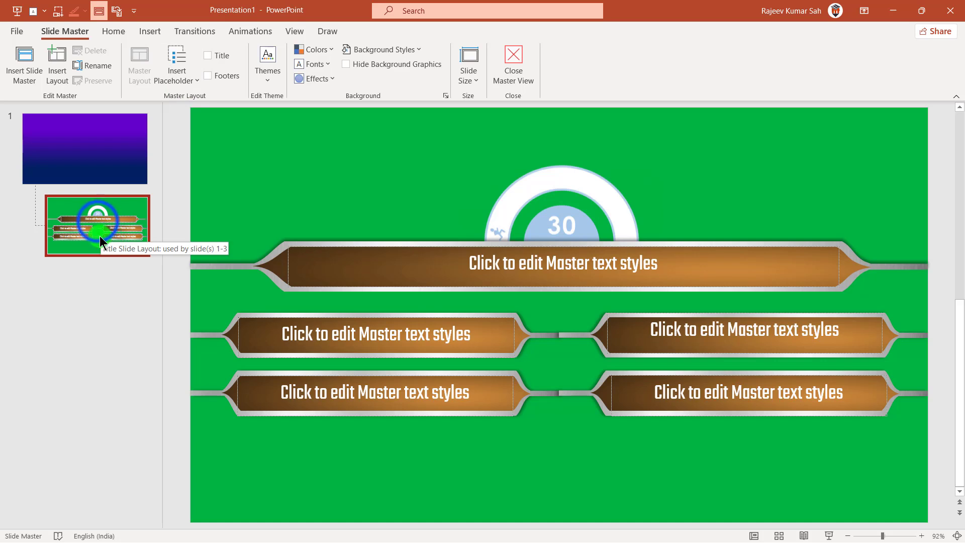
right_click(98, 221)
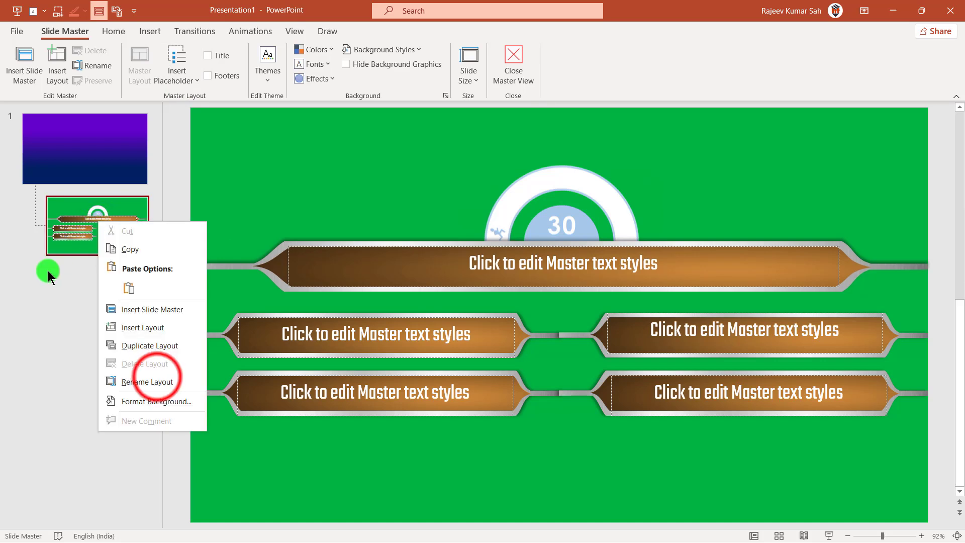
click(146, 381)
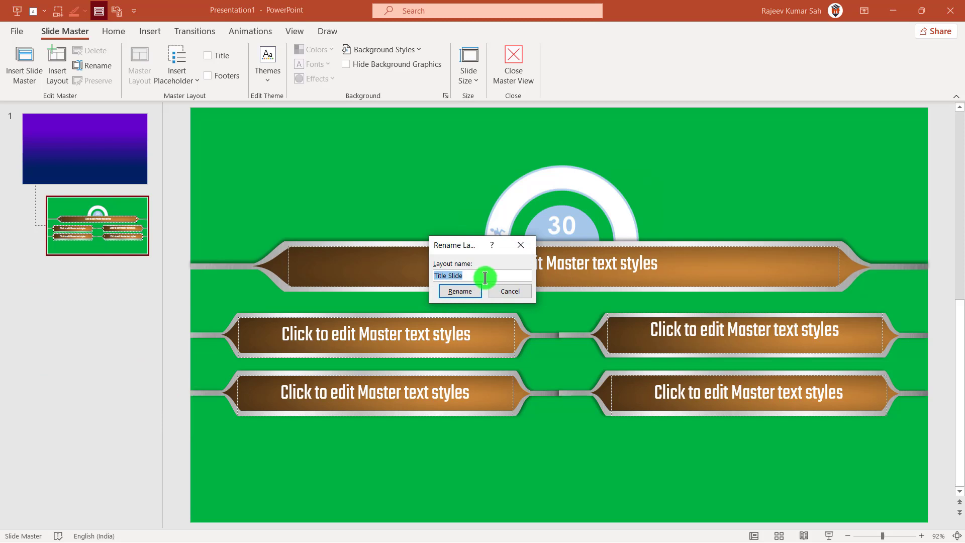
text(A corect Answer)
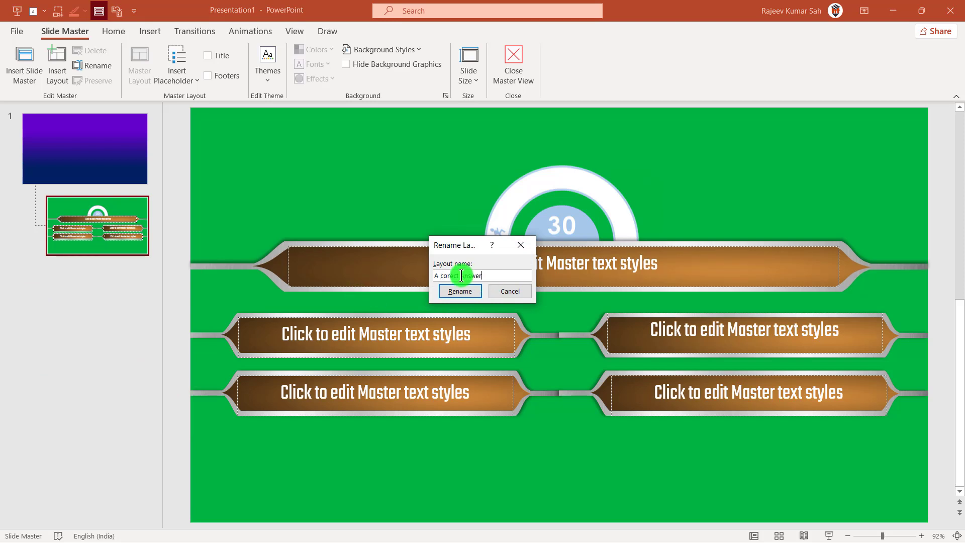
click(456, 298)
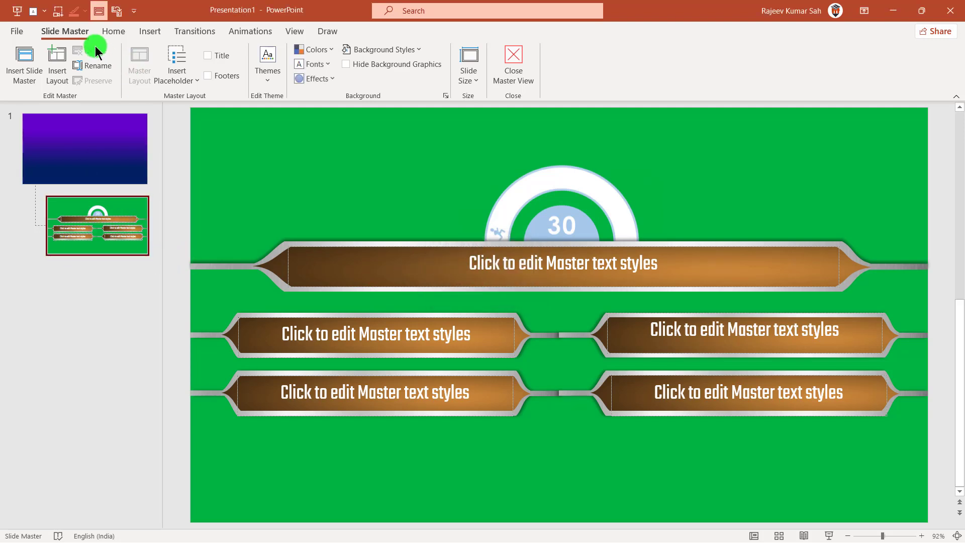
click(516, 70)
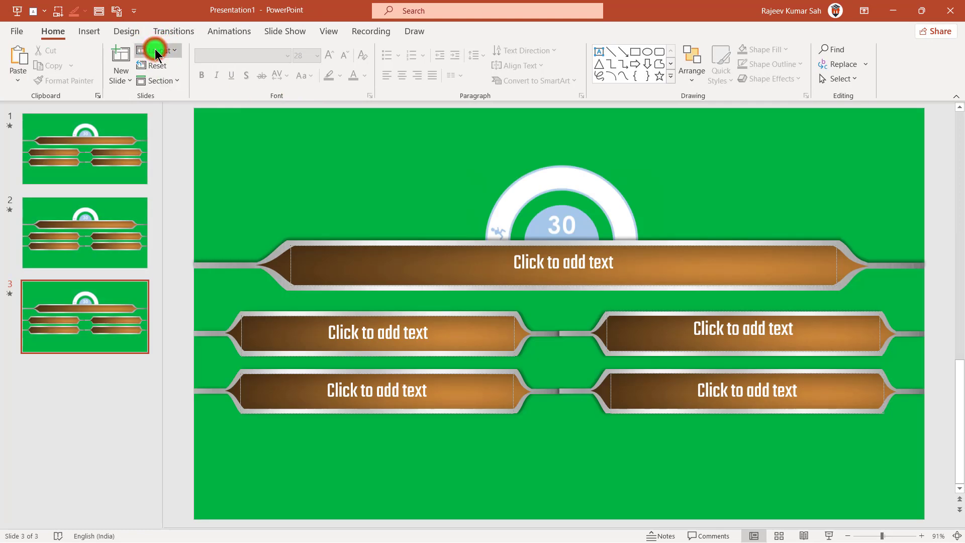
Confirm 'A corect Answer' appears in the Layout gallery, then reopen Slide Master view
click(154, 49)
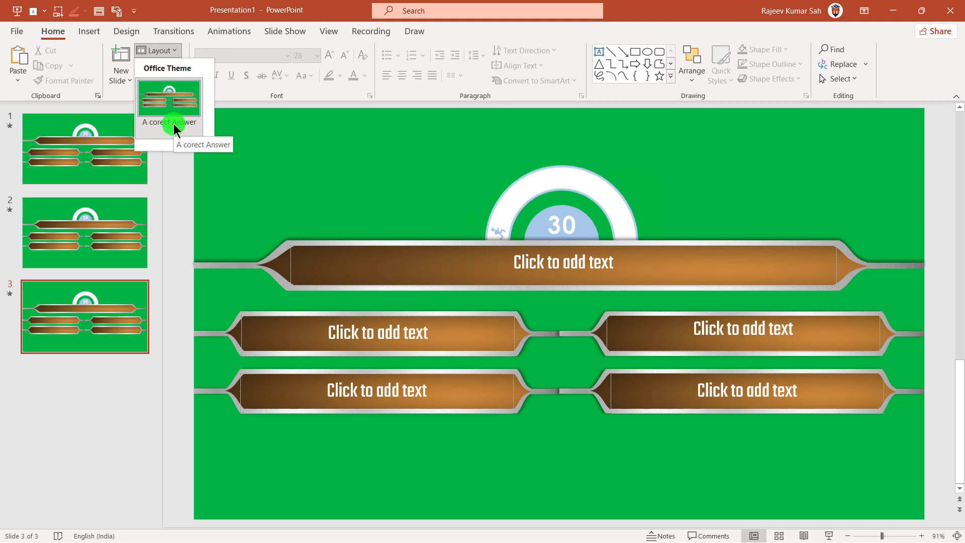
click(336, 28)
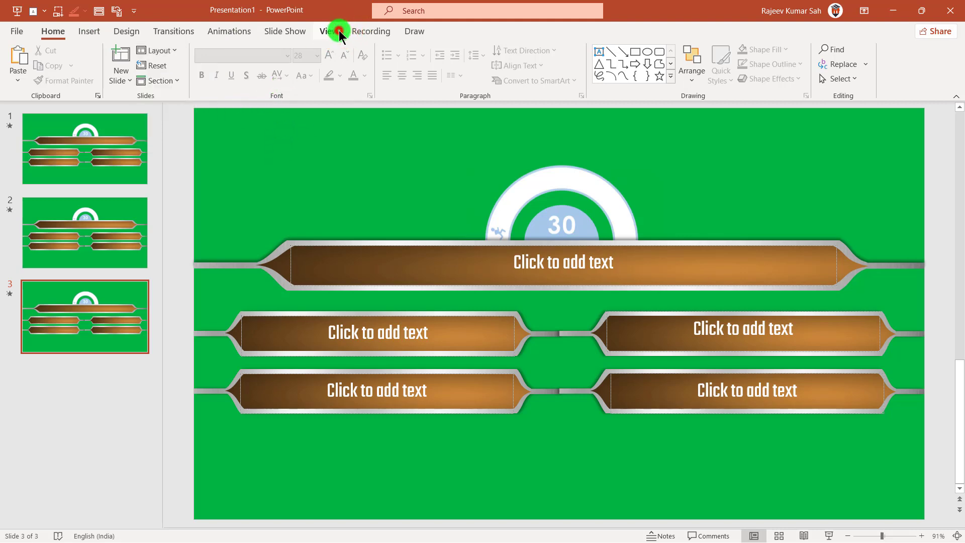
click(340, 33)
click(162, 64)
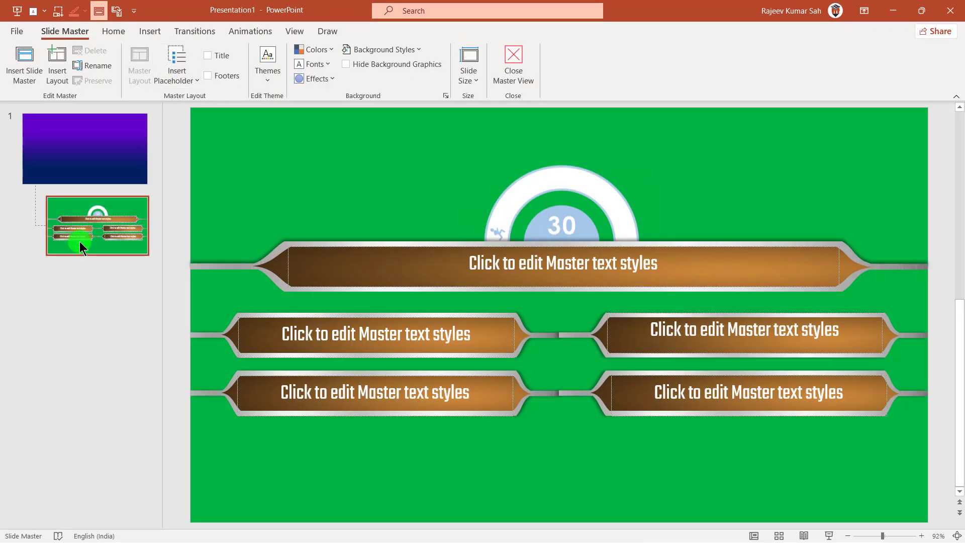
Duplicate the A corect Answer layout and rename the copy to B corect Answer
right_click(113, 230)
click(164, 354)
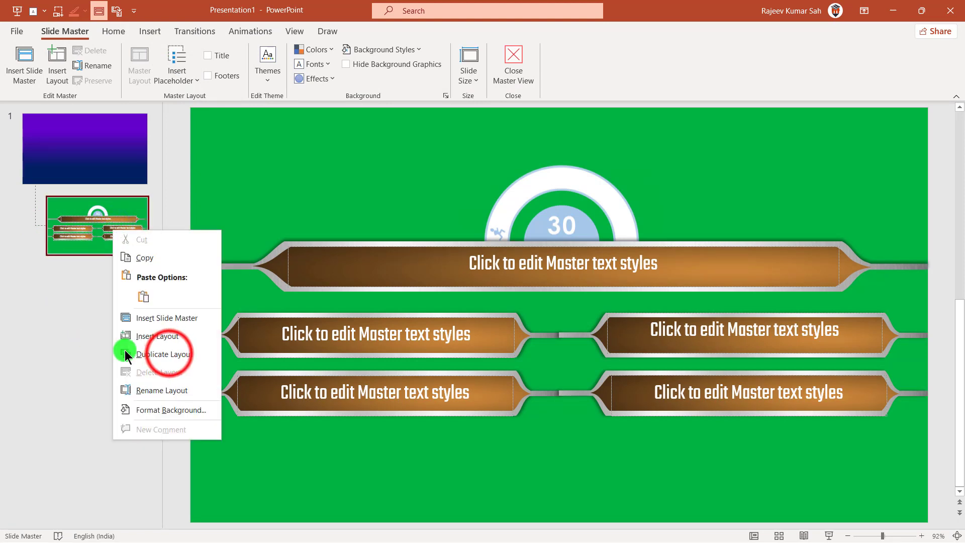
click(105, 291)
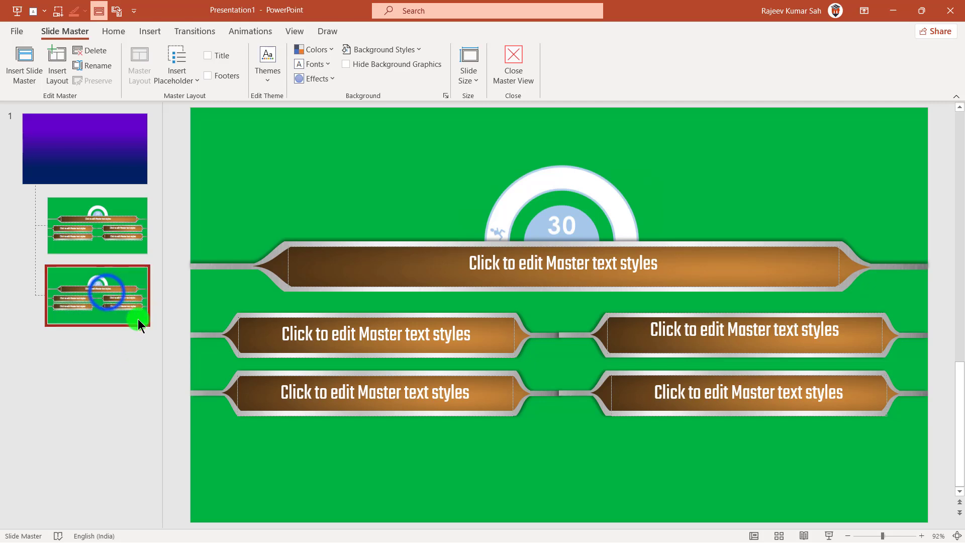
right_click(106, 291)
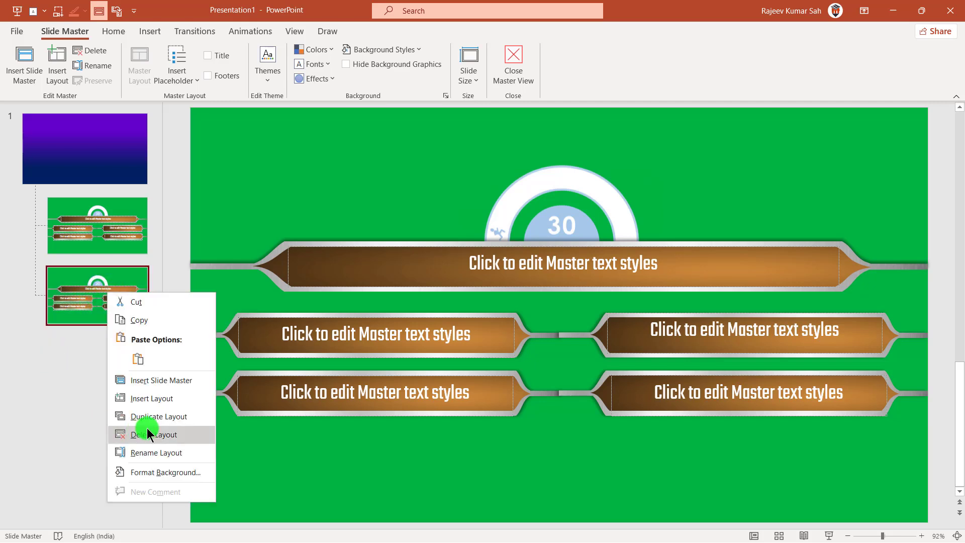
click(188, 450)
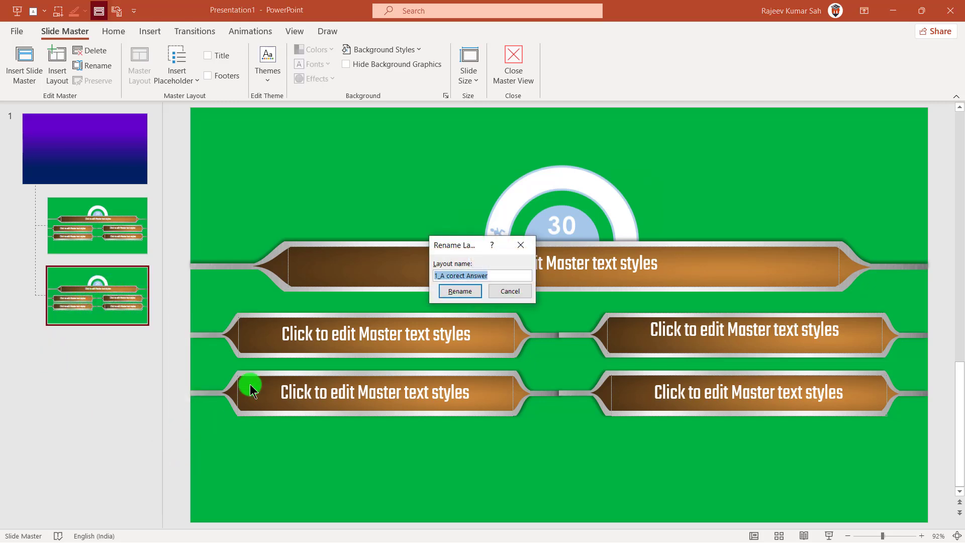
click(445, 278)
double_click(443, 276)
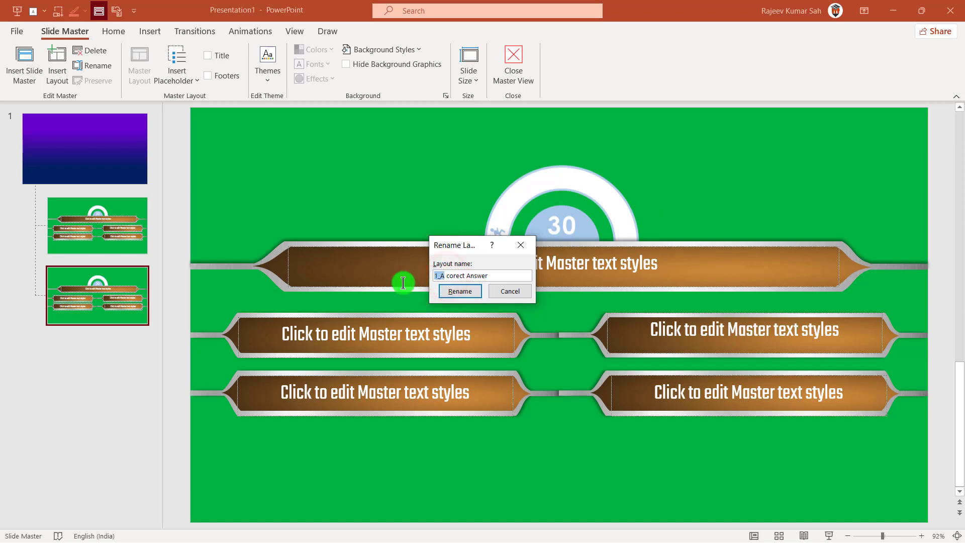
text(A)
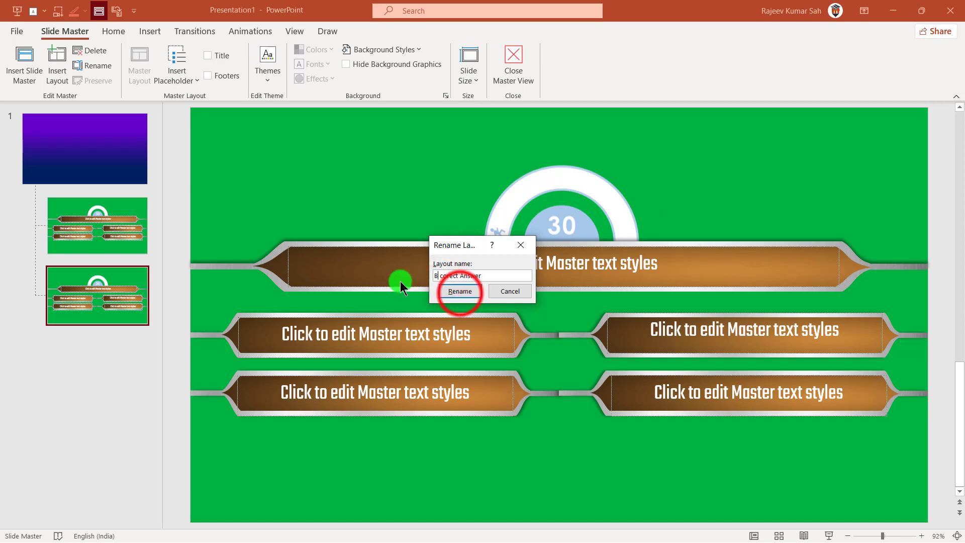
click(459, 291)
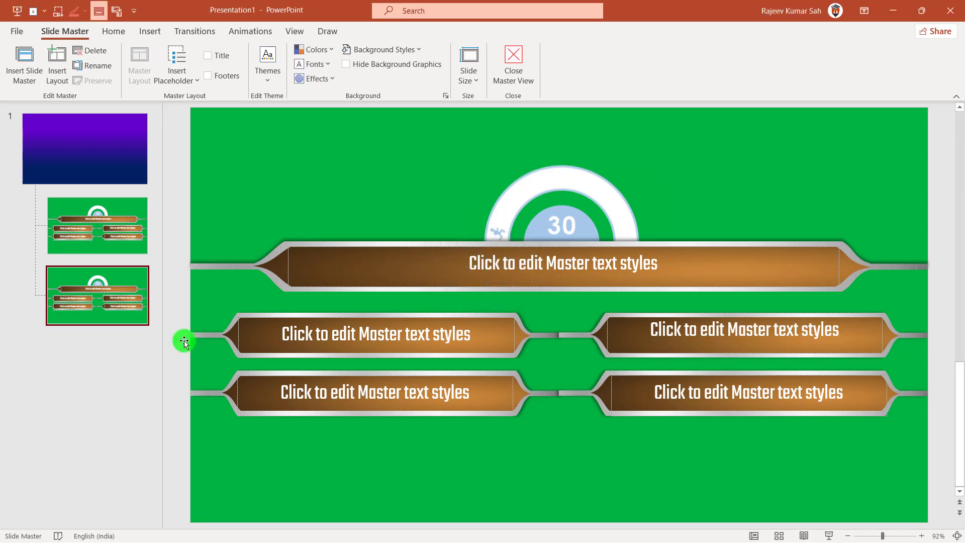
Duplicate the layout again and rename the new copy to C corect Answer
right_click(95, 299)
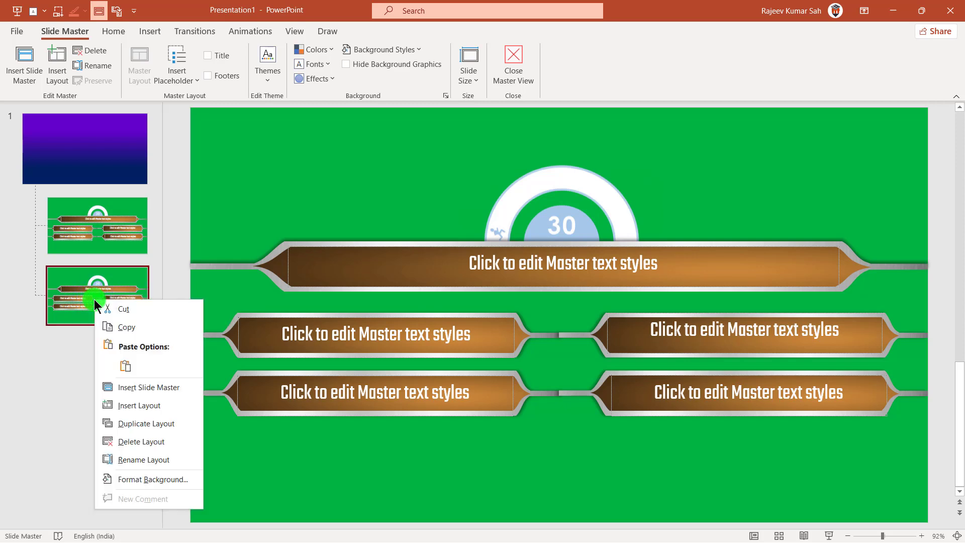
click(171, 422)
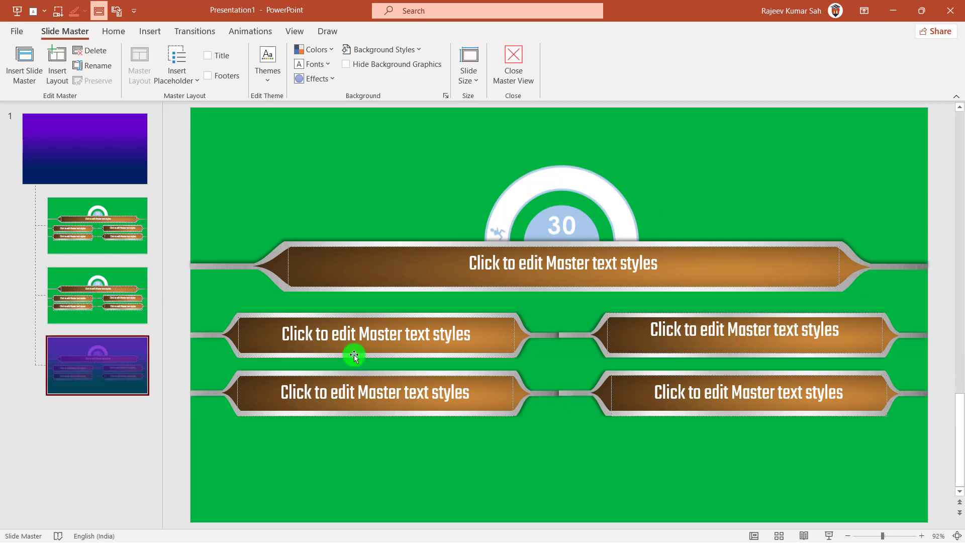
right_click(131, 364)
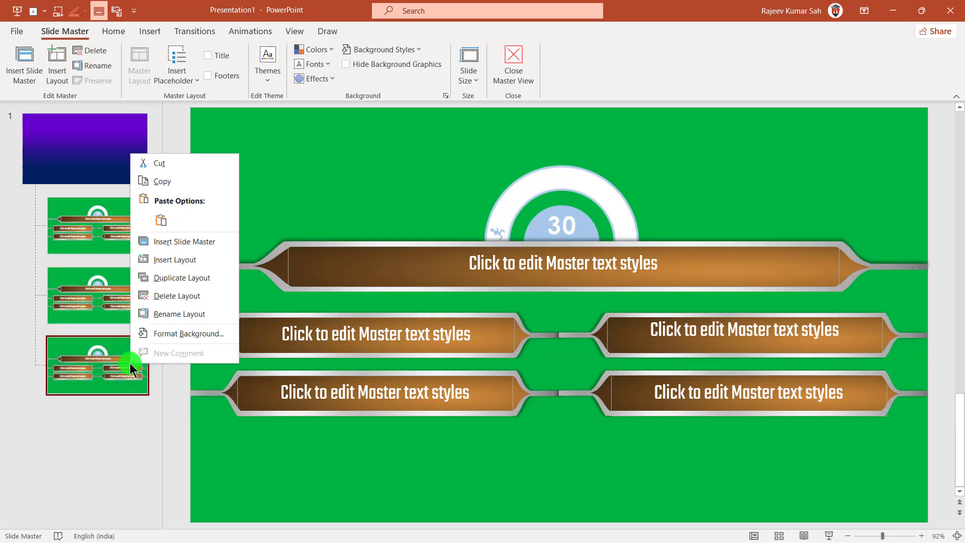
click(229, 312)
drag(445, 276, 377, 280)
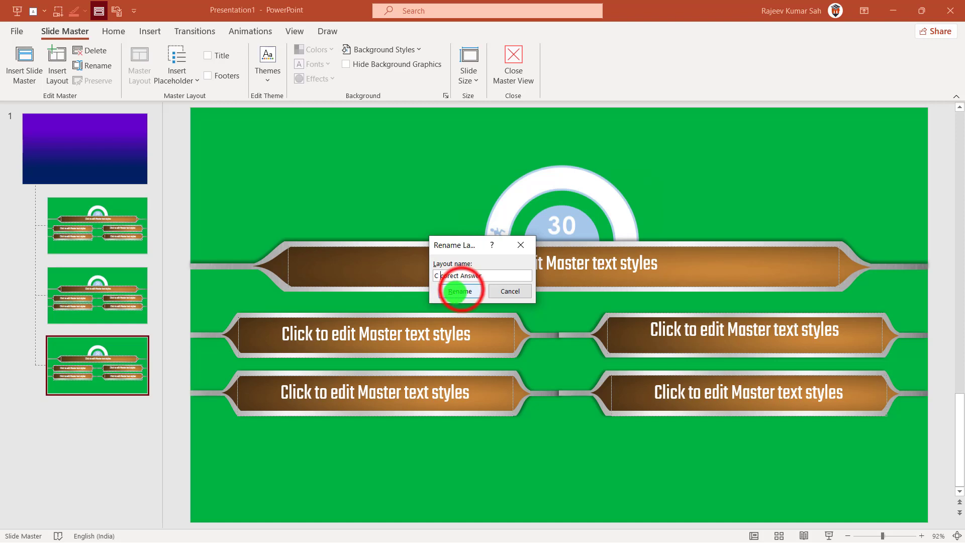
click(456, 291)
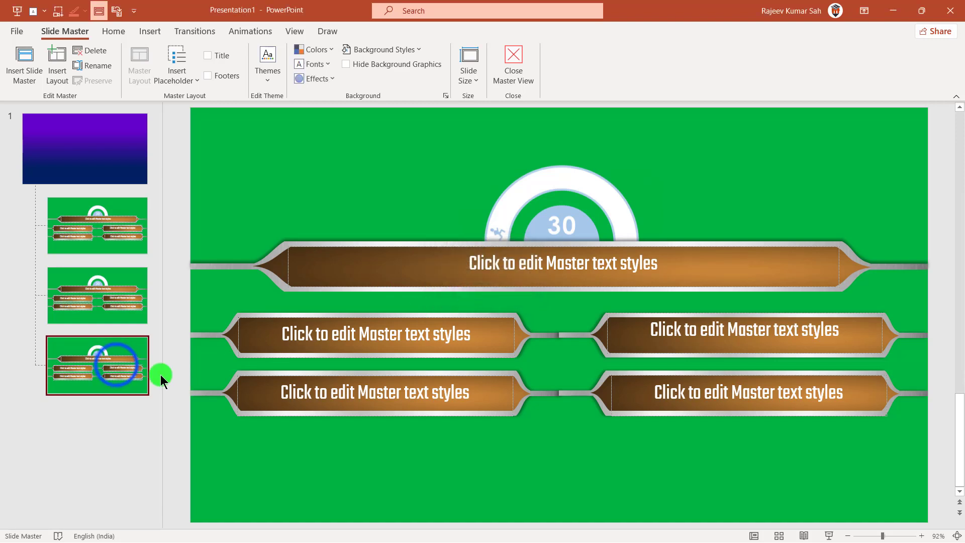
Duplicate the C layout and rename the bottom copy, replacing its 1_C prefix, to D corect Answer
right_click(116, 363)
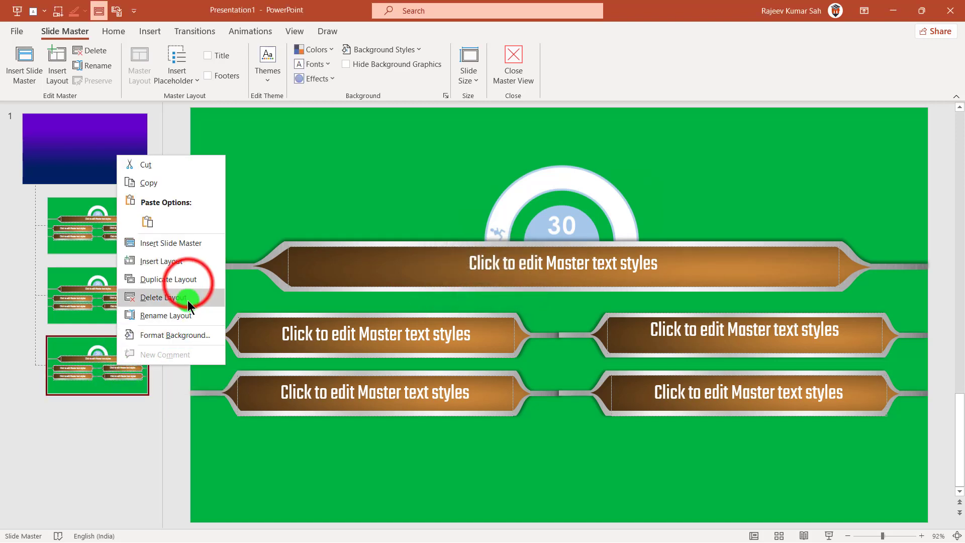
click(188, 280)
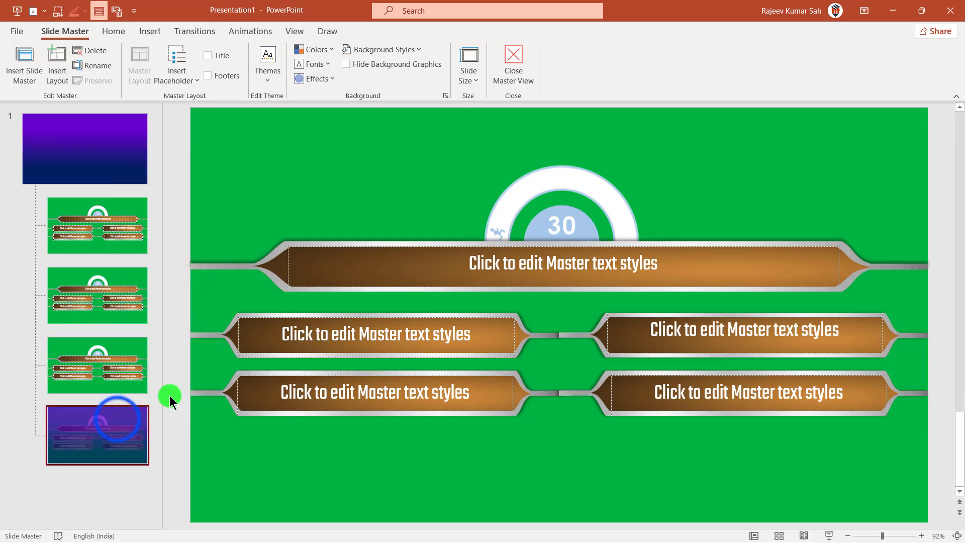
right_click(118, 418)
click(199, 371)
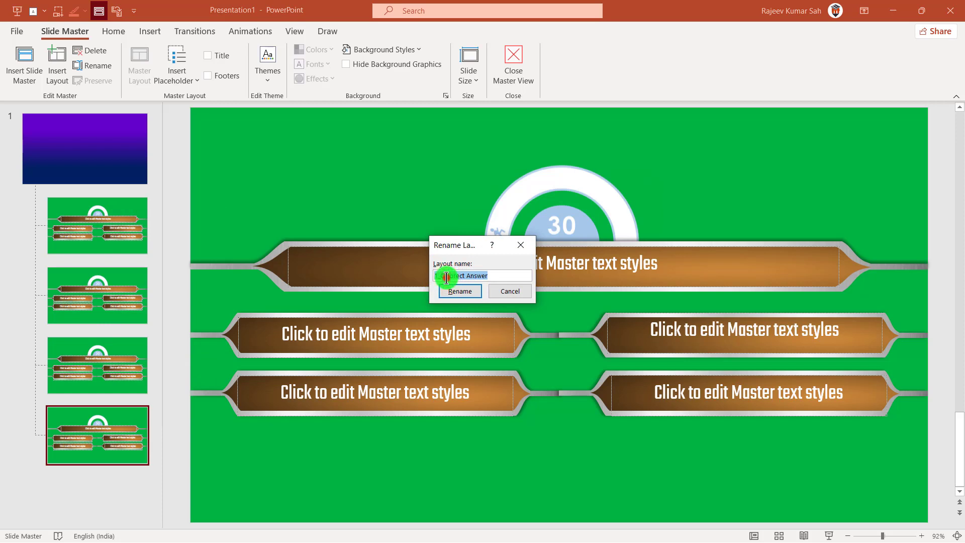
drag(445, 275, 424, 278)
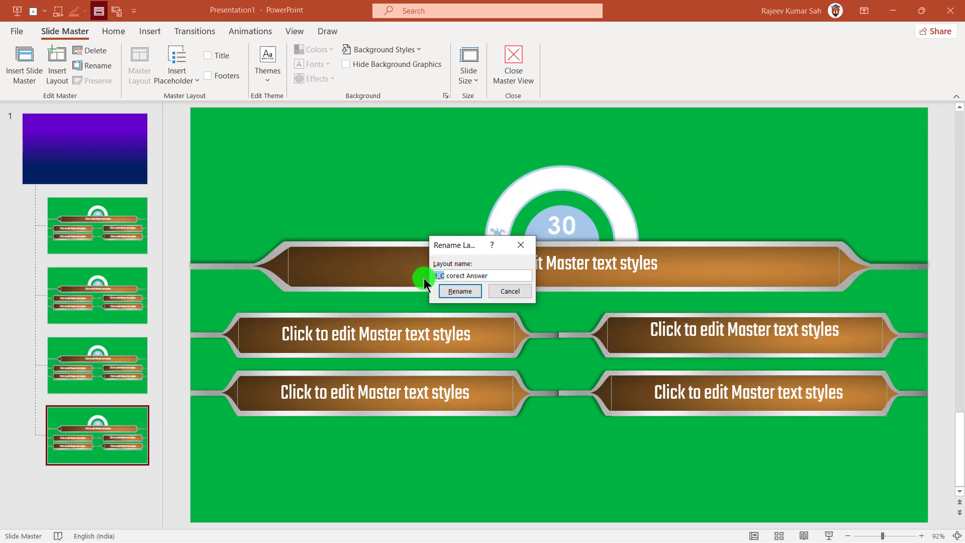
text(D)
click(458, 290)
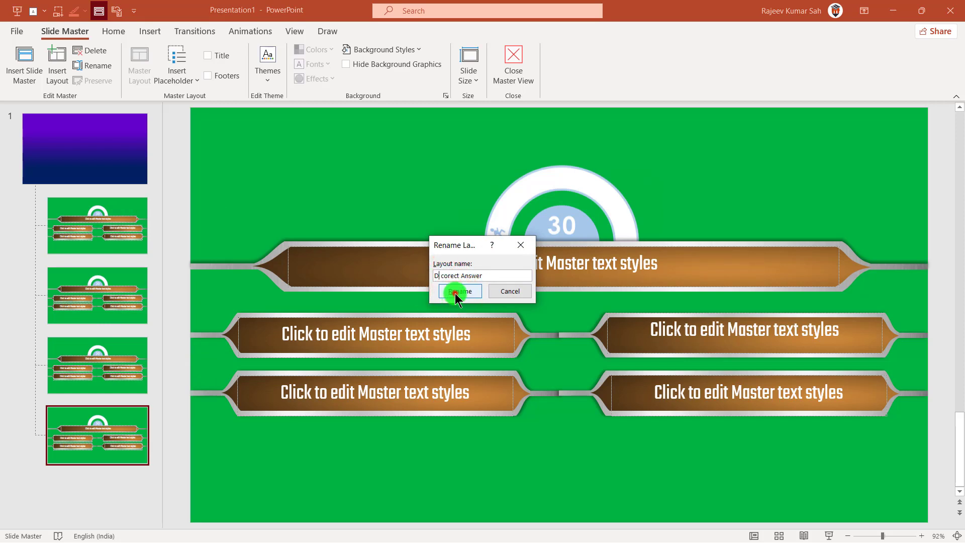
Click through the four answer layouts, ending back on the first one
click(104, 235)
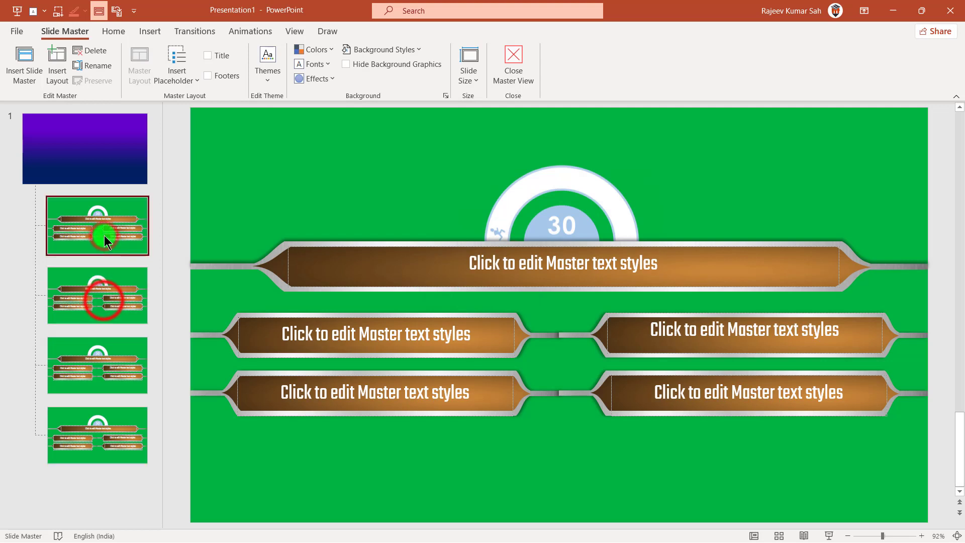
click(107, 314)
click(111, 372)
click(117, 425)
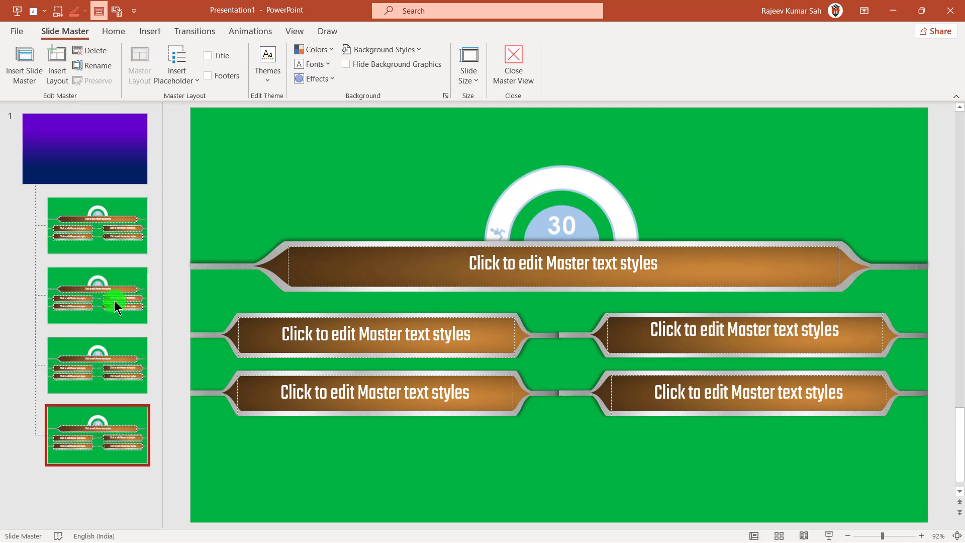
click(100, 239)
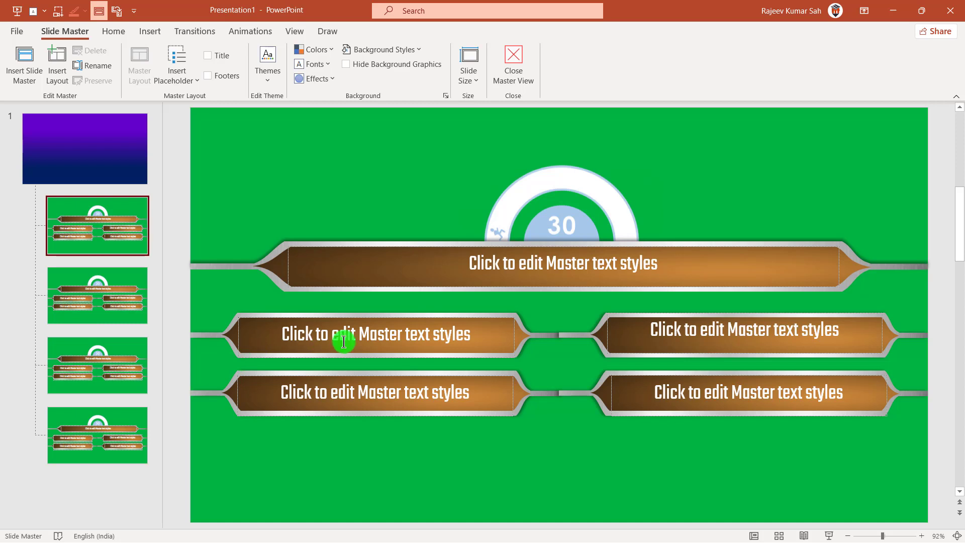
Open the A corect Answer layout and select its upper-left answer bar
click(122, 303)
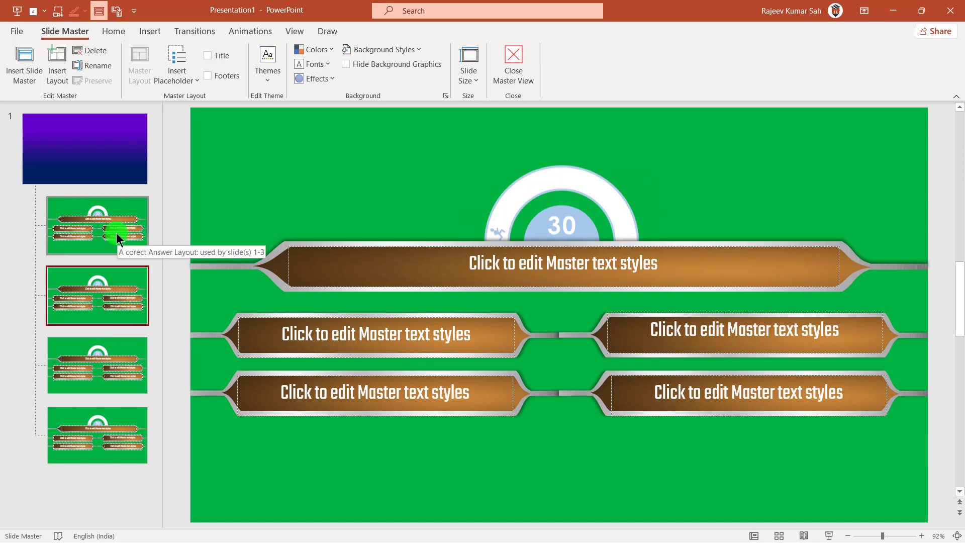
click(103, 231)
click(91, 223)
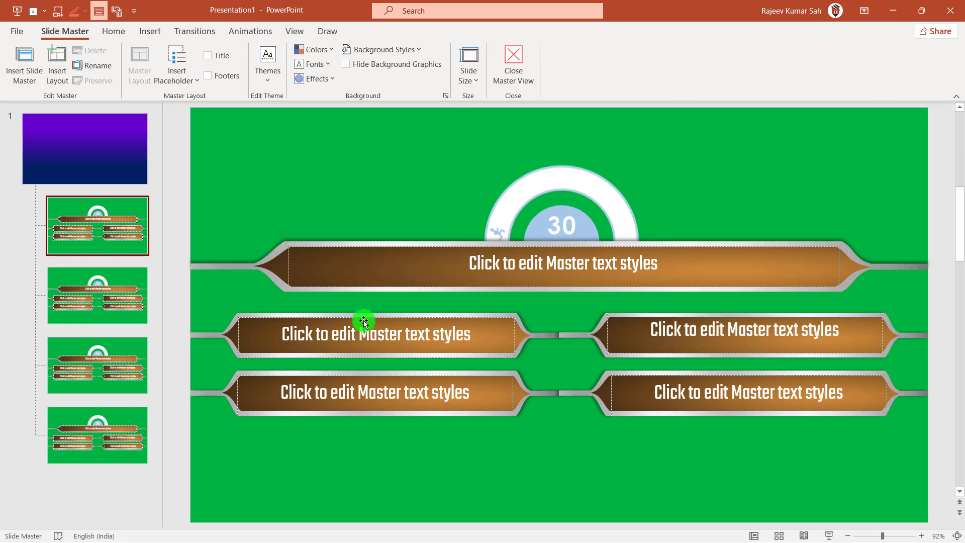
click(481, 314)
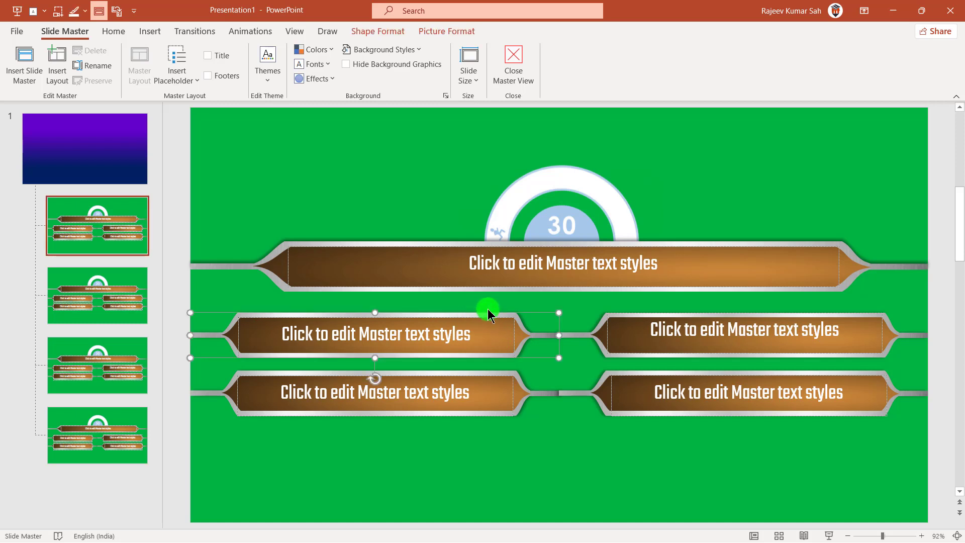
Add an Object Color emphasis animation to the upper-left answer bar
click(249, 31)
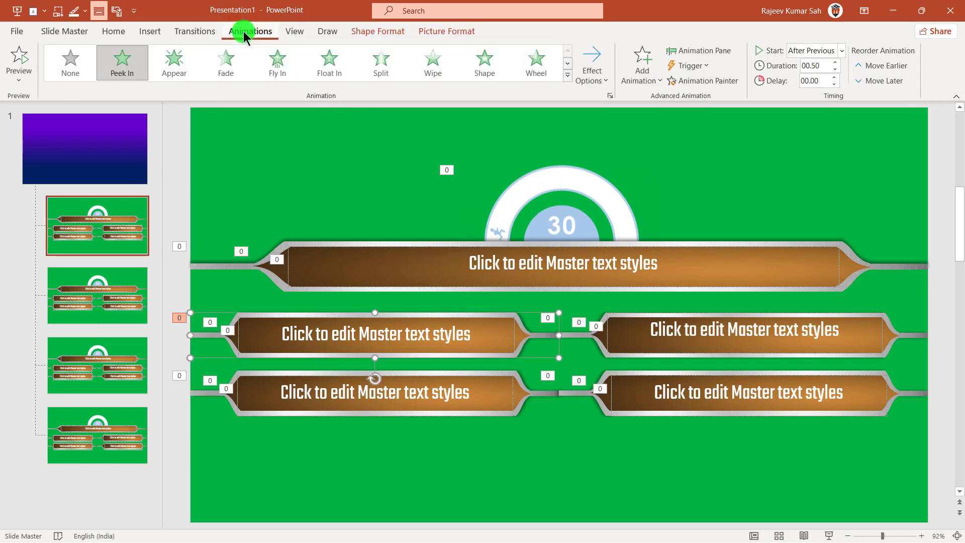
click(639, 78)
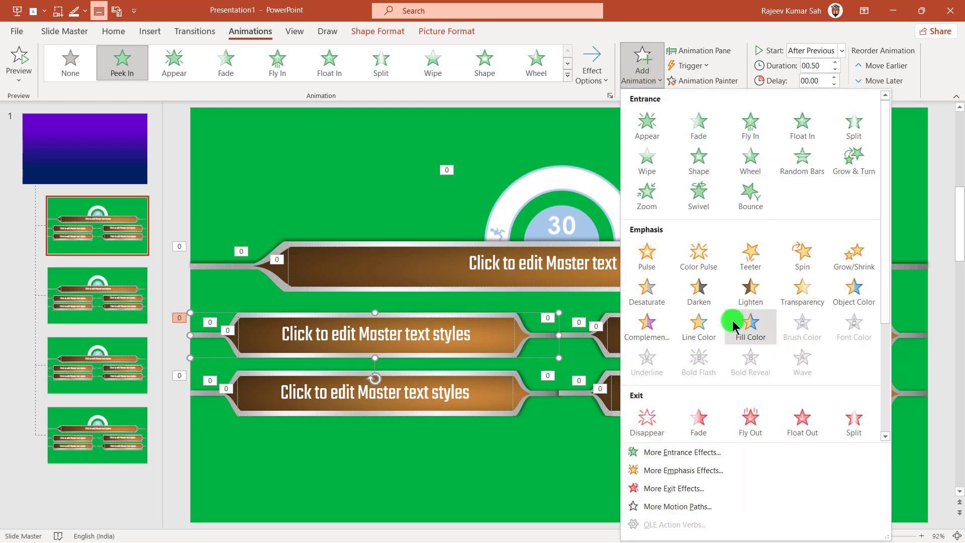
click(751, 331)
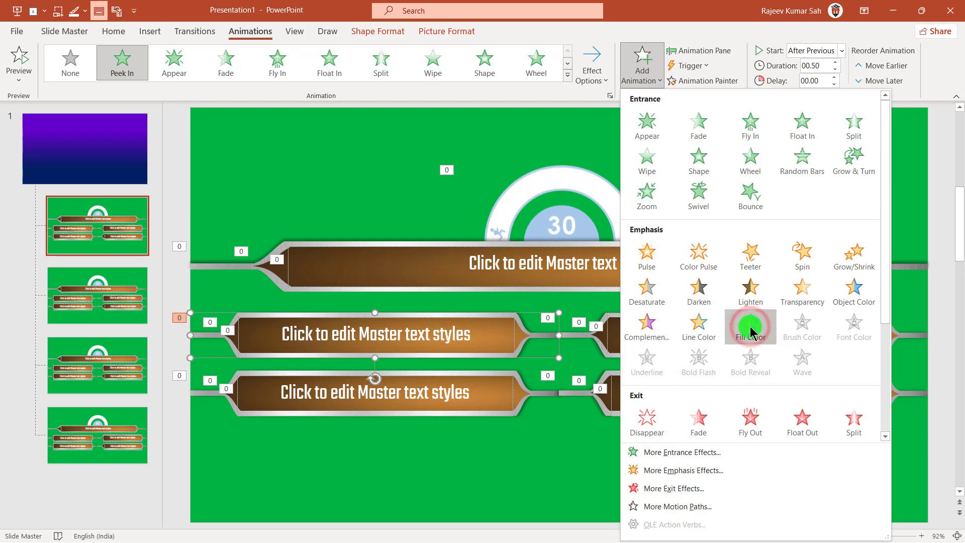
click(852, 297)
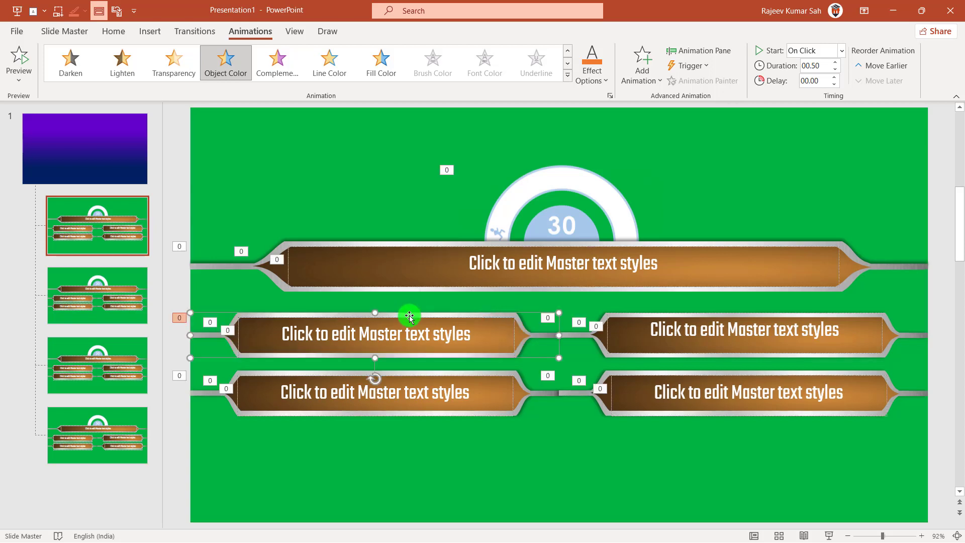
Set the emphasis colour to green after trying magenta and black, then deselect the bar
click(592, 75)
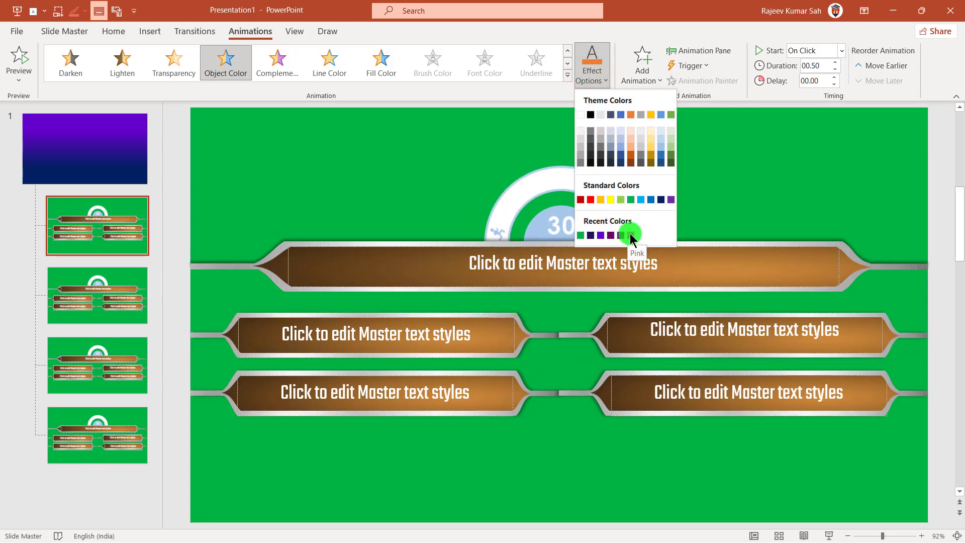
click(599, 235)
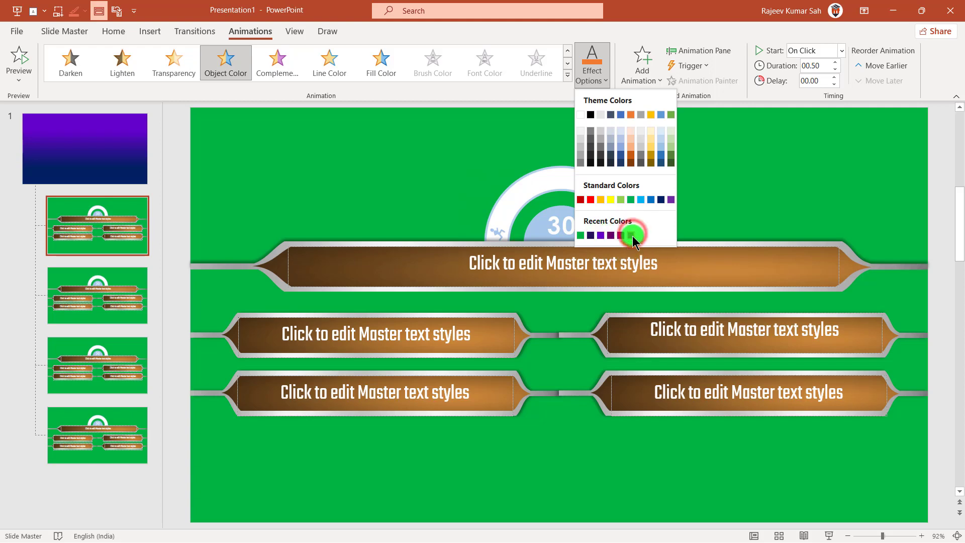
click(630, 235)
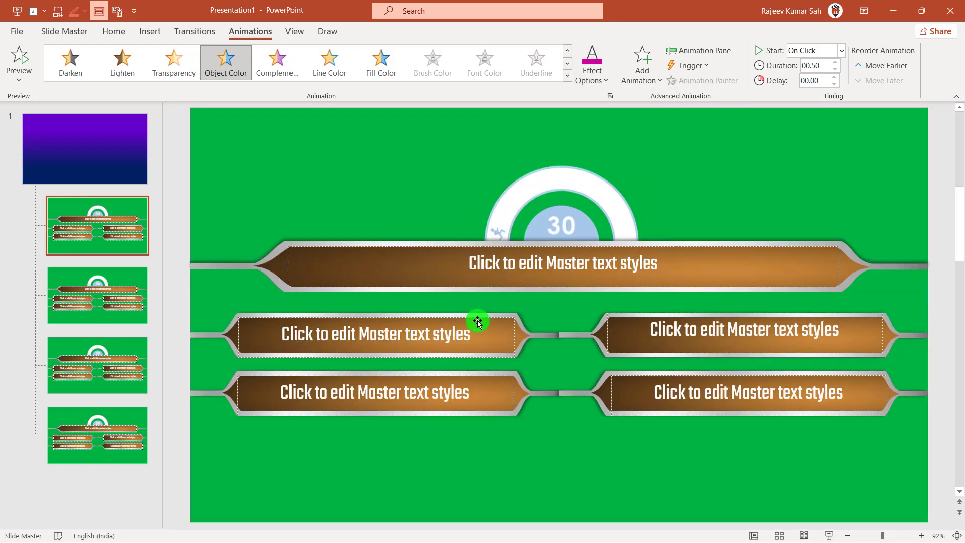
click(589, 76)
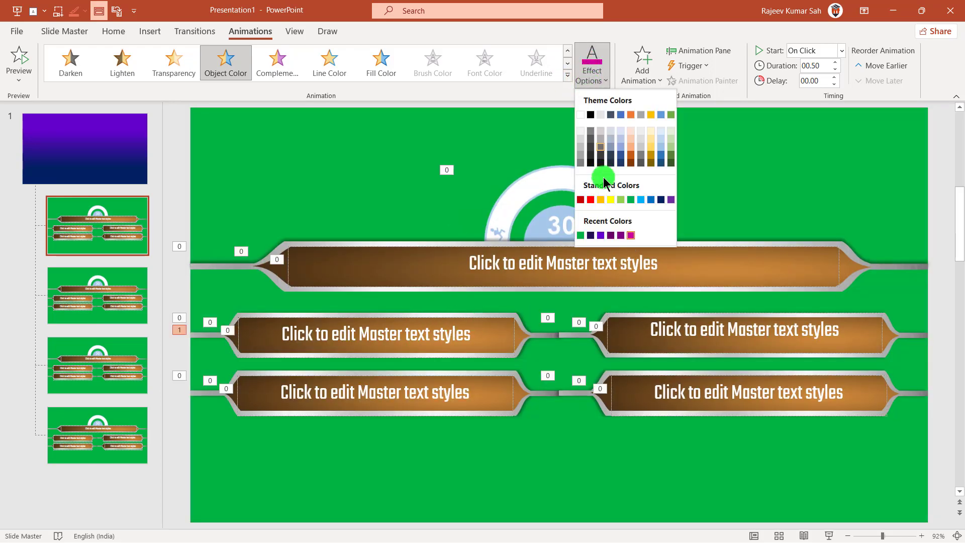
click(595, 200)
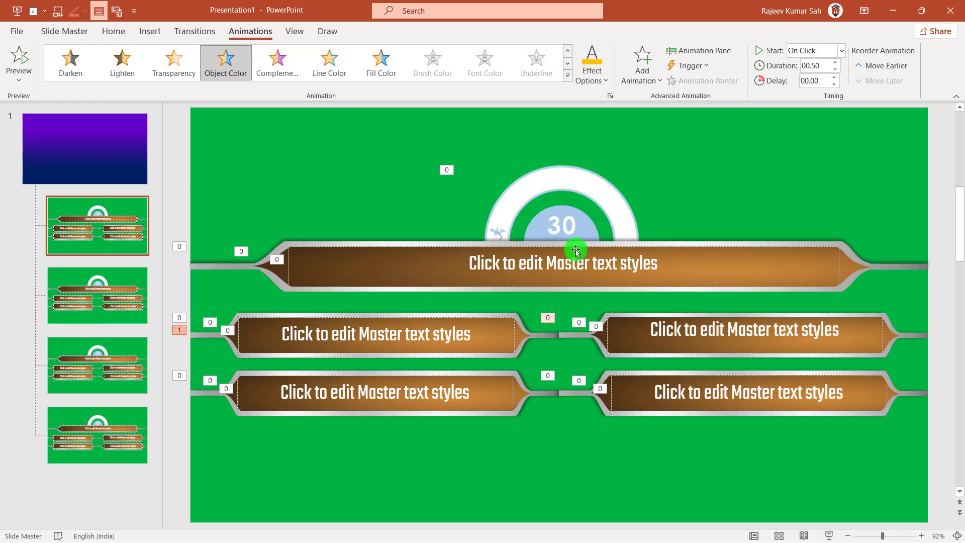
click(591, 75)
click(589, 114)
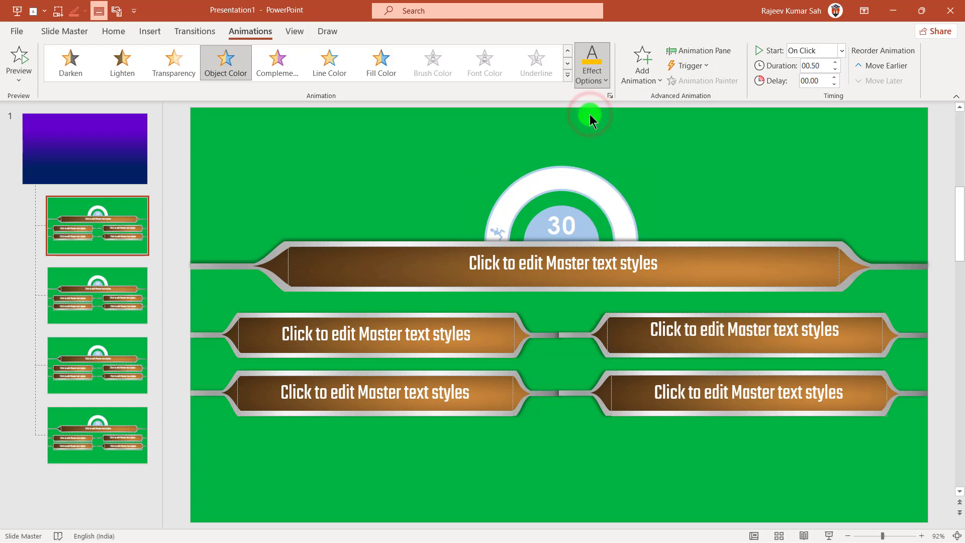
click(591, 71)
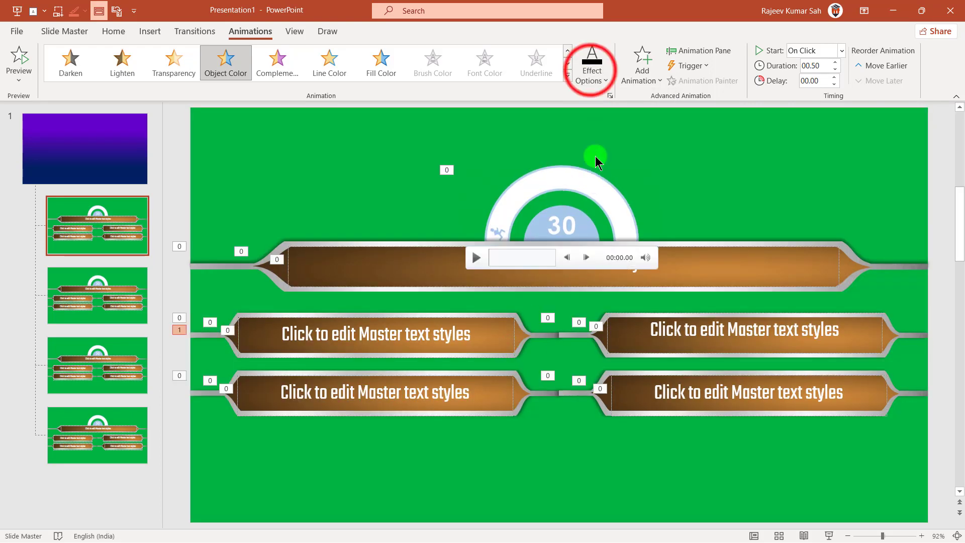
click(630, 199)
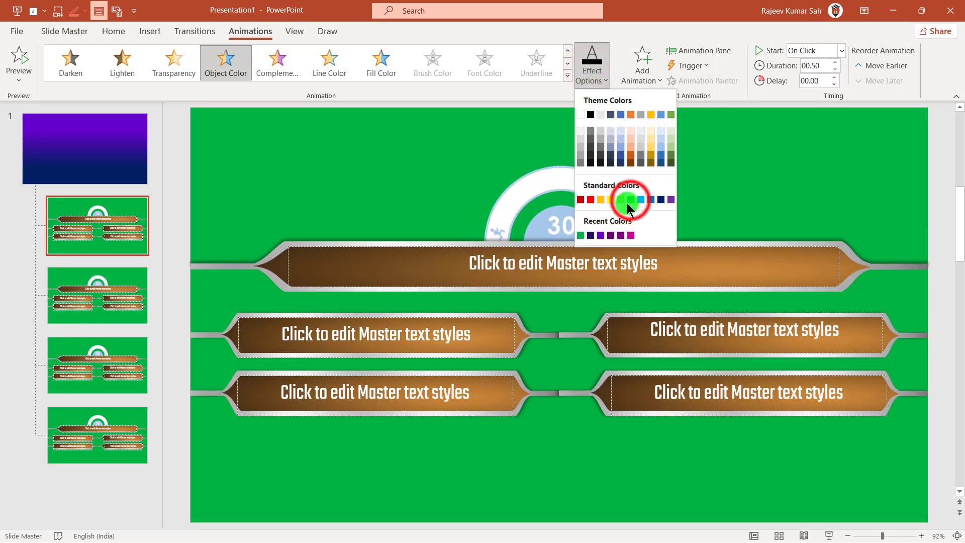
click(446, 319)
click(109, 223)
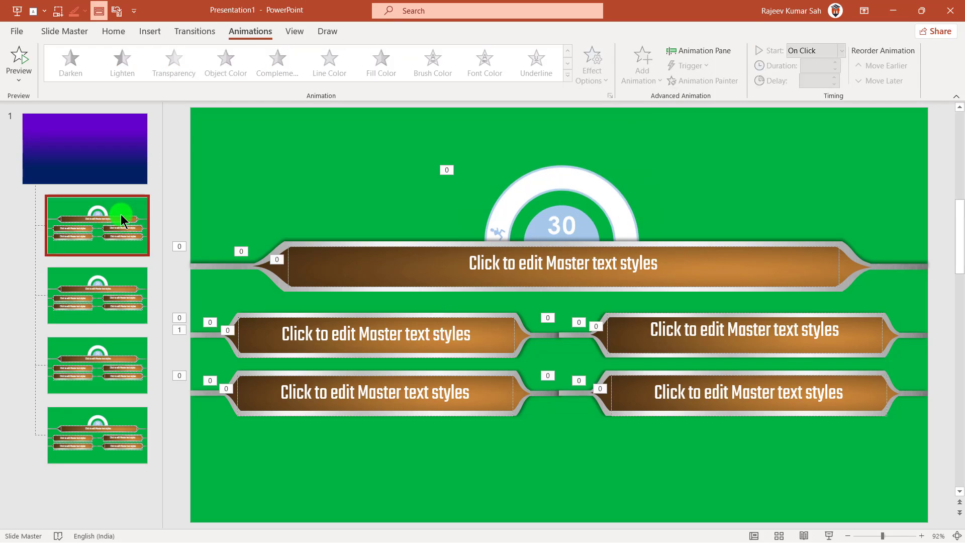
click(385, 347)
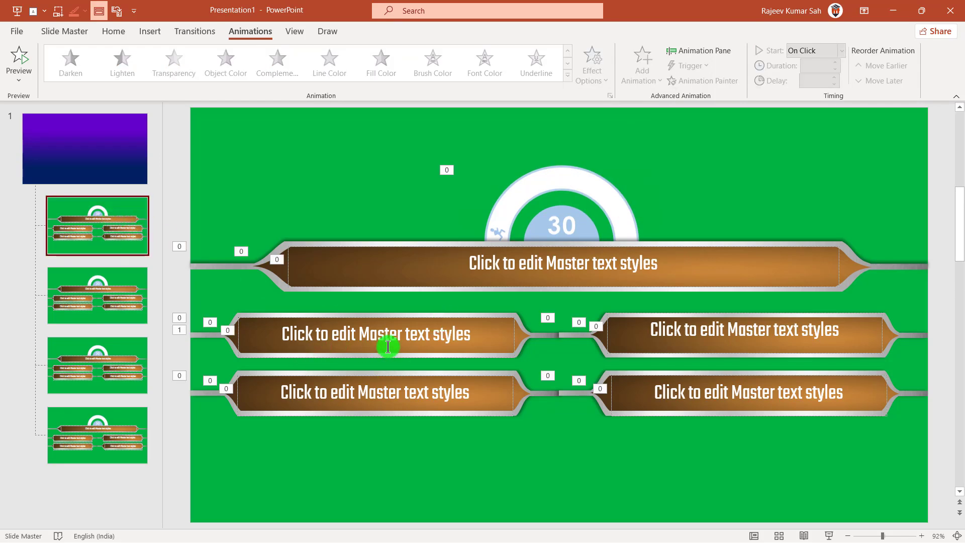
On the second layout, give the upper-right answer bar an Object Color emphasis in orange
click(56, 294)
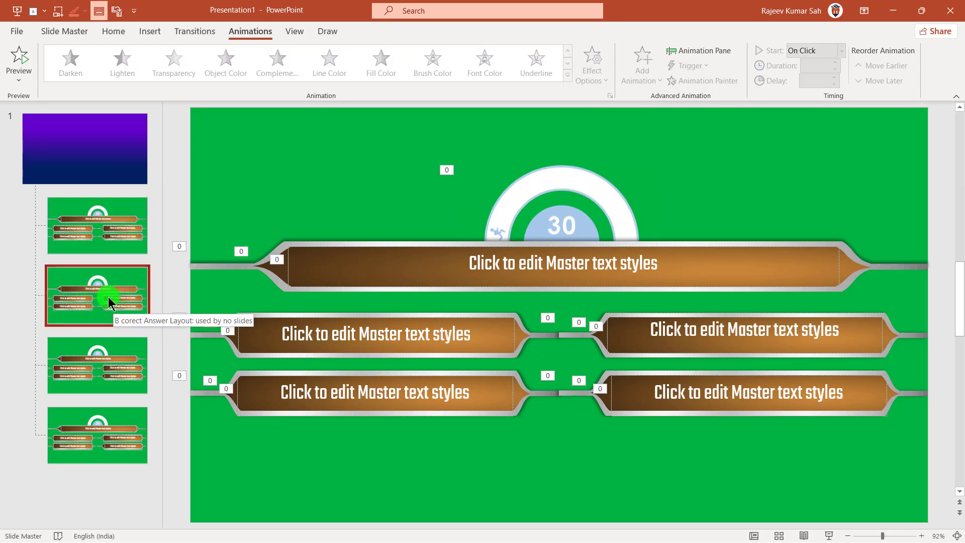
click(675, 332)
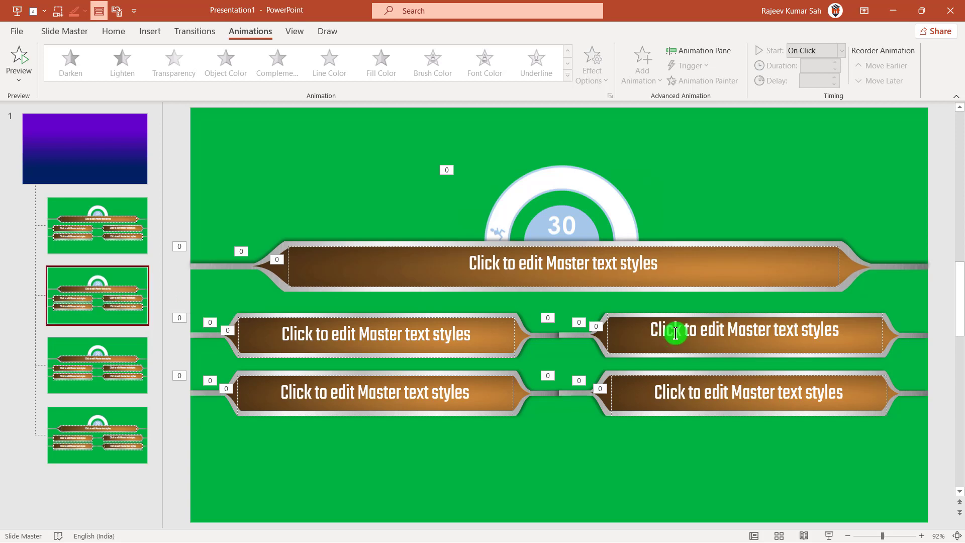
click(913, 335)
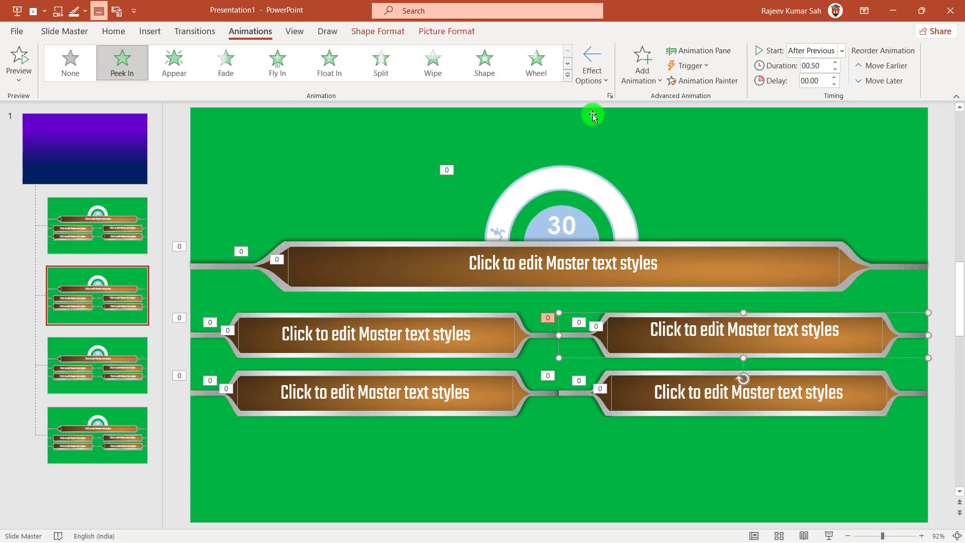
click(642, 79)
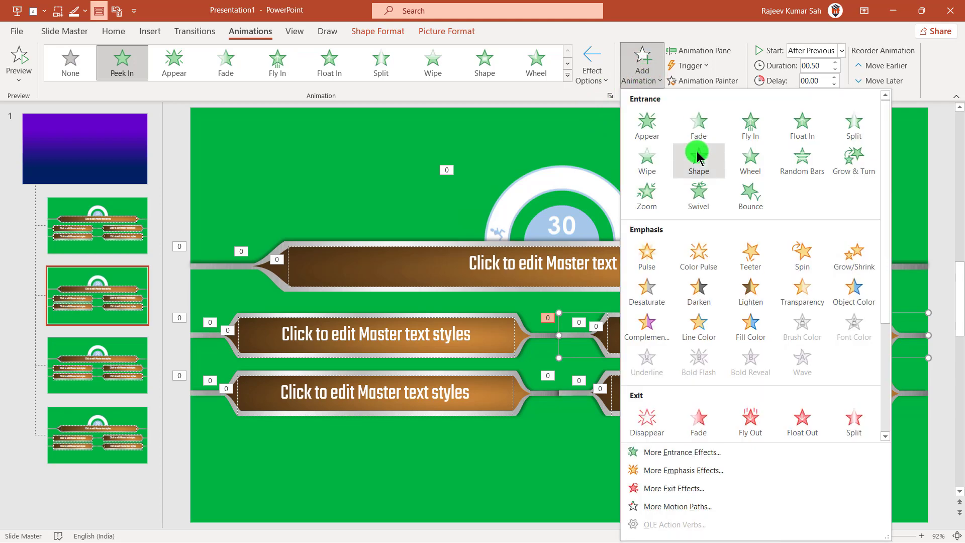
click(853, 297)
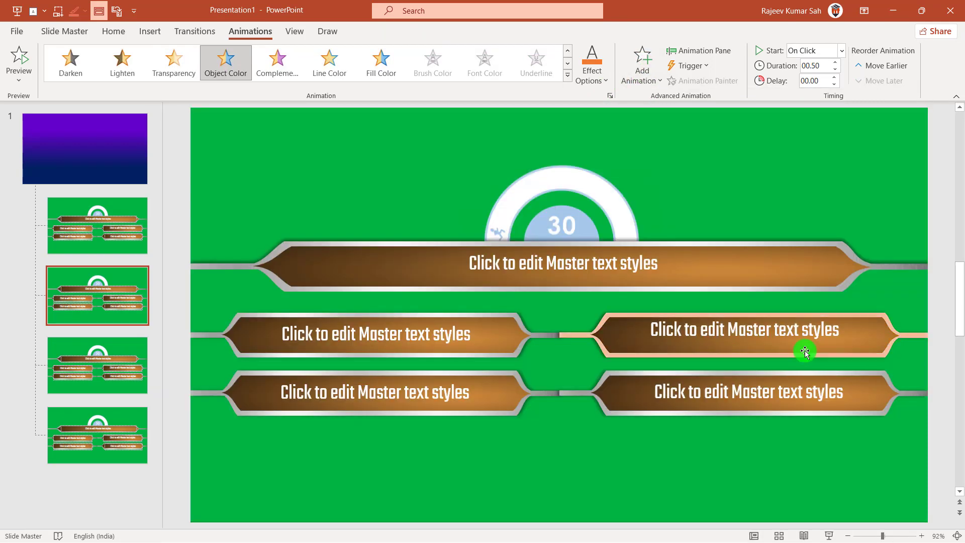
click(593, 76)
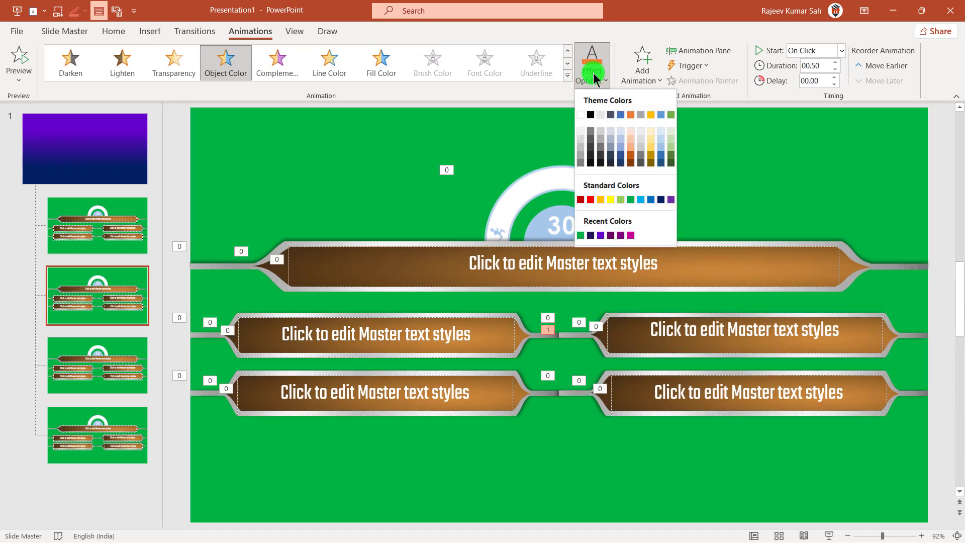
click(601, 200)
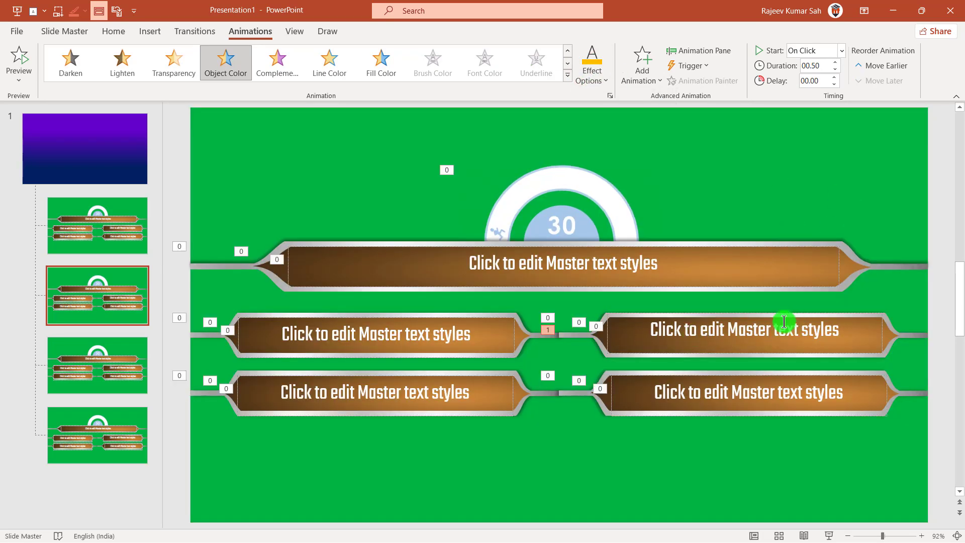
On the third answer layout, add an Object Color emphasis to the lower-left answer bar
click(101, 354)
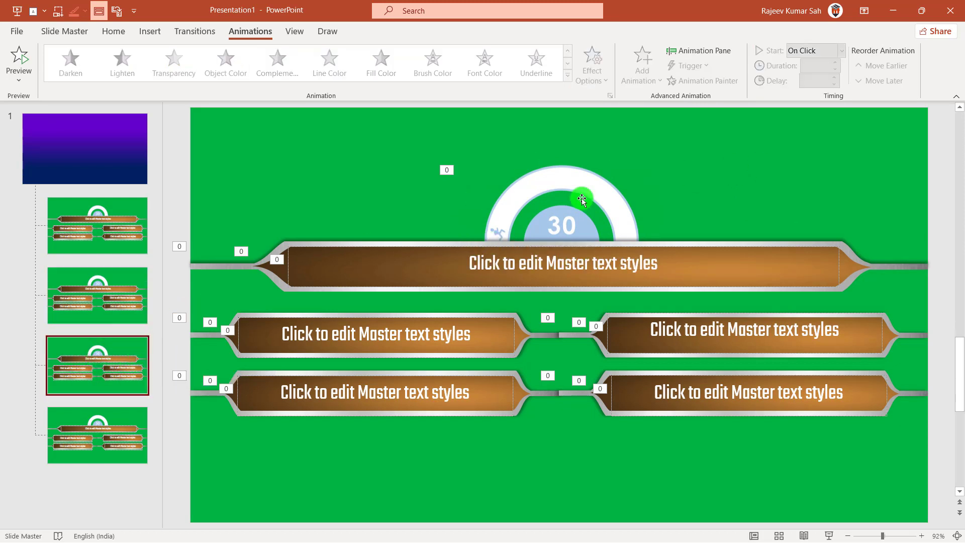
click(91, 363)
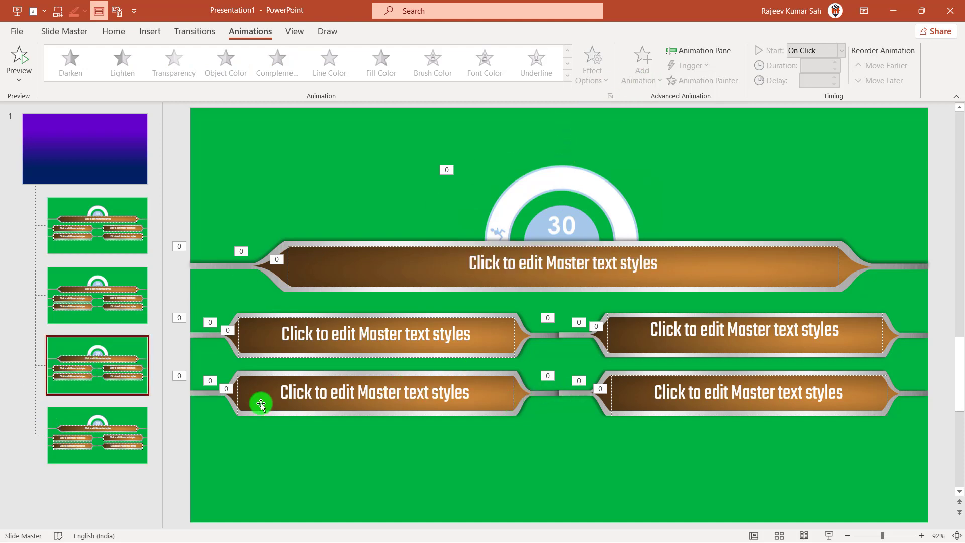
click(210, 393)
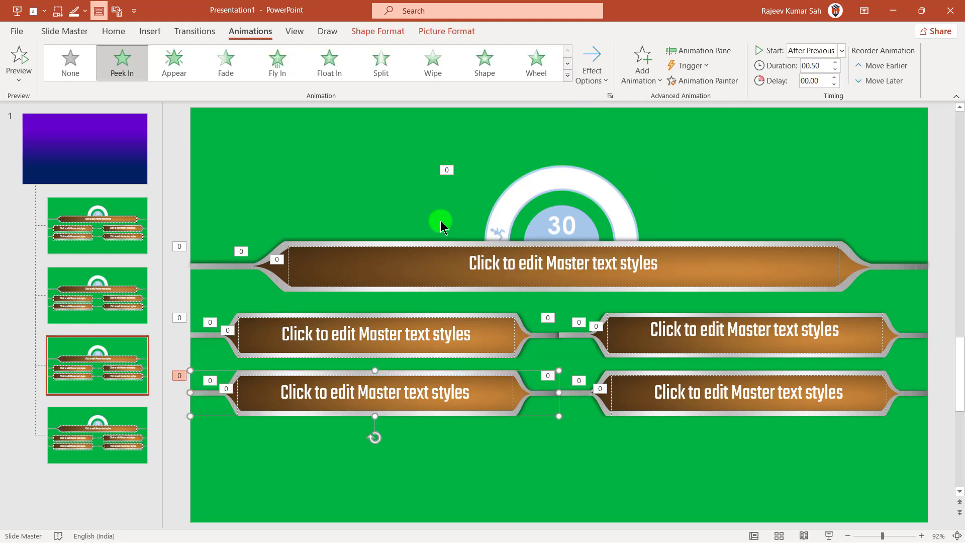
click(637, 63)
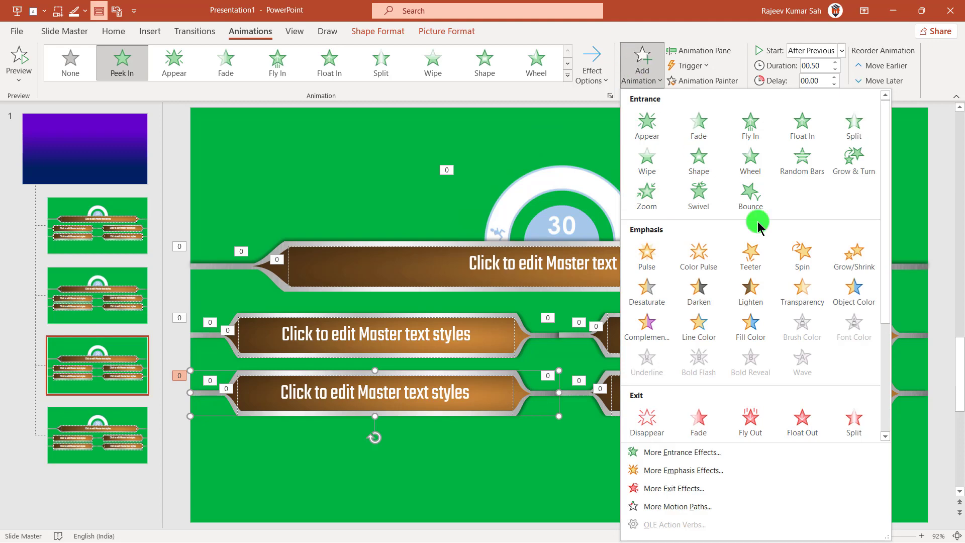
click(854, 289)
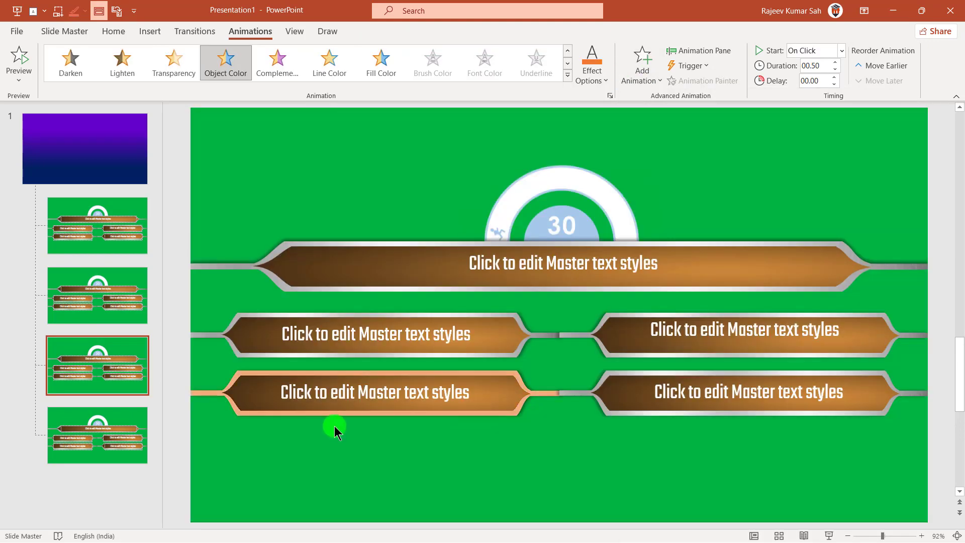
click(591, 75)
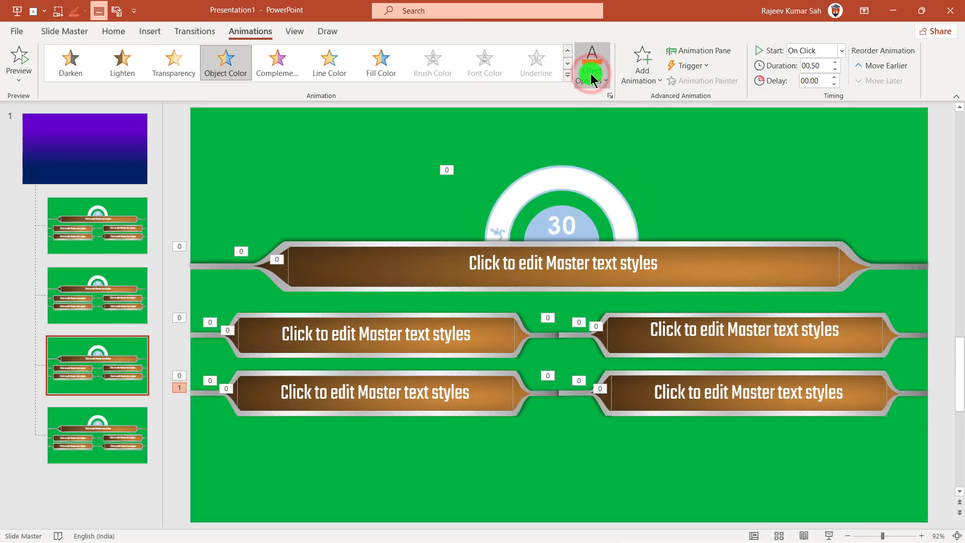
Make the lower-left bar's emphasis orange, then select the fourth layout's lower-right answer bar
click(601, 200)
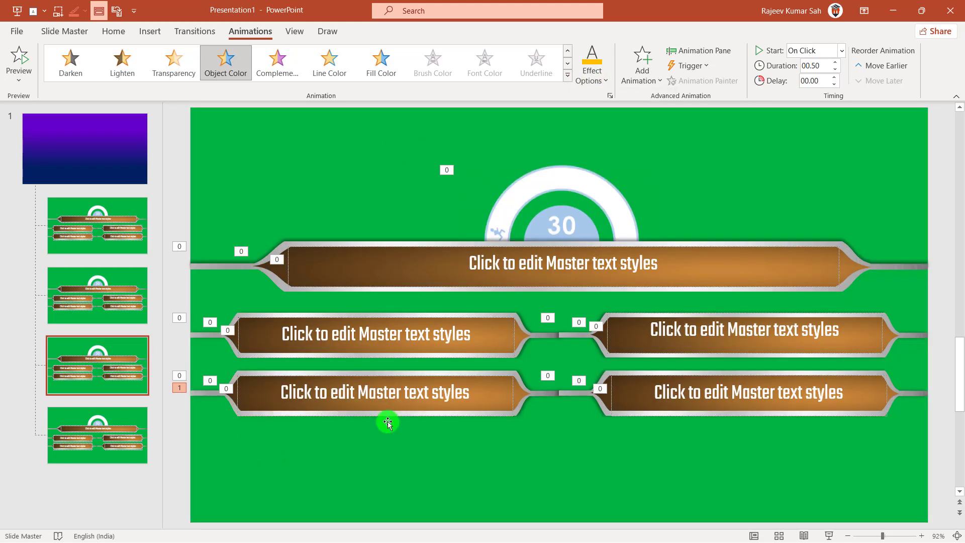
click(85, 435)
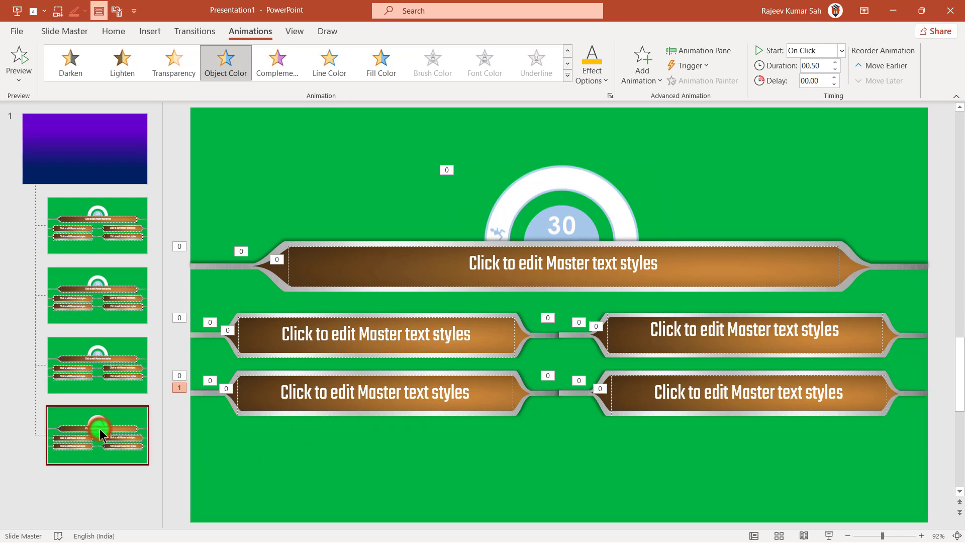
click(671, 448)
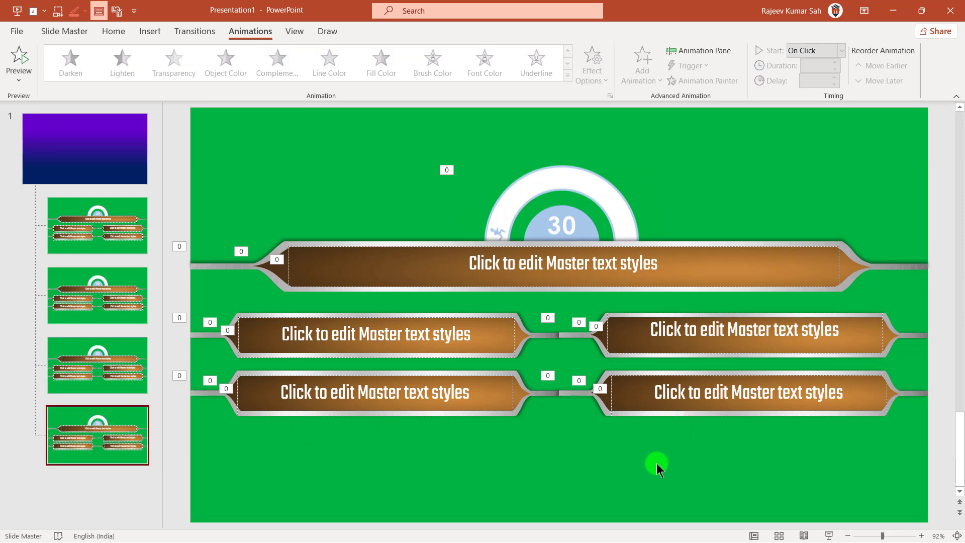
click(915, 397)
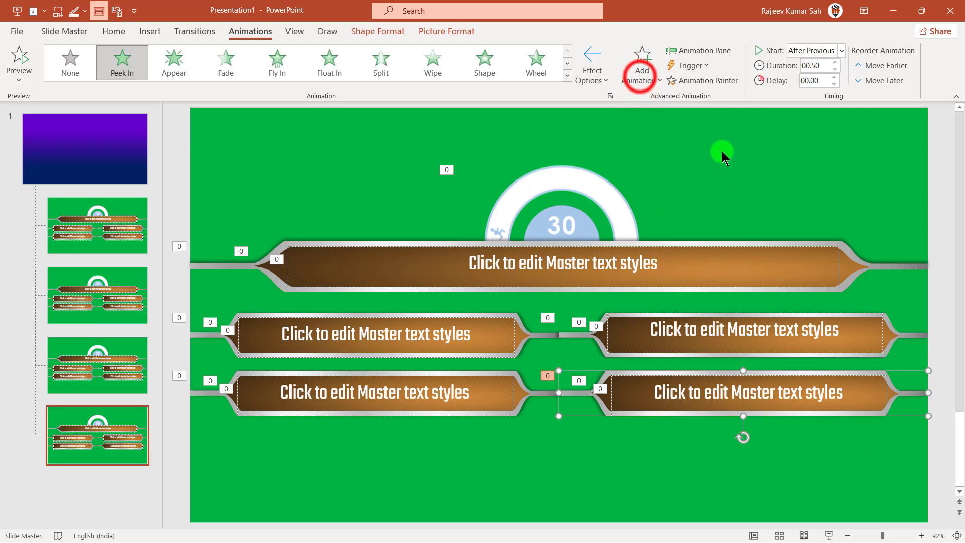
Give the lower-right answer bar an orange Object Color emphasis animation
click(639, 76)
click(854, 289)
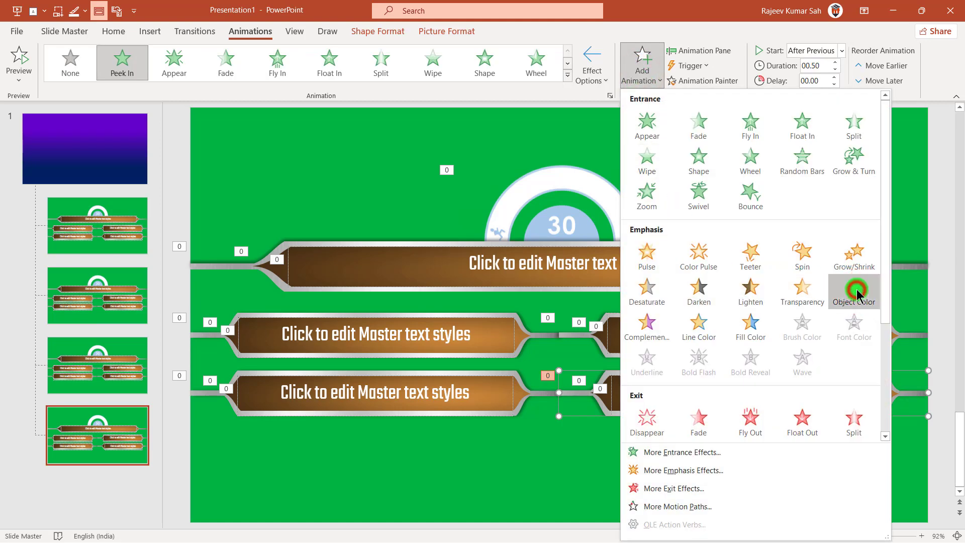
click(590, 78)
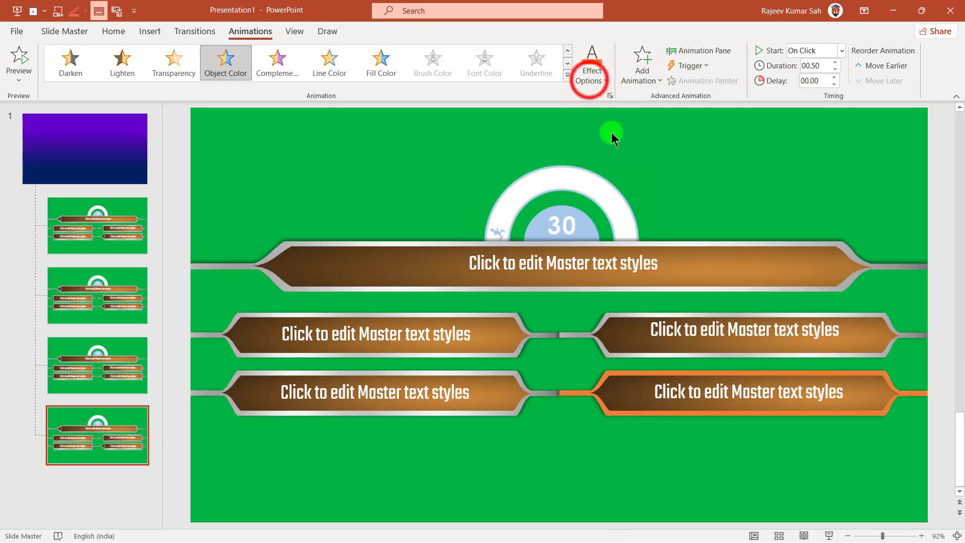
click(589, 75)
click(599, 200)
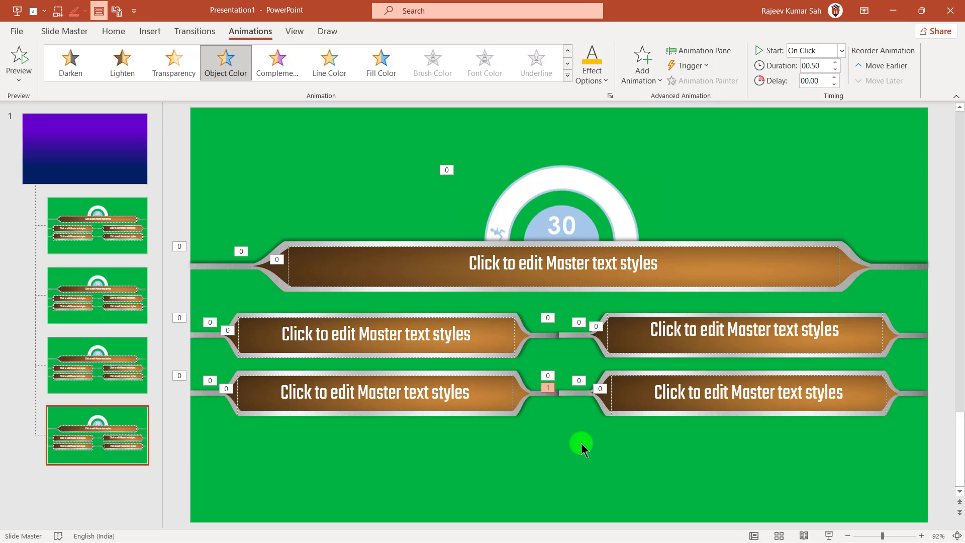
Close Master View and apply the 'A corect Answer' layout to slide 1
click(80, 32)
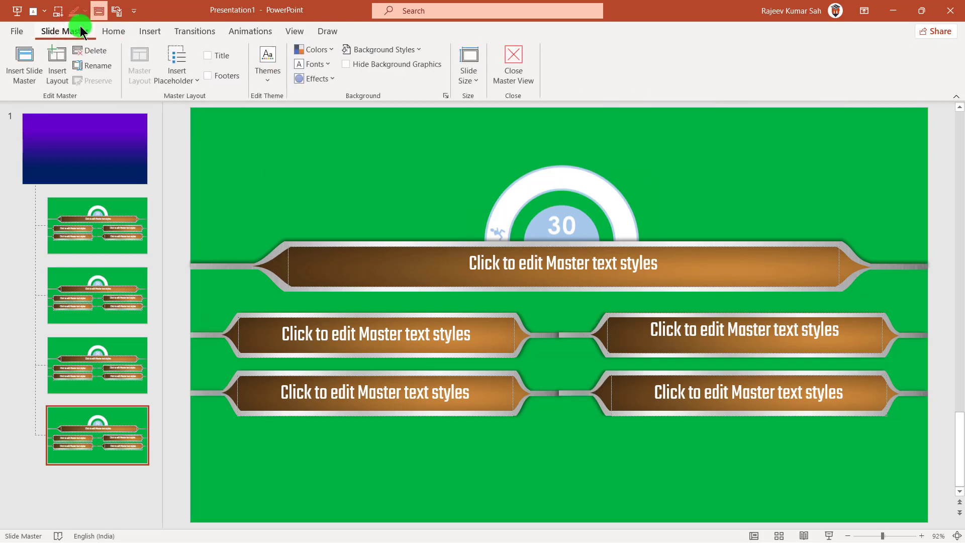
click(514, 58)
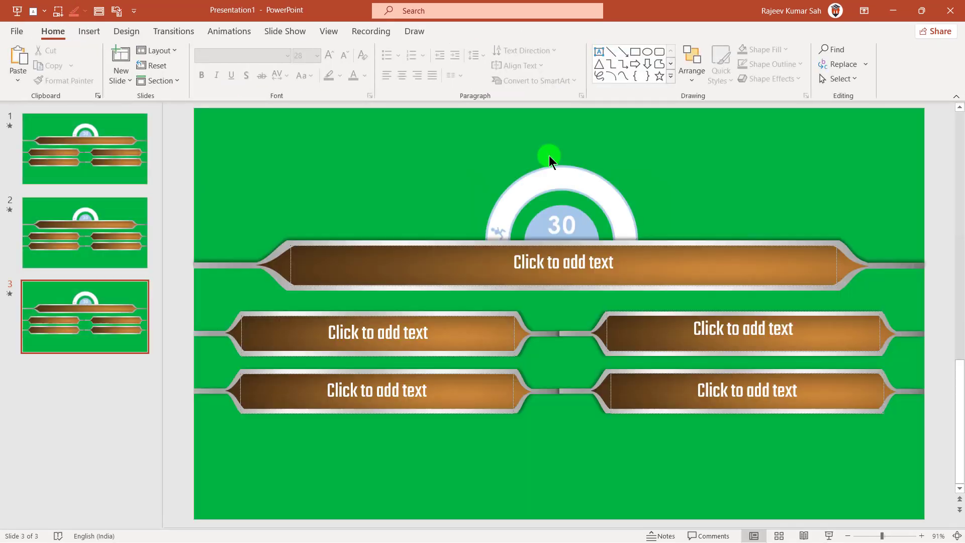
click(111, 147)
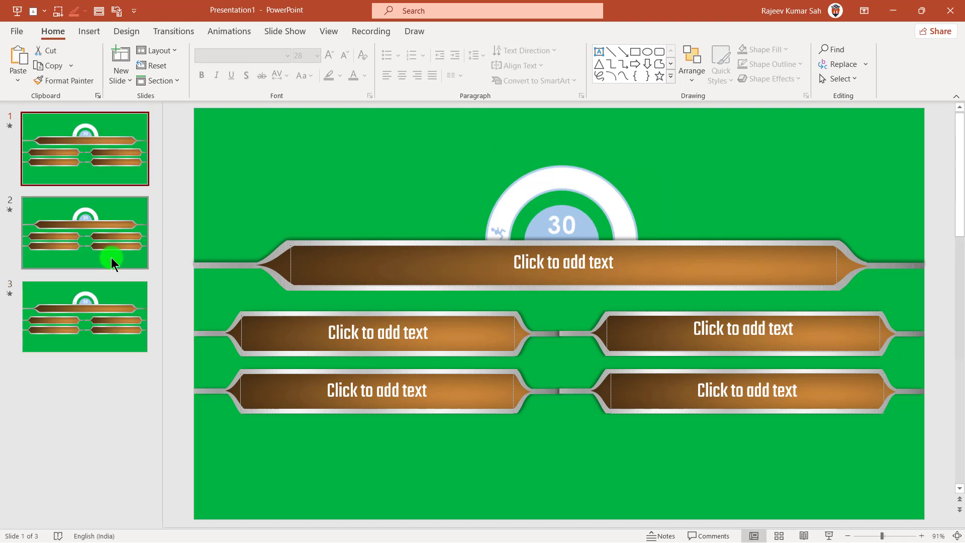
click(155, 50)
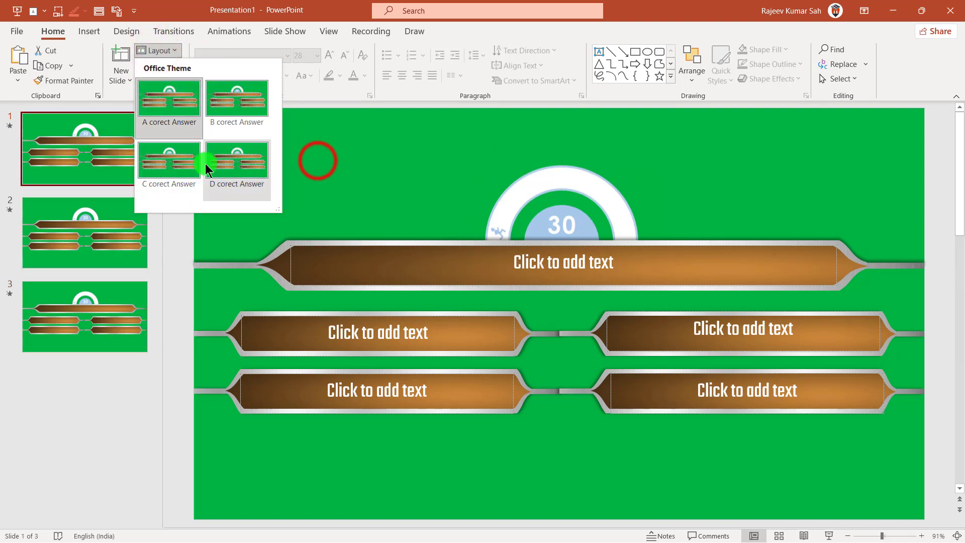
click(318, 161)
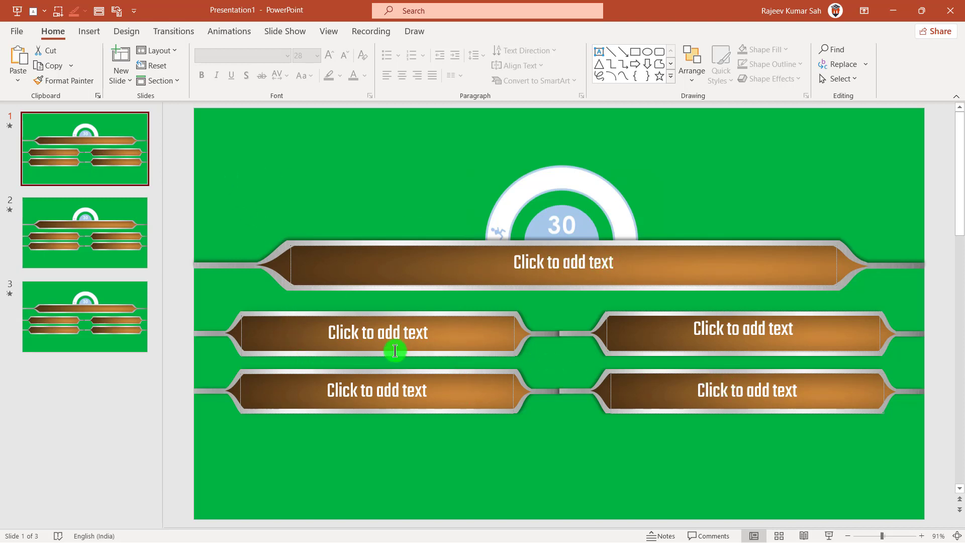
click(157, 51)
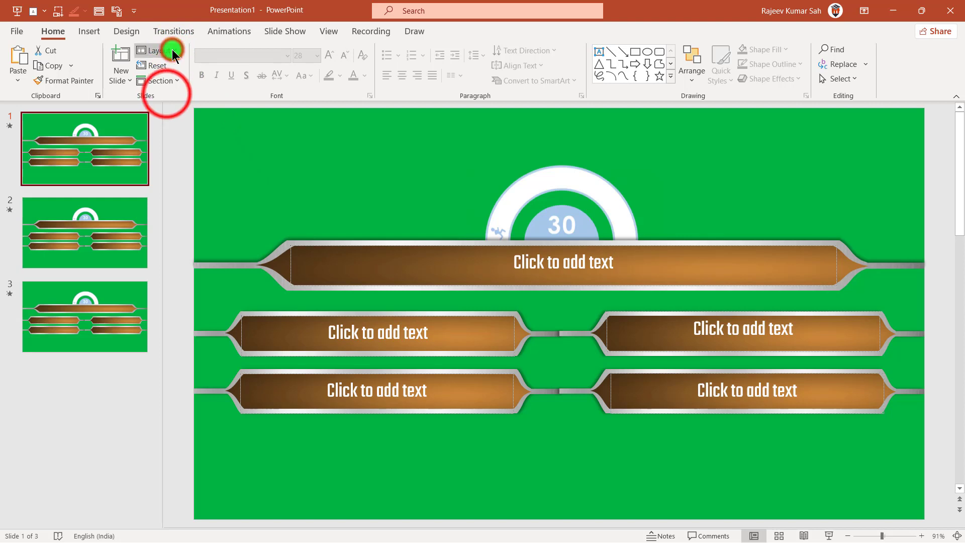
click(166, 93)
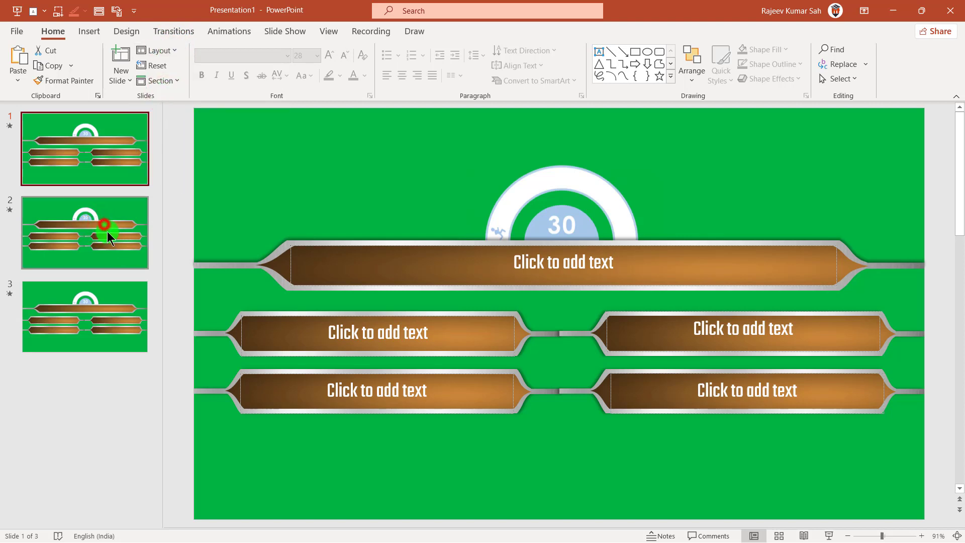
Add a new quiz slide after slide 2 and check its answer text and layout
click(98, 222)
click(125, 55)
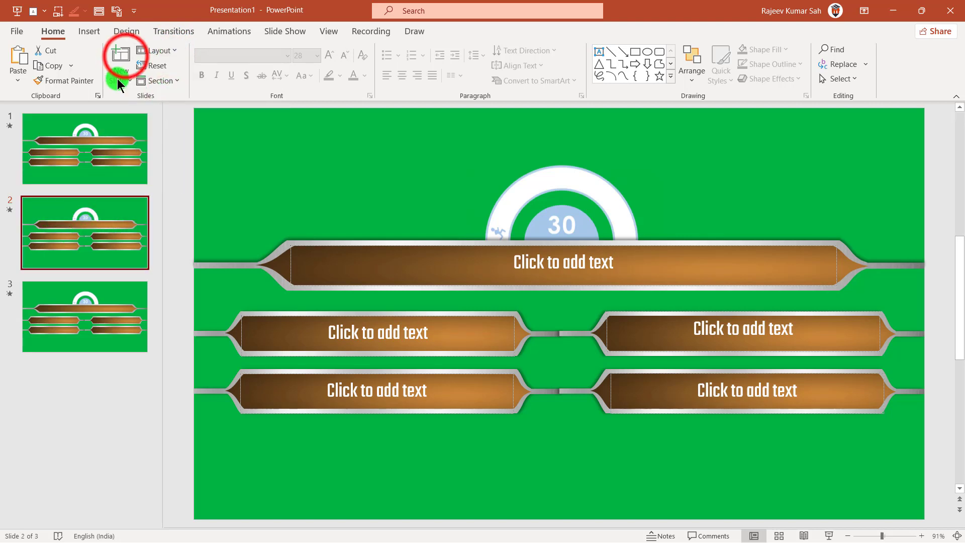
click(81, 316)
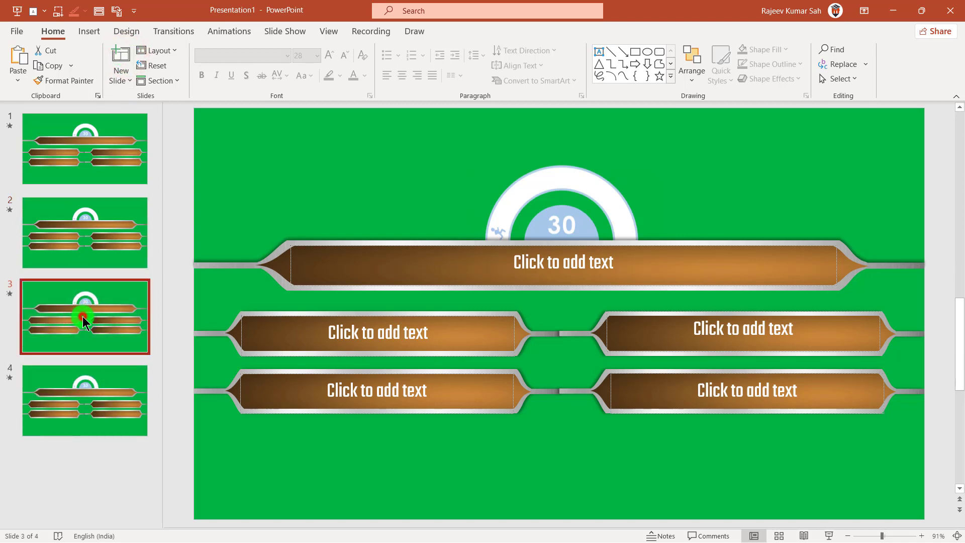
click(532, 290)
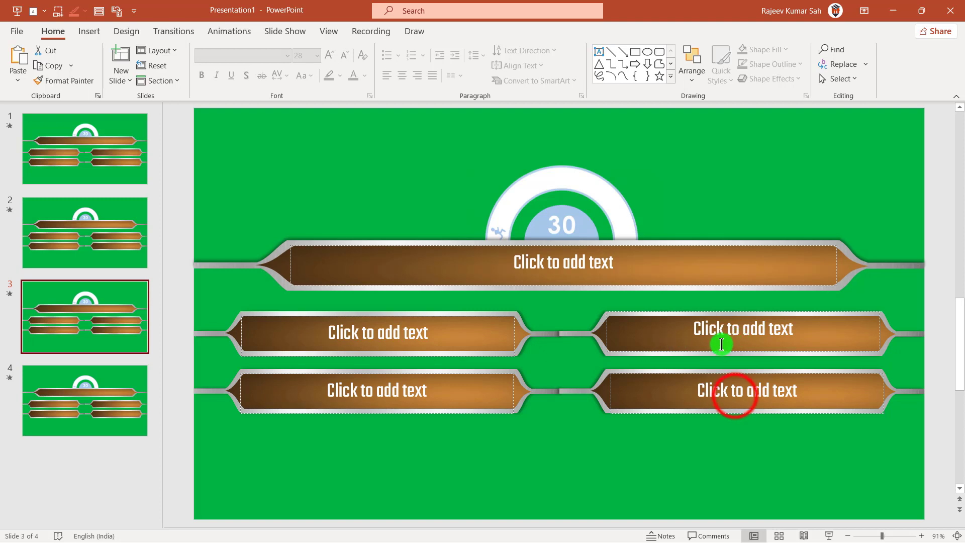
click(734, 394)
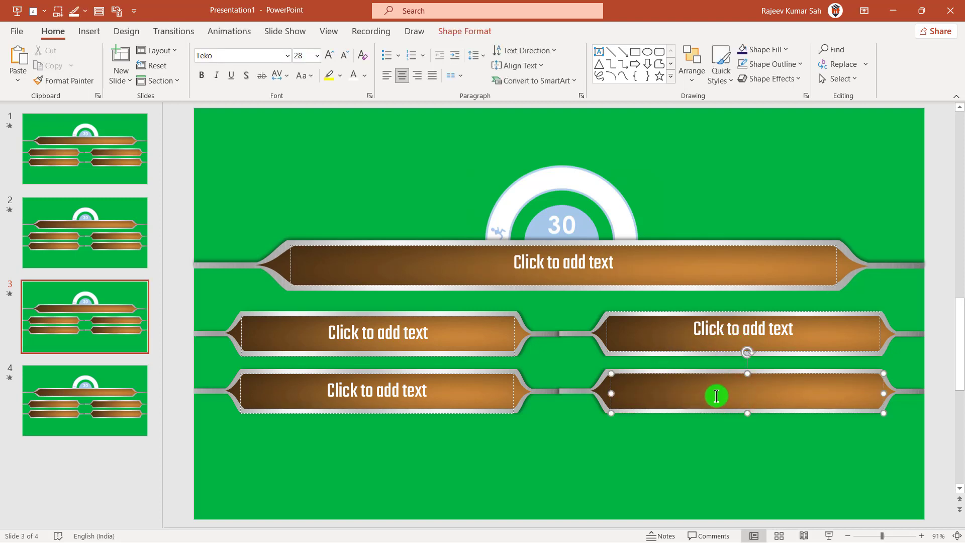
click(157, 50)
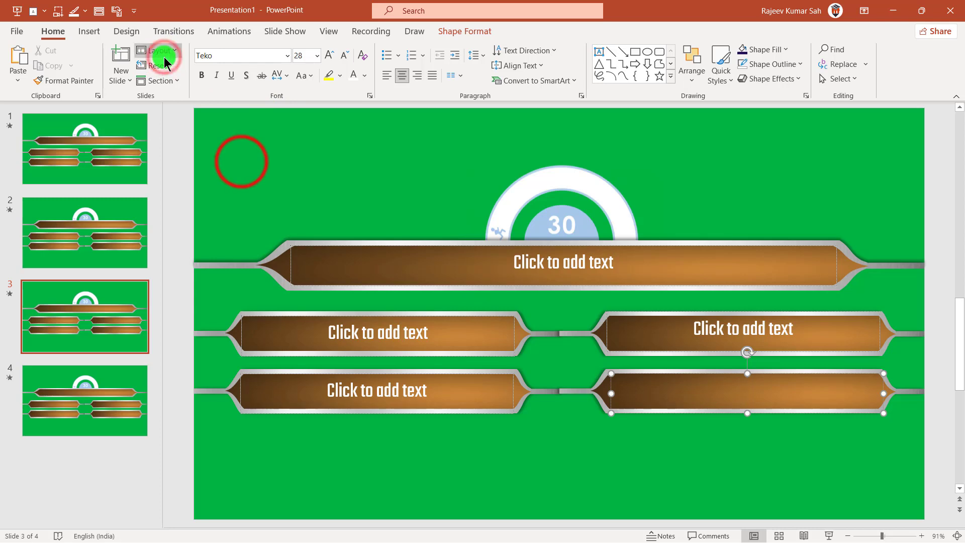
click(675, 465)
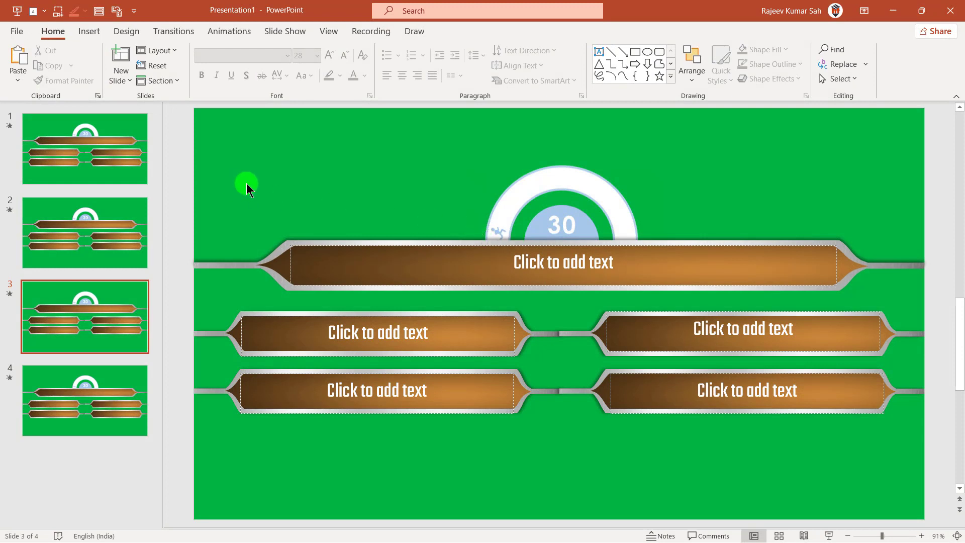
Save the deck to the Desktop as 'Quiz Course' through Save As on This PC
click(4, 32)
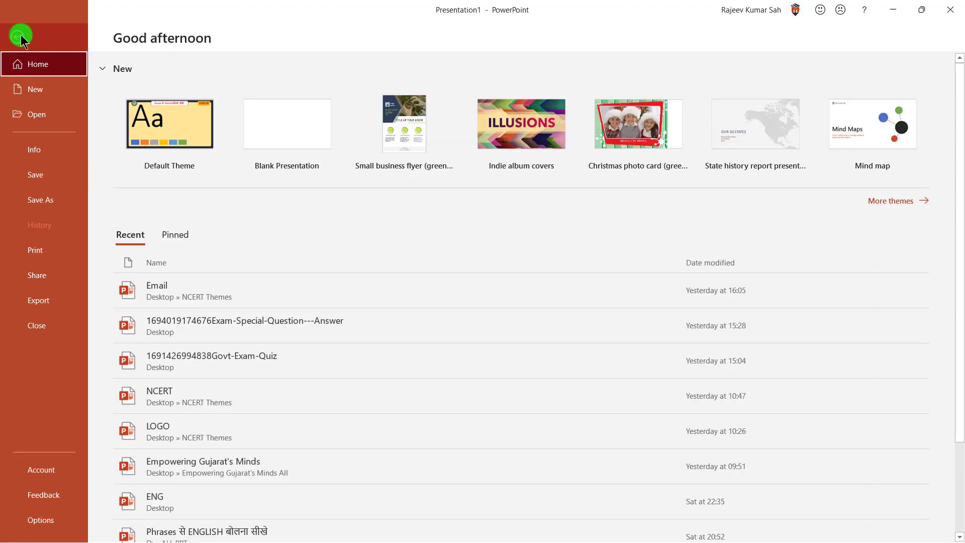
click(31, 174)
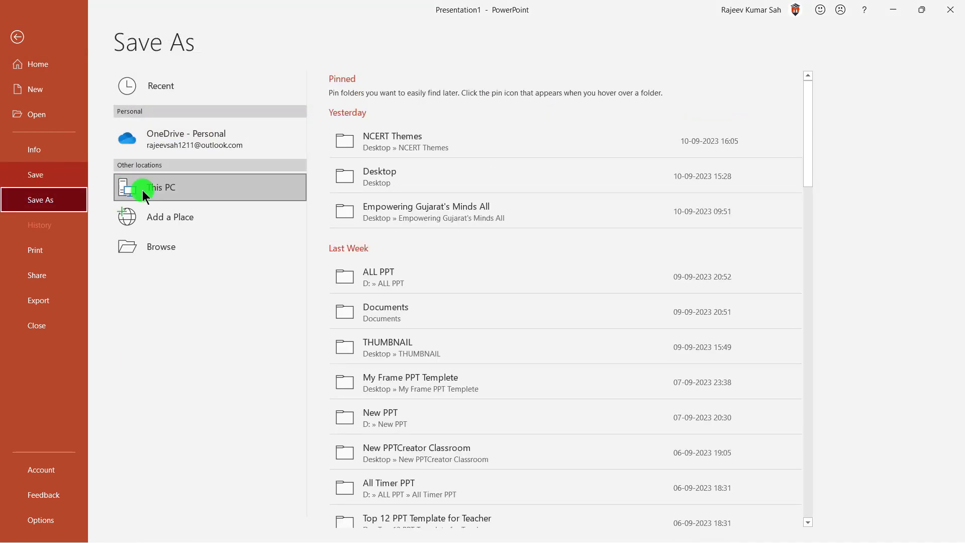
click(210, 187)
double_click(213, 188)
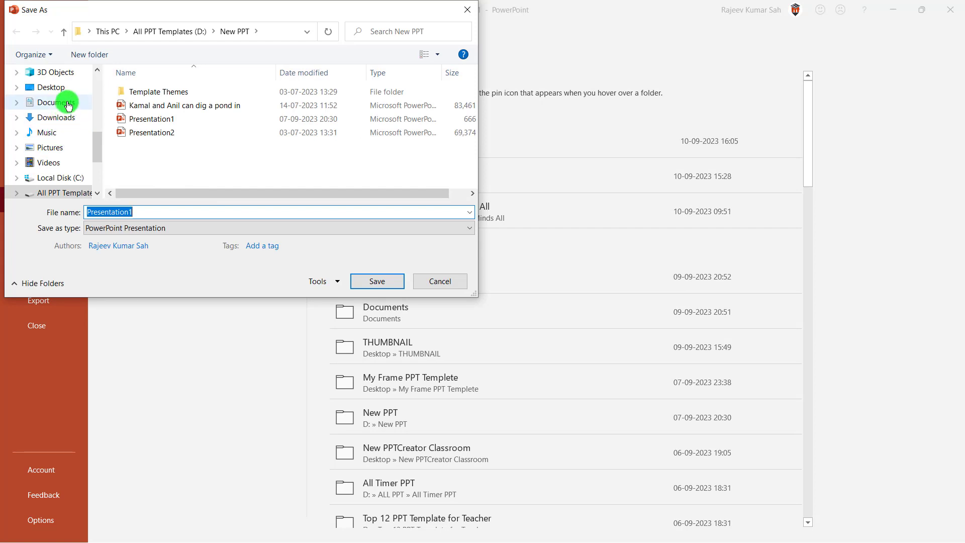
click(69, 105)
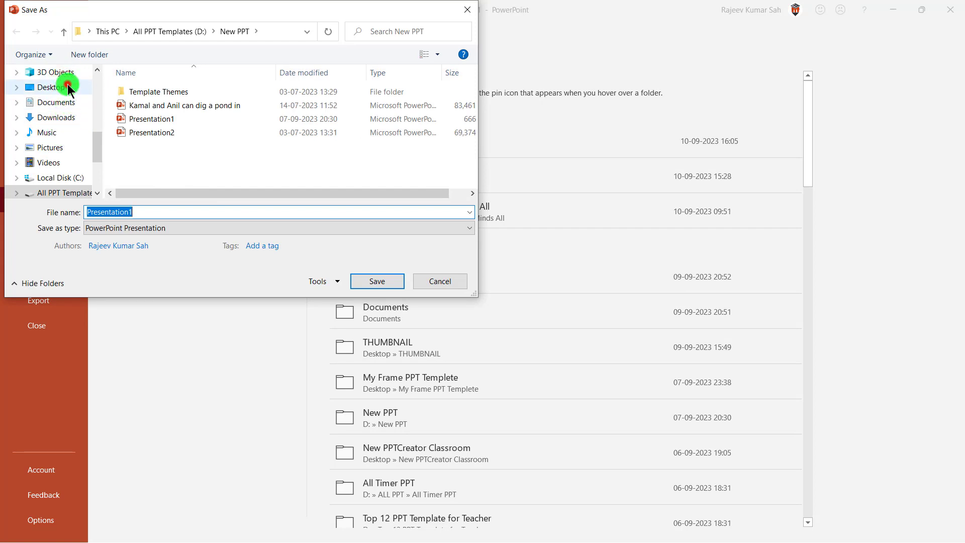
click(67, 86)
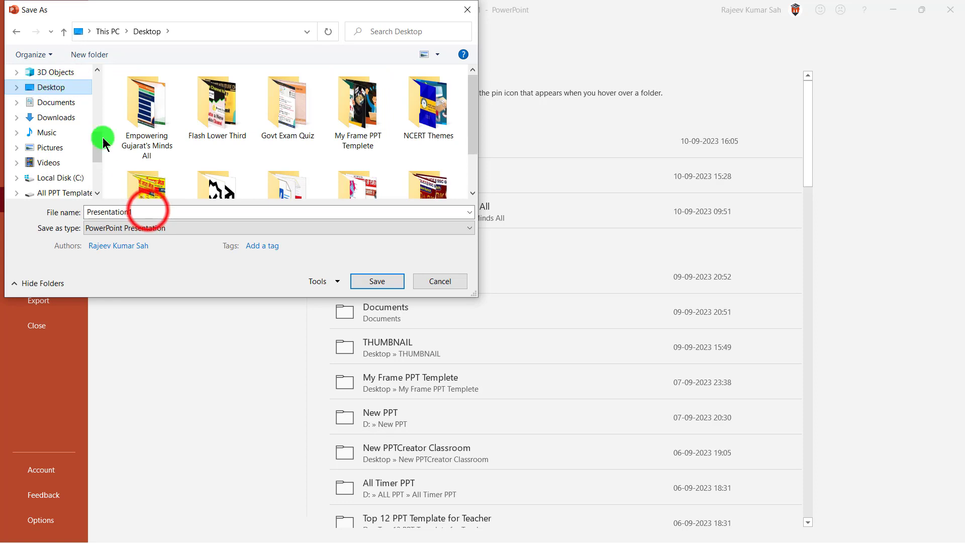
double_click(137, 211)
text(Quiz Course)
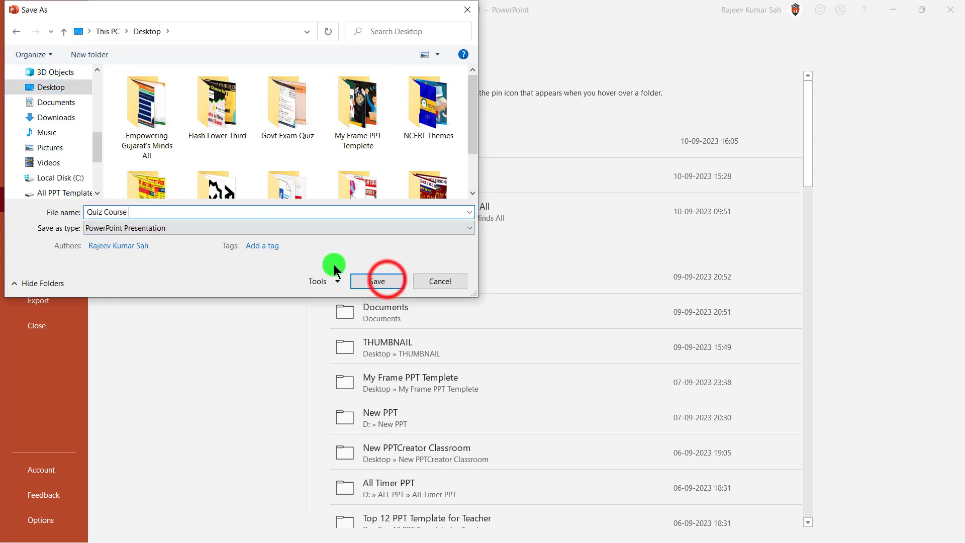
click(389, 281)
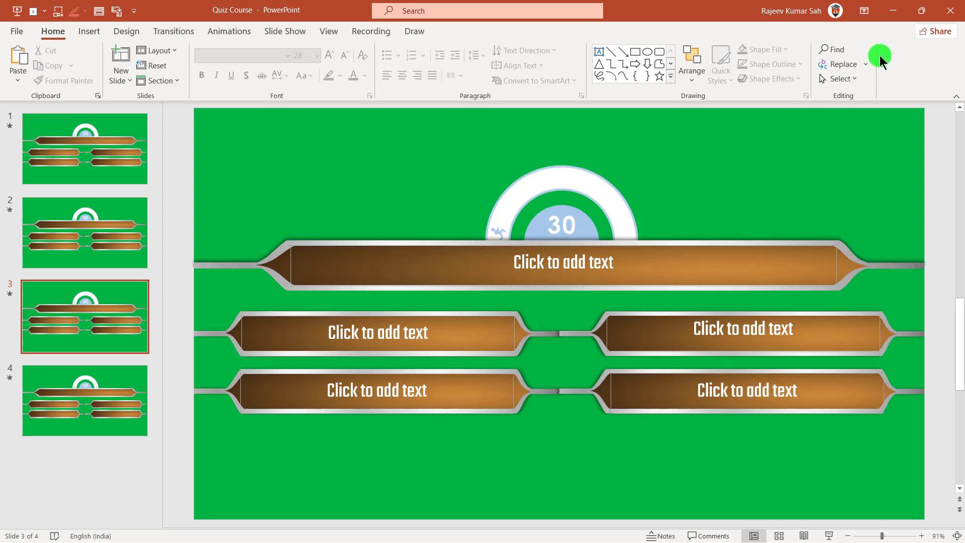
Minimize PowerPoint and refresh the desktop so the Quiz Course file appears
click(894, 13)
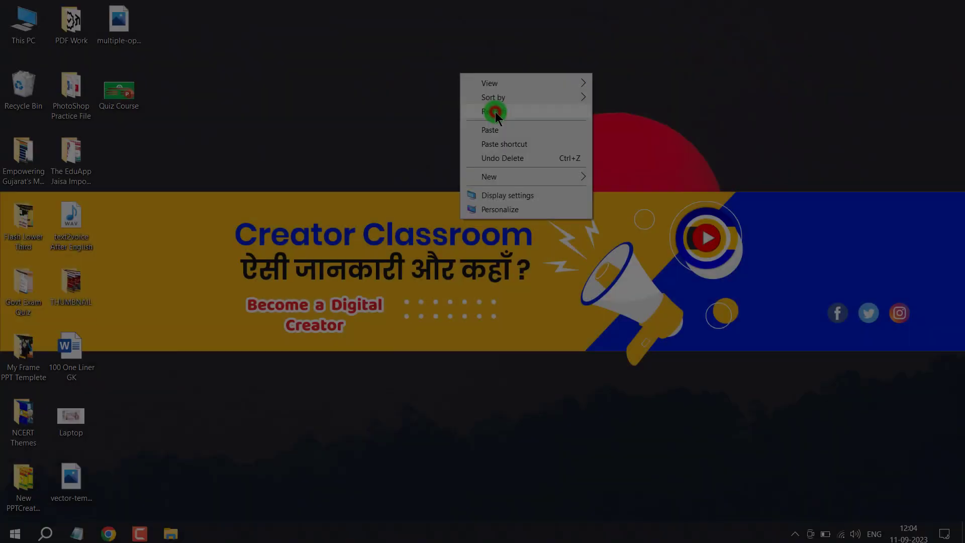
click(493, 108)
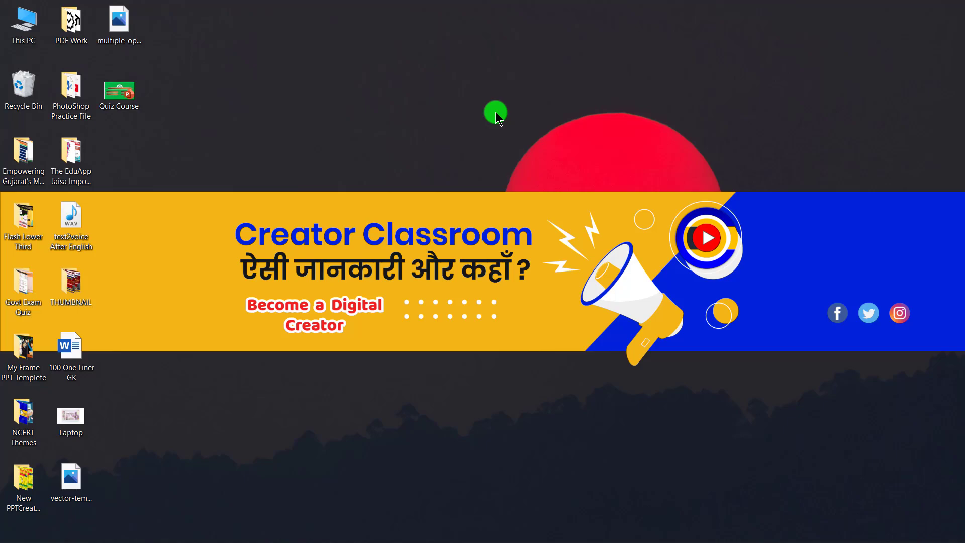
In Chrome, search Google for 'gk 4 multiple choice questions'
click(97, 528)
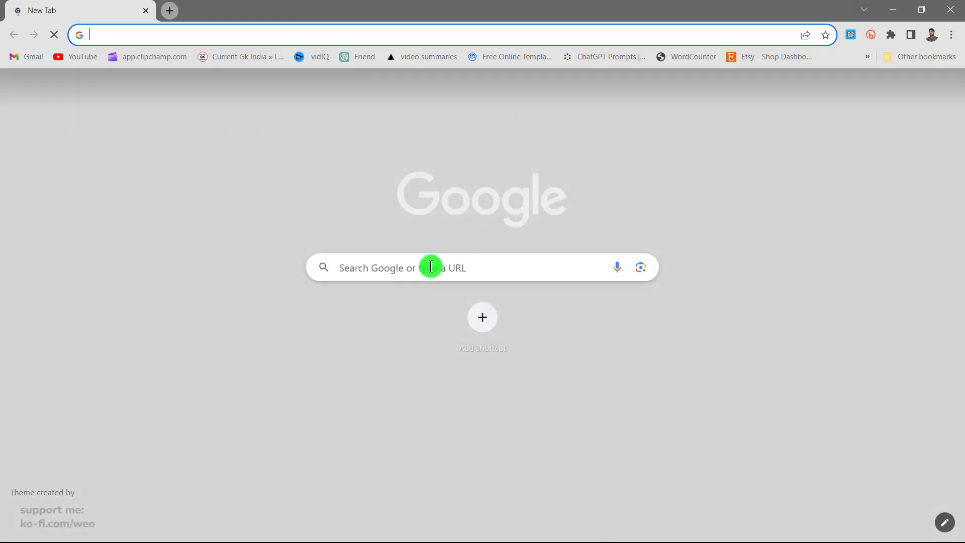
click(444, 268)
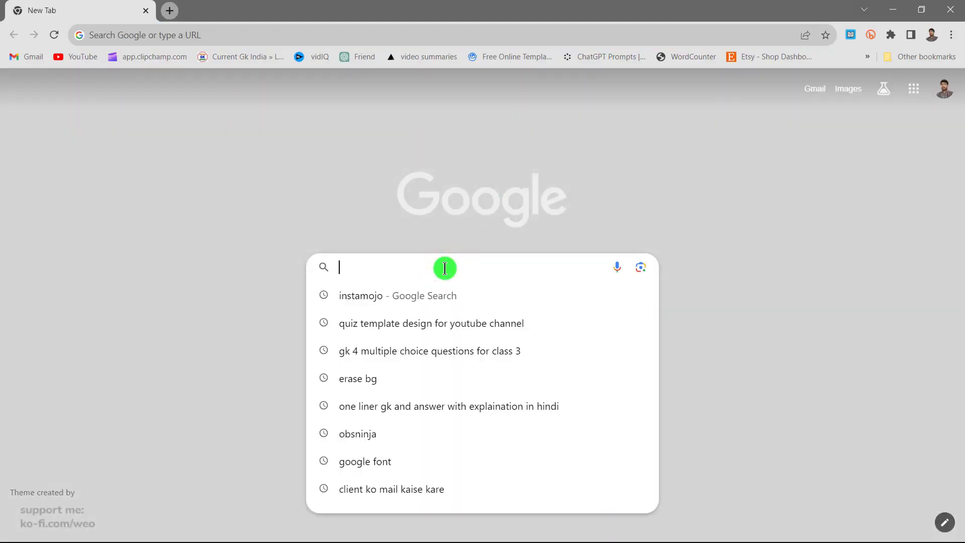
click(389, 350)
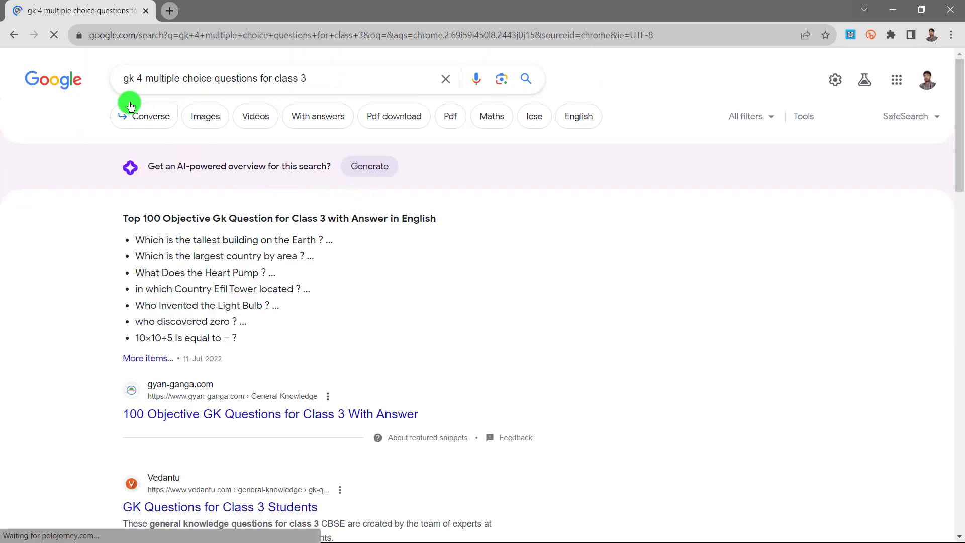
click(265, 76)
drag(264, 76, 368, 76)
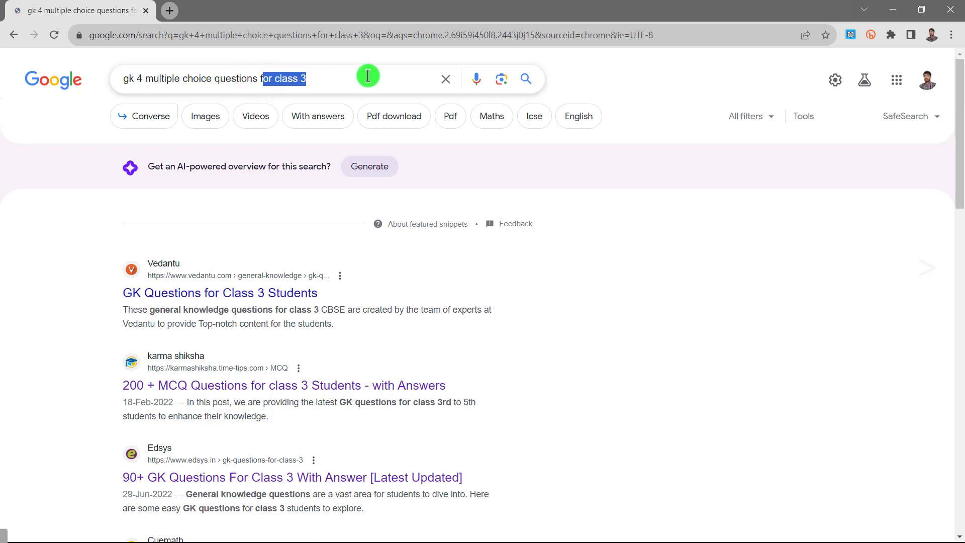
key(BackSpace)
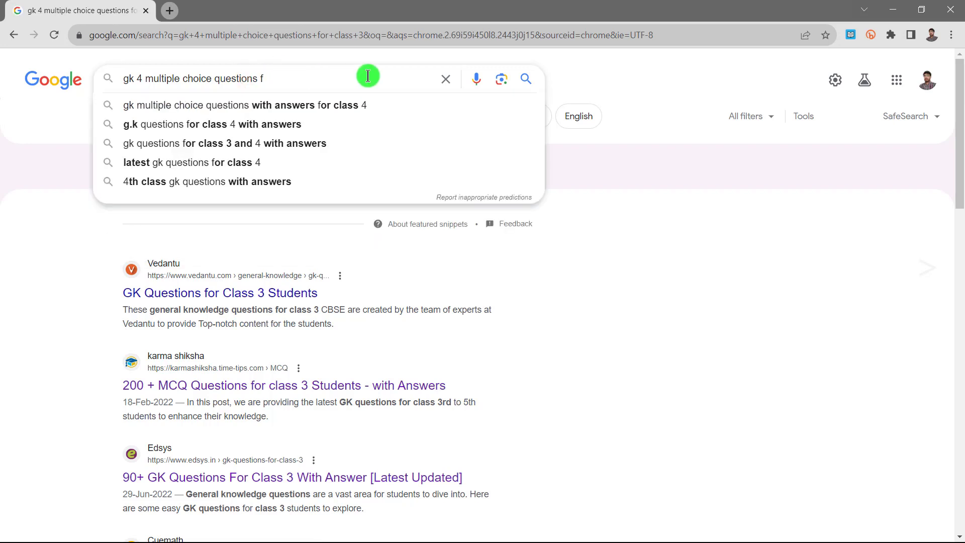
text(hind)
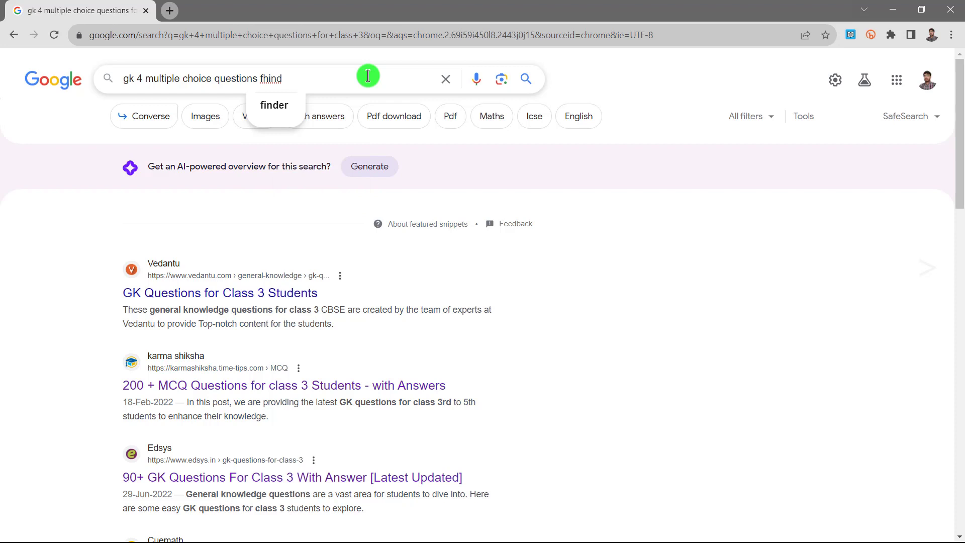
key(BackSpace)
key(BackSpace)
key(BackSpace)
key(BackSpace)
key(BackSpace)
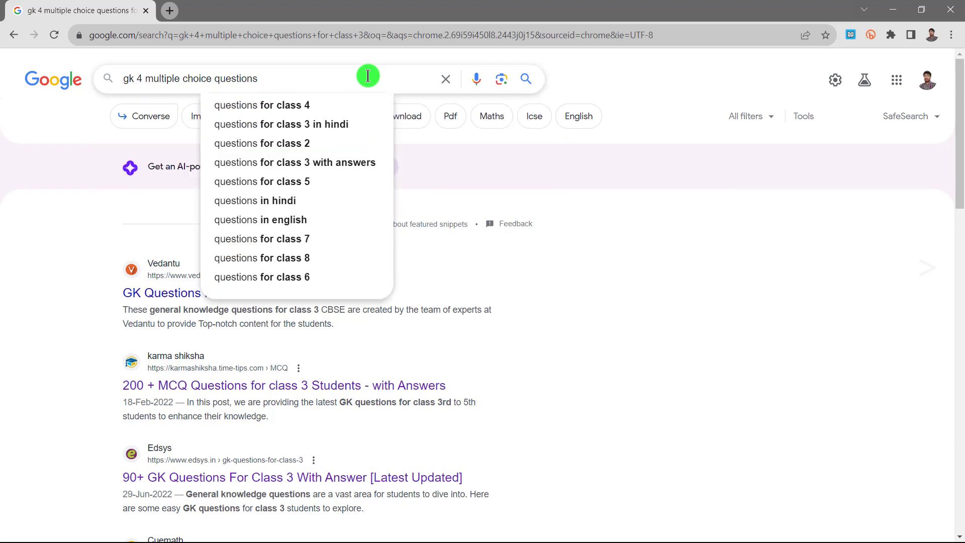
key(Return)
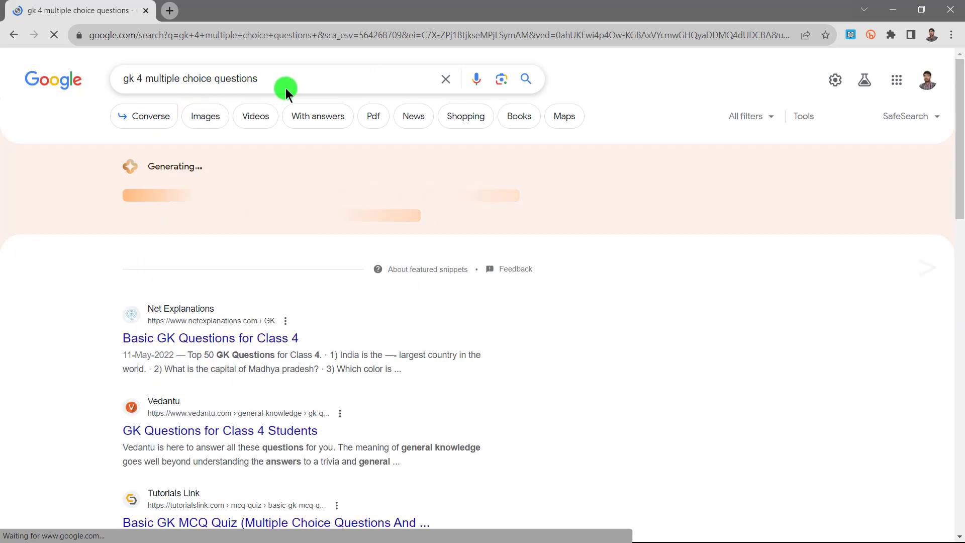
Open the Javatpoint GK MCQ result, select question 2's text, and minimize Chrome
scroll(330, 197, down, 2)
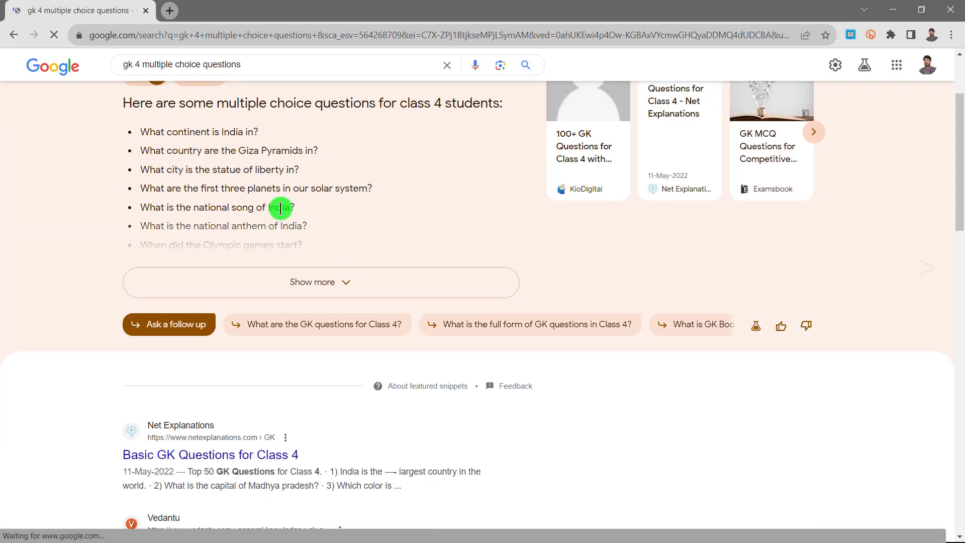
scroll(308, 327, down, 5)
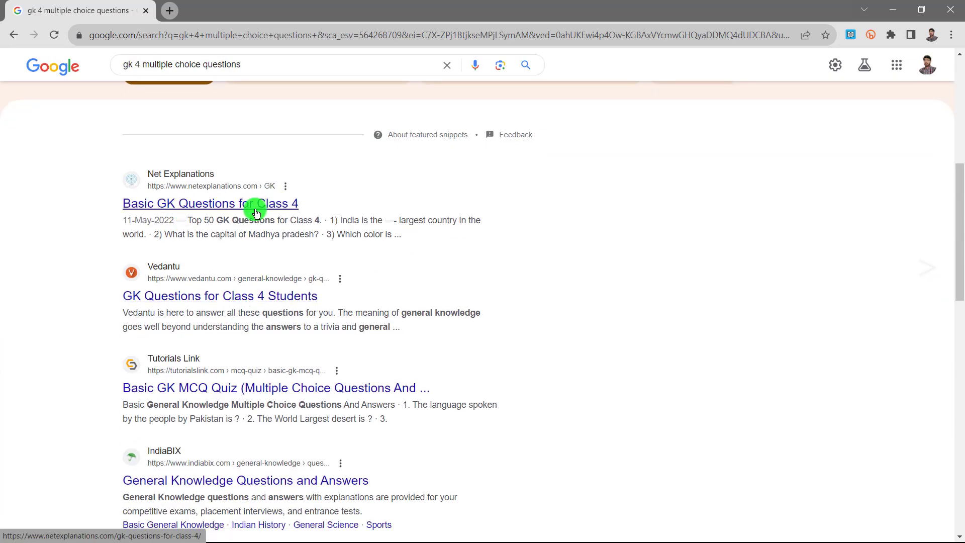
scroll(282, 236, down, 1)
scroll(308, 253, down, 2)
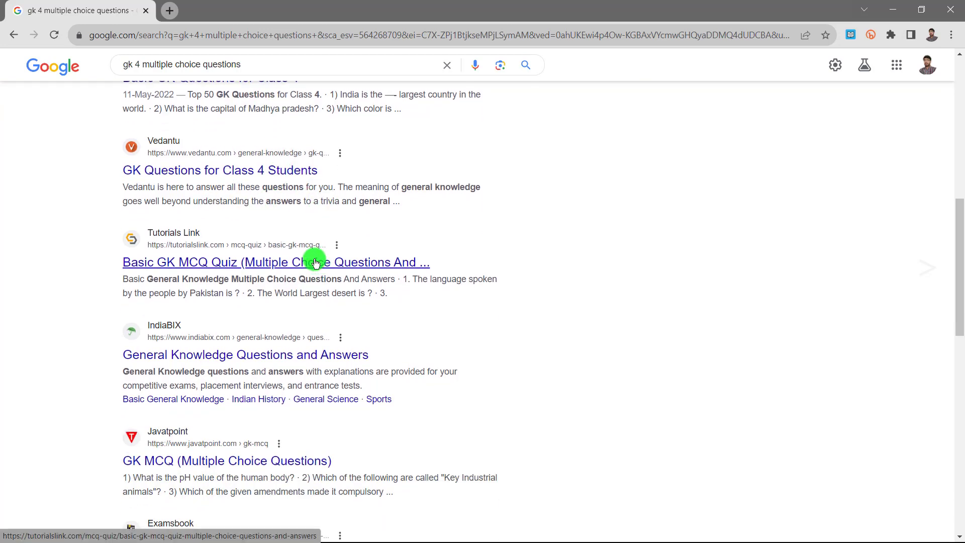
scroll(322, 302, down, 1)
scroll(281, 281, down, 3)
click(277, 279)
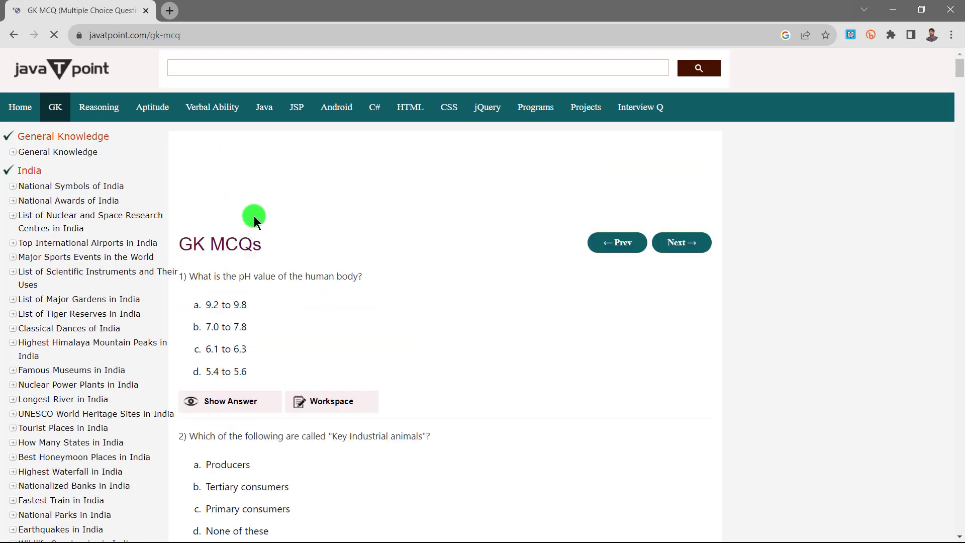
scroll(301, 251, down, 3)
scroll(305, 203, down, 2)
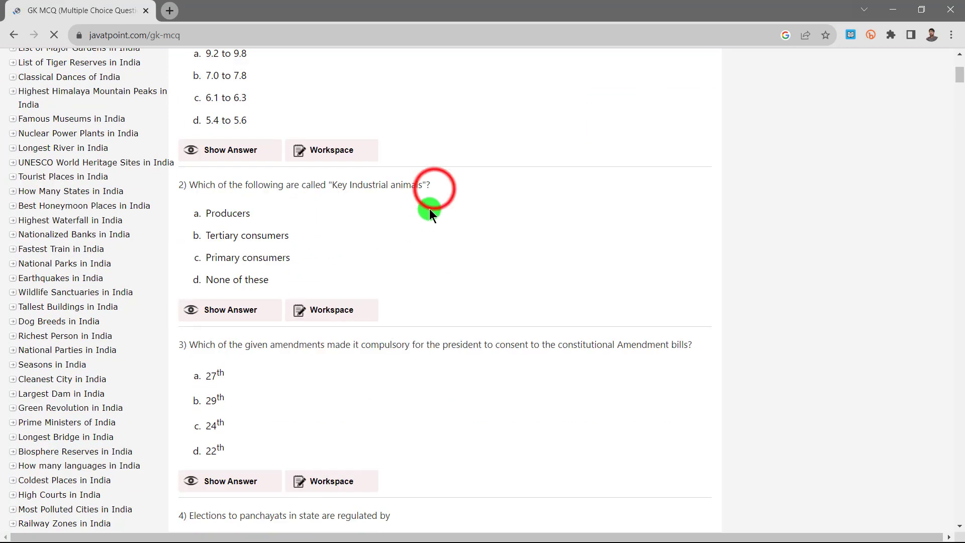
mouse_move(434, 192)
mouse_down()
mouse_move(167, 189)
mouse_move(184, 186)
mouse_up()
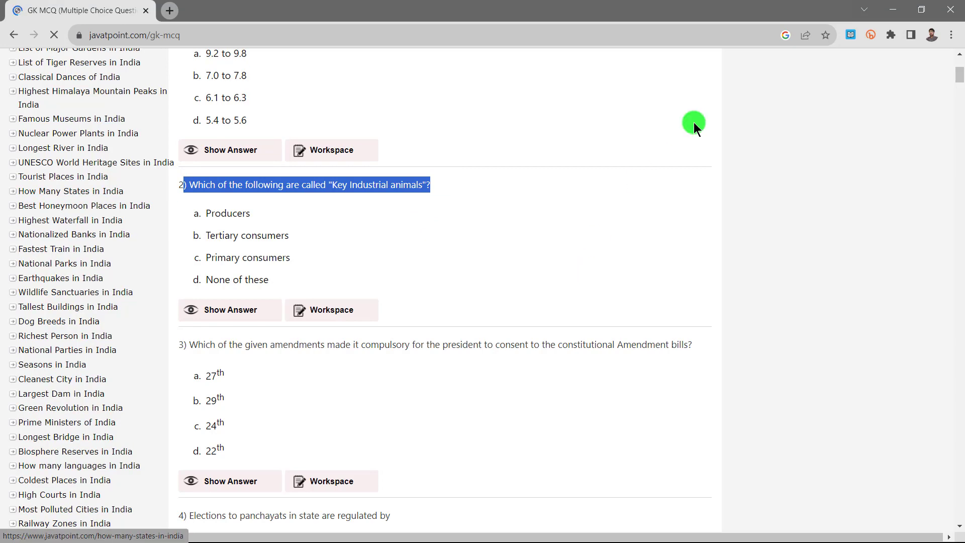
click(888, 9)
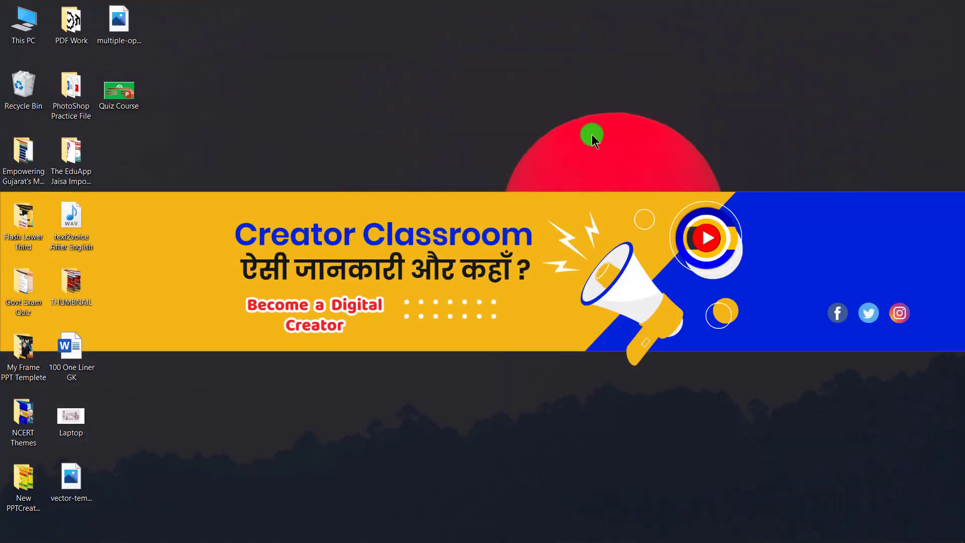
Launch PowerPoint from Start and create a blank presentation, Presentation1
click(11, 525)
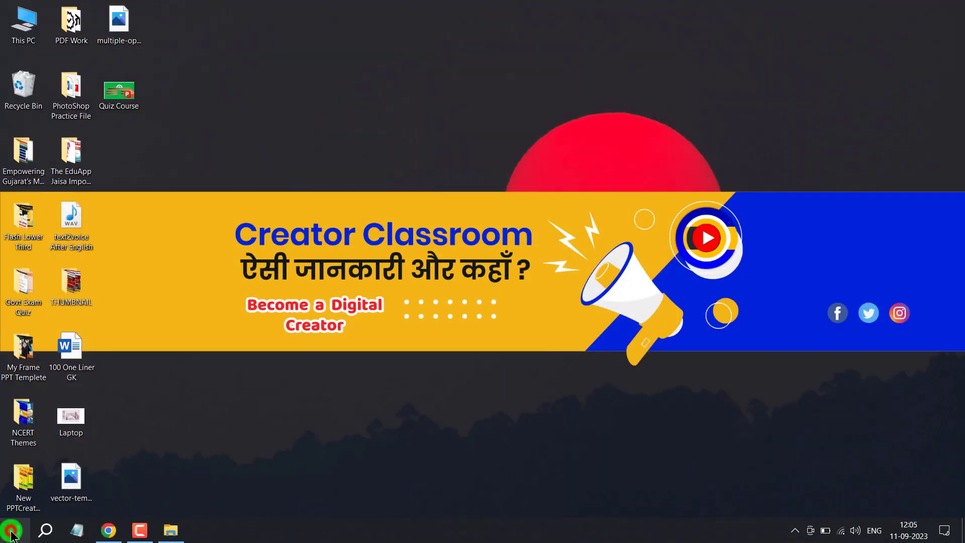
click(136, 185)
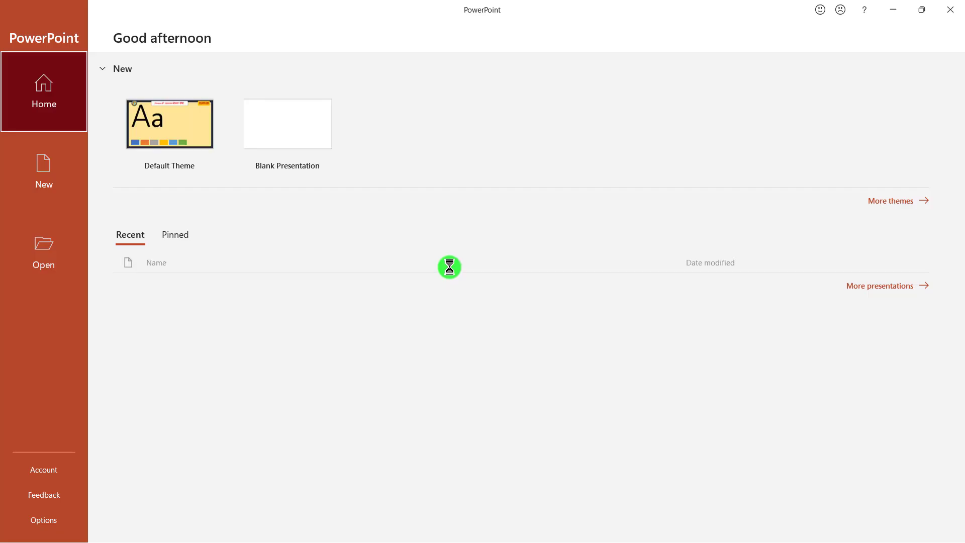
click(316, 126)
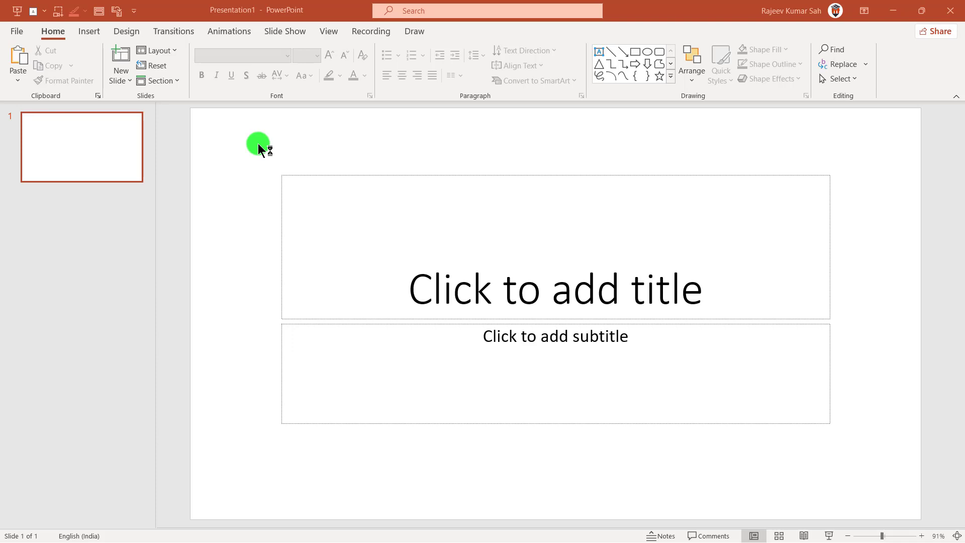
Apply the Desktop's Quiz Course file as the theme, giving a purple-to-navy gradient
click(125, 32)
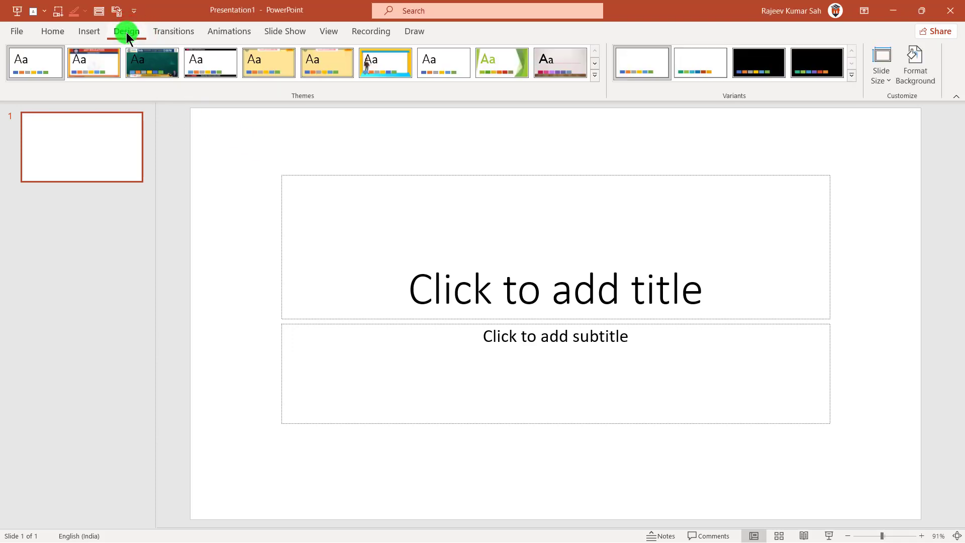
click(598, 78)
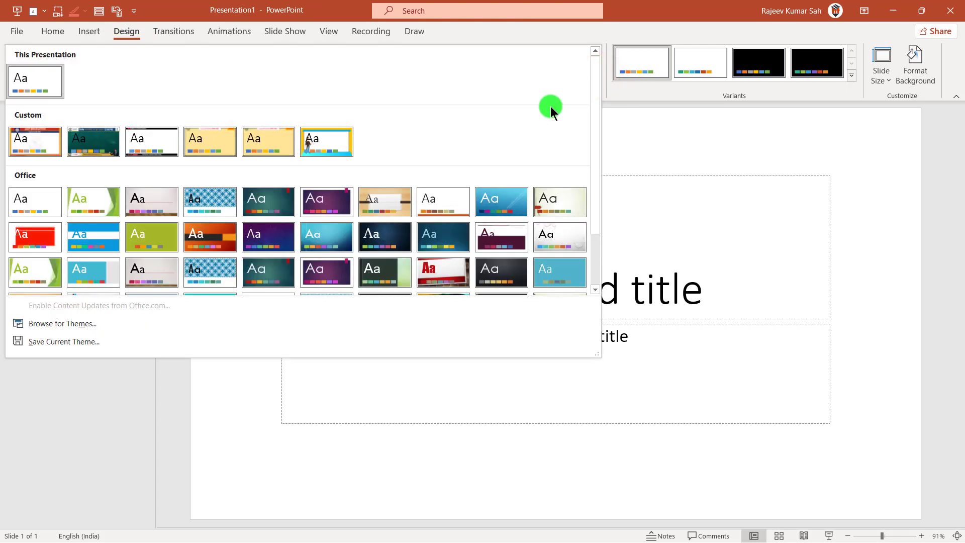
click(87, 325)
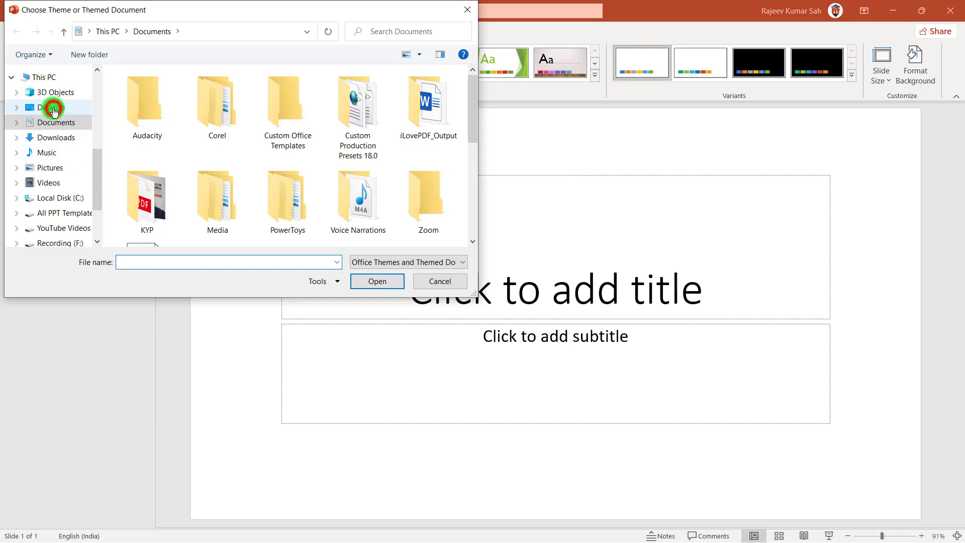
click(39, 111)
scroll(289, 90, down, 2)
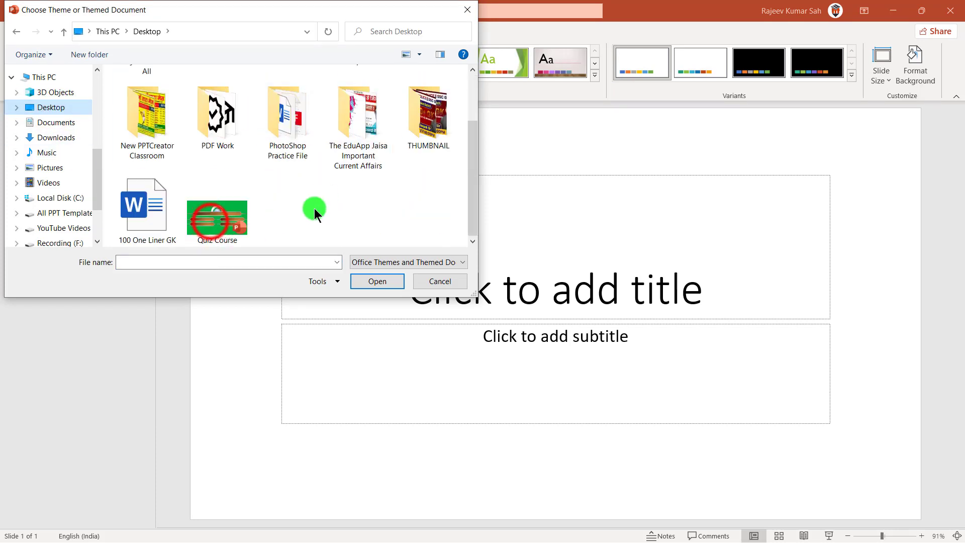
click(212, 228)
click(378, 283)
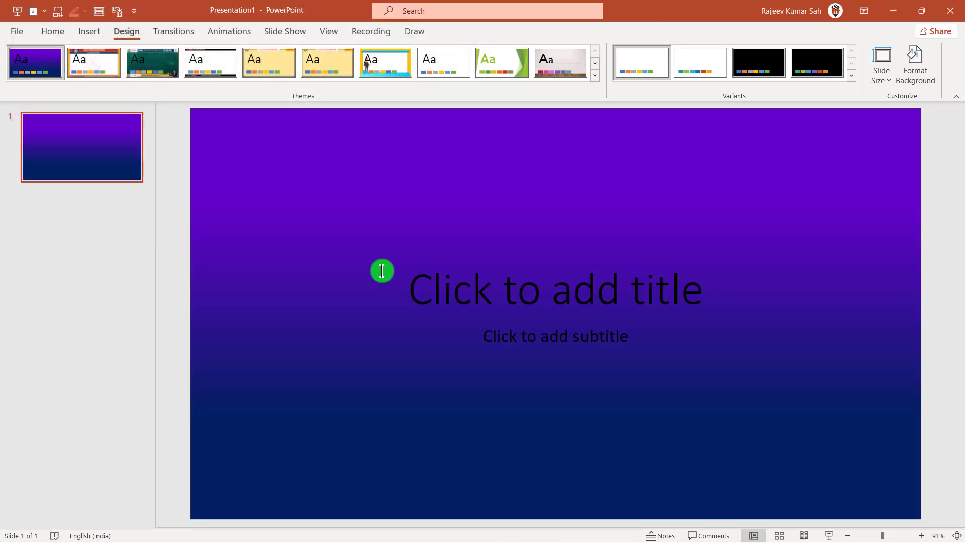
Apply the green 'A corect Answer' layout to the slide
click(47, 33)
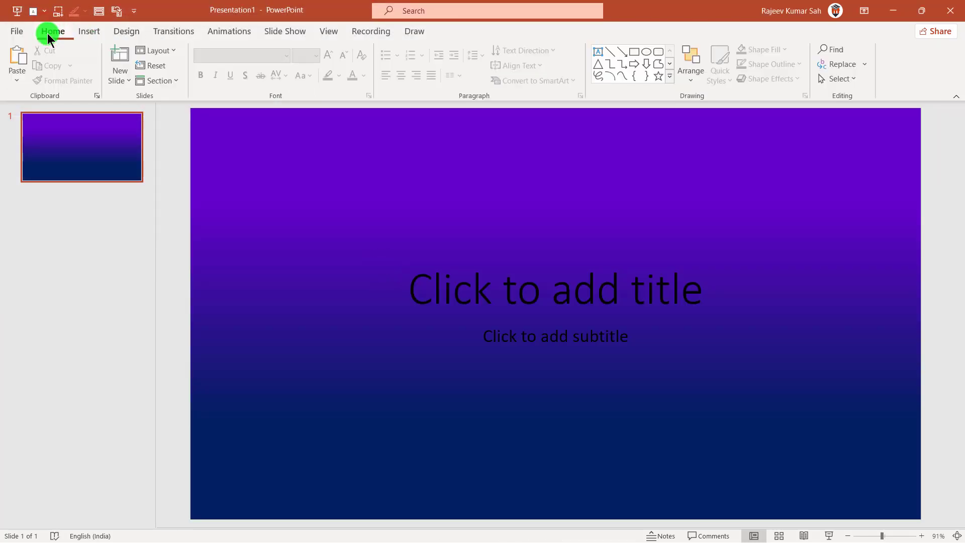
click(162, 51)
click(161, 120)
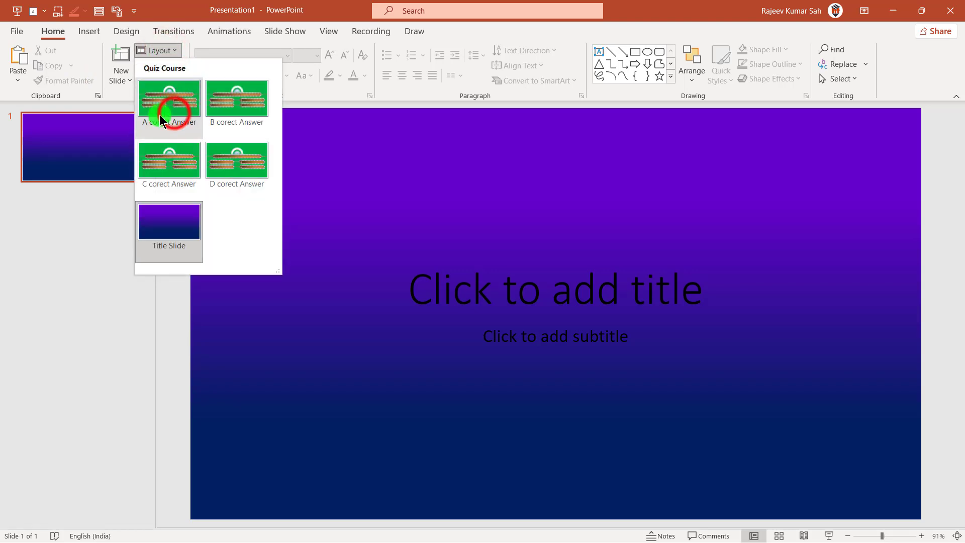
click(174, 112)
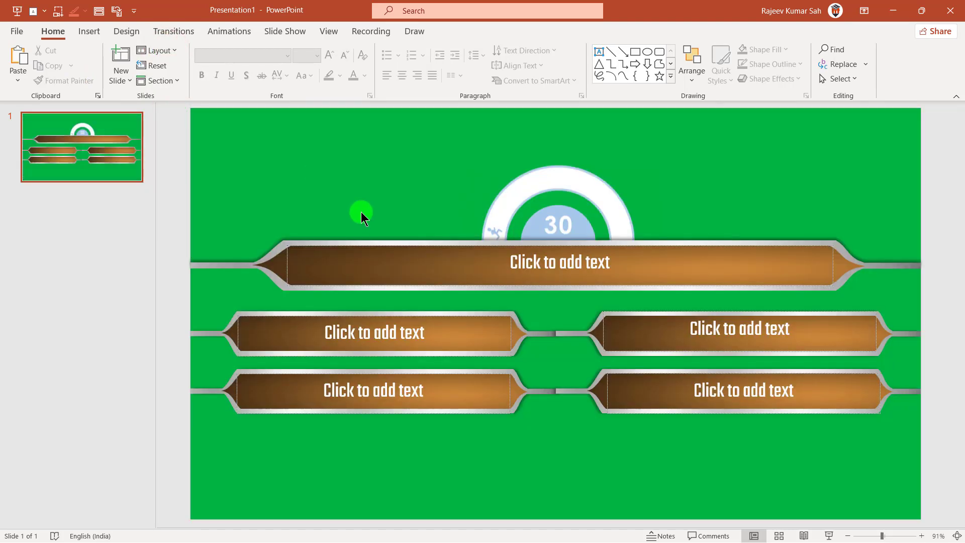
click(156, 50)
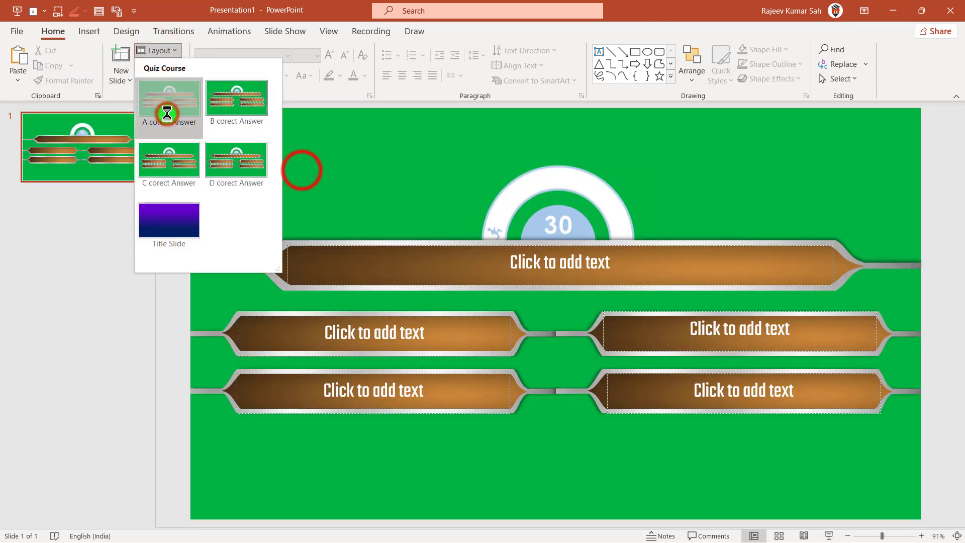
click(302, 171)
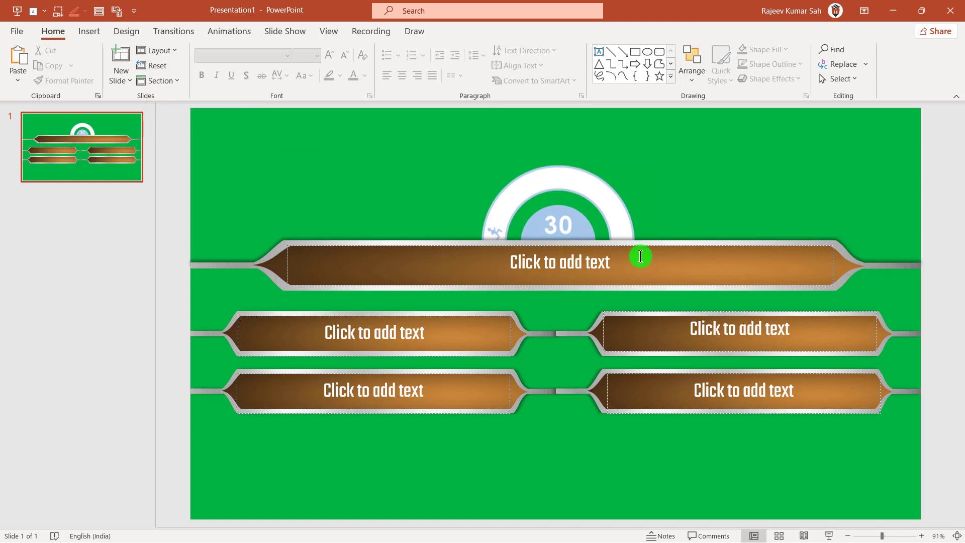
Paste the Key Industrial animals question and four answers into the bars, then reset theme fonts
click(537, 271)
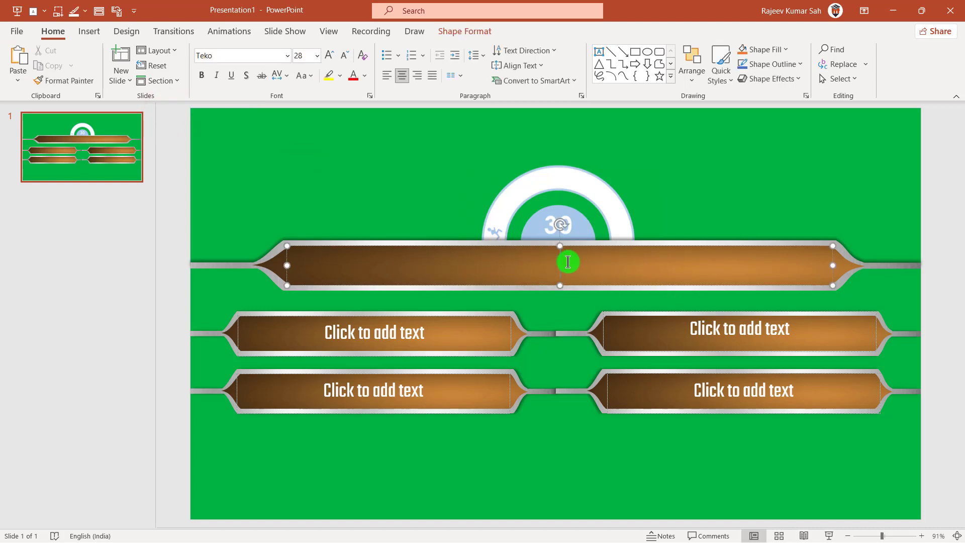
text() Which of the following are called "Key Industrial animals"?)
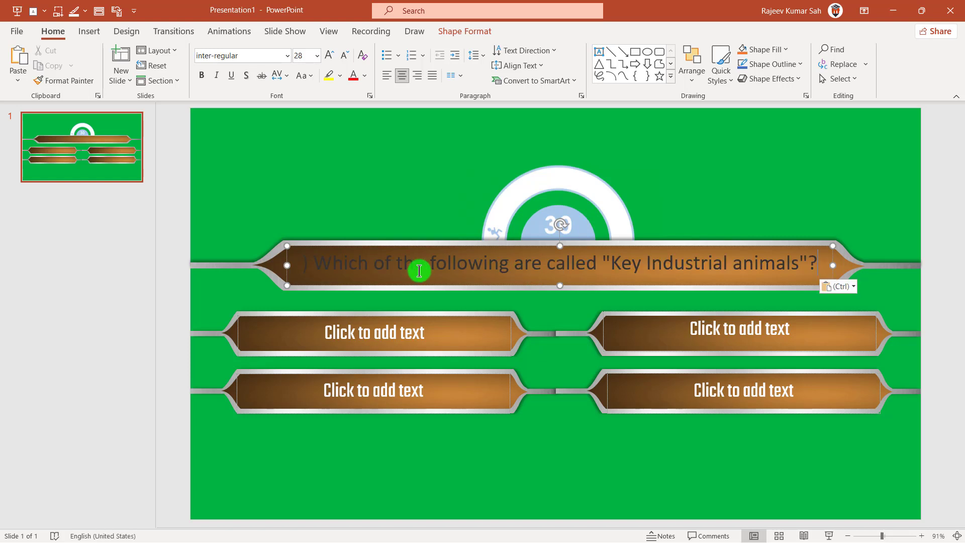
click(298, 199)
click(312, 263)
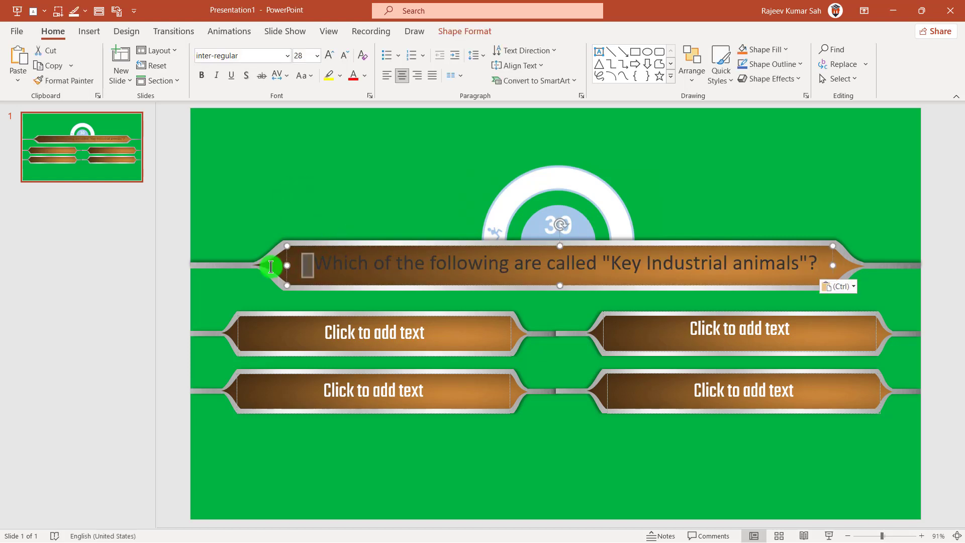
click(305, 189)
click(392, 342)
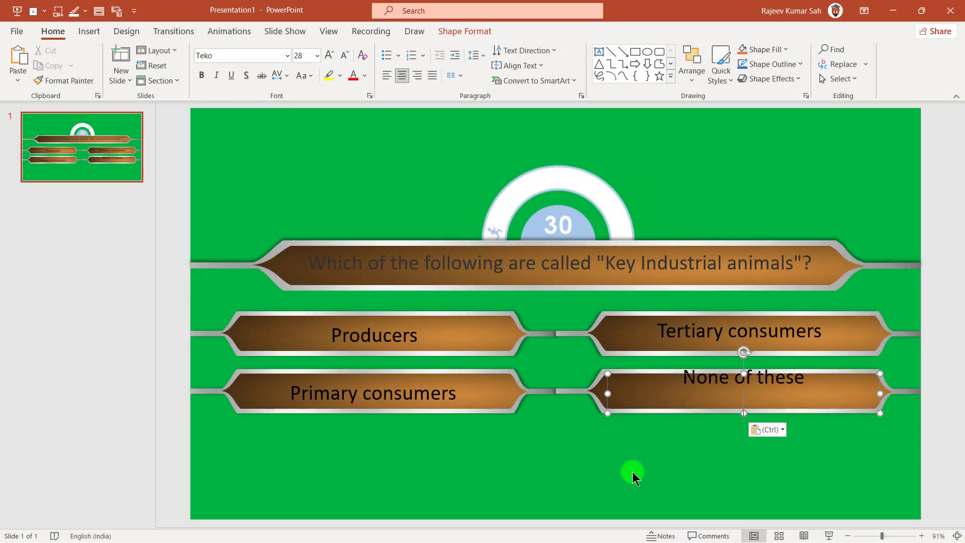
click(564, 481)
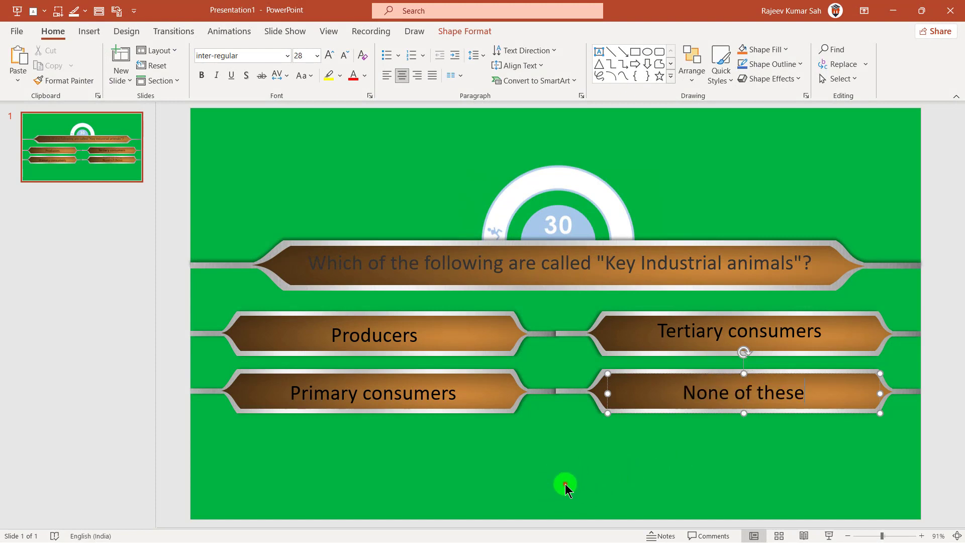
click(566, 425)
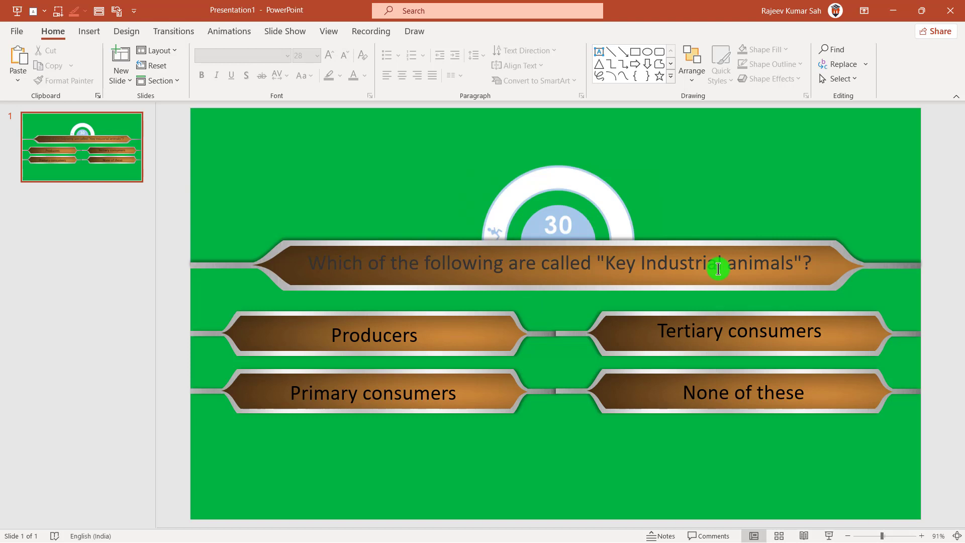
click(157, 66)
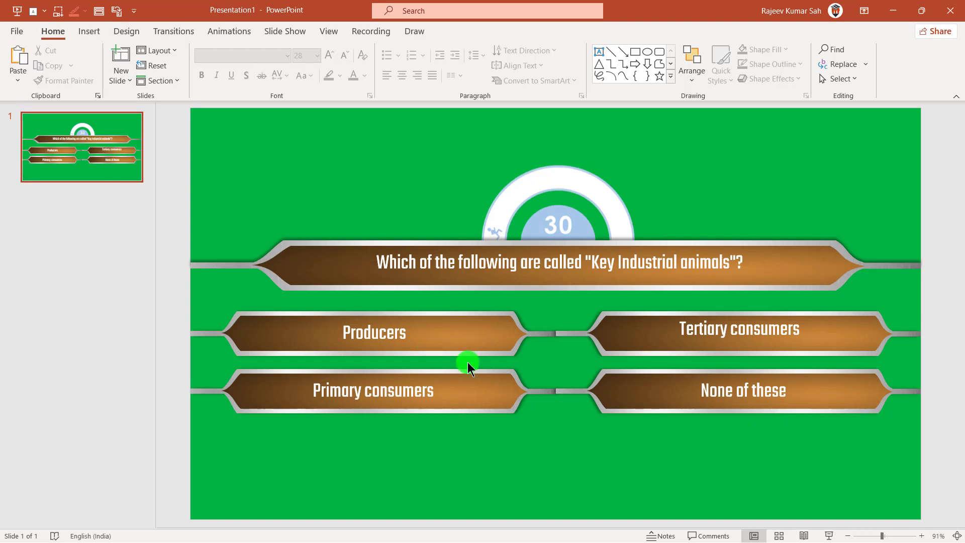
key(alt+Tab)
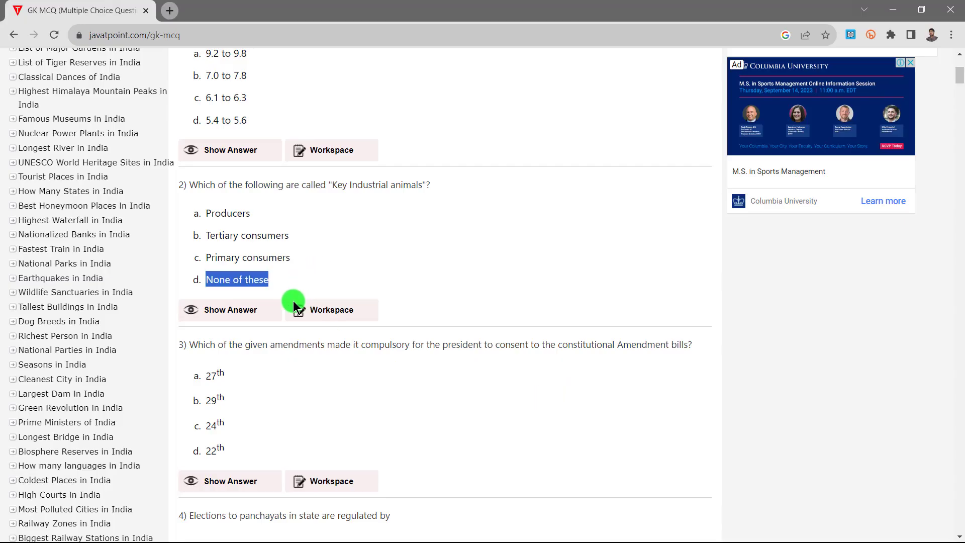
Reveal question 2's answer on Javatpoint: c, Primary consumers, with its explanation
click(224, 317)
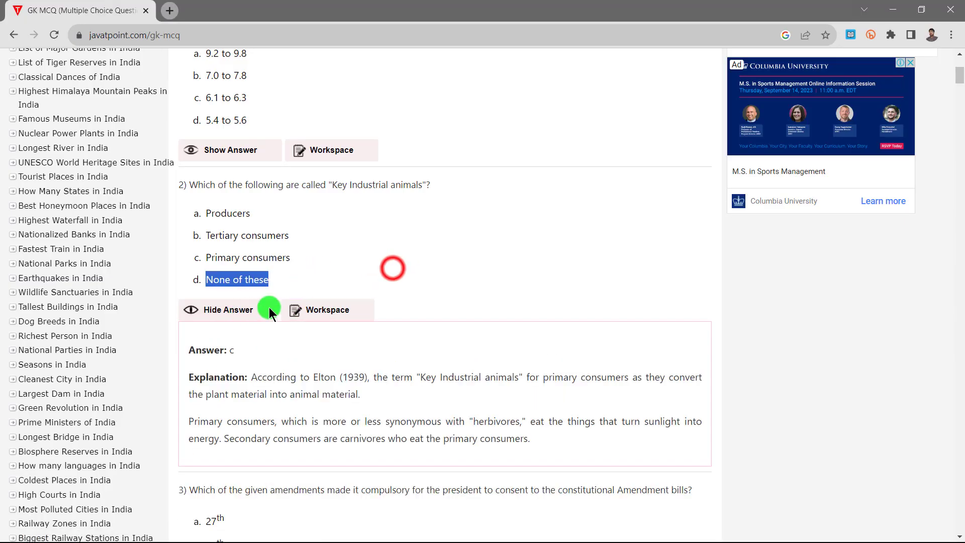
click(393, 267)
scroll(326, 376, down, 1)
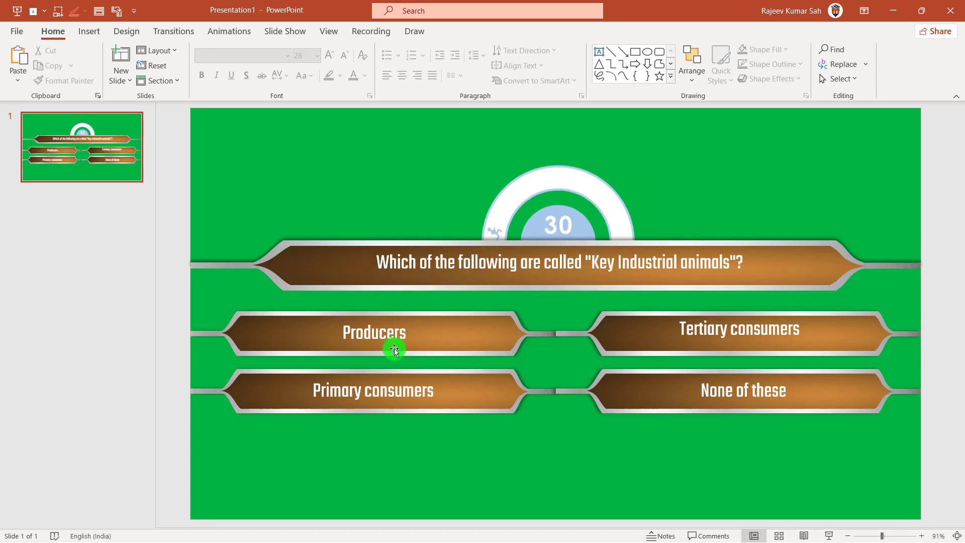
Browse the quiz layouts, duplicate slide 1, then delete the duplicate
click(171, 50)
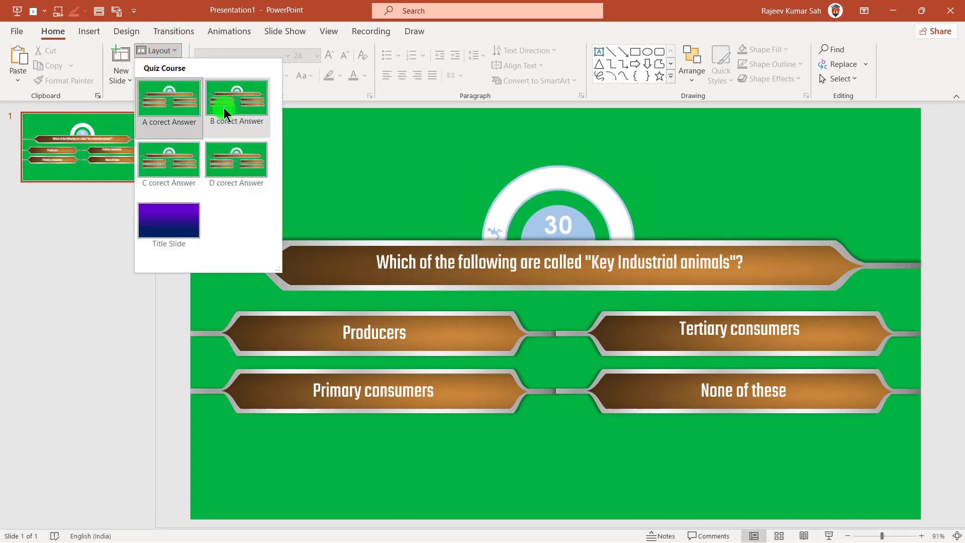
click(162, 160)
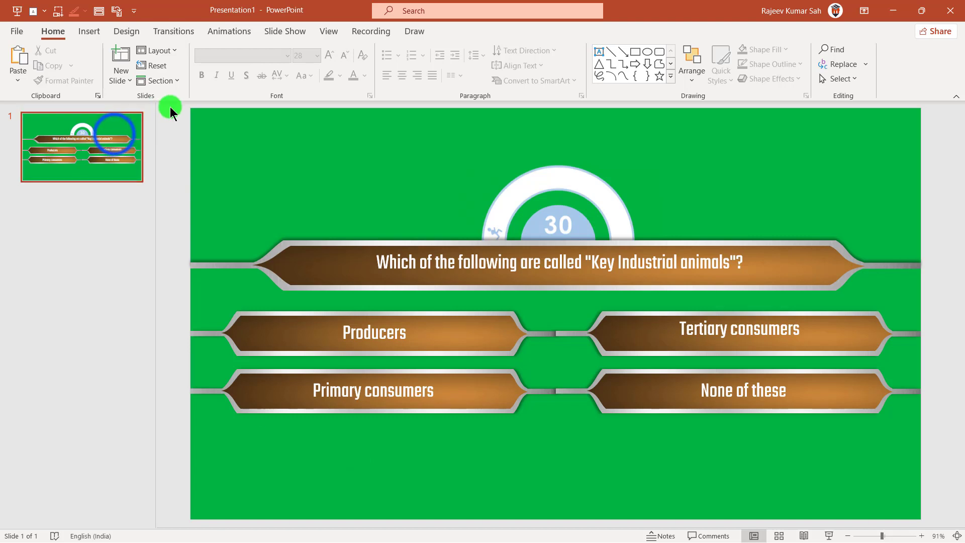
right_click(113, 133)
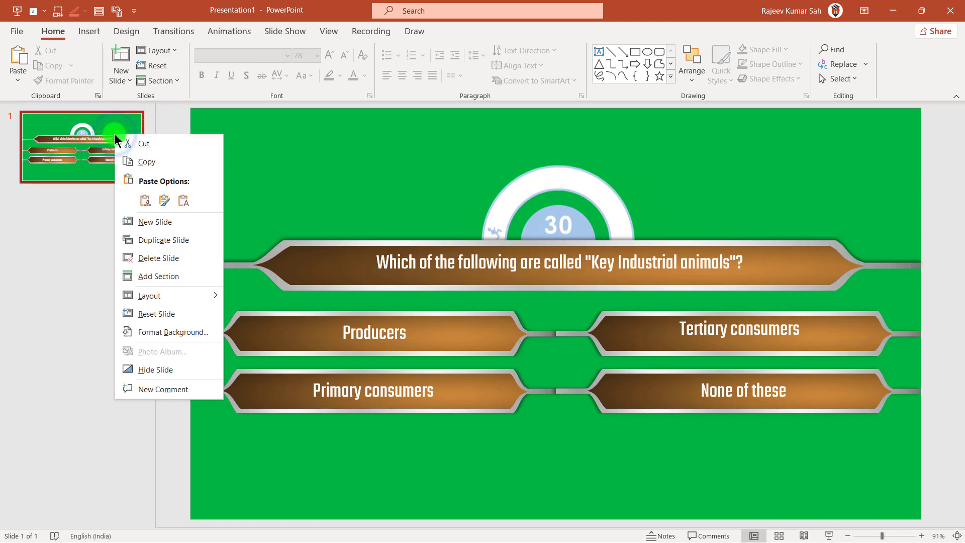
click(179, 243)
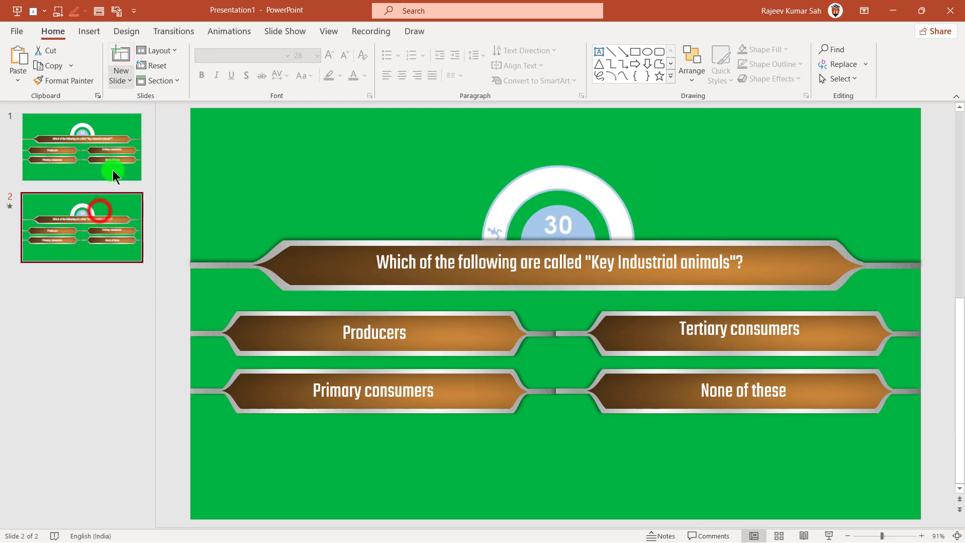
click(99, 210)
key(Delete)
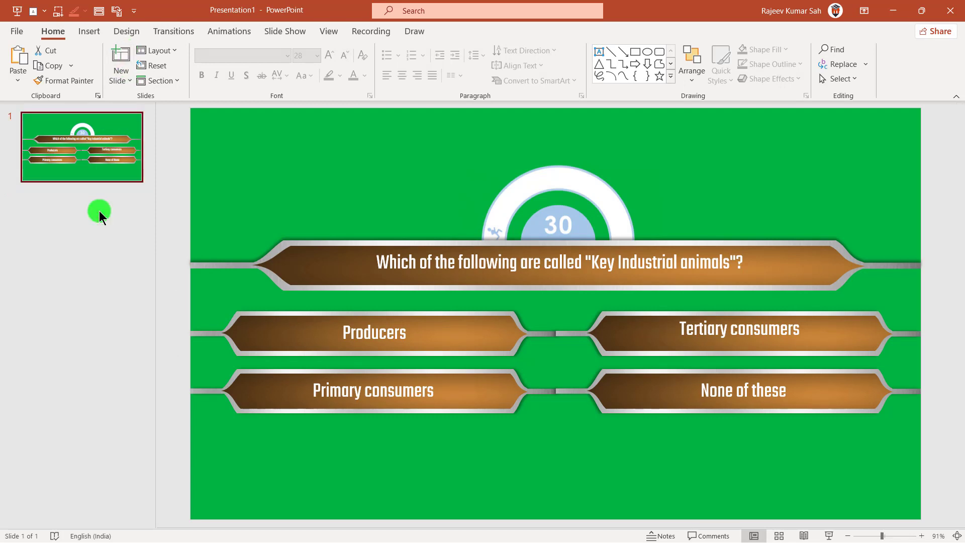
Add a new green quiz slide 2 with empty question and answer bars and check its layout
click(119, 53)
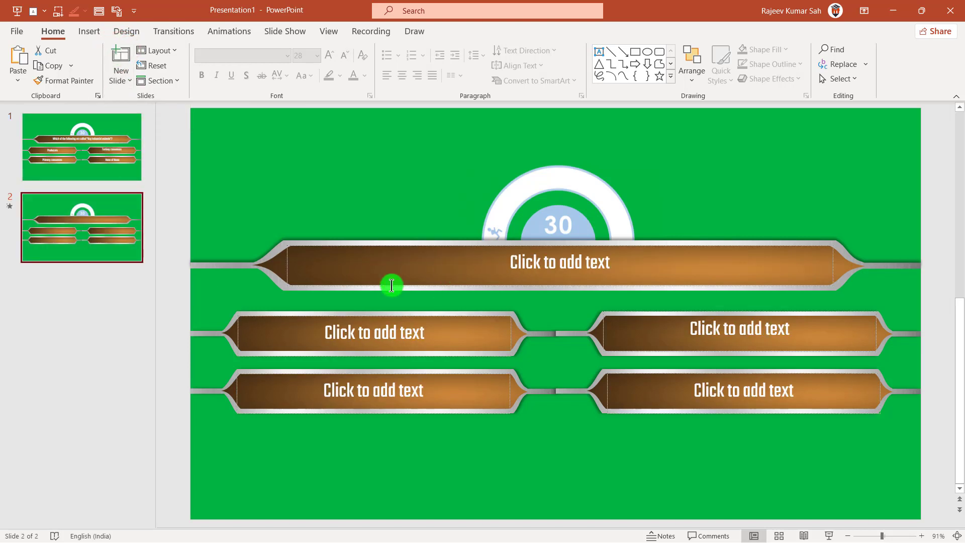
click(534, 267)
click(71, 157)
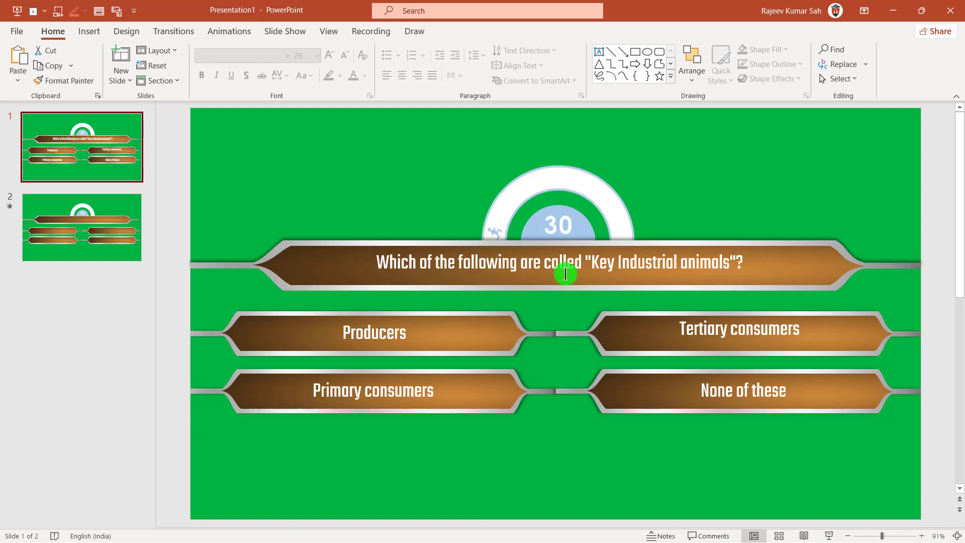
click(59, 232)
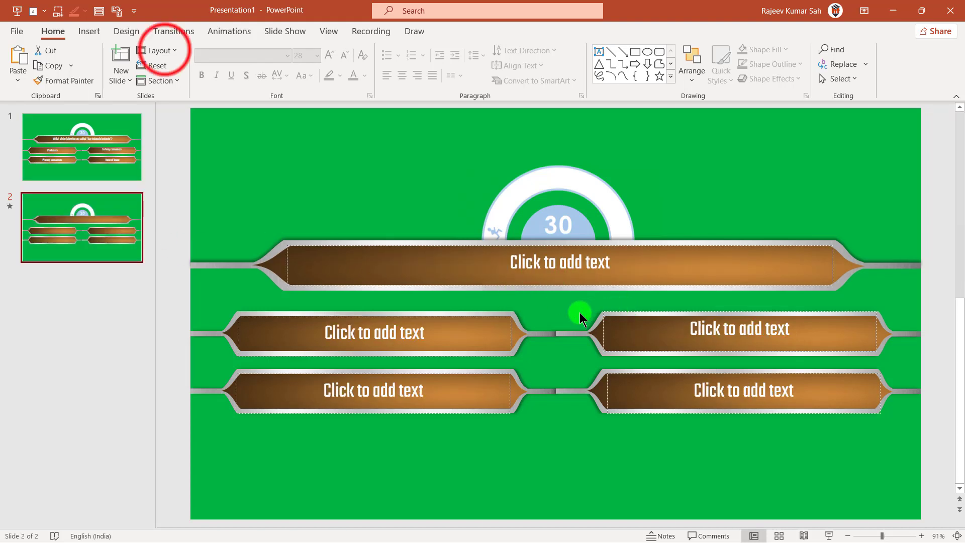
click(164, 51)
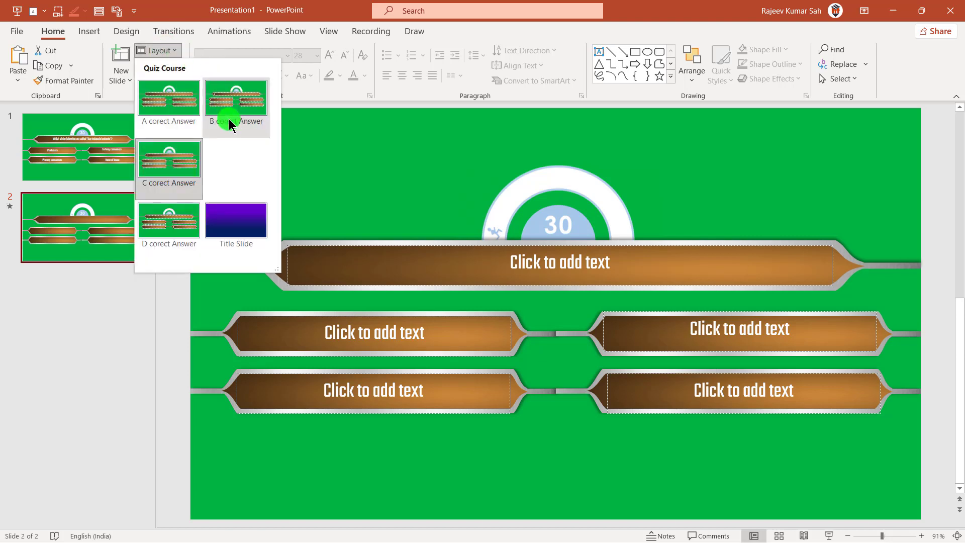
click(401, 155)
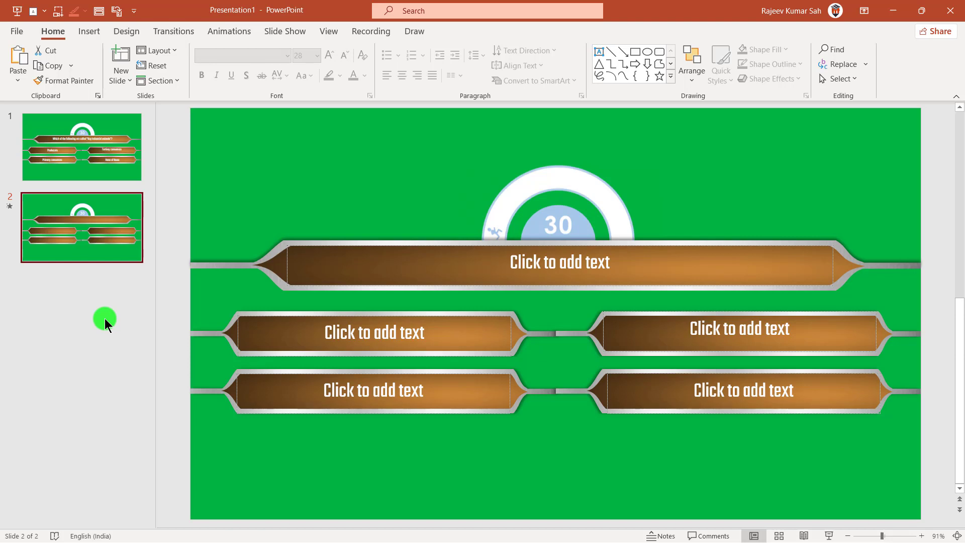
click(284, 32)
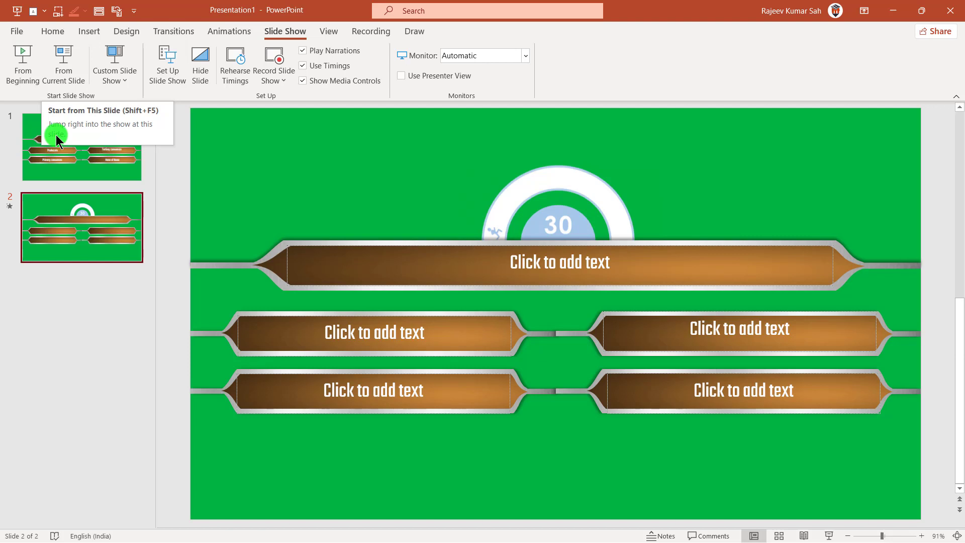
click(32, 66)
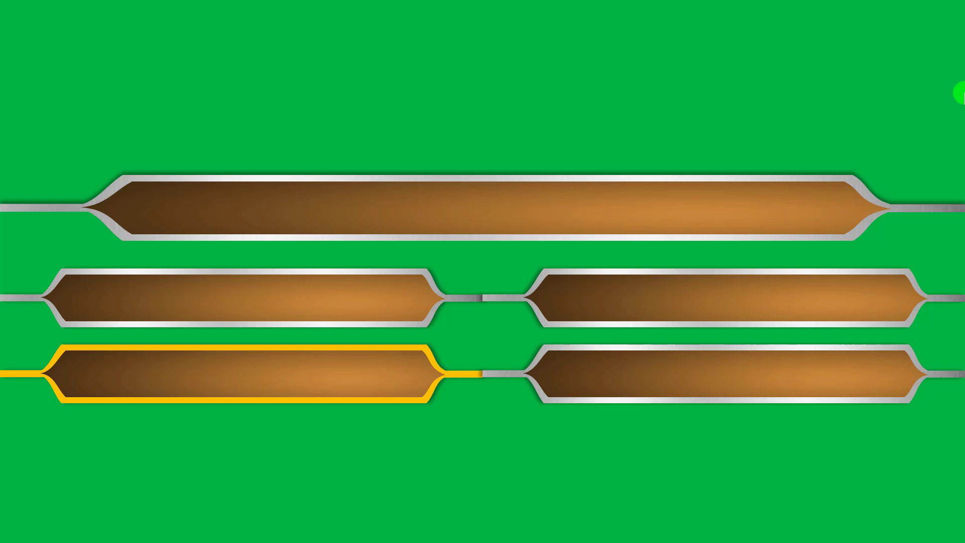
key(Escape)
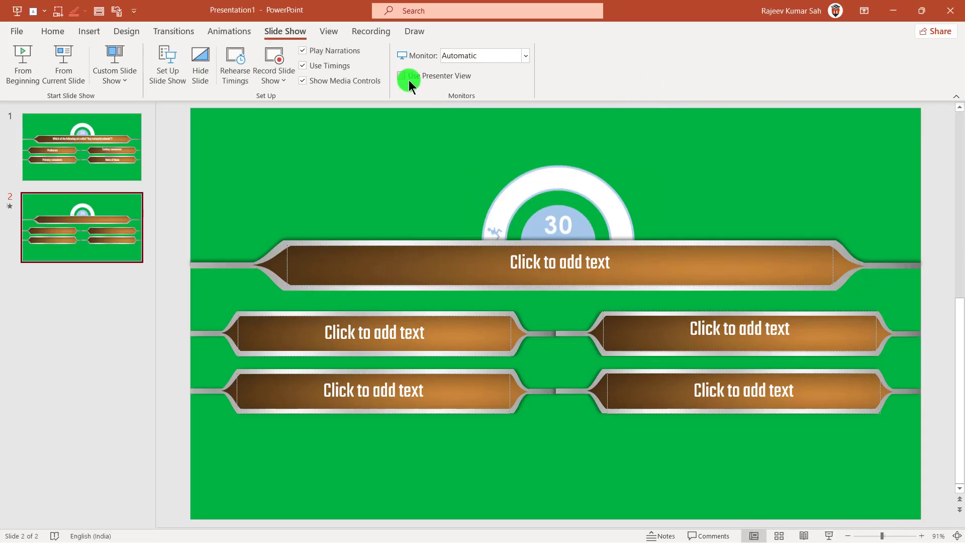
In Slide Master, set the first quiz layout's timer video to start Automatically
click(327, 32)
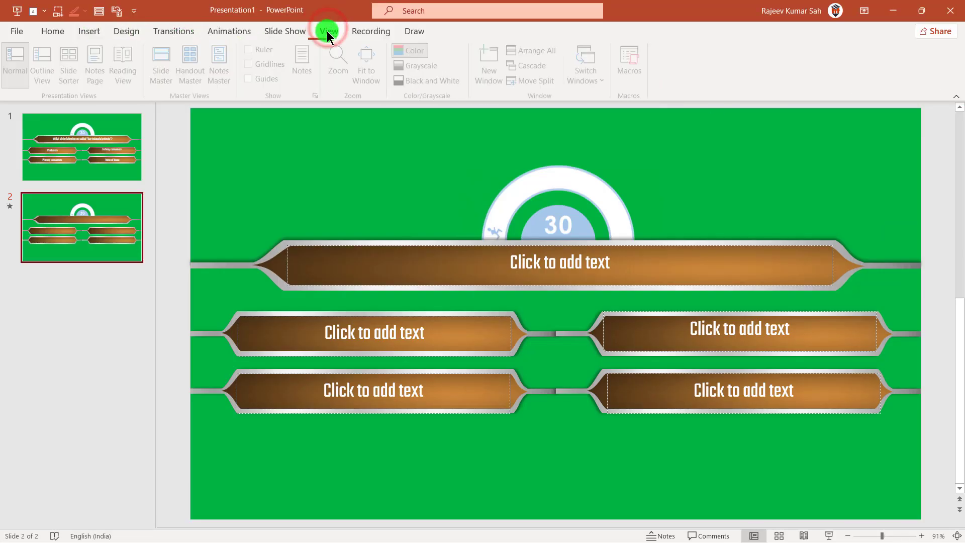
click(161, 61)
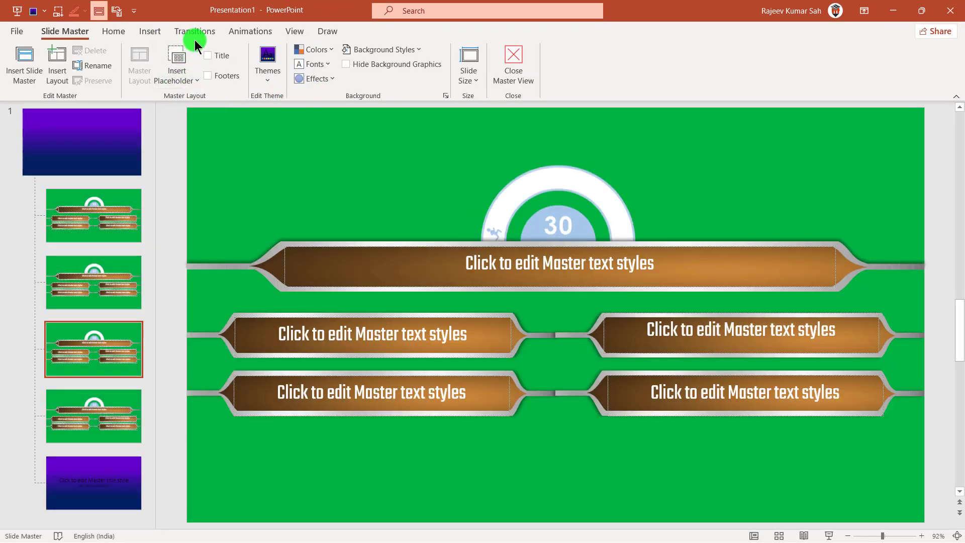
click(124, 219)
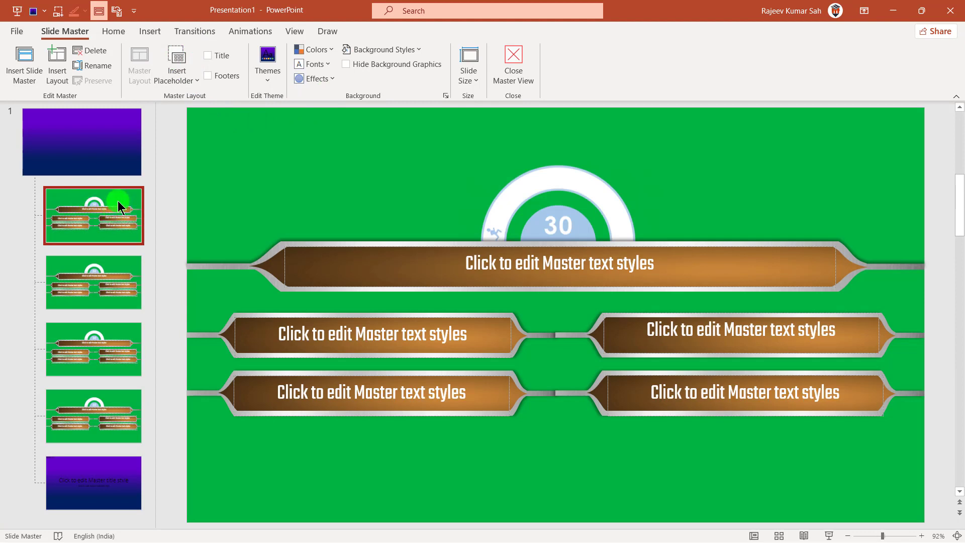
click(578, 178)
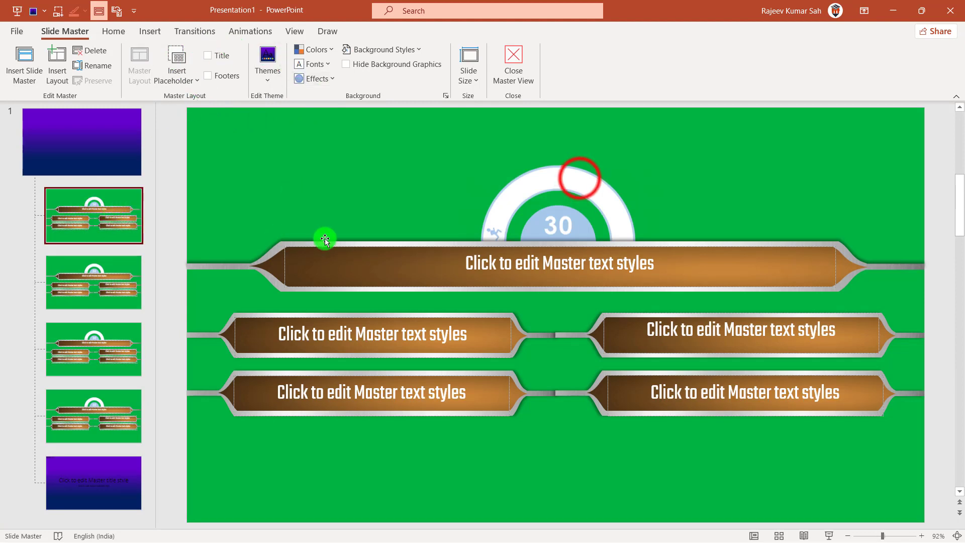
click(595, 178)
click(429, 32)
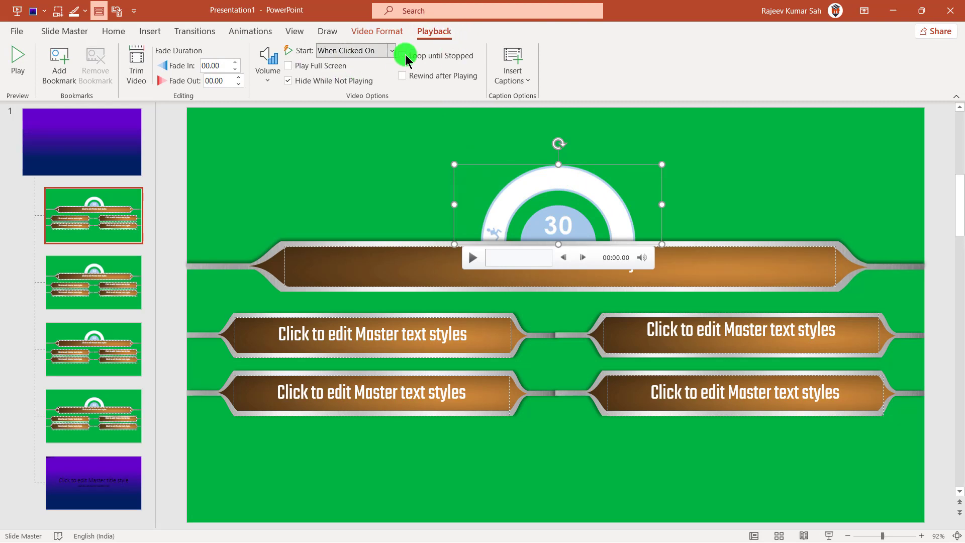
click(381, 53)
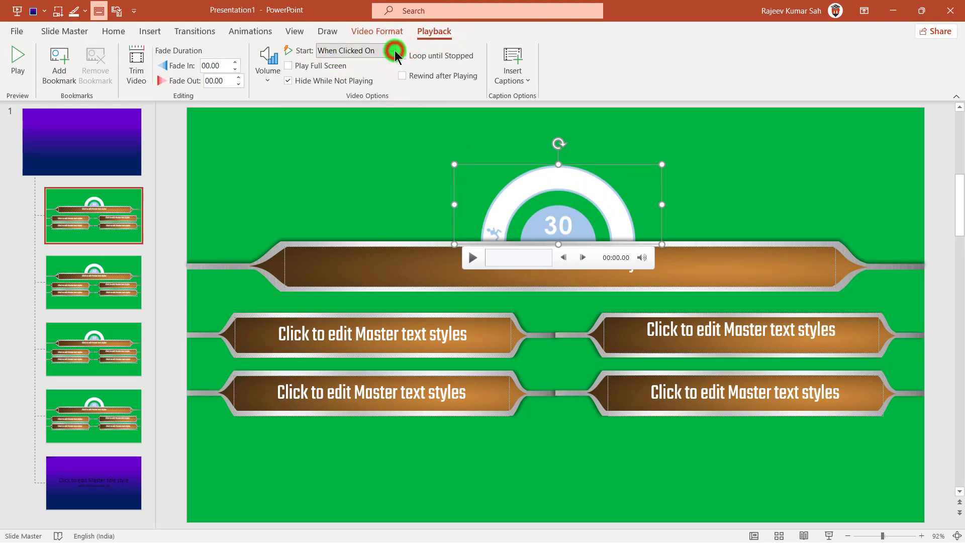
click(391, 51)
click(368, 82)
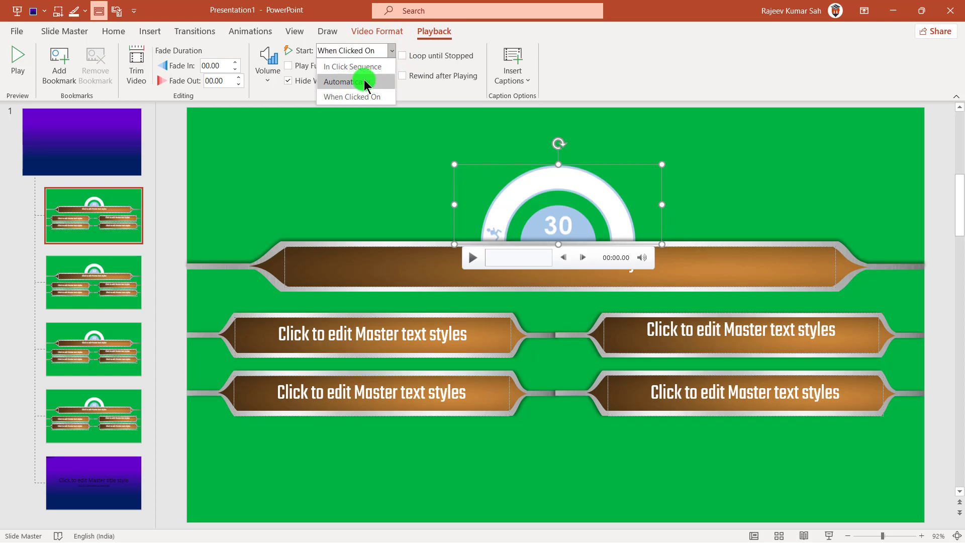
click(367, 81)
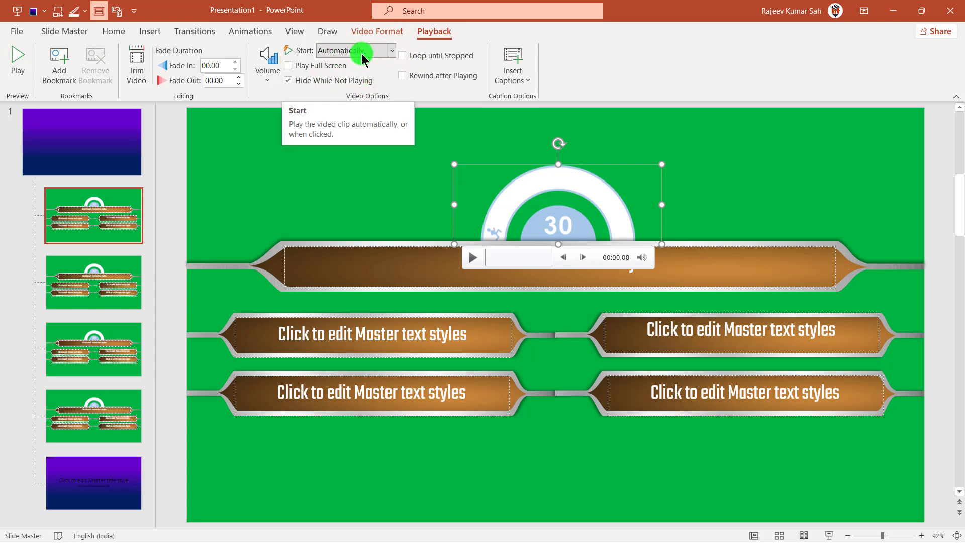
Set the timer videos on the next quiz layouts to start Automatically too
click(60, 300)
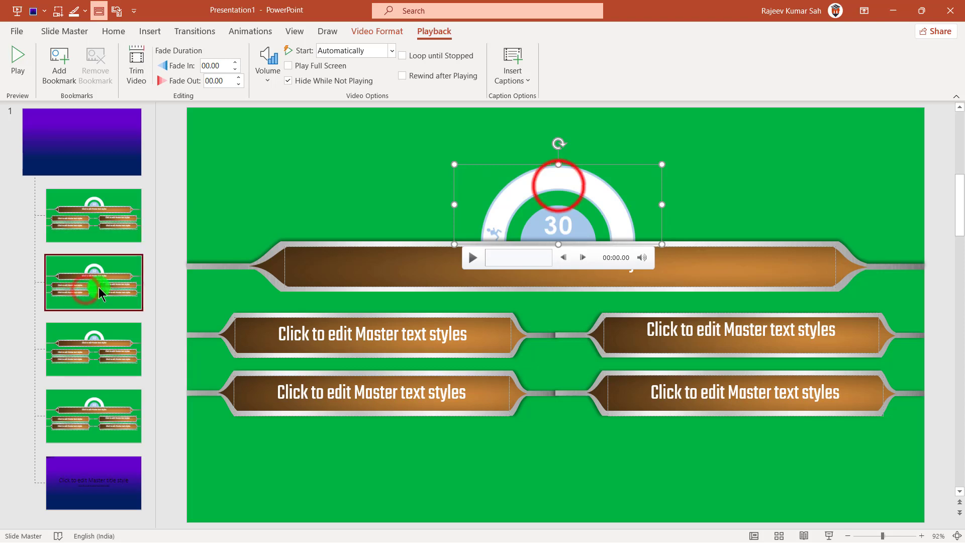
click(556, 182)
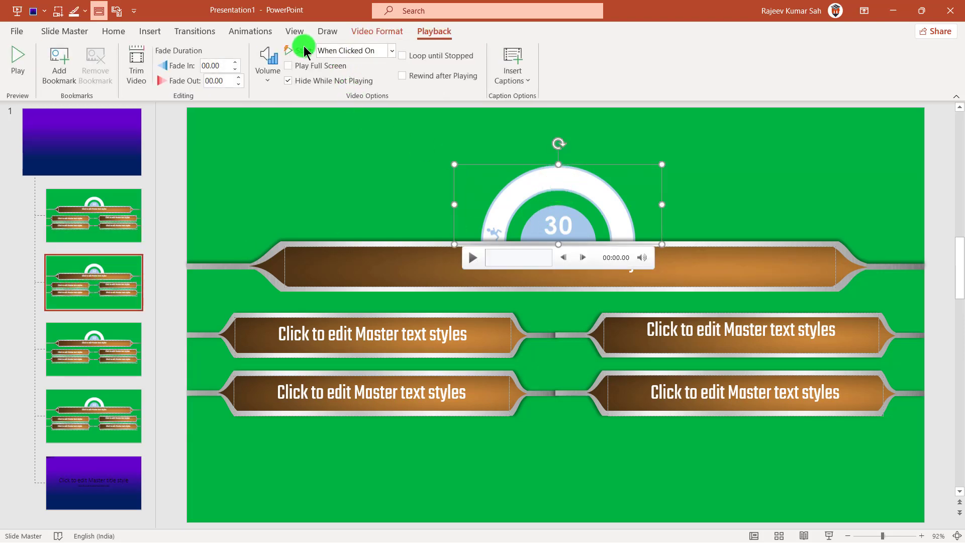
click(392, 50)
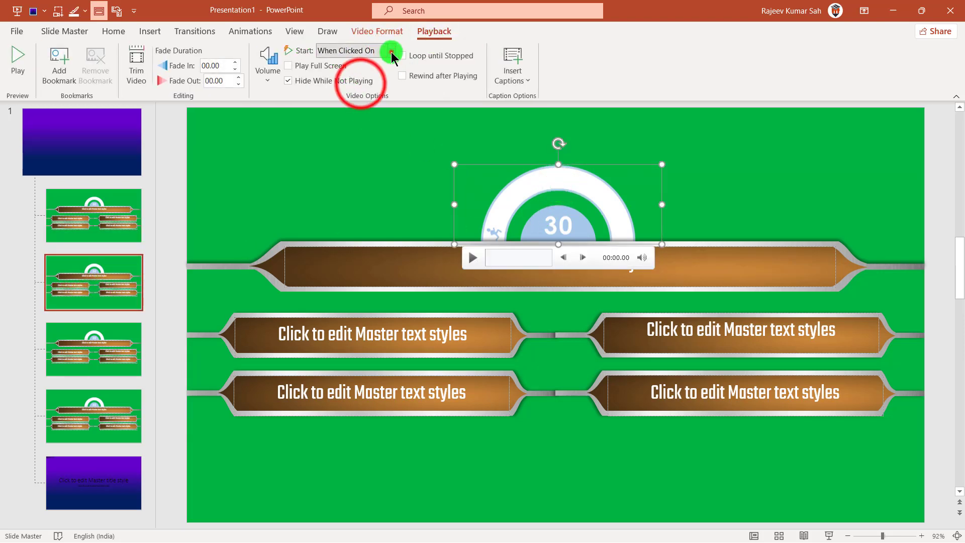
click(361, 85)
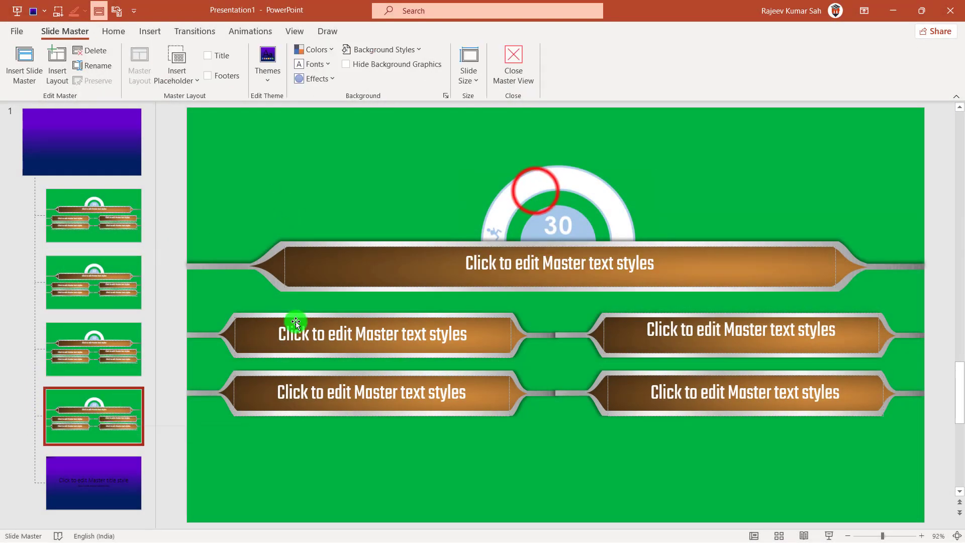
click(535, 191)
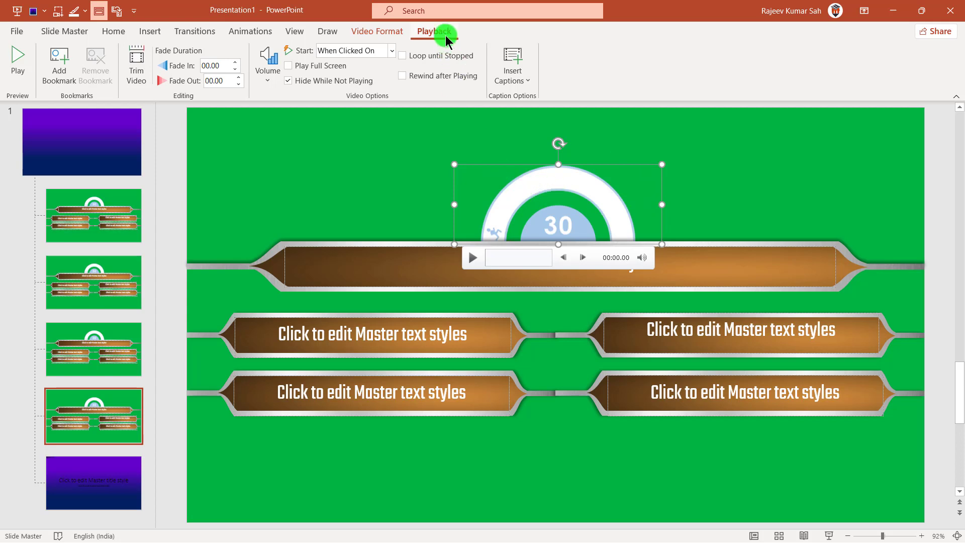
click(392, 50)
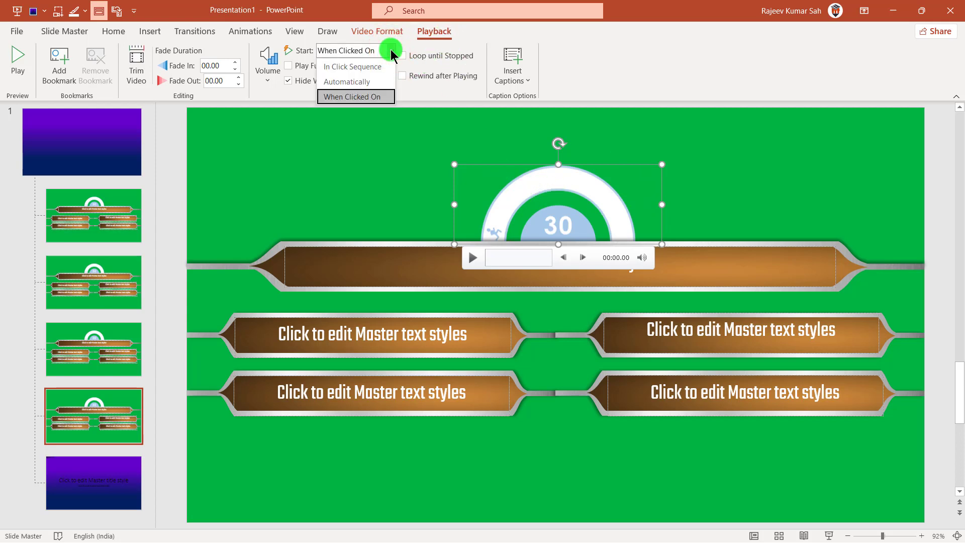
click(352, 86)
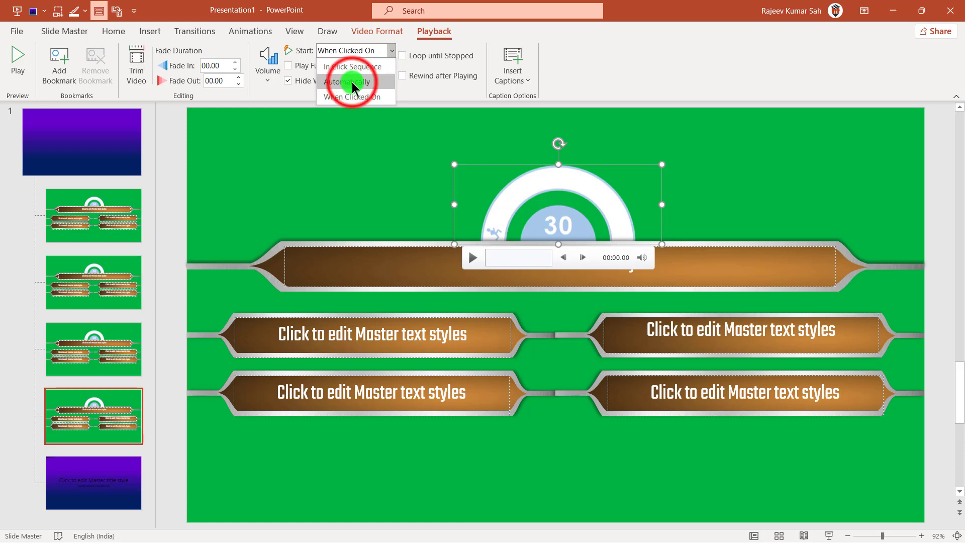
Close Master View, play the quiz from the beginning to watch the timer, then exit with Esc
click(326, 162)
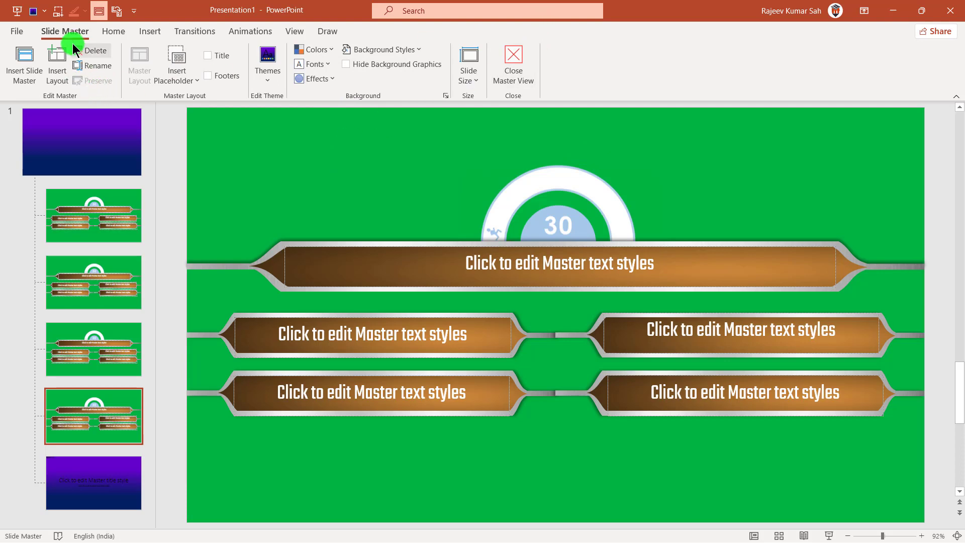
click(513, 63)
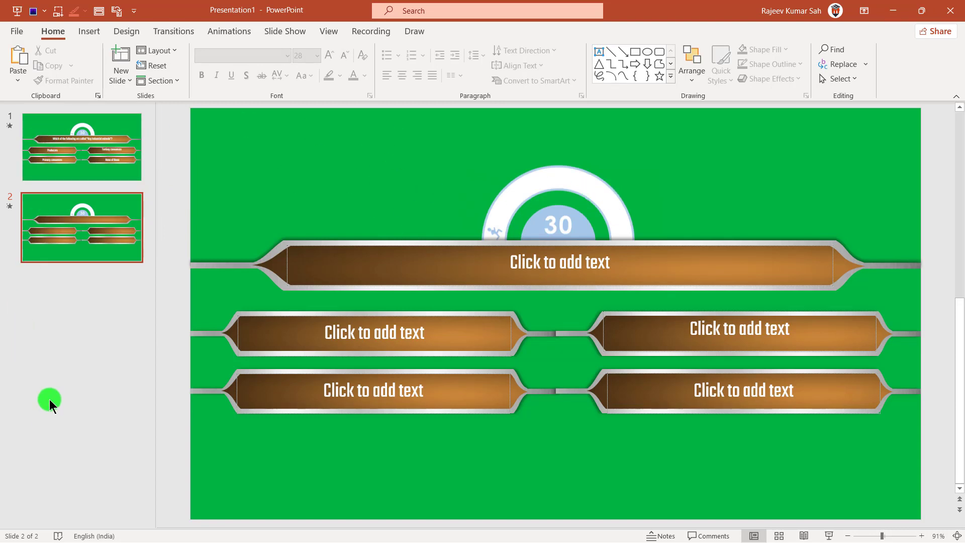
click(293, 32)
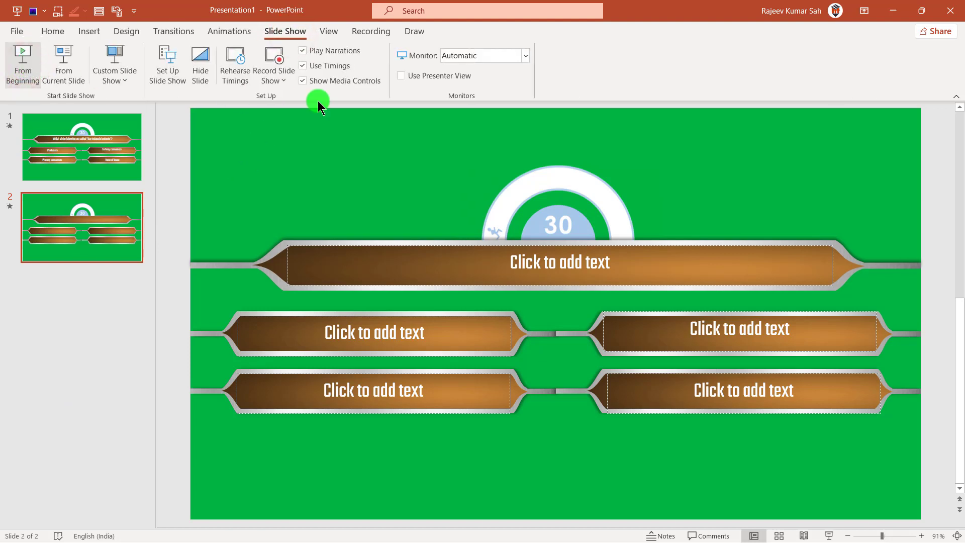
key(F5)
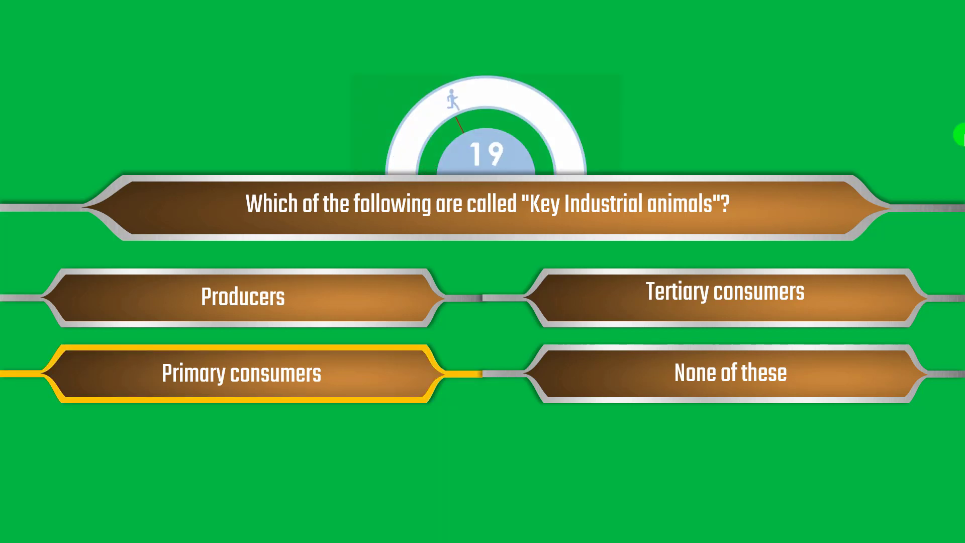
key(Escape)
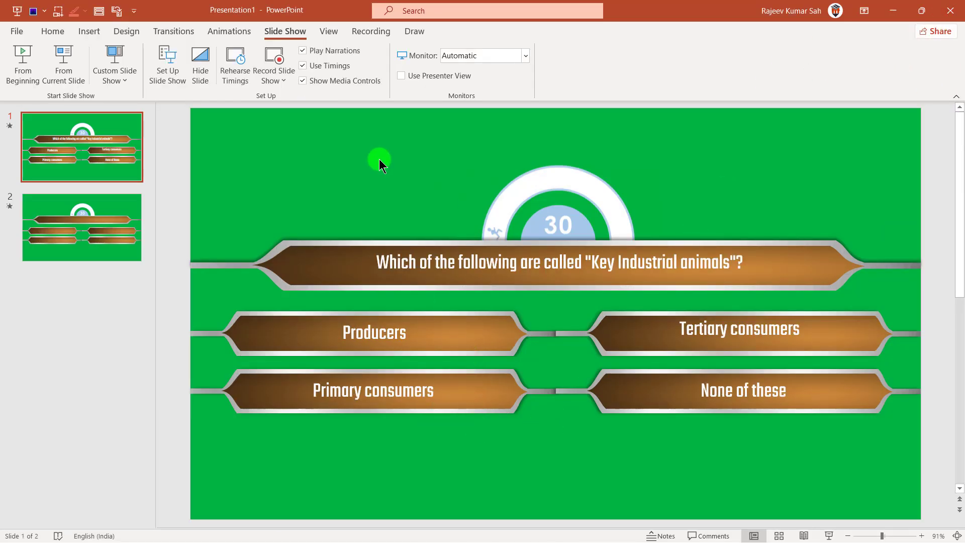
Open the first quiz layout in Slide Master and show its Animation Pane
click(226, 29)
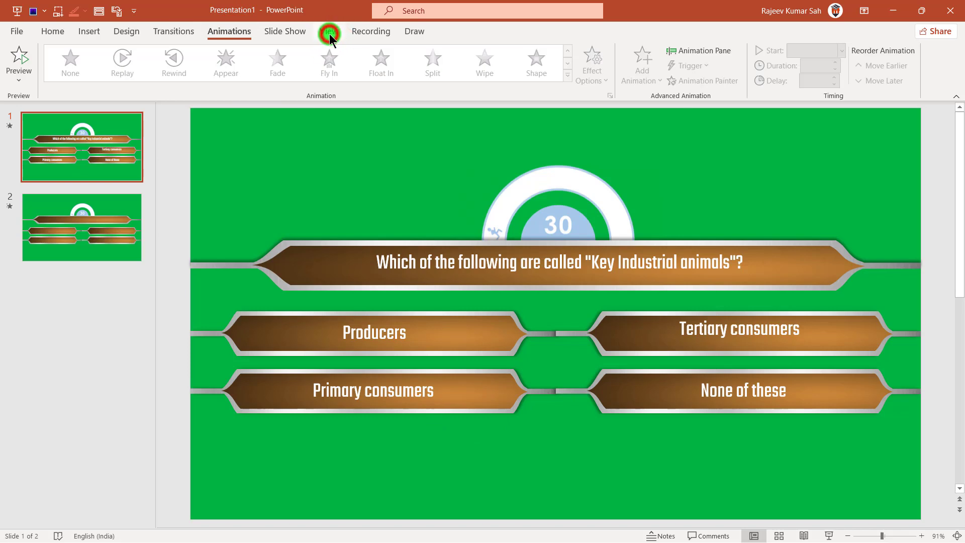
click(329, 34)
click(165, 70)
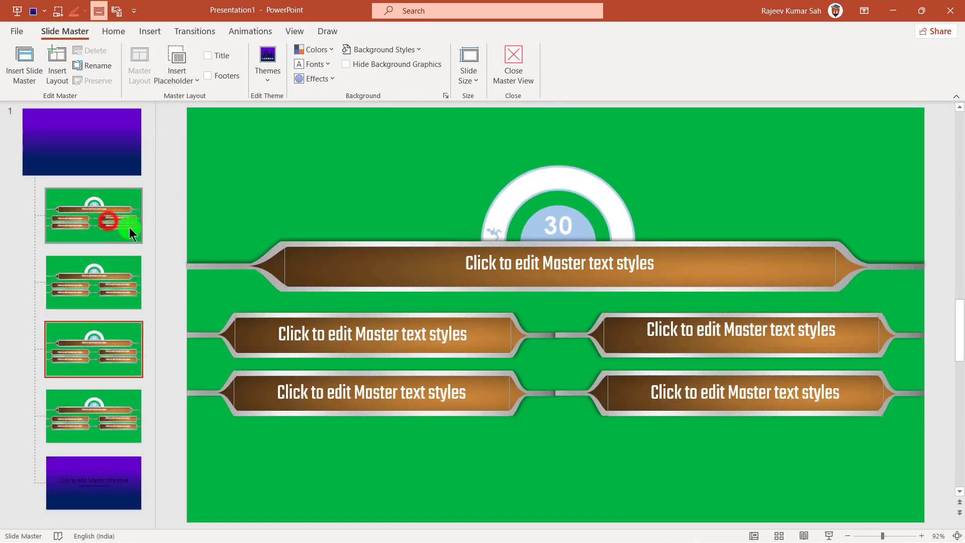
click(108, 221)
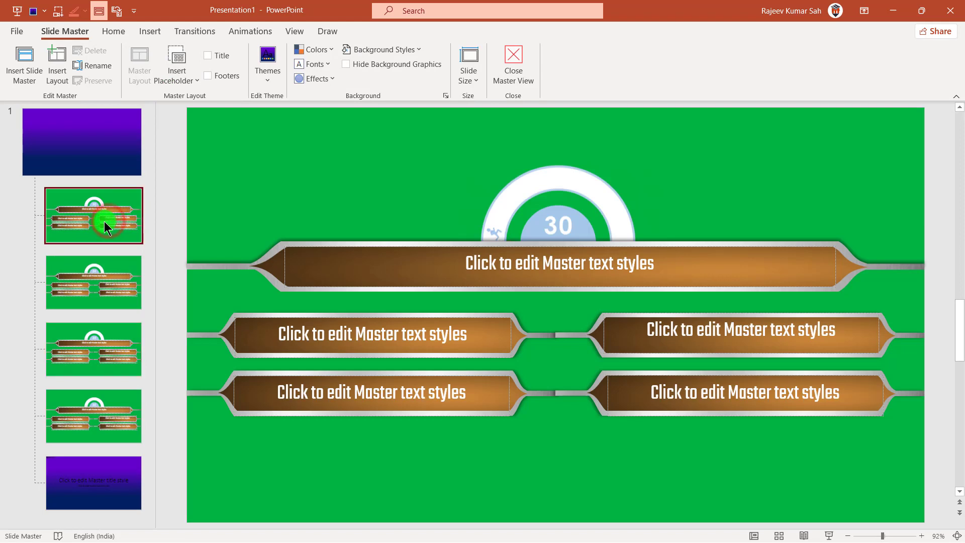
click(251, 34)
click(696, 50)
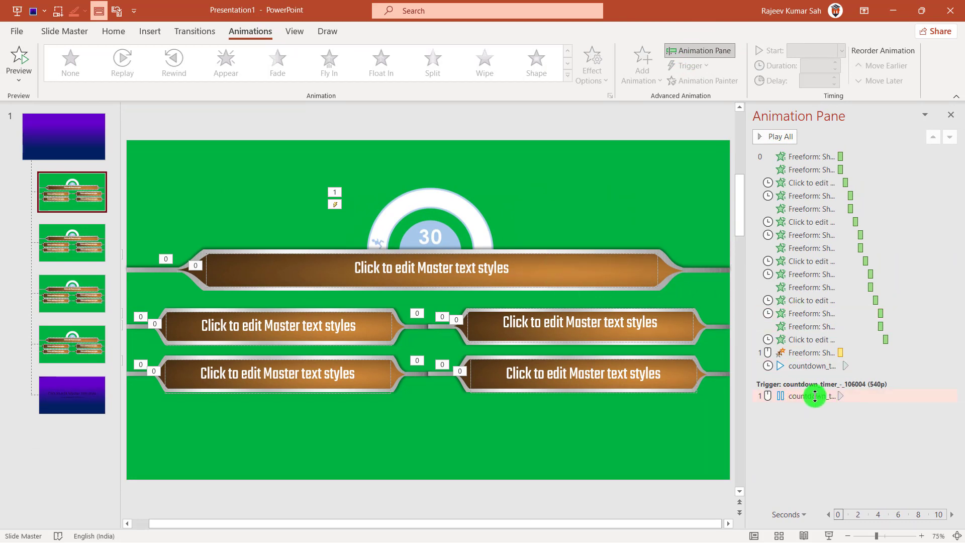
click(473, 219)
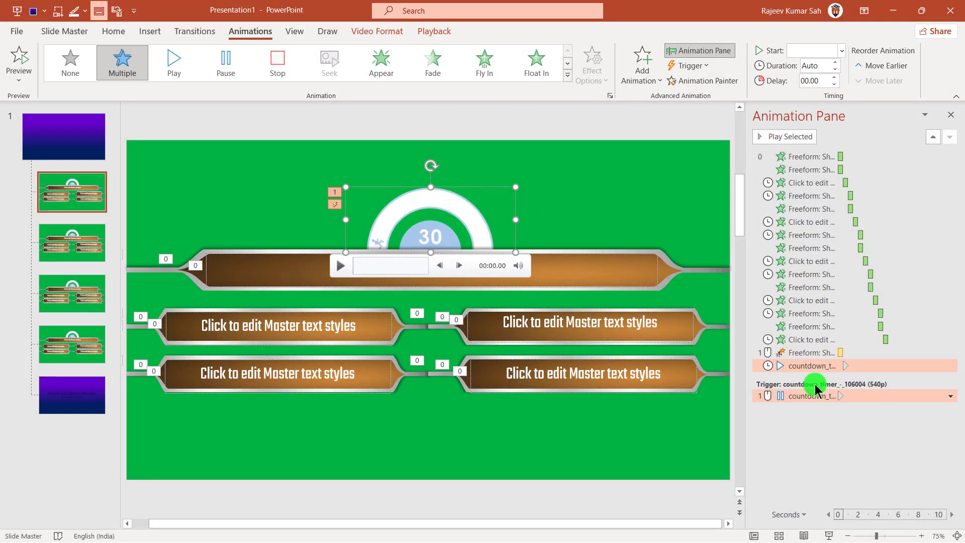
Delete the countdown's Pause trigger and move the Freeform Object Color effect after the countdown
drag(813, 401, 802, 397)
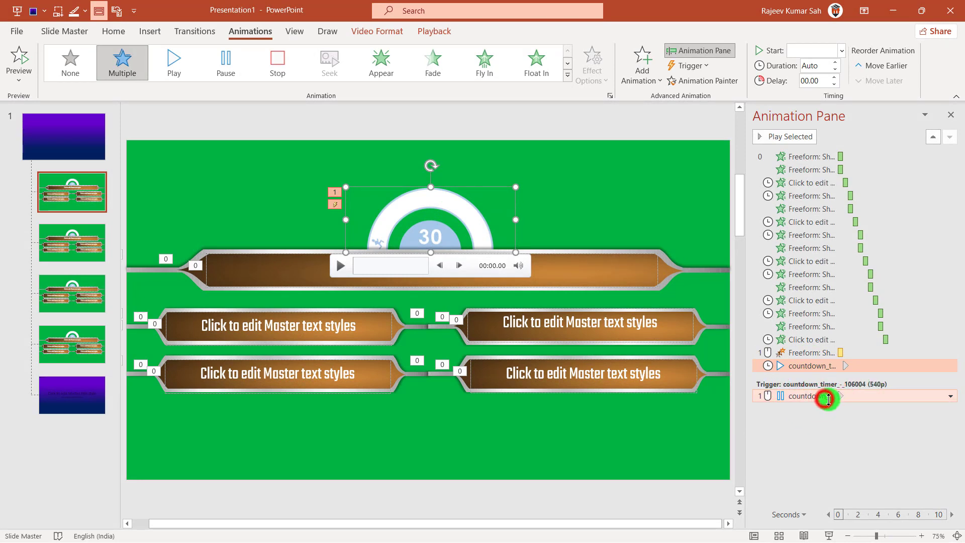
click(809, 399)
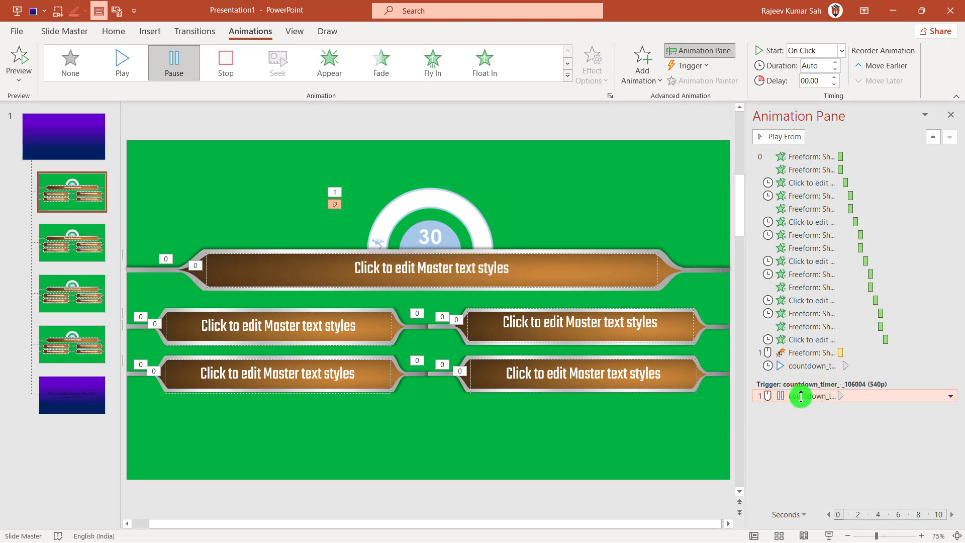
key(Delete)
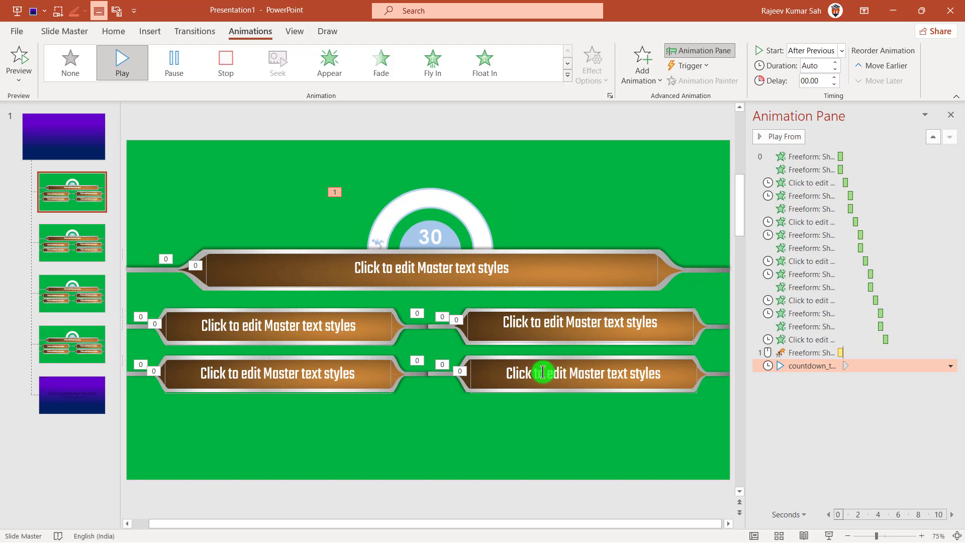
click(818, 353)
drag(821, 354, 807, 365)
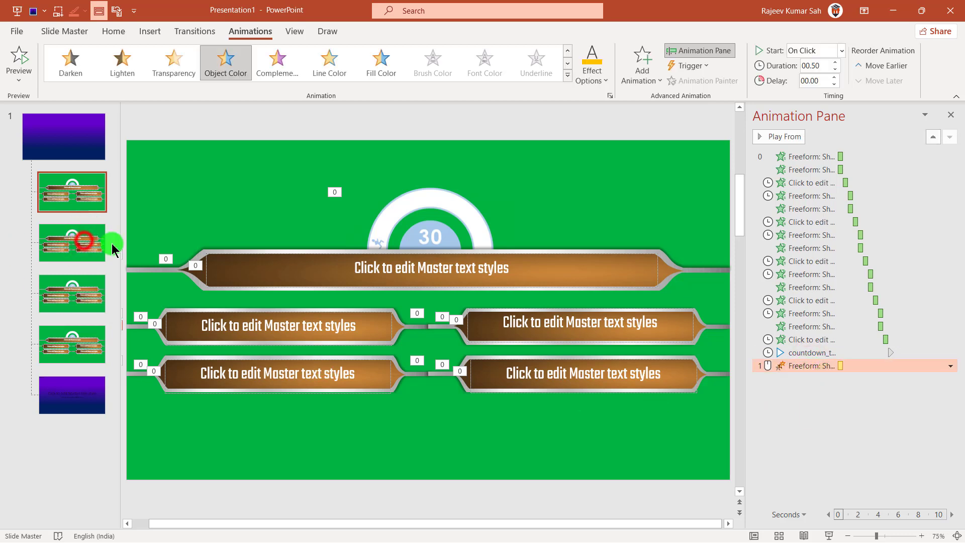
On the next layout, delete the timer's Pause trigger and move the Object Color effect below countdown Play
click(82, 238)
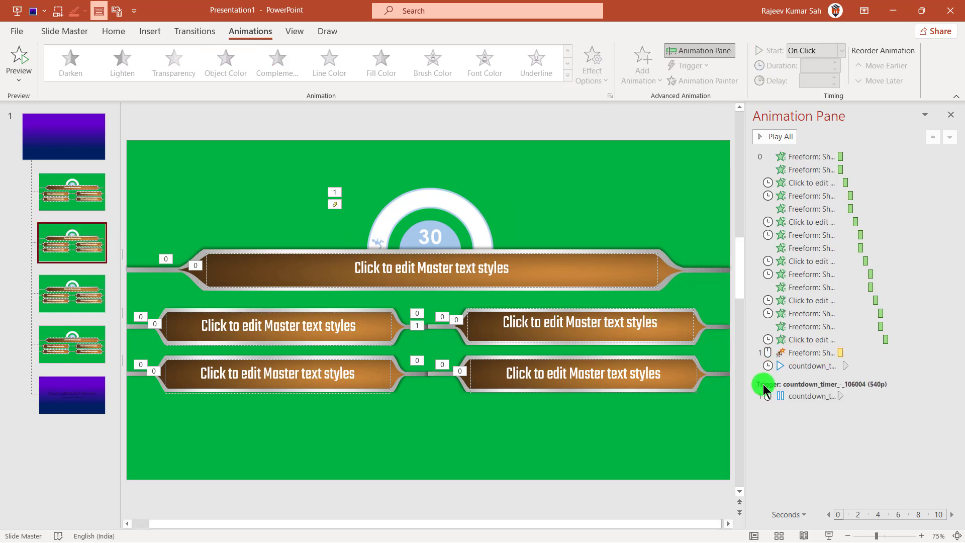
click(458, 191)
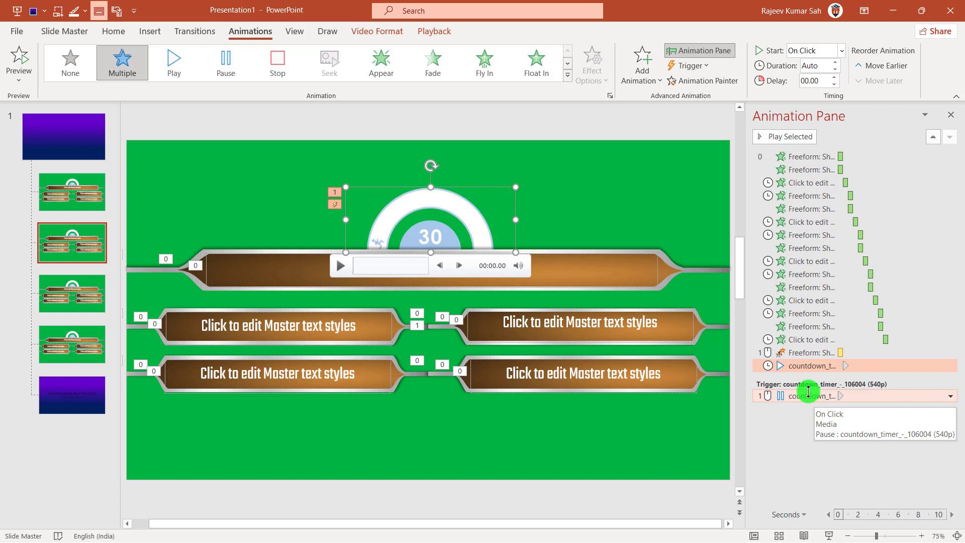
click(805, 396)
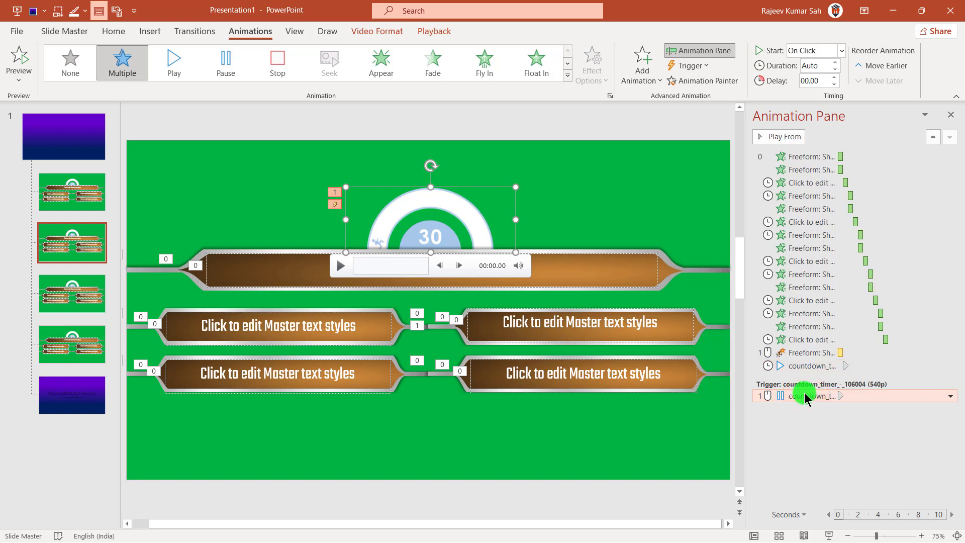
key(Delete)
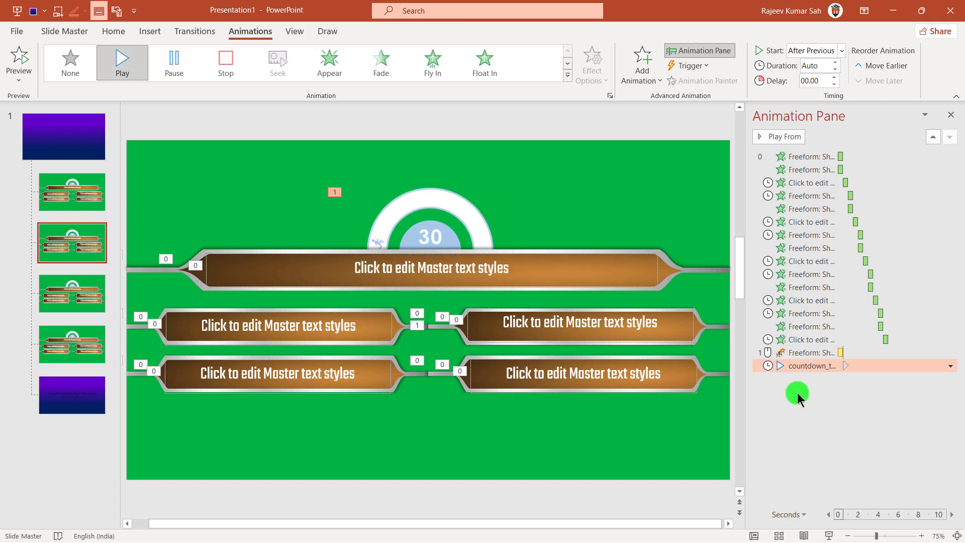
click(812, 353)
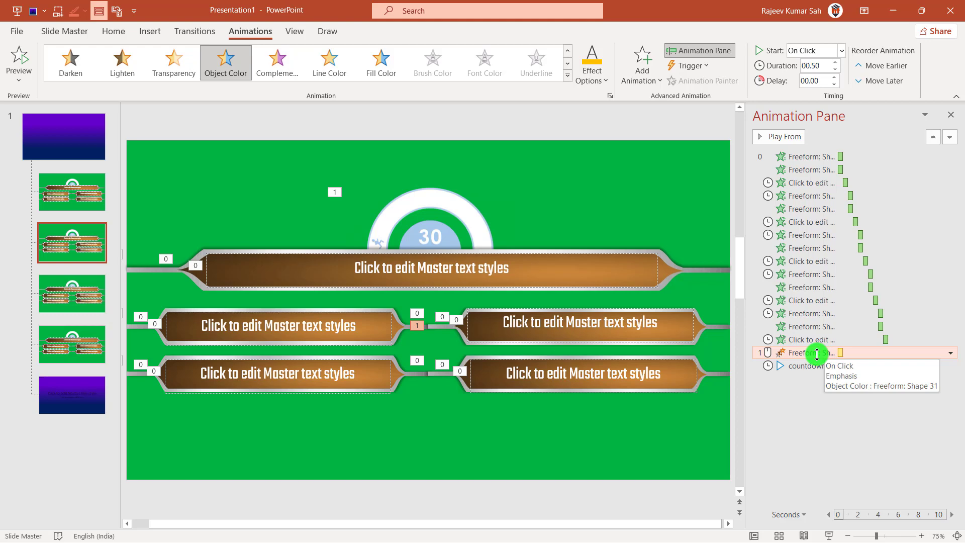
click(778, 136)
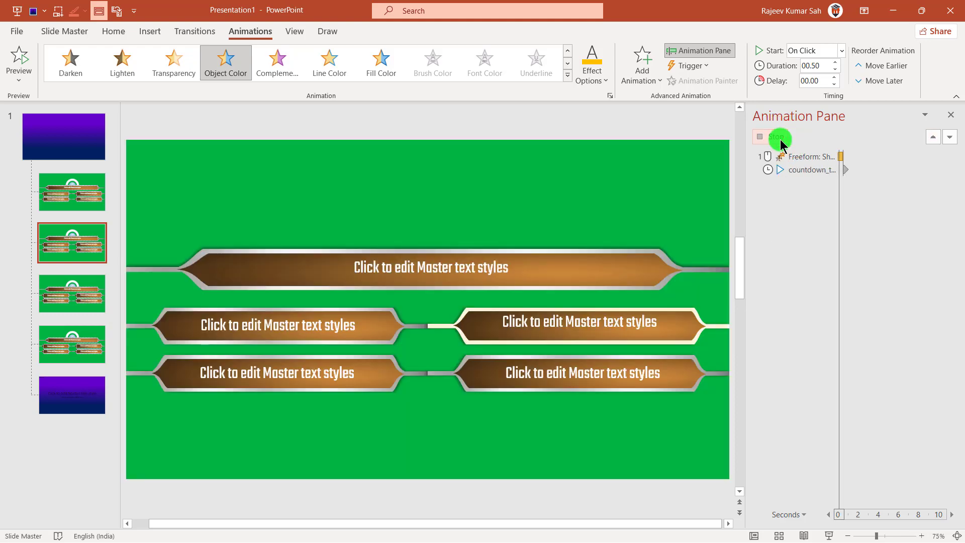
click(635, 181)
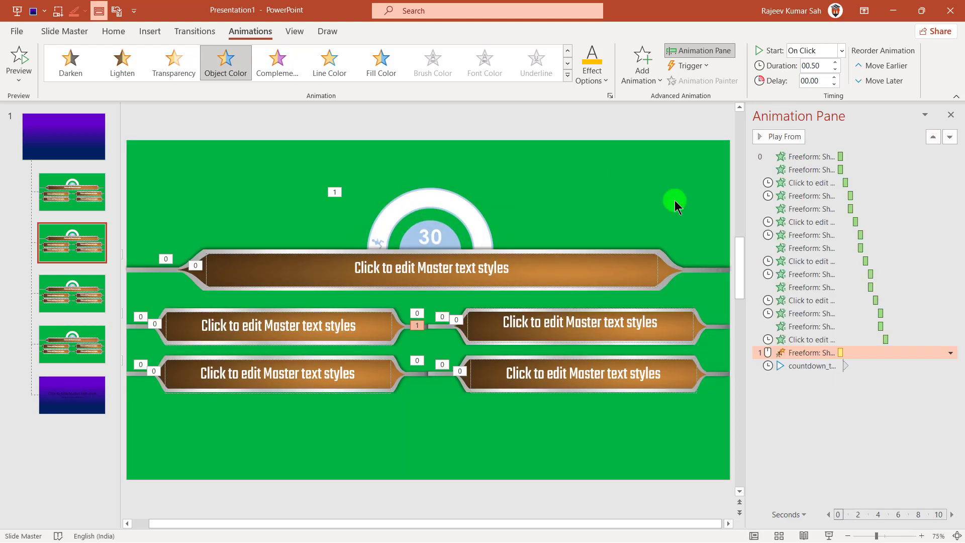
click(807, 352)
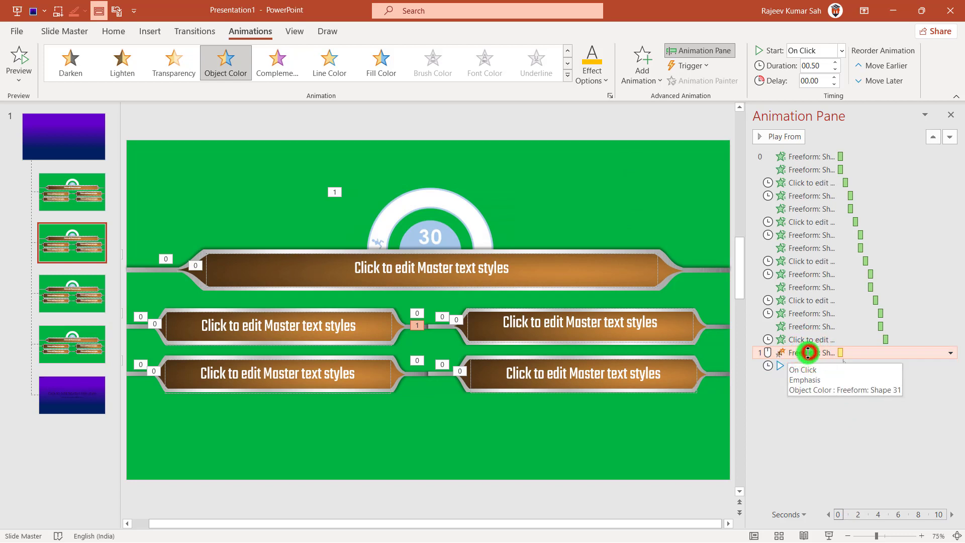
drag(807, 352, 808, 388)
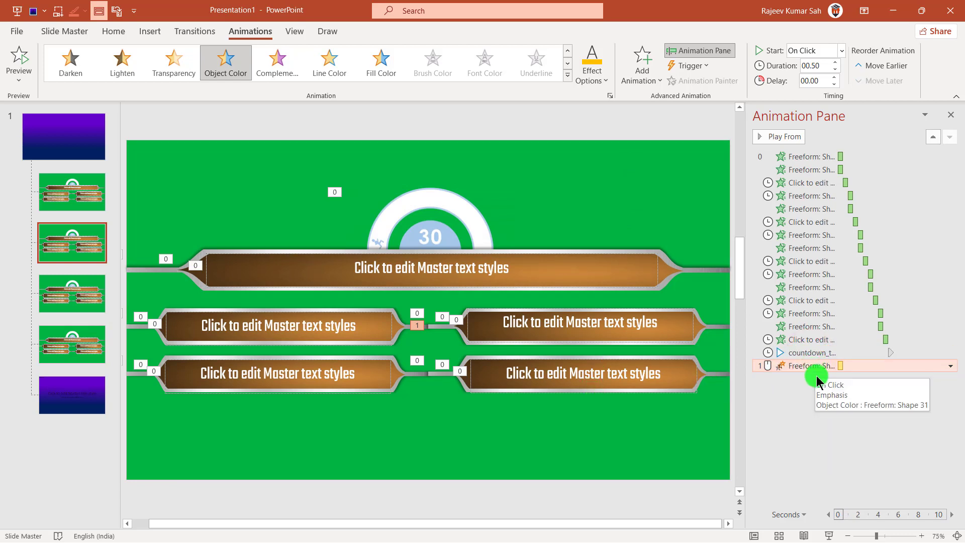
On the third quiz layout, delete the Pause trigger and move the colour change after the countdown
click(75, 299)
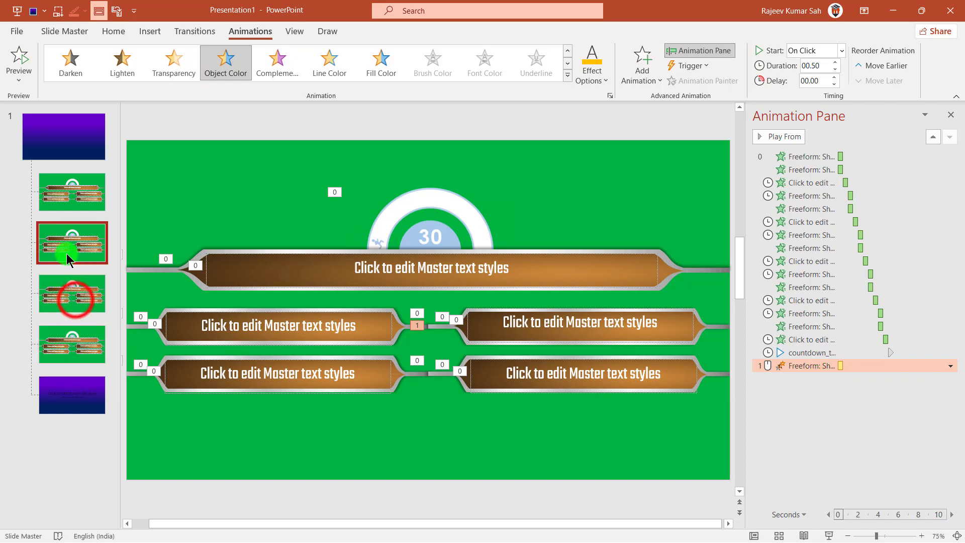
click(802, 397)
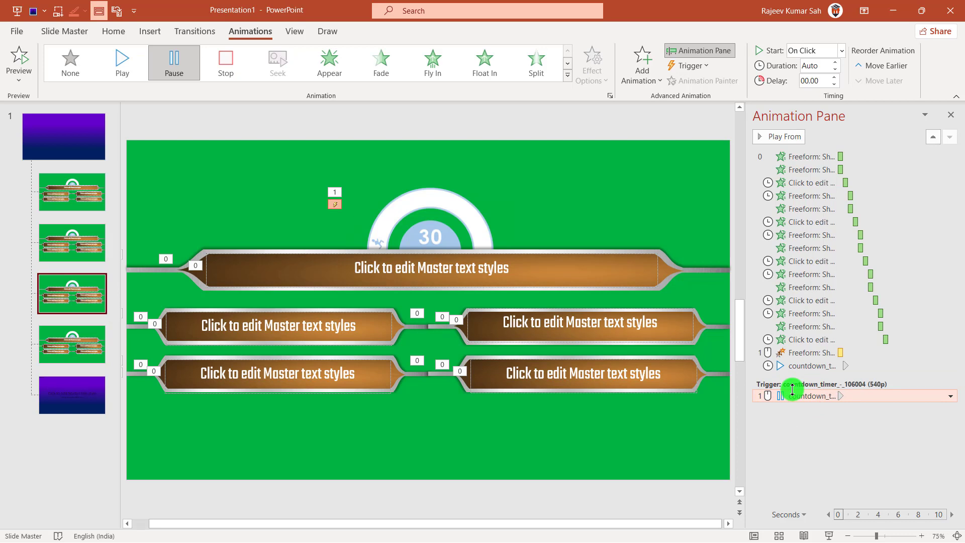
key(Delete)
mouse_move(802, 367)
mouse_down()
mouse_move(816, 357)
mouse_move(816, 383)
mouse_up()
On the last quiz layout, delete the Pause trigger, move the colour change after the countdown, and close the Animation Pane
click(65, 345)
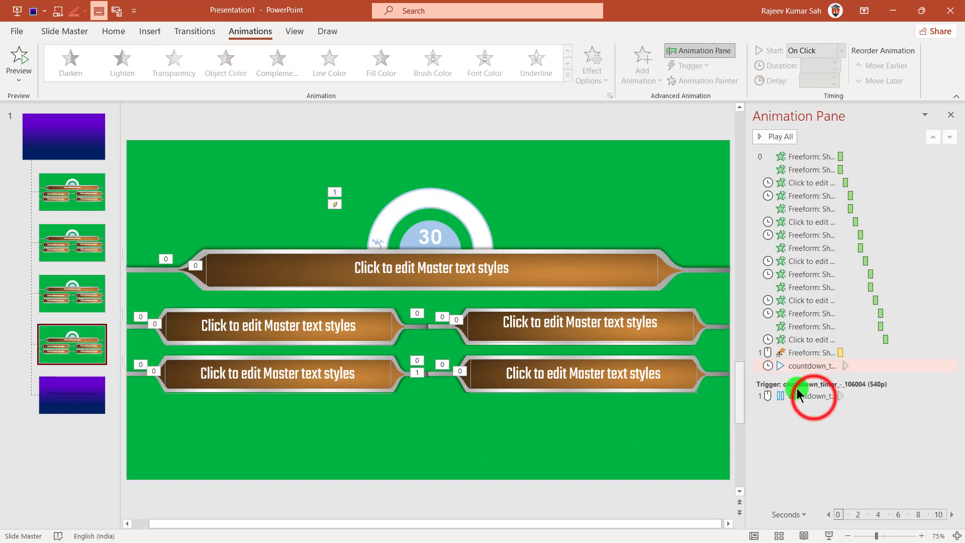
click(804, 394)
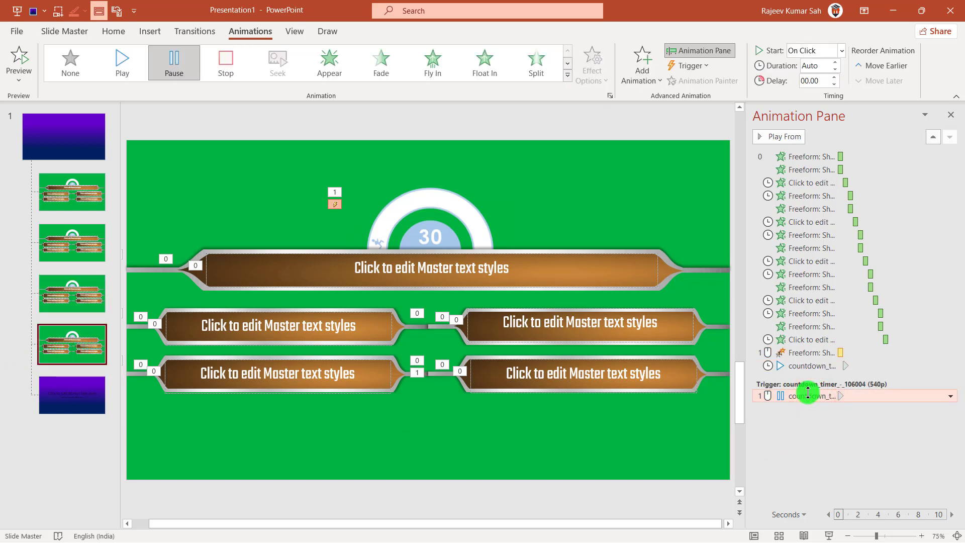
key(Delete)
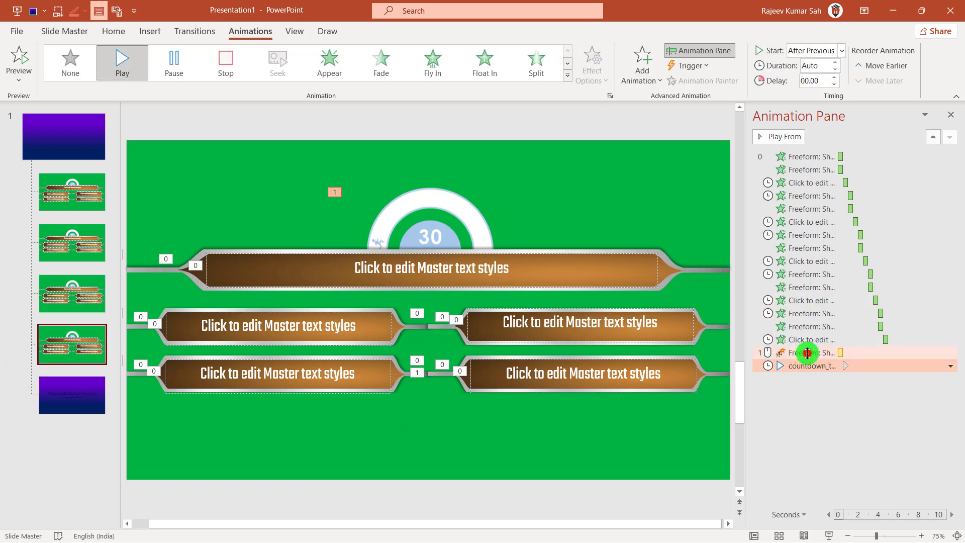
drag(804, 352, 803, 366)
click(806, 438)
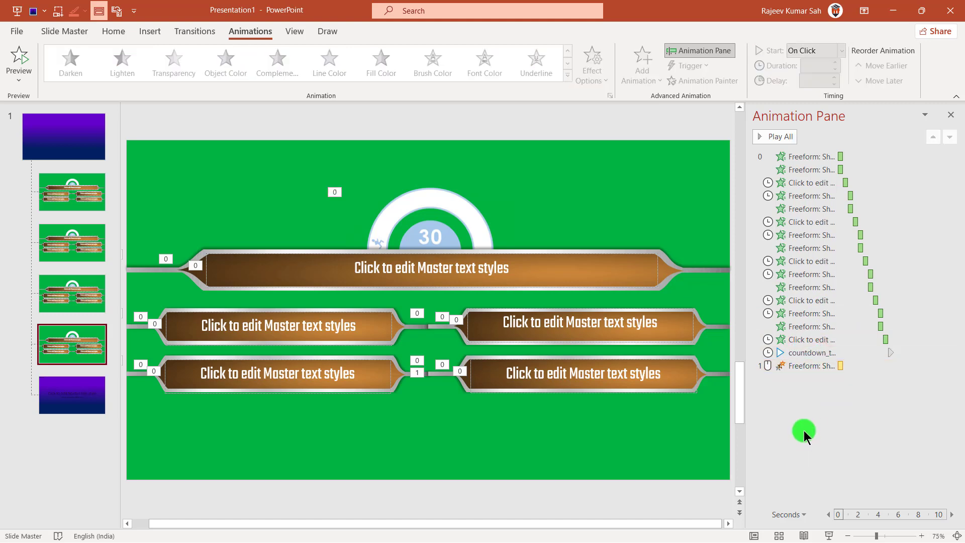
click(950, 115)
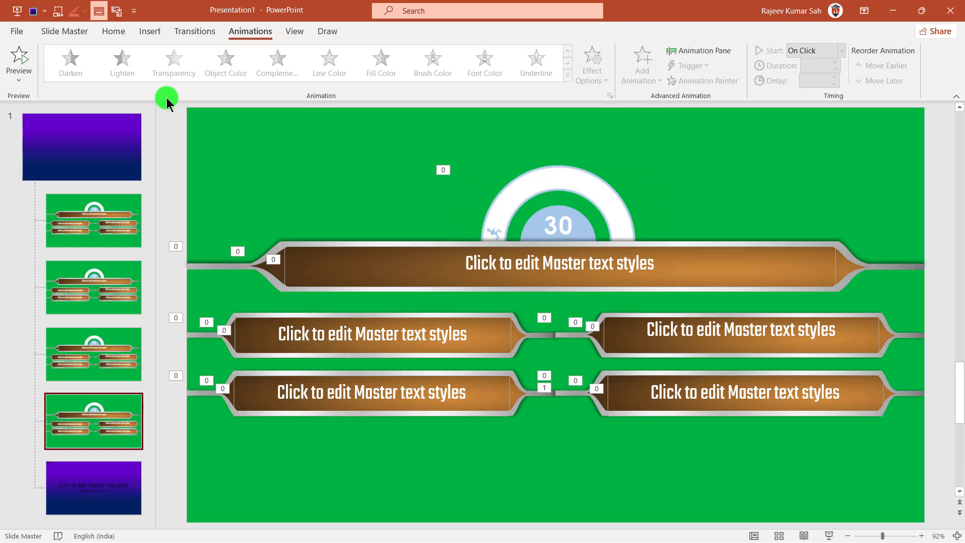
Leave the slide master layouts and return to the normal slides
click(296, 32)
click(164, 59)
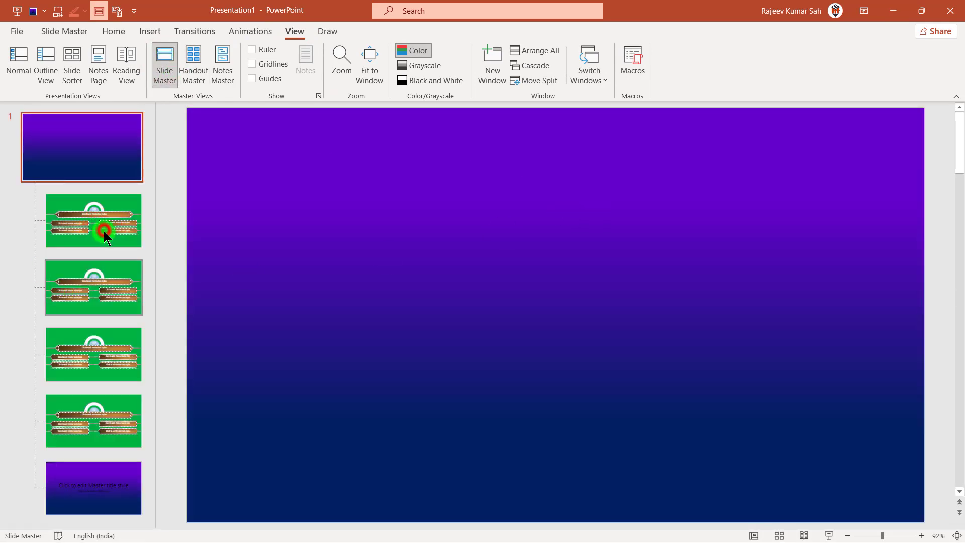
click(103, 229)
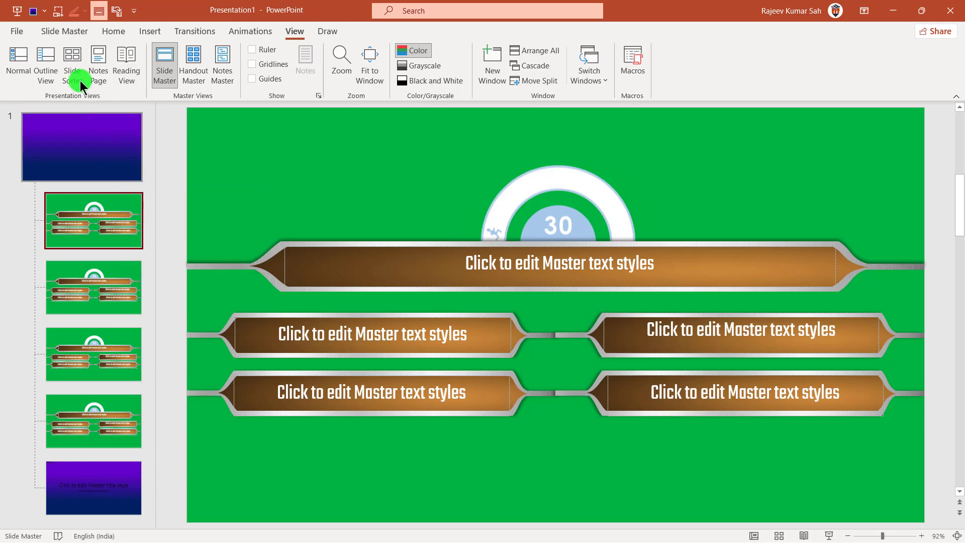
click(68, 36)
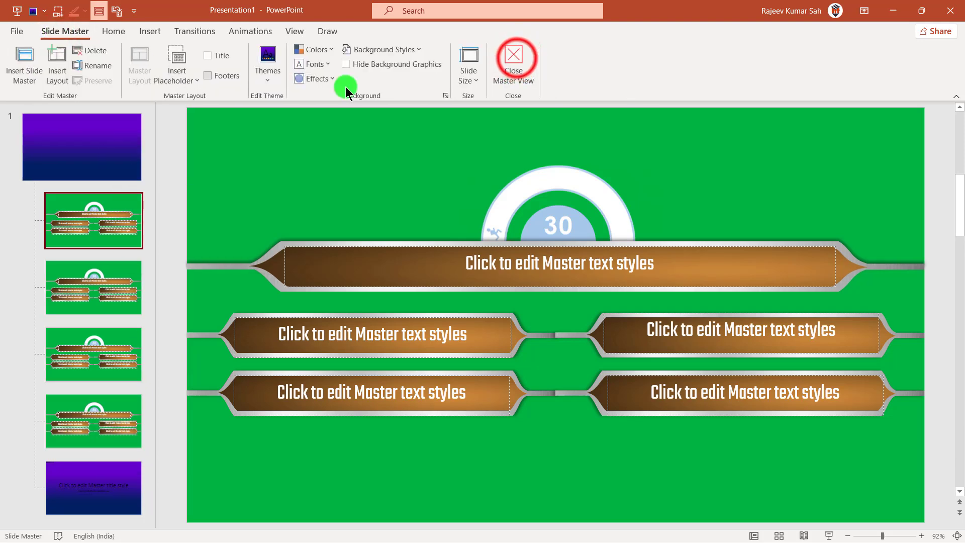
click(509, 59)
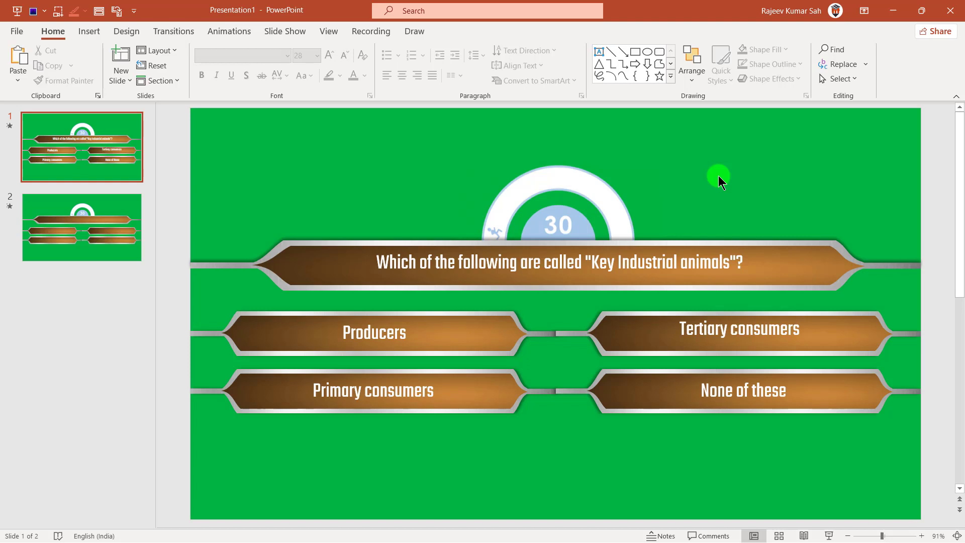
Save over Quiz Course.pptx on the Desktop and start the slide show from the first slide
click(22, 31)
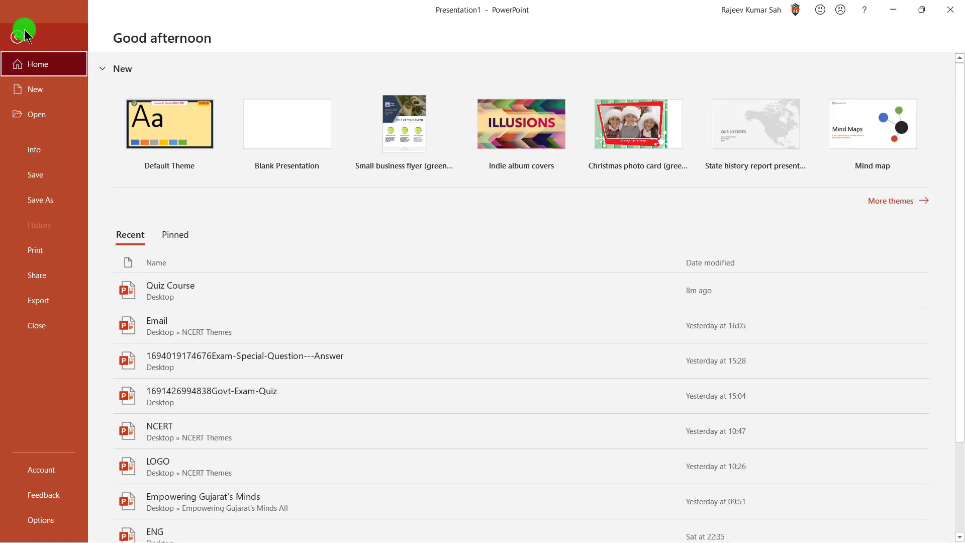
click(48, 178)
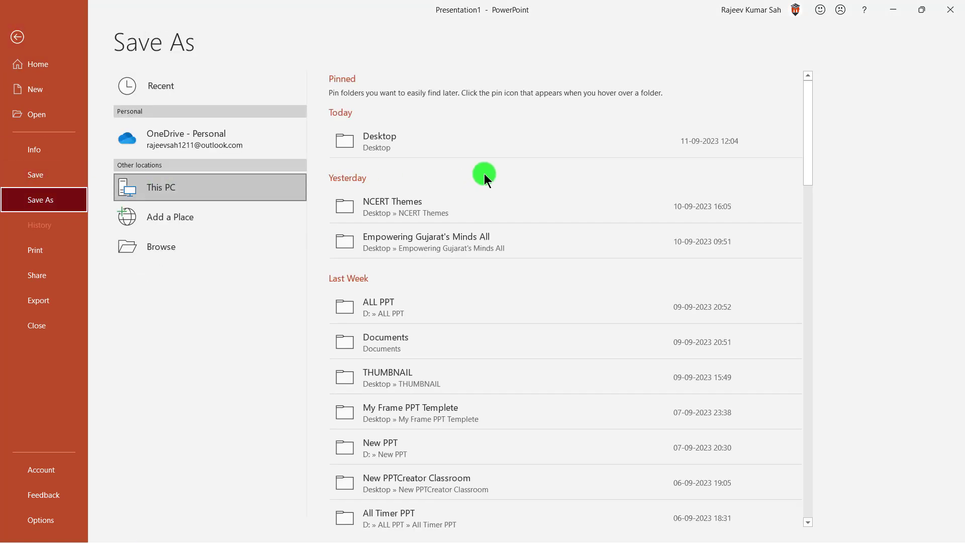
click(390, 157)
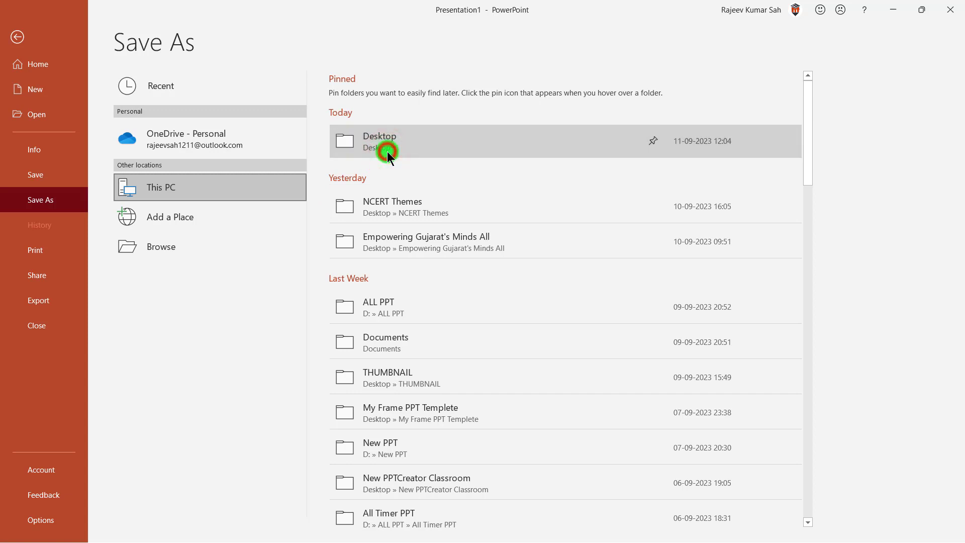
click(55, 91)
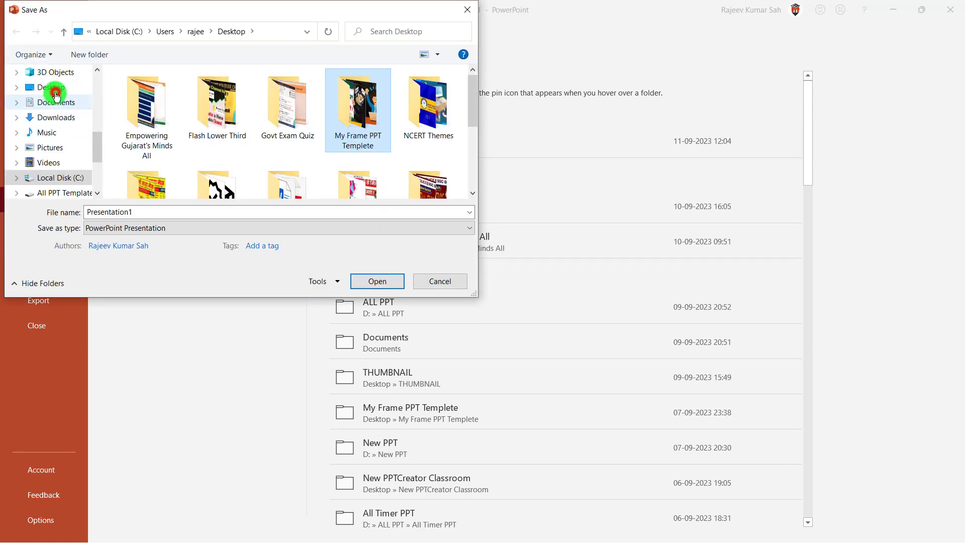
click(55, 89)
scroll(424, 140, down, 3)
click(162, 156)
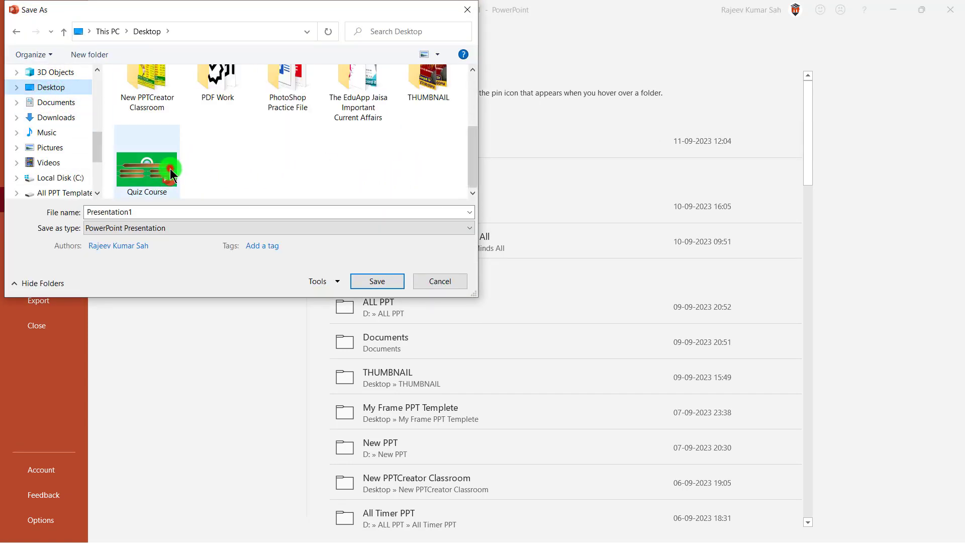
click(378, 281)
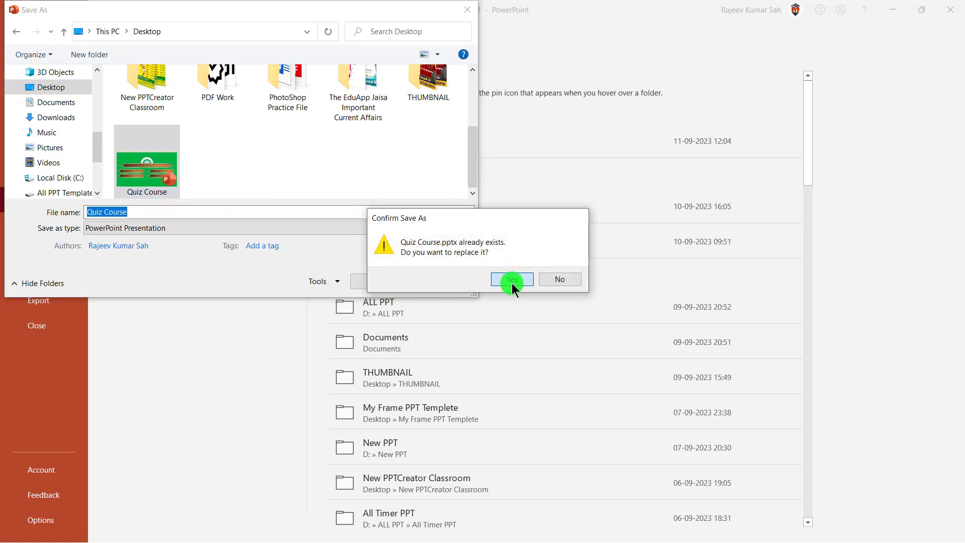
click(511, 280)
click(360, 189)
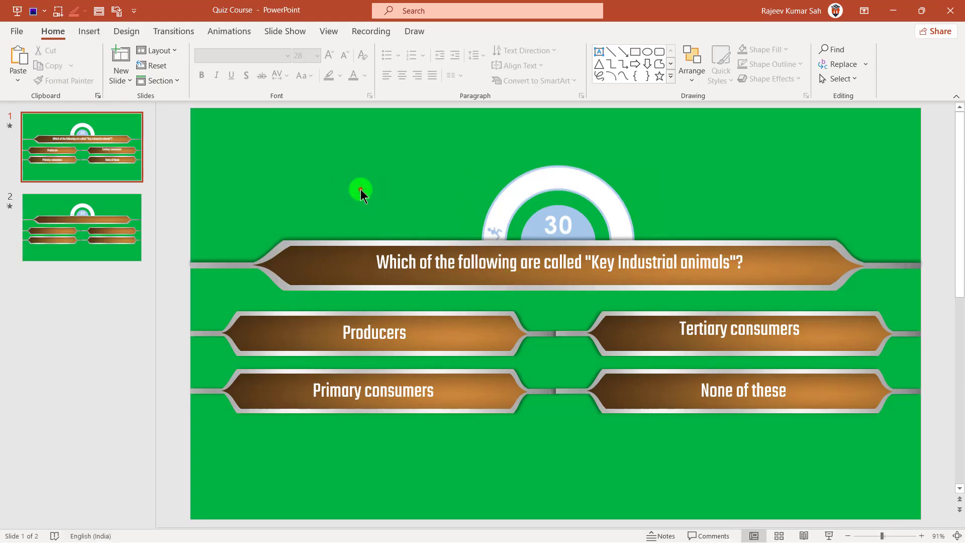
click(273, 36)
click(30, 65)
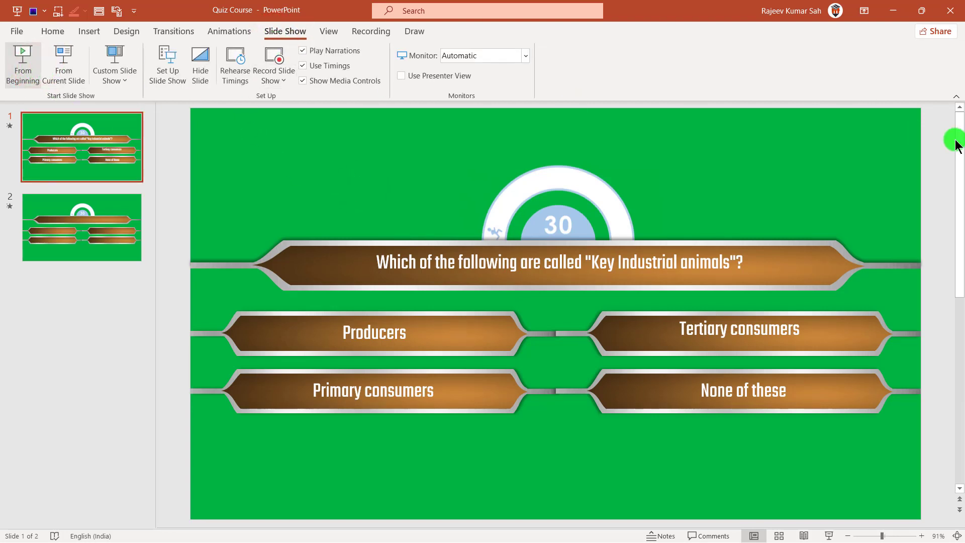
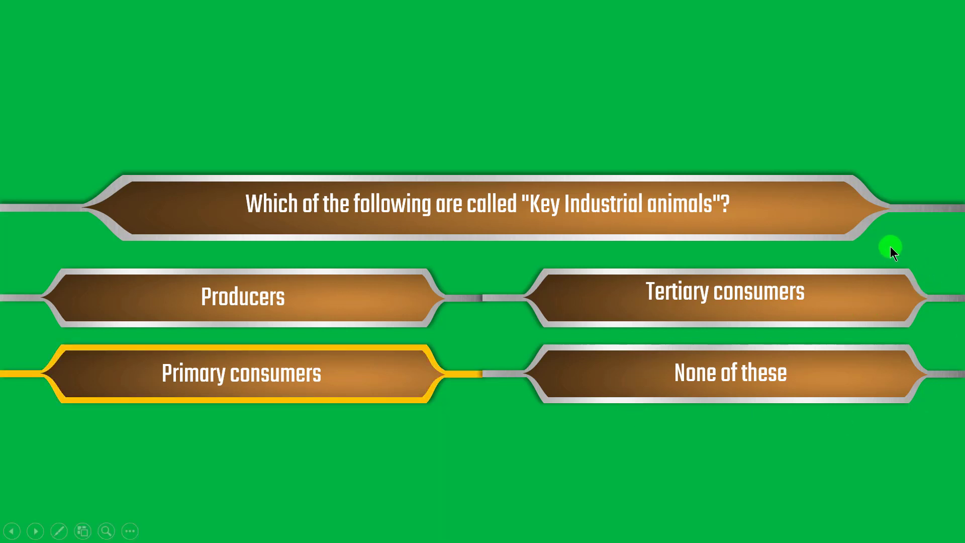
Advance the quiz show to the empty slide 2, then exit back to Normal view
click(373, 360)
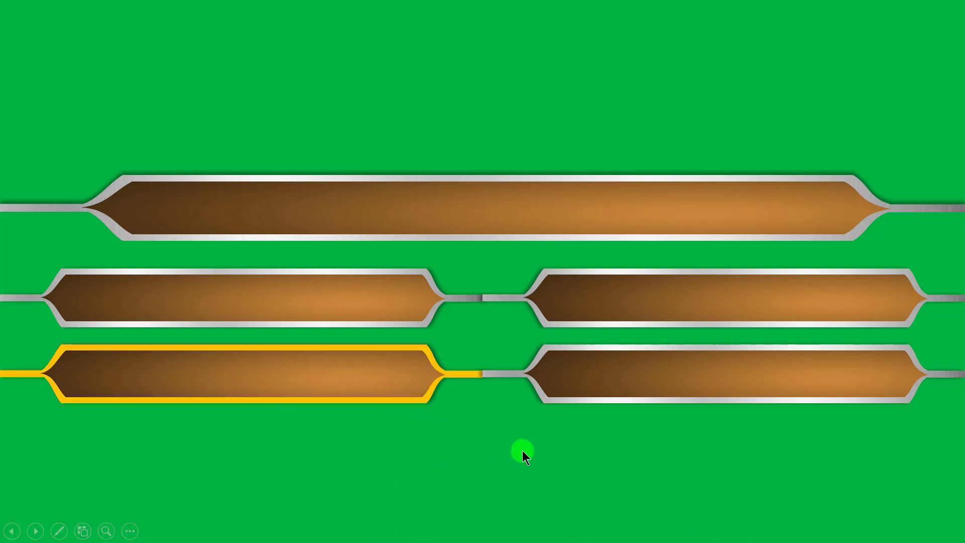
key(Escape)
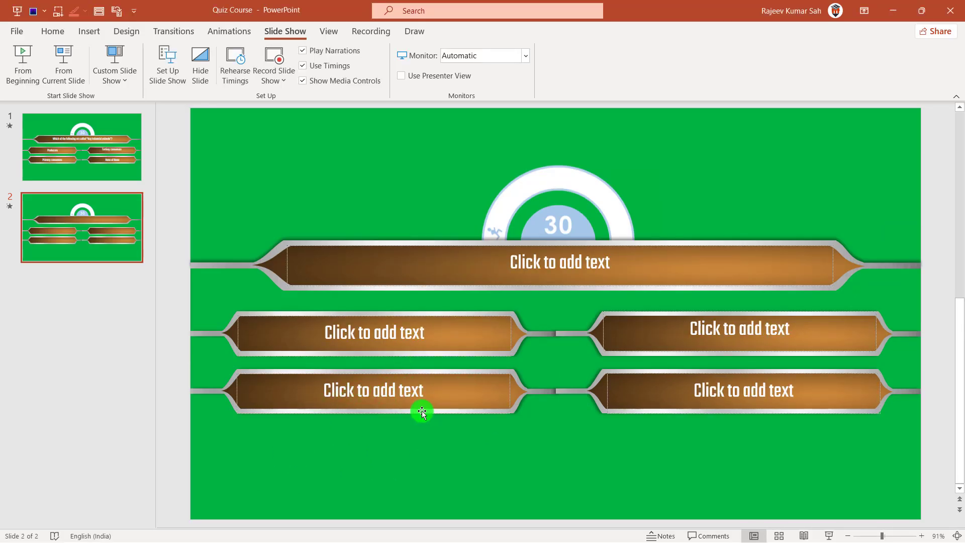
Apply the 'B corect Answer' layout to slide 2 and preview it from the current slide
click(49, 30)
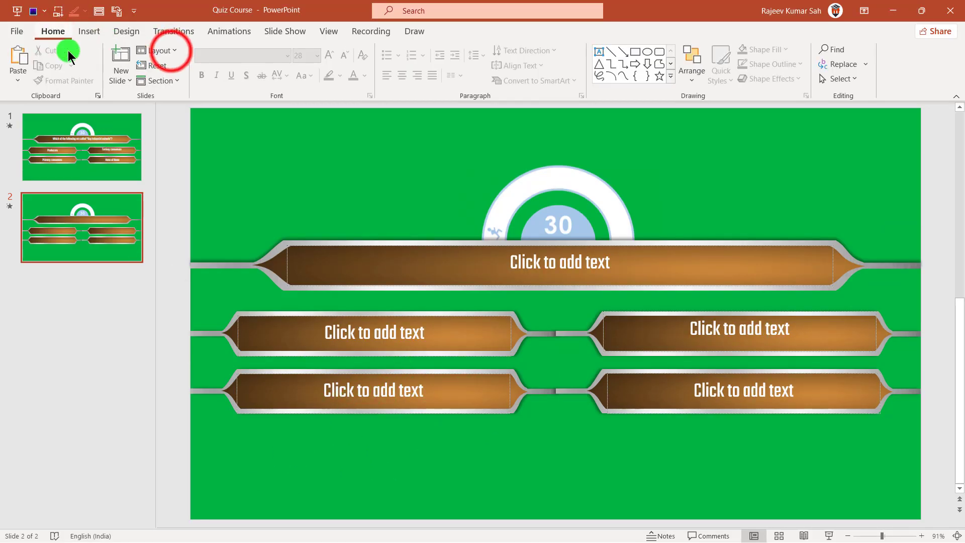
click(173, 51)
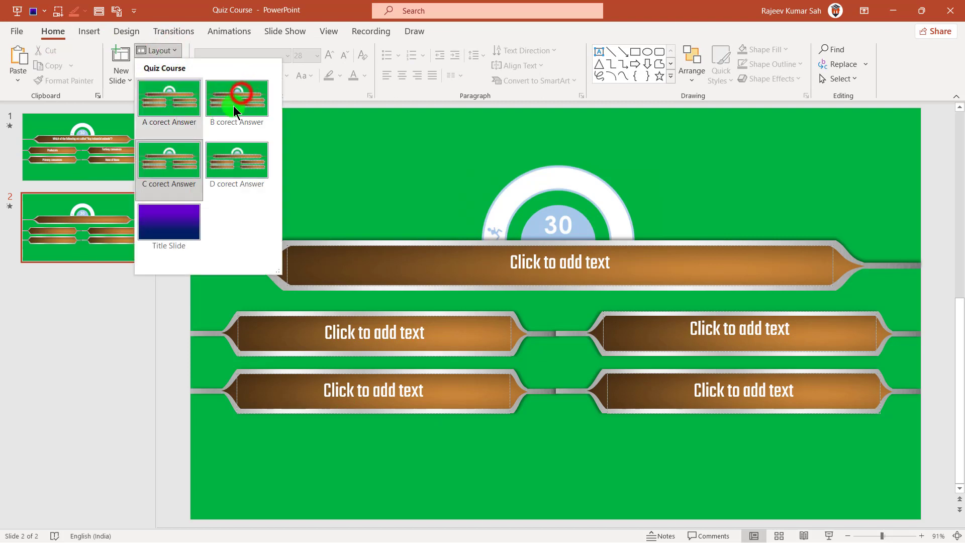
click(241, 93)
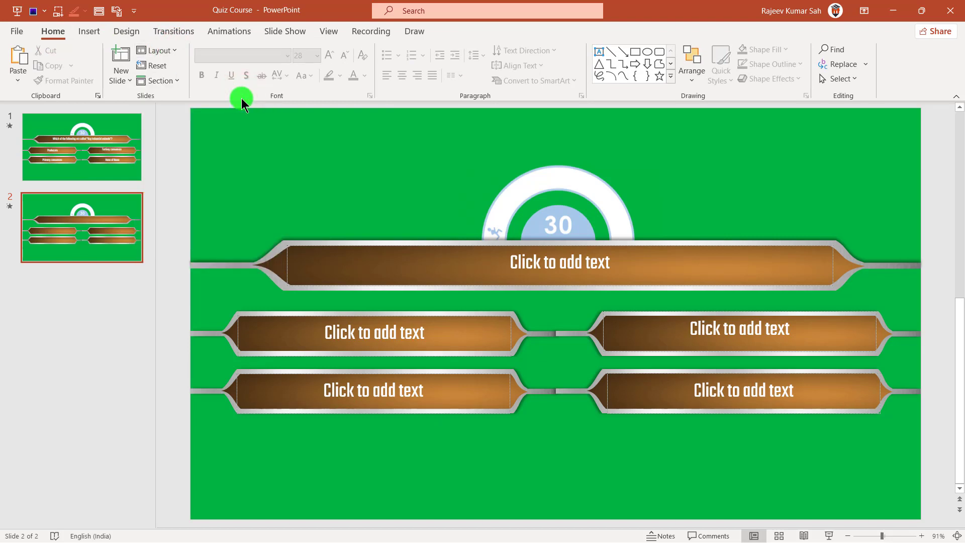
click(271, 30)
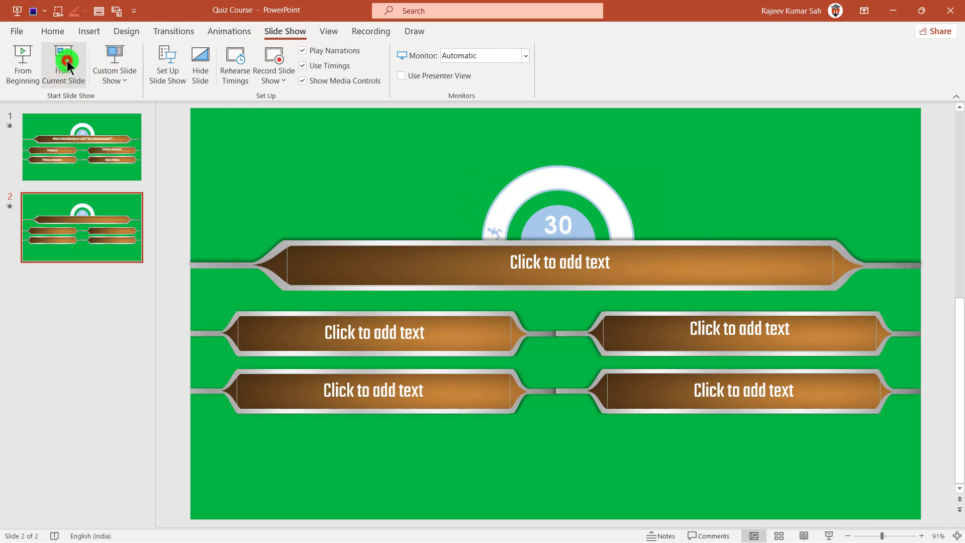
key(shift+F5)
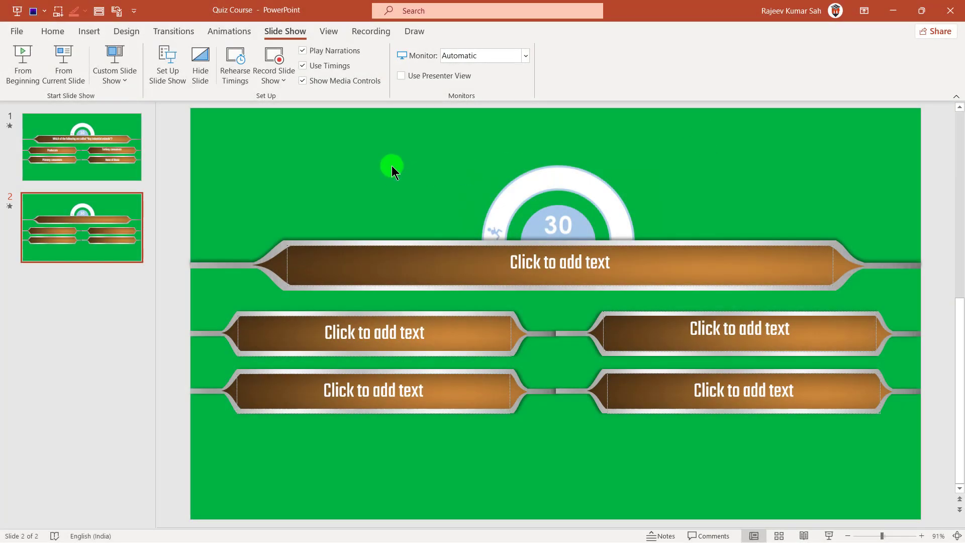
Switch to Slide Master view and inspect the timer ring and timer video on the layout
click(329, 31)
click(160, 64)
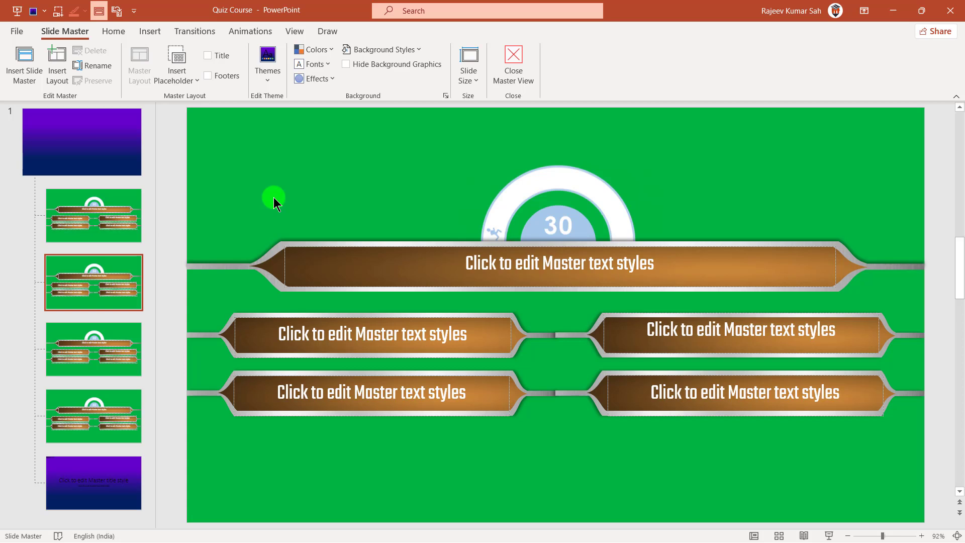
click(575, 167)
click(491, 181)
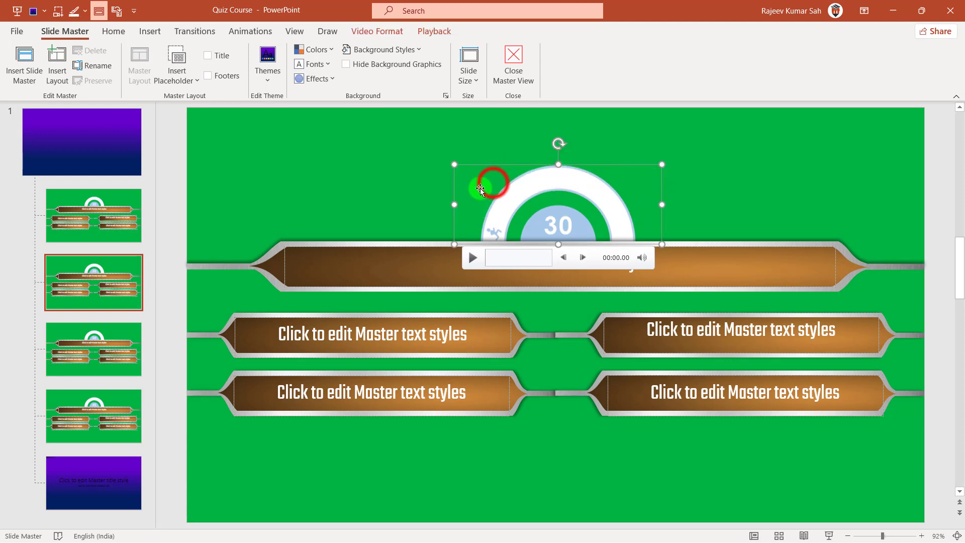
click(330, 179)
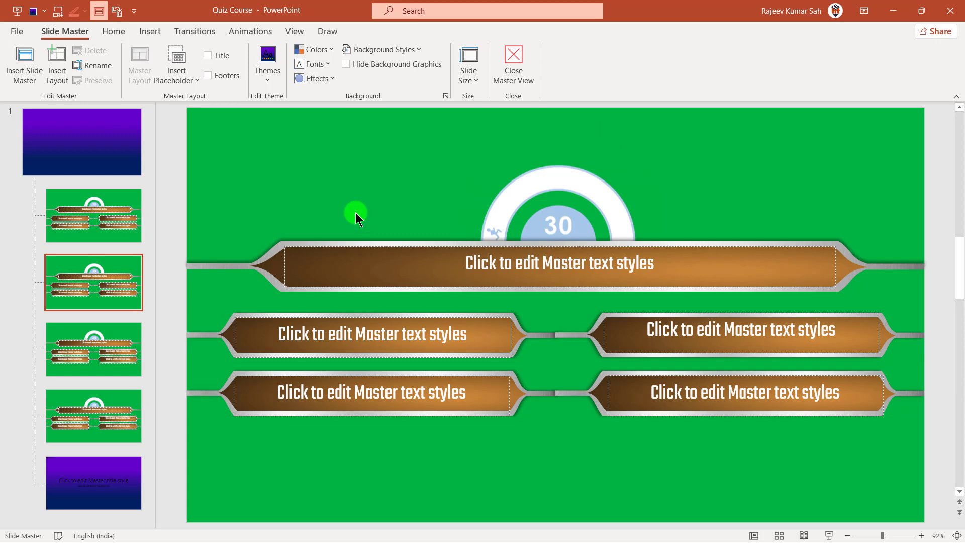
Fill the first quiz layout's question banner with dark navy blue
click(112, 206)
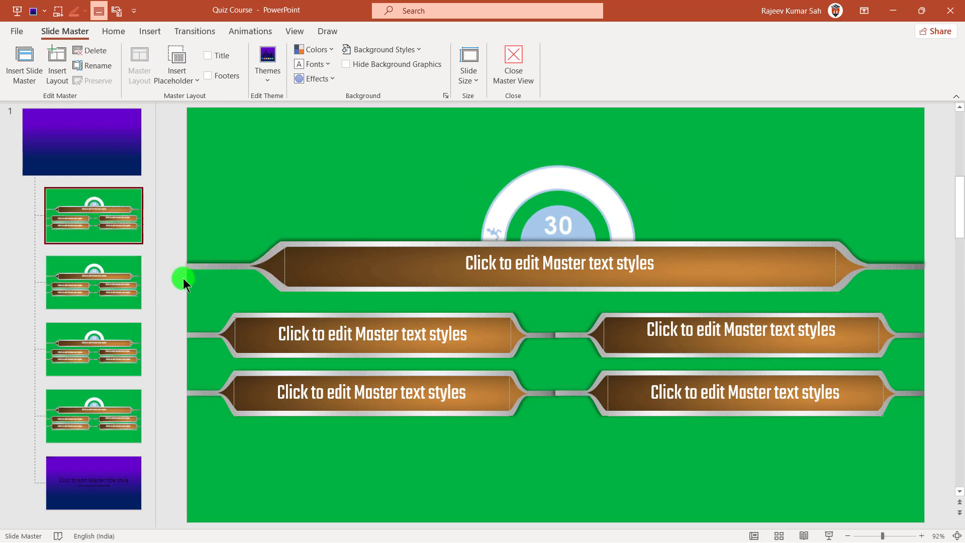
click(271, 263)
click(271, 267)
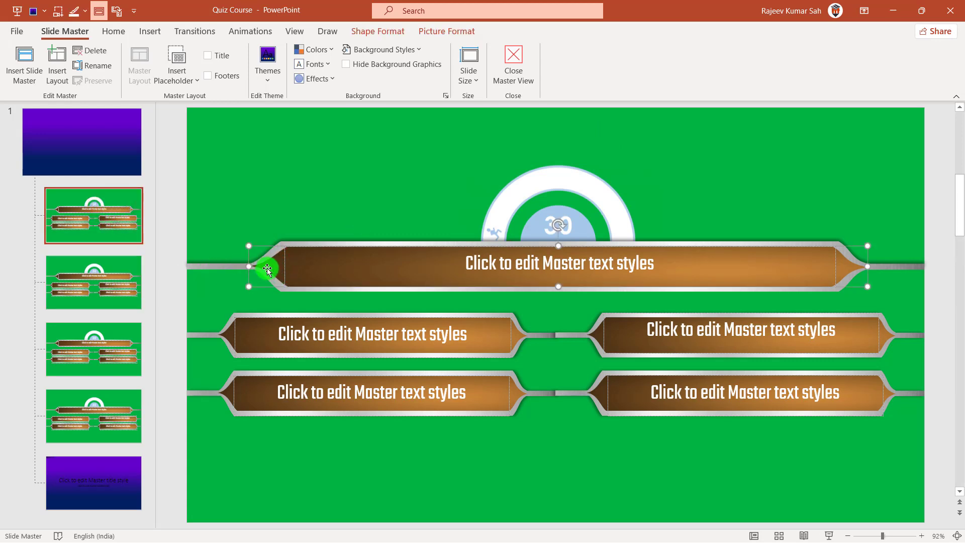
click(437, 35)
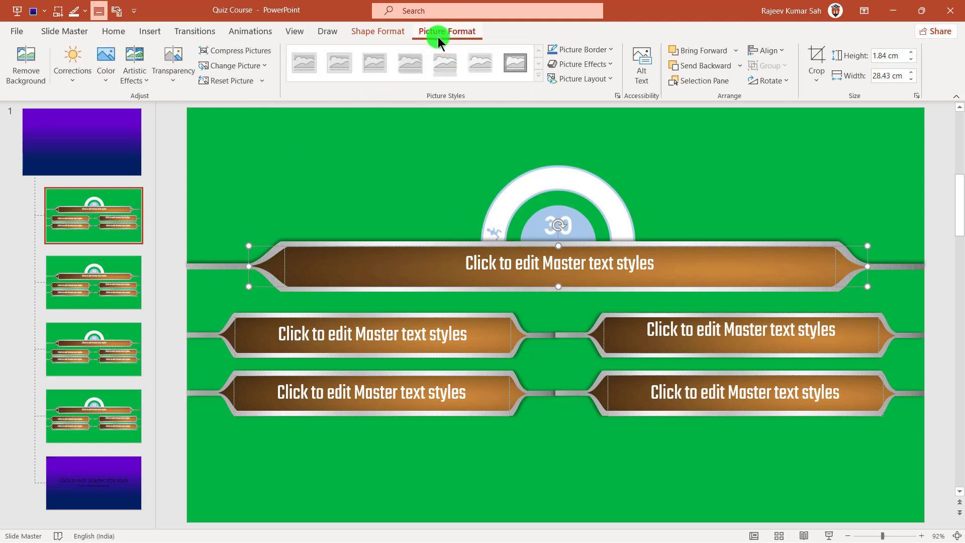
click(266, 194)
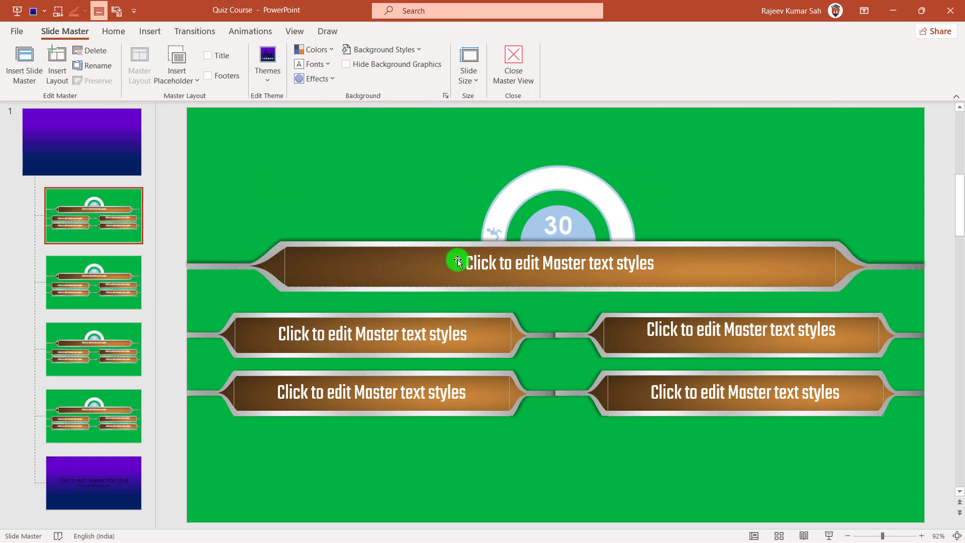
click(279, 267)
click(274, 266)
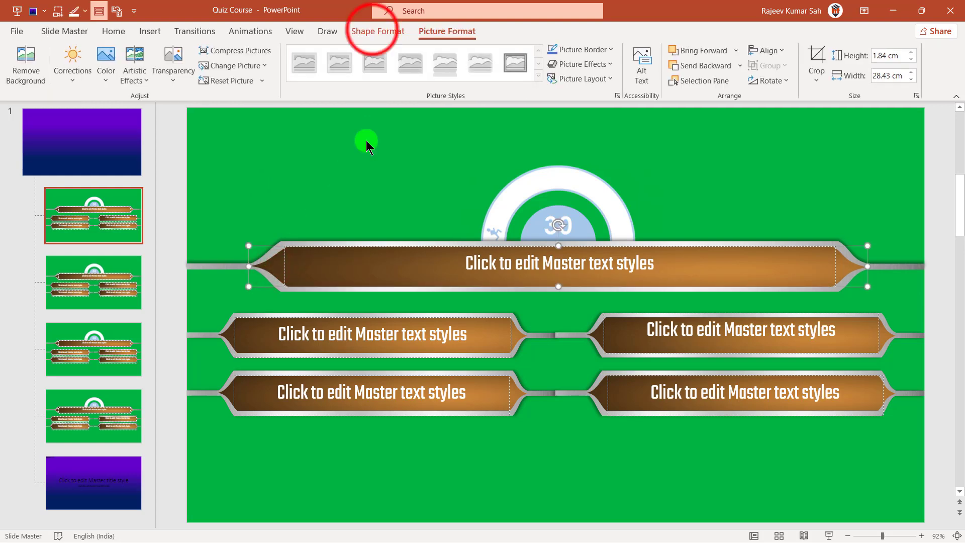
click(372, 30)
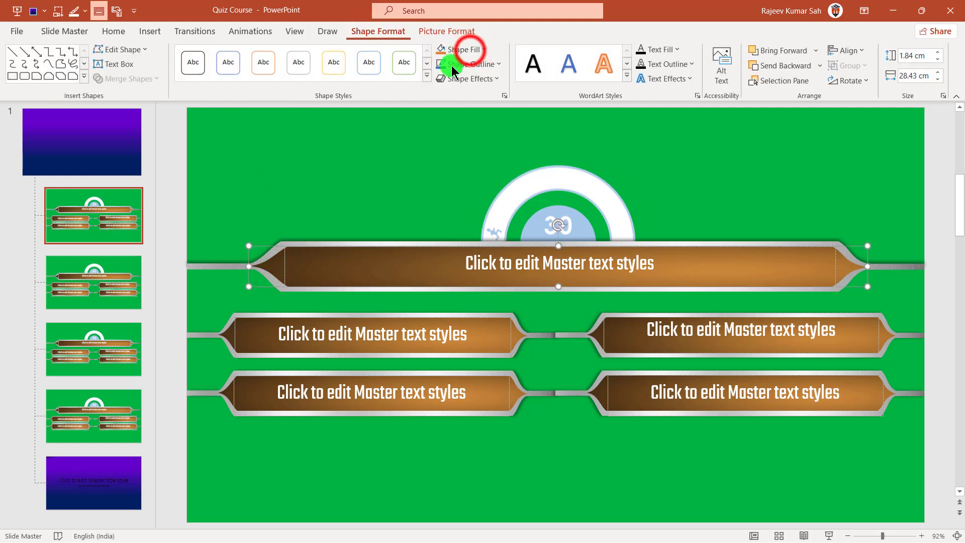
click(472, 50)
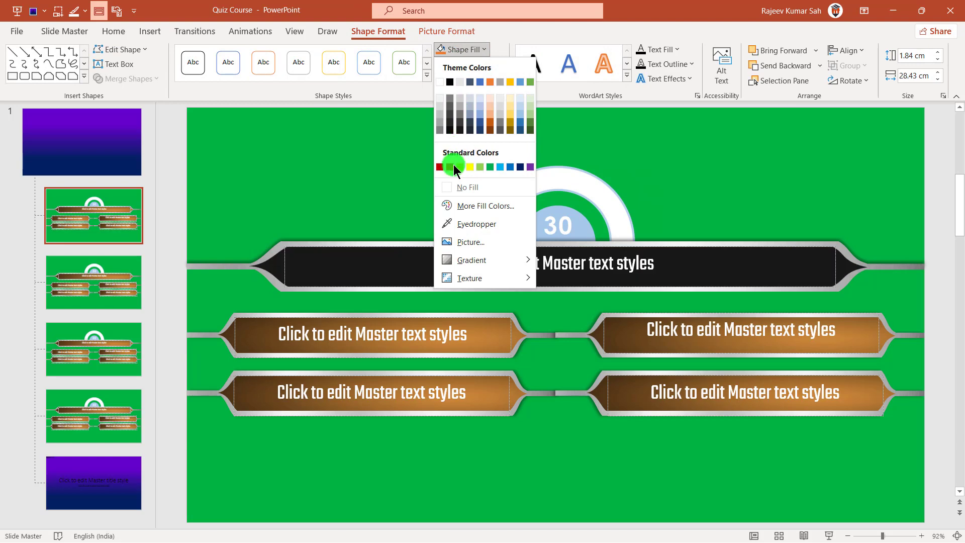
click(463, 129)
Fill the top-left answer banner with navy blue
click(376, 186)
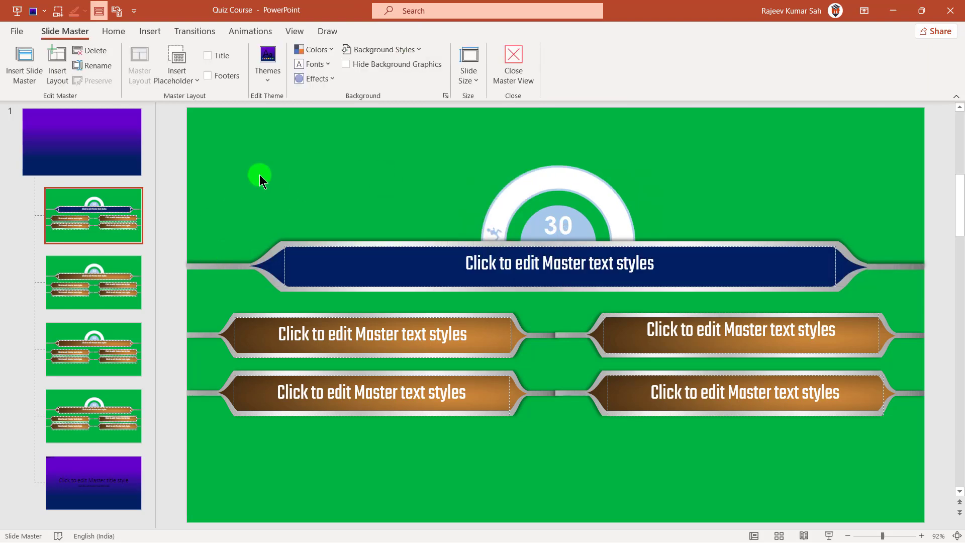
click(217, 335)
click(273, 187)
click(224, 333)
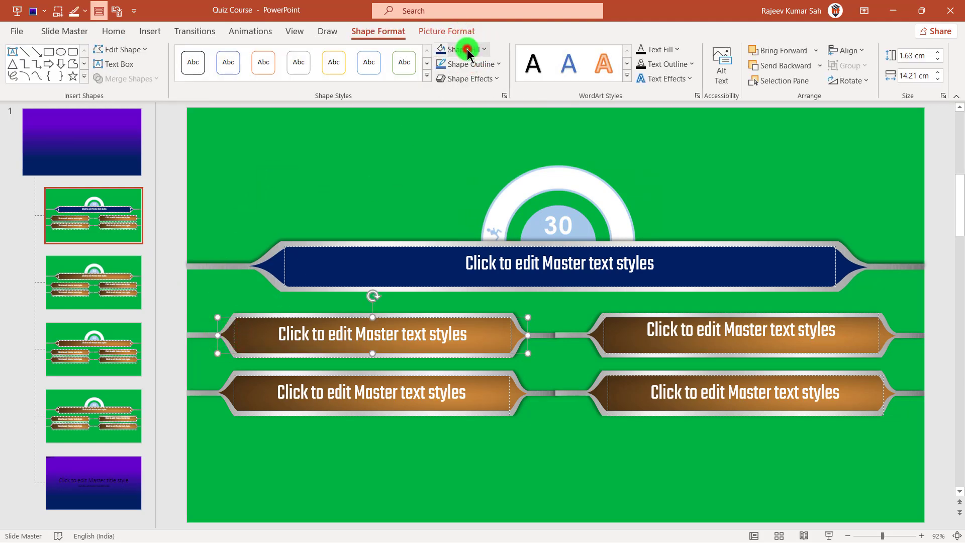
click(469, 49)
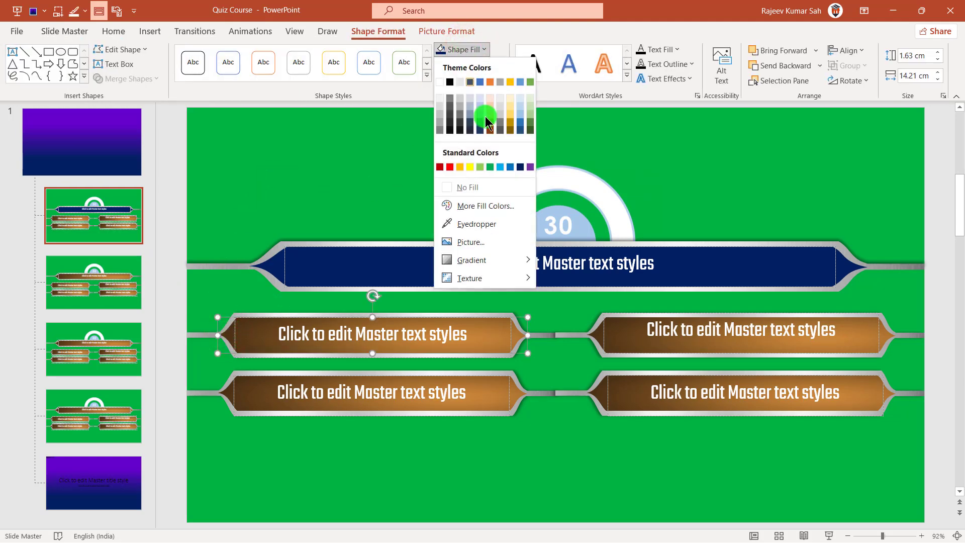
click(519, 167)
click(476, 144)
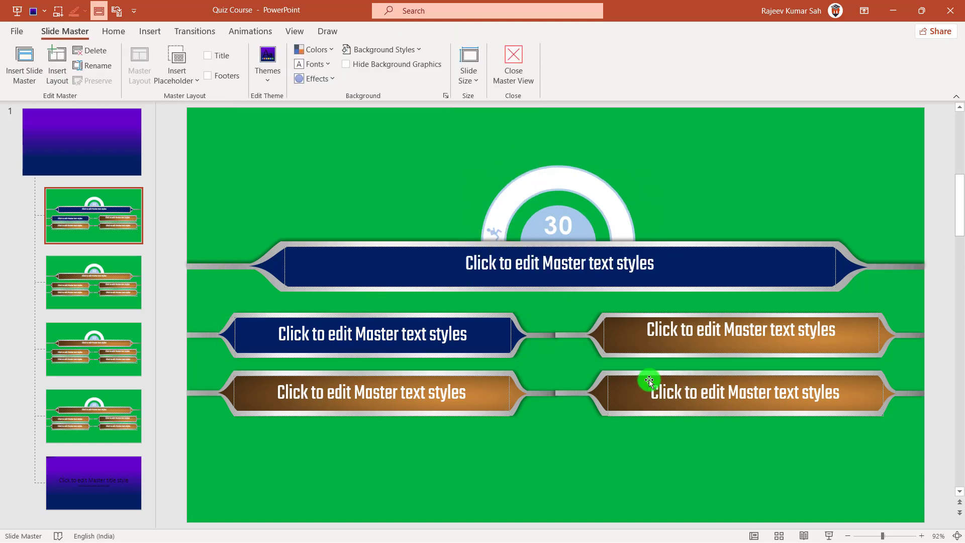
Try a purple fill on the top-right answer banner, then undo the purple and navy fills
click(599, 336)
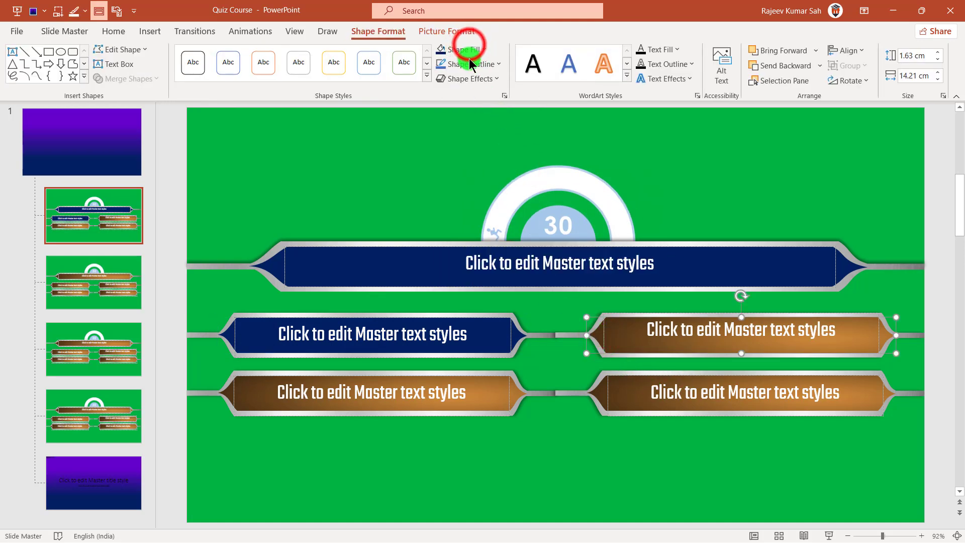
click(468, 49)
click(530, 167)
click(569, 118)
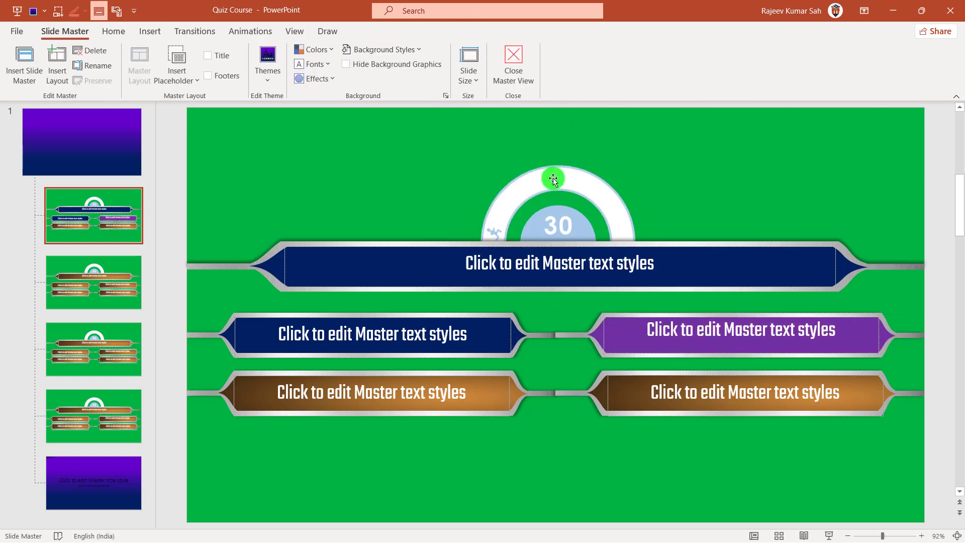
key(ctrl+z)
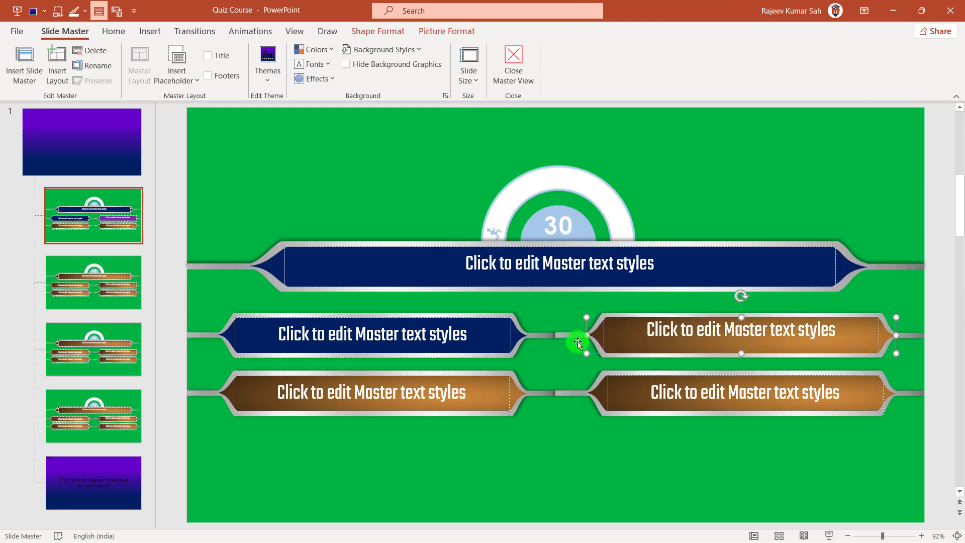
key(ctrl+z)
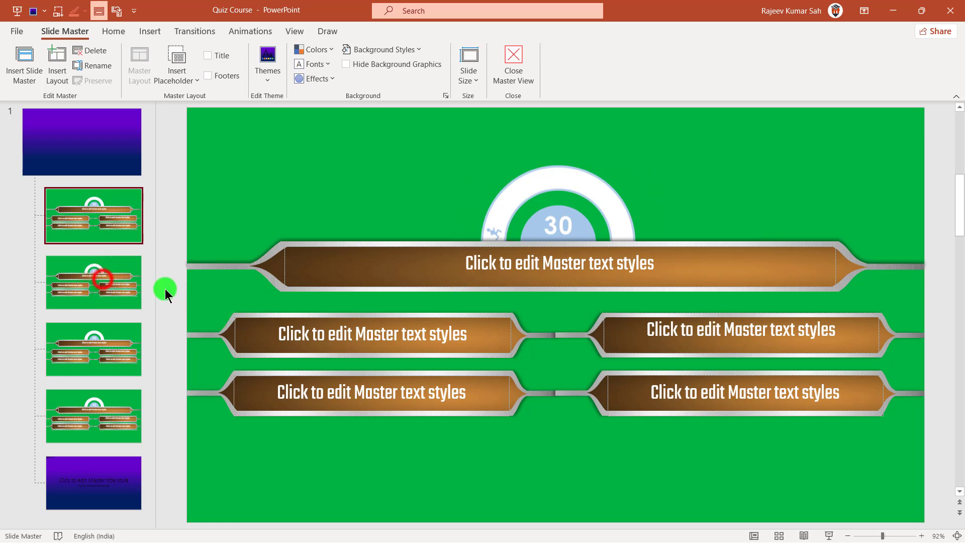
Browse the remaining quiz layouts, close Master View and save the Quiz Course deck
click(103, 283)
click(101, 363)
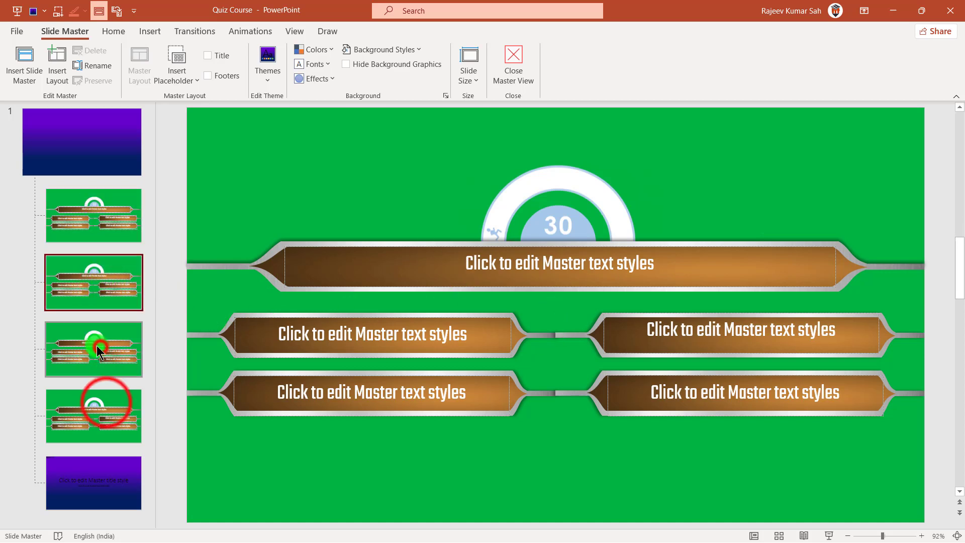
click(106, 401)
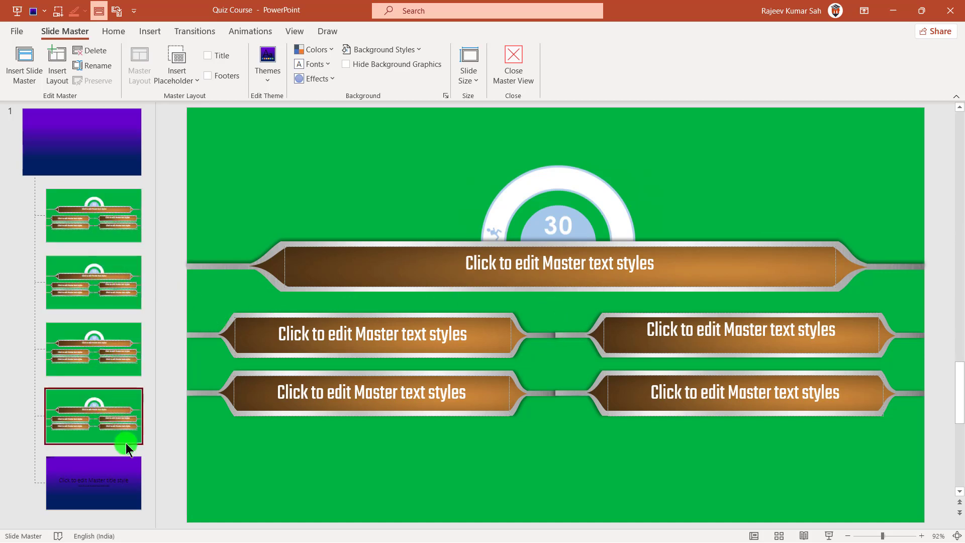
click(513, 58)
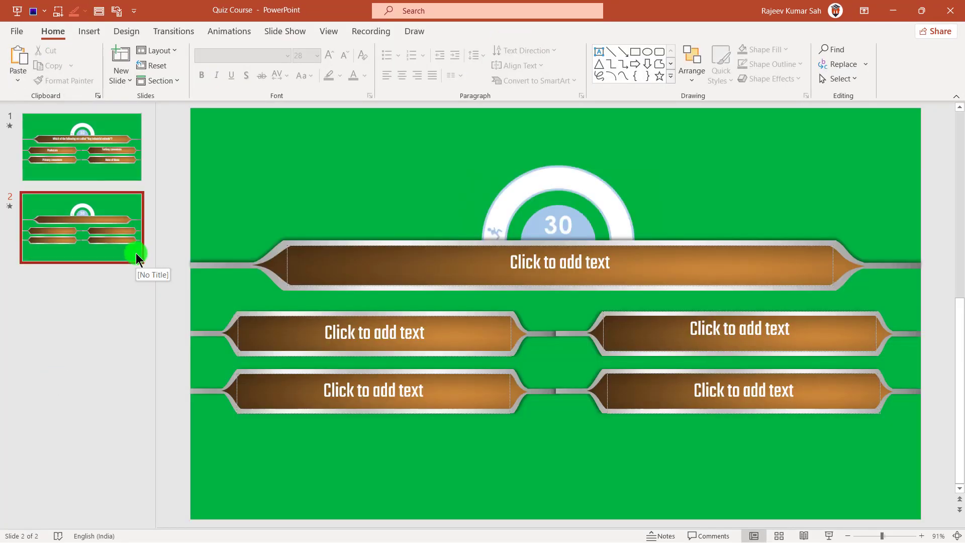
click(17, 30)
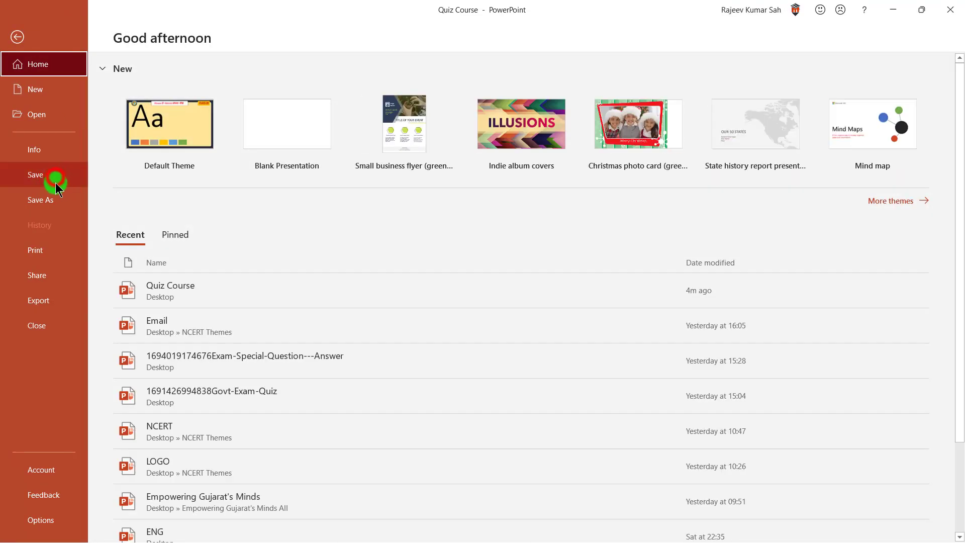
click(55, 177)
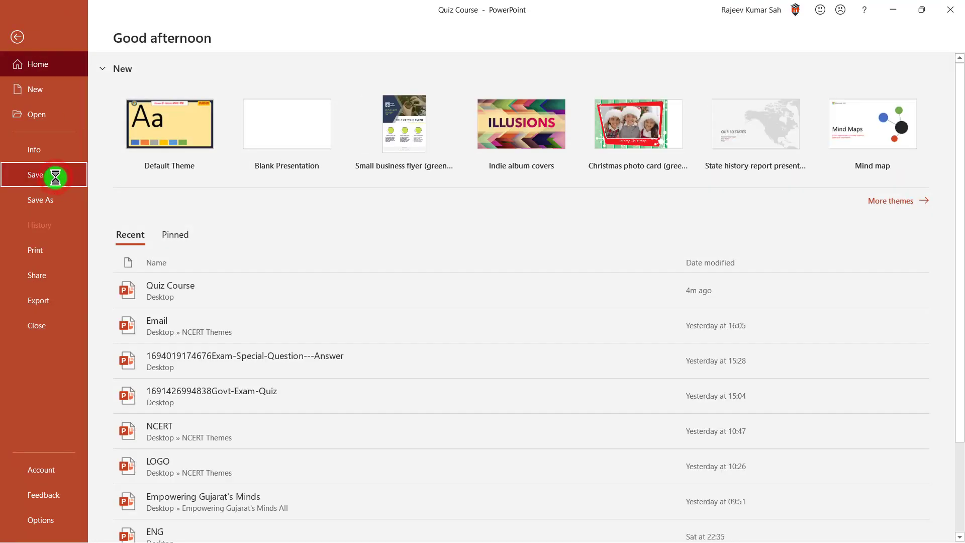
Minimize PowerPoint, close Chrome and launch OBS Studio from the Start menu
click(893, 10)
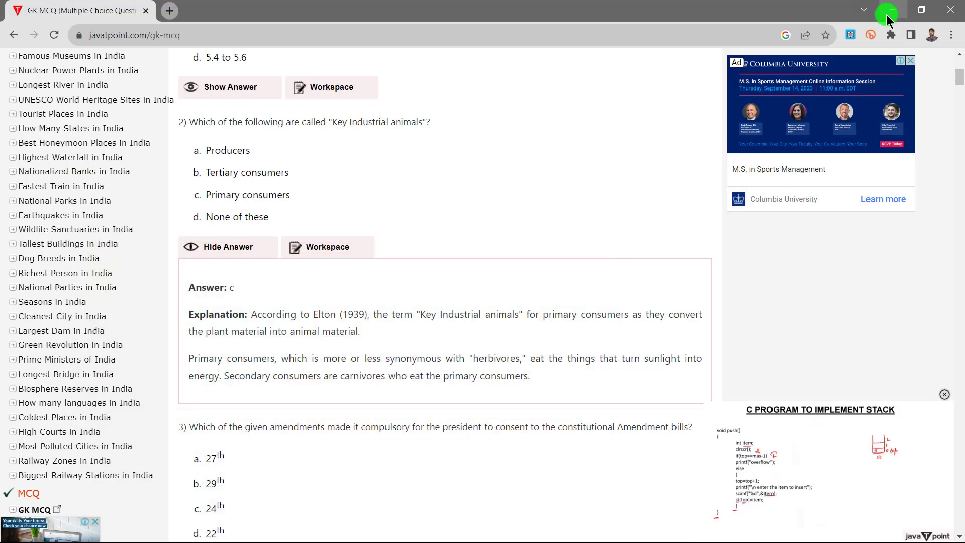
click(951, 10)
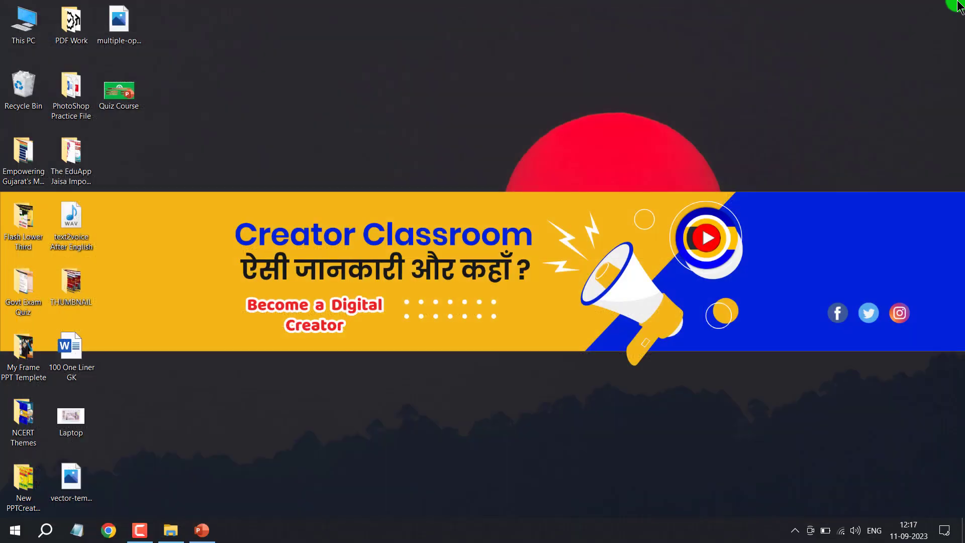
click(18, 532)
click(206, 251)
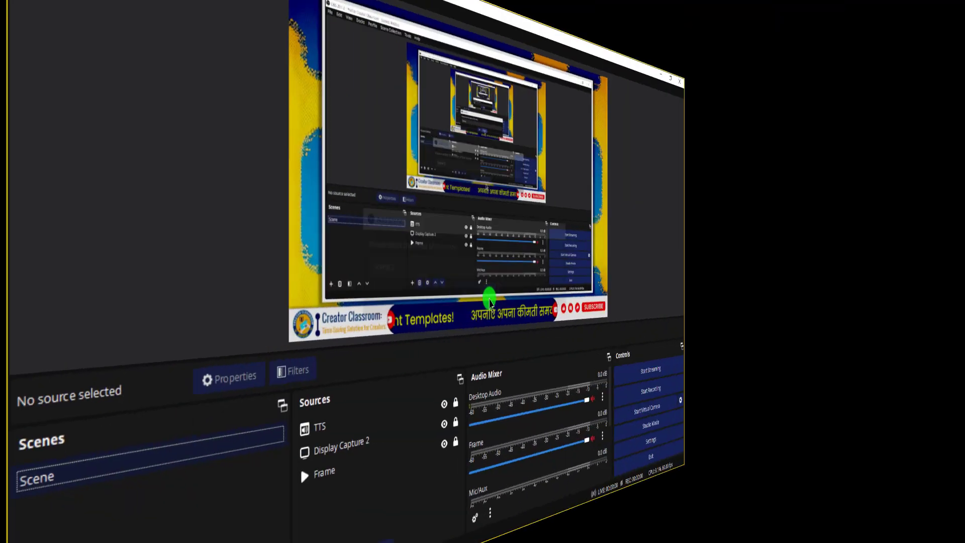
Create Scene 2 in OBS, then minimize OBS and return to the Quiz Course deck
click(13, 515)
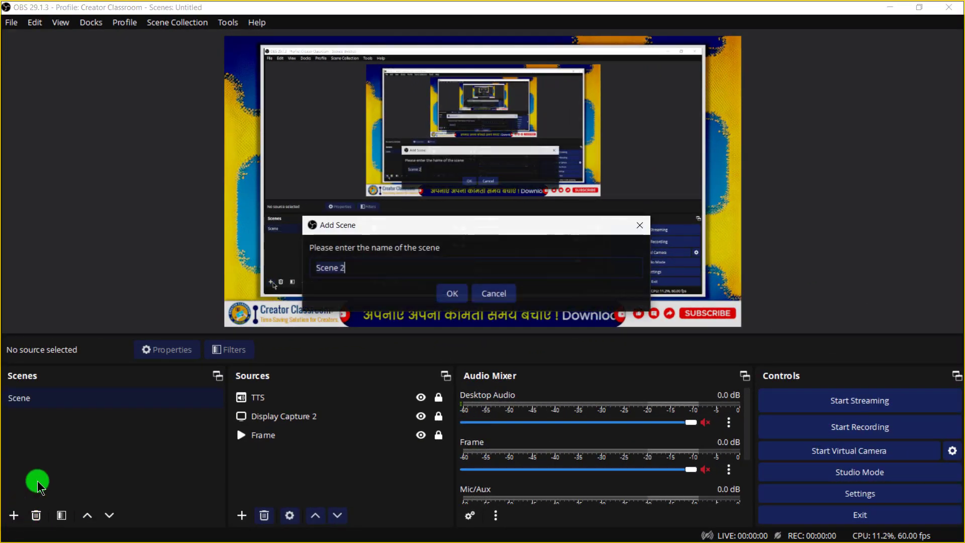
click(452, 293)
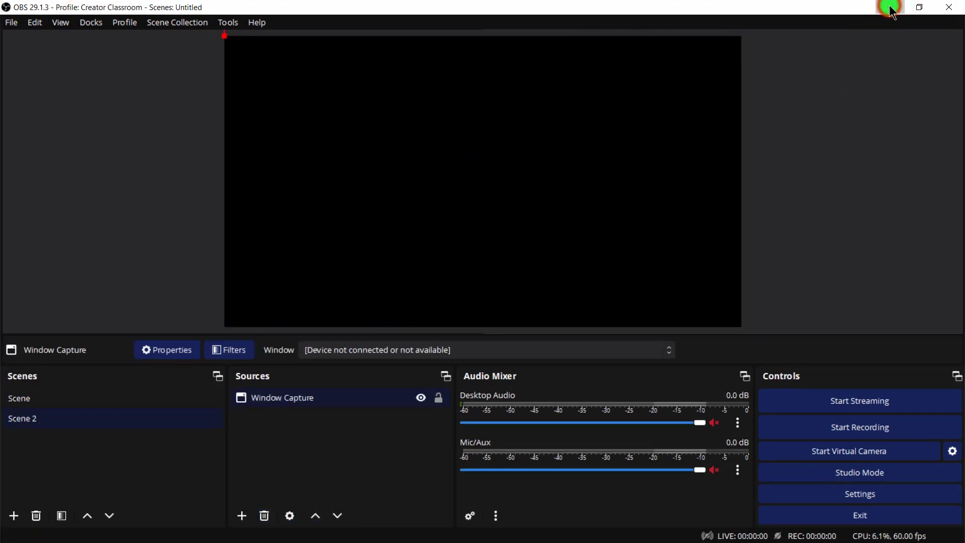
click(890, 8)
click(204, 528)
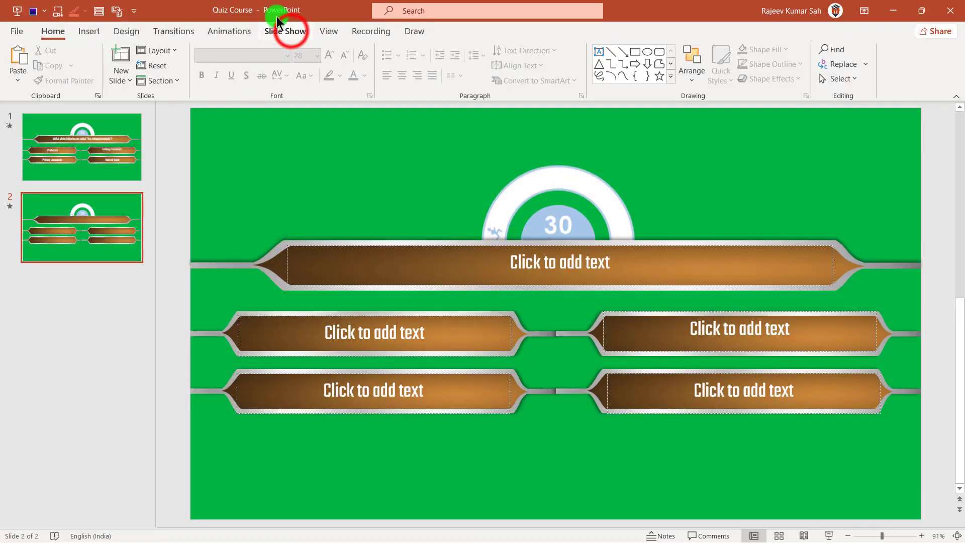
click(292, 33)
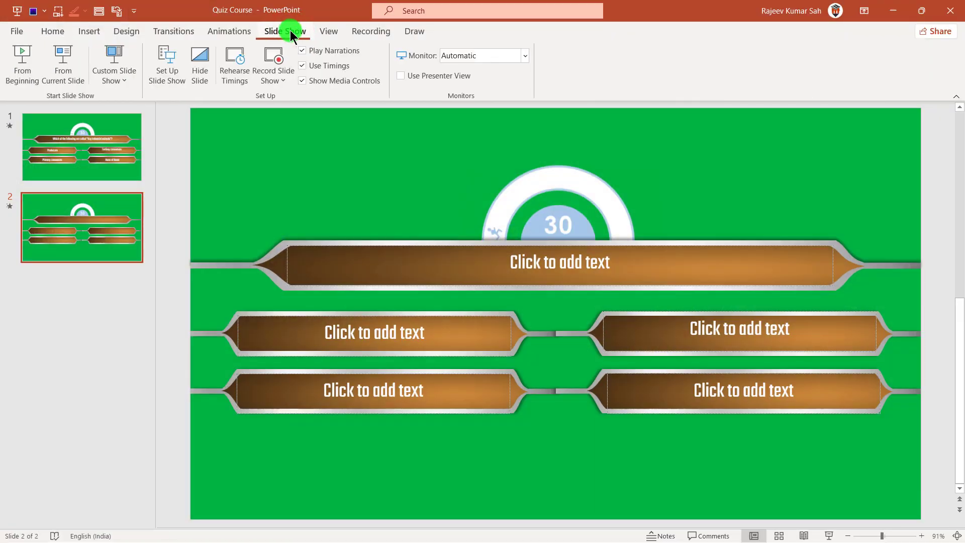
Start the Quiz Course show from the beginning, advance one slide, and Alt+Tab to OBS
click(25, 64)
mouse_move(71, 531)
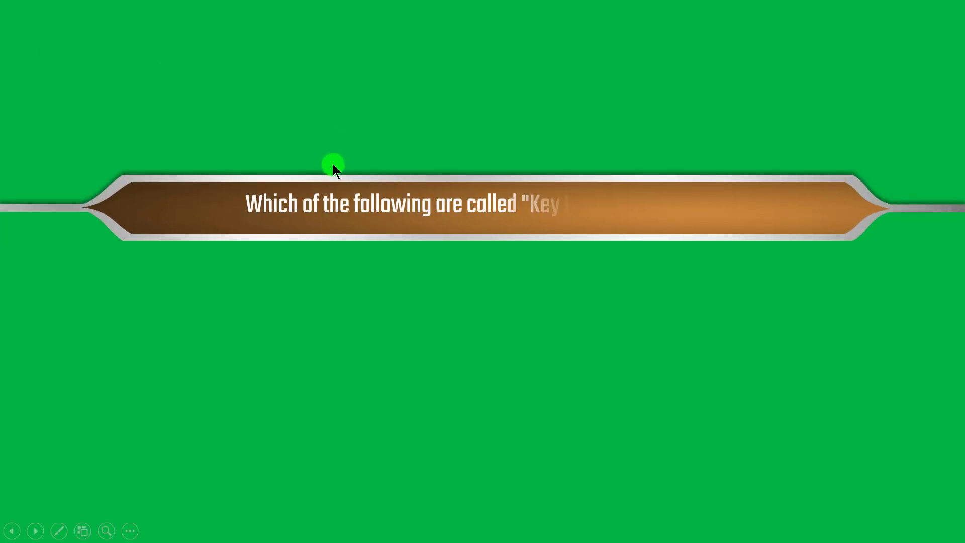
click(297, 128)
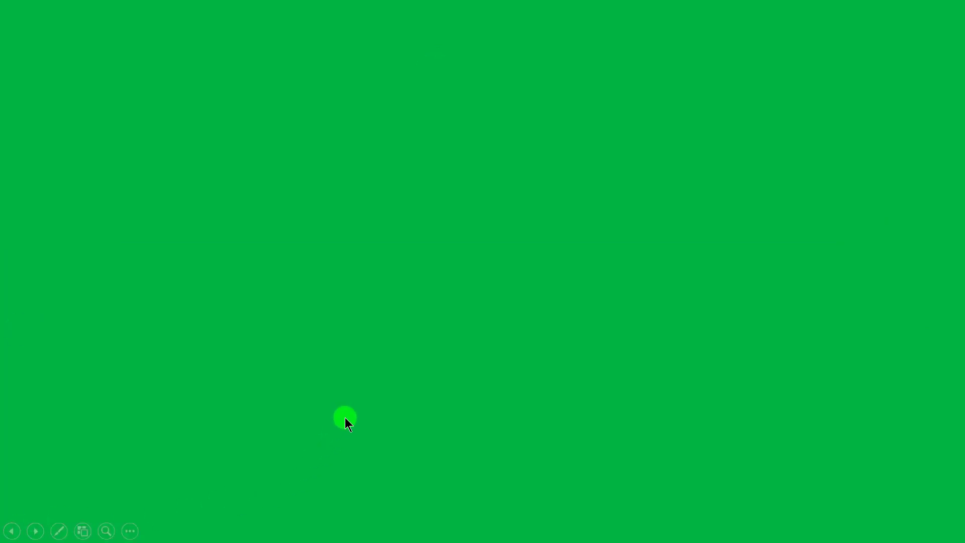
key(alt+Tab)
key(alt+Tab)
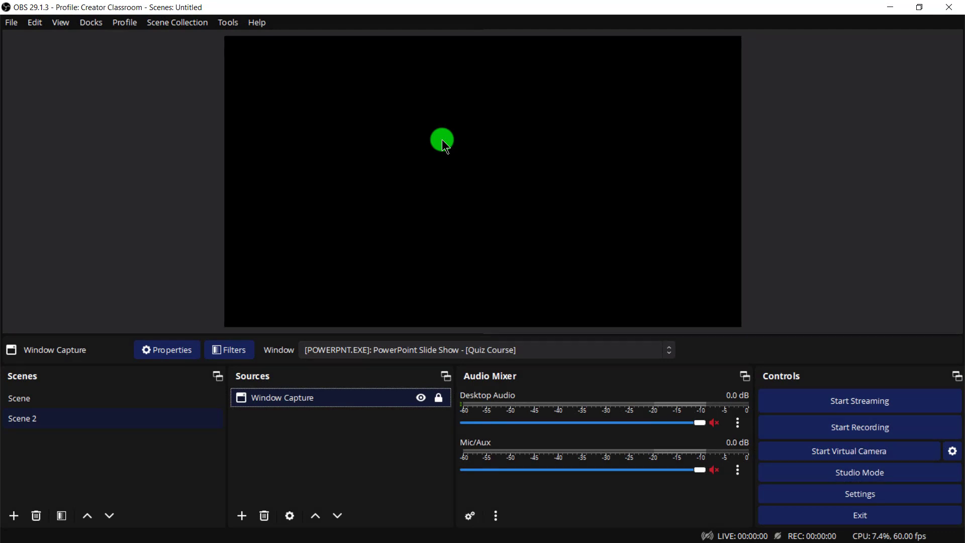
Add a 1920×1080 Color Source to Scene 2 set to purple #5500ff
click(242, 516)
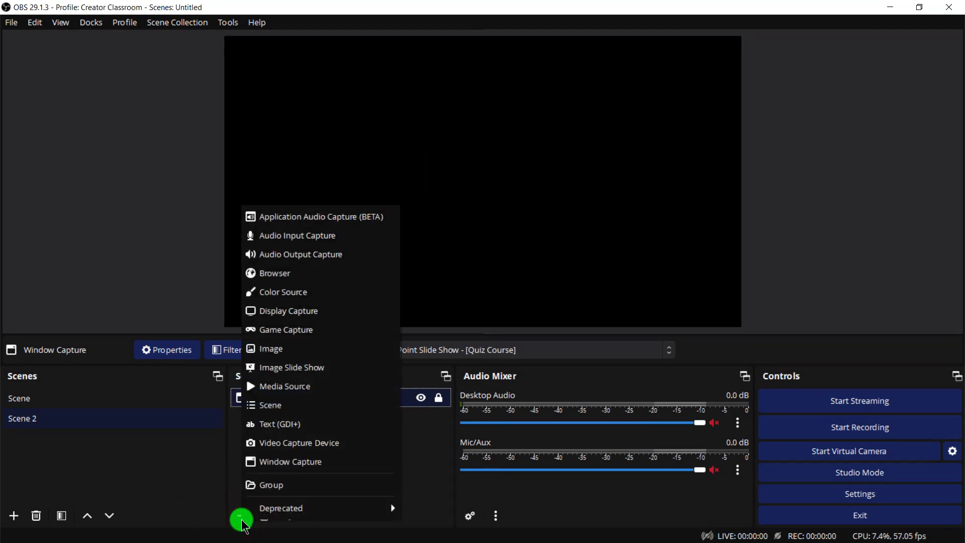
click(291, 294)
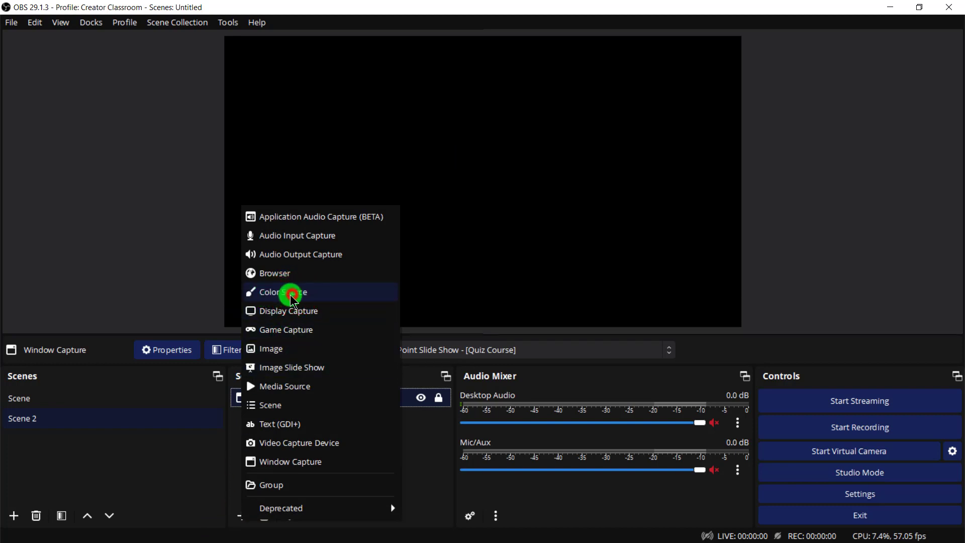
click(518, 353)
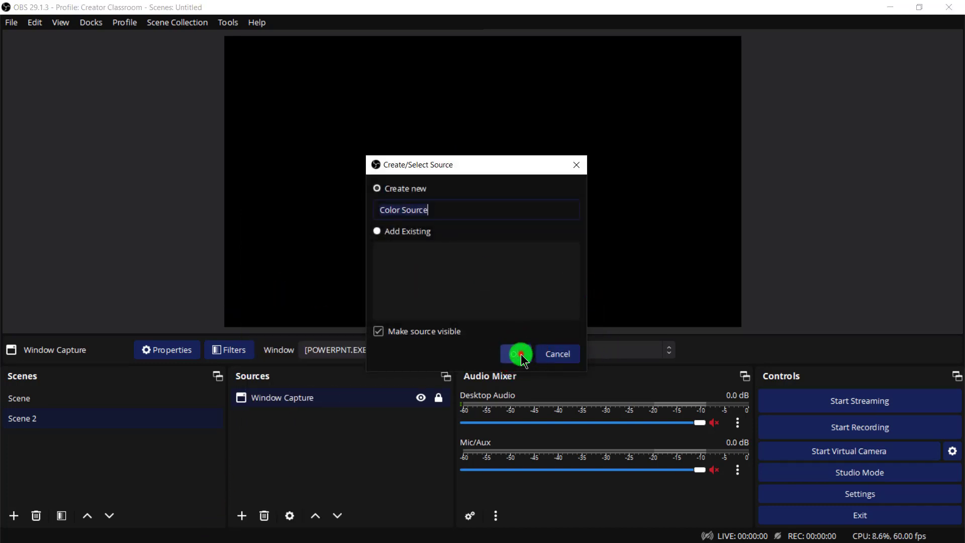
click(578, 285)
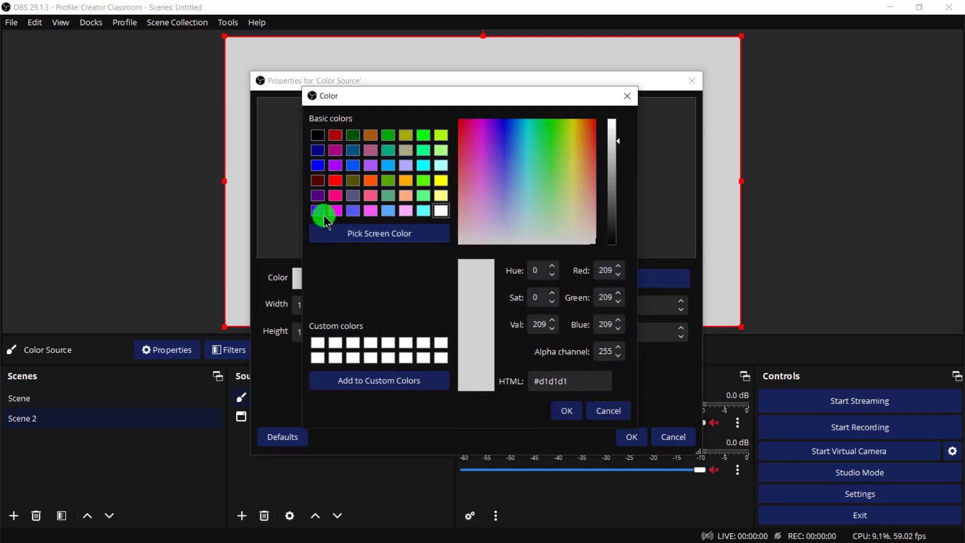
click(316, 213)
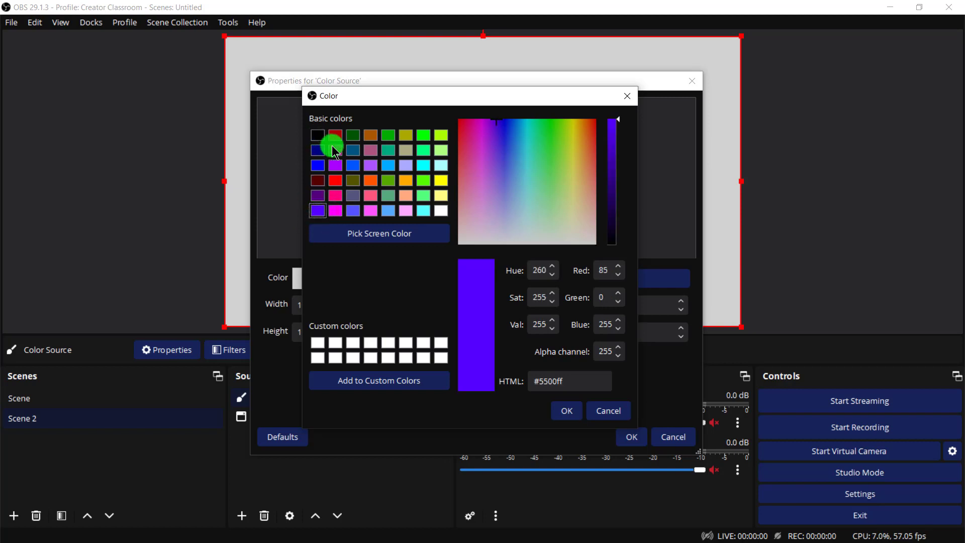
click(322, 211)
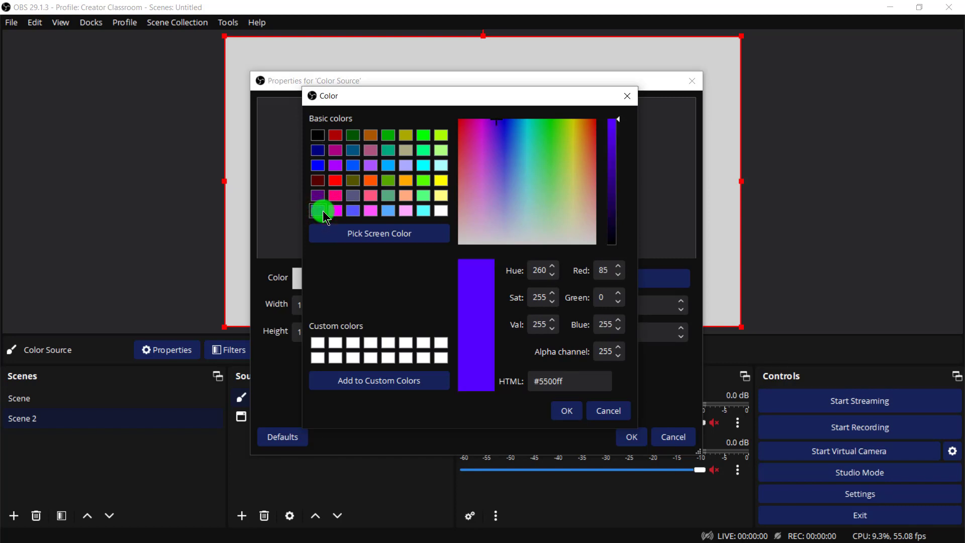
click(567, 411)
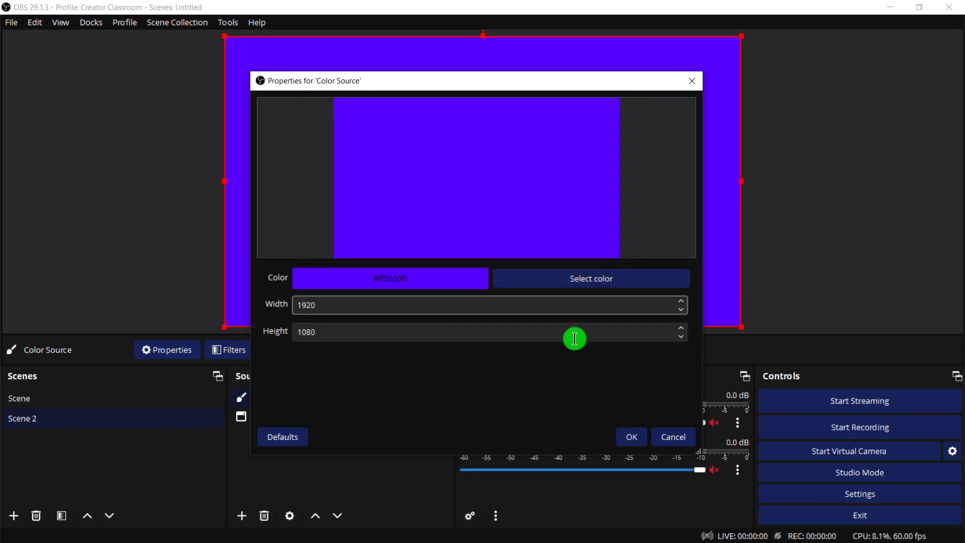
click(632, 436)
click(631, 435)
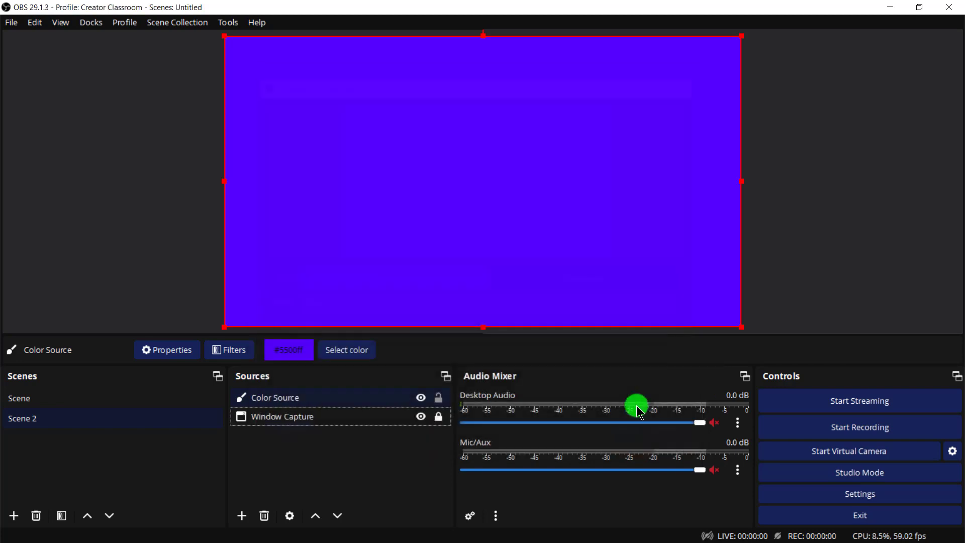
Lock the Color Source, layer it below the Window Capture, then delete the Window Capture
click(438, 398)
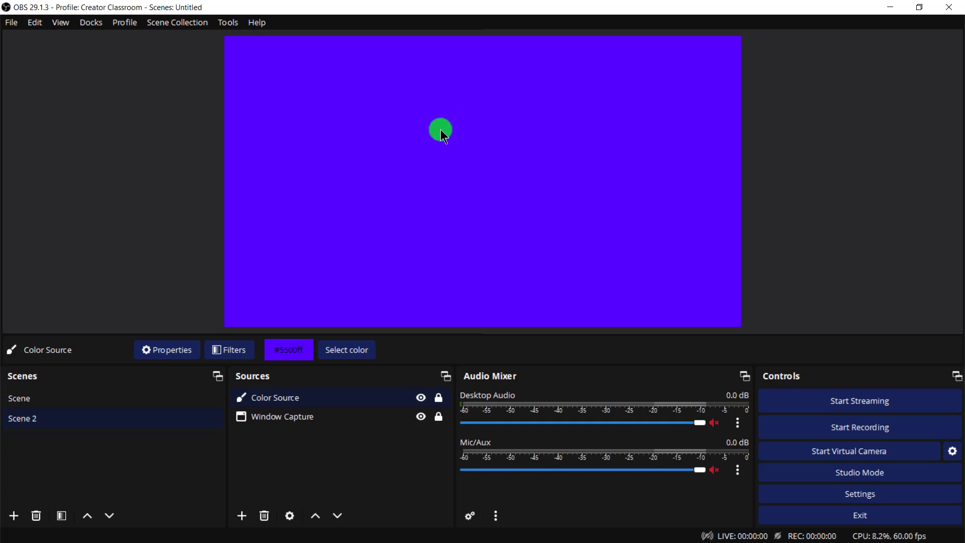
click(432, 416)
click(301, 397)
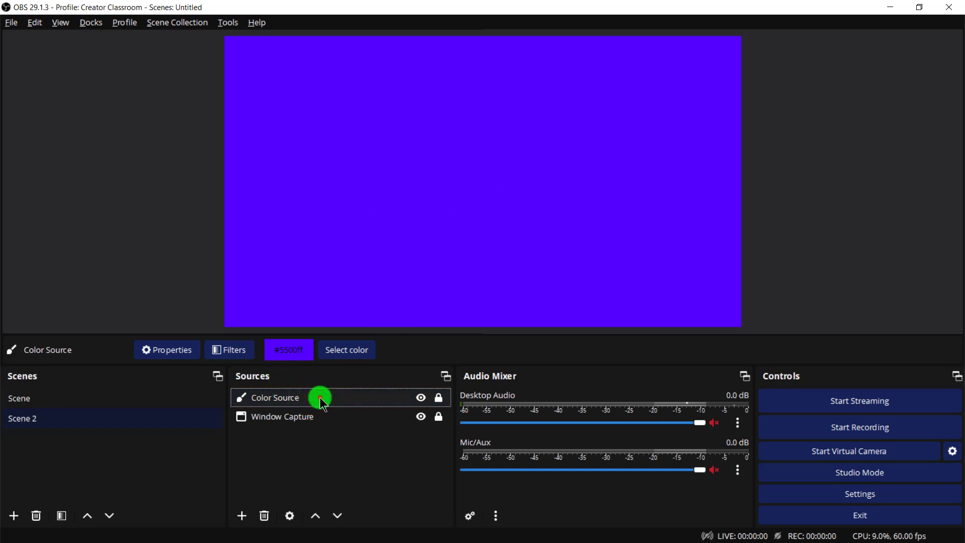
drag(320, 398, 320, 444)
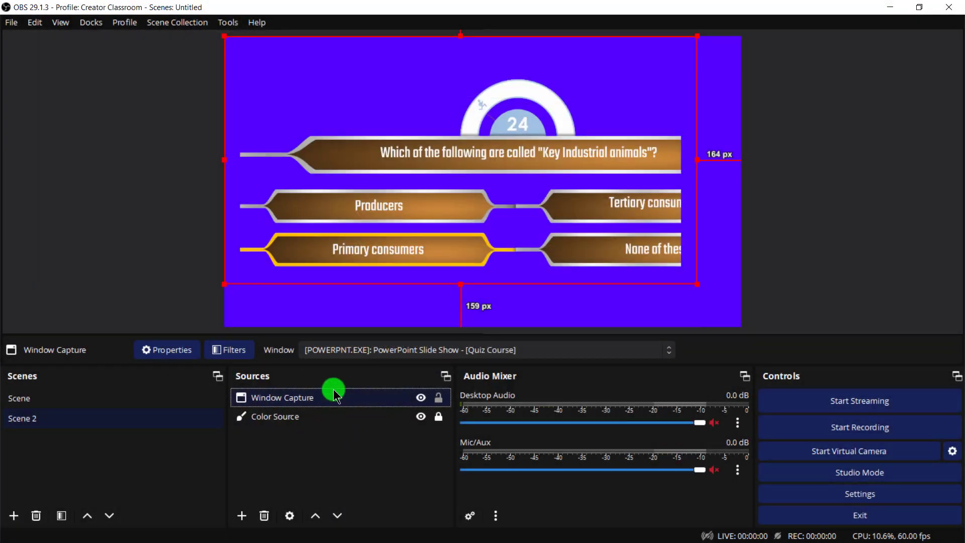
click(334, 400)
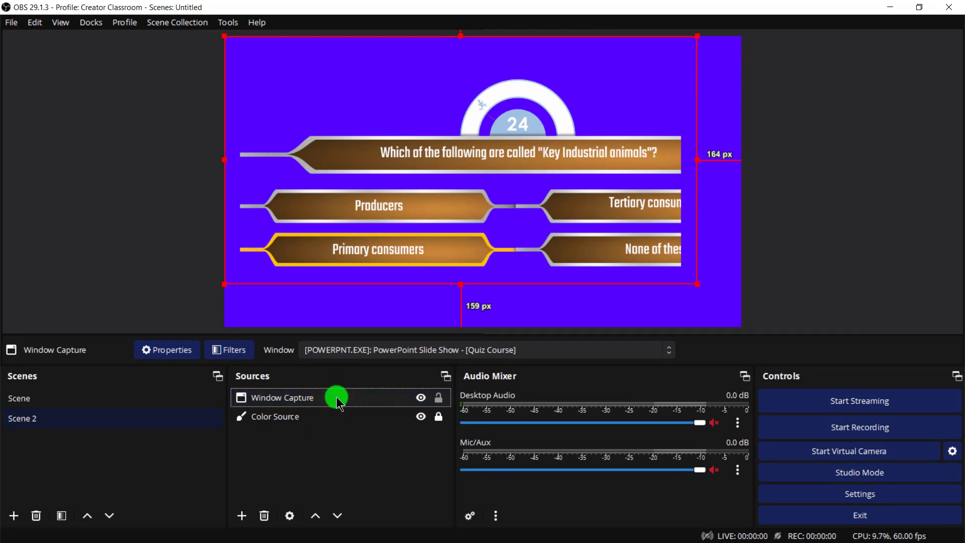
key(Delete)
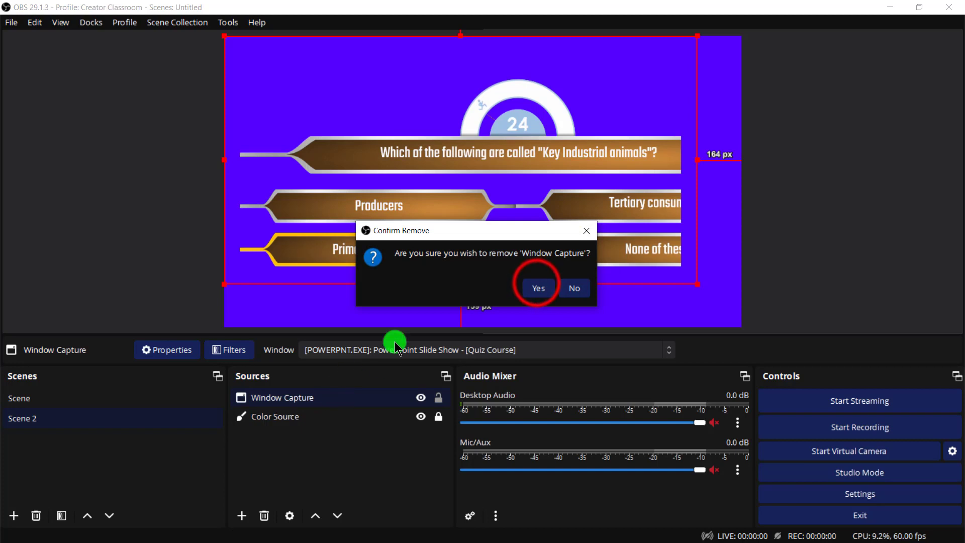
click(537, 286)
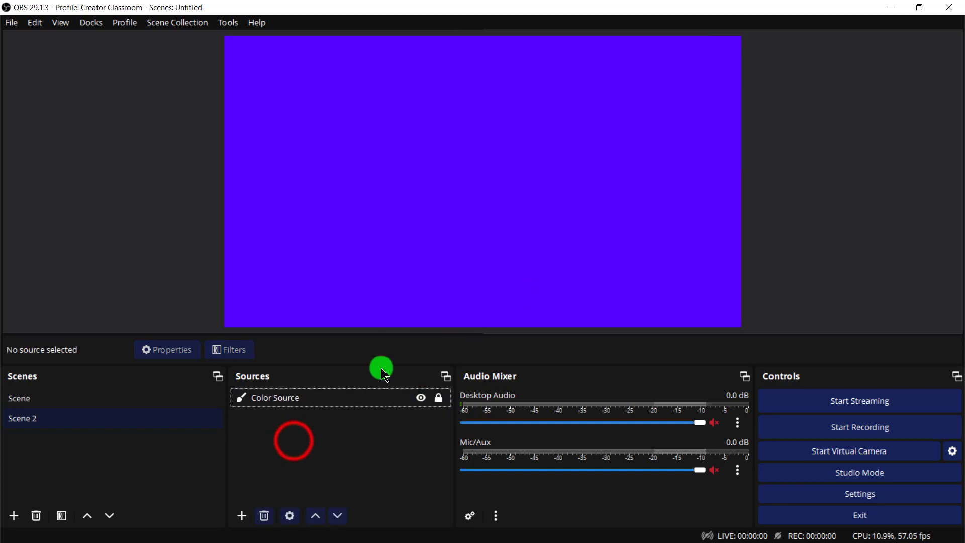
Add a Display Capture of the primary monitor using the Windows 10 (1903 and up) method
click(241, 515)
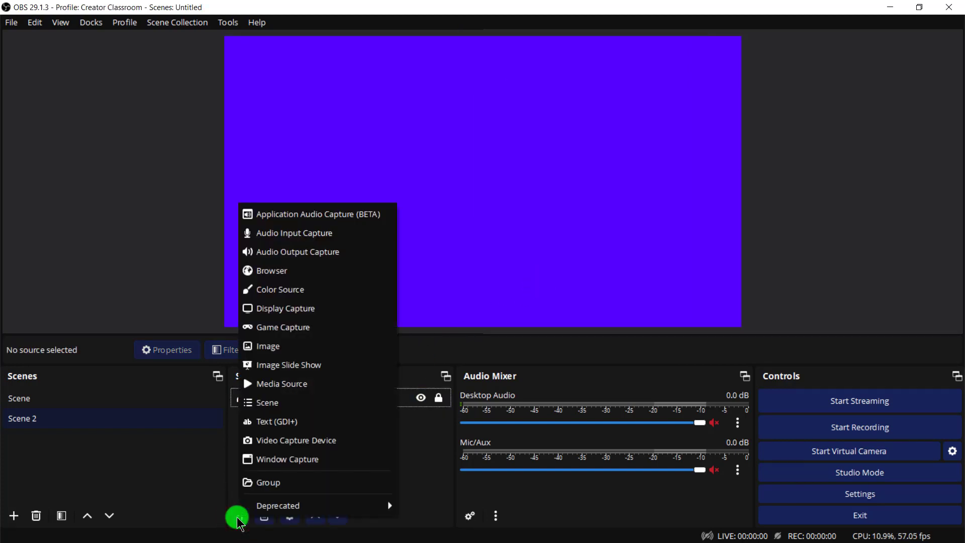
click(313, 309)
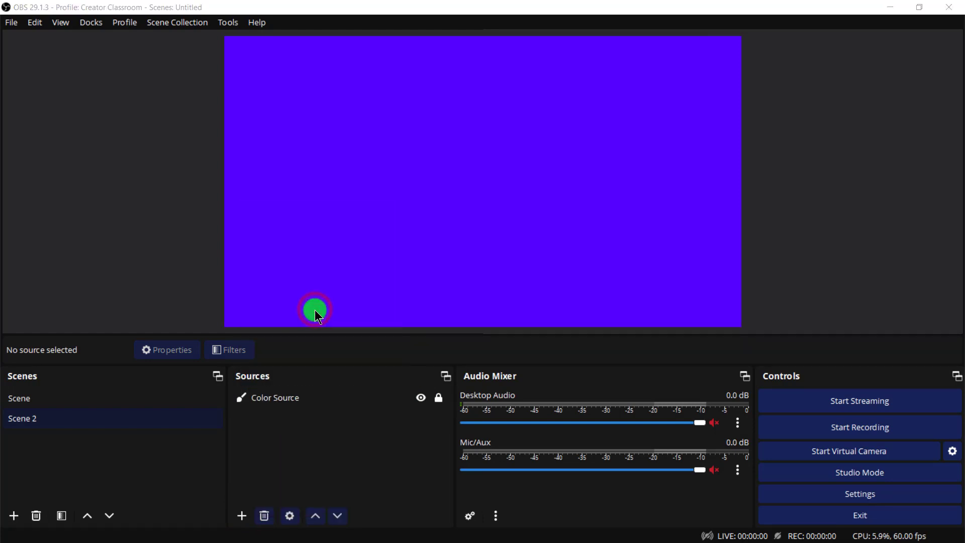
click(520, 355)
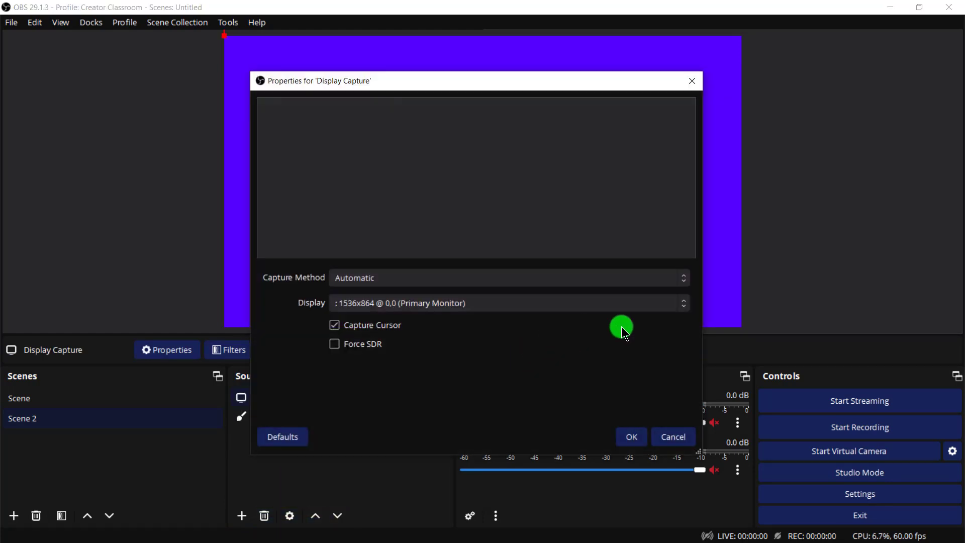
click(368, 276)
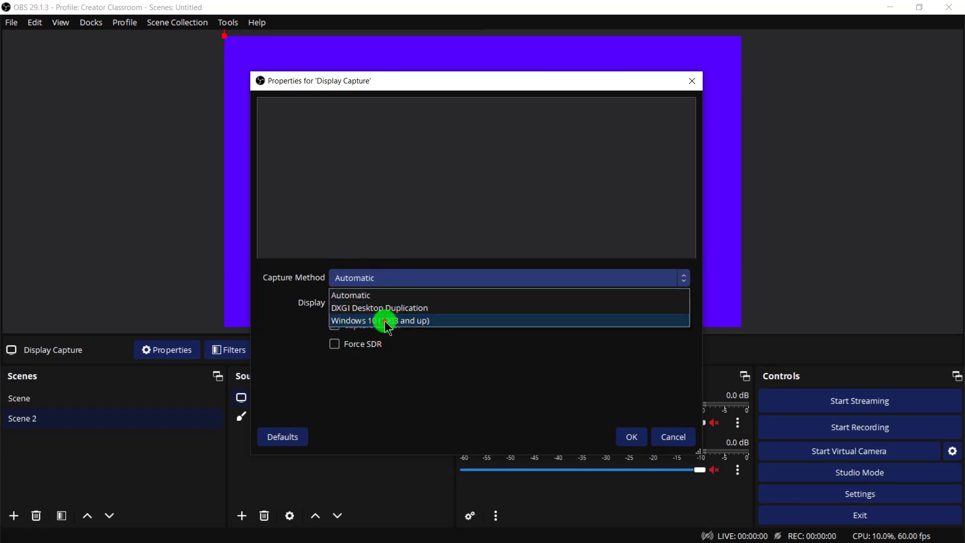
click(387, 321)
click(634, 438)
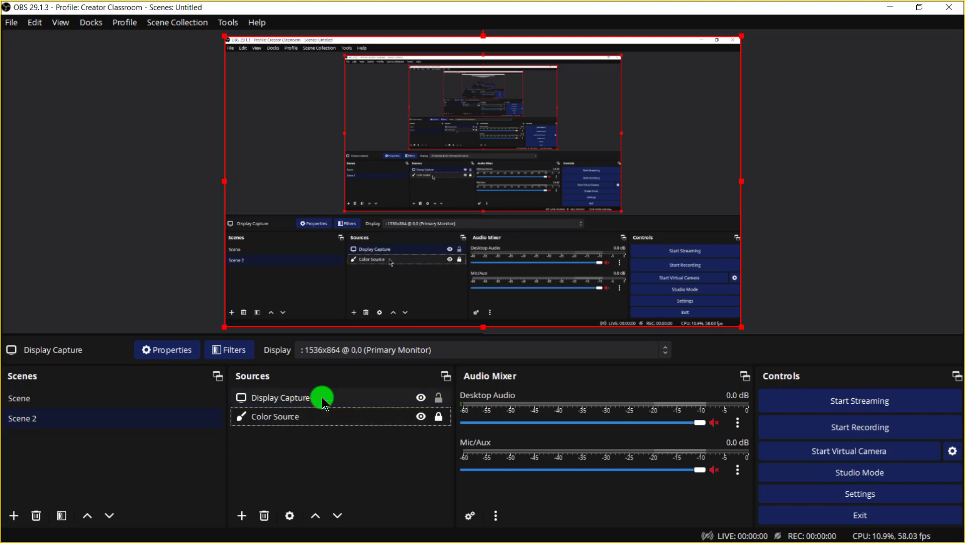
click(277, 397)
click(312, 400)
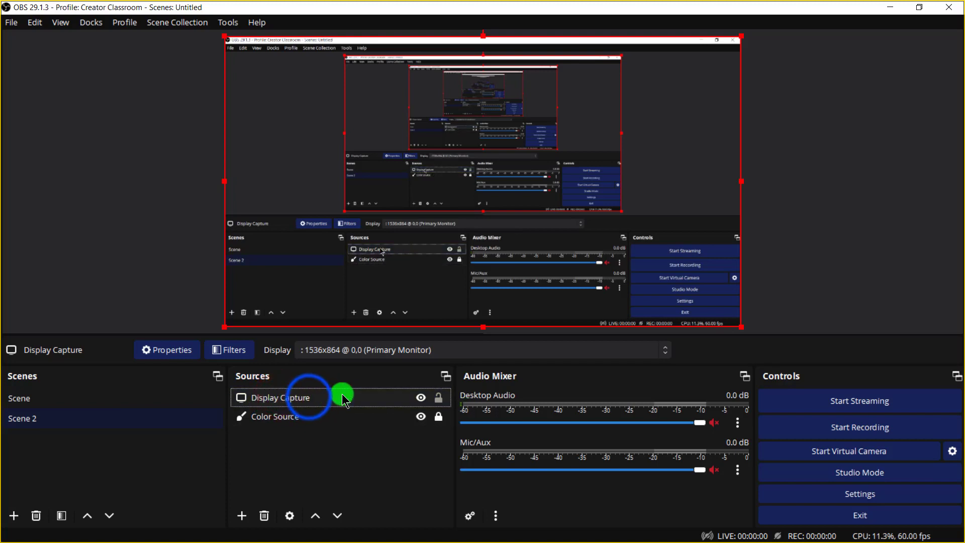
Add a Chroma Key filter to Display Capture with similarity 335, then close Filters
right_click(311, 400)
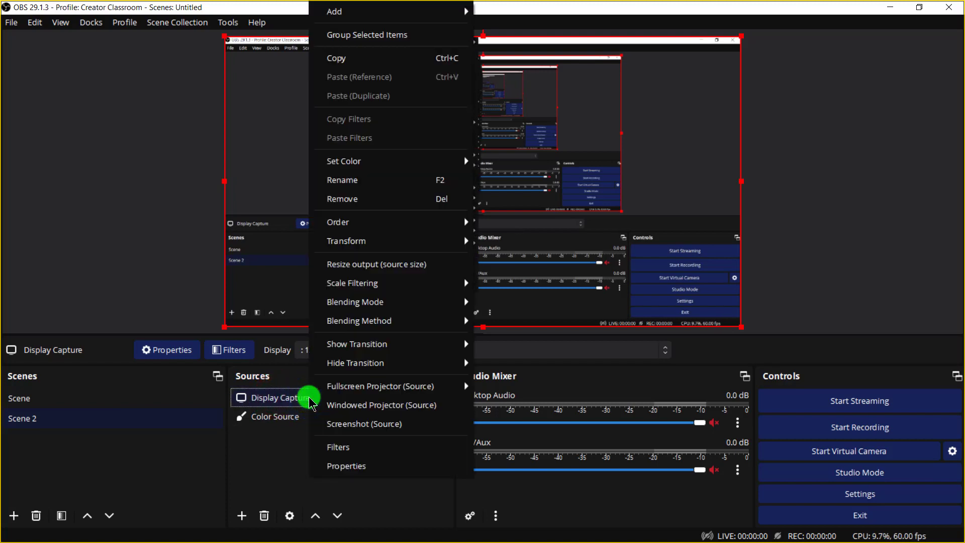
click(355, 447)
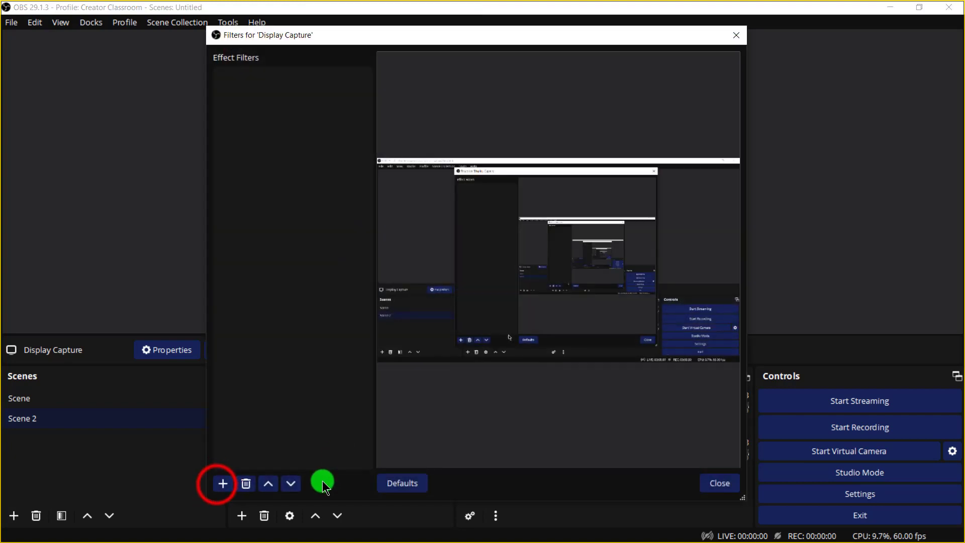
click(220, 484)
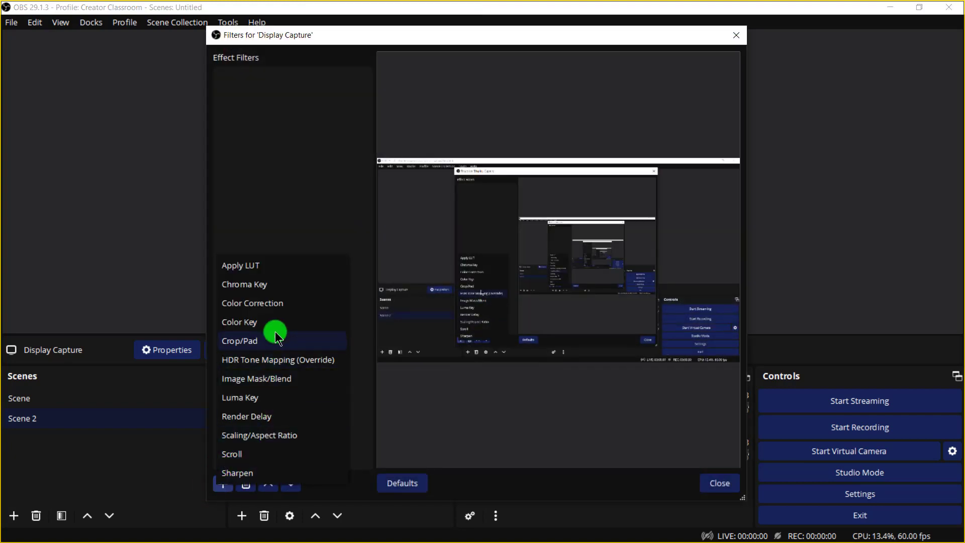
click(260, 284)
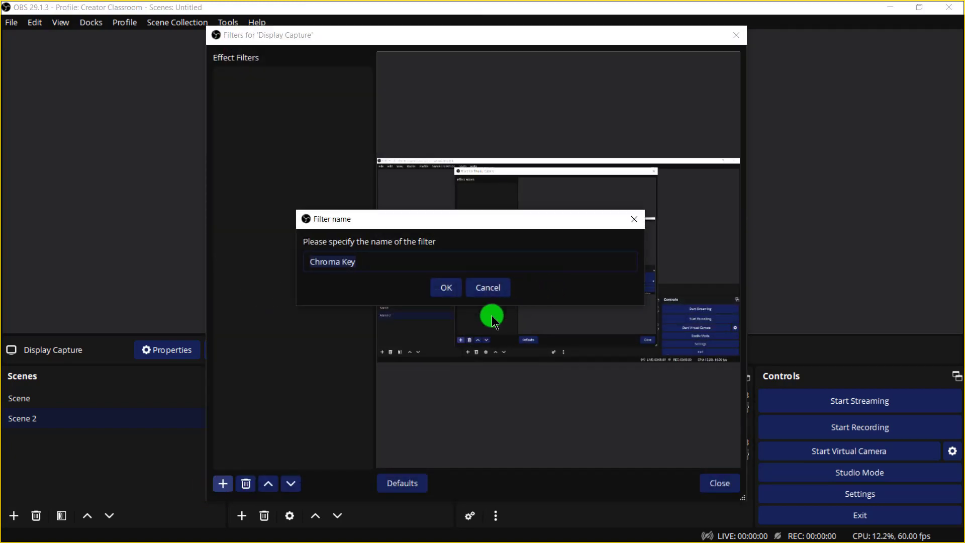
click(450, 290)
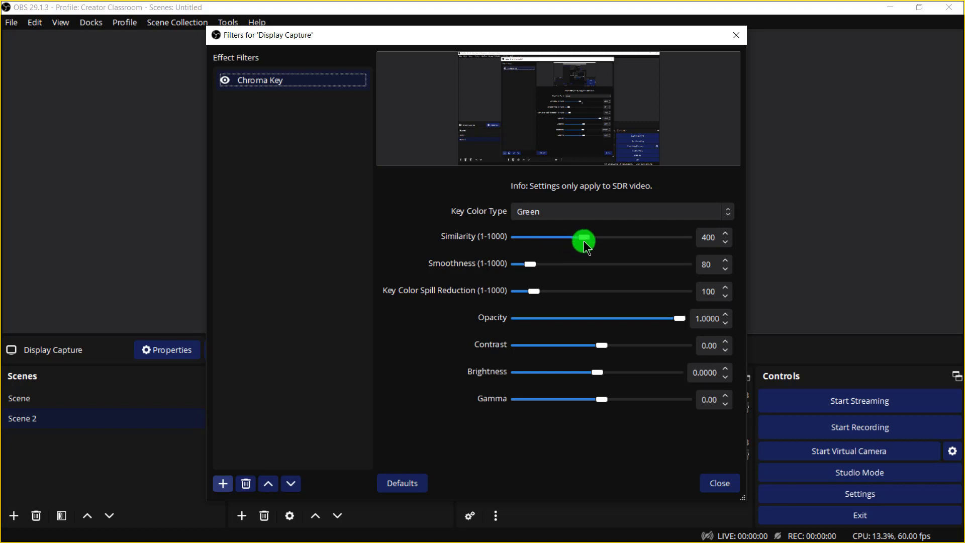
click(528, 266)
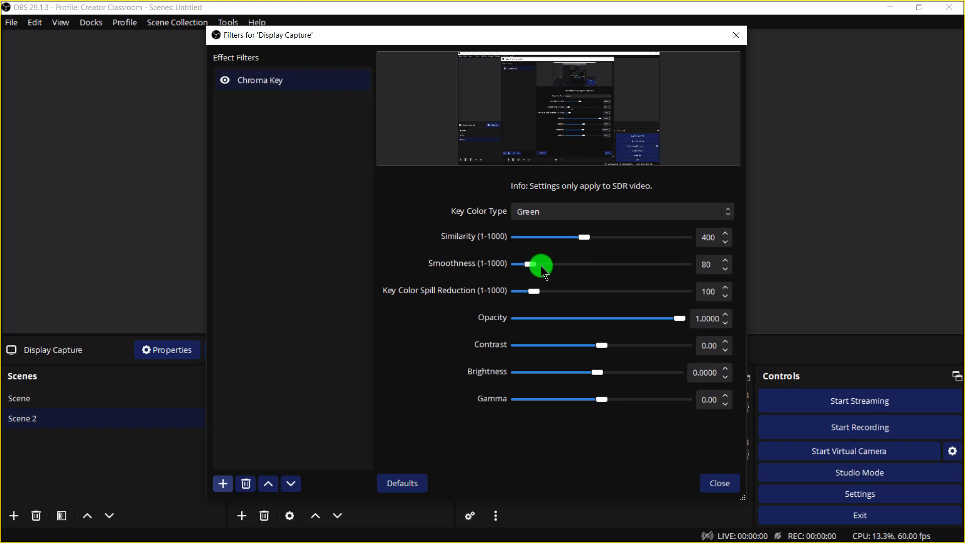
drag(579, 239, 578, 243)
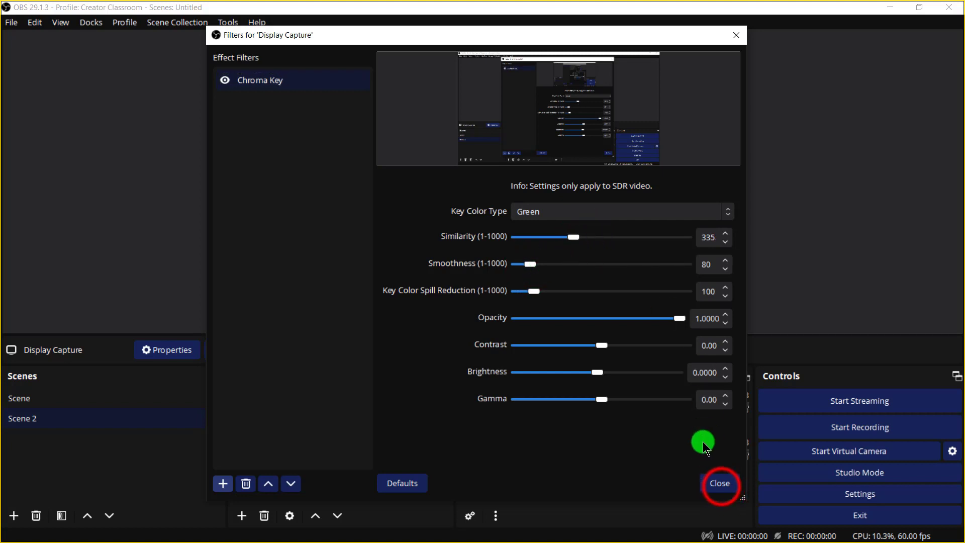
click(718, 482)
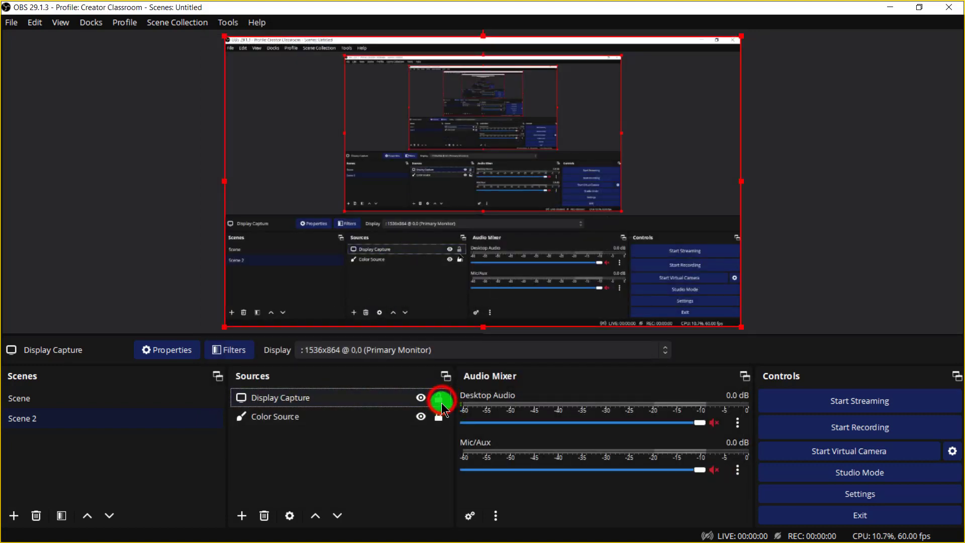
Record the full-screen quiz slide show in OBS with Mic/Aux unmuted, then stop recording
click(417, 435)
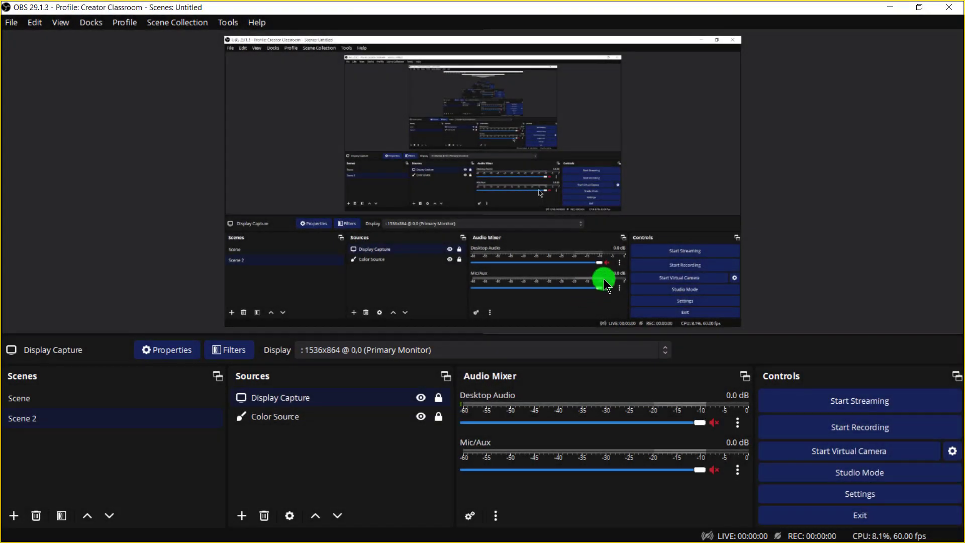
click(890, 426)
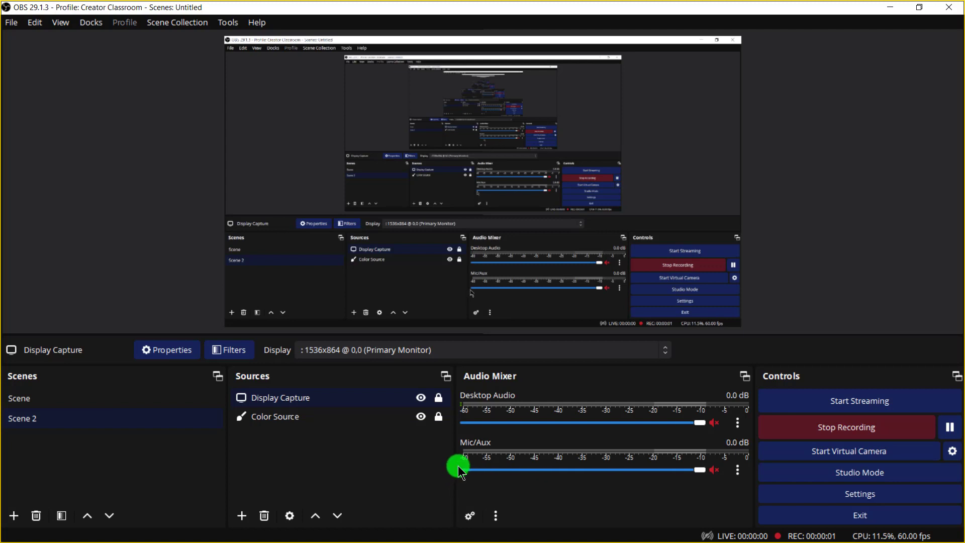
click(714, 471)
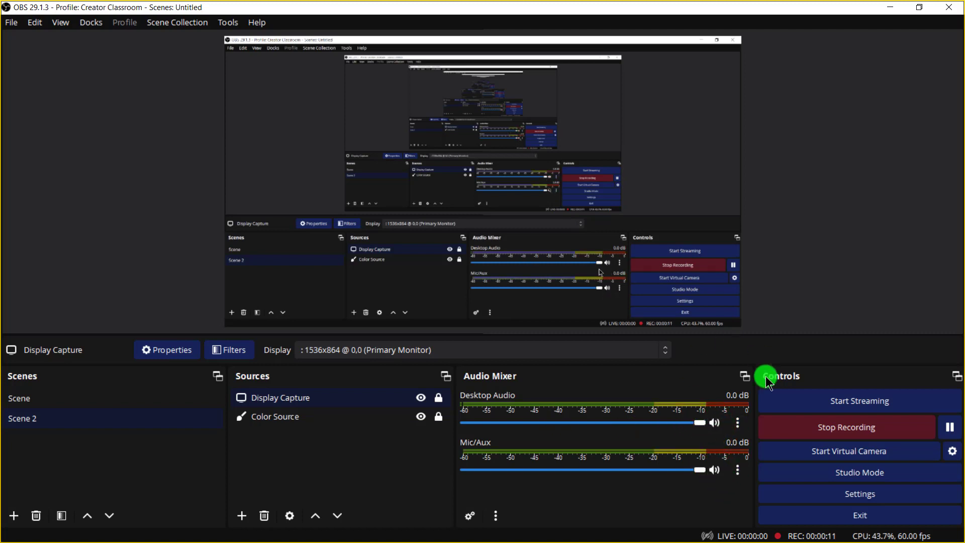
click(892, 9)
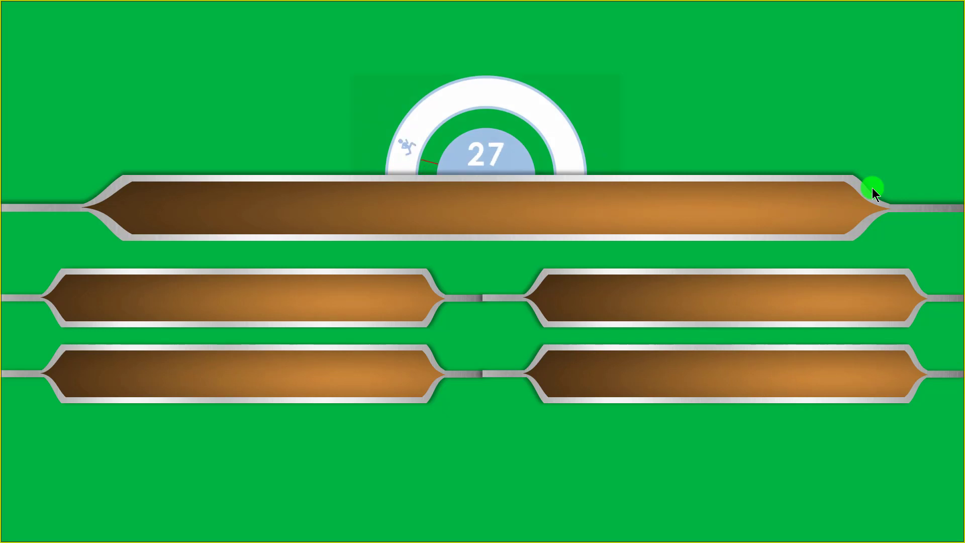
key(alt+Tab)
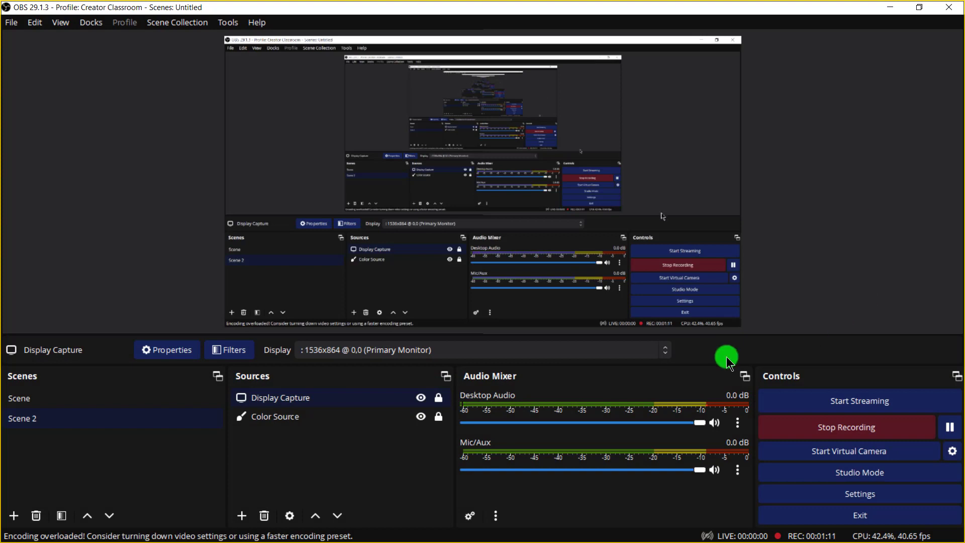
click(864, 431)
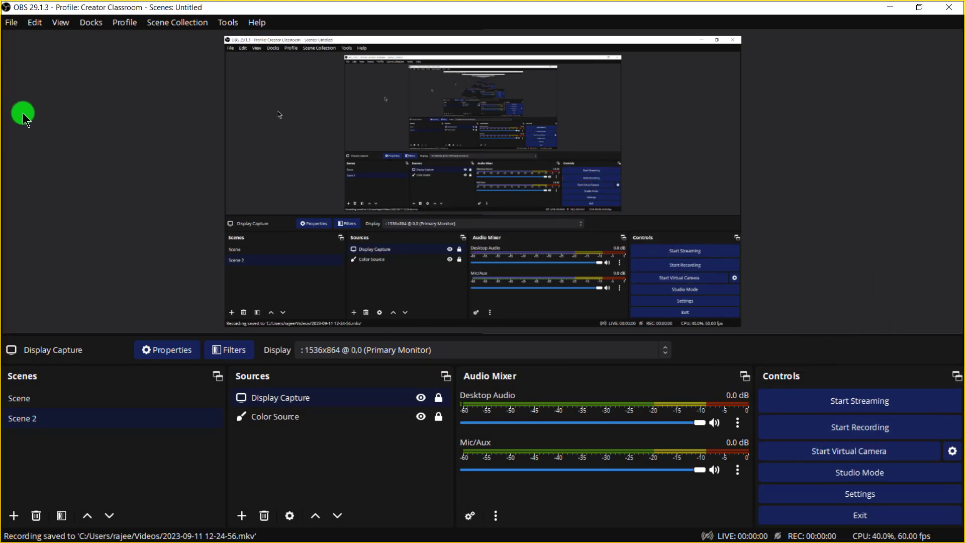
click(11, 23)
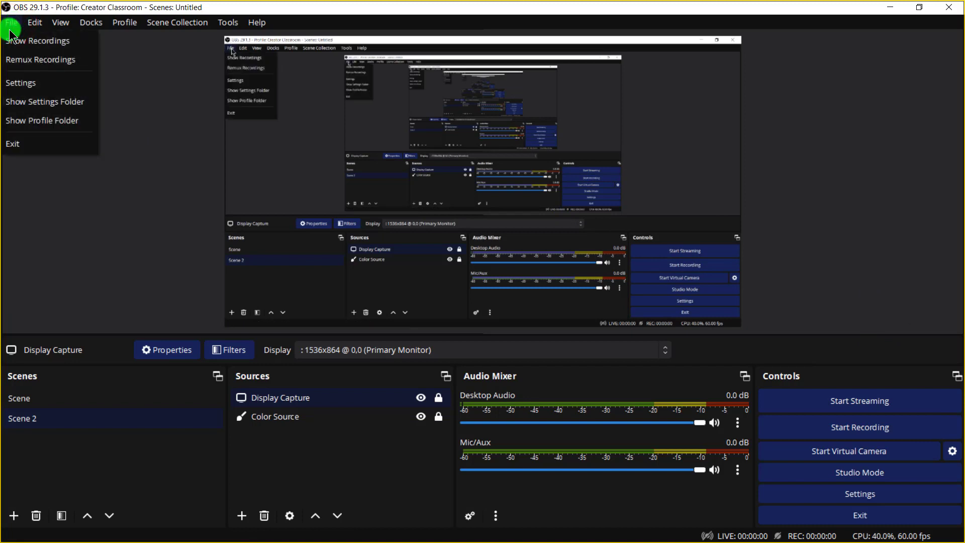
click(38, 44)
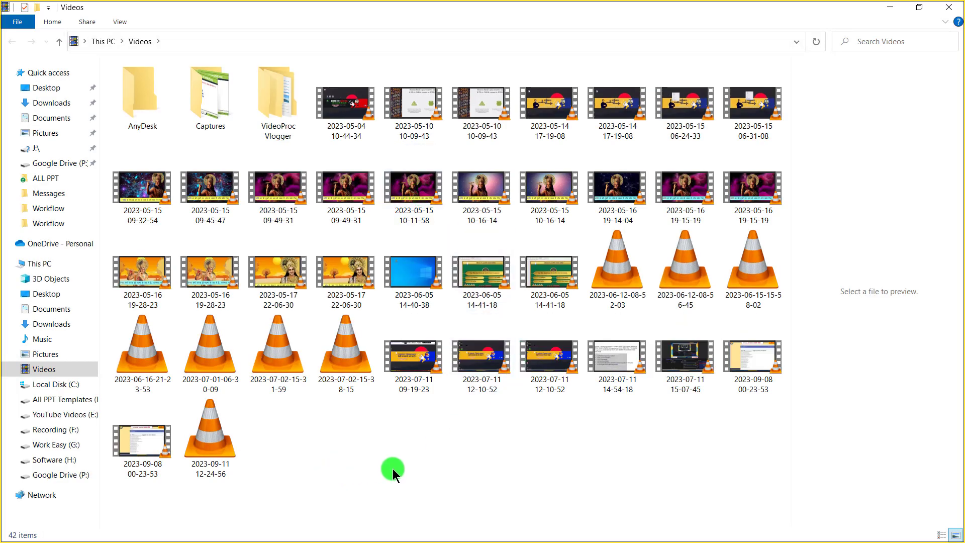
click(217, 443)
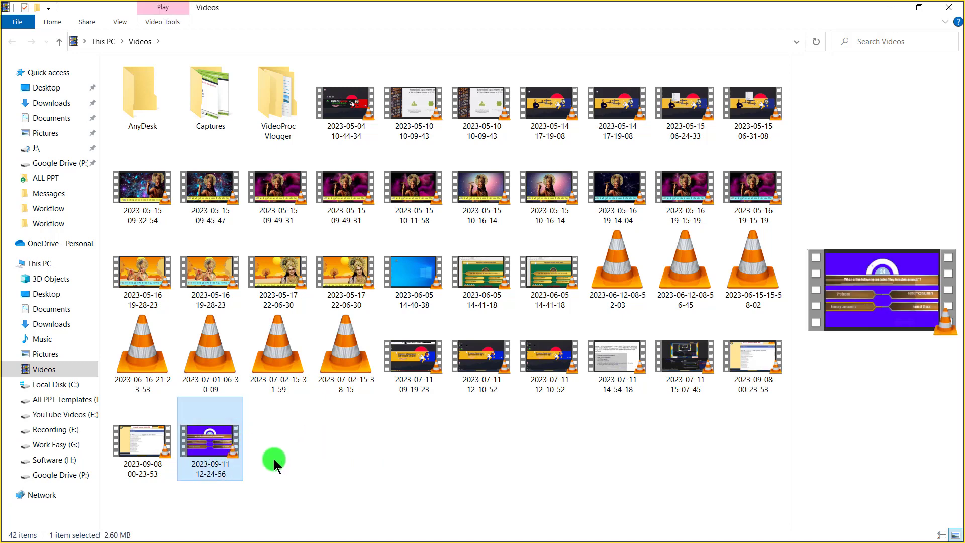
click(949, 7)
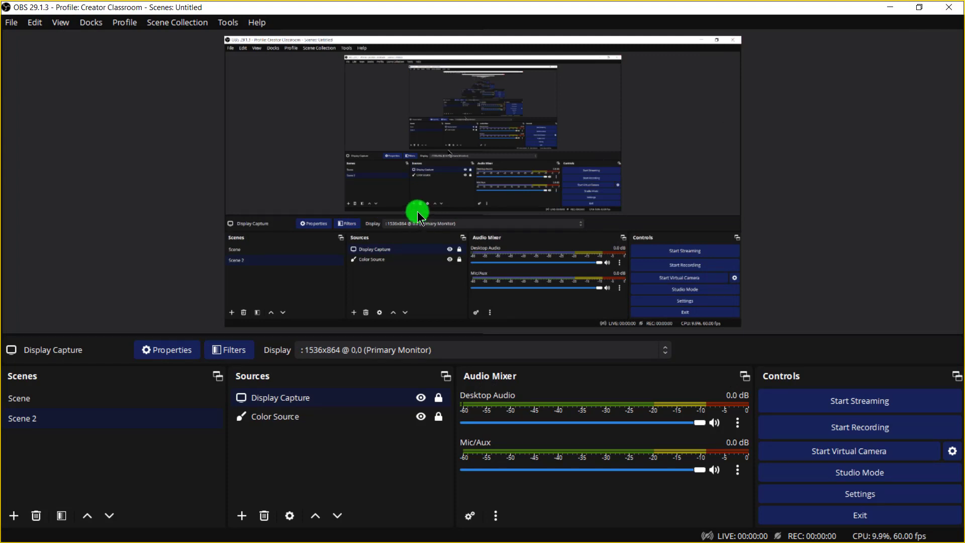
click(11, 23)
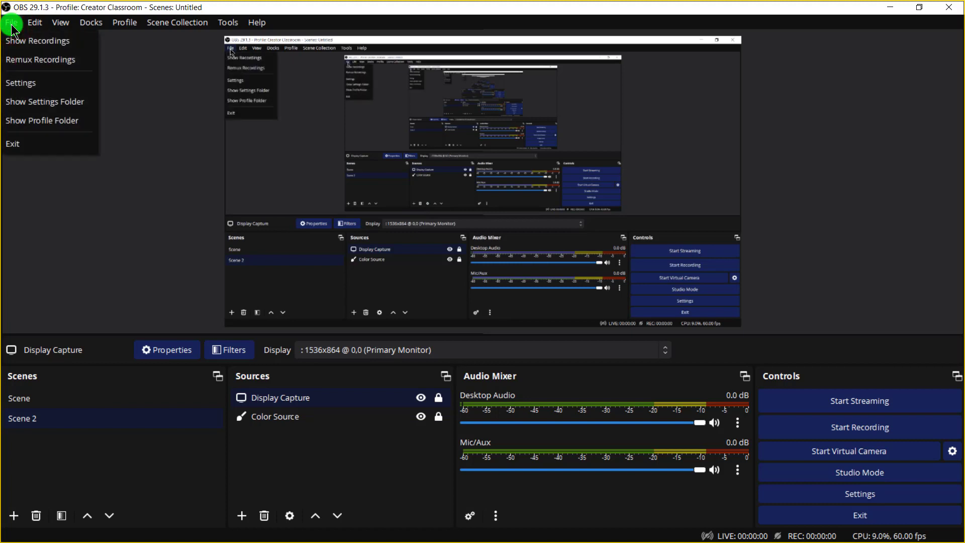
click(42, 64)
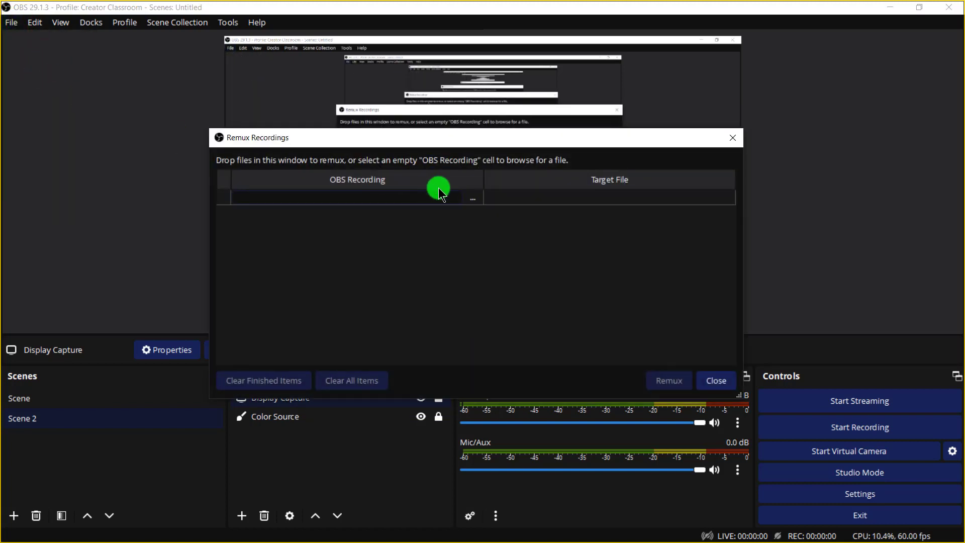
click(472, 200)
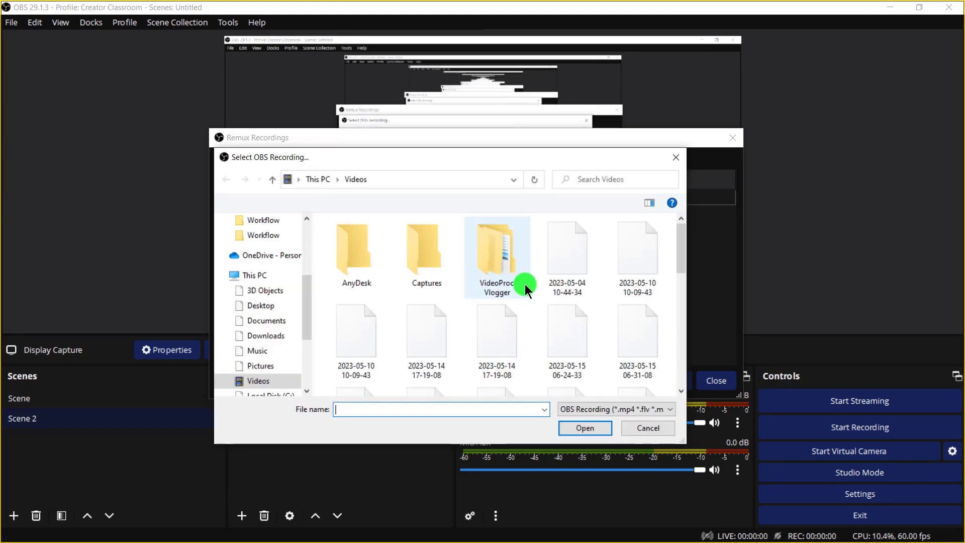
scroll(525, 285, down, 2)
scroll(497, 282, down, 2)
scroll(528, 365, down, 1)
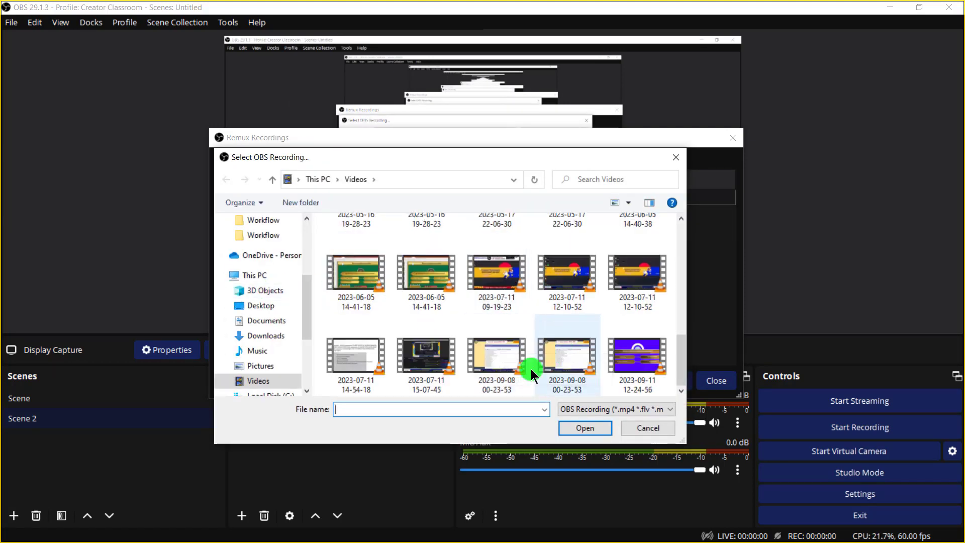
click(637, 360)
click(589, 426)
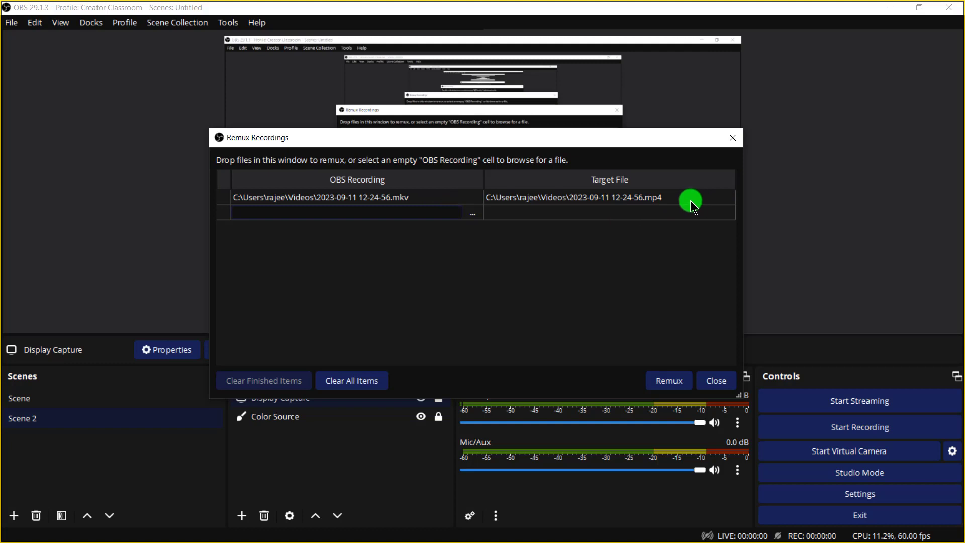
click(667, 385)
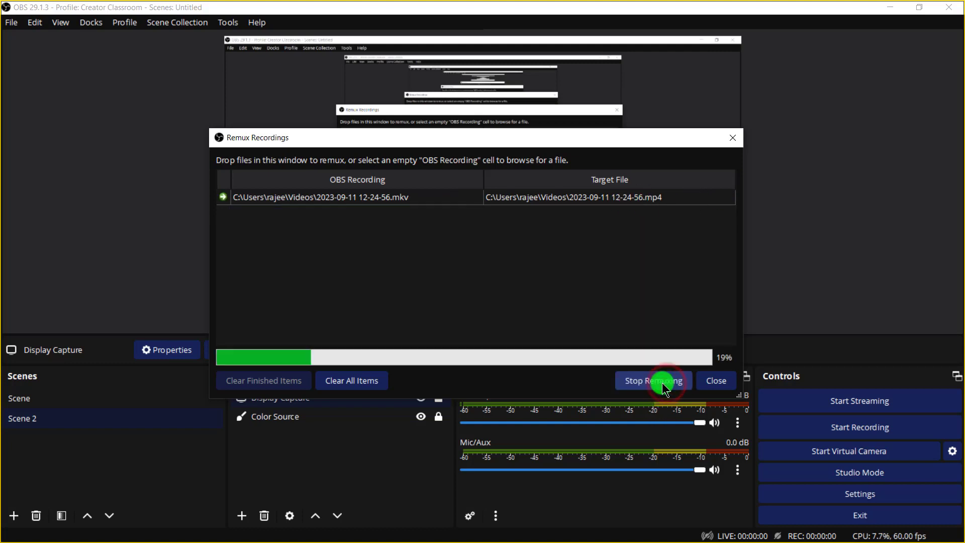
click(512, 284)
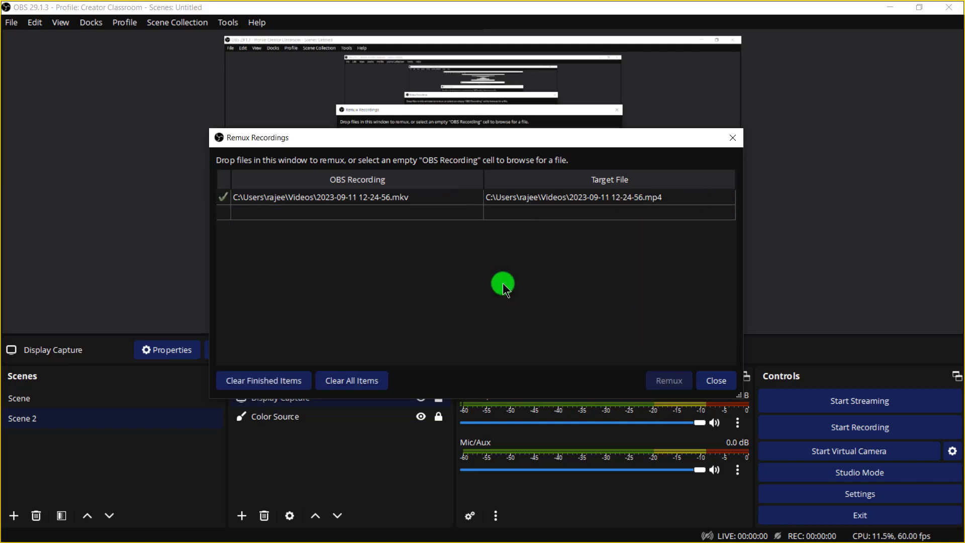
click(729, 386)
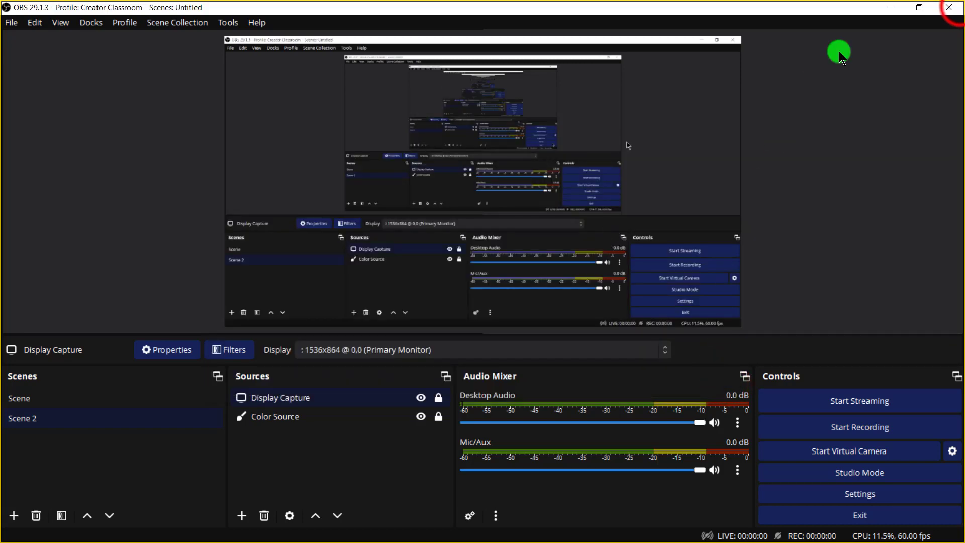
Quit OBS Studio and end the slide show to return to editing slide 2
click(947, 8)
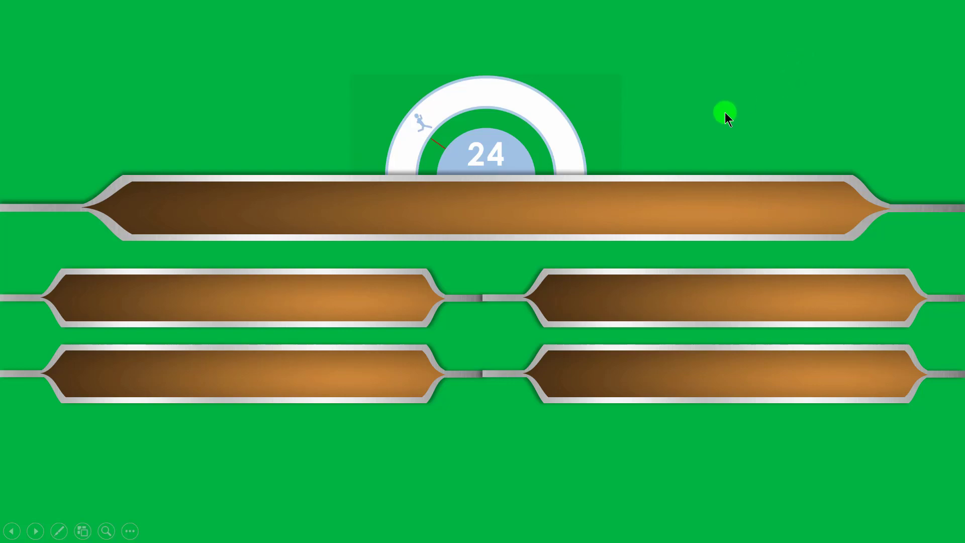
key(Escape)
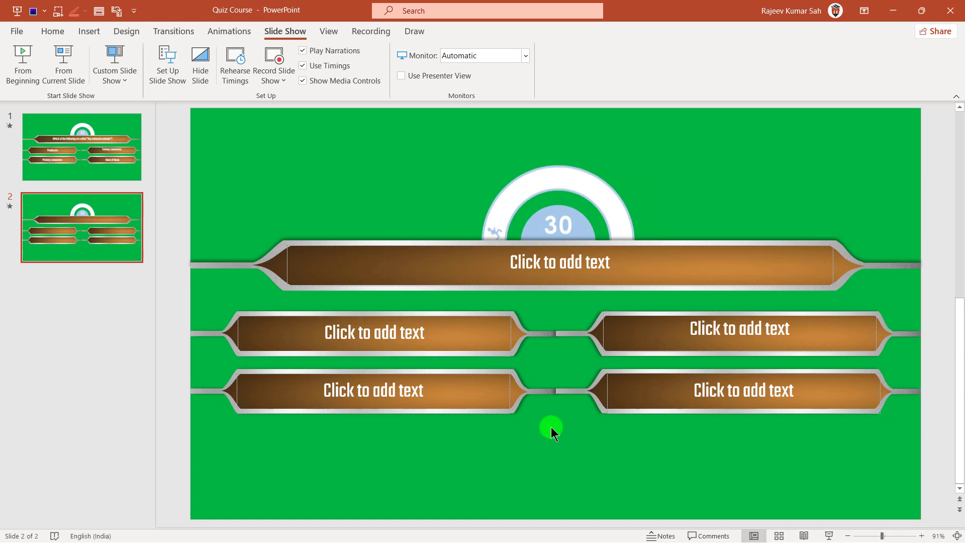
Enter Slide Master, select the first green quiz layout, and show its Animation Pane
click(217, 31)
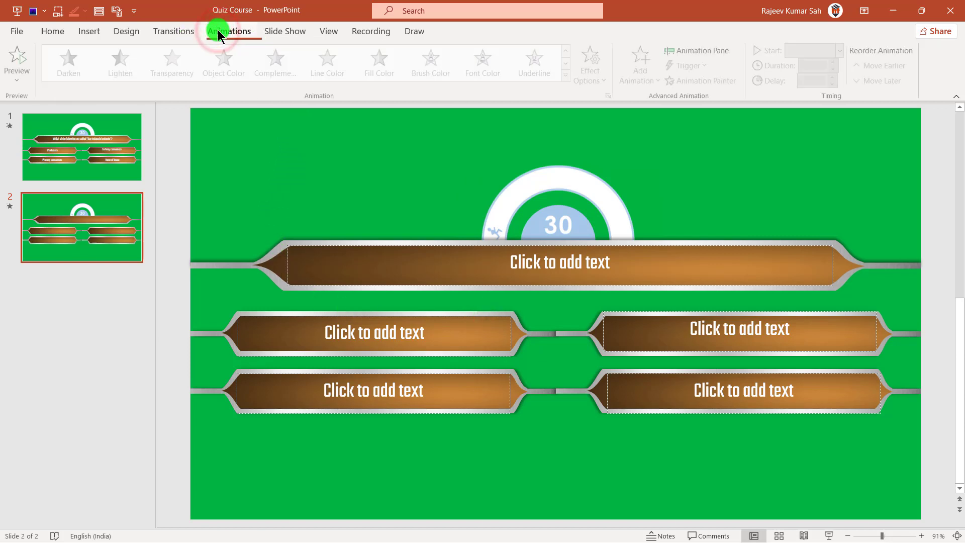
click(330, 30)
click(165, 62)
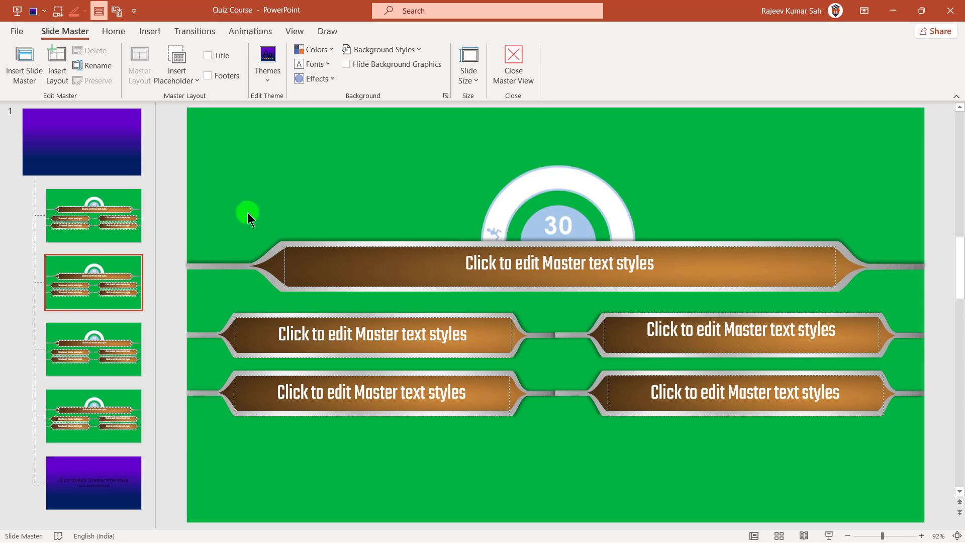
click(68, 215)
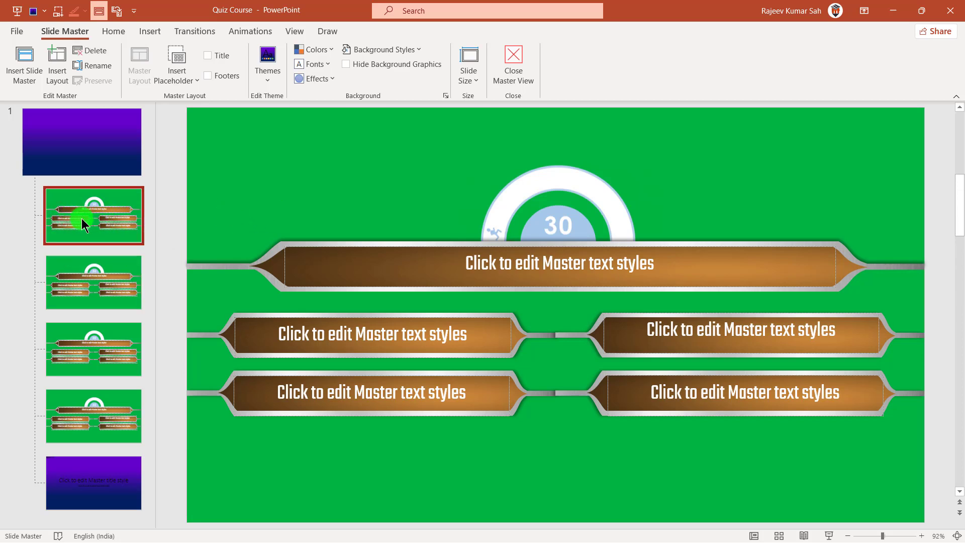
click(251, 33)
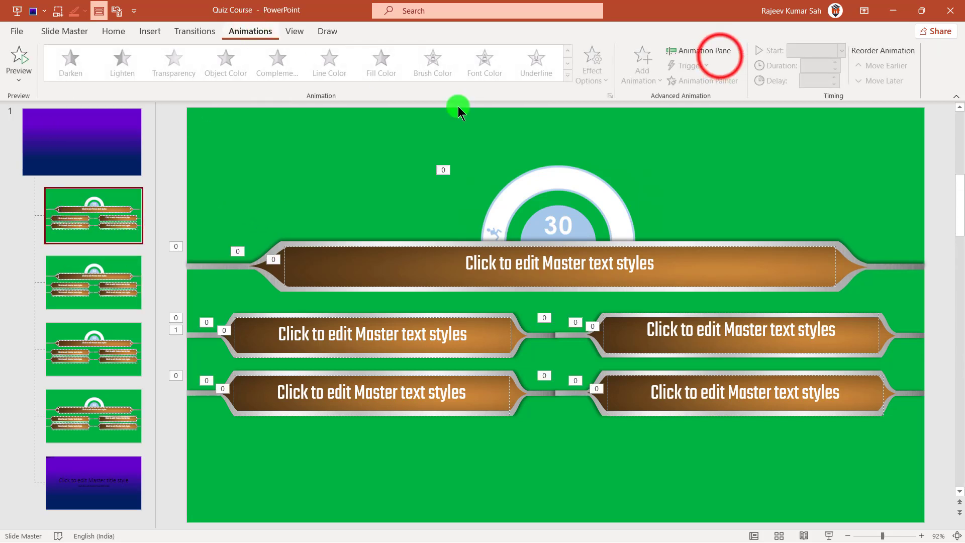
click(717, 56)
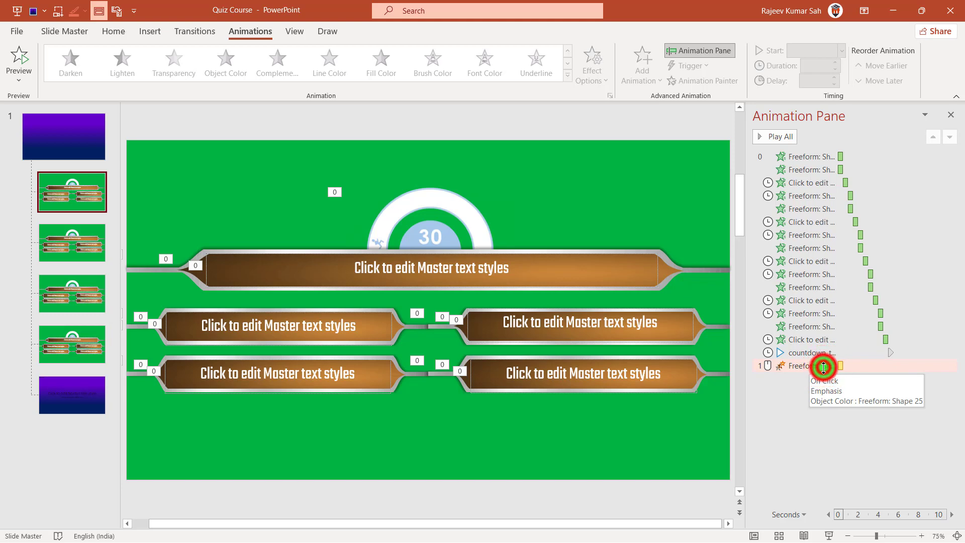
Set the Object Color animation's sound to good-answer from Work Easy (G:) > Quiz sound old
double_click(818, 367)
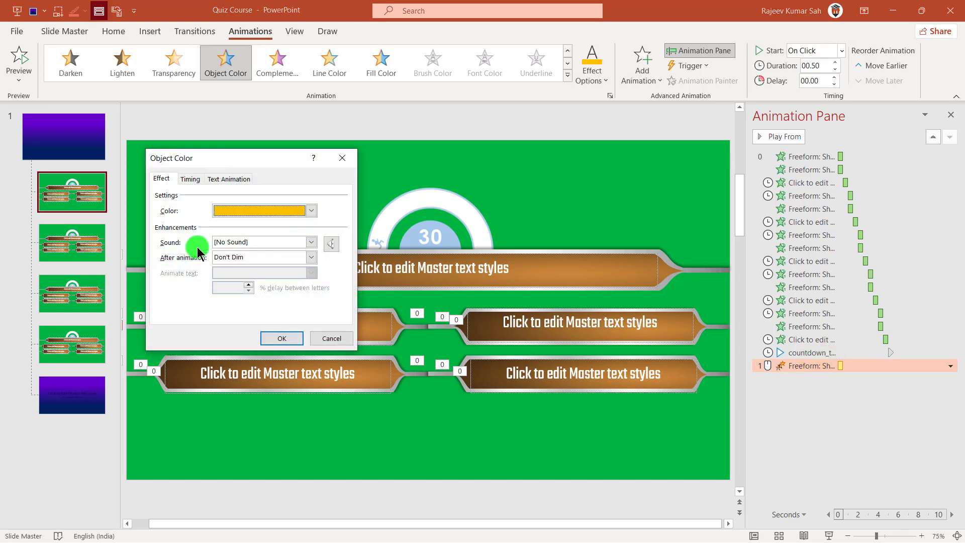
click(321, 243)
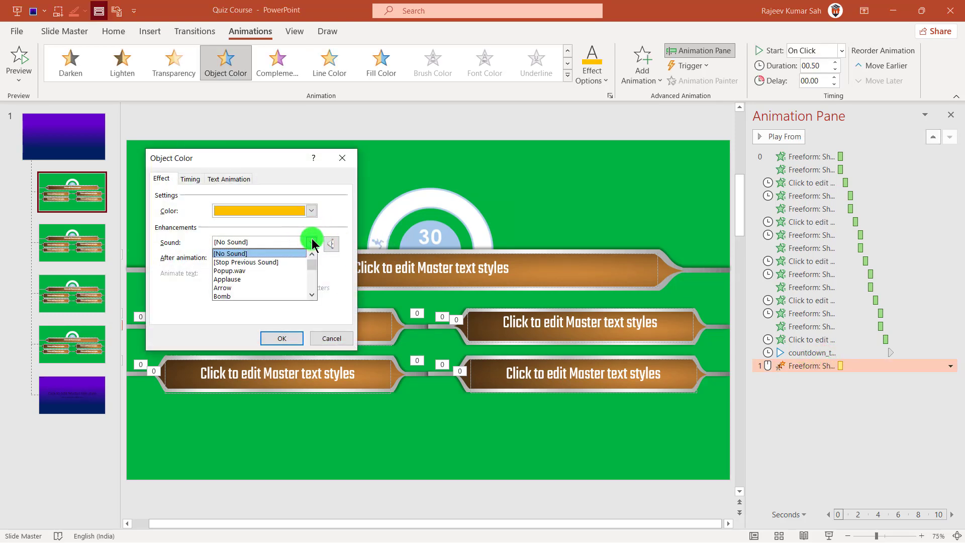
scroll(251, 281, down, 4)
scroll(244, 292, down, 1)
click(244, 296)
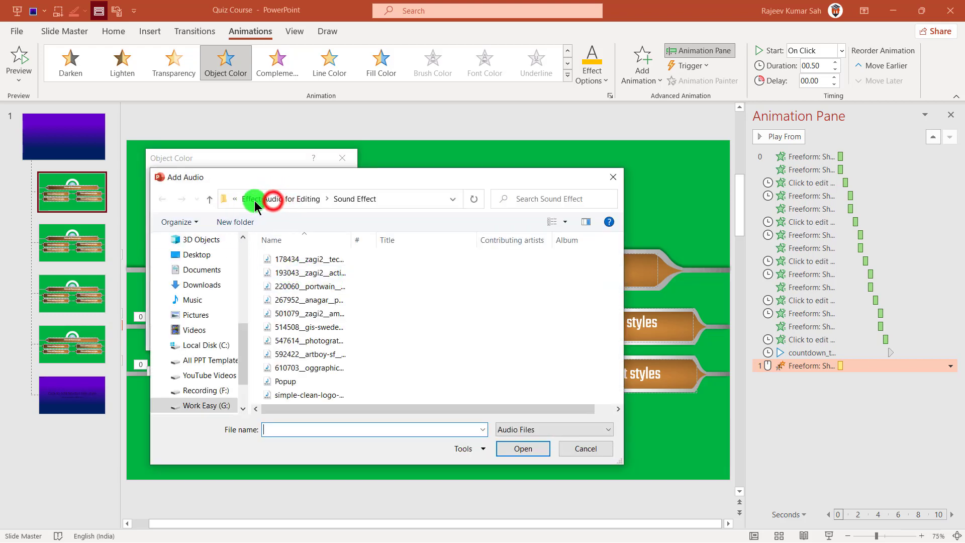
click(277, 198)
scroll(345, 337, down, 2)
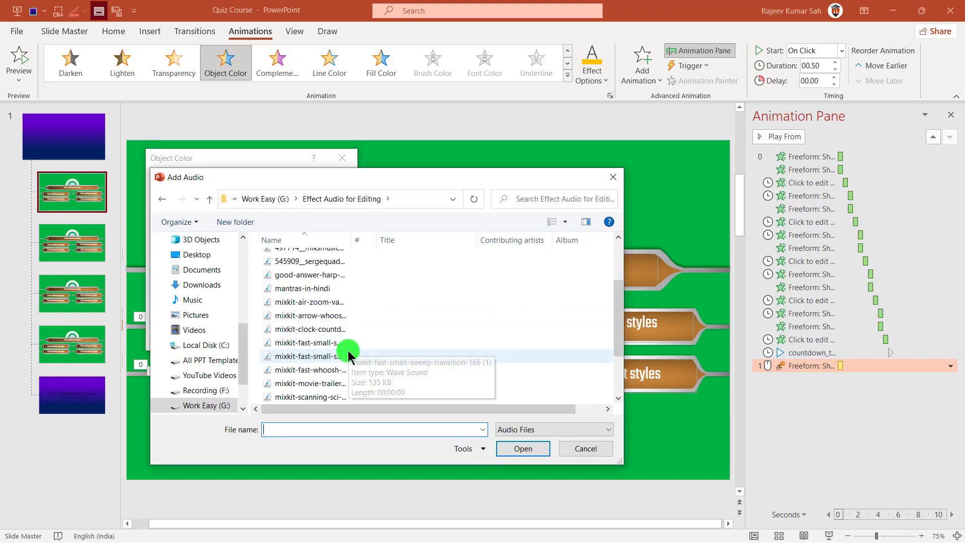
click(261, 200)
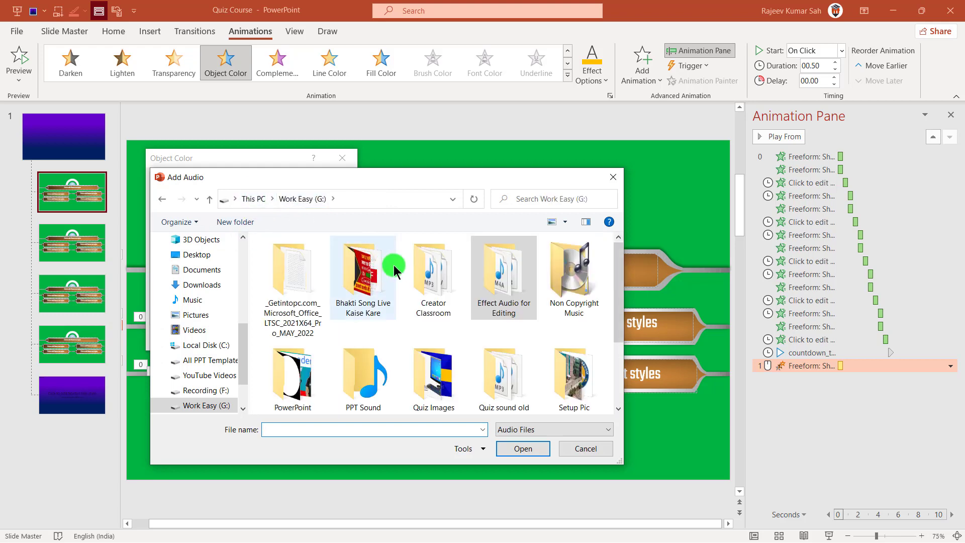
double_click(503, 374)
click(297, 300)
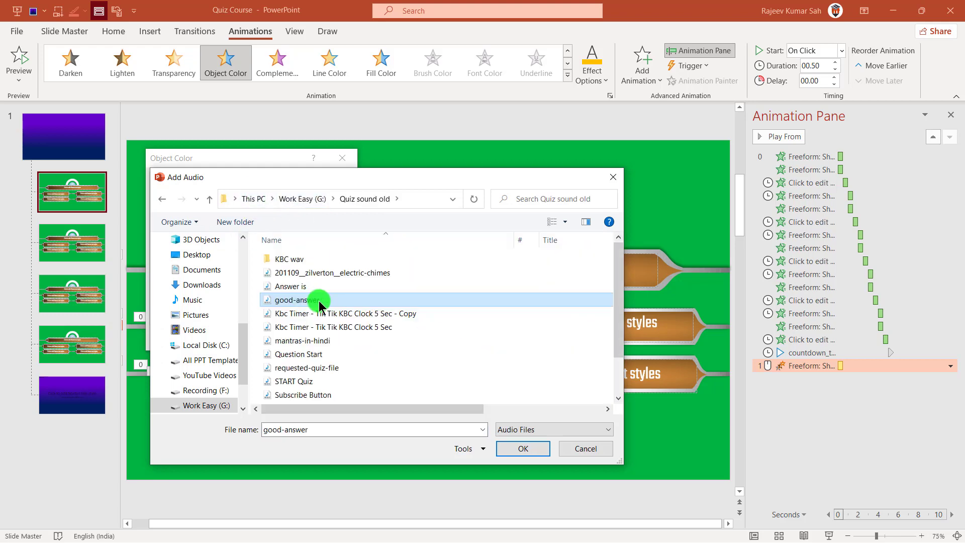
click(523, 448)
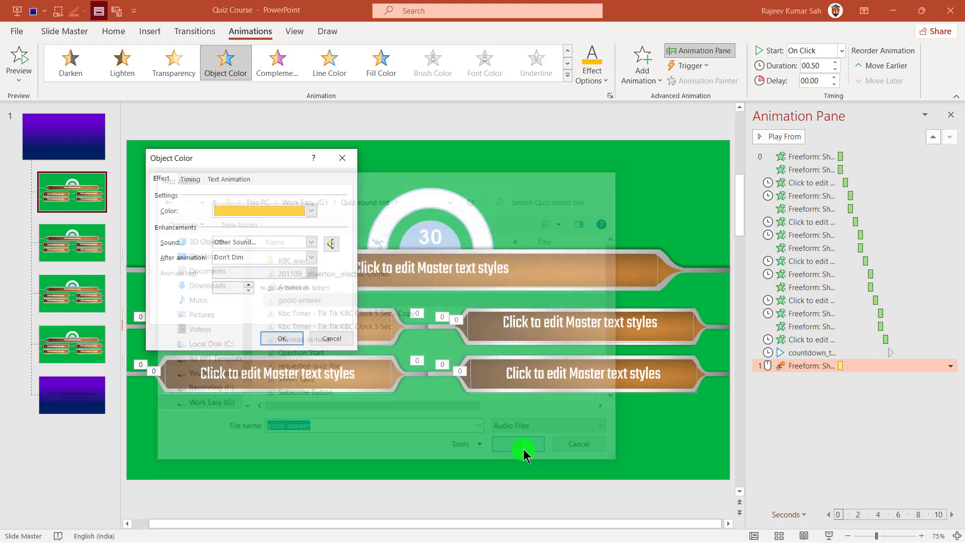
click(287, 338)
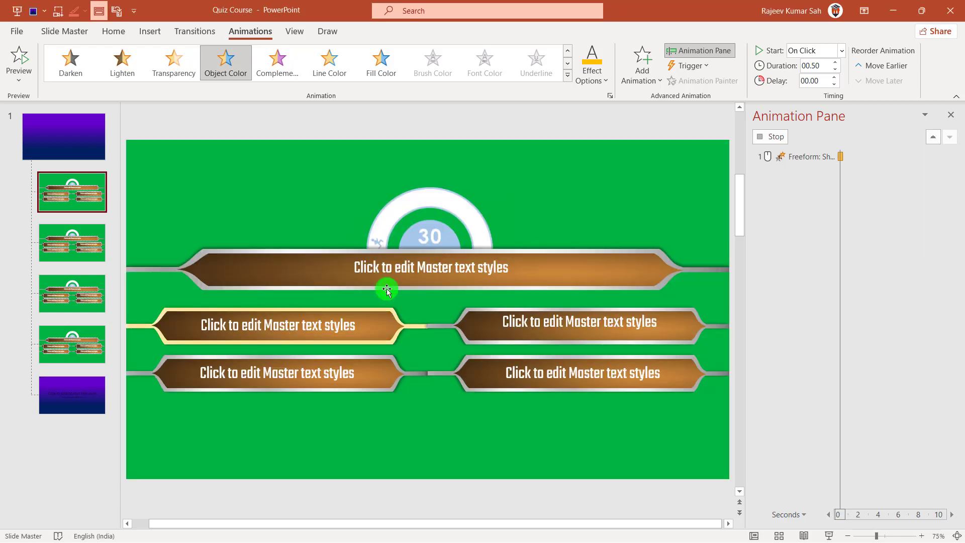
Give the second and third quiz layouts' Object Color animations the good-answer sound
click(86, 246)
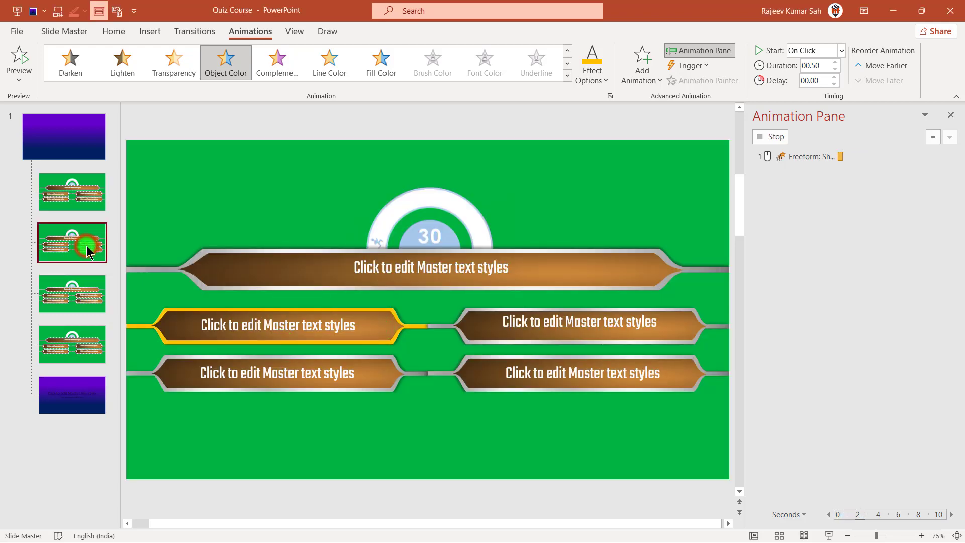
click(801, 366)
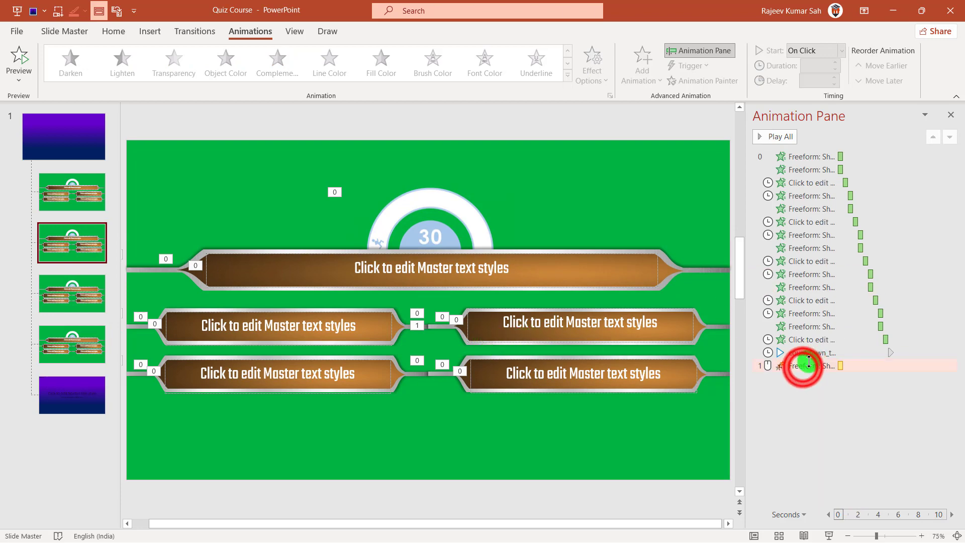
double_click(802, 368)
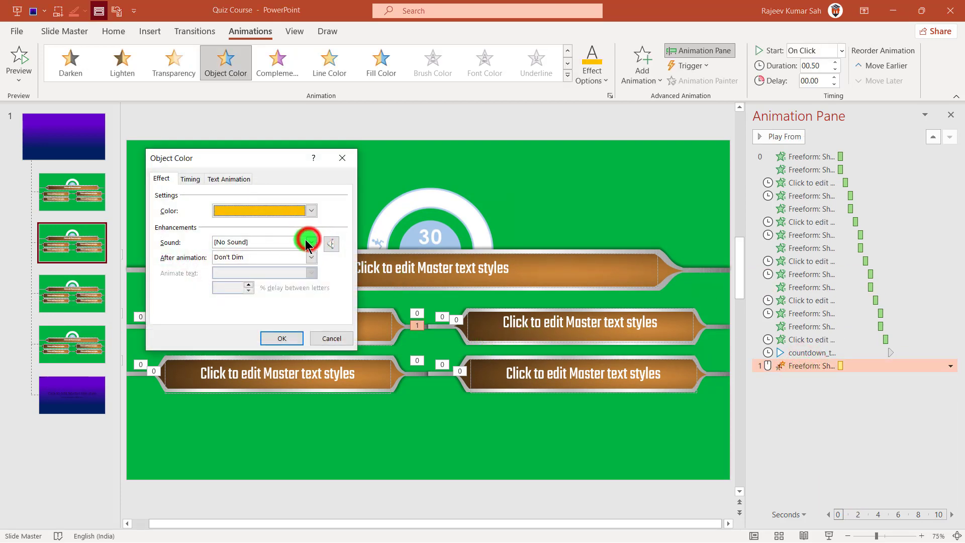
click(311, 242)
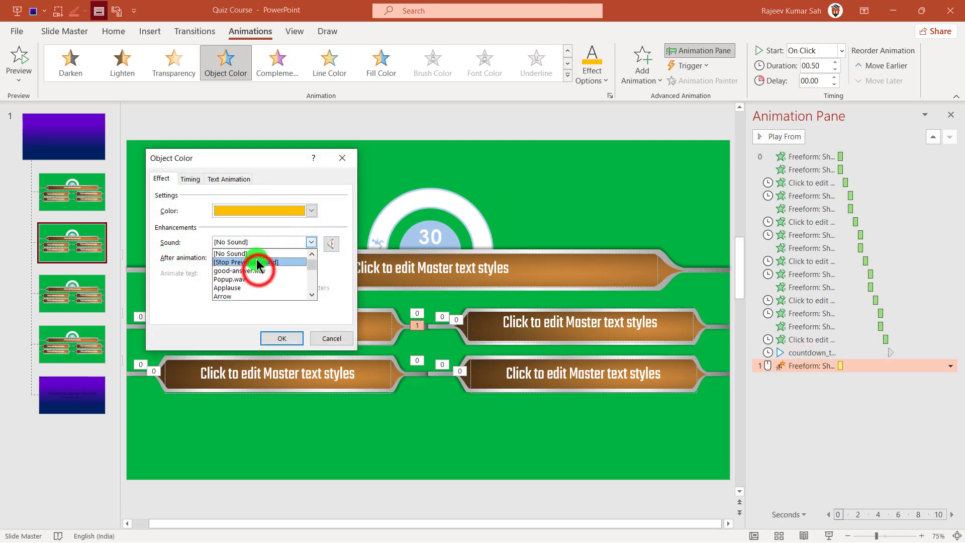
click(265, 270)
click(282, 338)
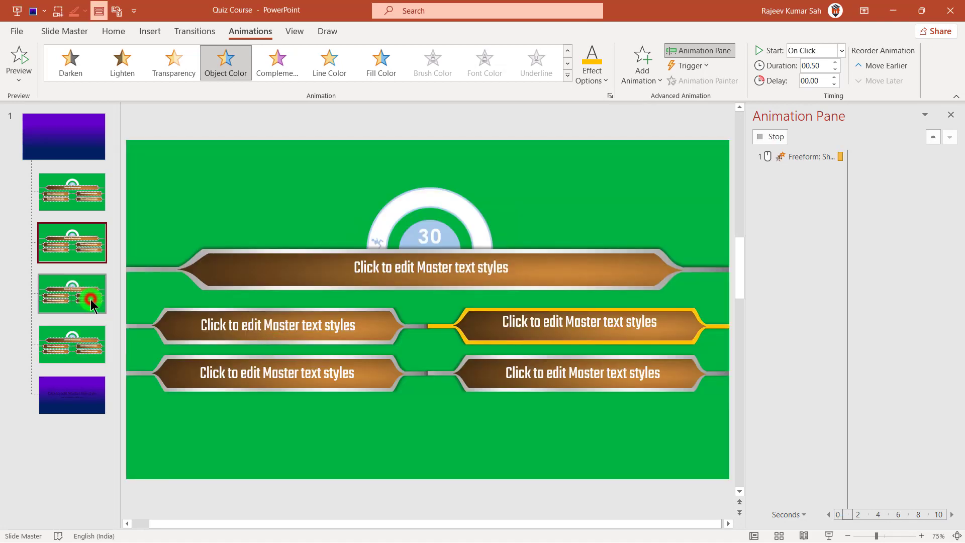
click(92, 304)
double_click(803, 367)
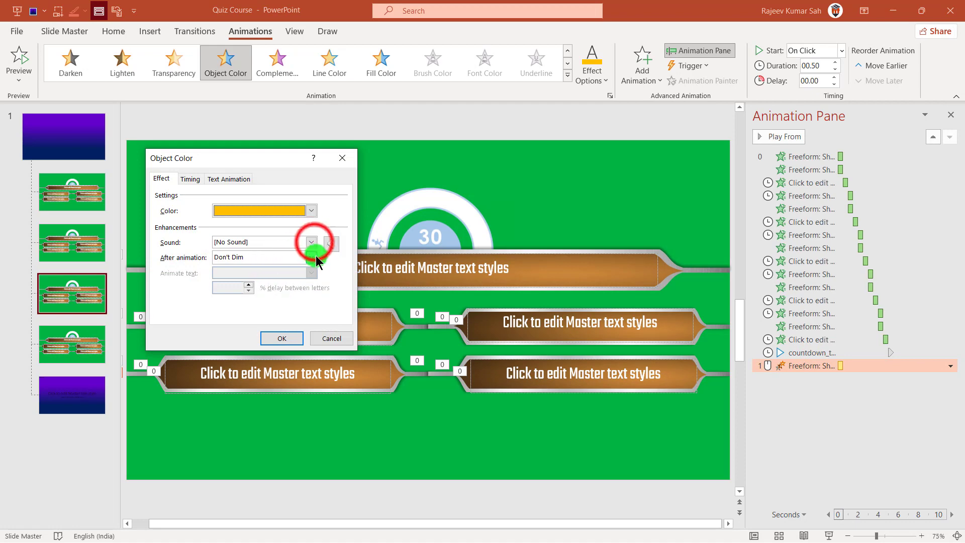
click(311, 241)
click(254, 270)
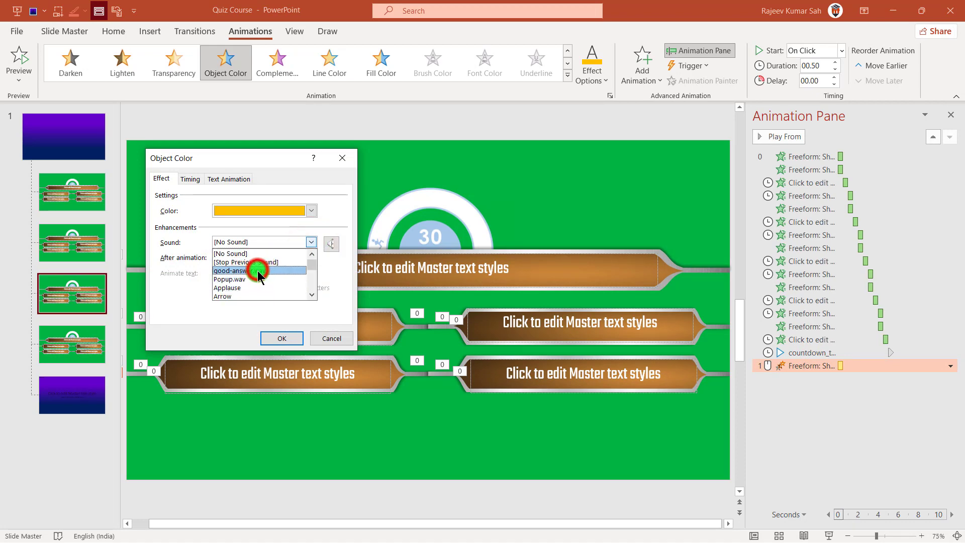
click(279, 337)
Add the good-answer sound to the fourth layout's colour animation and close Master View
click(60, 339)
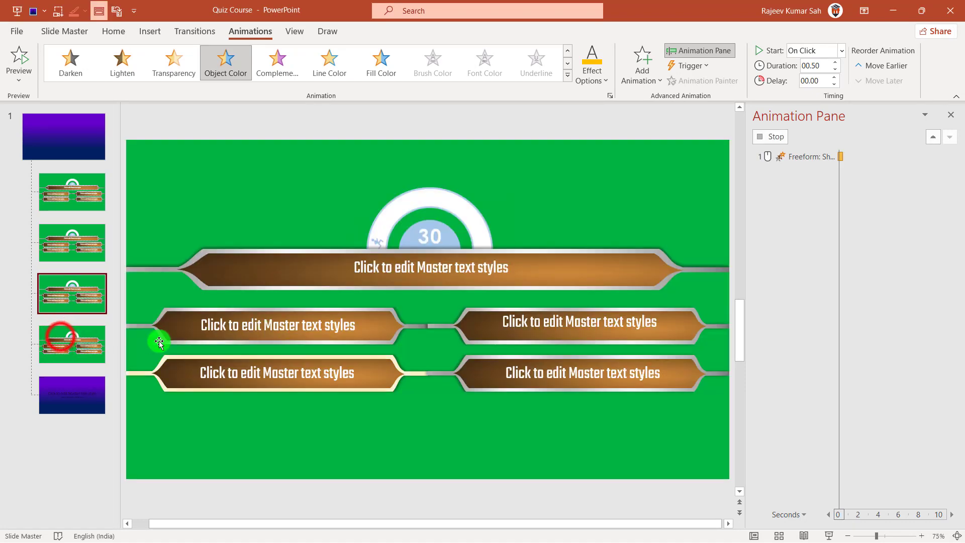
double_click(810, 365)
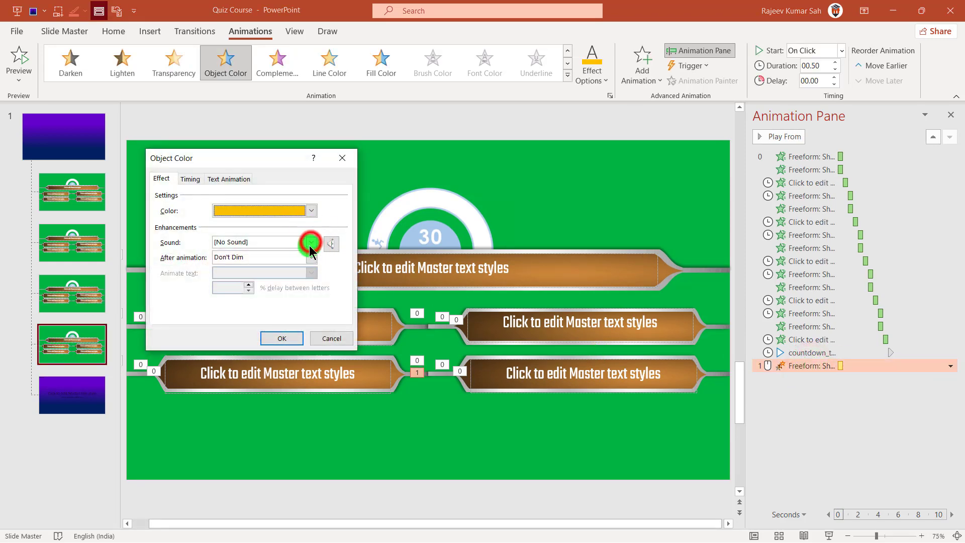
click(311, 241)
click(267, 272)
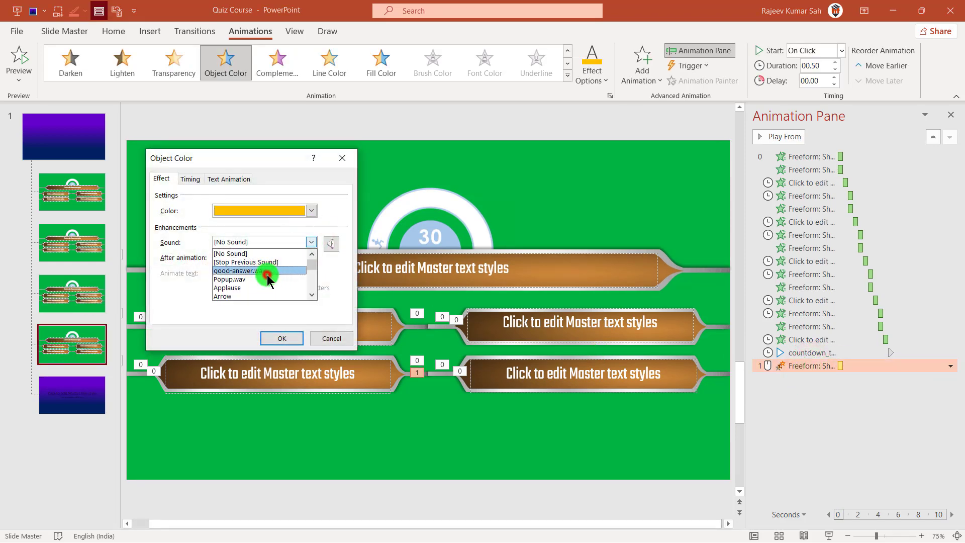
click(279, 337)
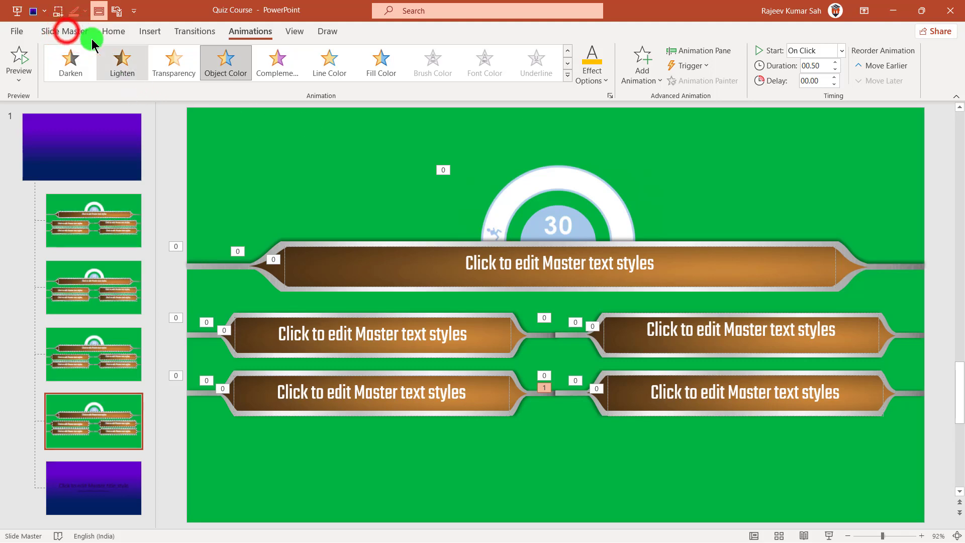
click(66, 31)
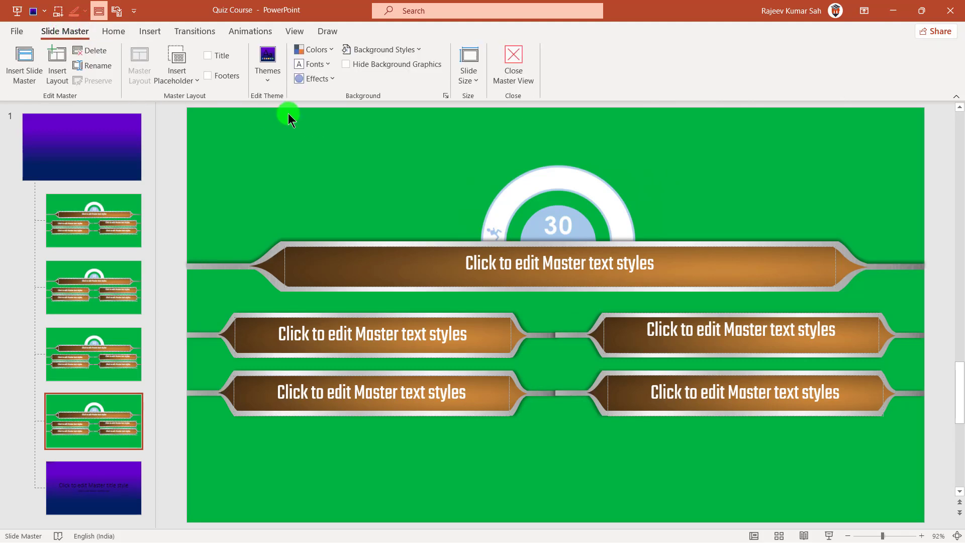
click(500, 71)
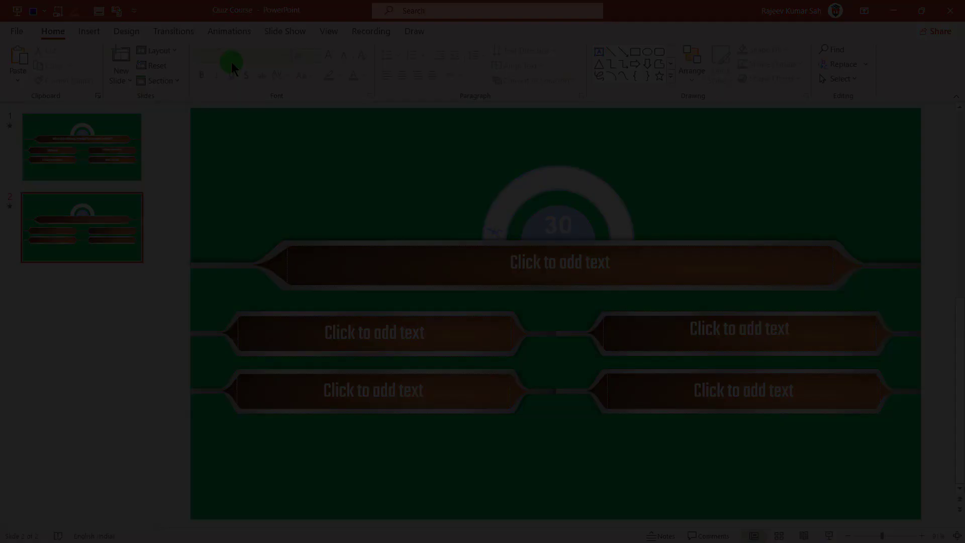